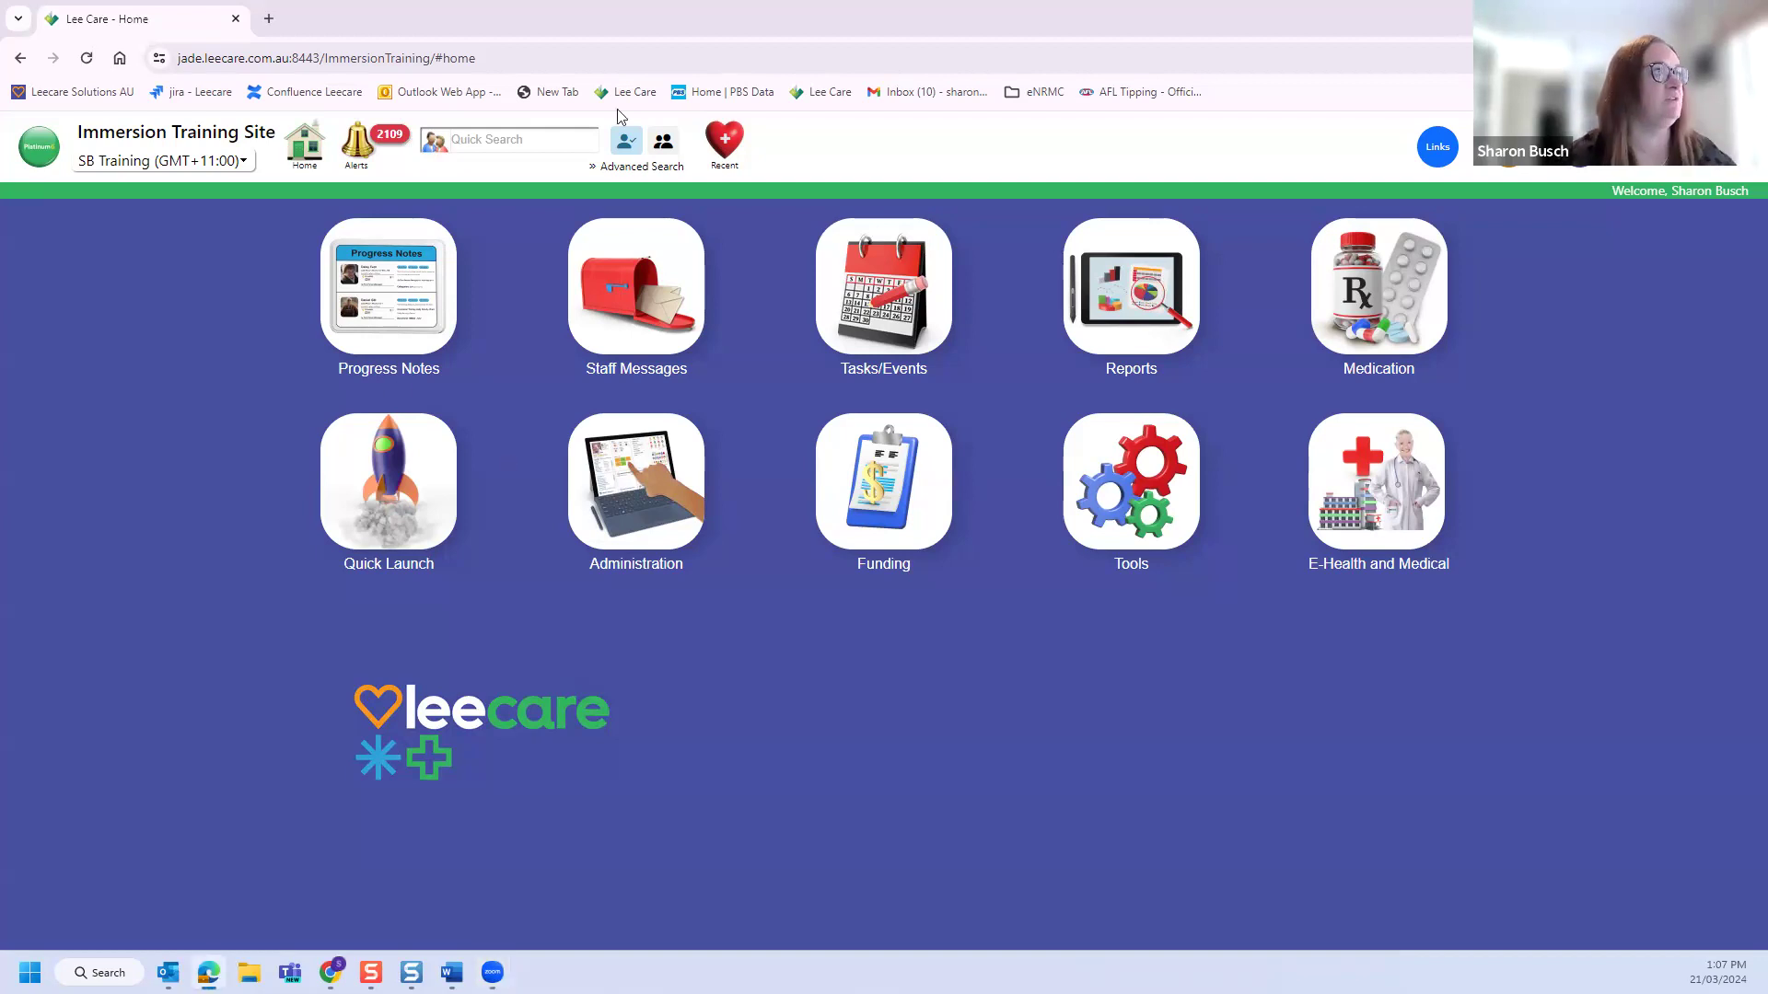
Step: Open a new prescription form under Regular Meds packed for the first recently viewed resident
click(722, 141)
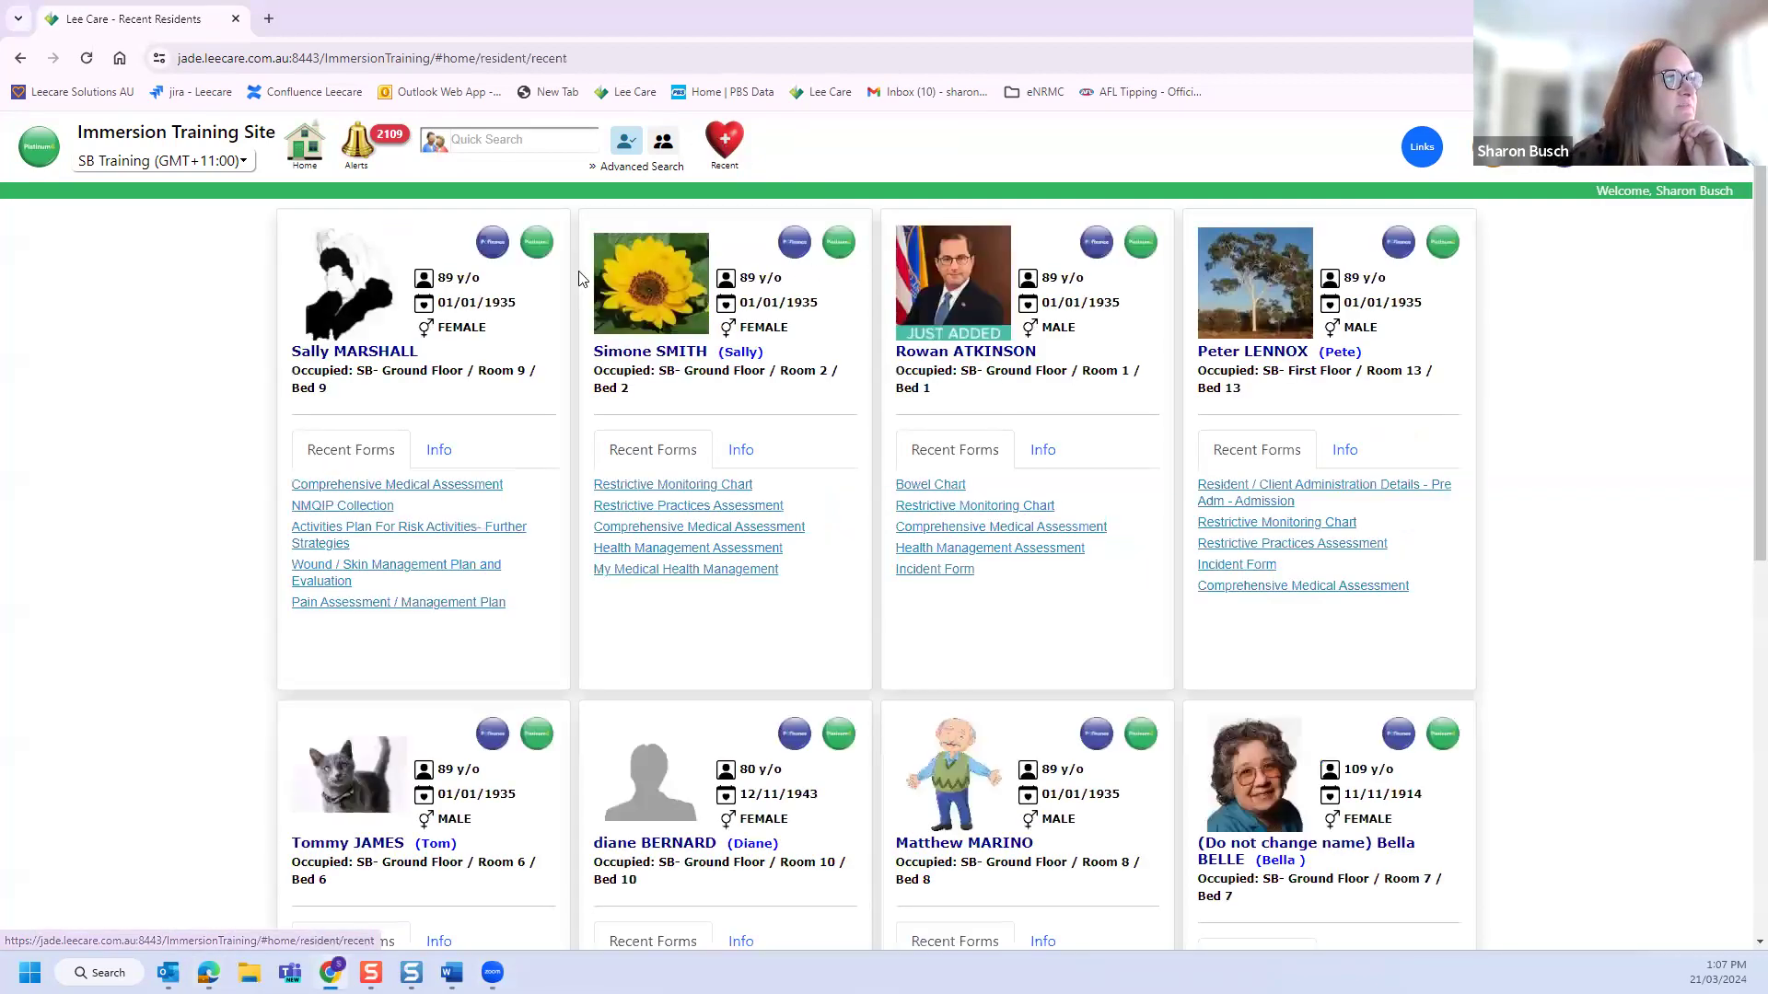
click(541, 245)
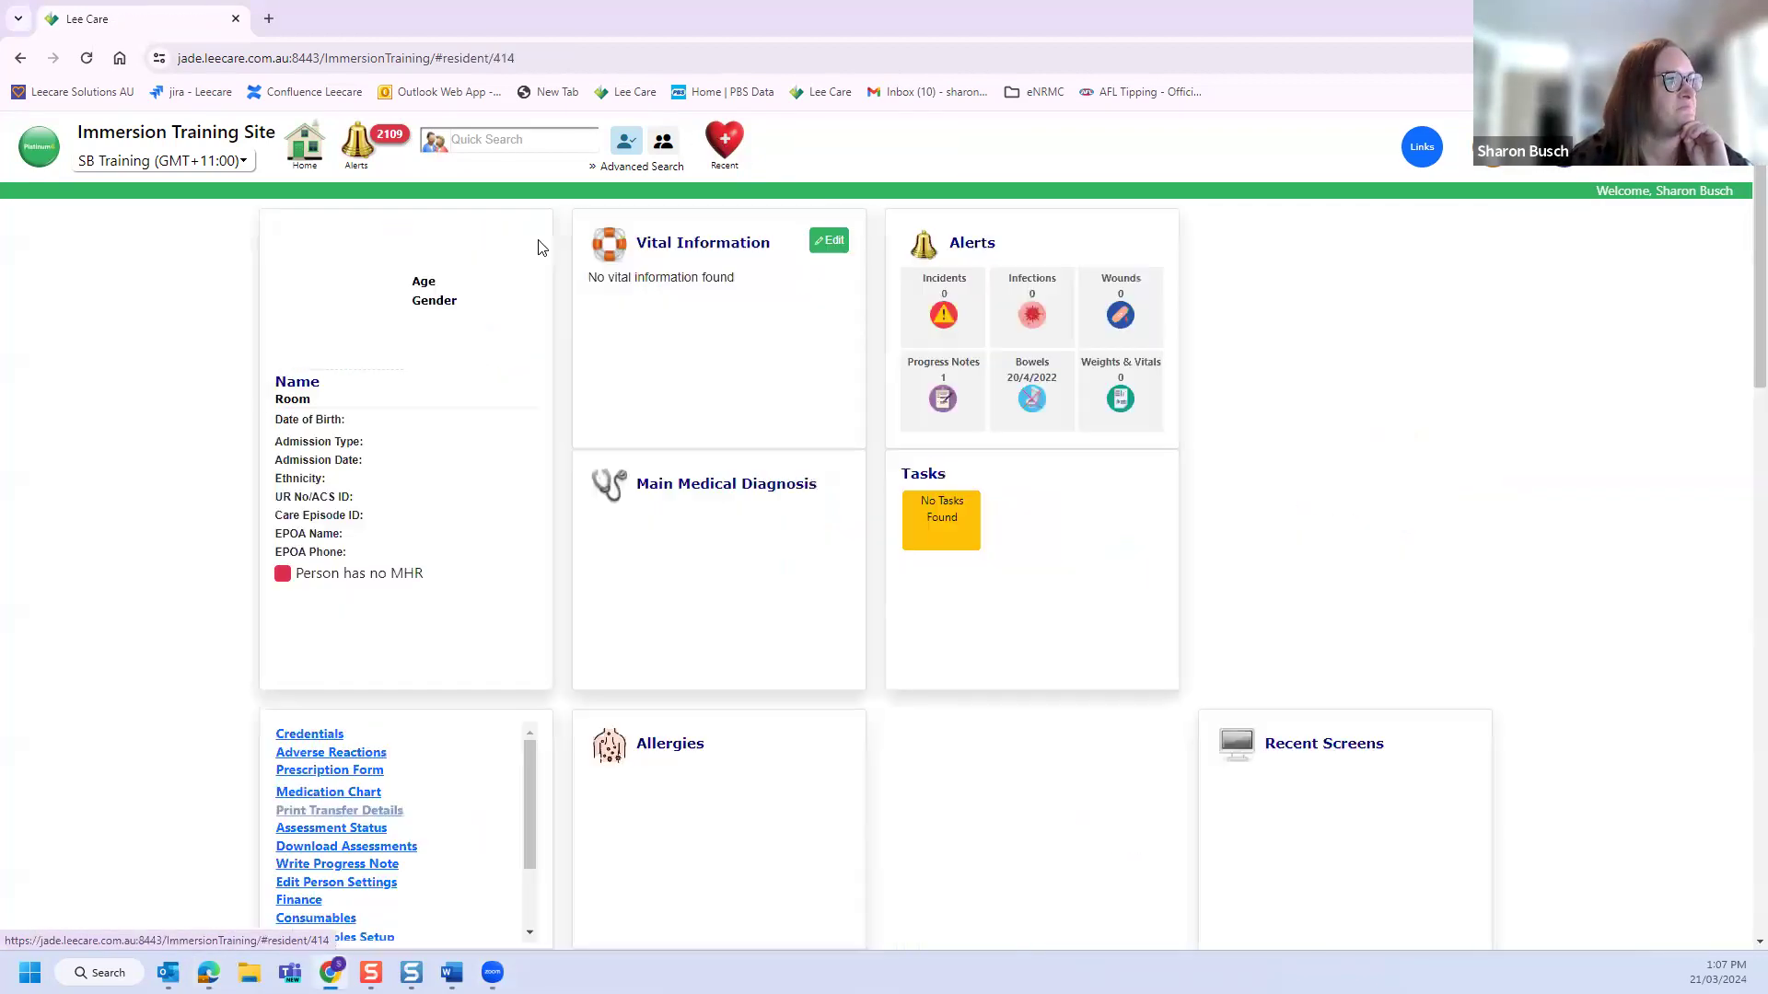
click(362, 792)
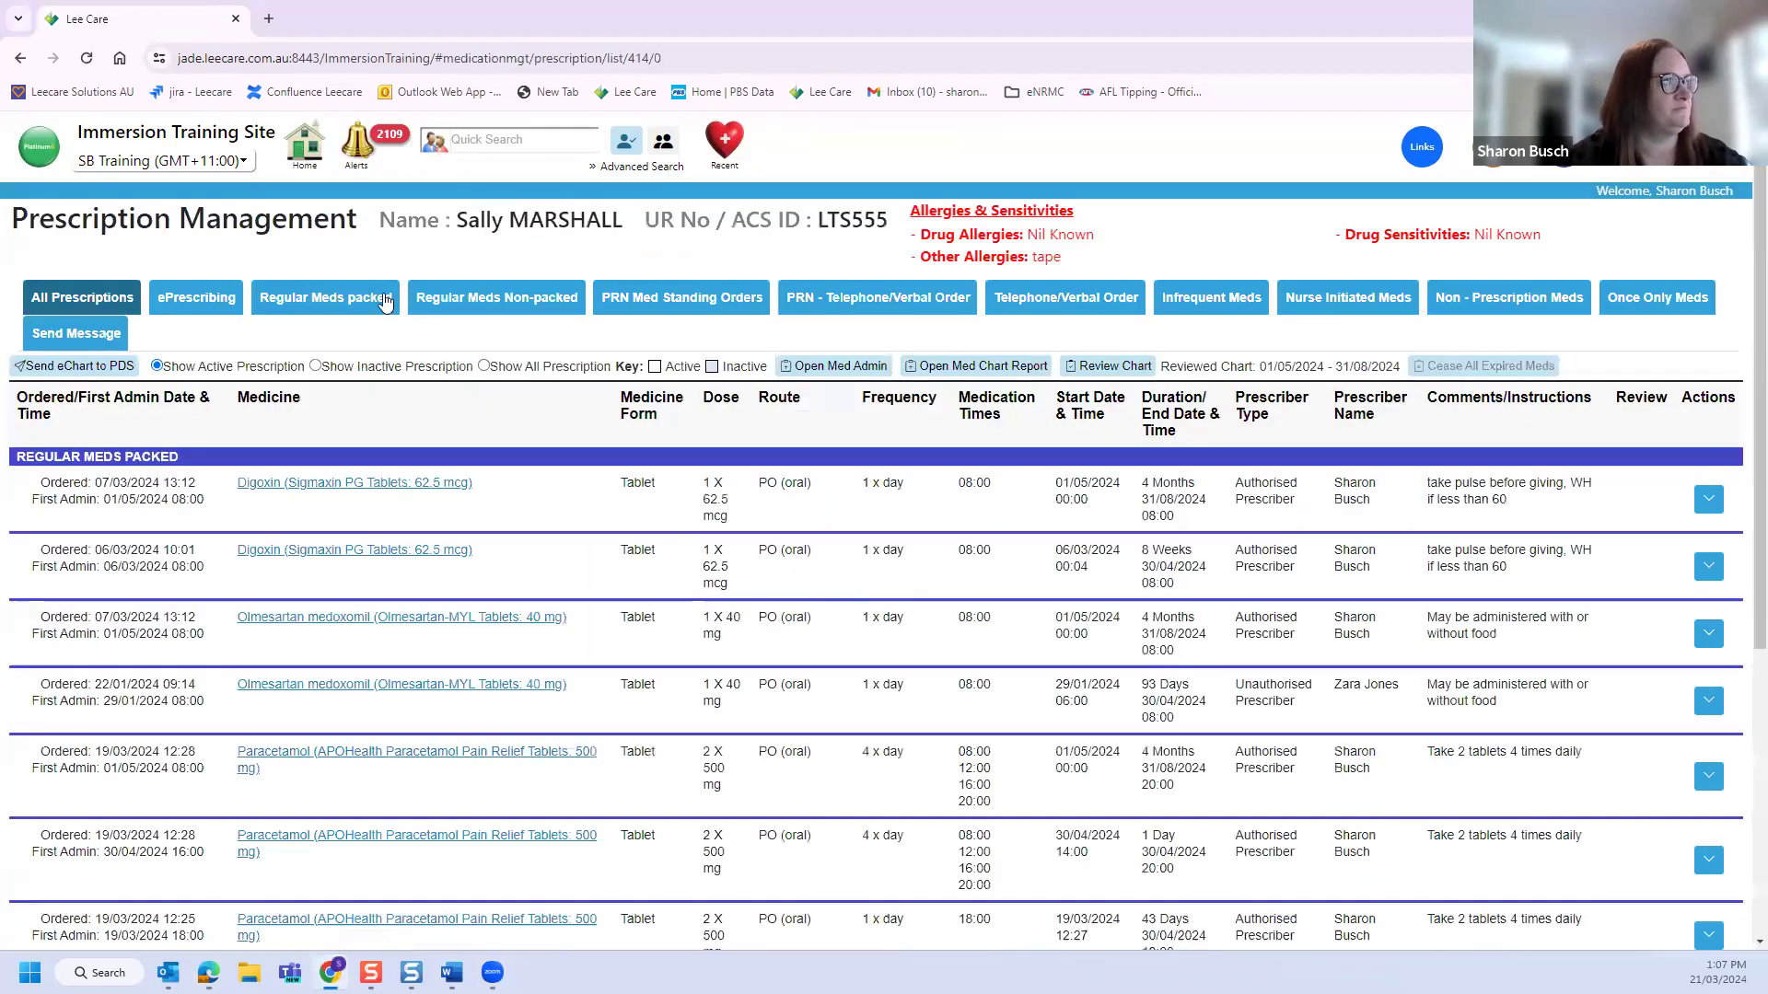
click(333, 314)
click(77, 367)
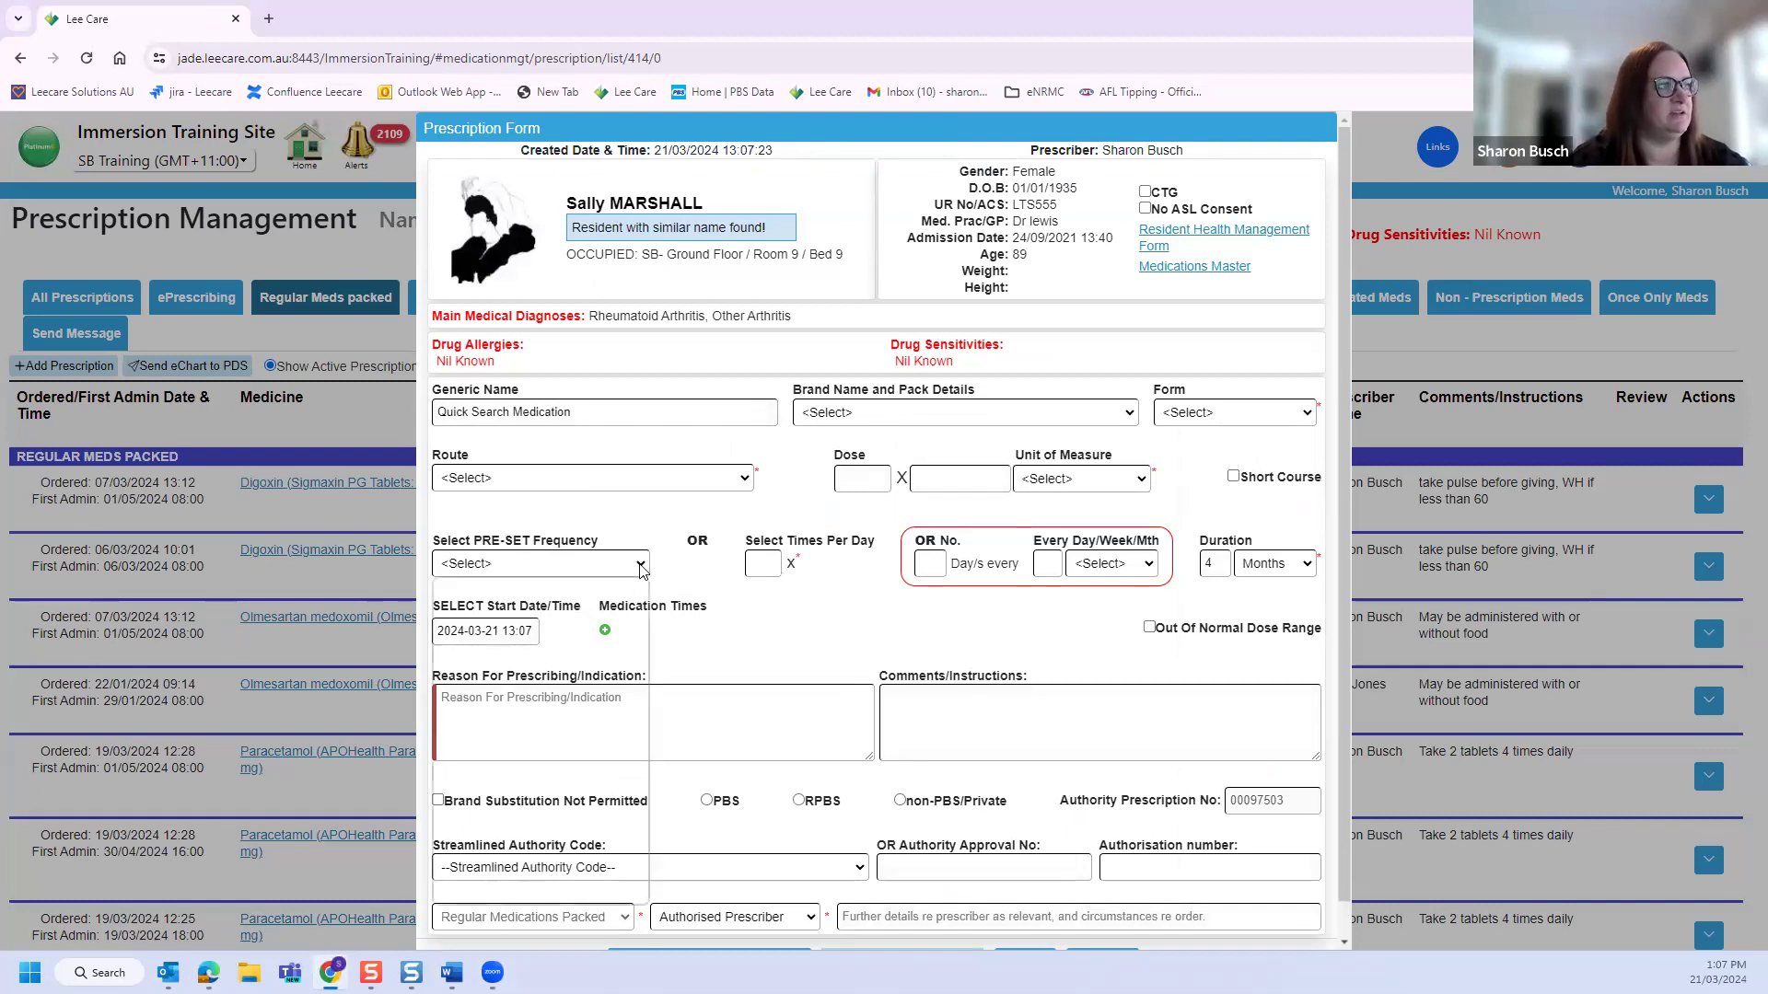
Step: Look through the available pre-set frequency options on the prescription form without choosing one
click(640, 565)
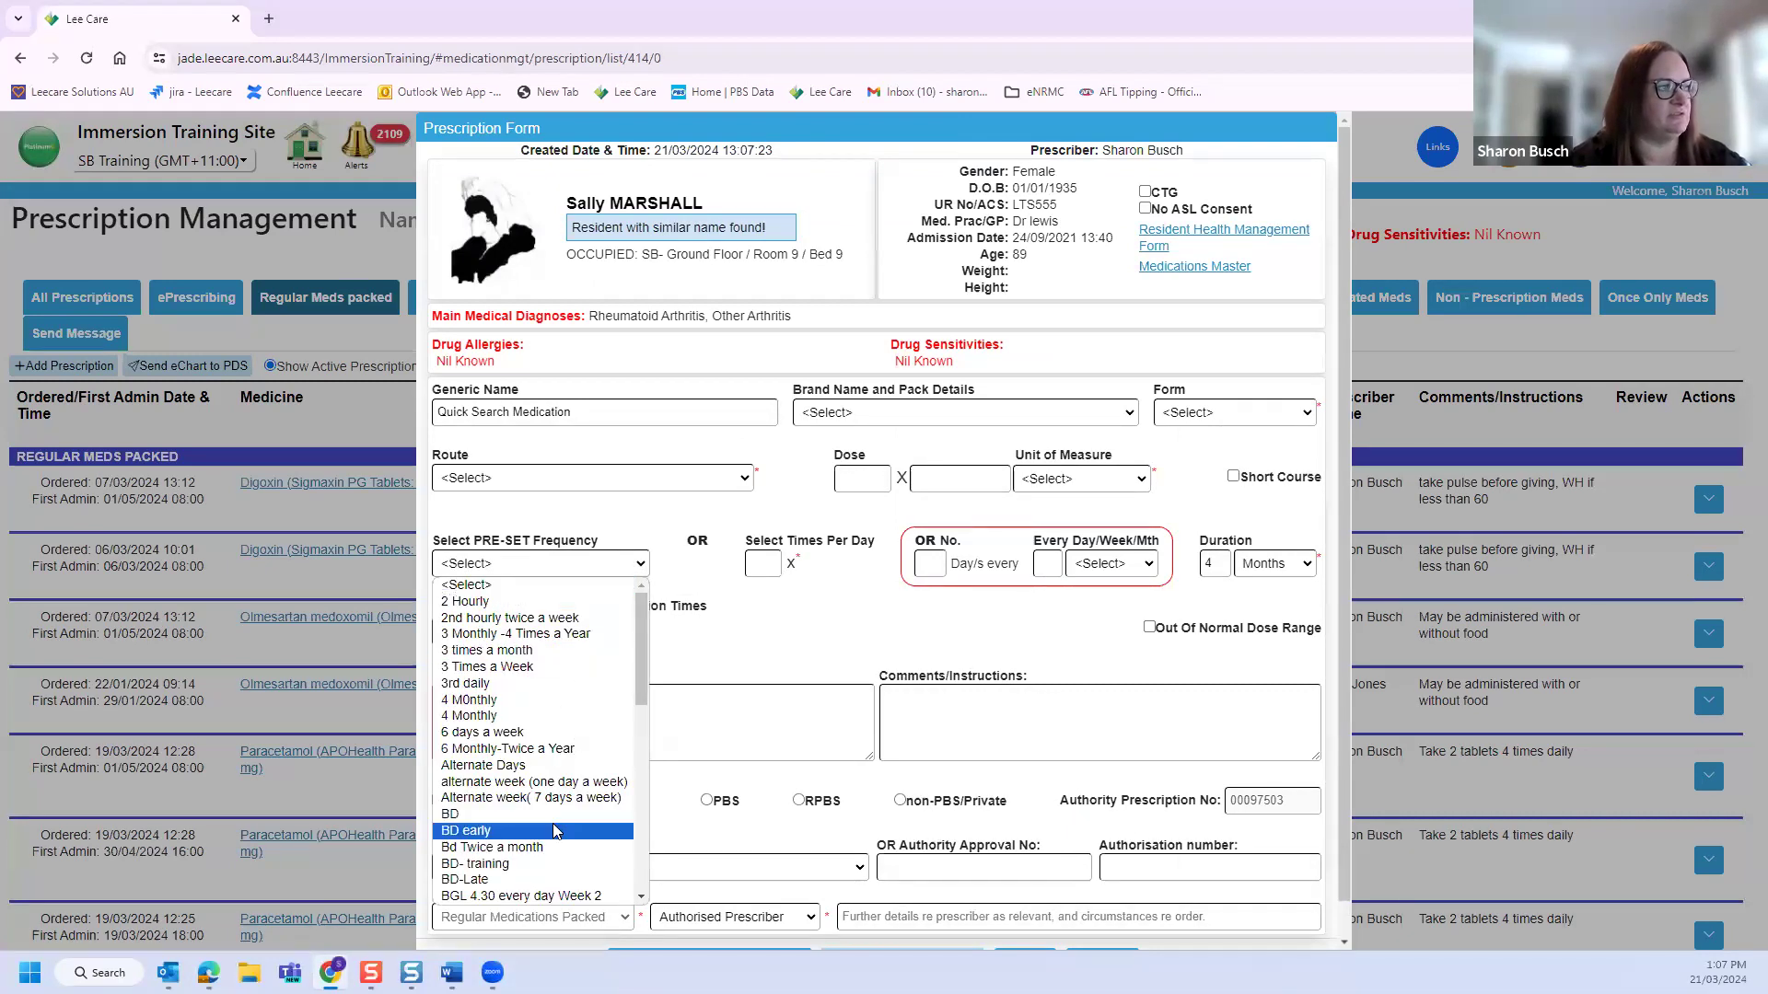
scroll(562, 776, down, 3)
scroll(564, 776, down, 8)
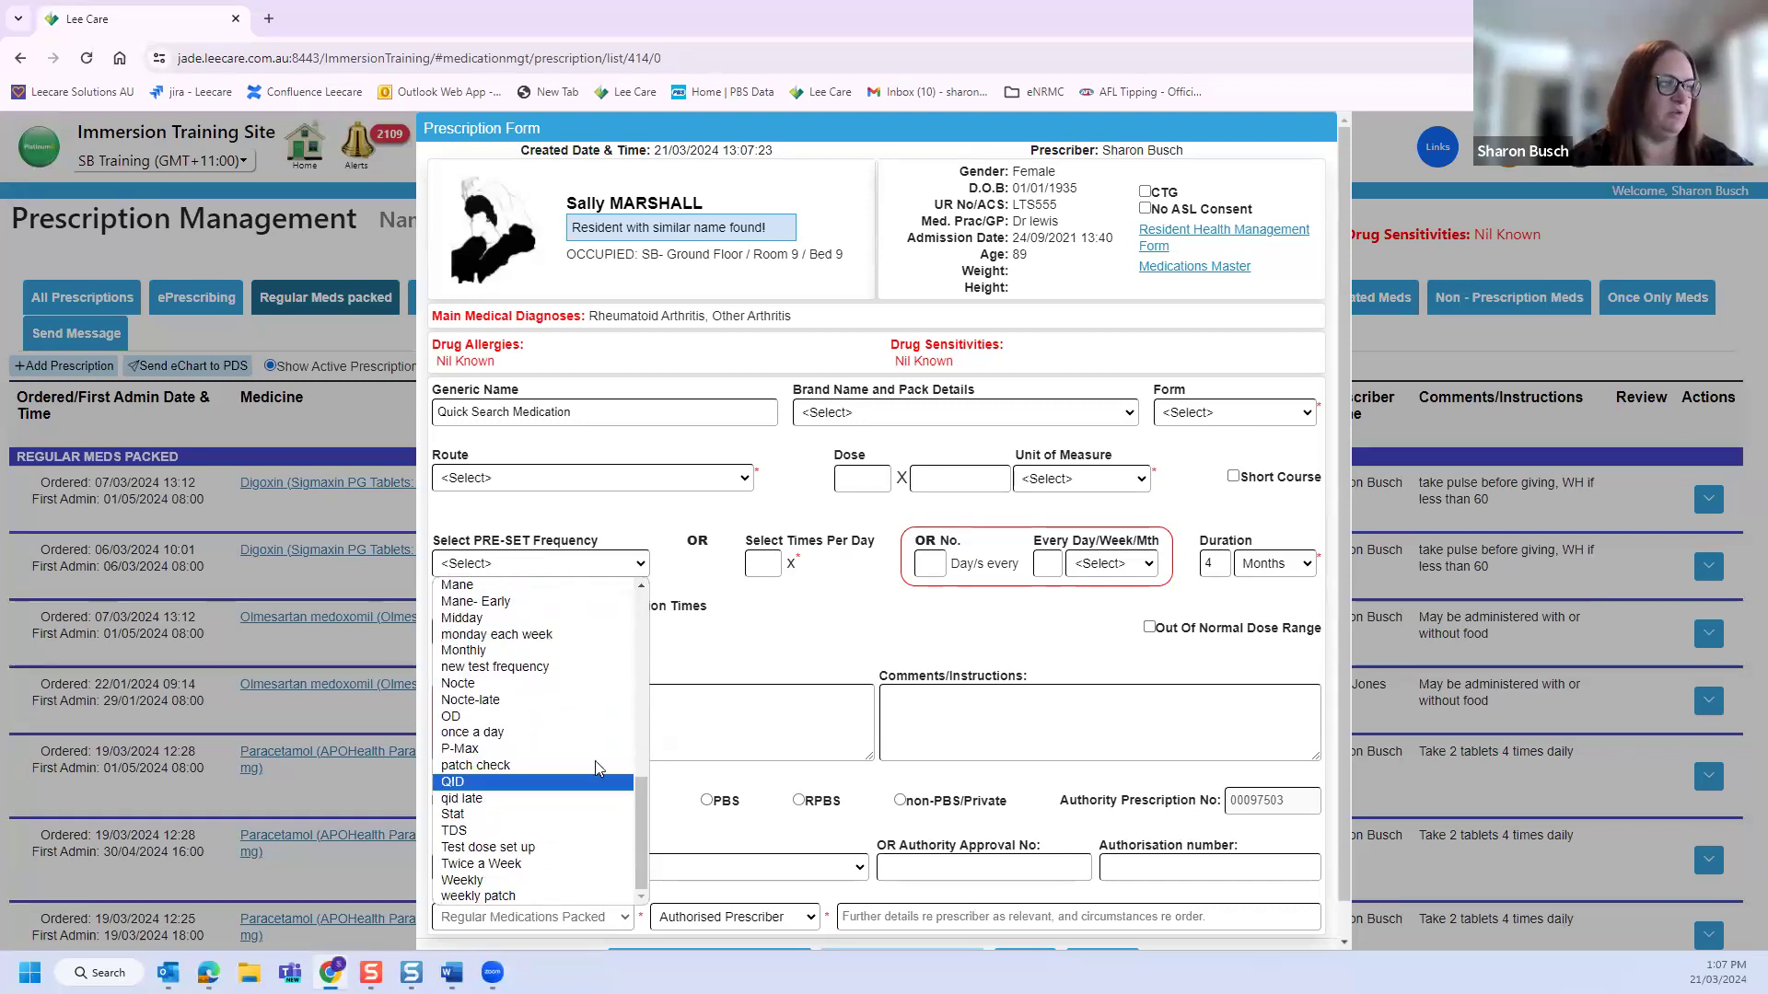
scroll(610, 708, up, 12)
click(703, 657)
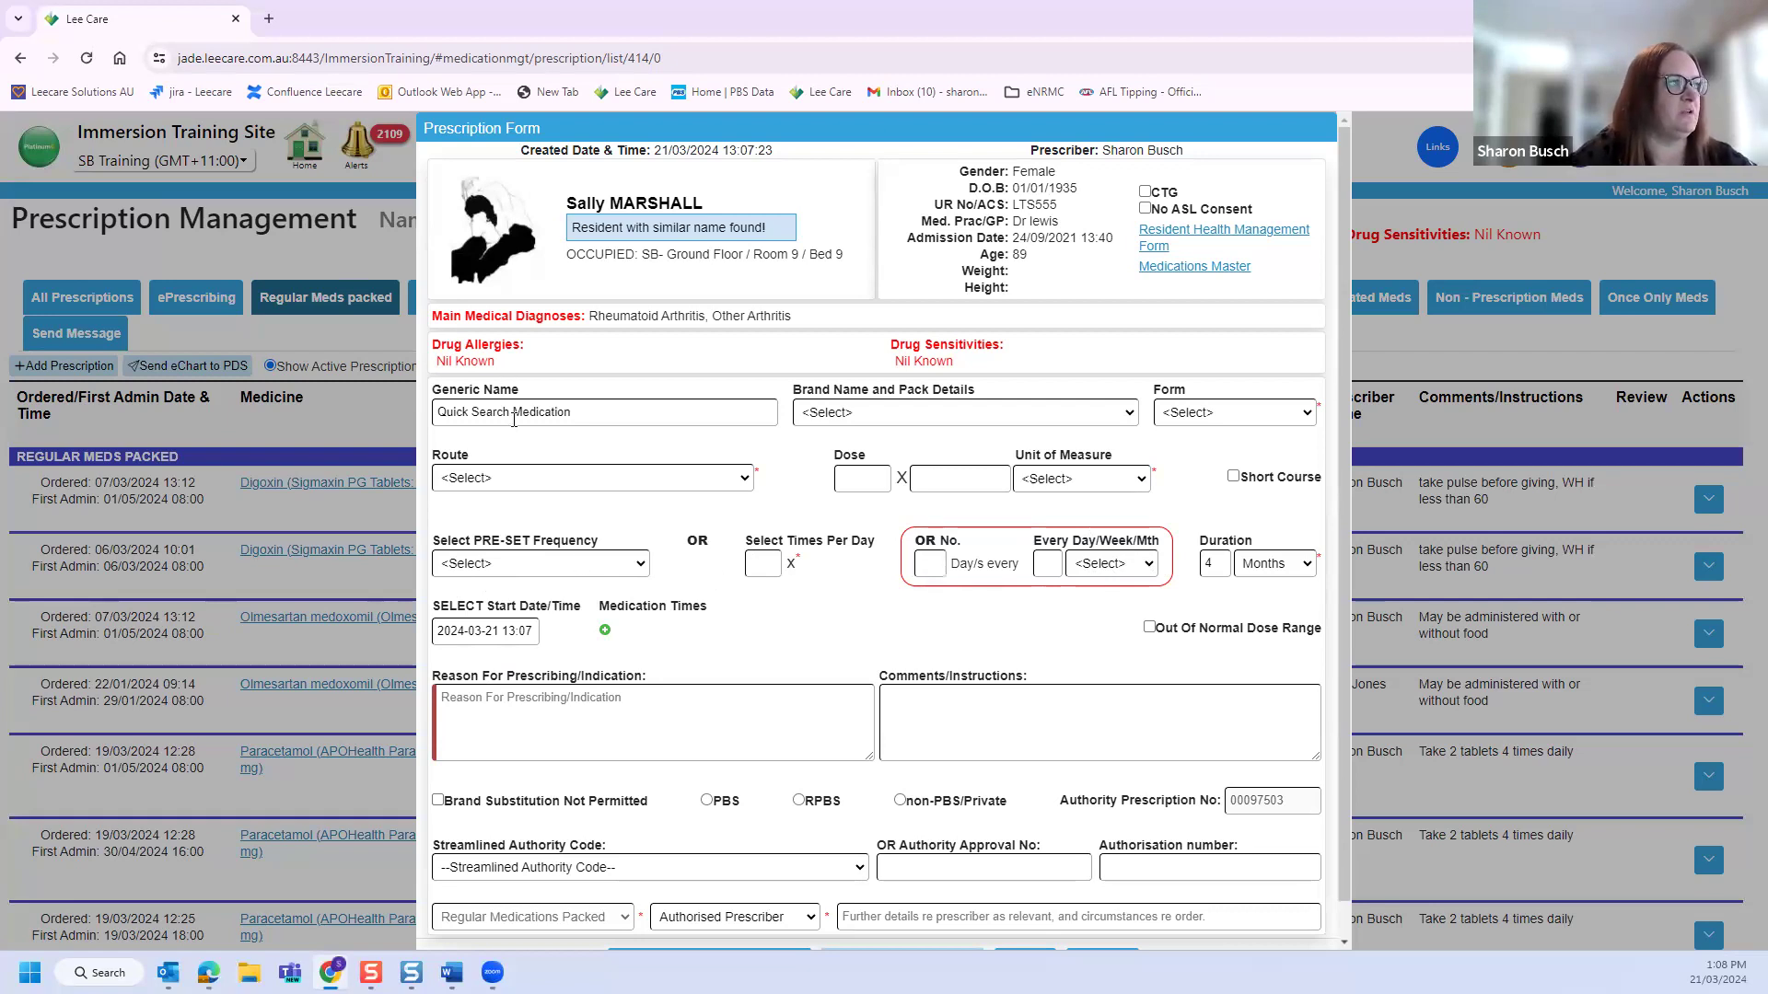
Step: Try the BD pre-set frequency with the second medication time at 22:00, and cancel the prescription form
click(516, 416)
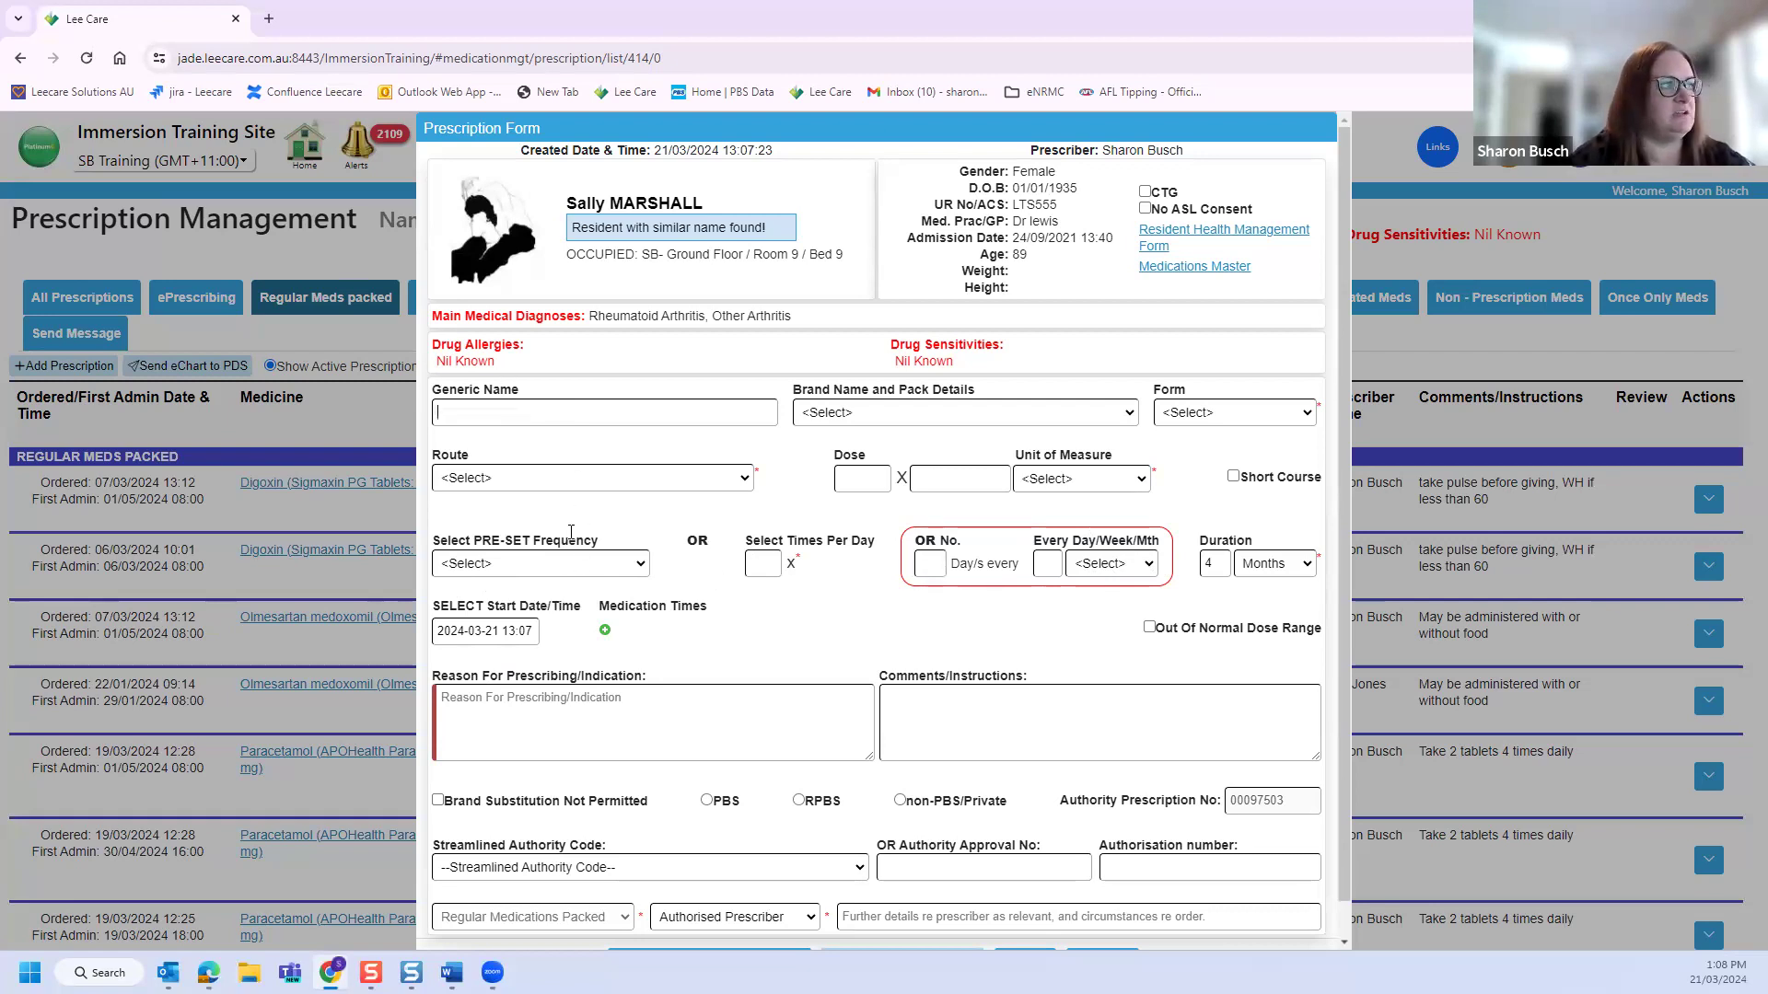
click(602, 564)
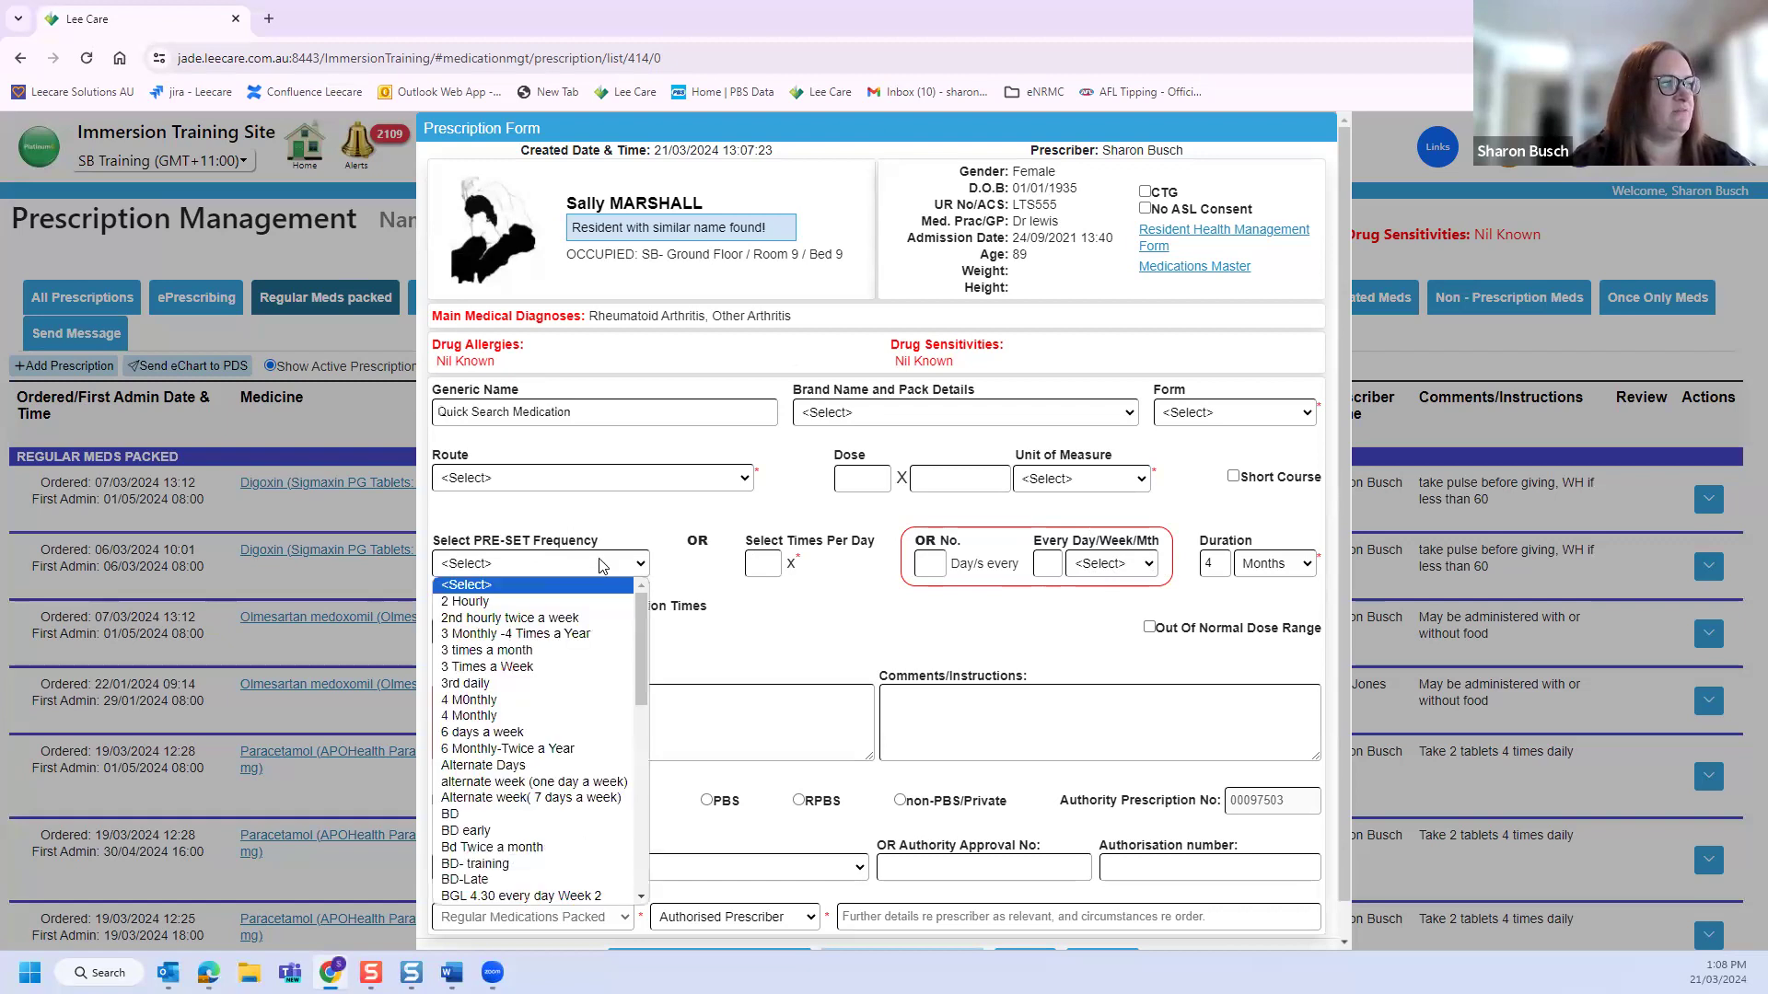
click(561, 816)
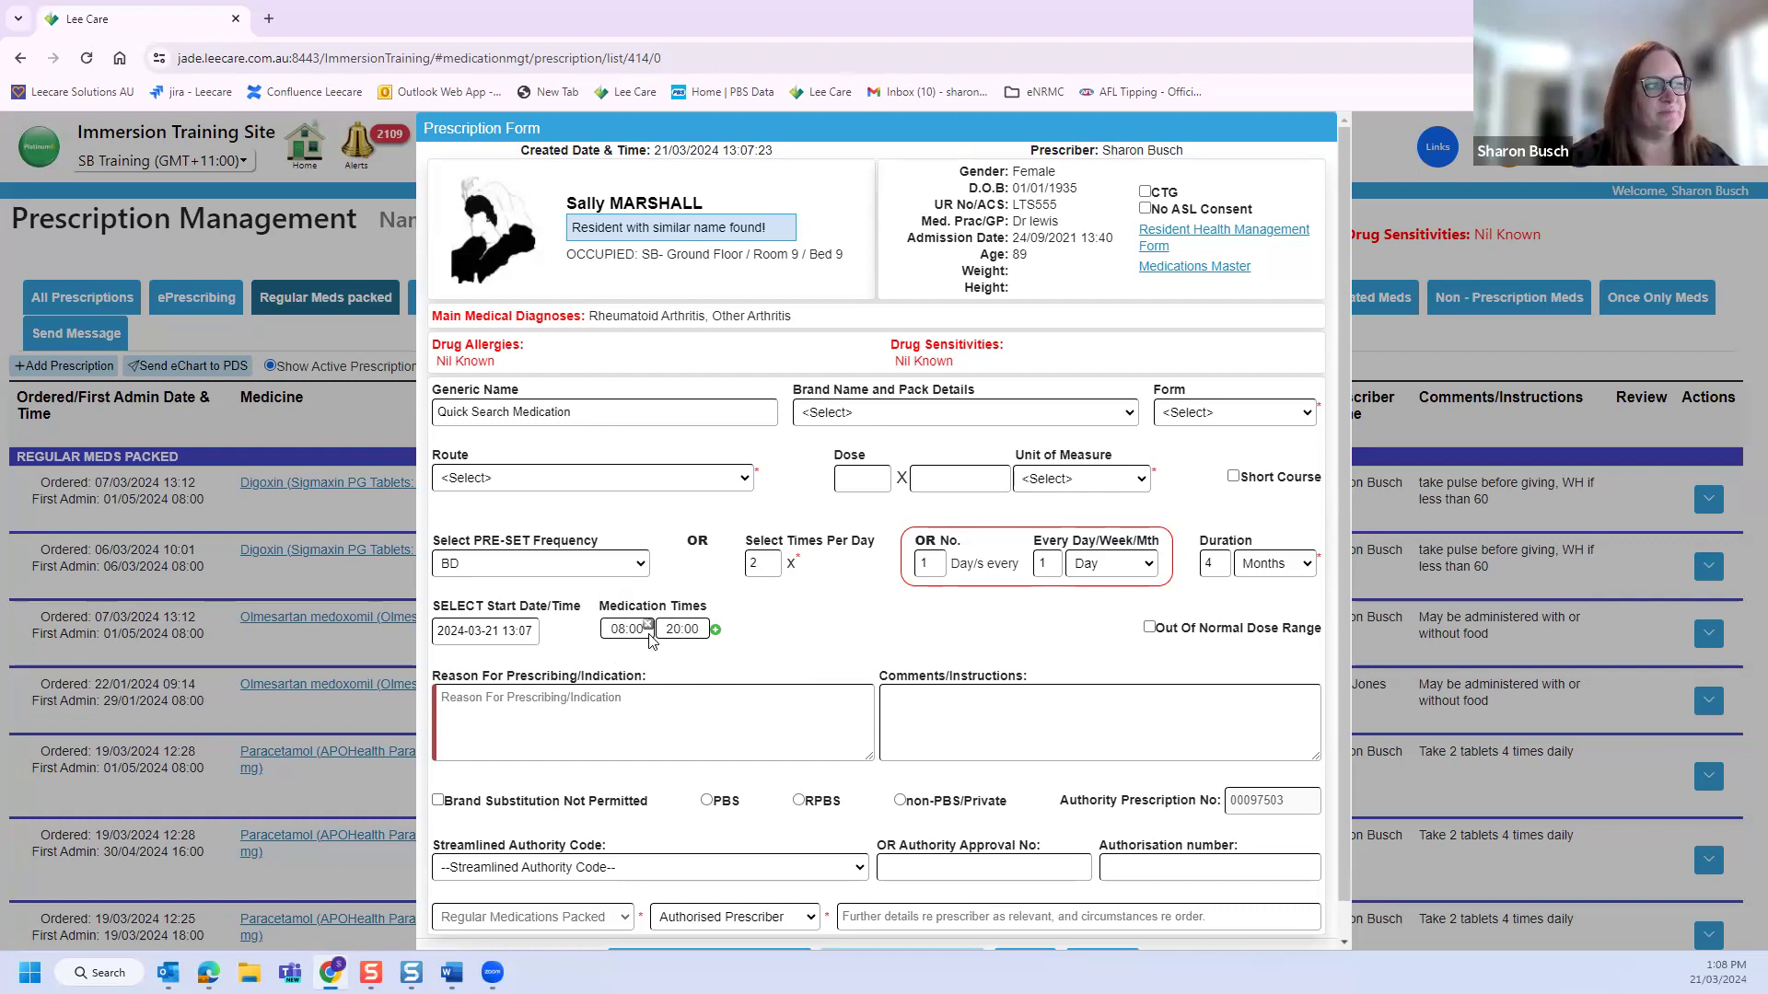
click(685, 629)
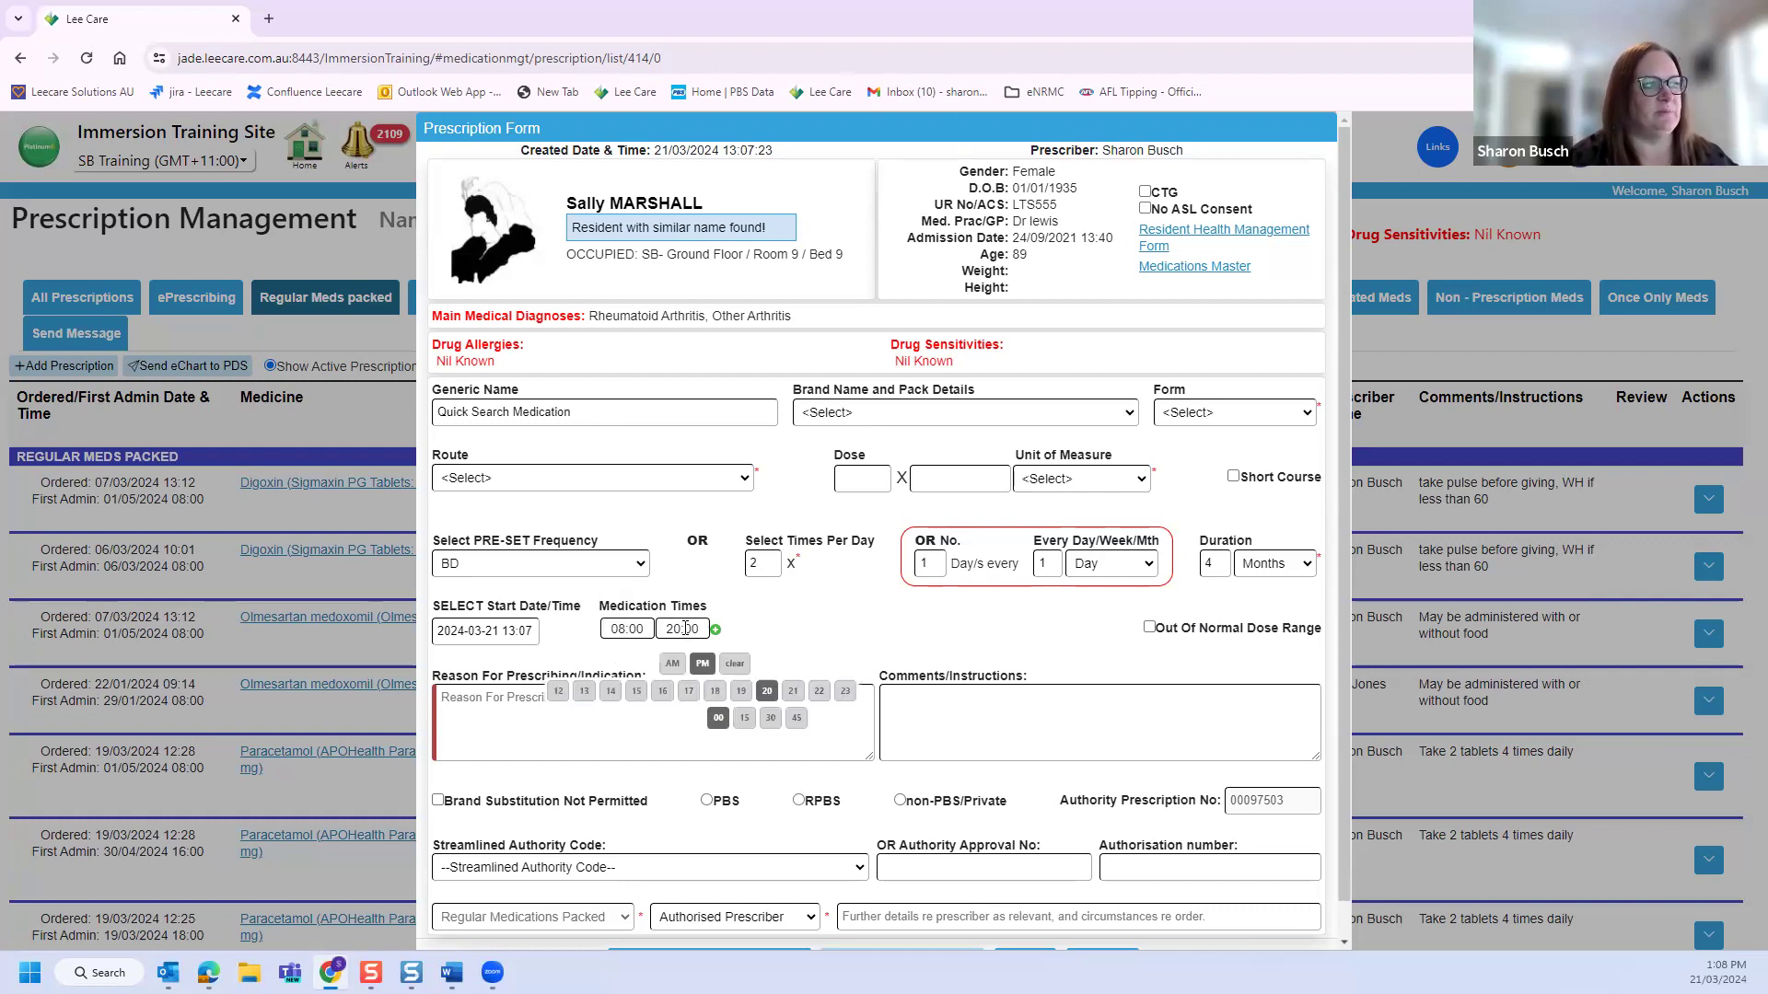
click(702, 663)
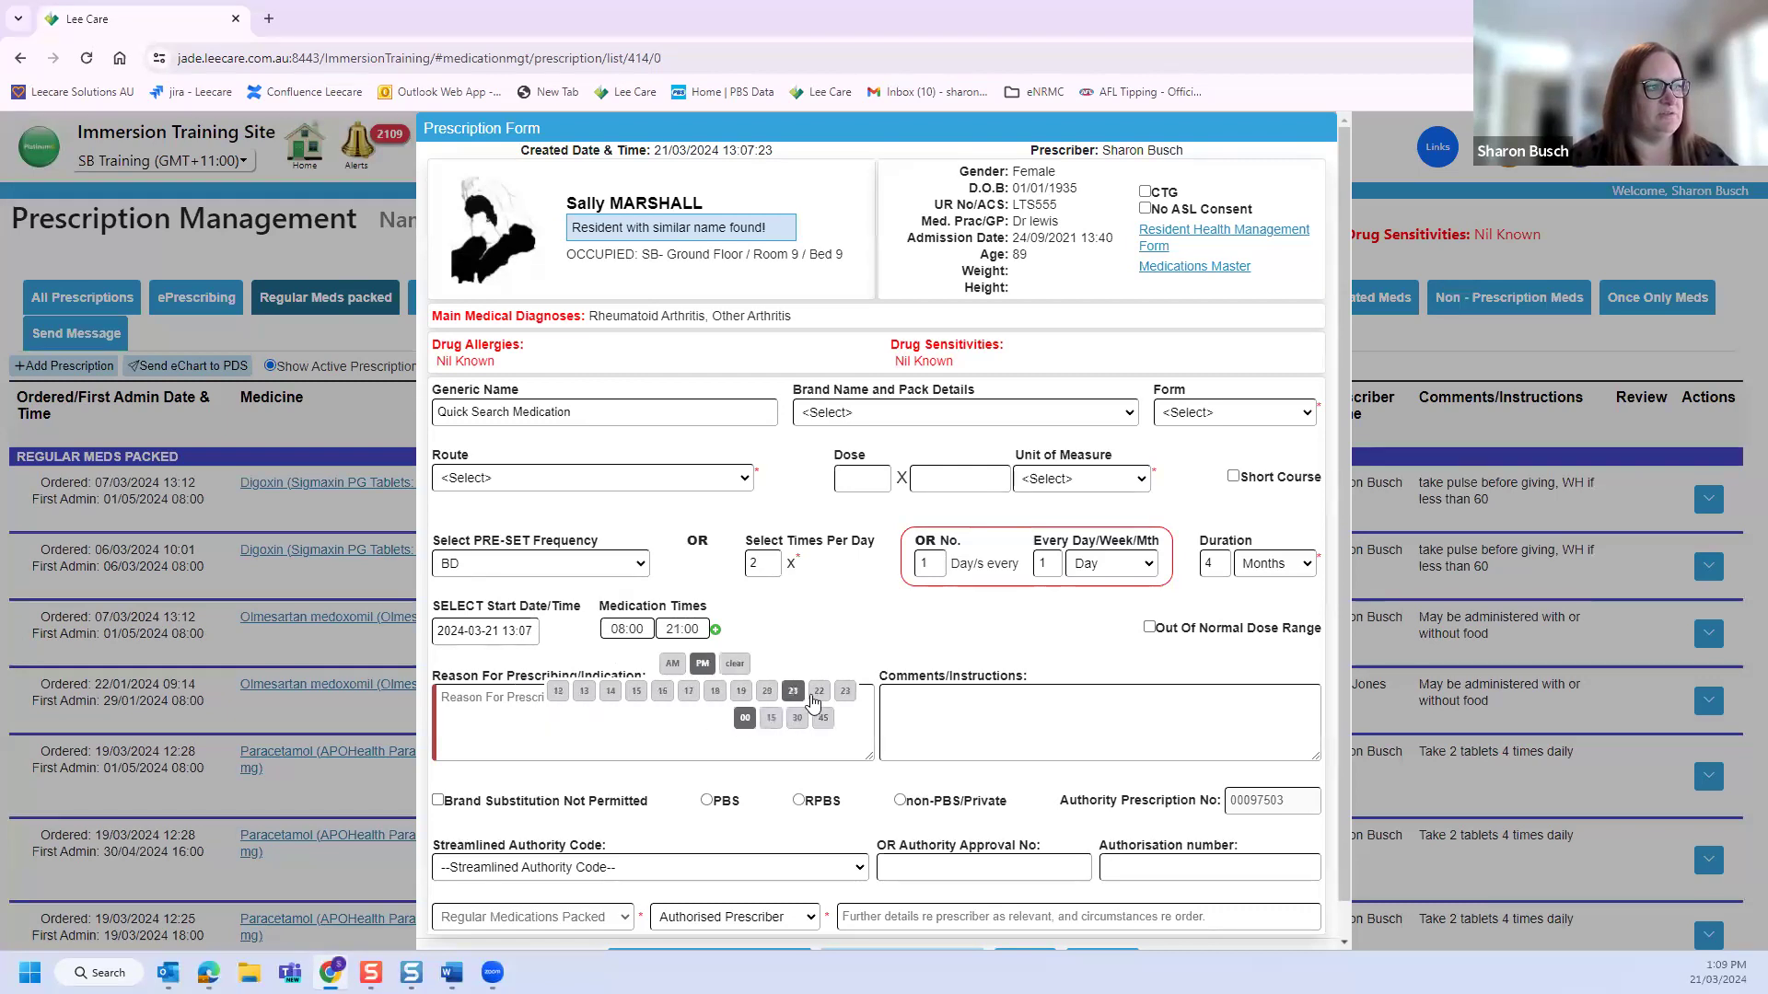
click(818, 690)
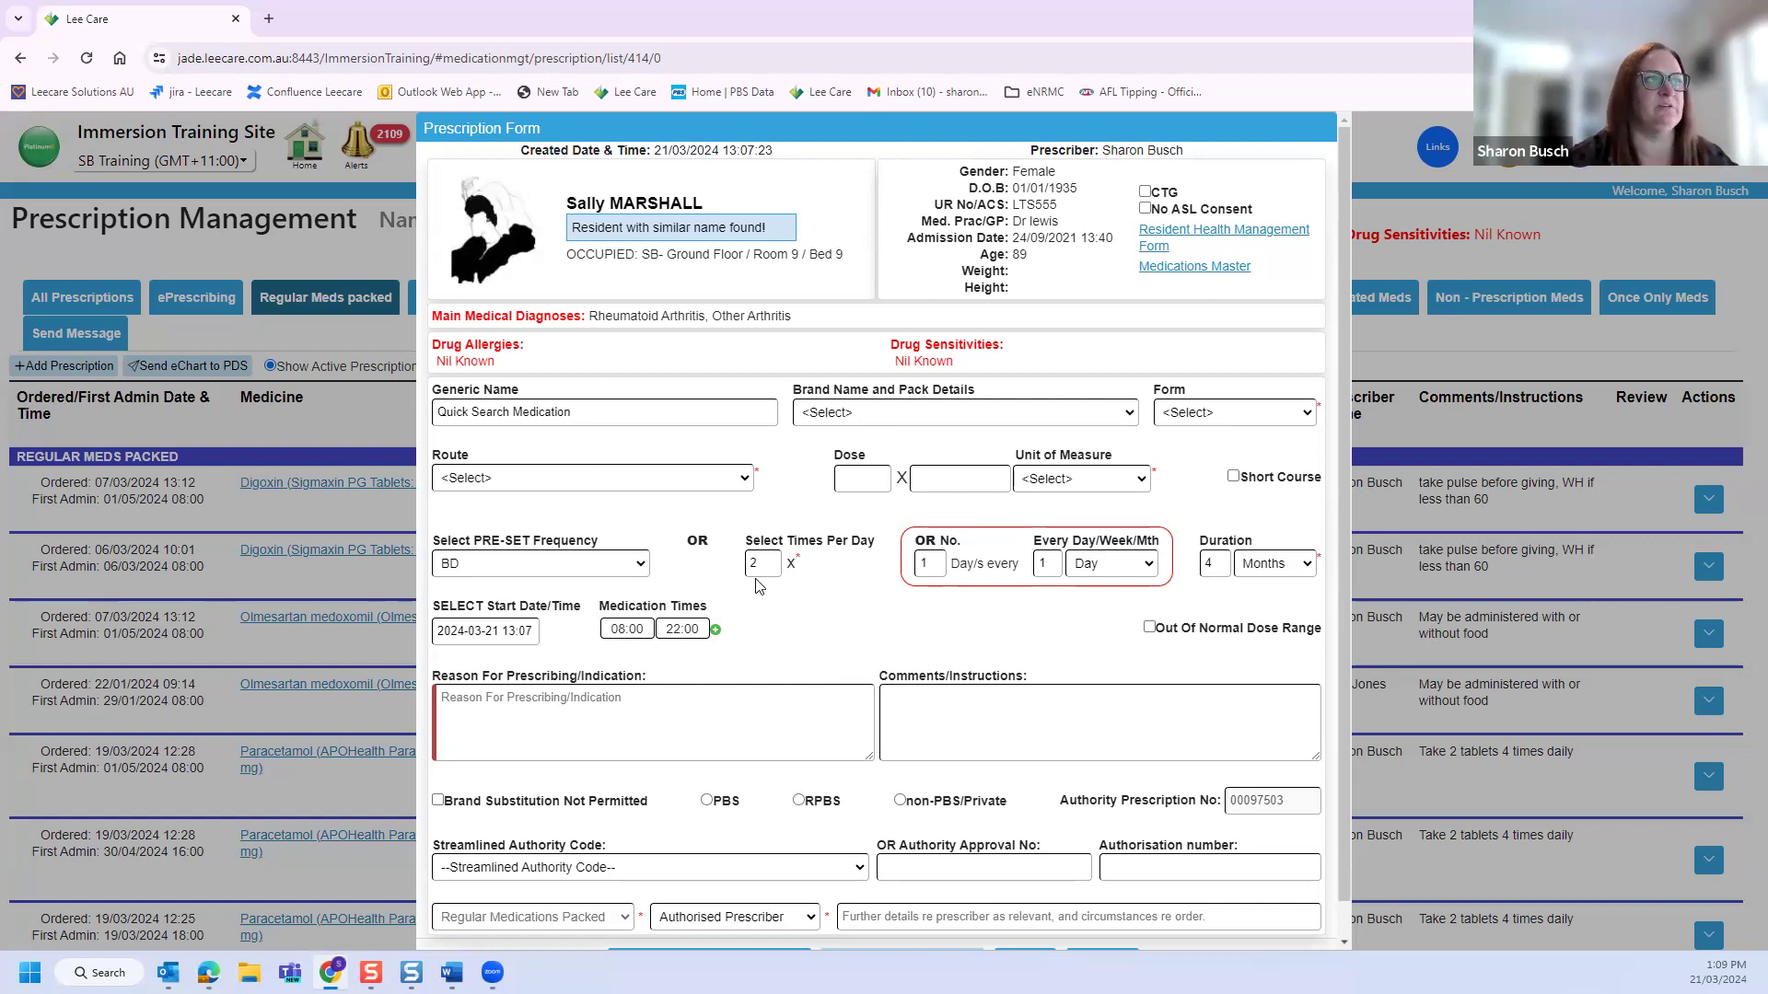
scroll(778, 593, down, 1)
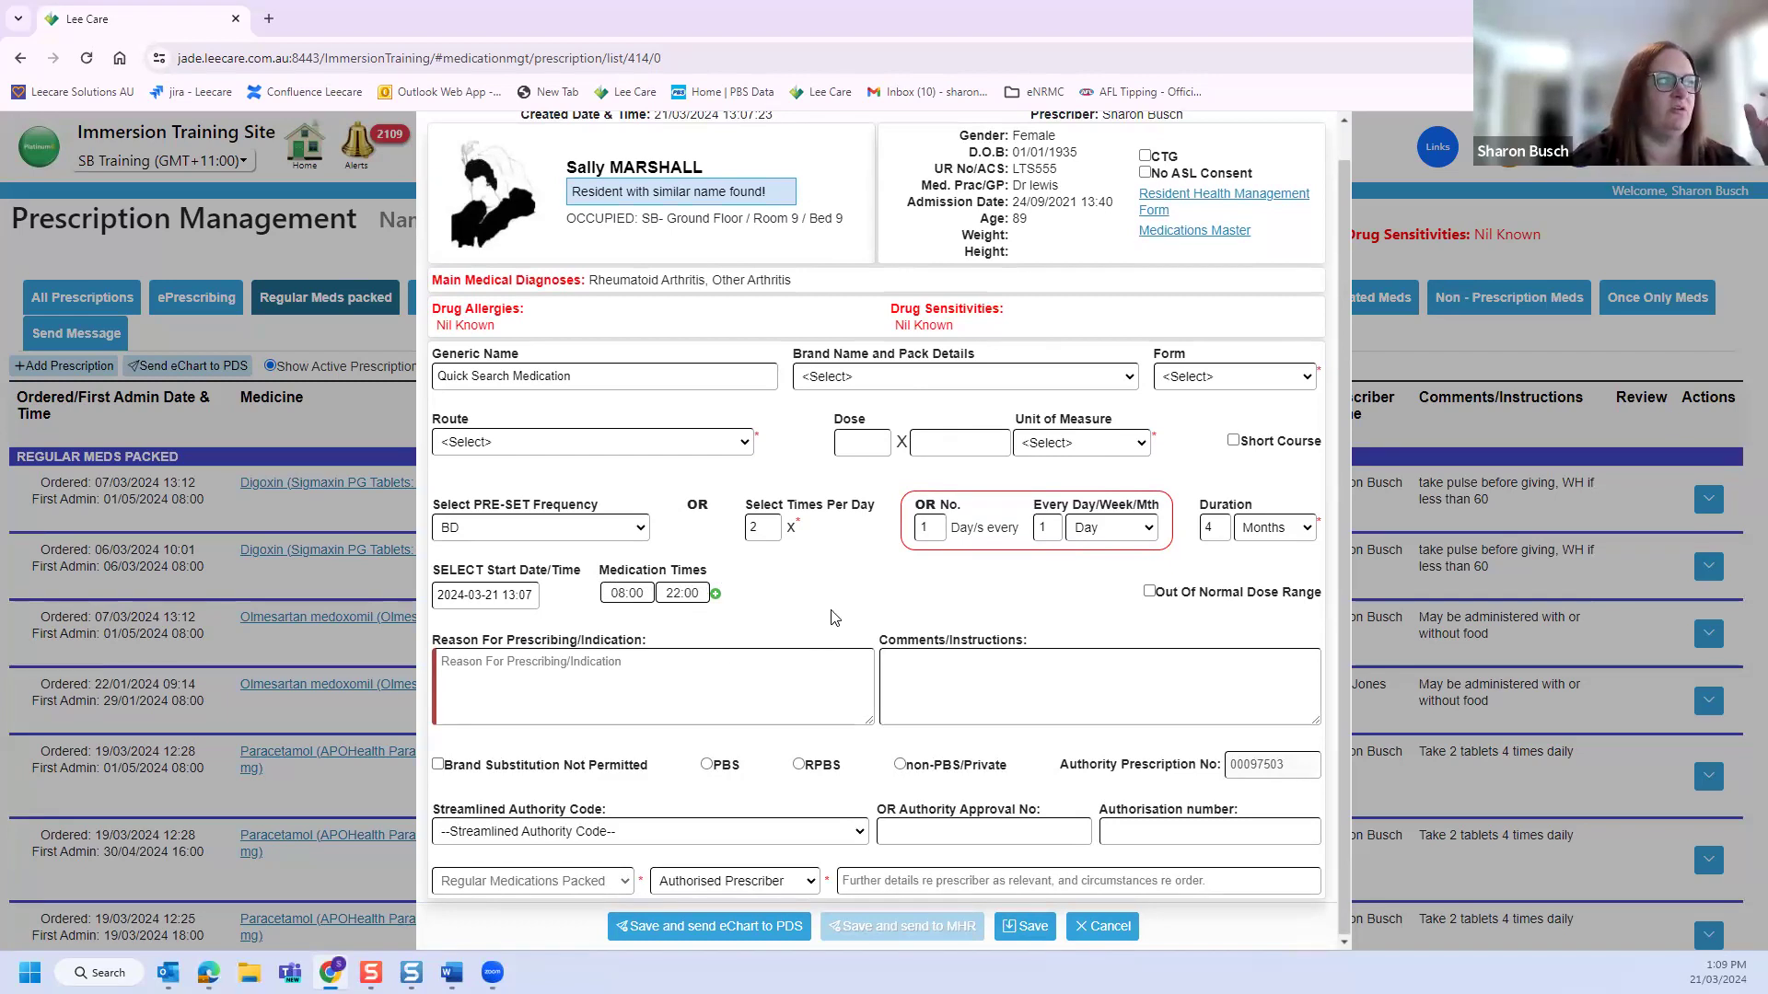
scroll(828, 609, up, 1)
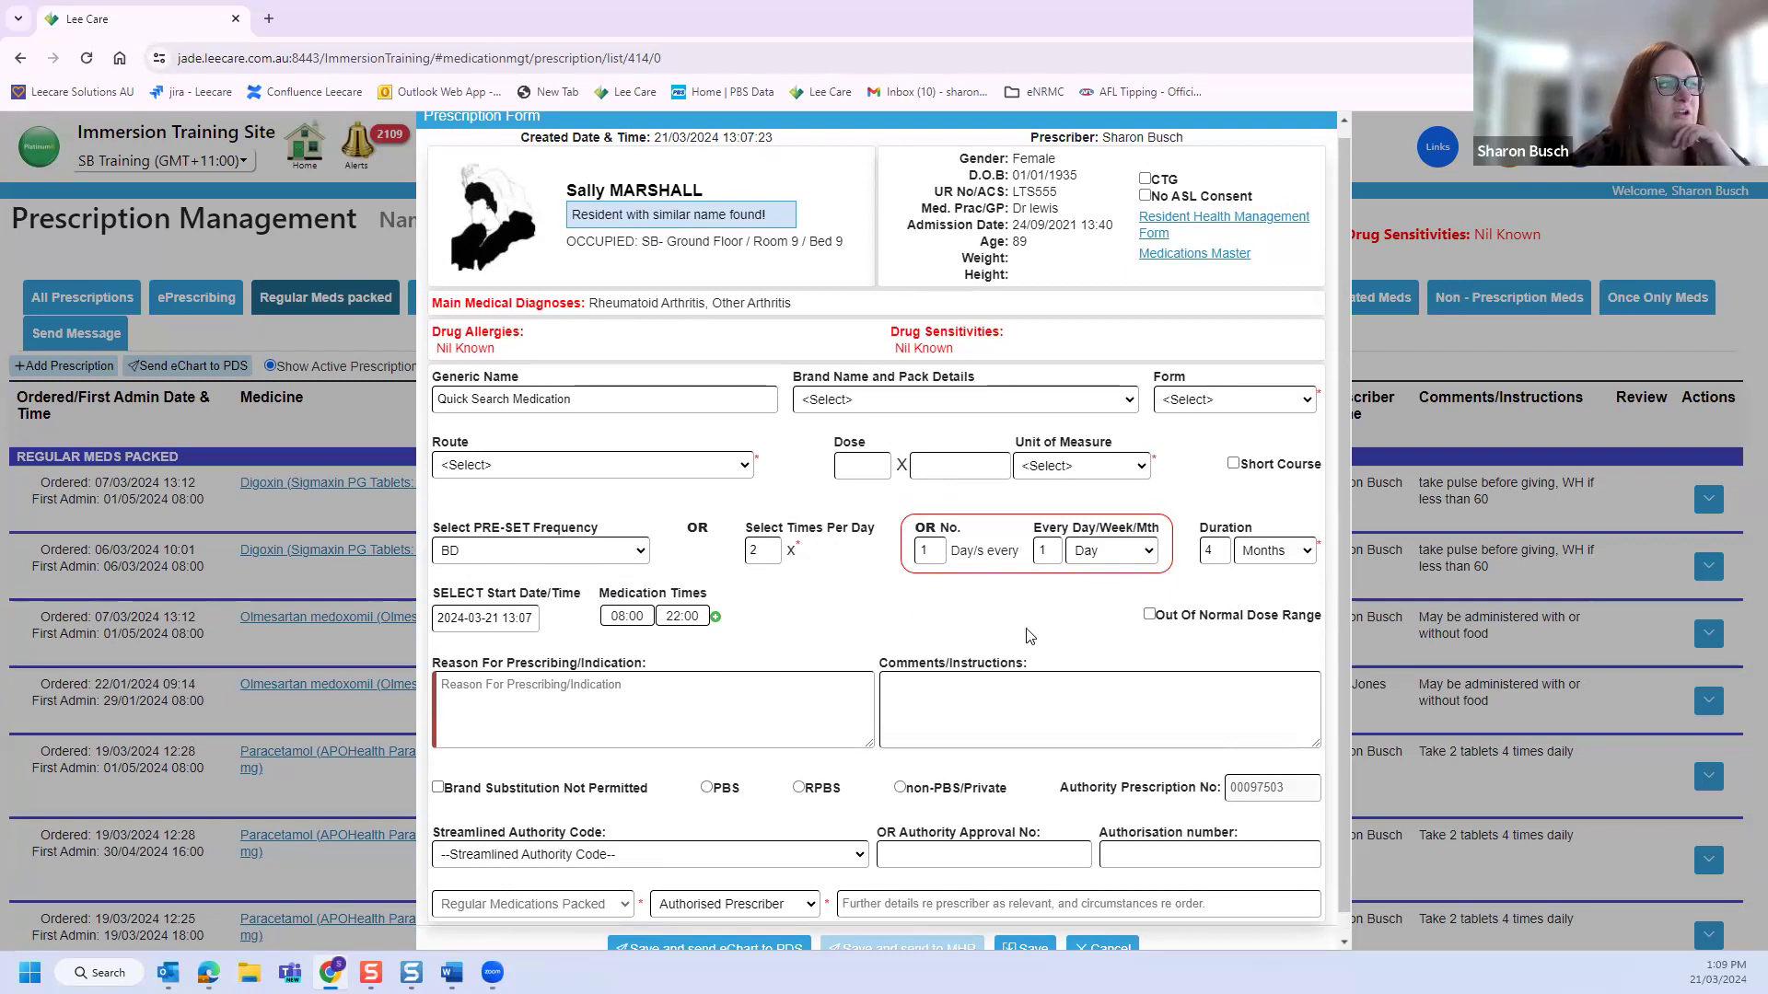
scroll(1103, 650, down, 1)
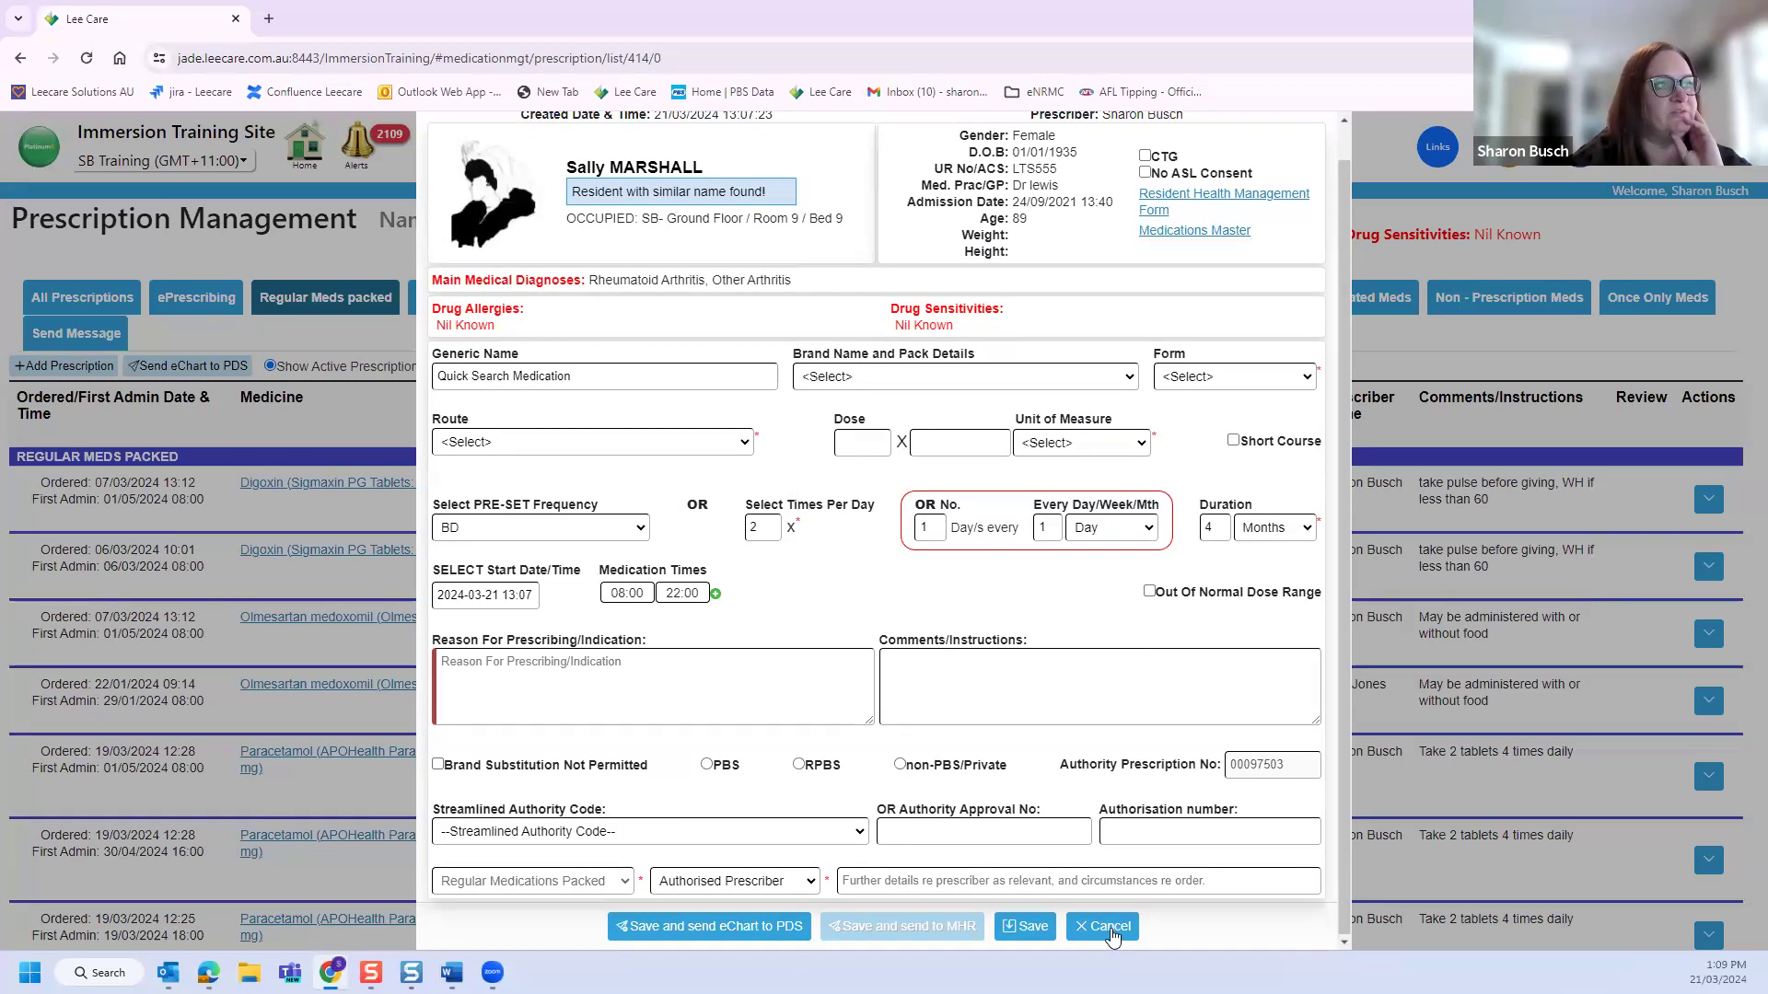
click(1111, 930)
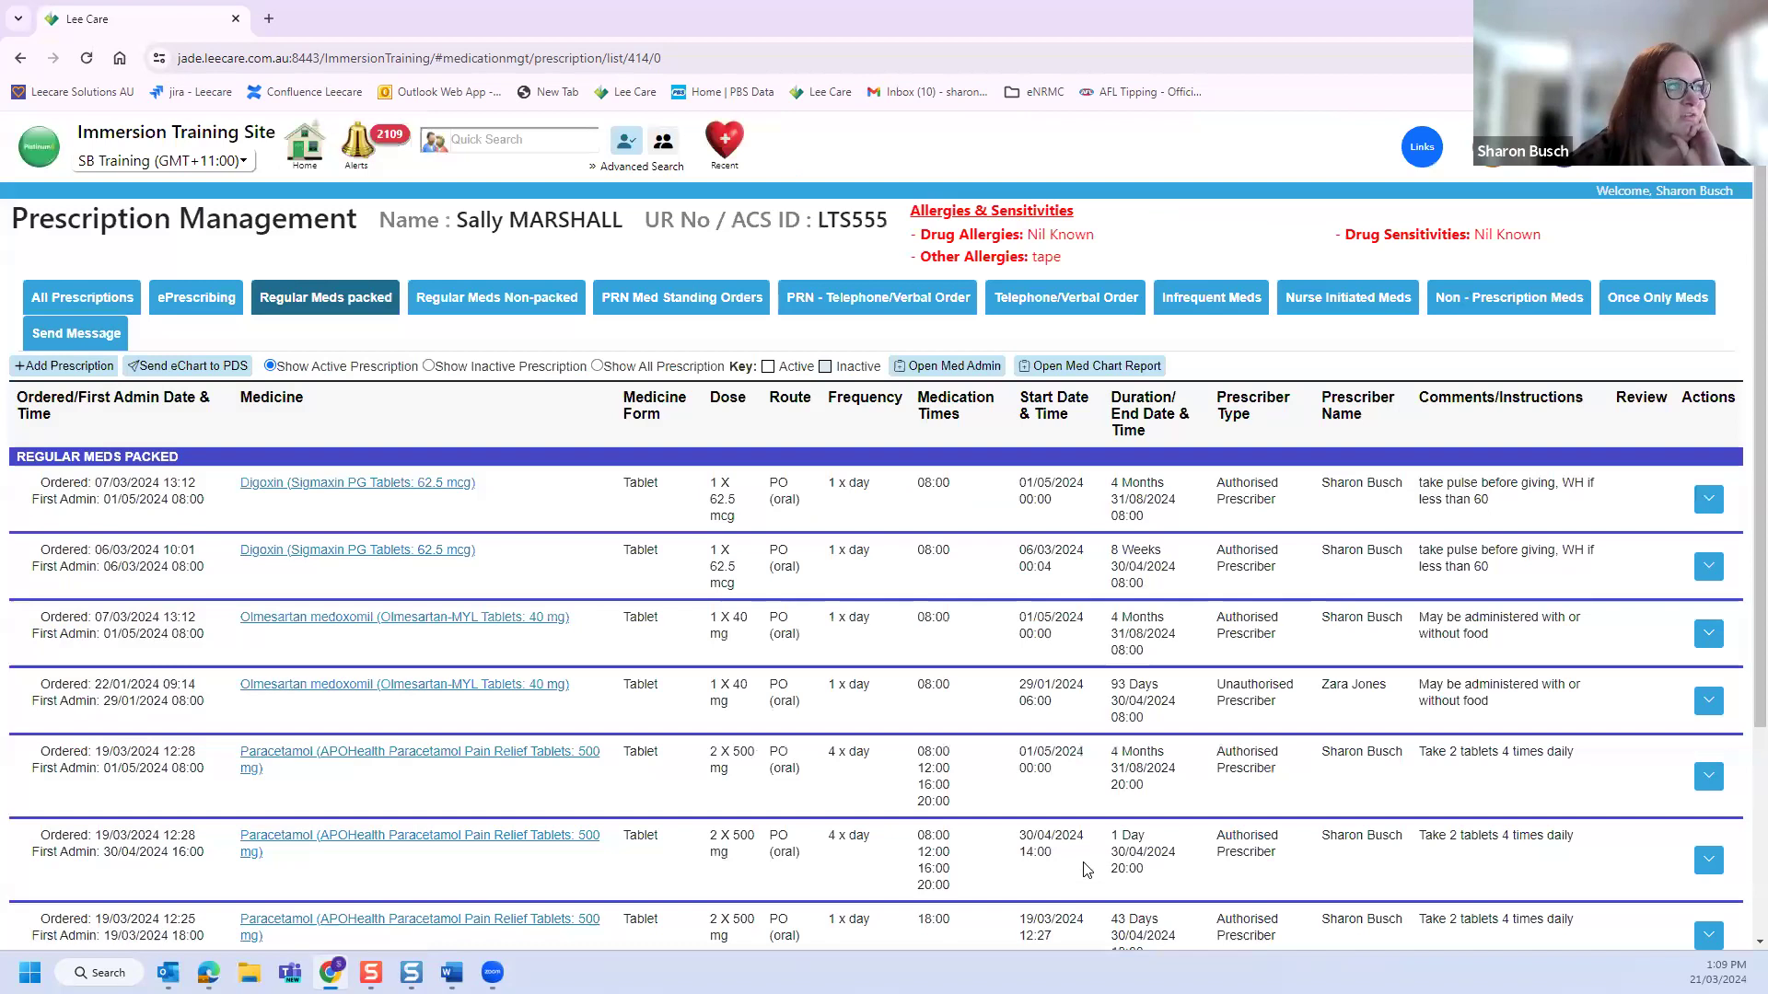
Step: Open the Dose Frequency settings from the administration tools and review the active frequencies and their round times
click(304, 146)
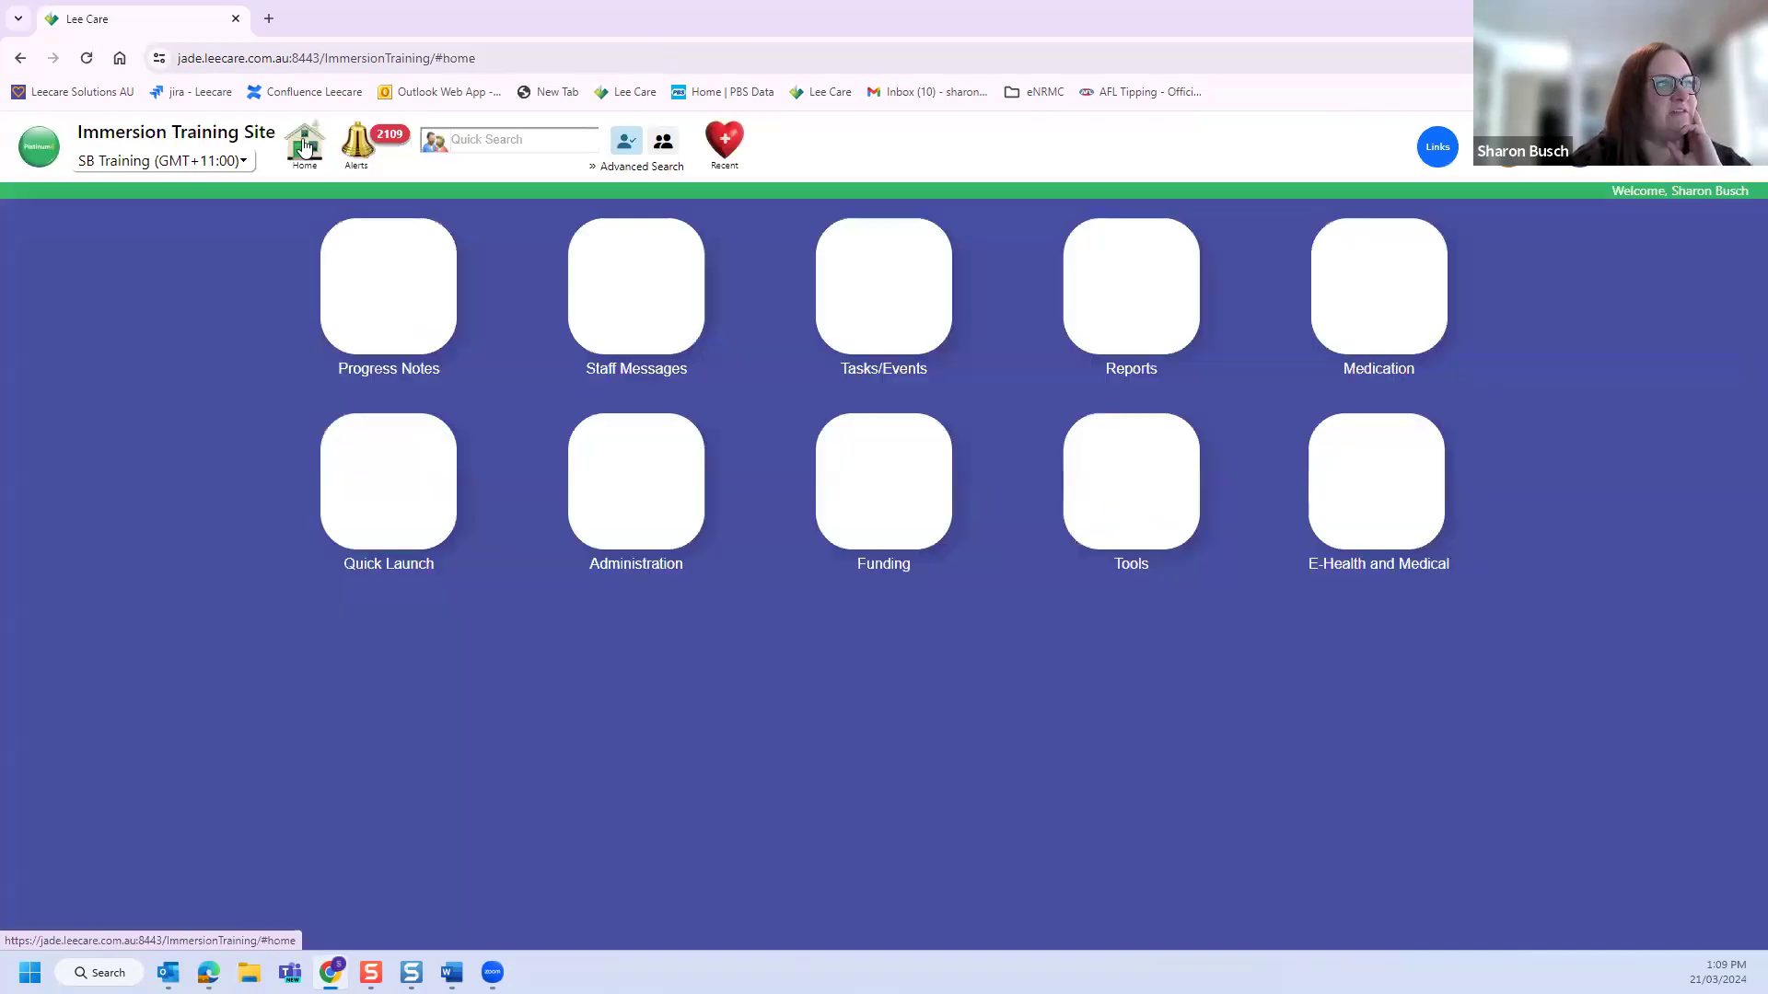
click(1146, 486)
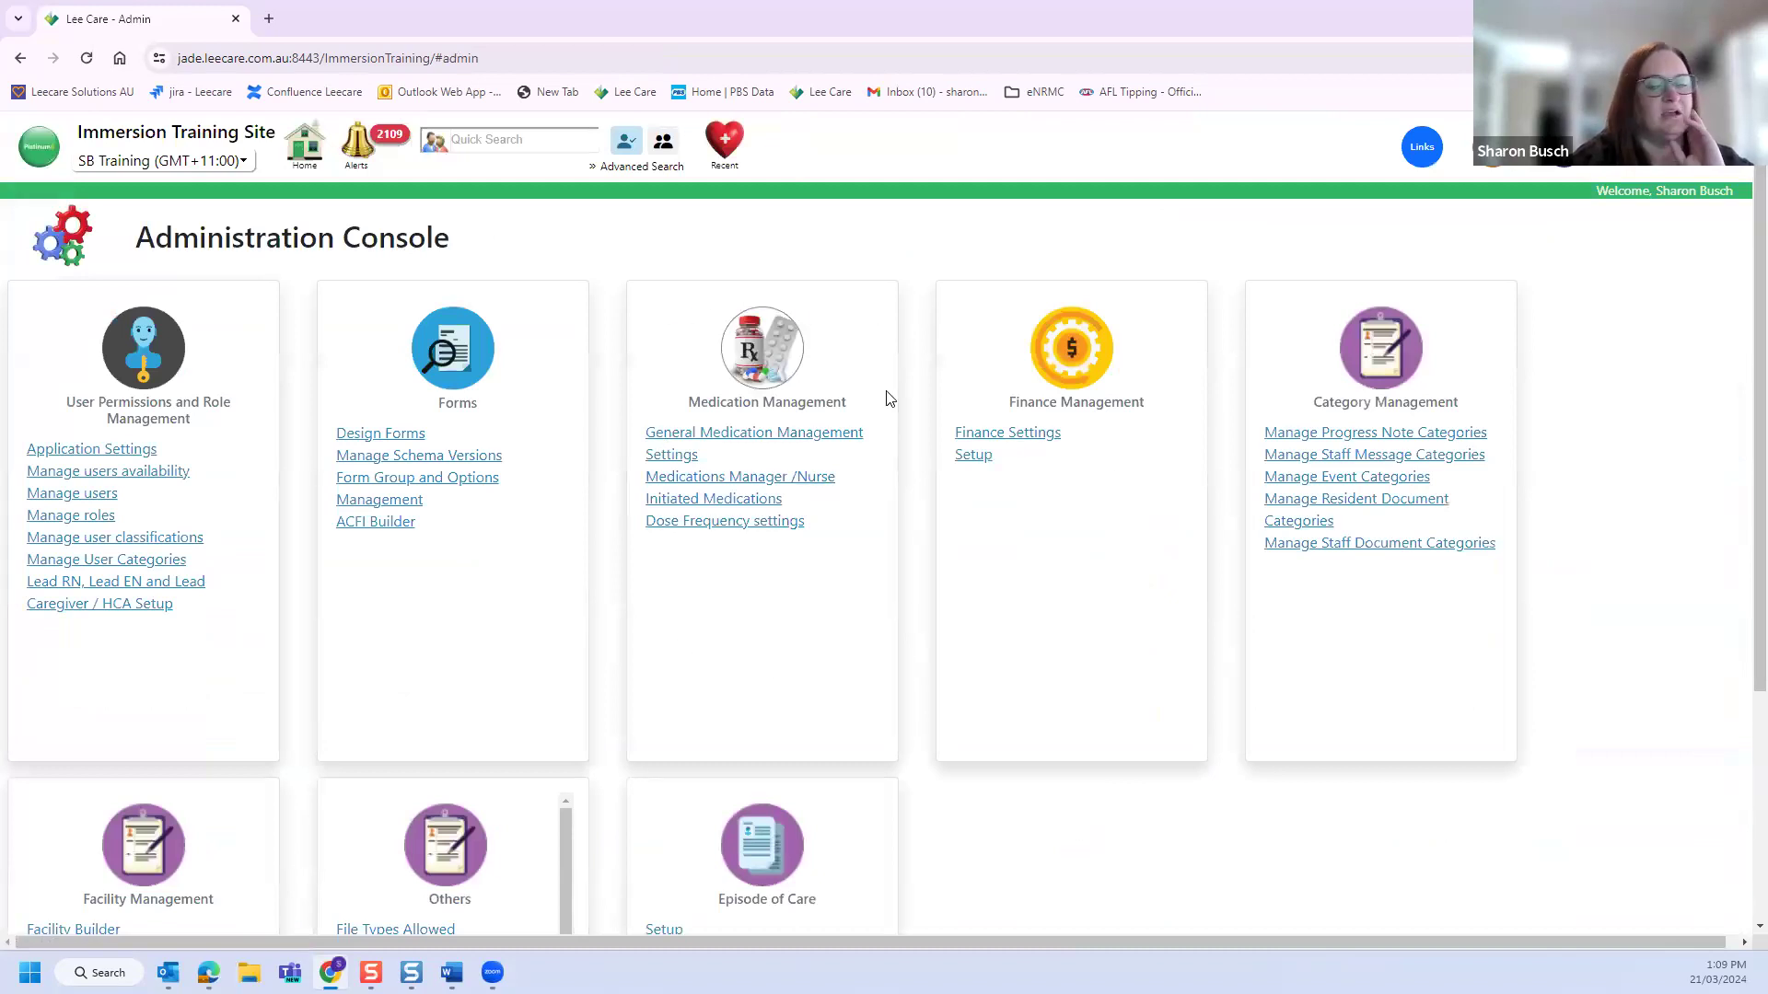
click(717, 524)
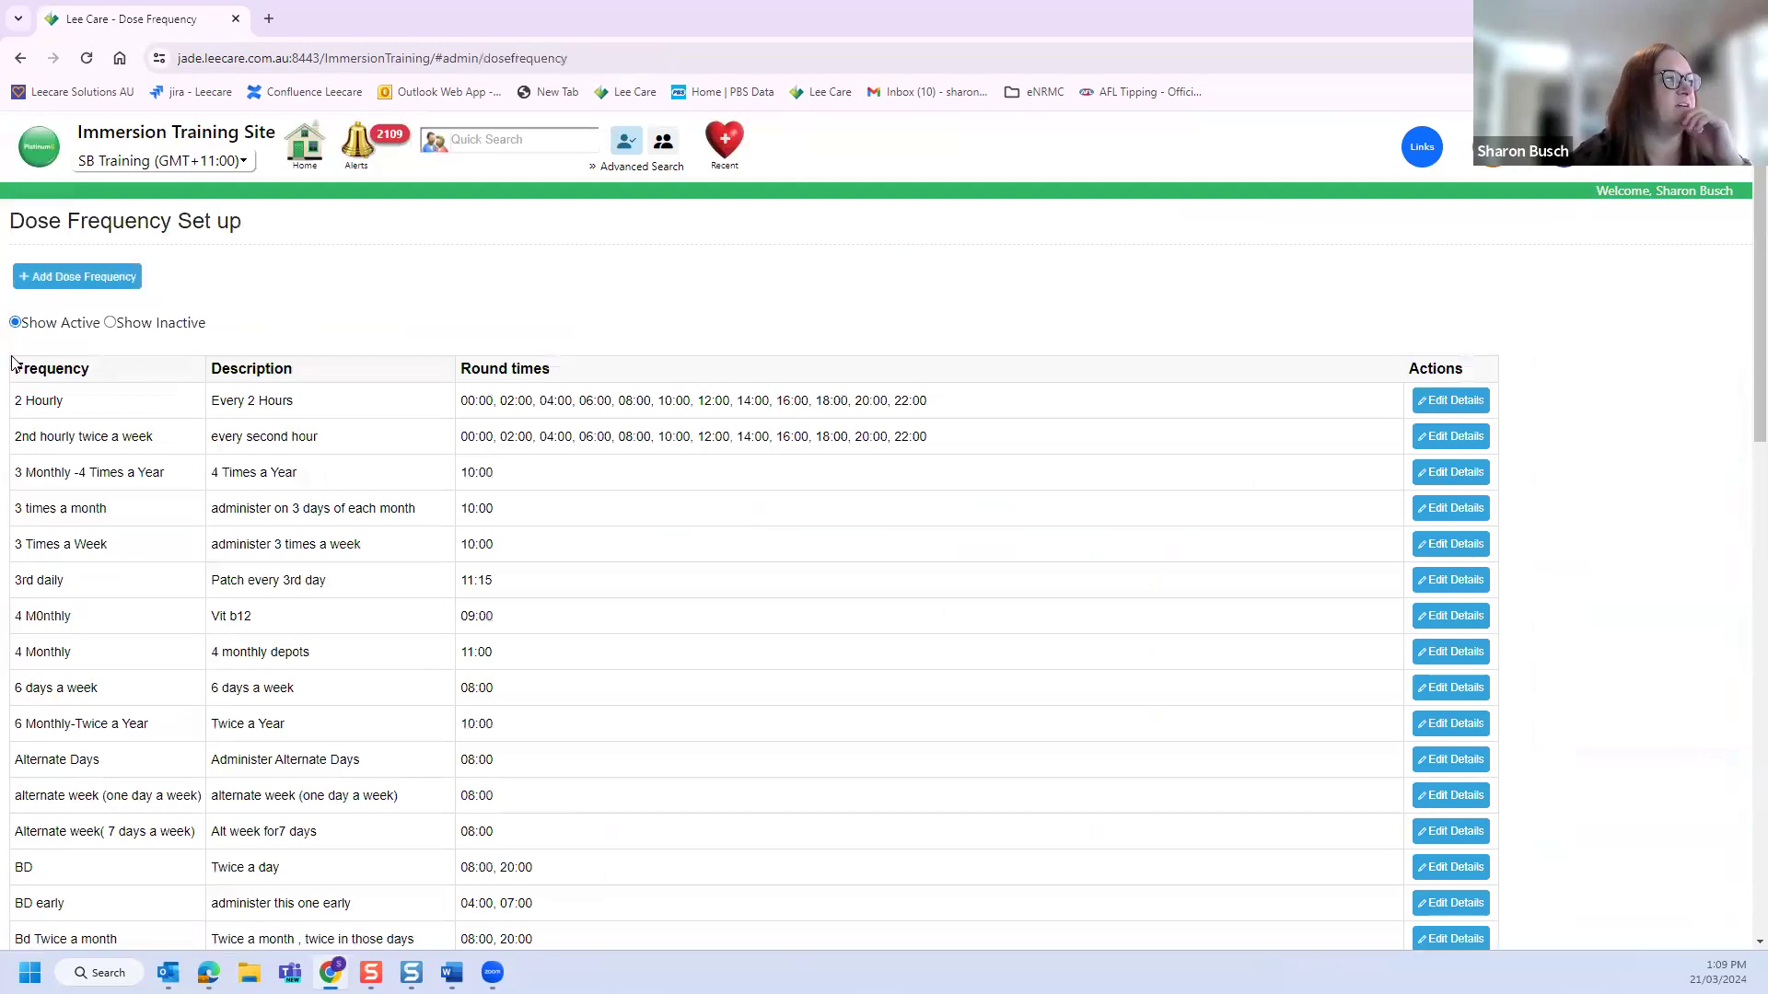
scroll(201, 553, down, 7)
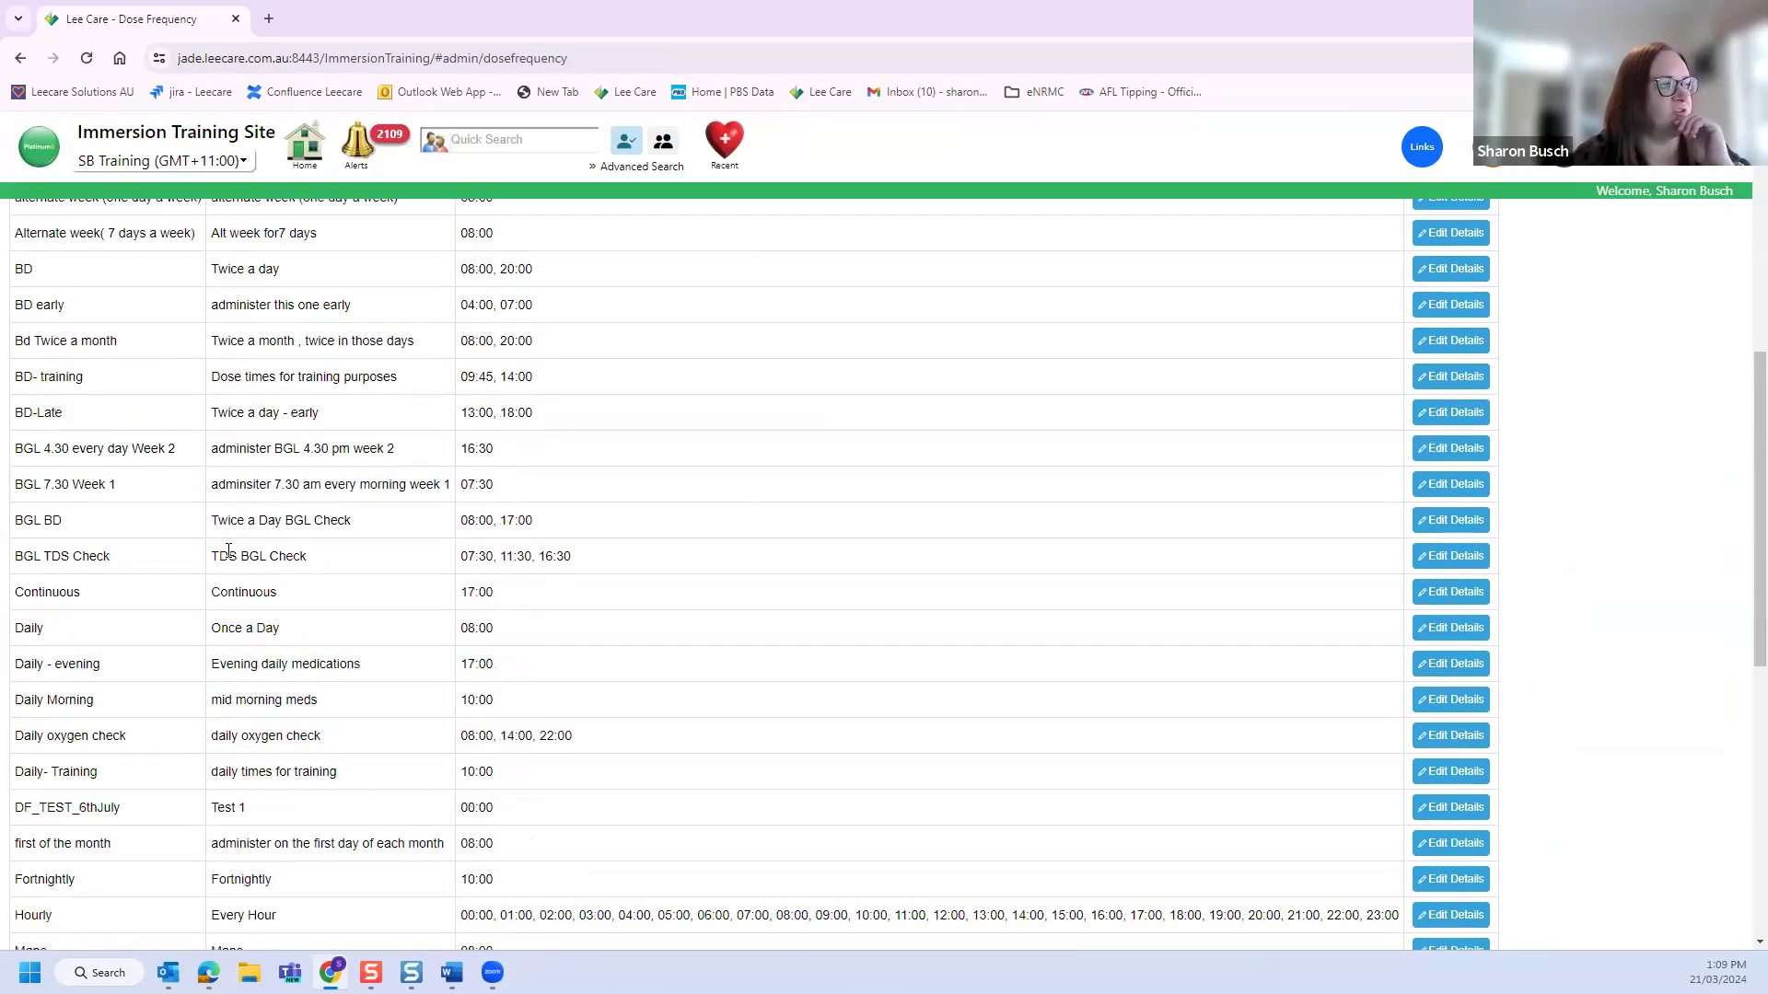
scroll(228, 549, up, 5)
scroll(228, 550, up, 3)
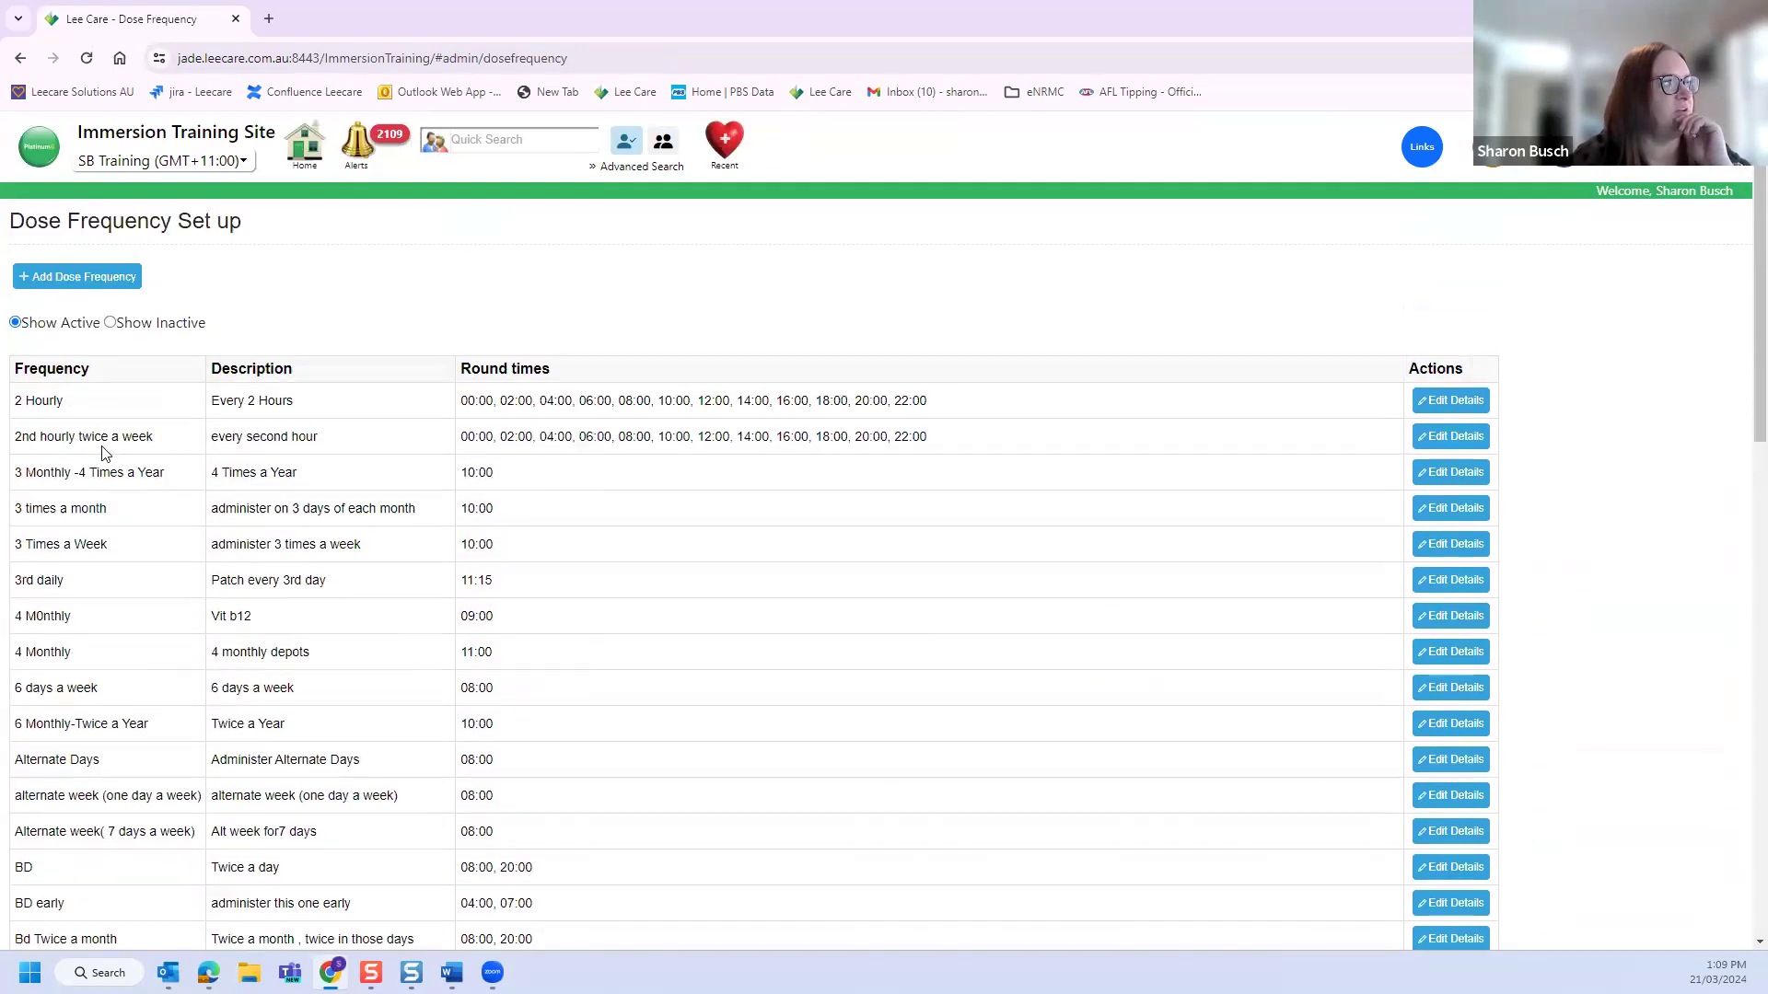
Step: Examine the inactive dose frequencies and the details of BD -late, and return to the active list
click(111, 322)
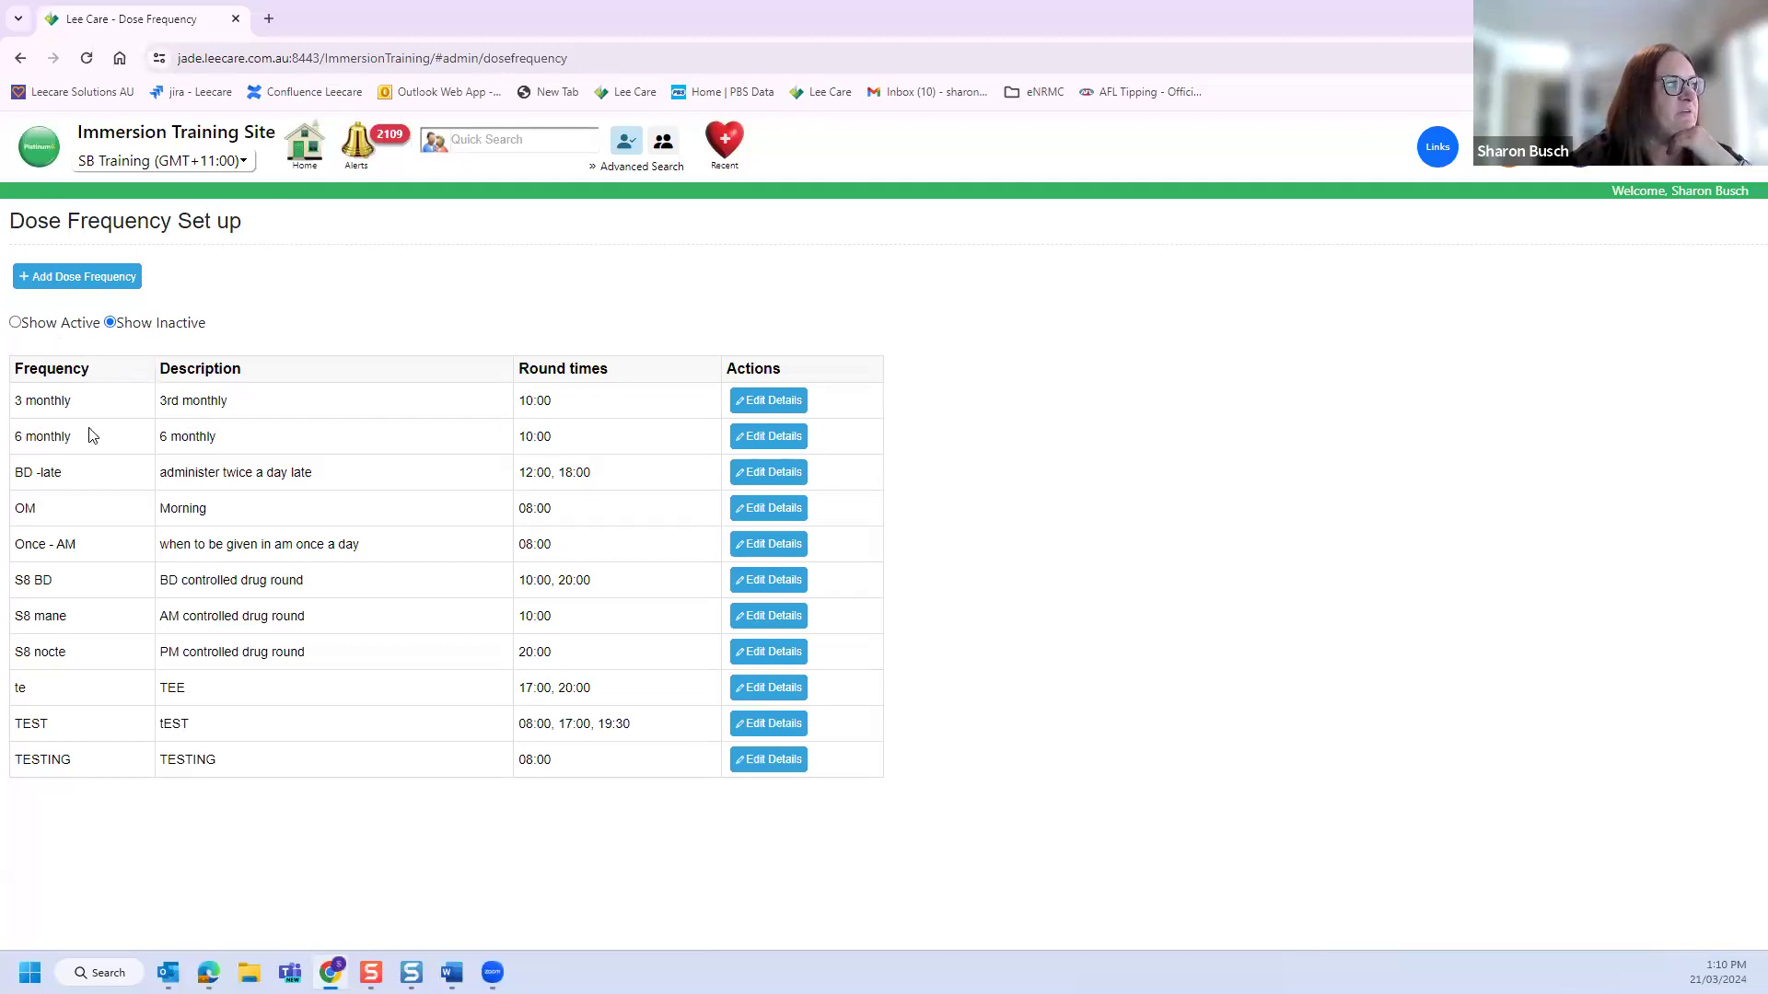
click(759, 485)
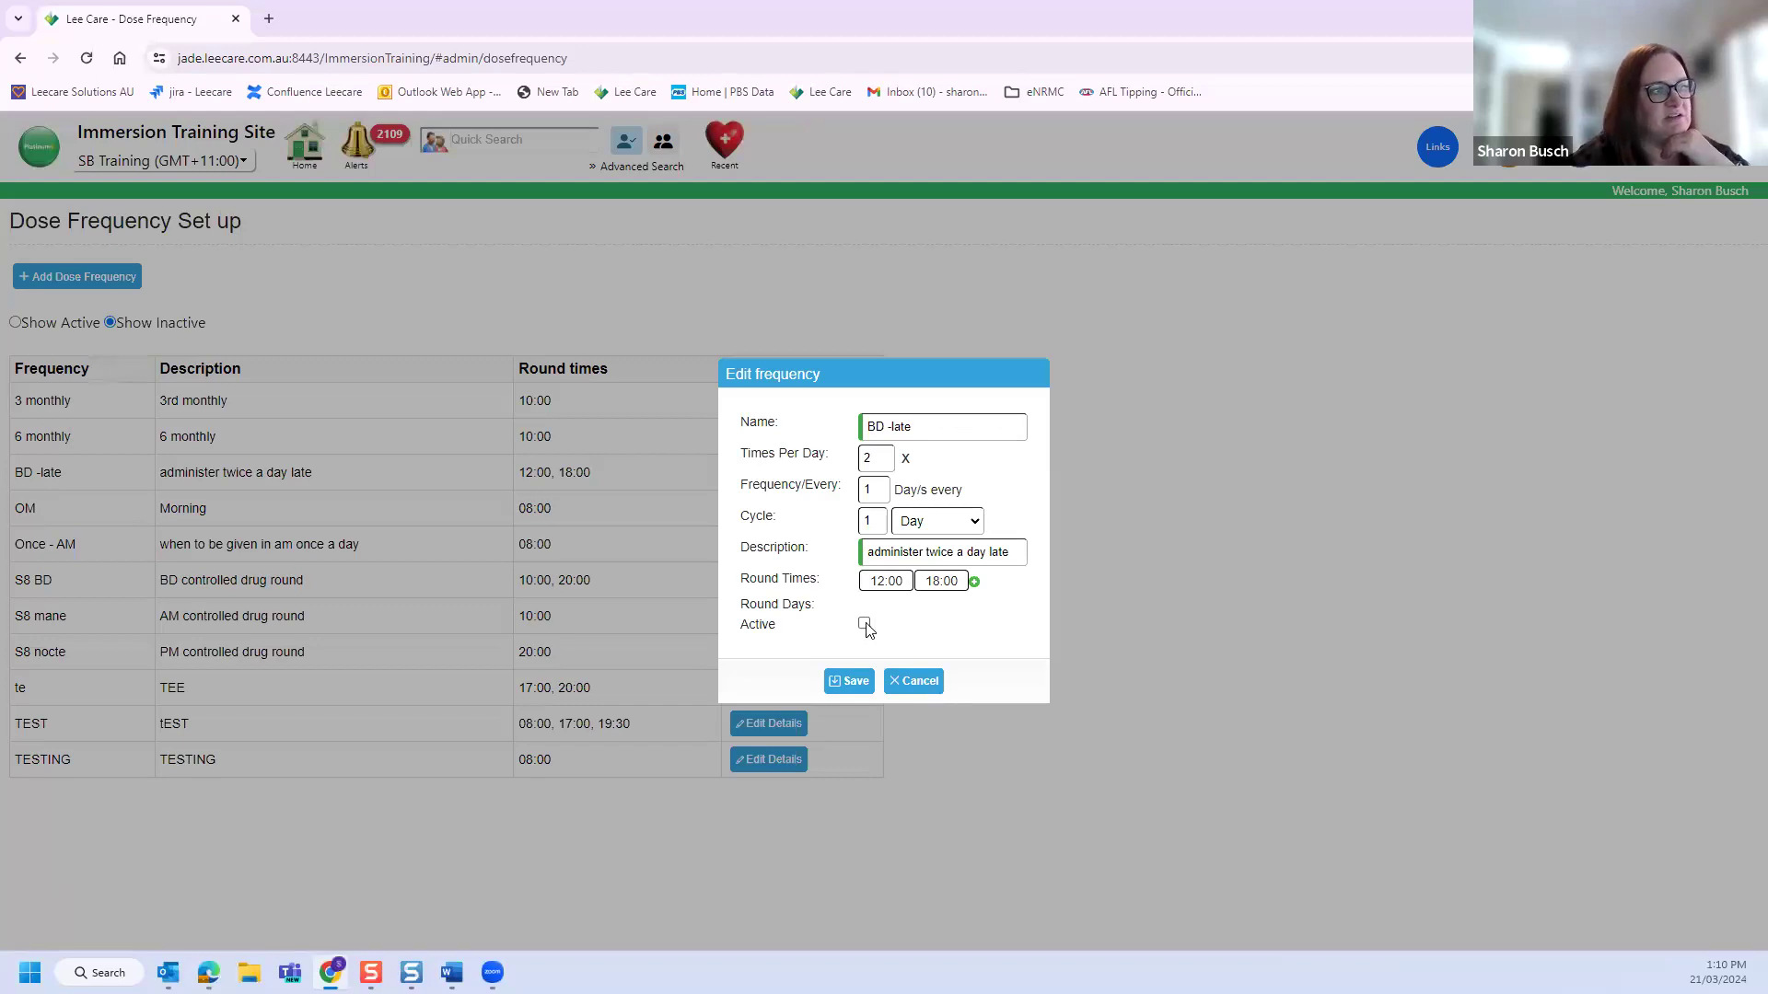
click(917, 684)
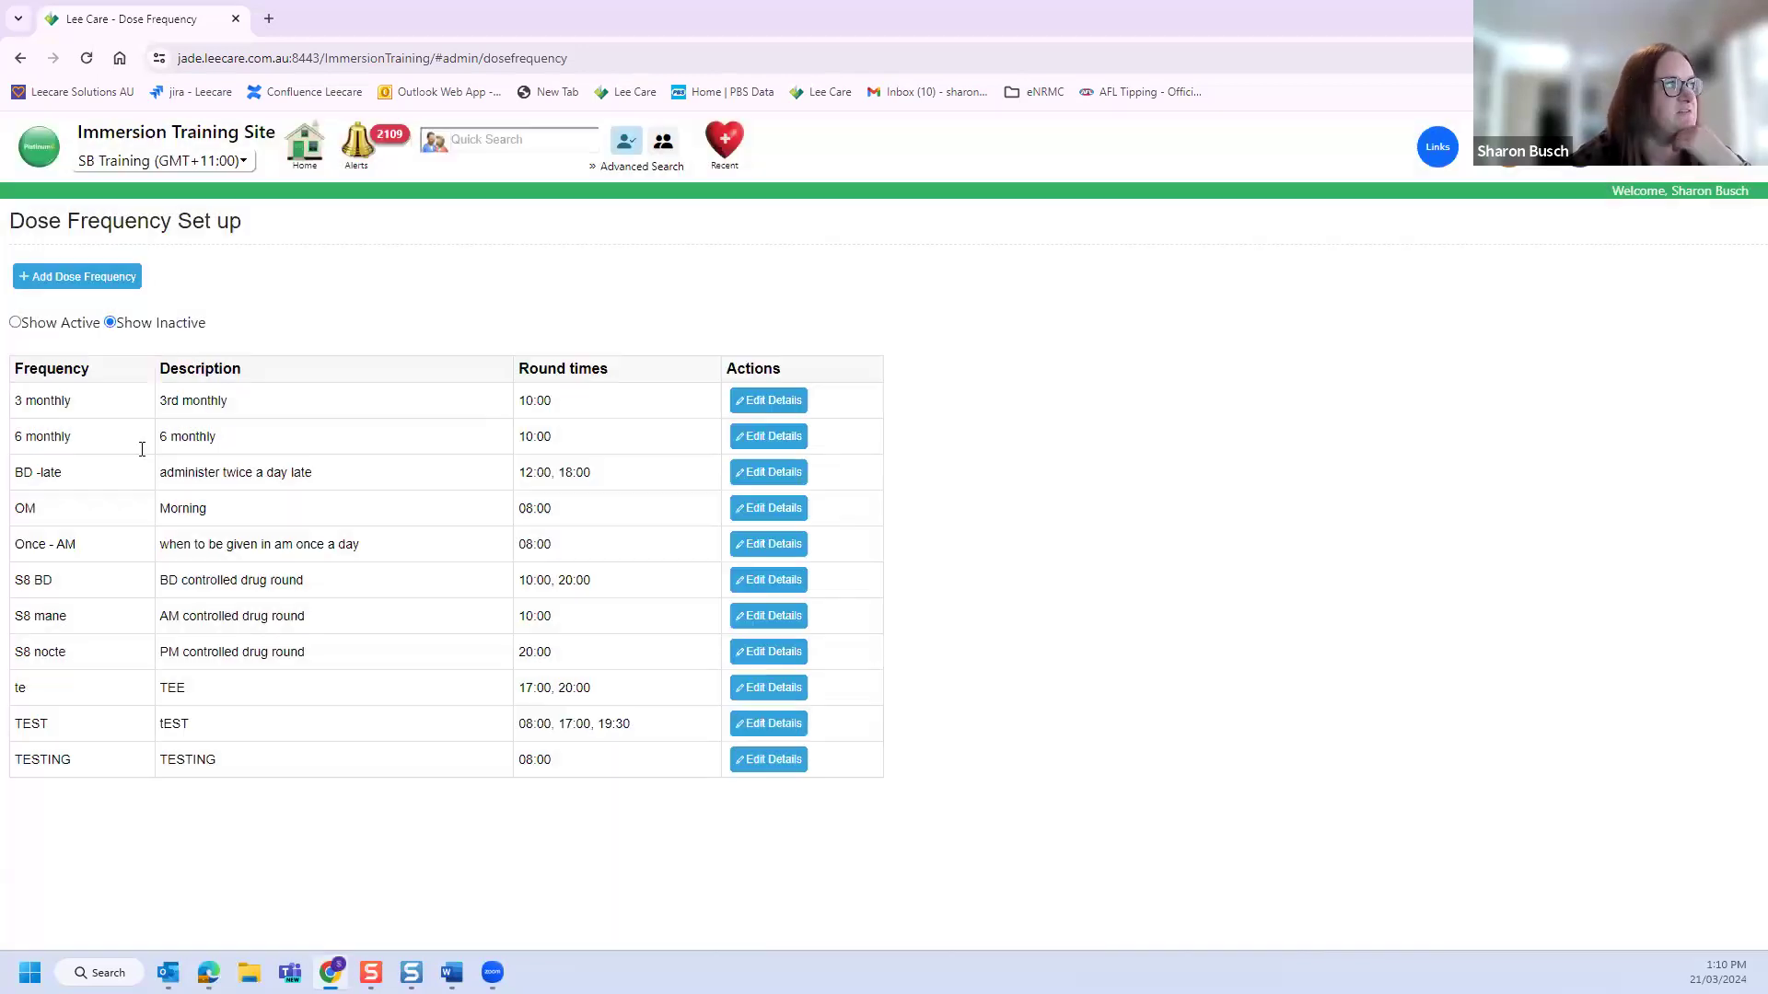
click(15, 323)
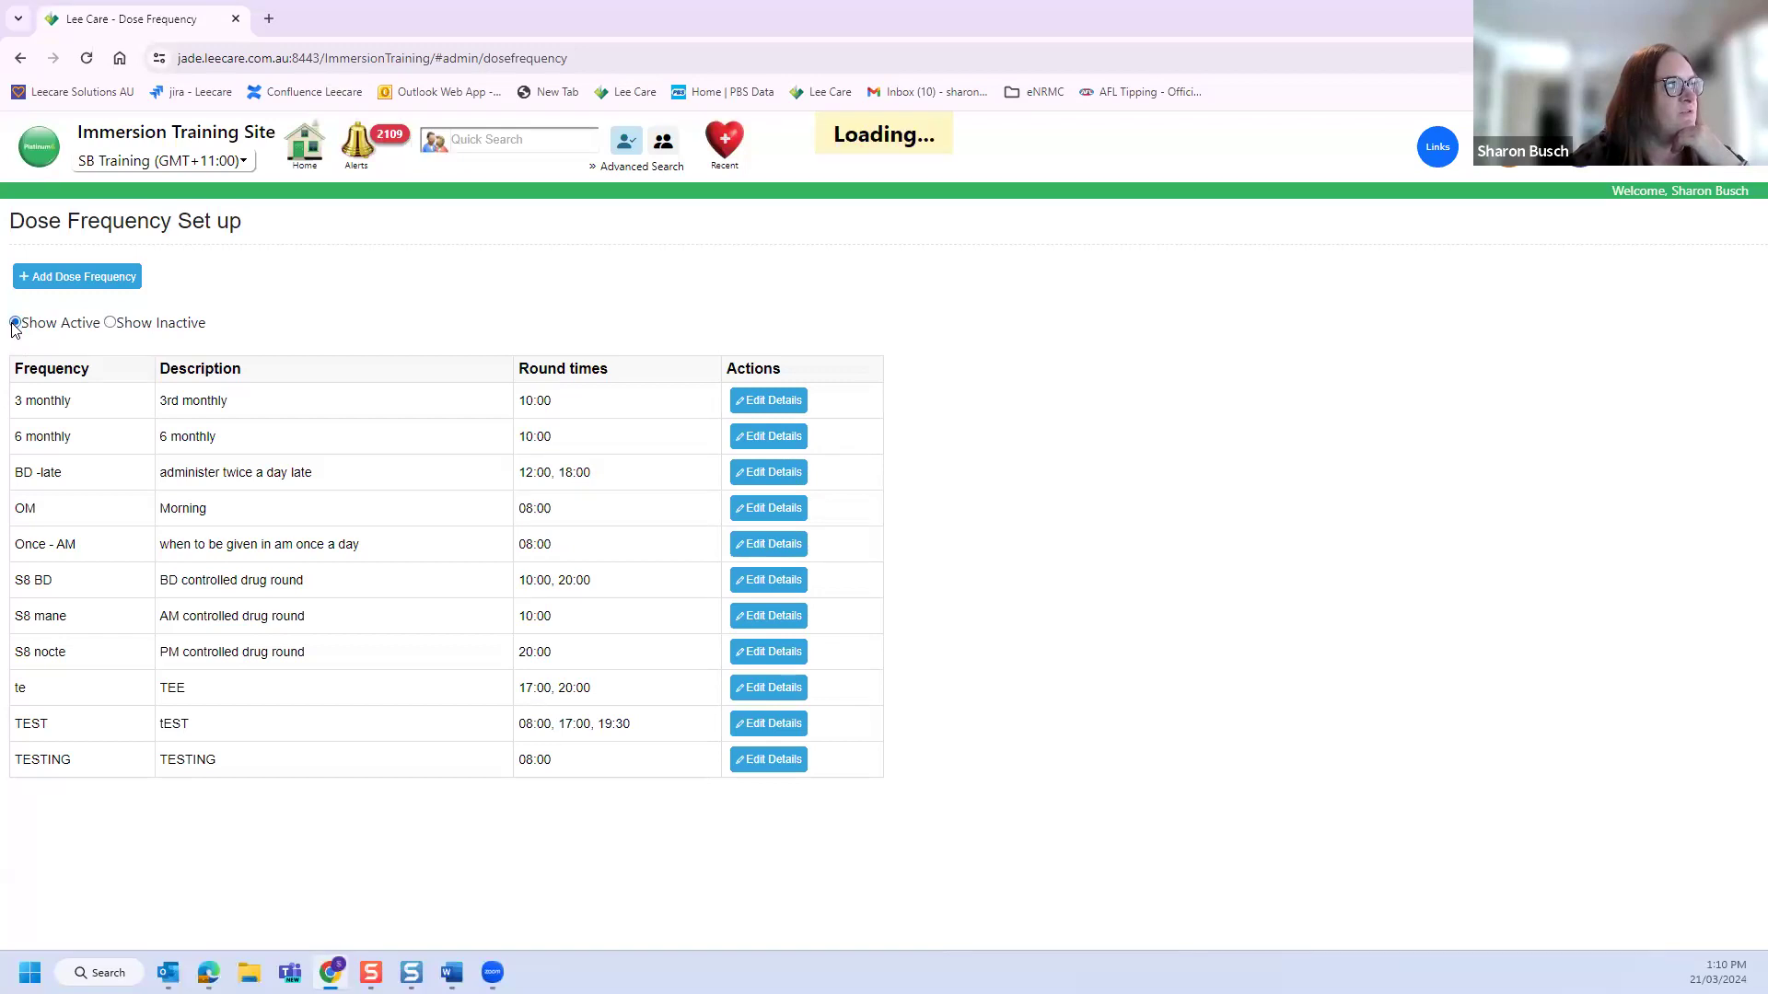
Step: Make the Daily Morning dose frequency inactive and save it
scroll(1357, 550, down, 4)
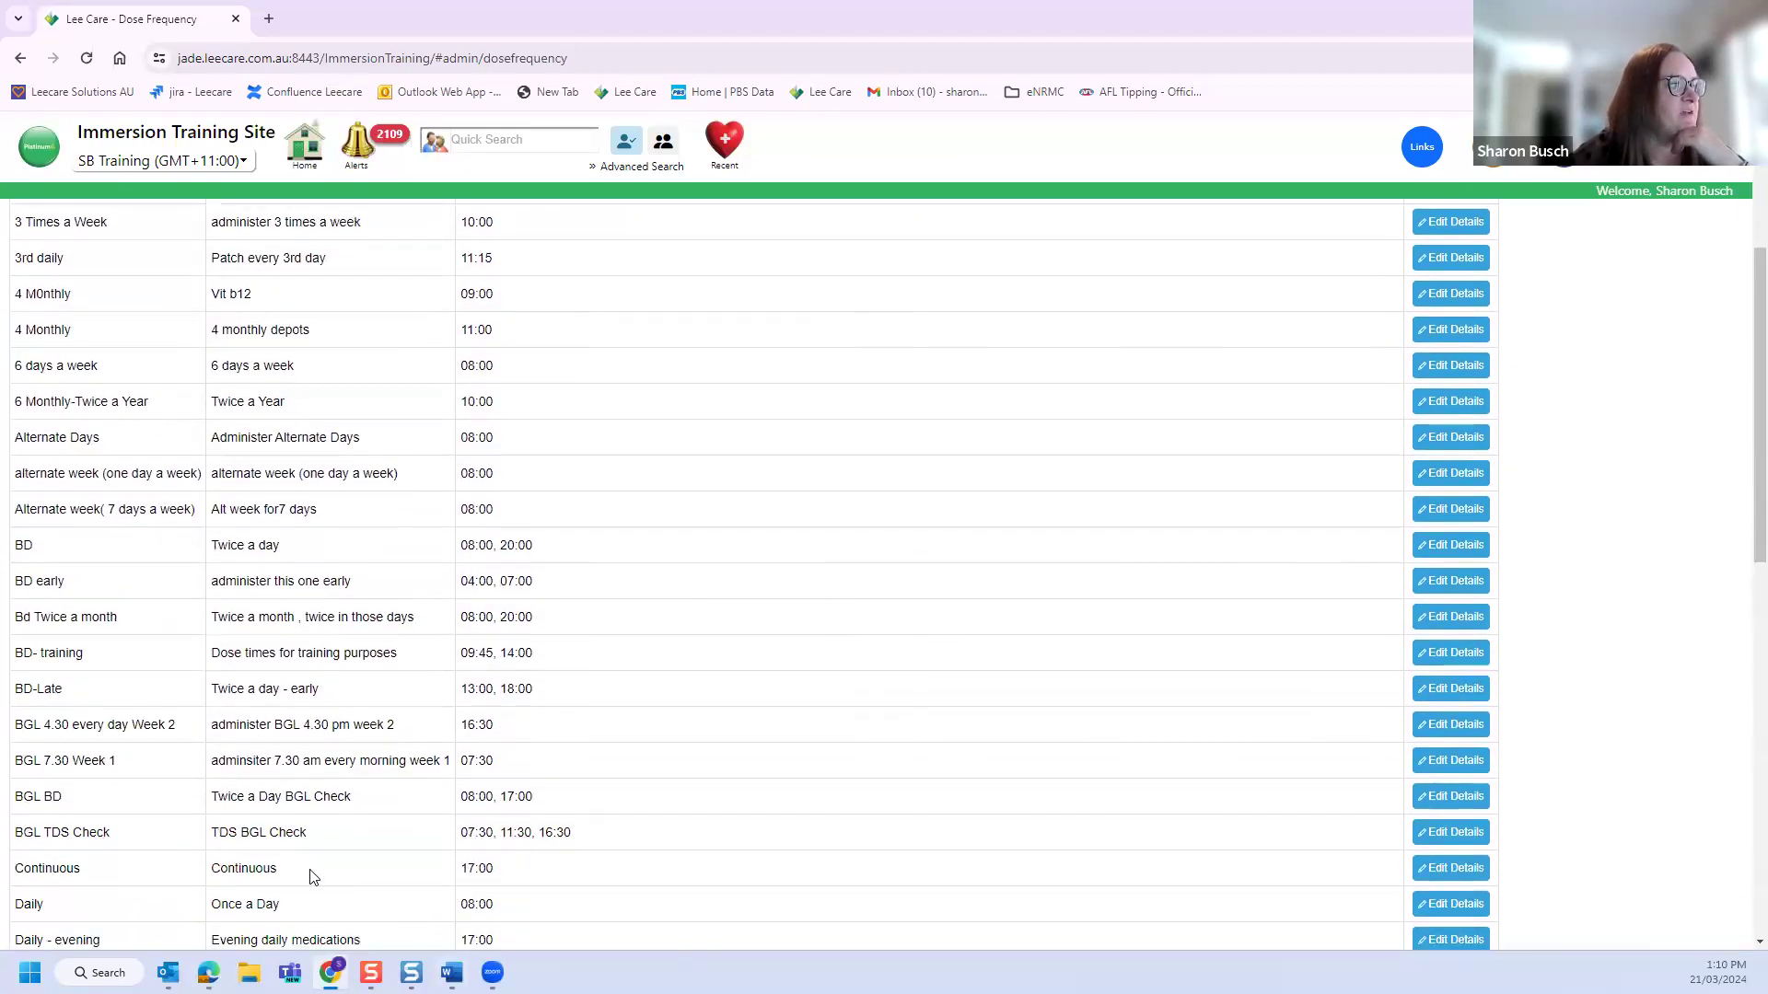
scroll(313, 875, down, 2)
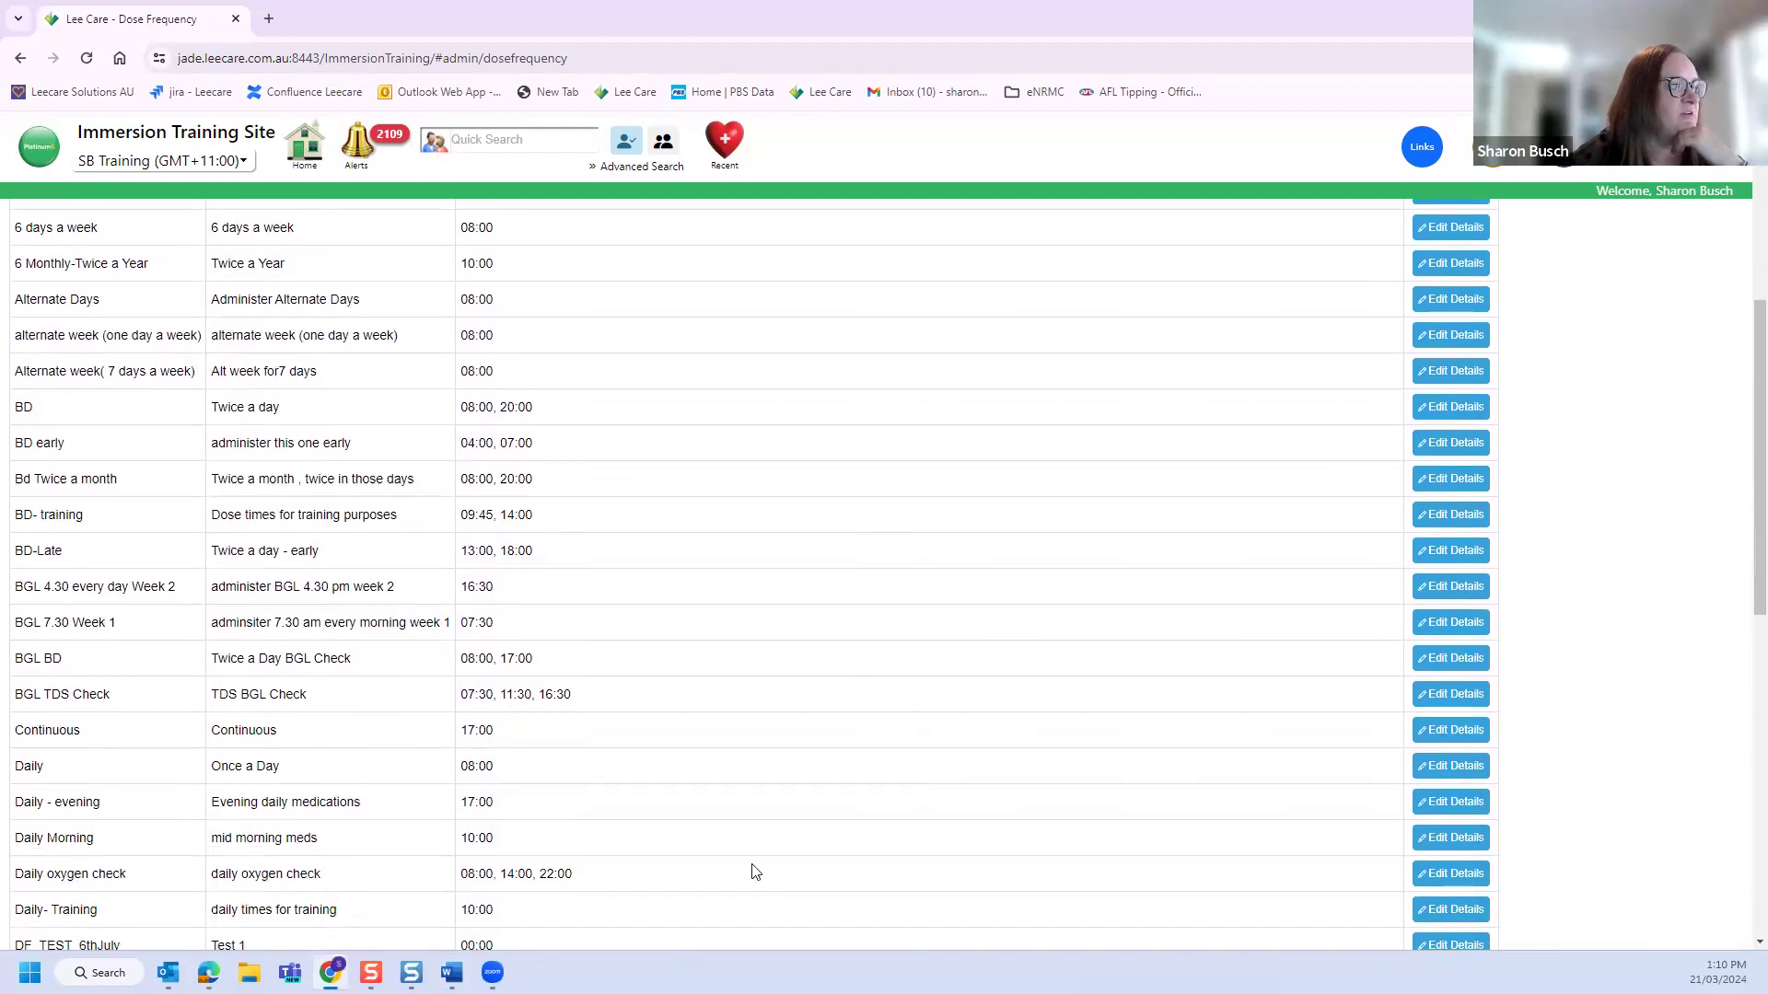
click(1442, 840)
click(863, 624)
click(848, 681)
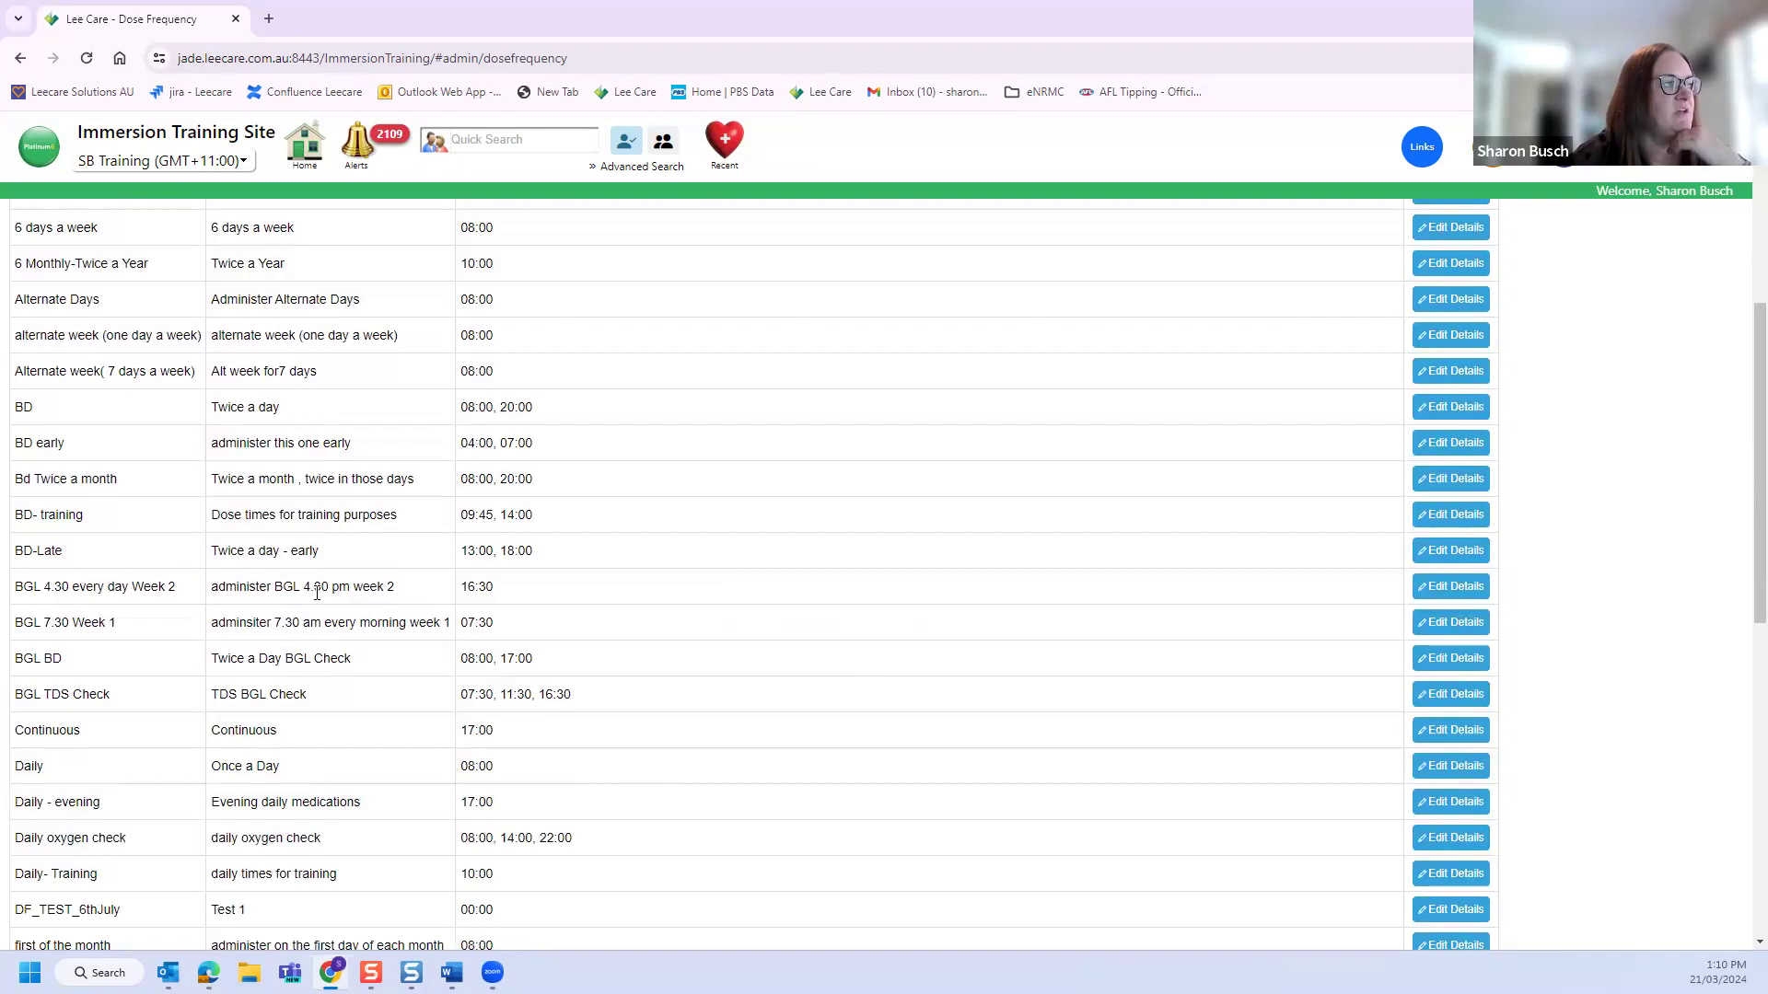
Step: Set the round time of the 6 Monthly-Twice a Year frequency to 11:00 and save it
scroll(317, 593, up, 5)
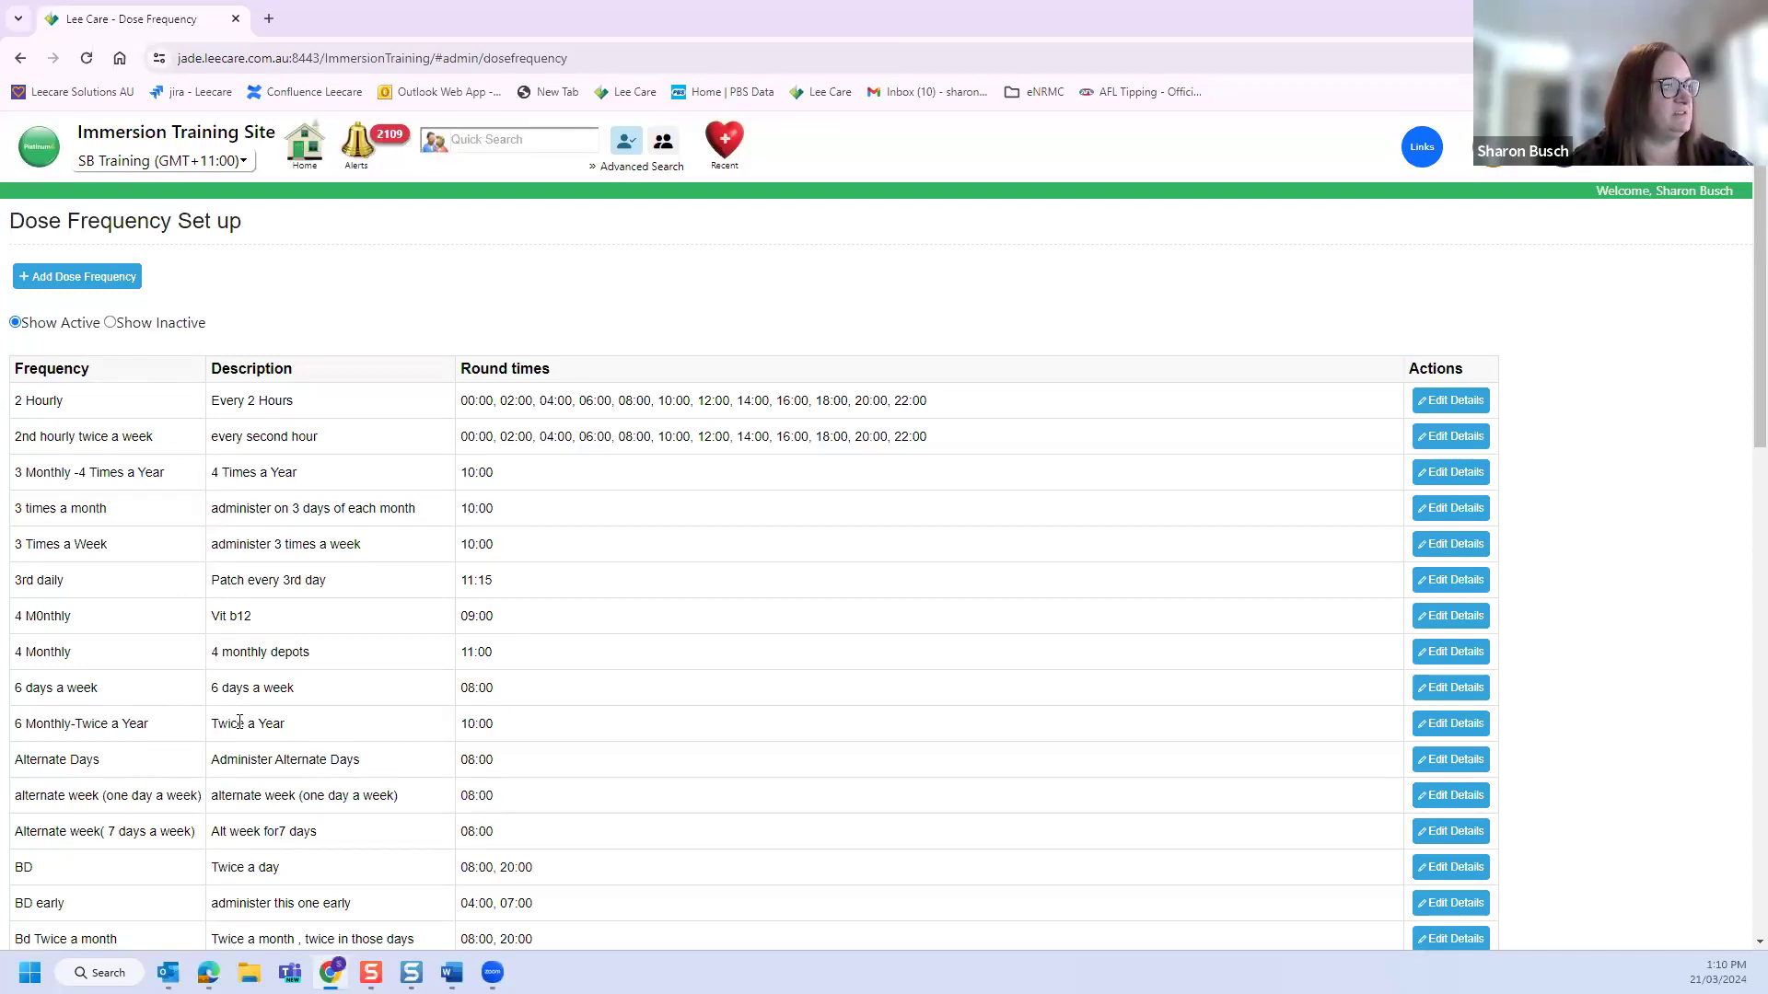
click(1453, 725)
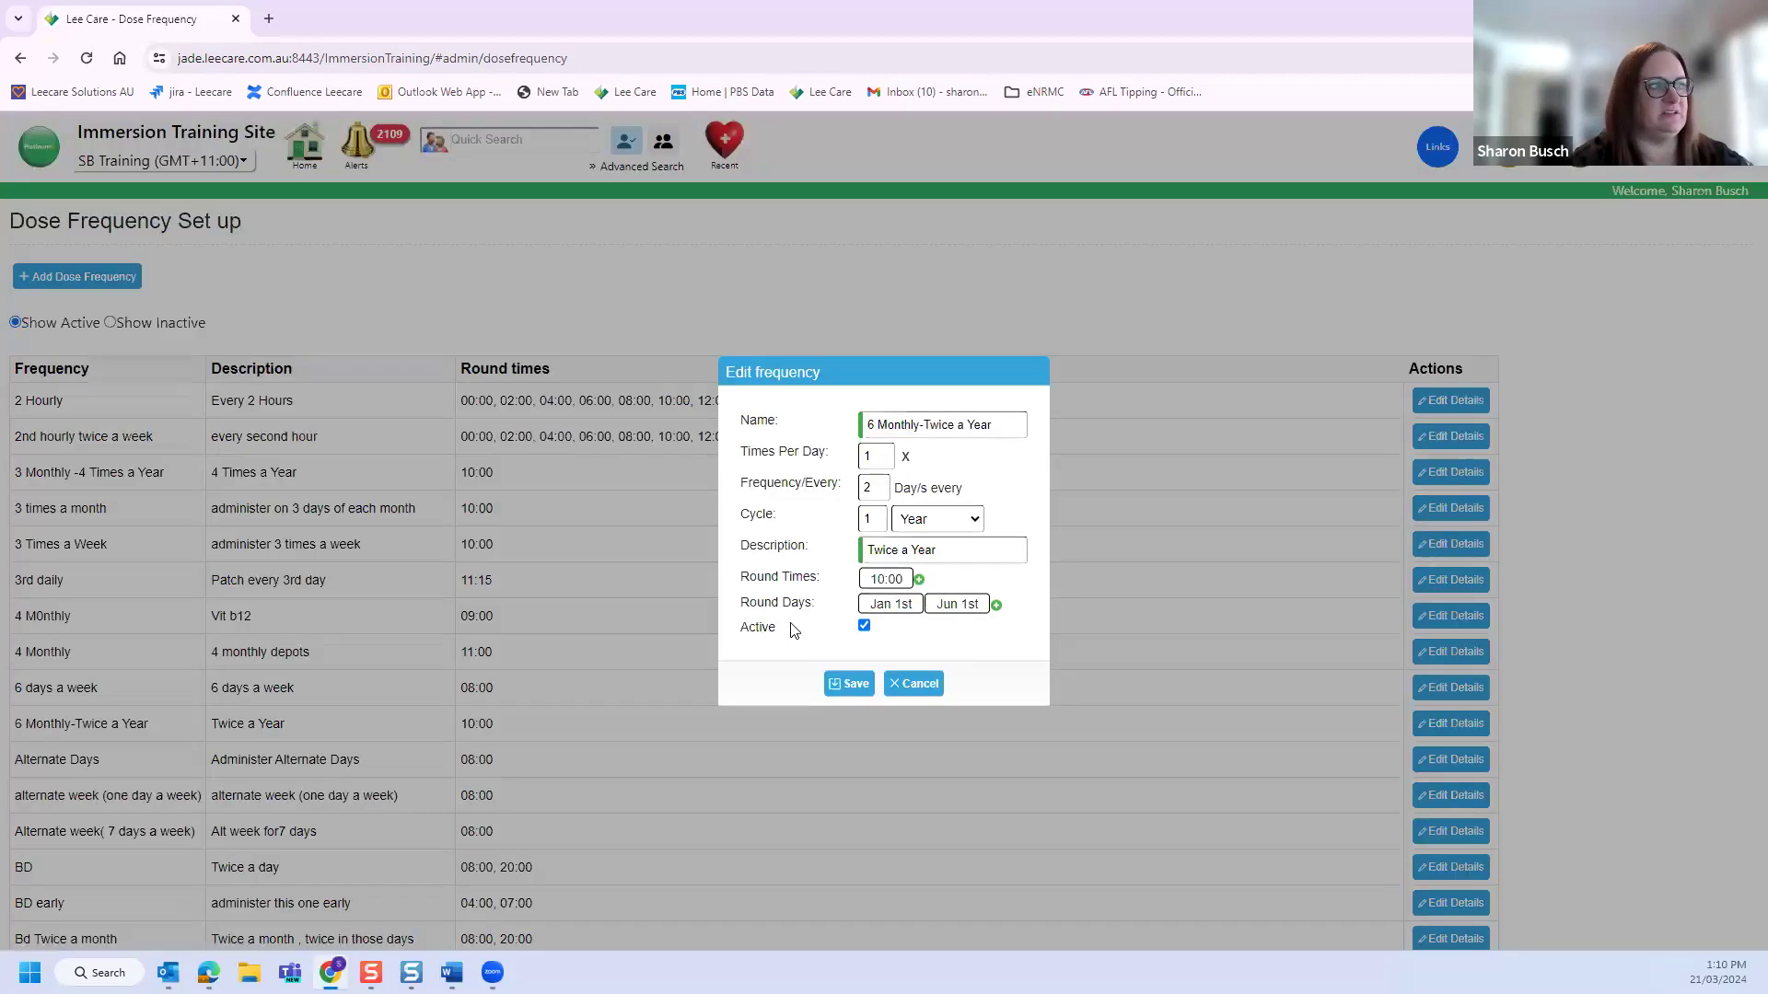
click(893, 579)
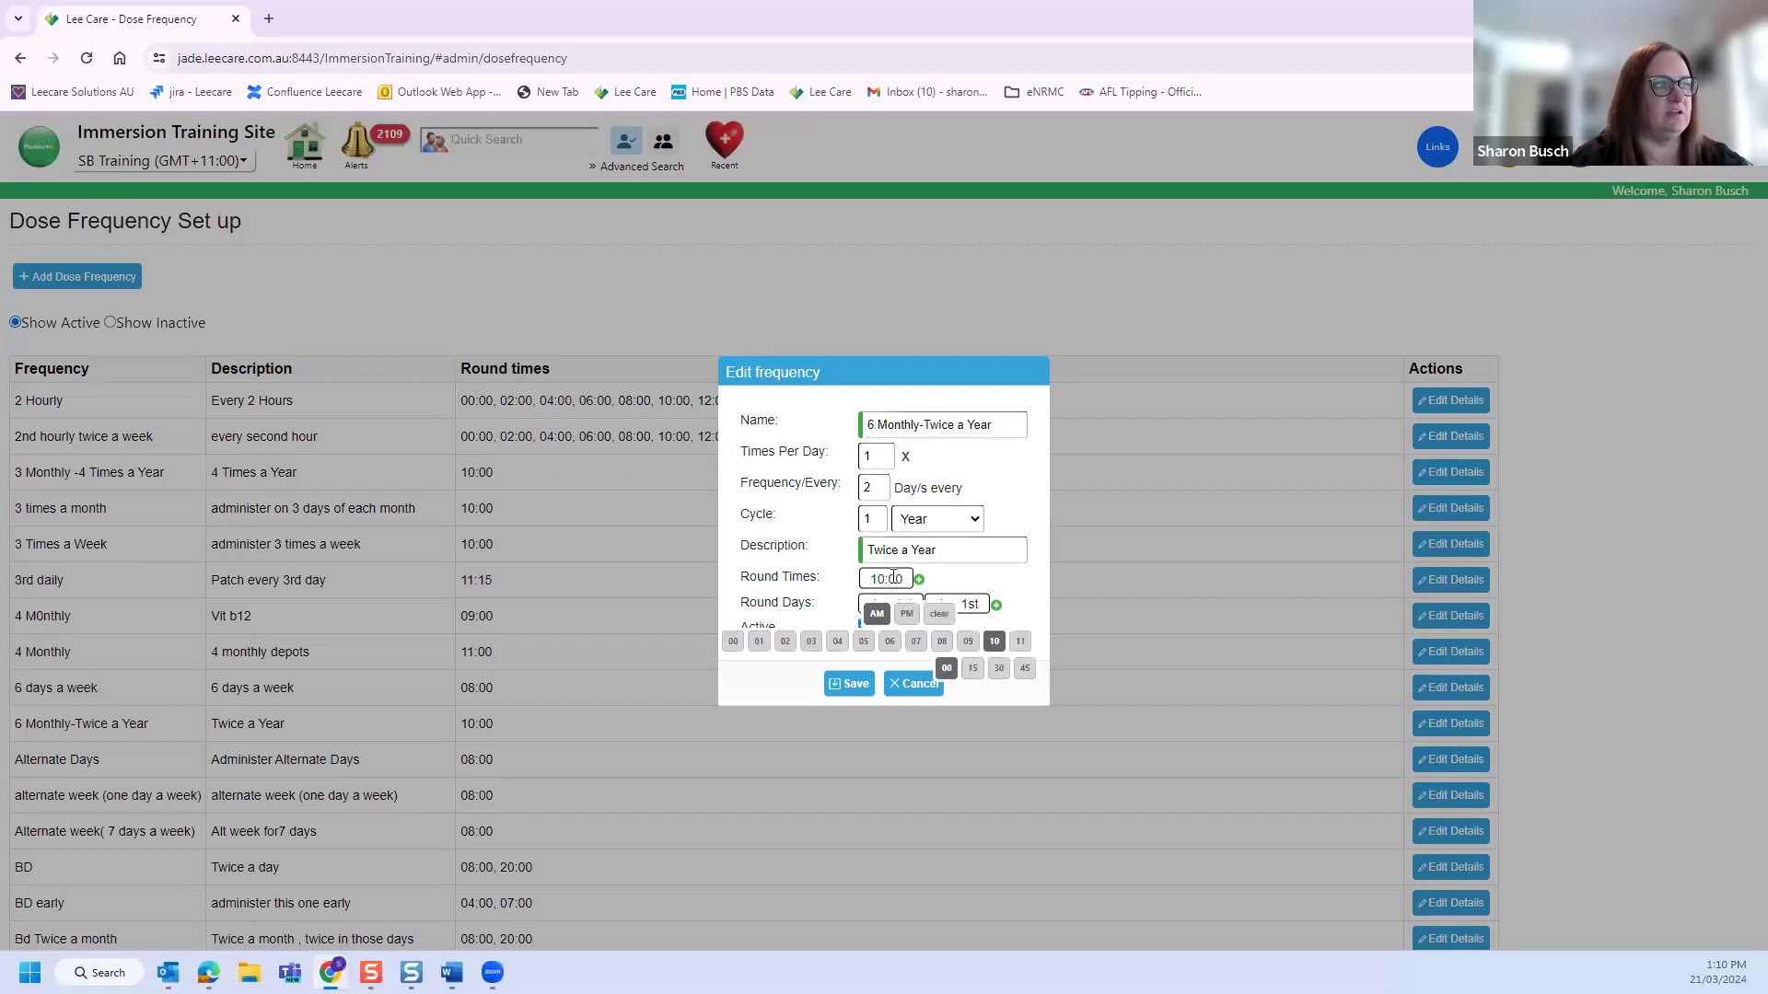
click(1019, 641)
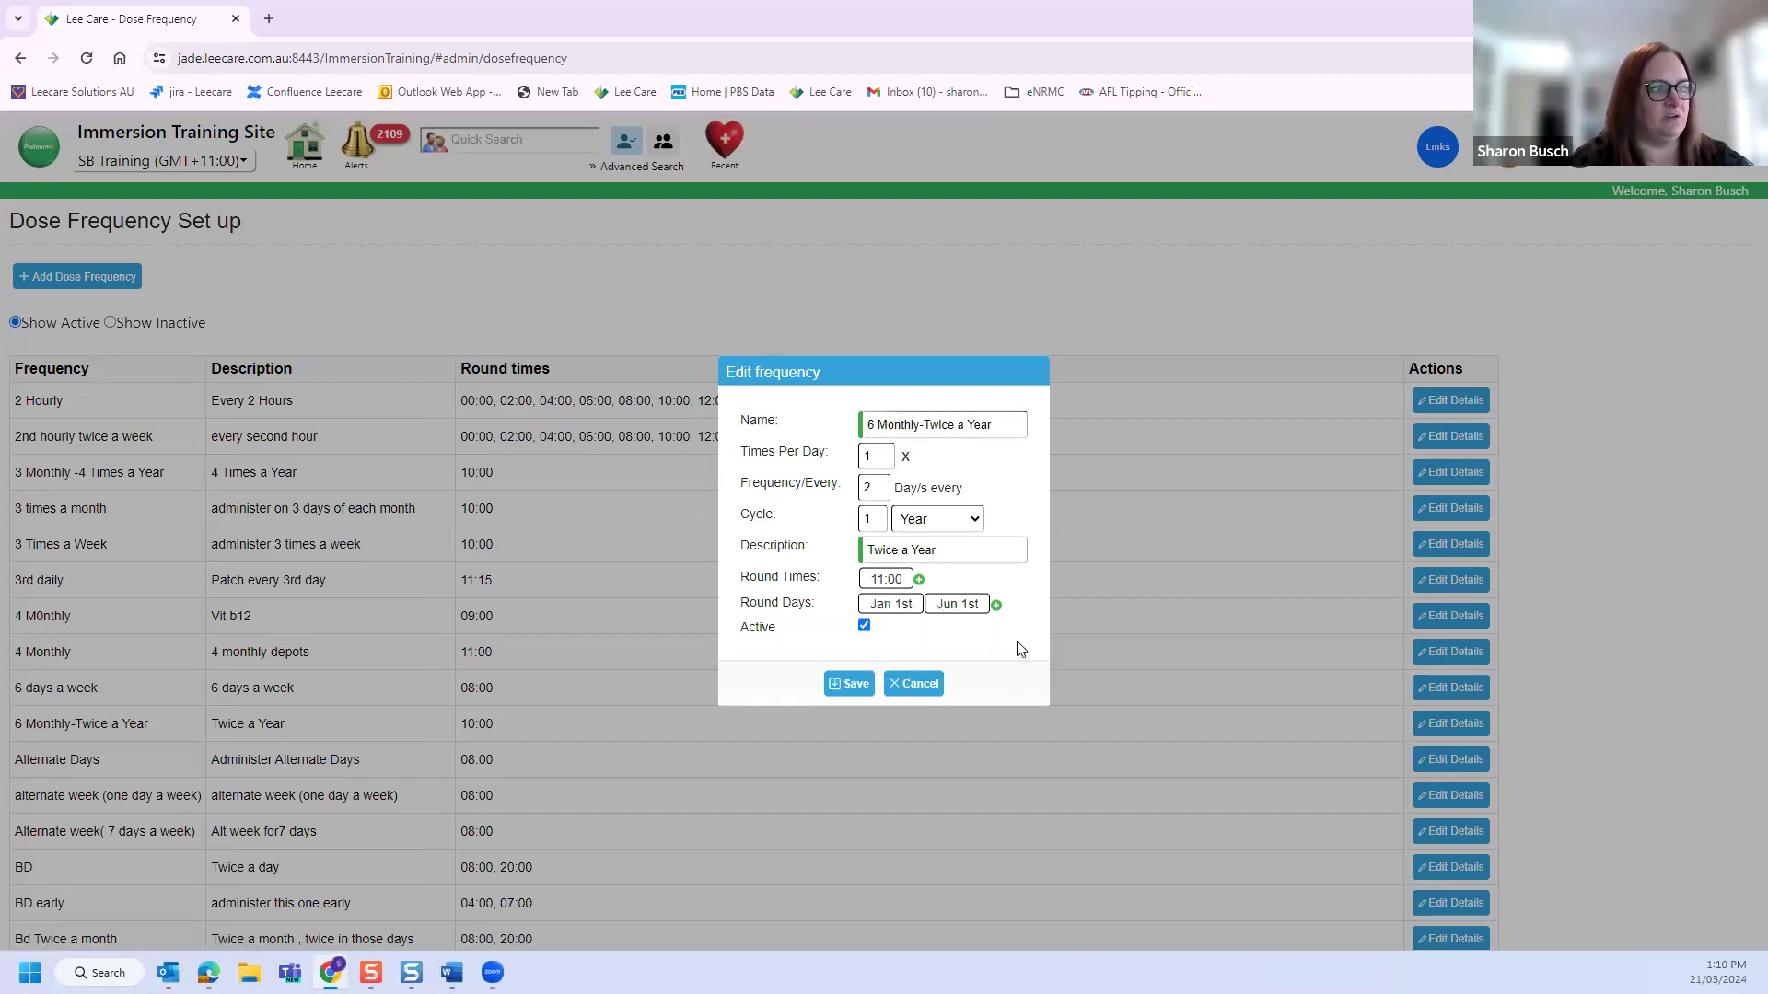
click(847, 686)
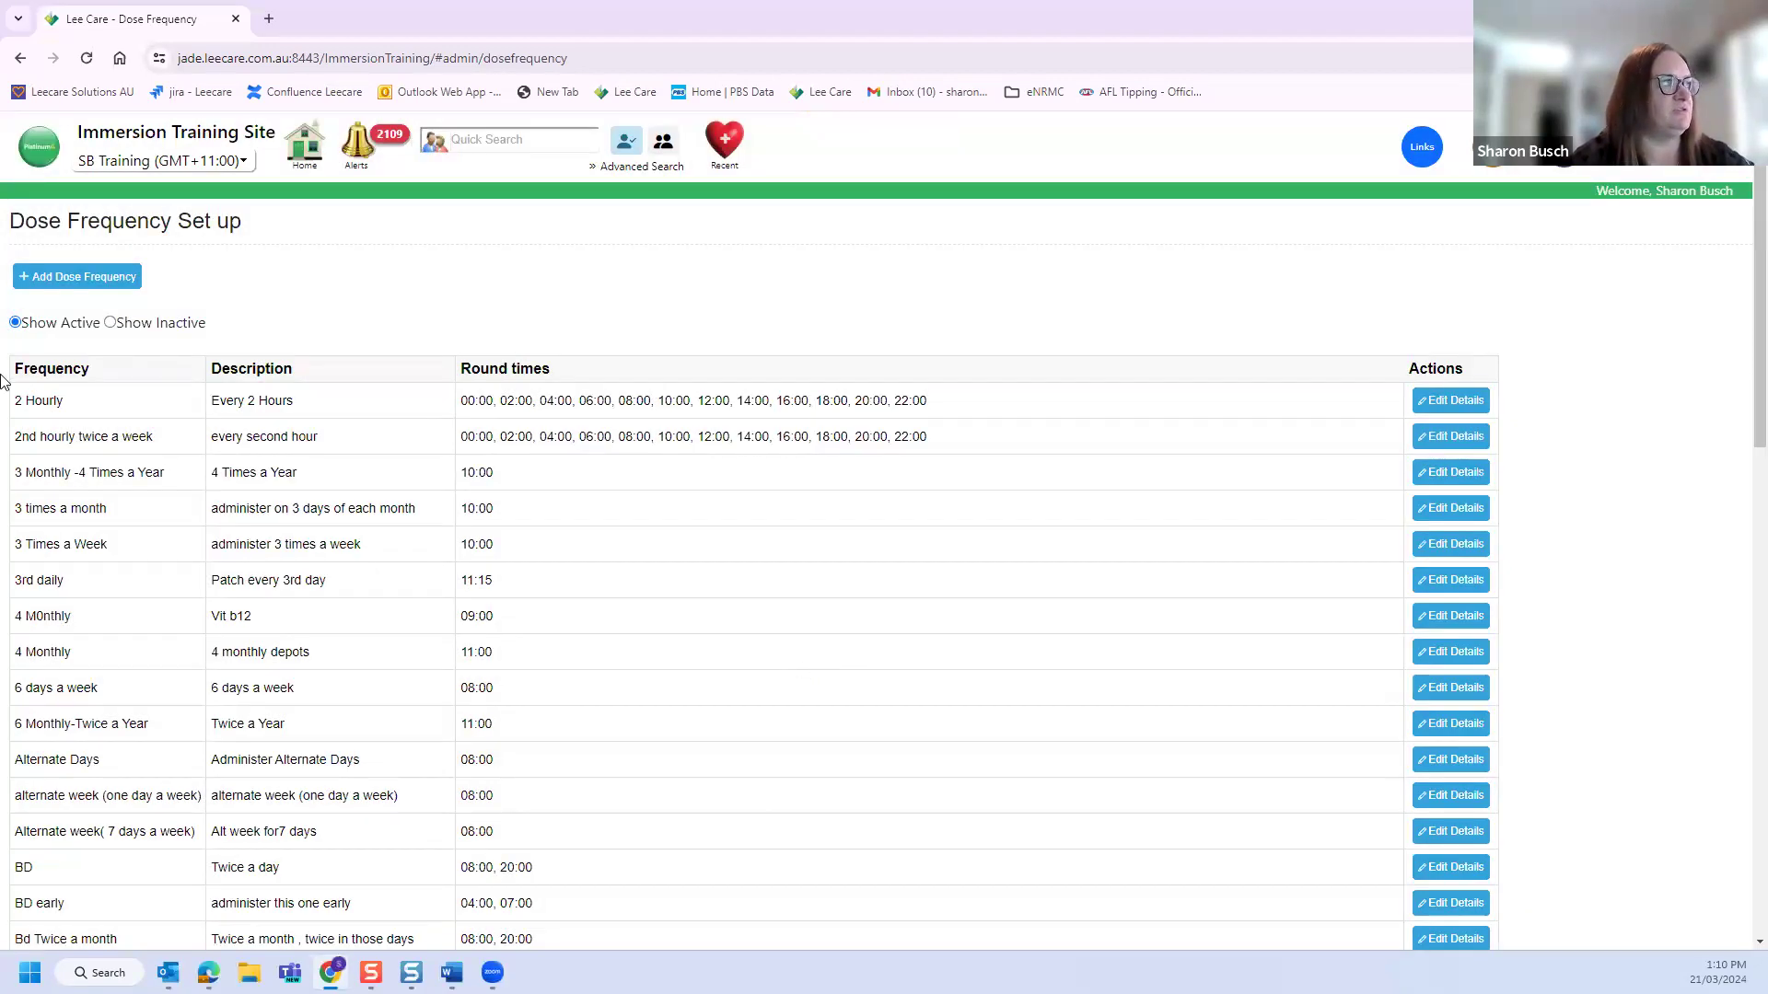
Step: Start a new dose frequency named Demo, given 2 times per day, 1 day every 1 Day cycle
click(77, 281)
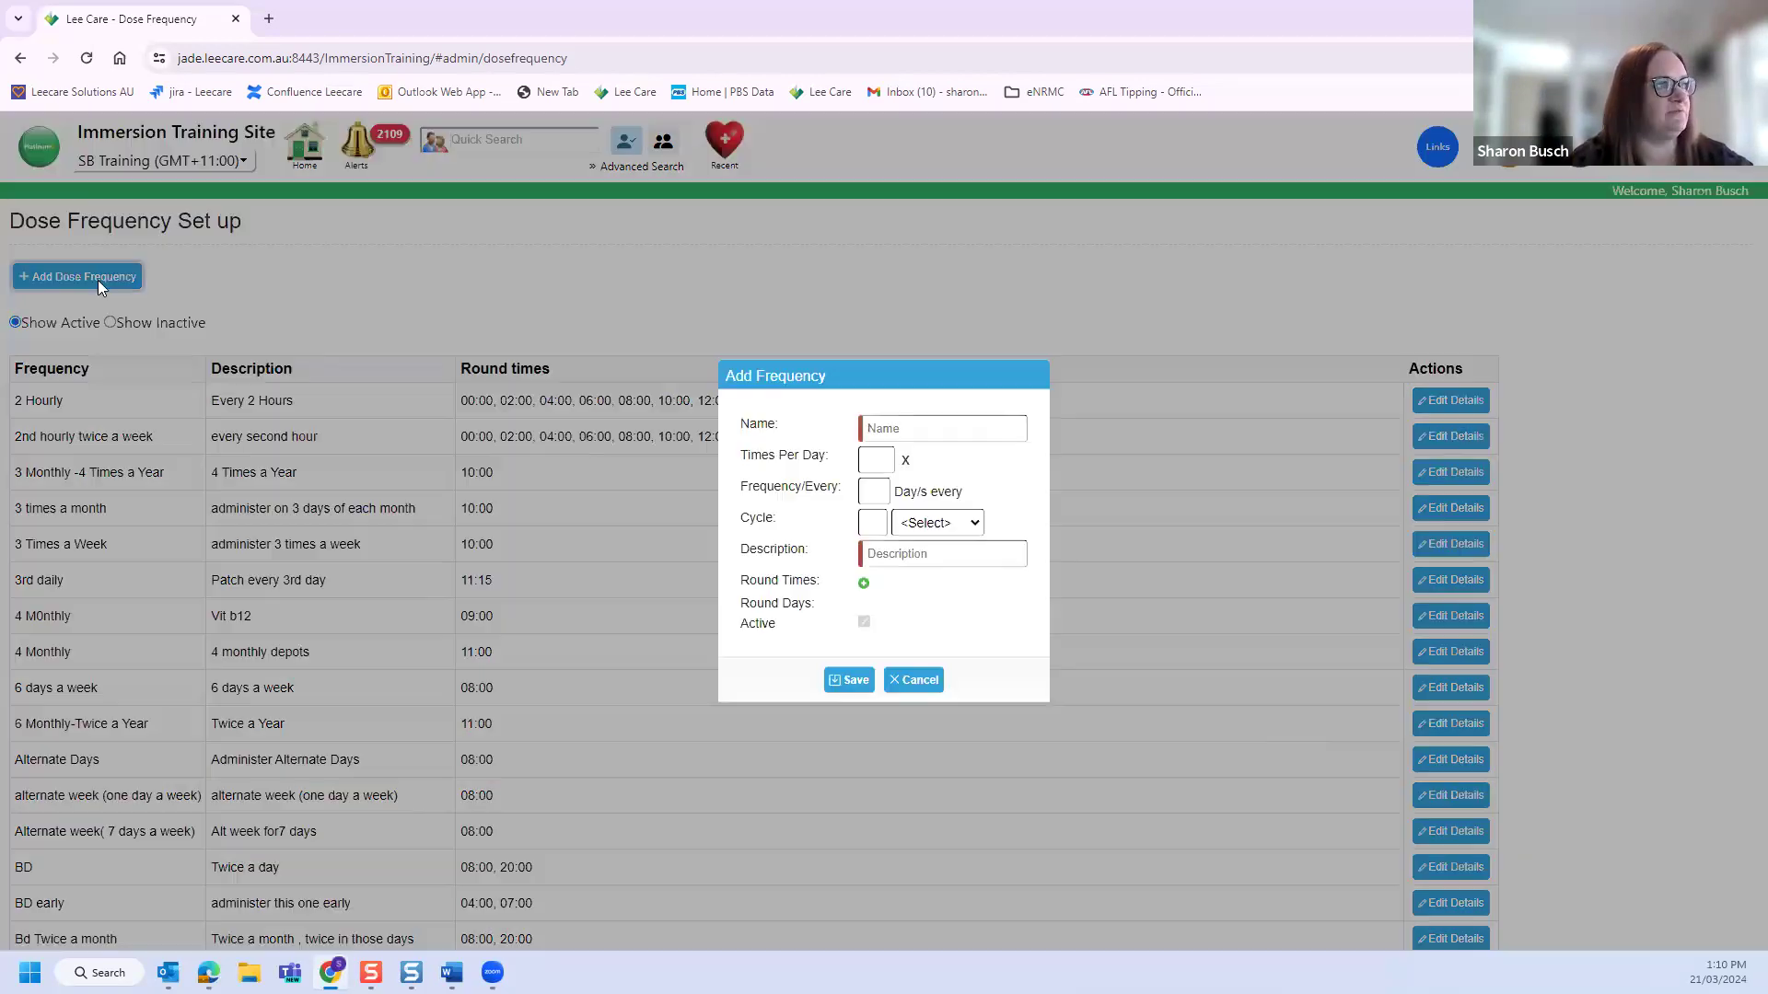
click(906, 426)
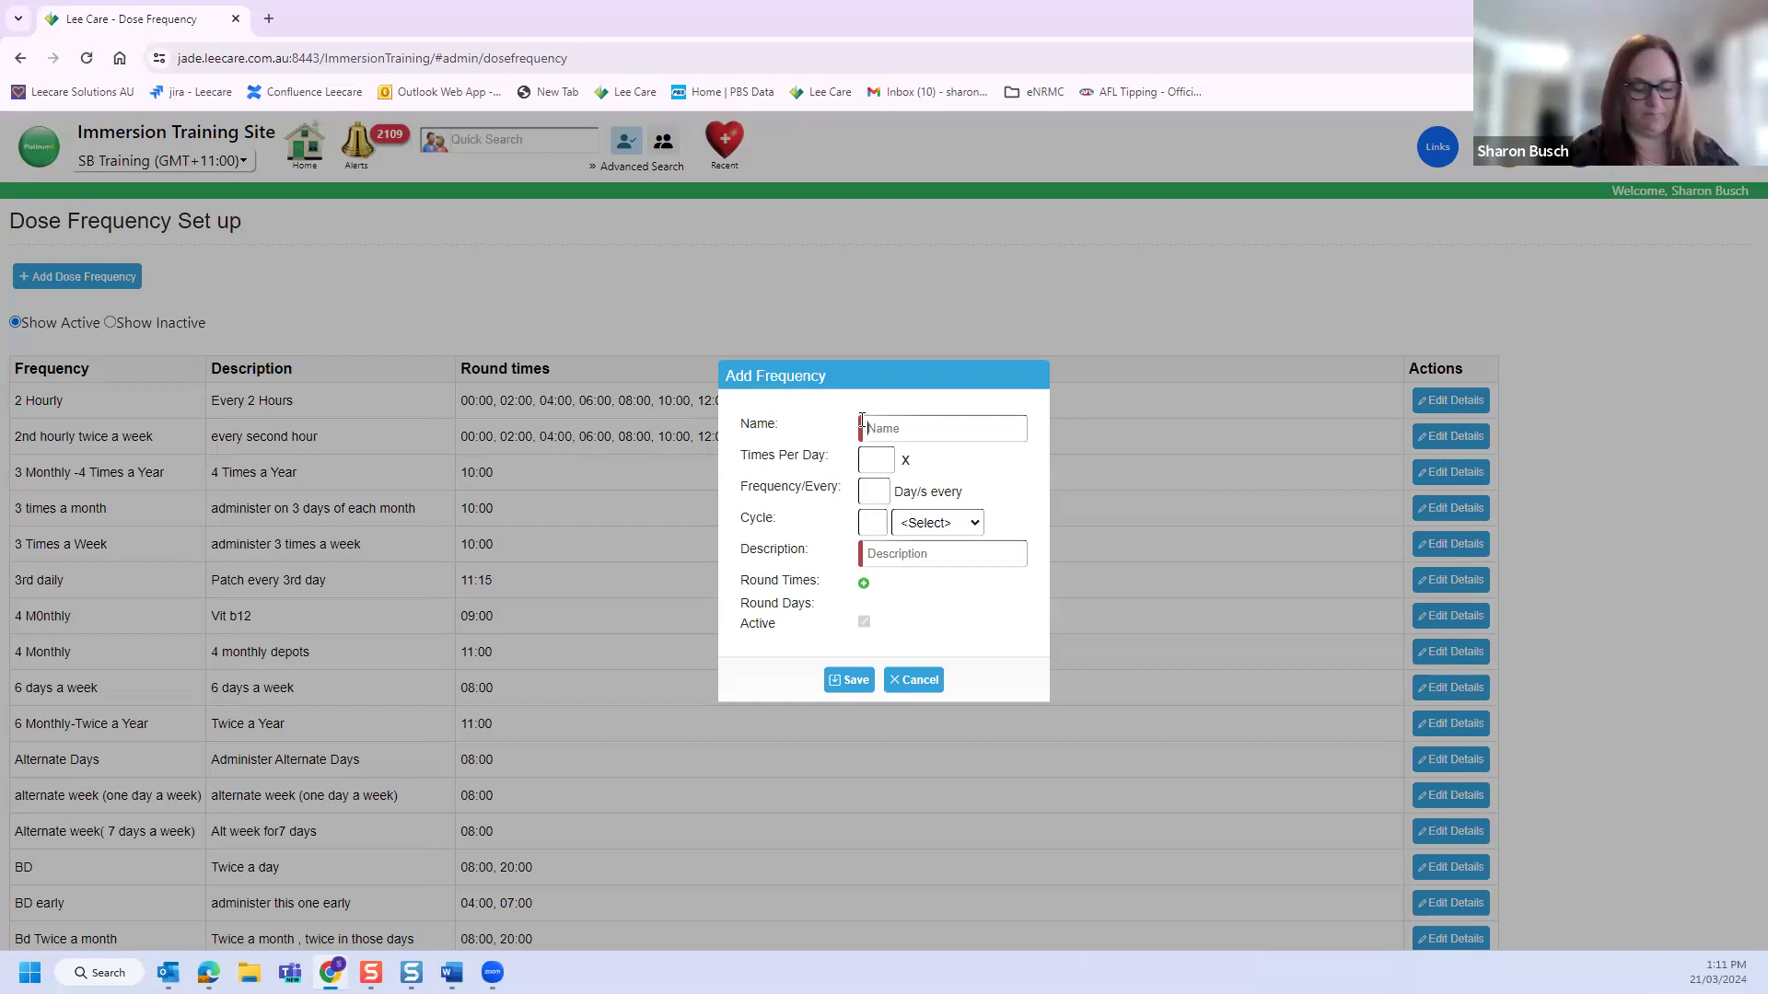
text(Demo)
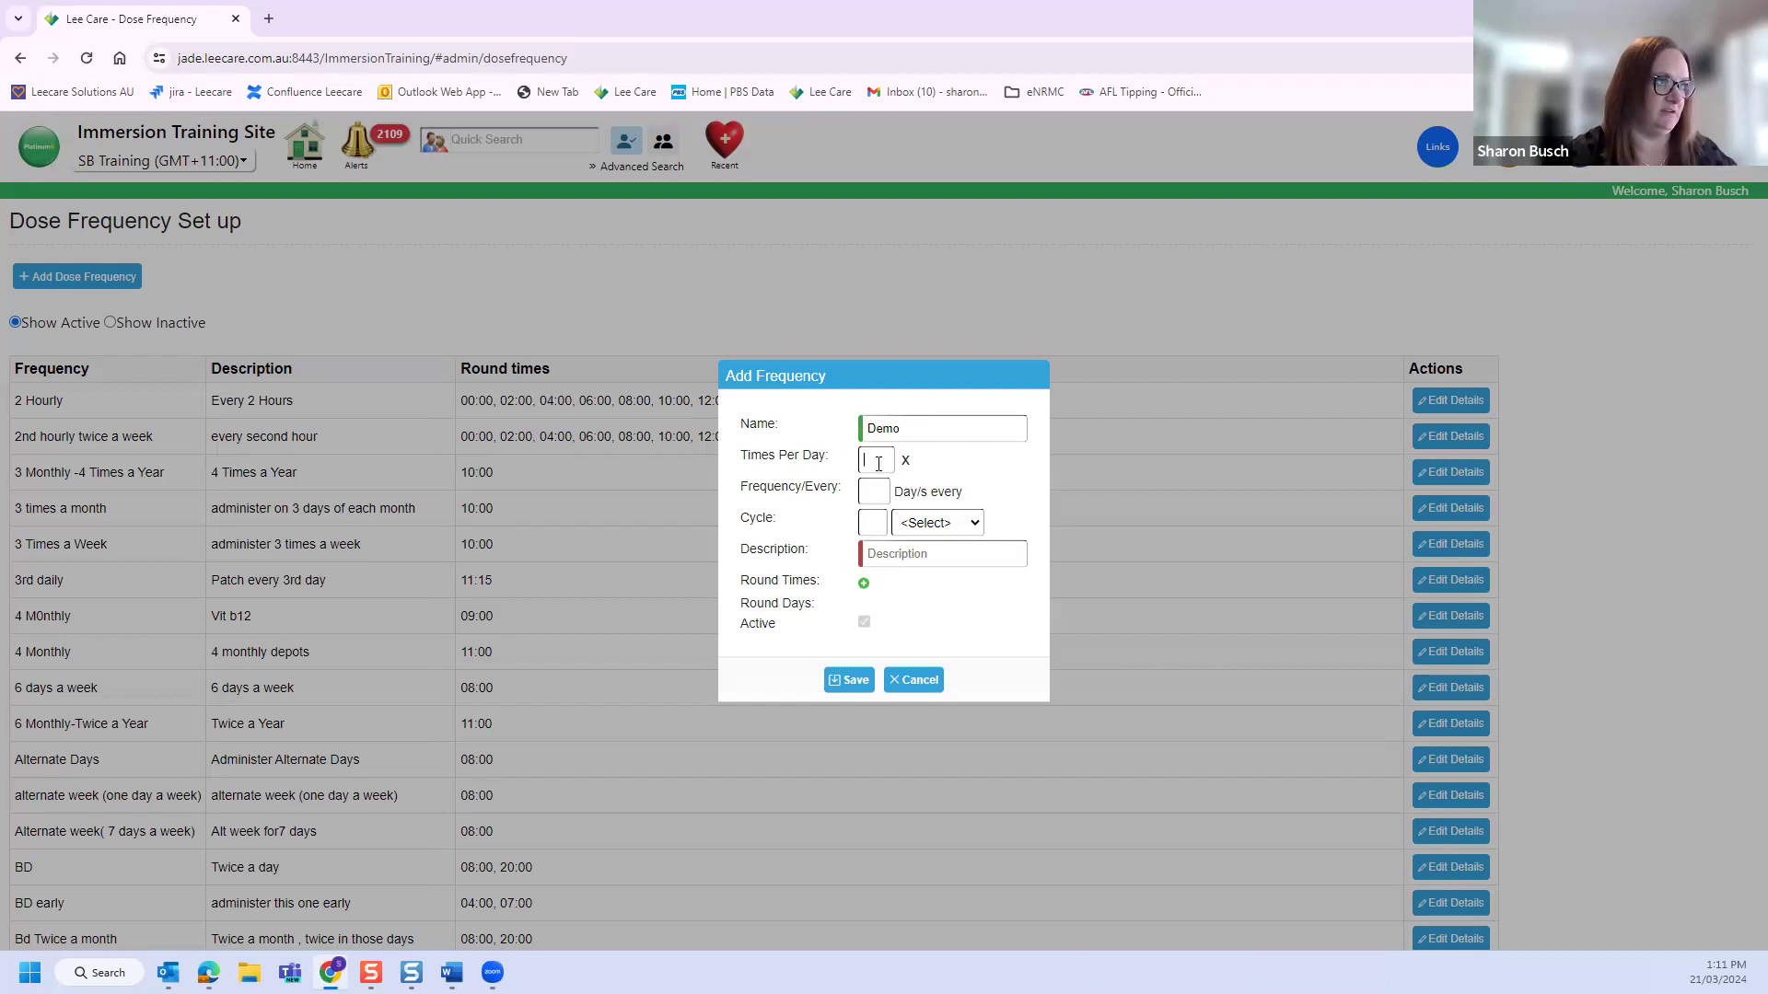
click(878, 463)
text(2)
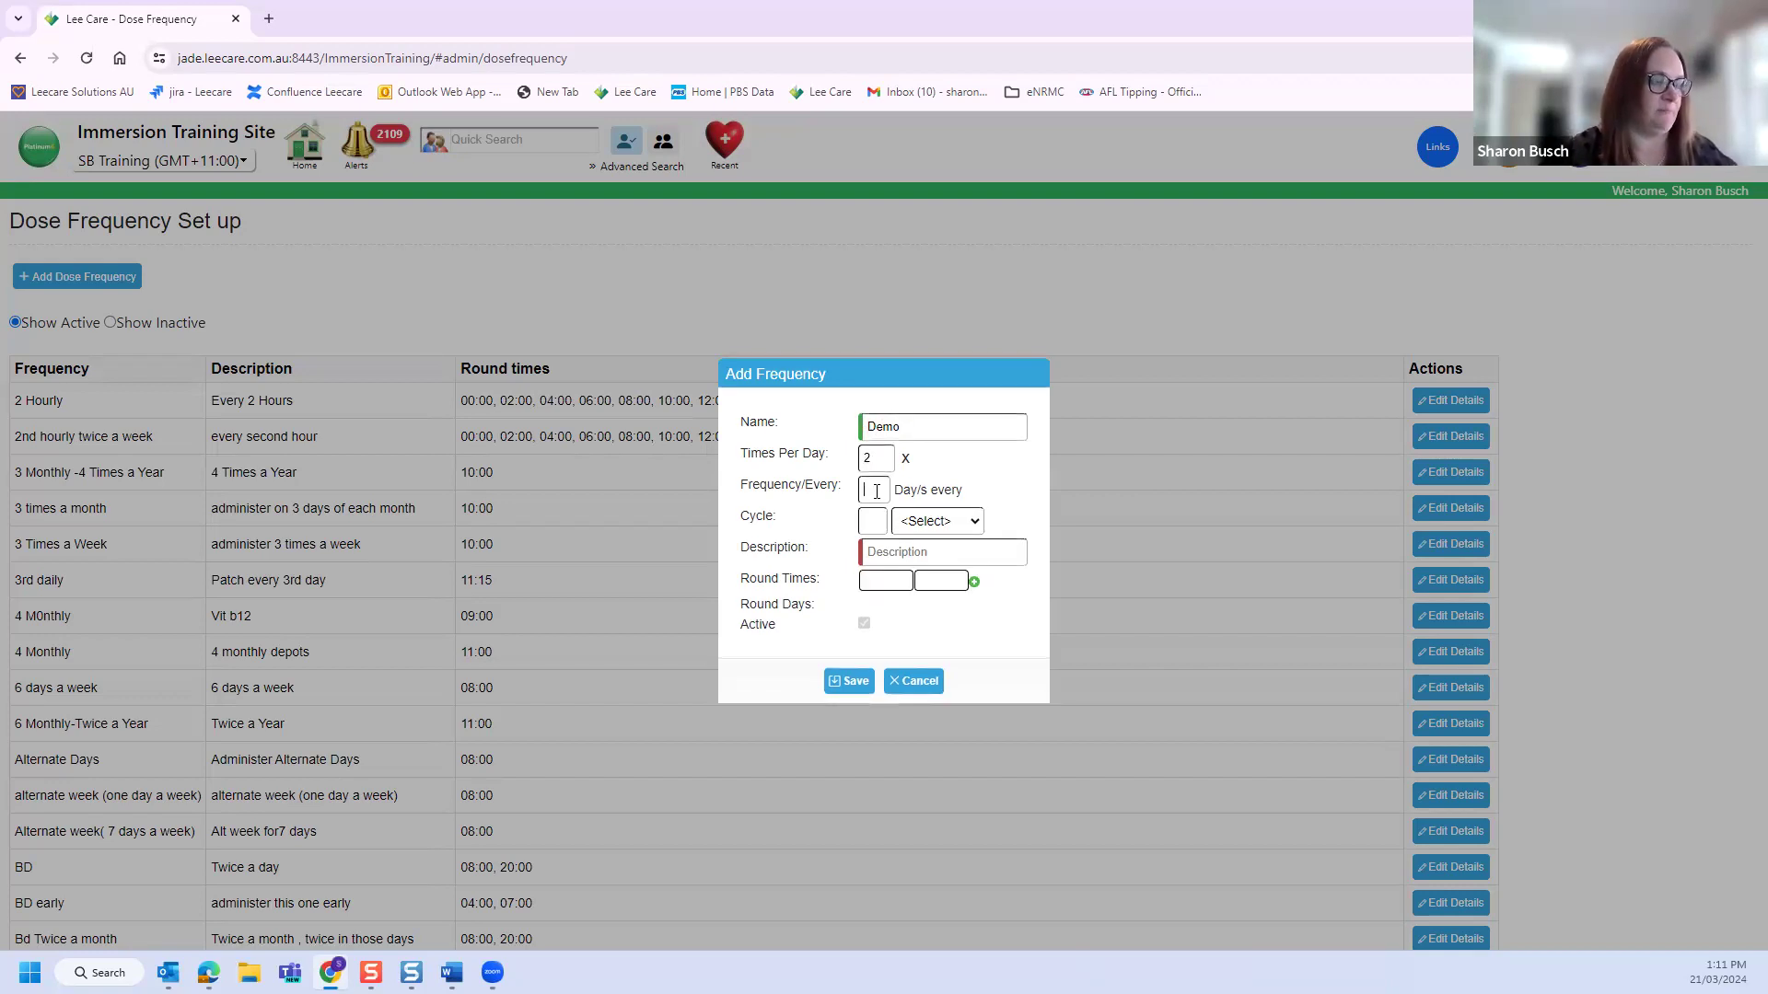
click(877, 490)
text(1)
click(869, 523)
text(1)
click(946, 527)
click(953, 561)
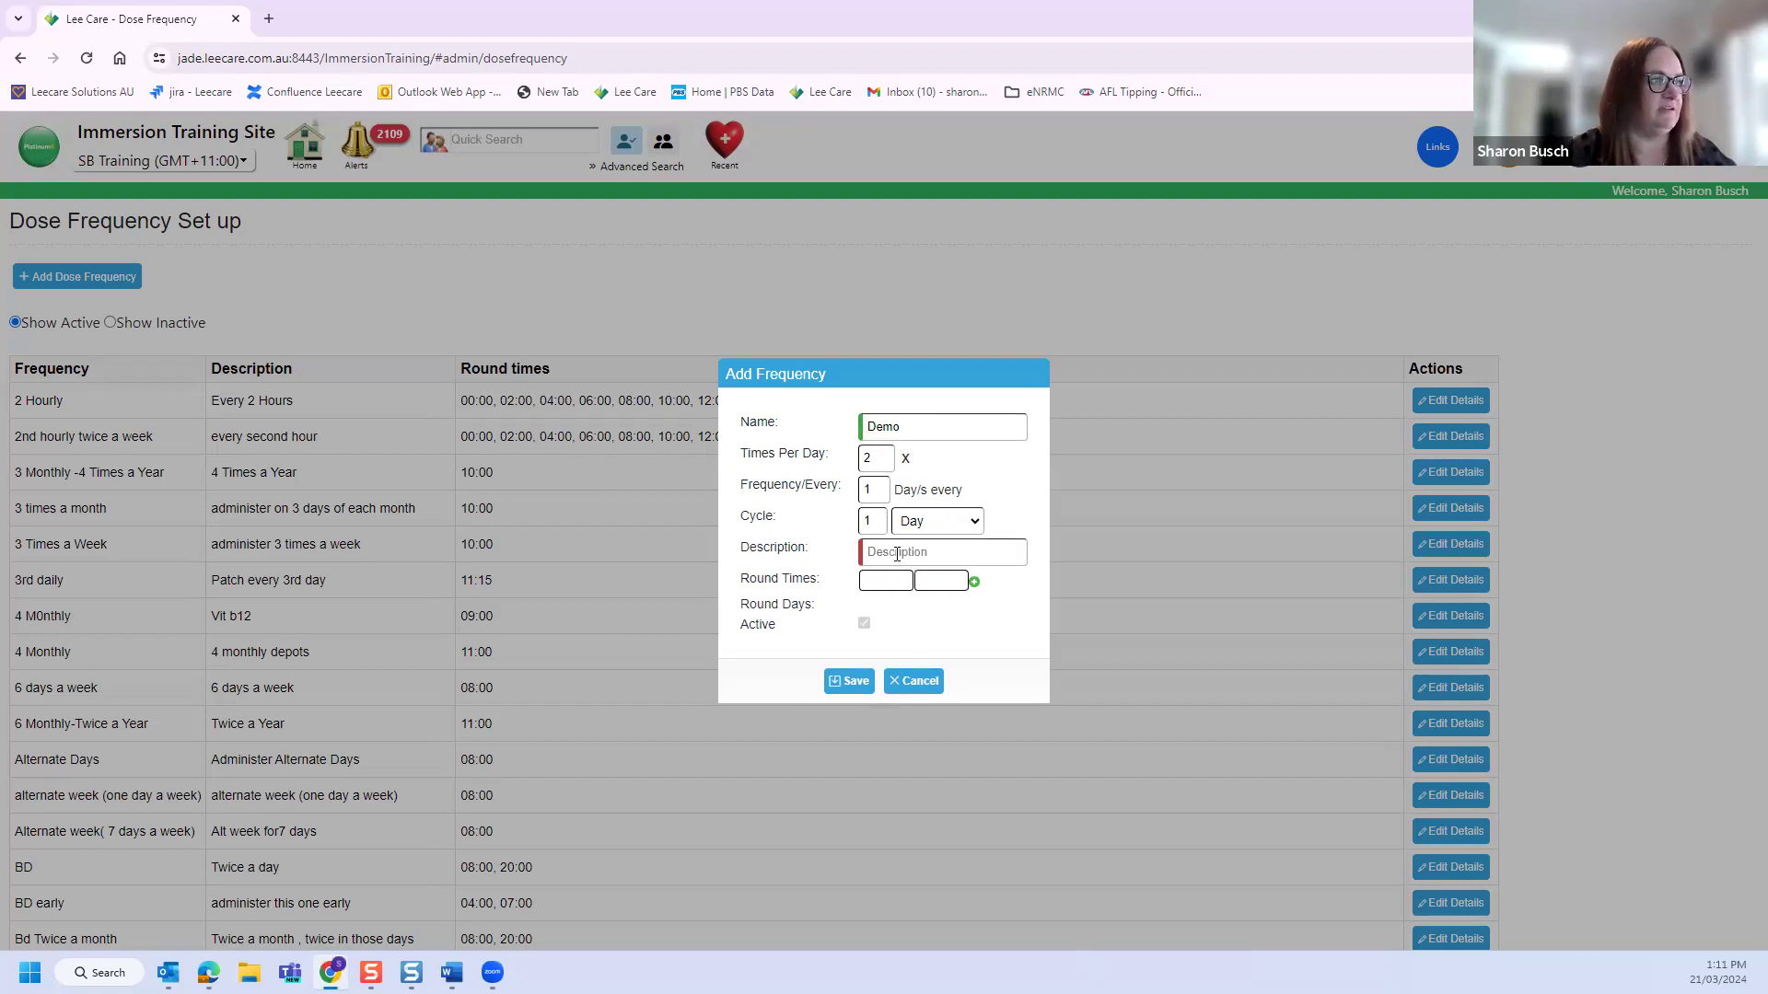
Step: Describe the new frequency as Demo with round times 12:00 and 15:00, save it and locate it in the active list
click(890, 552)
text(Demo)
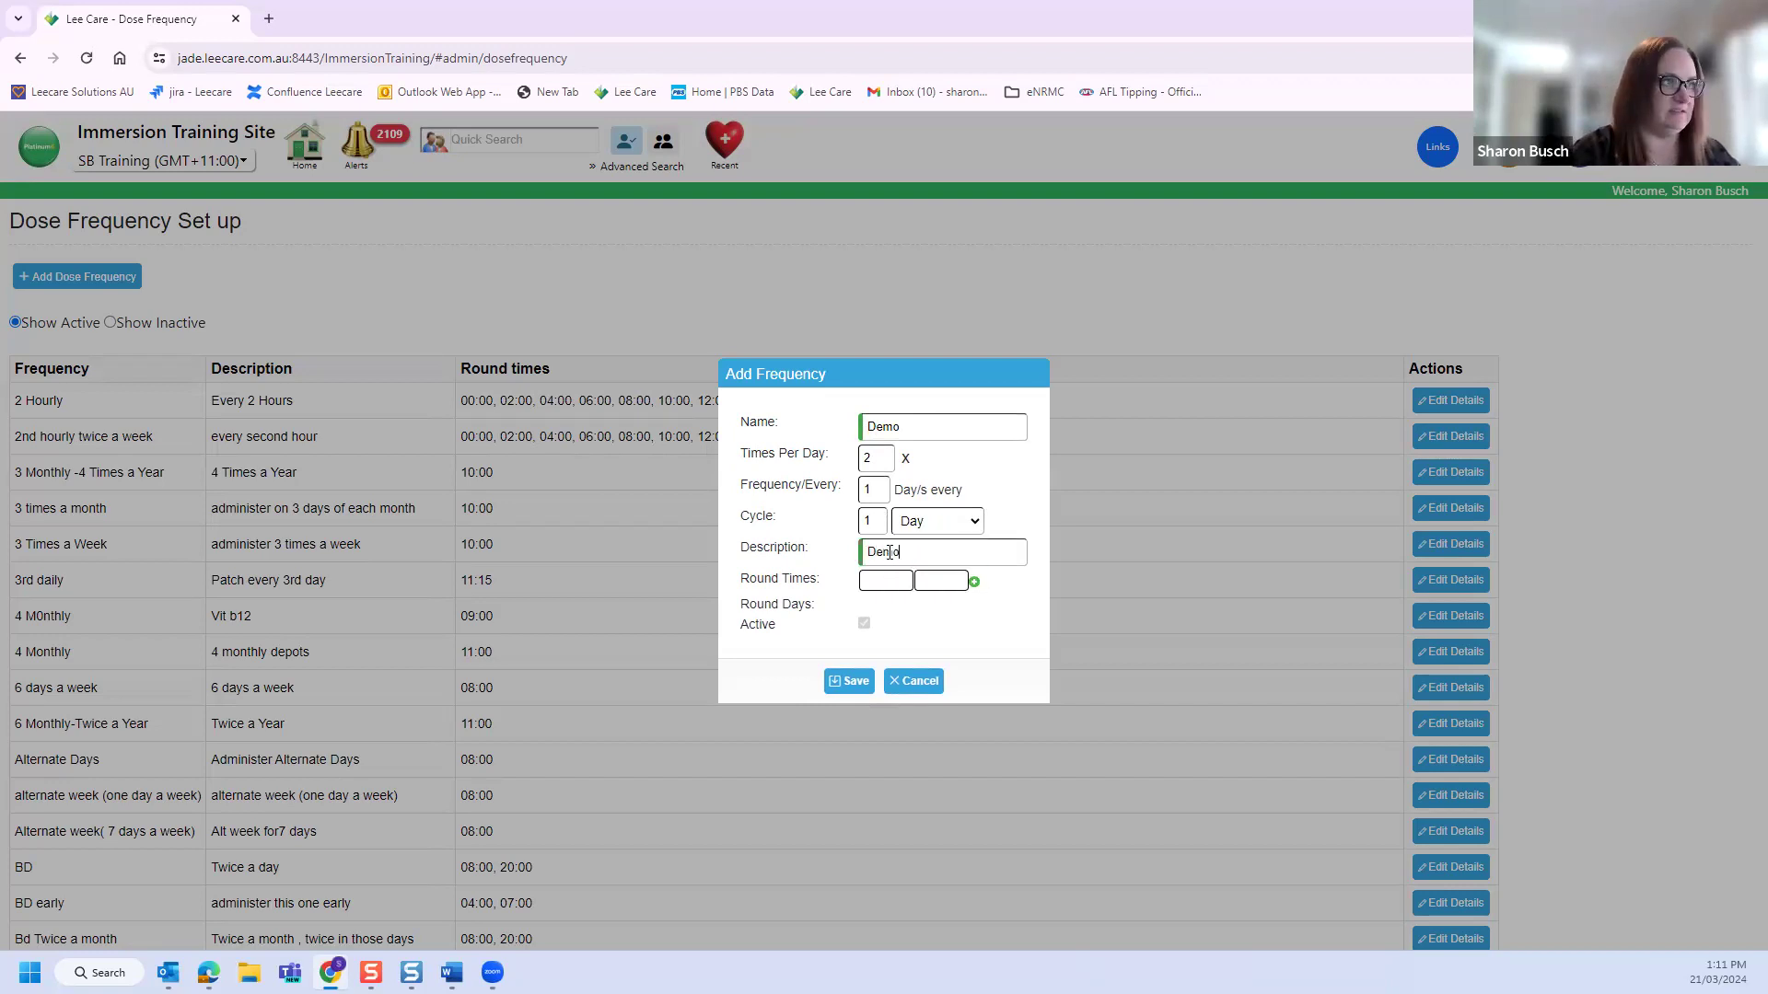
click(907, 578)
click(918, 582)
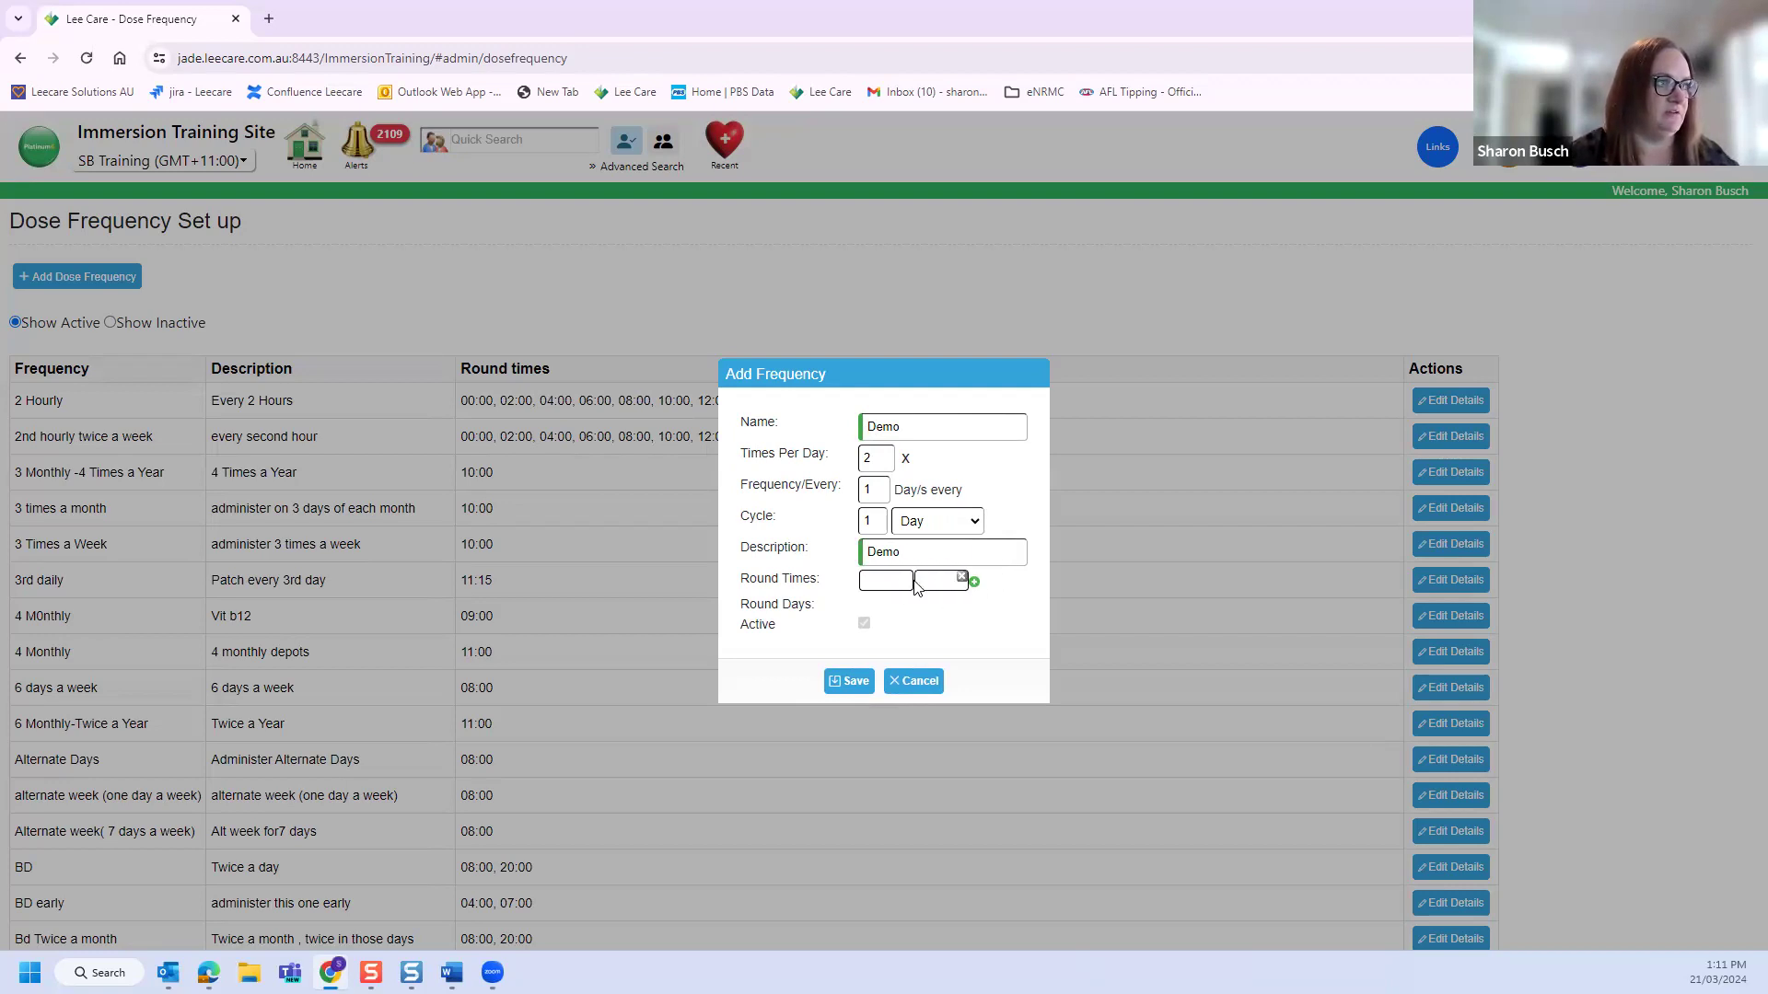
click(885, 581)
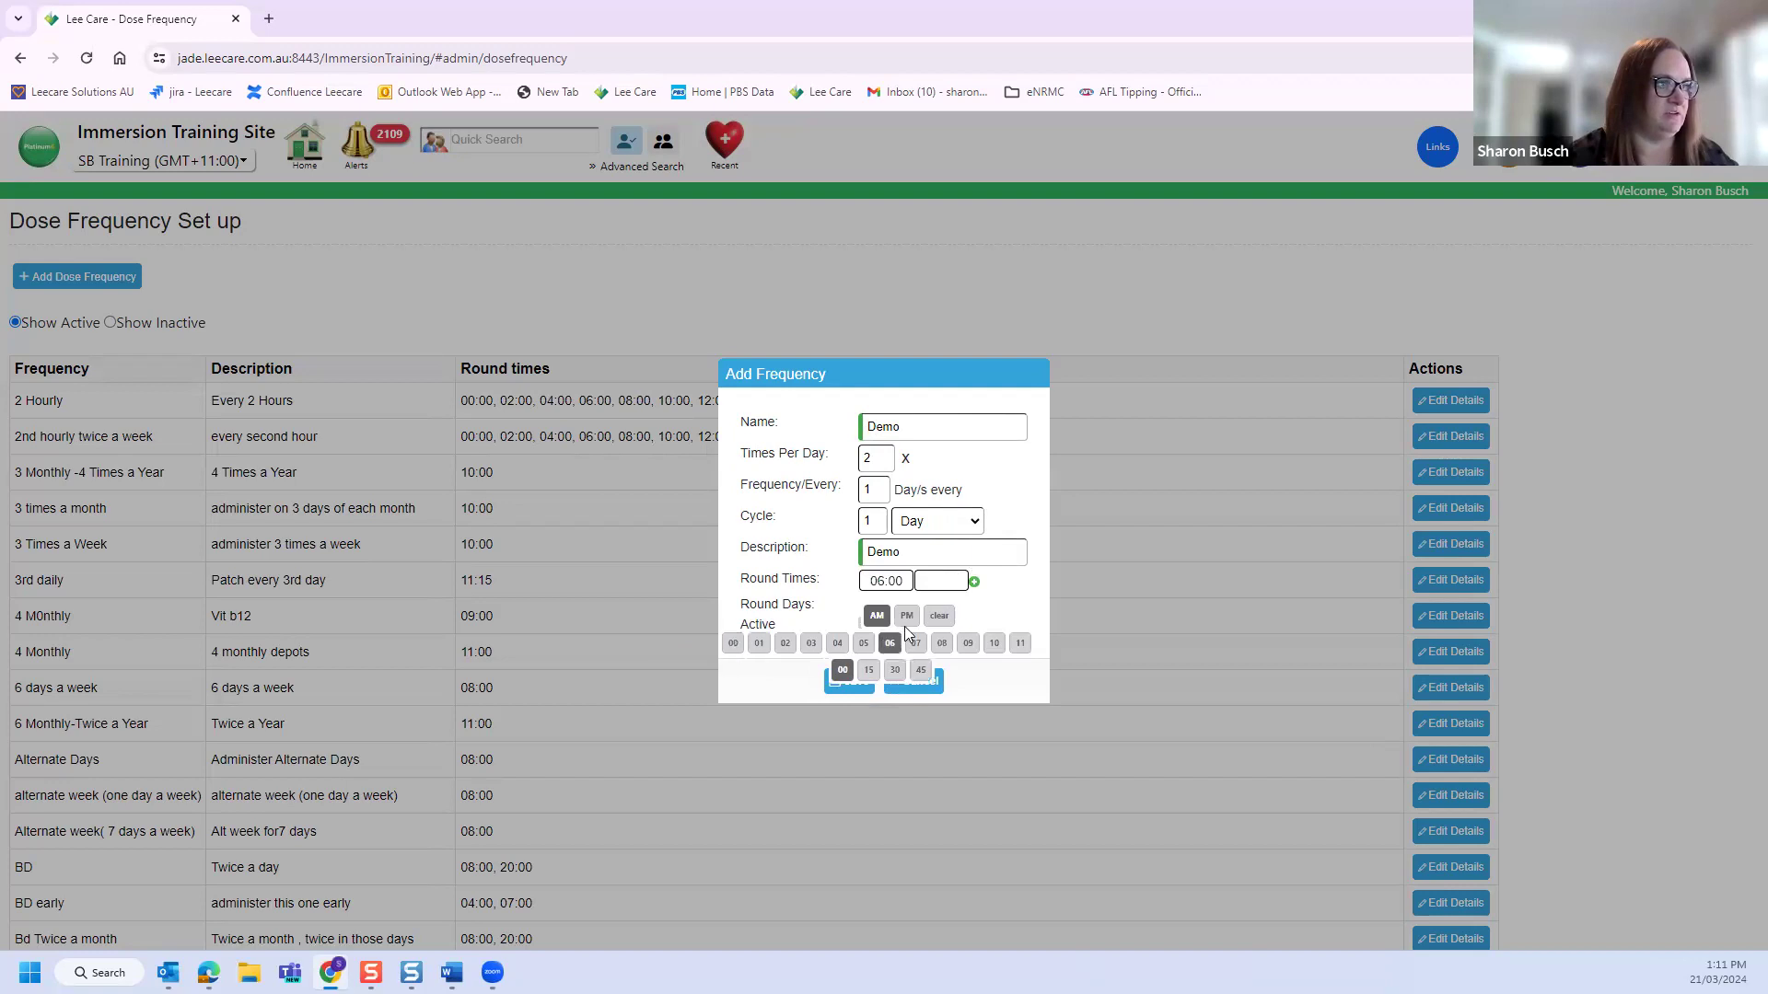
mouse_move(907, 624)
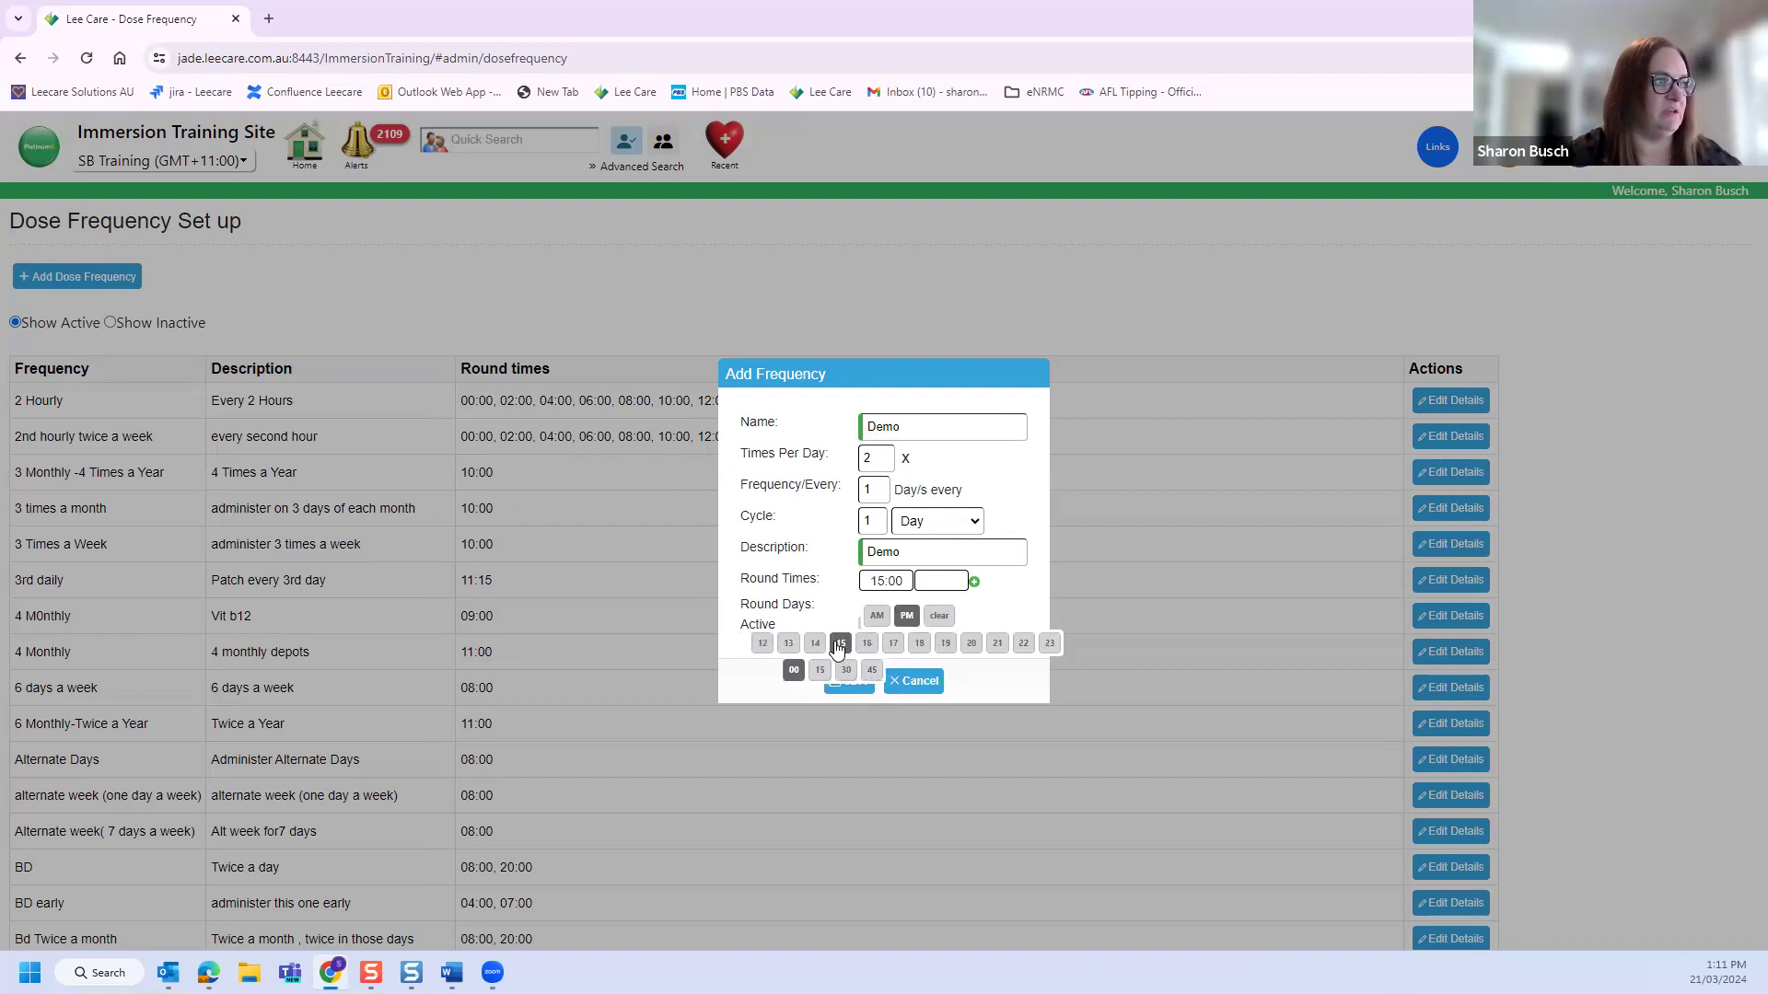
click(765, 648)
click(939, 582)
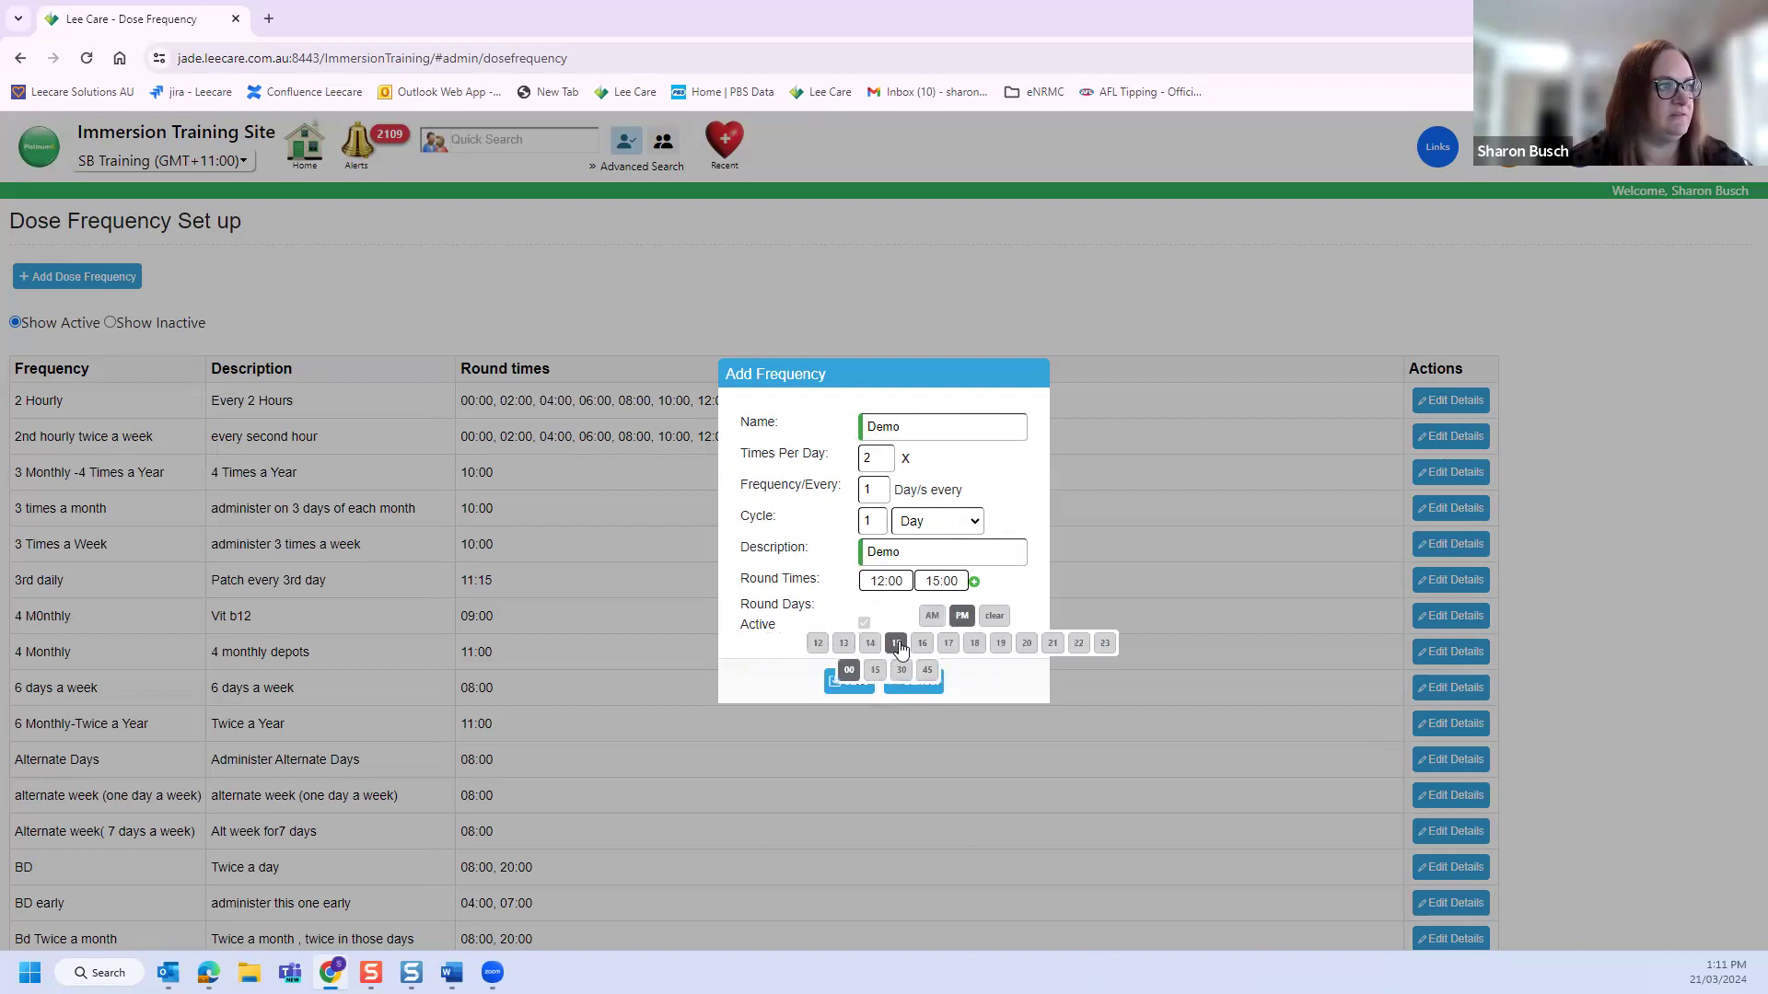
click(896, 642)
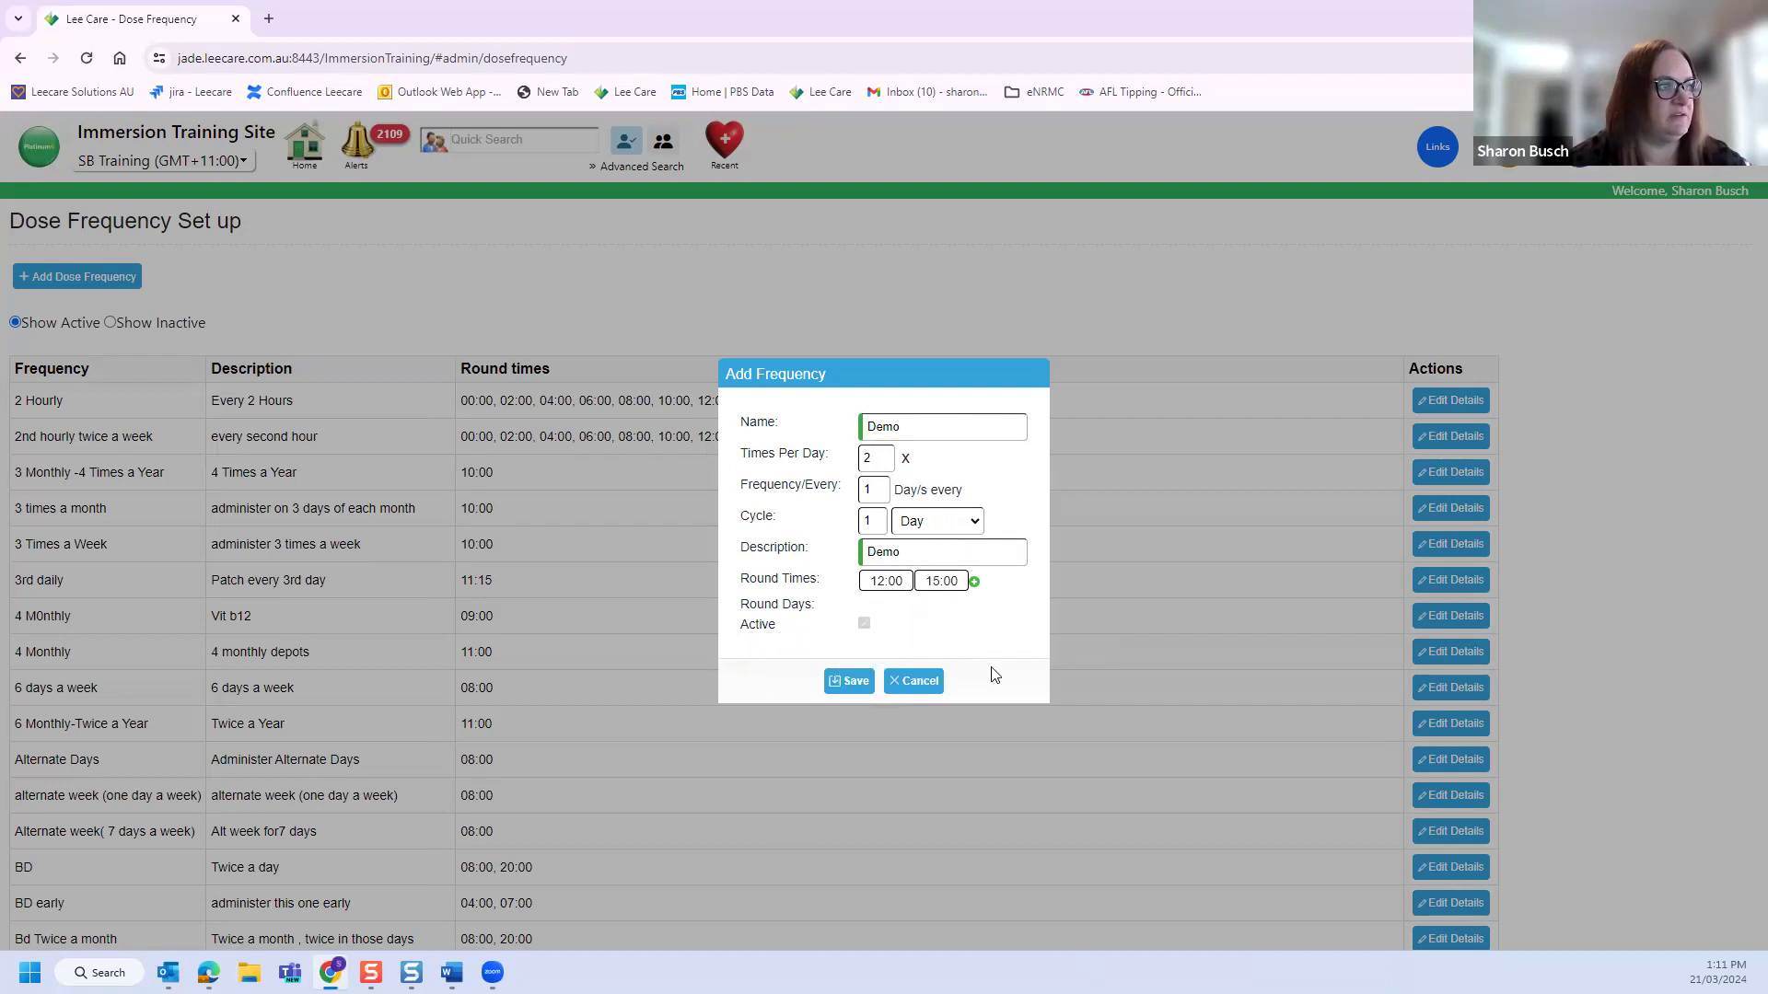
click(848, 682)
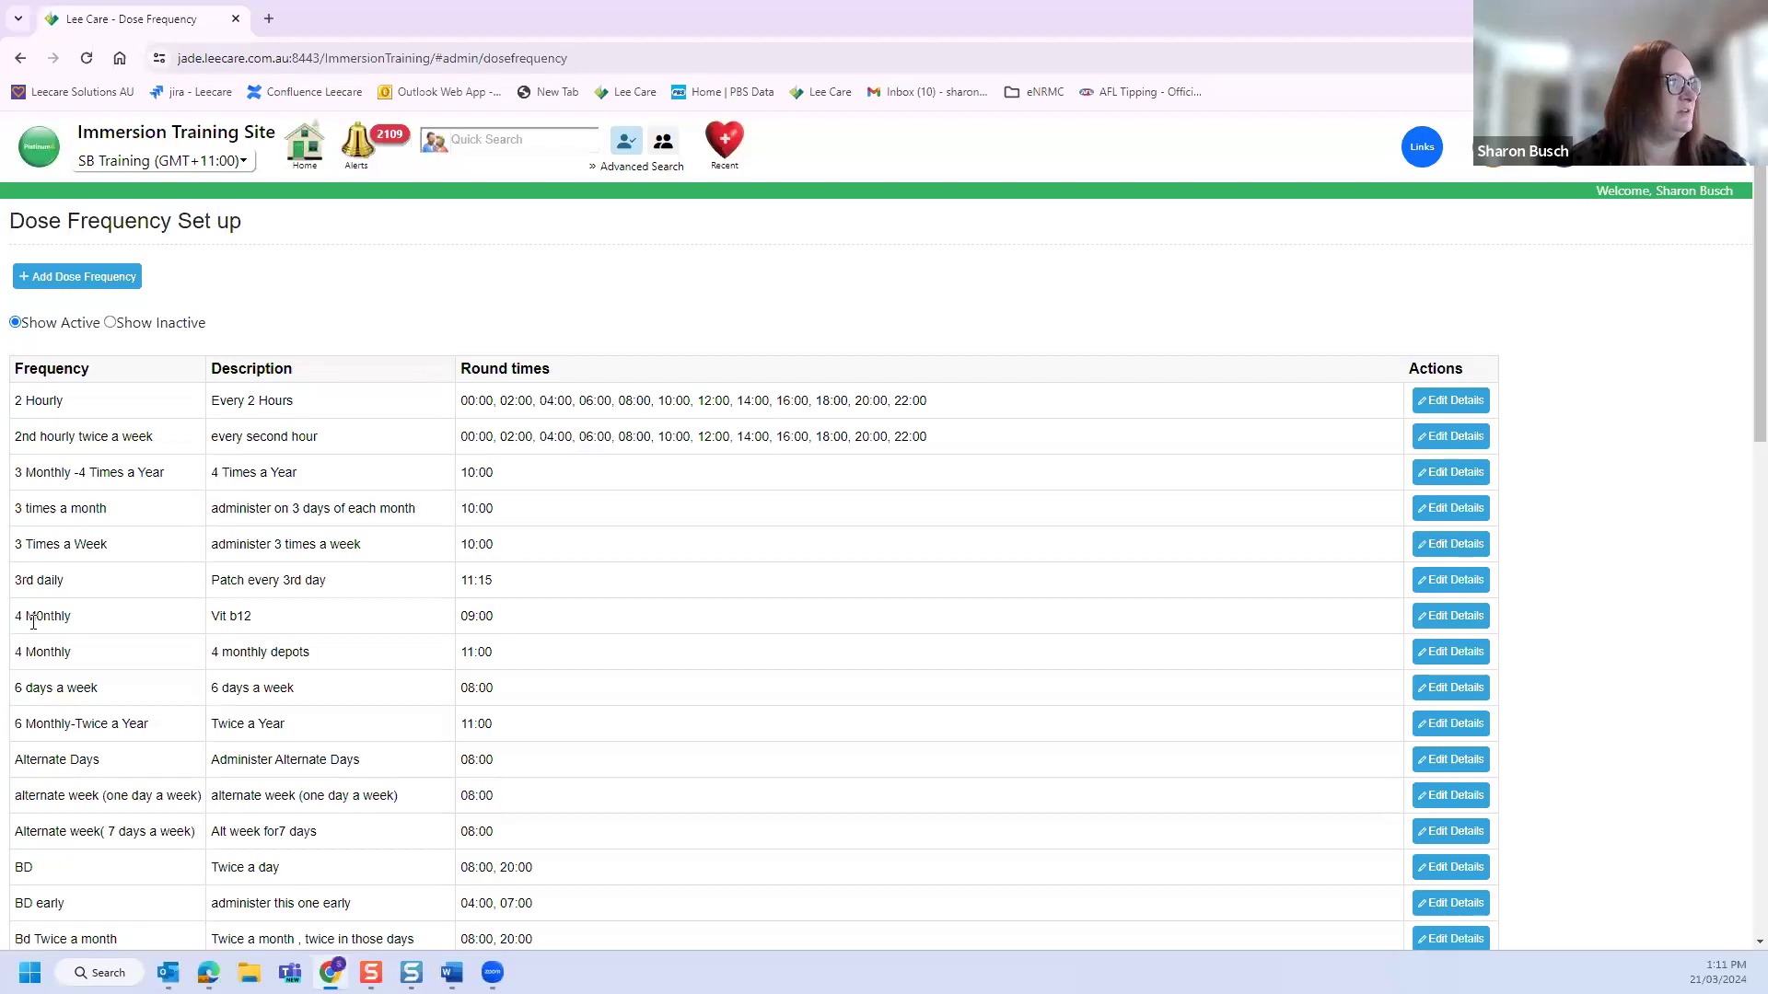
scroll(69, 700, down, 4)
scroll(77, 745, down, 1)
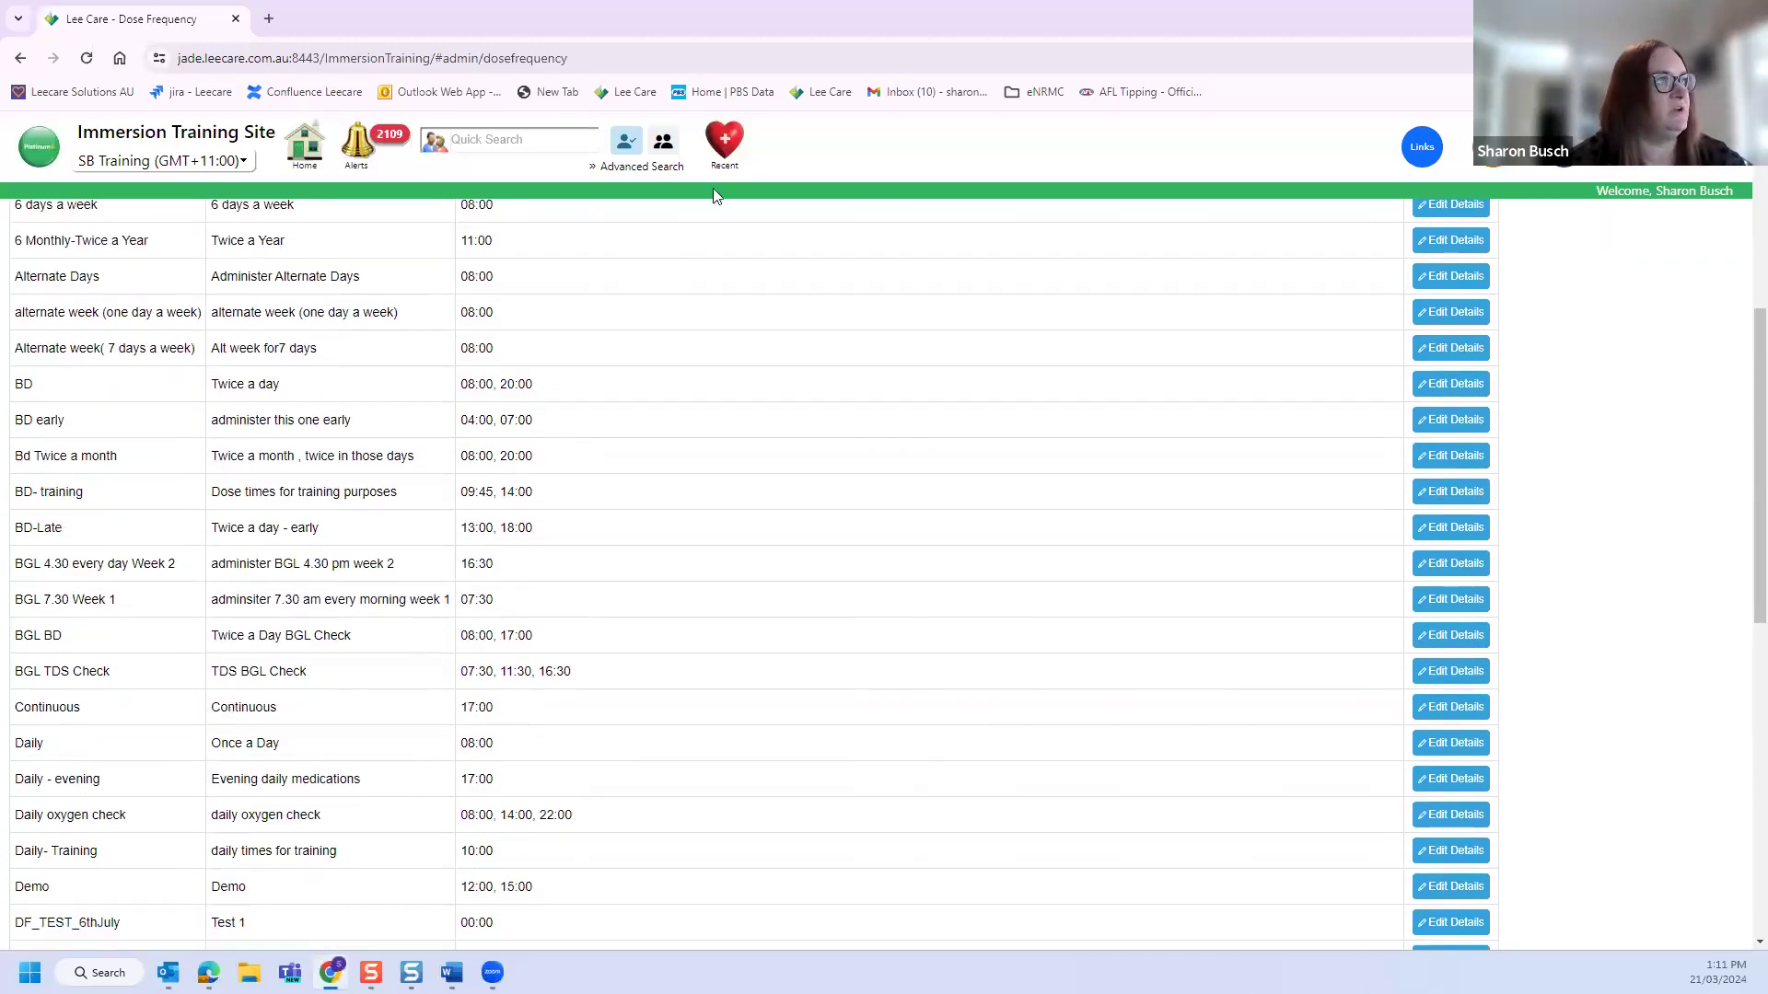
Step: Open the prescription form of the recent resident in Ground Floor Room 1 and start a new regular packed medication prescription
click(724, 143)
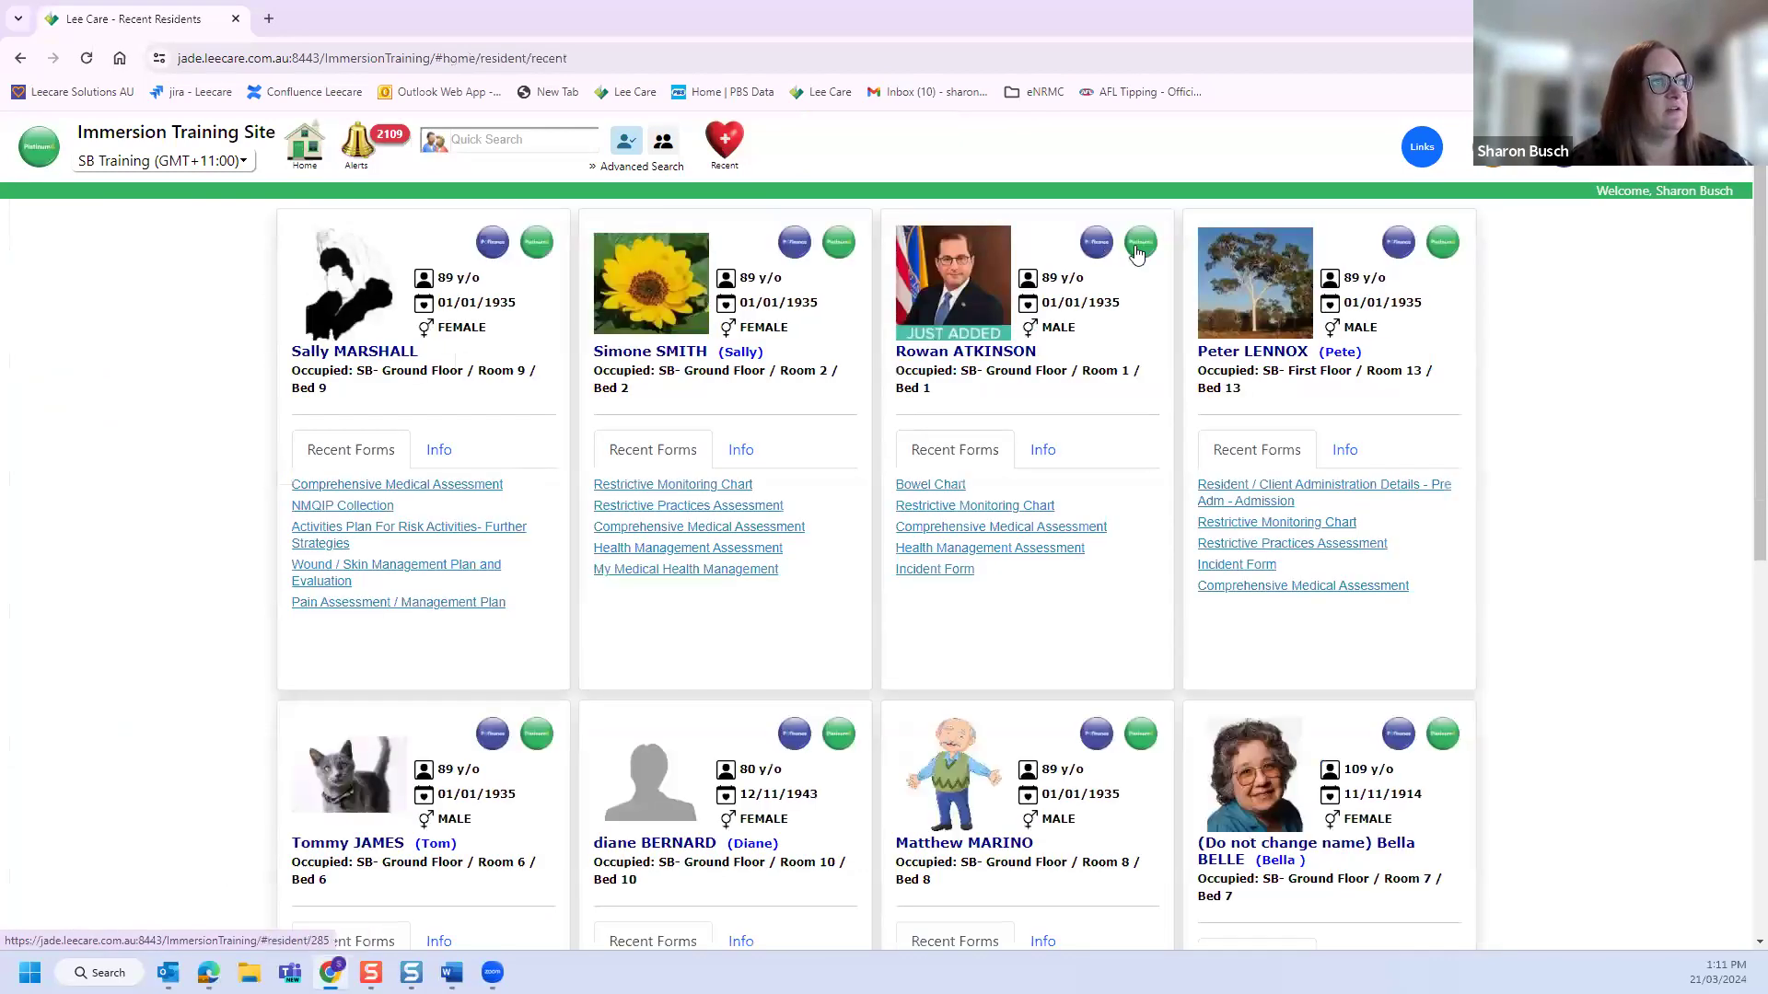
click(1139, 254)
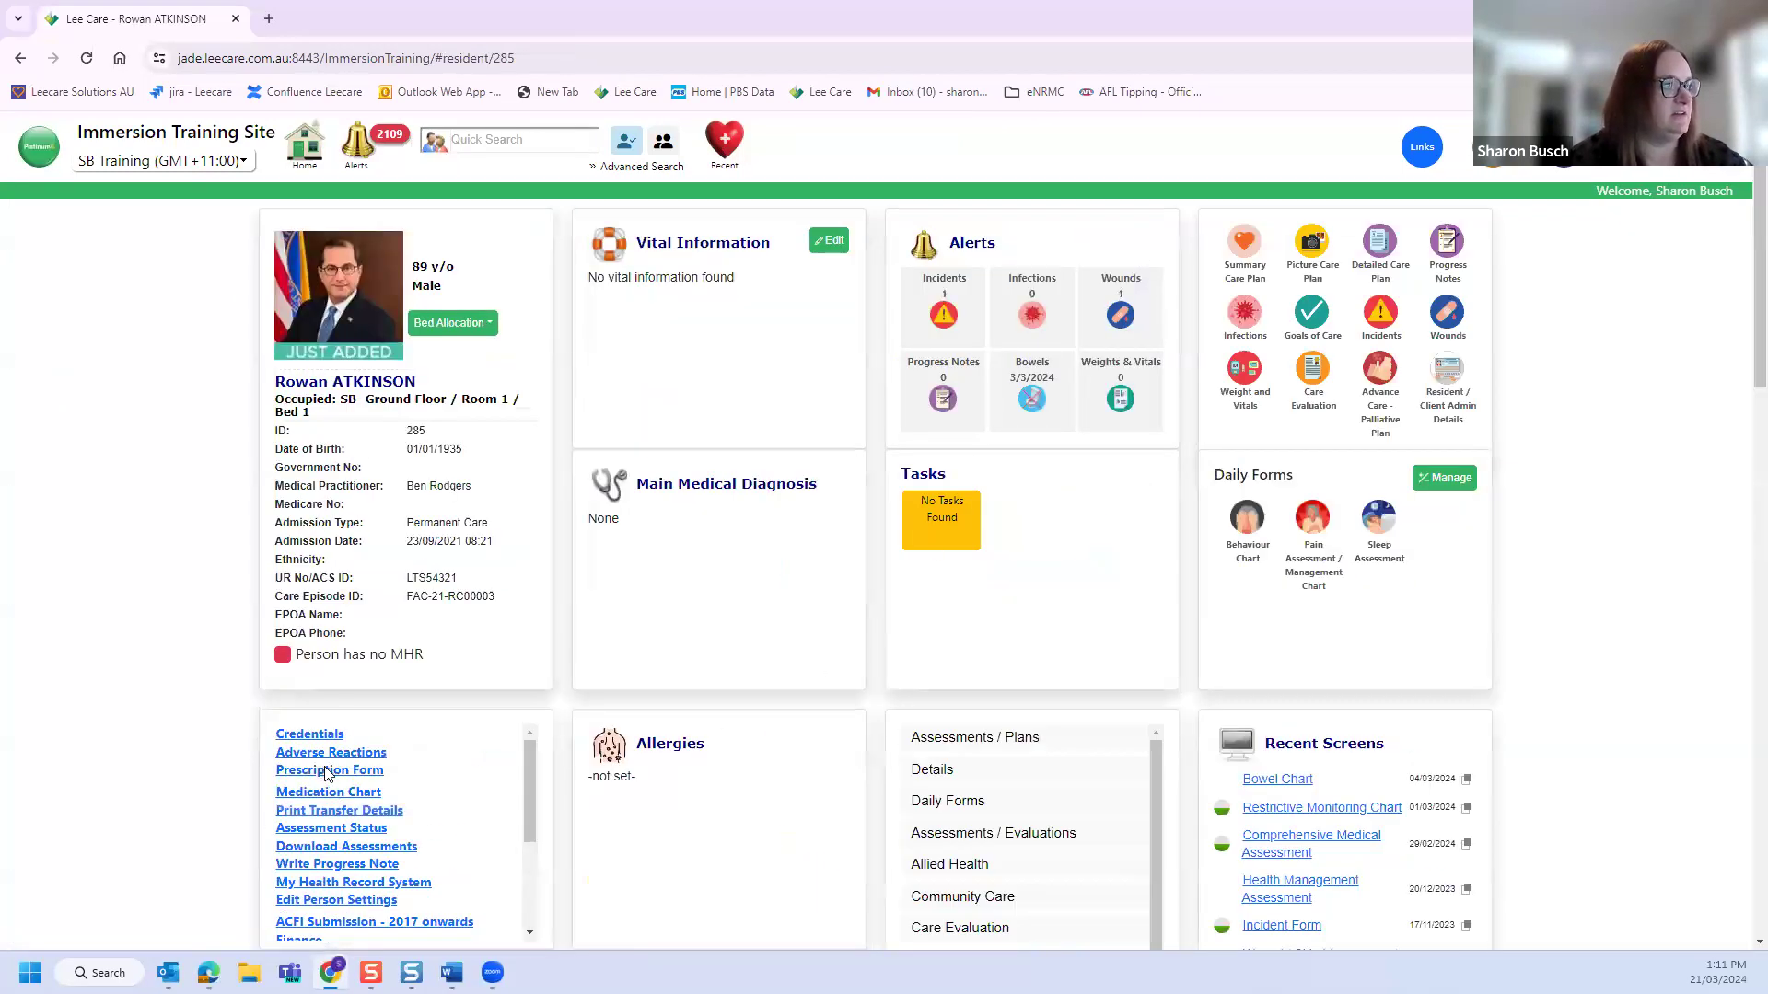
click(327, 772)
click(325, 296)
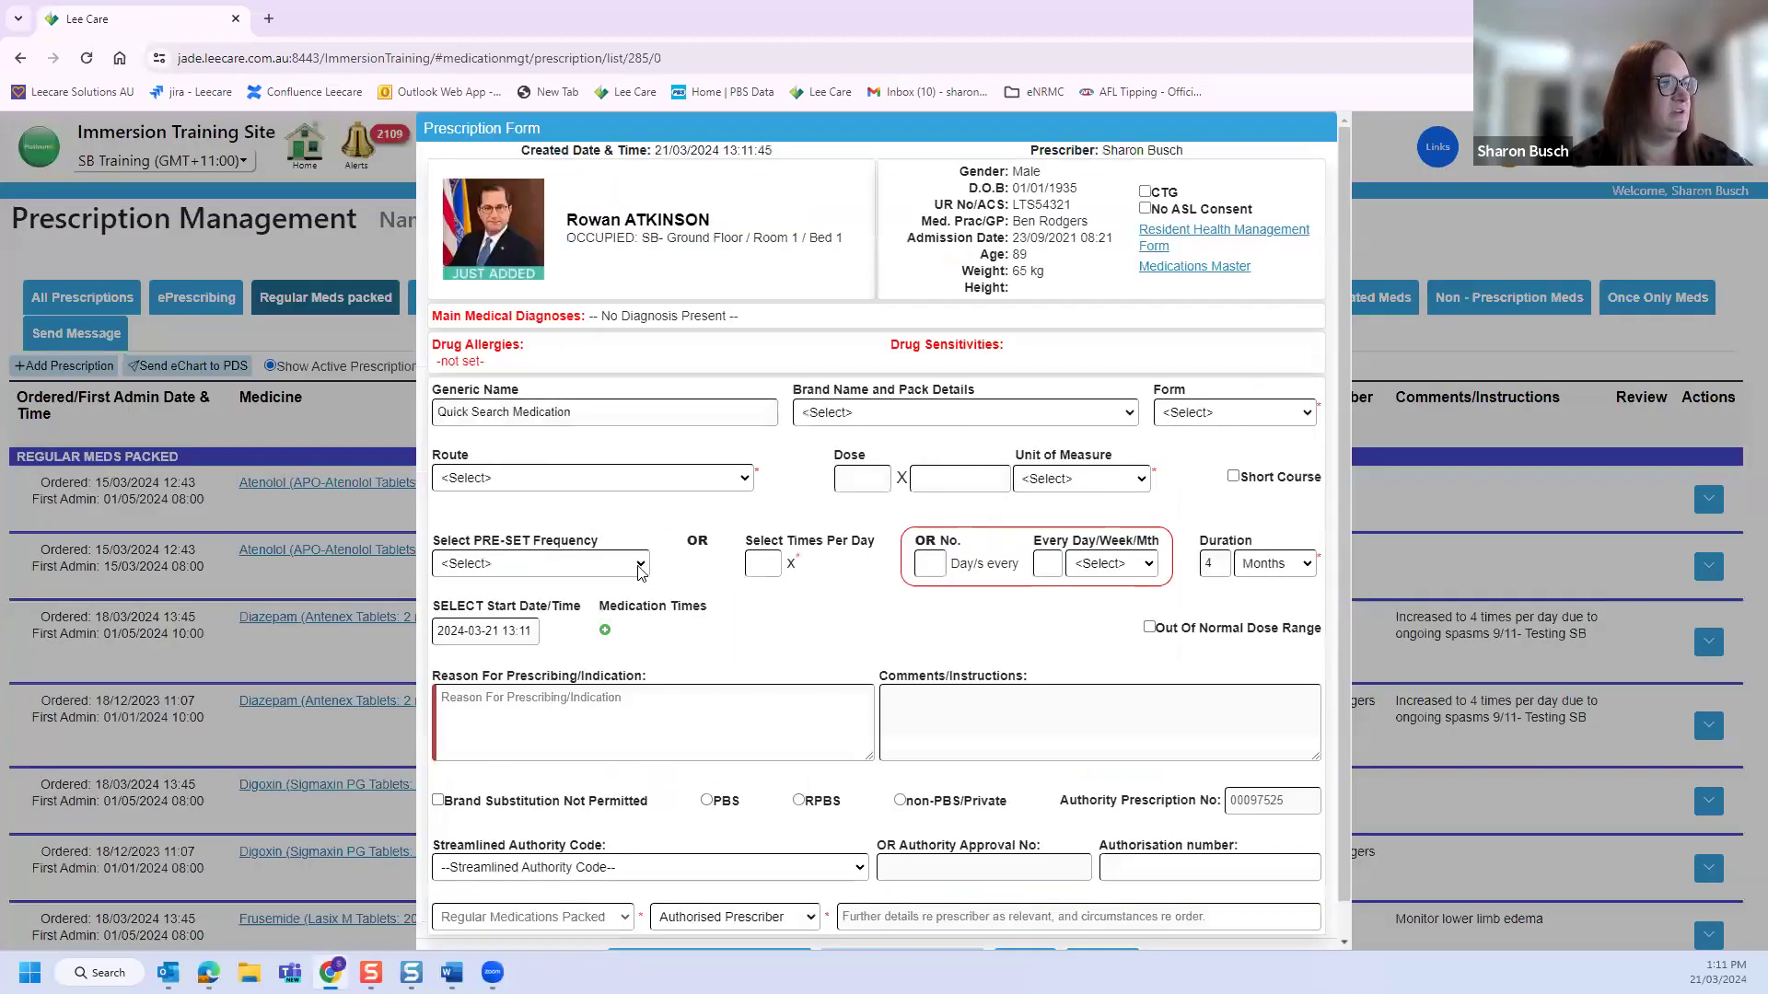
Step: Choose Demo as the pre-set frequency to view the details it fills in, and cancel the prescription
click(541, 563)
scroll(558, 807, down, 3)
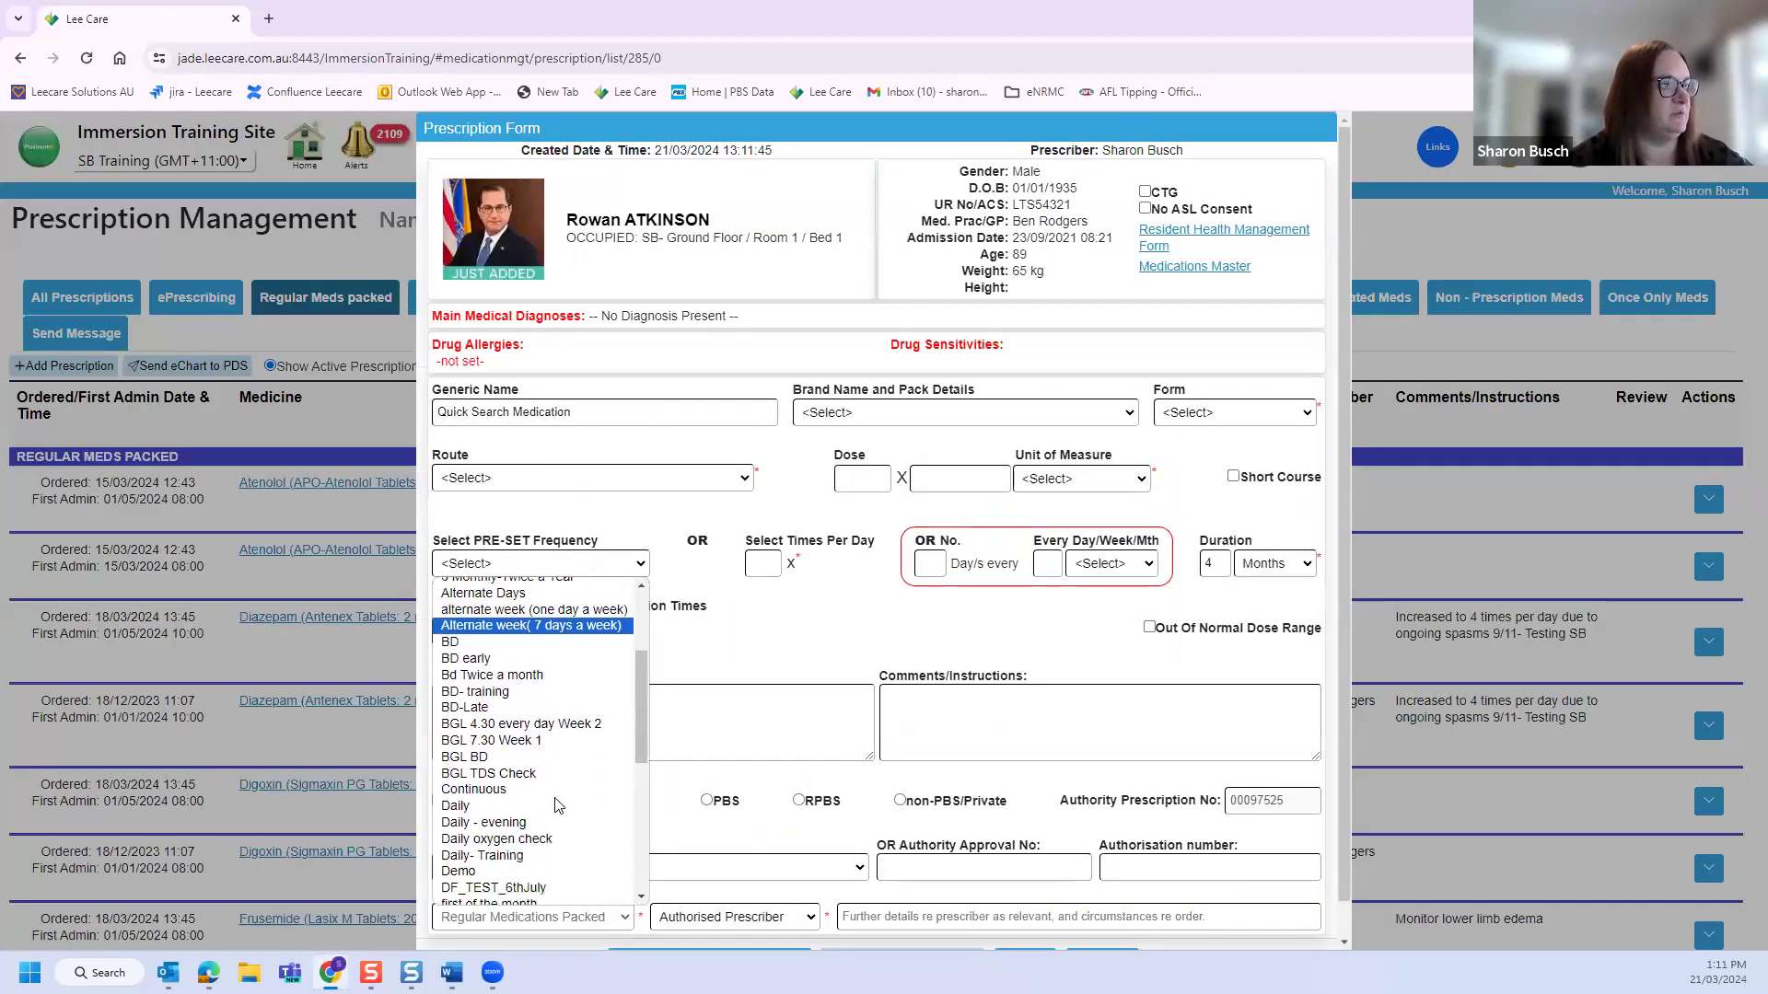
scroll(558, 806, down, 3)
click(479, 693)
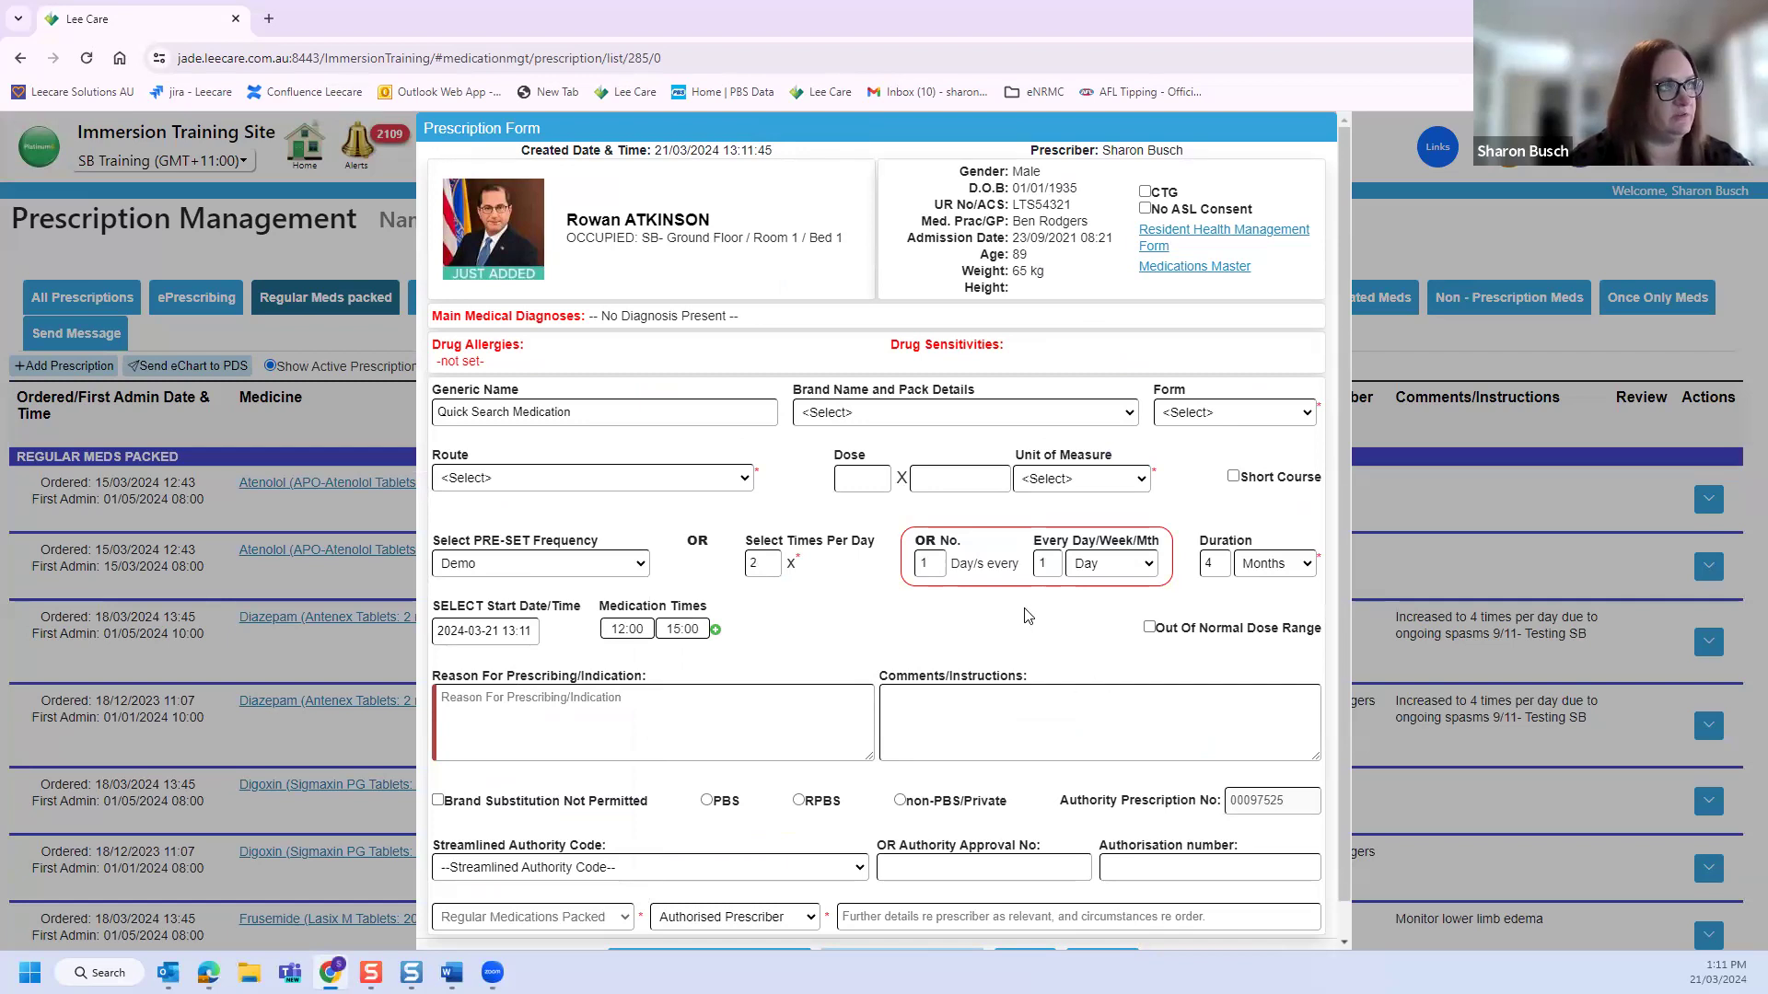
scroll(1027, 616, down, 1)
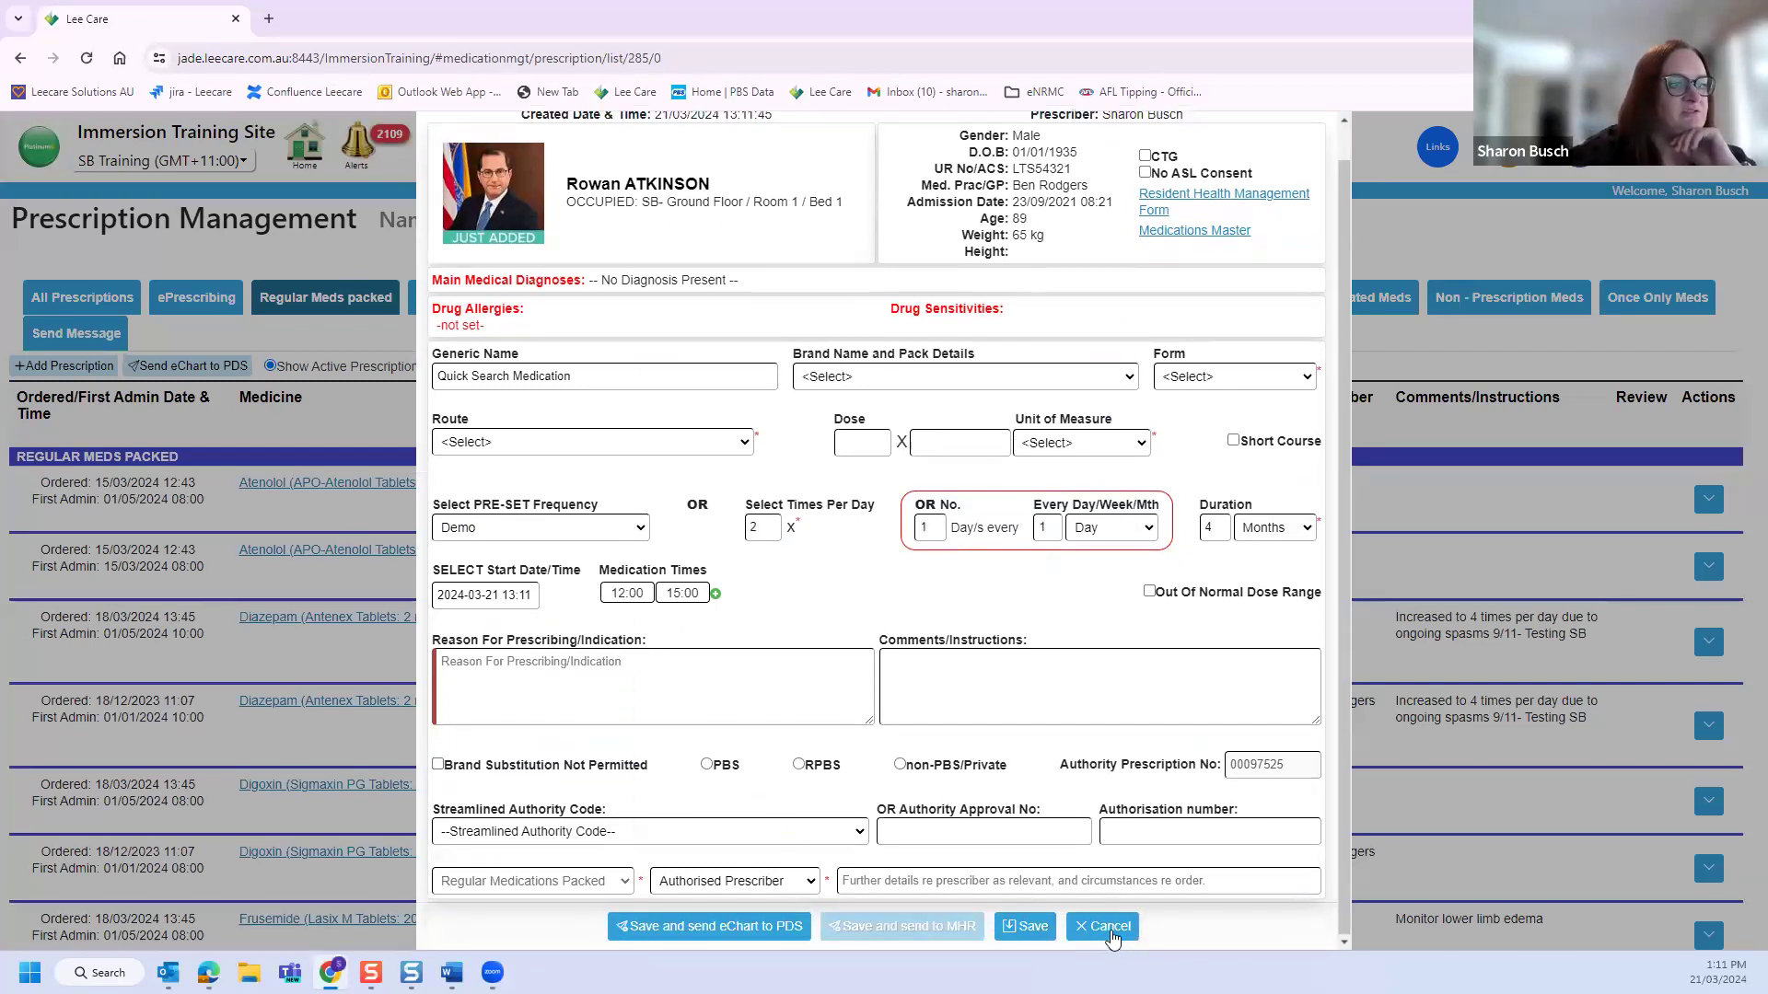
click(1110, 928)
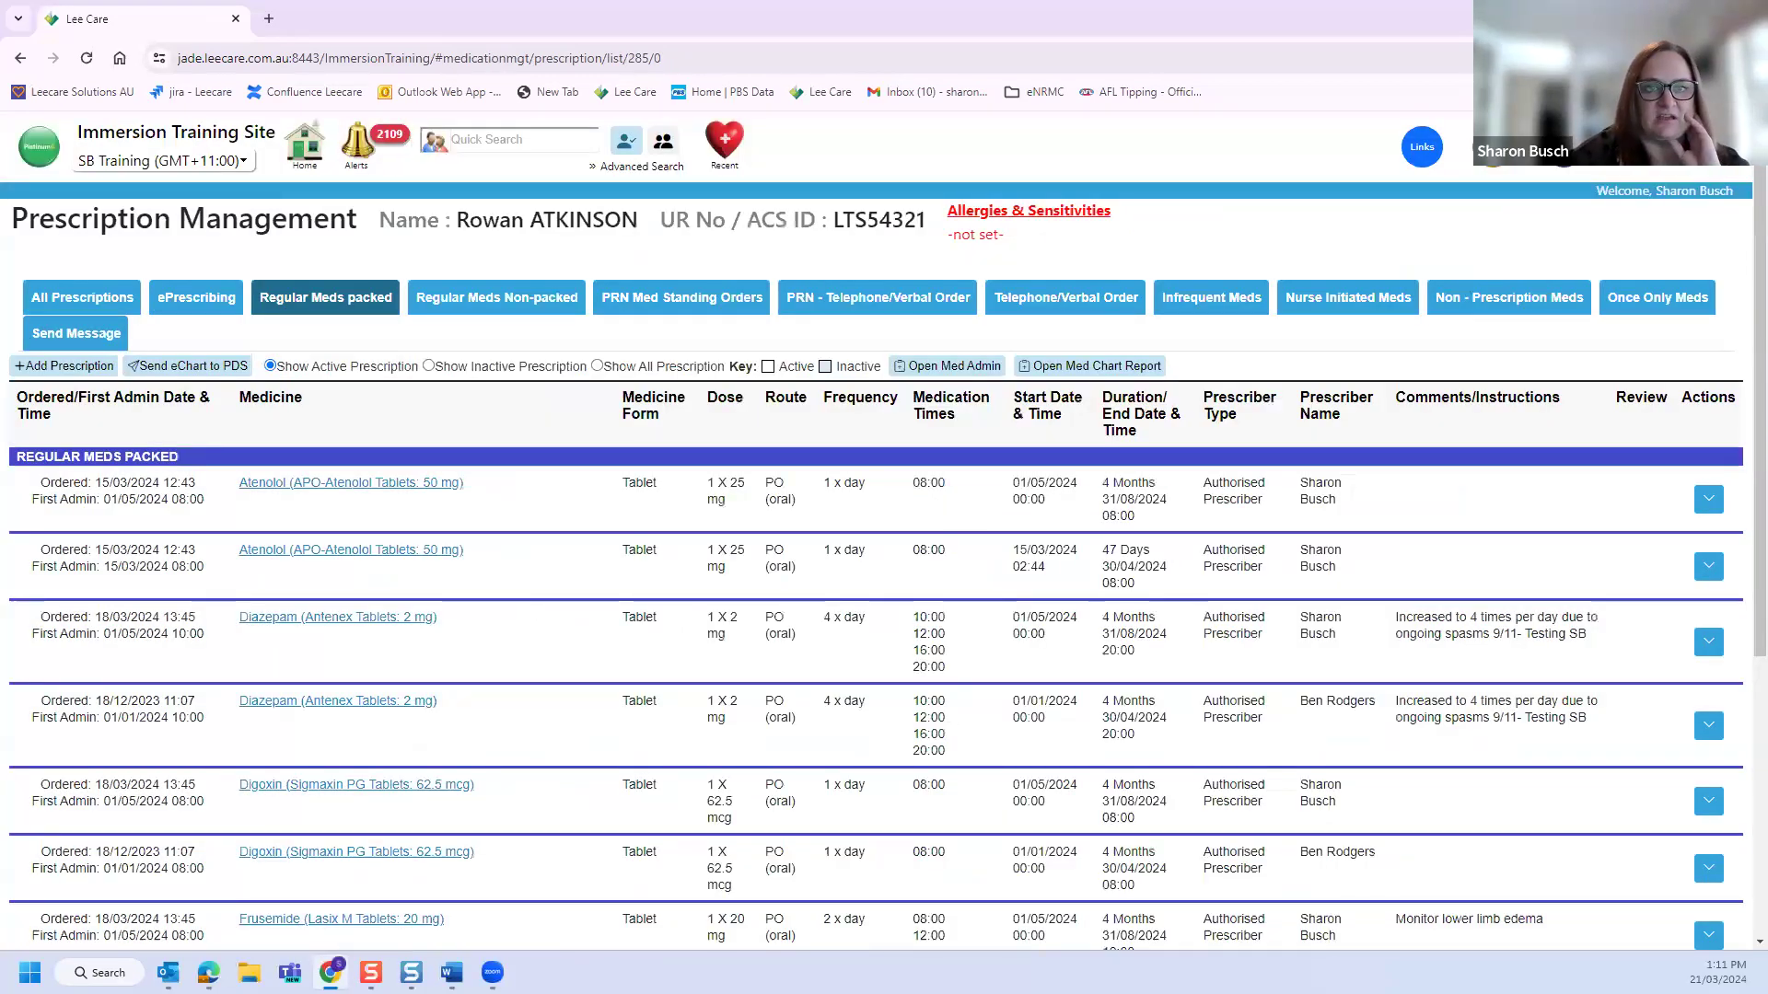
Step: Switch to the HTCP6MM-21 PDF guide in Edge and read through its two pages on setting up dose frequencies with cycles
drag(1767, 89, 1183, 118)
click(1174, 116)
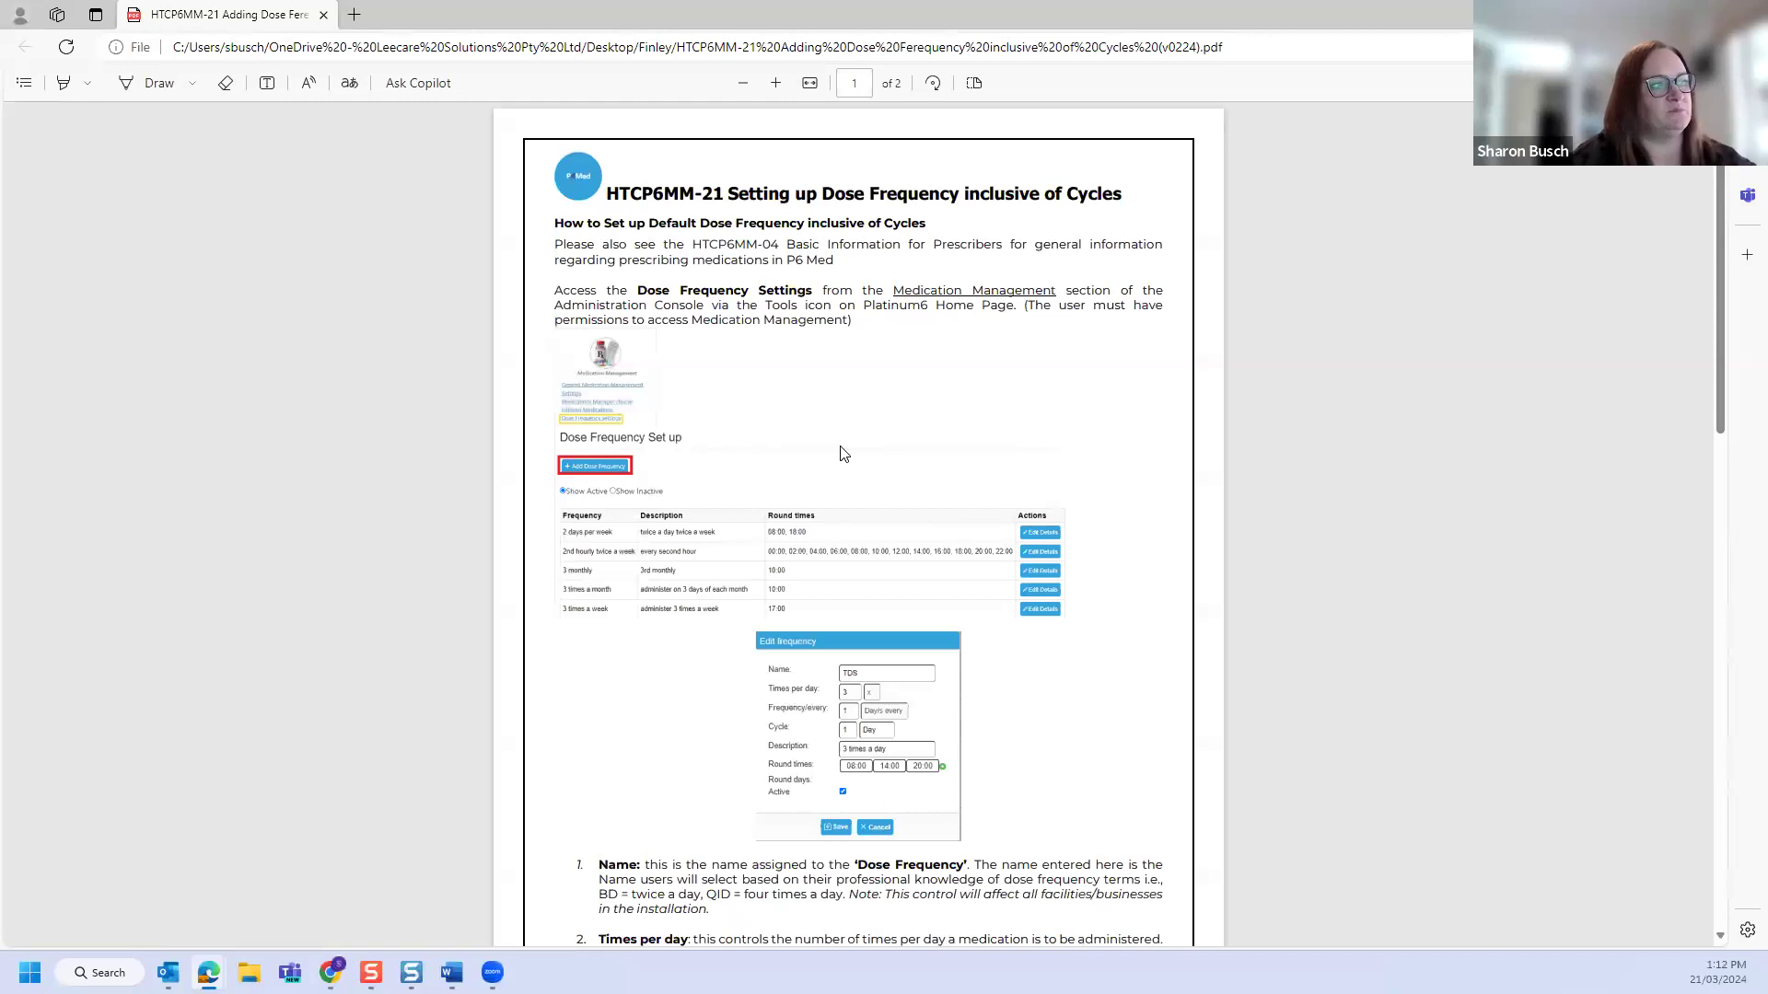
scroll(839, 453, down, 3)
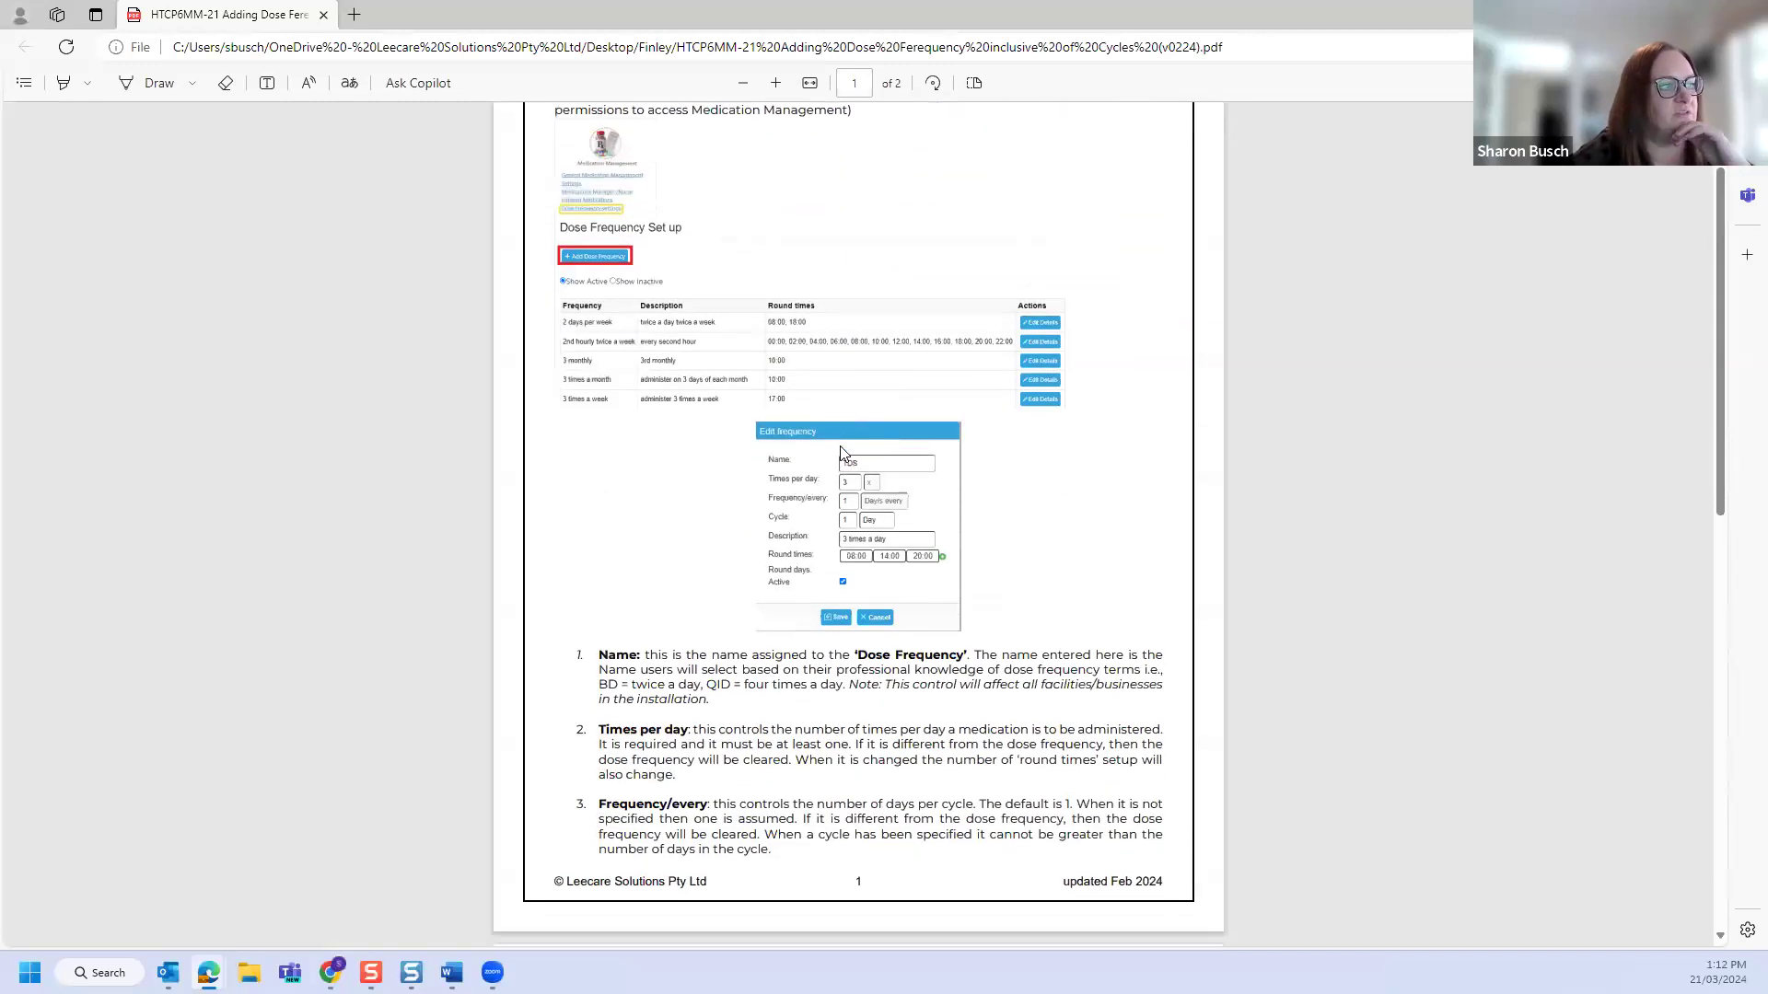
scroll(839, 453, down, 12)
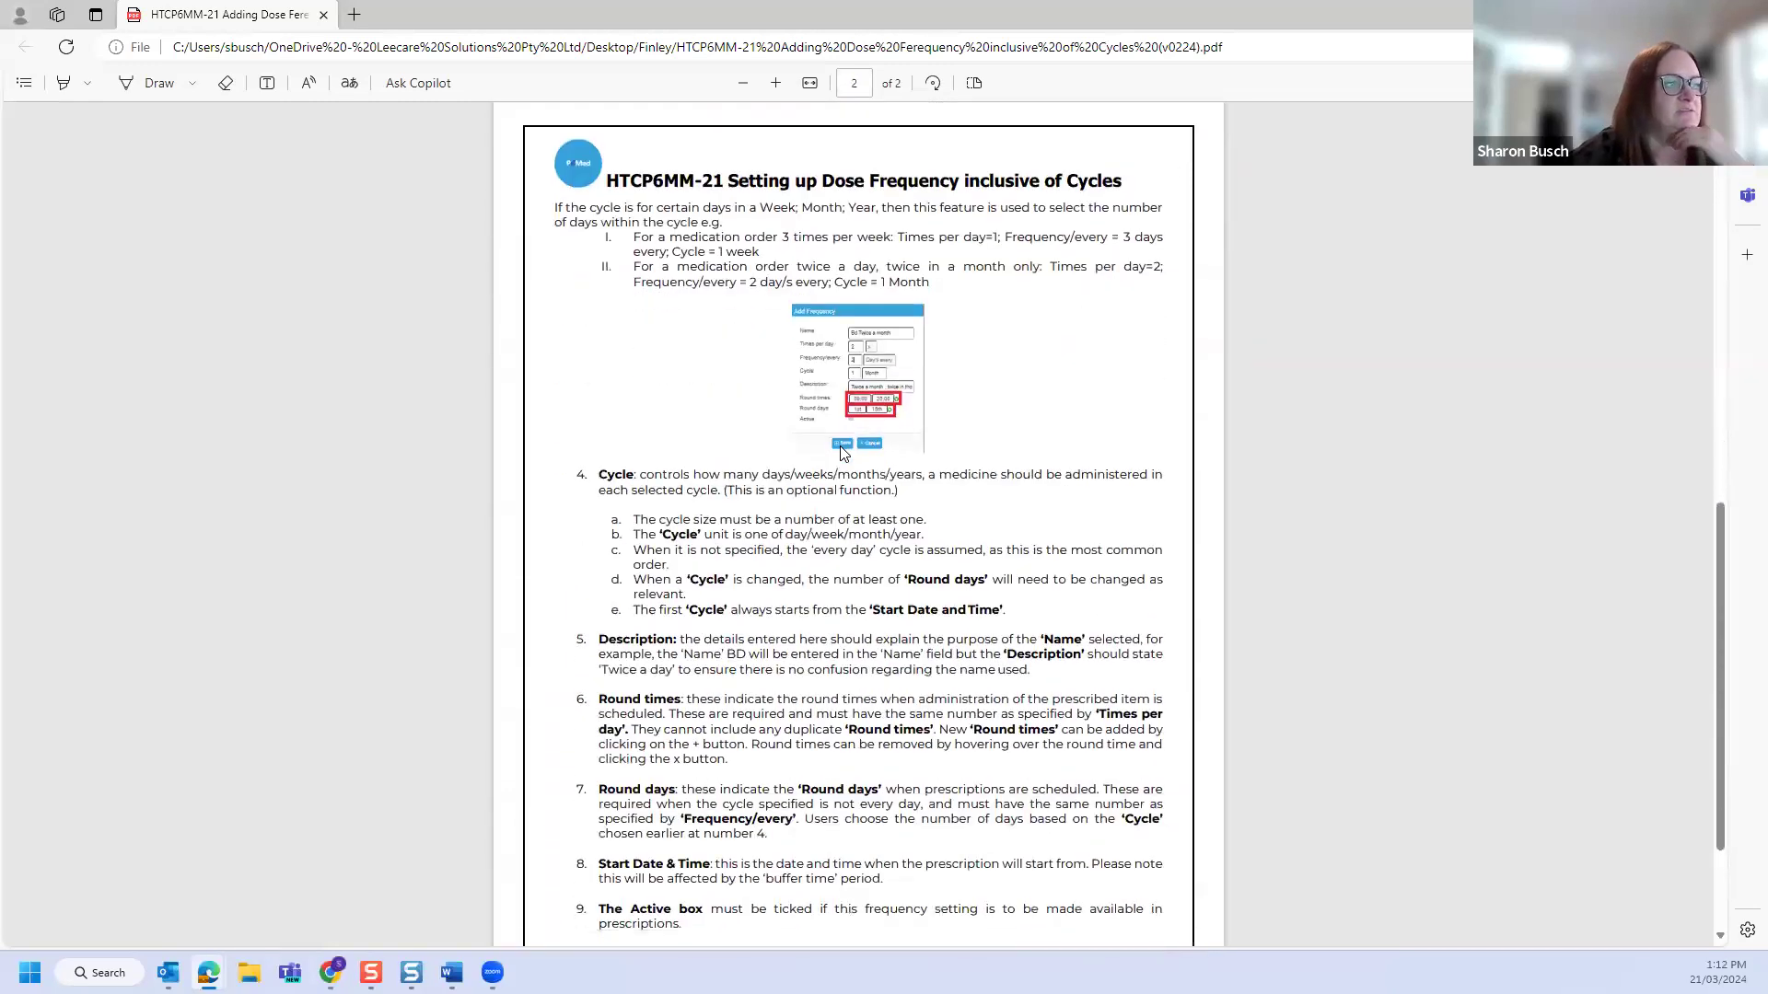
scroll(840, 453, down, 3)
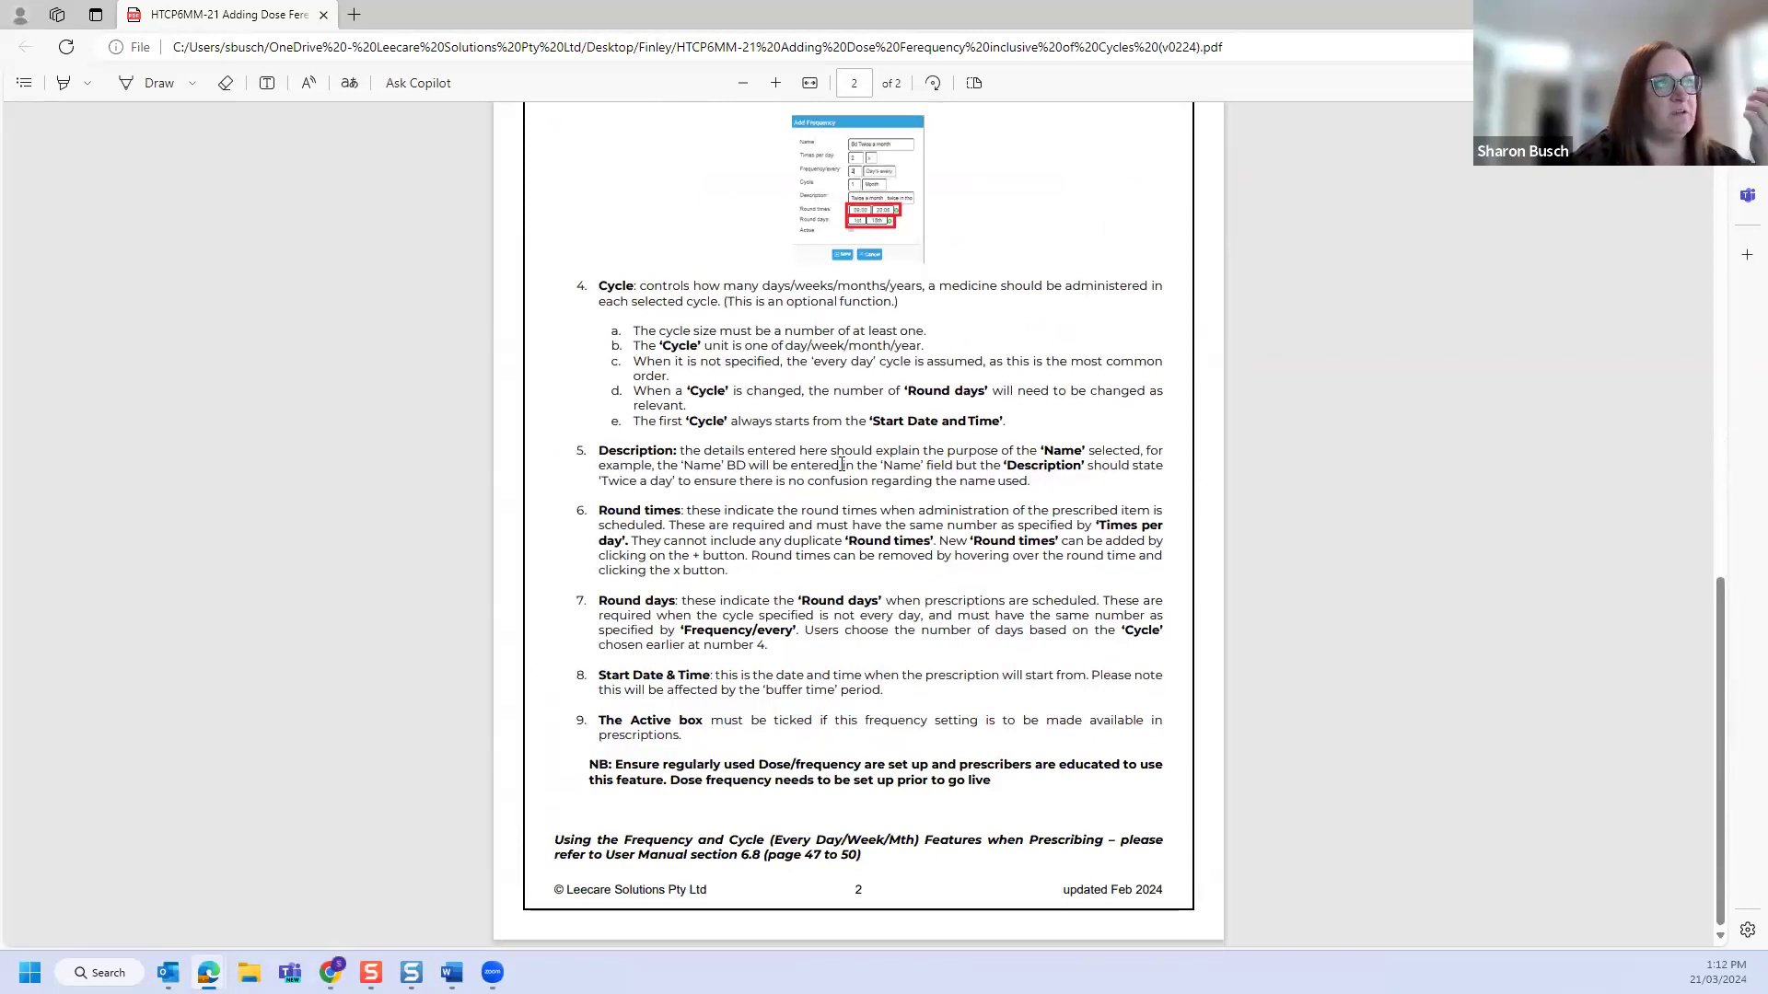
scroll(841, 464, up, 20)
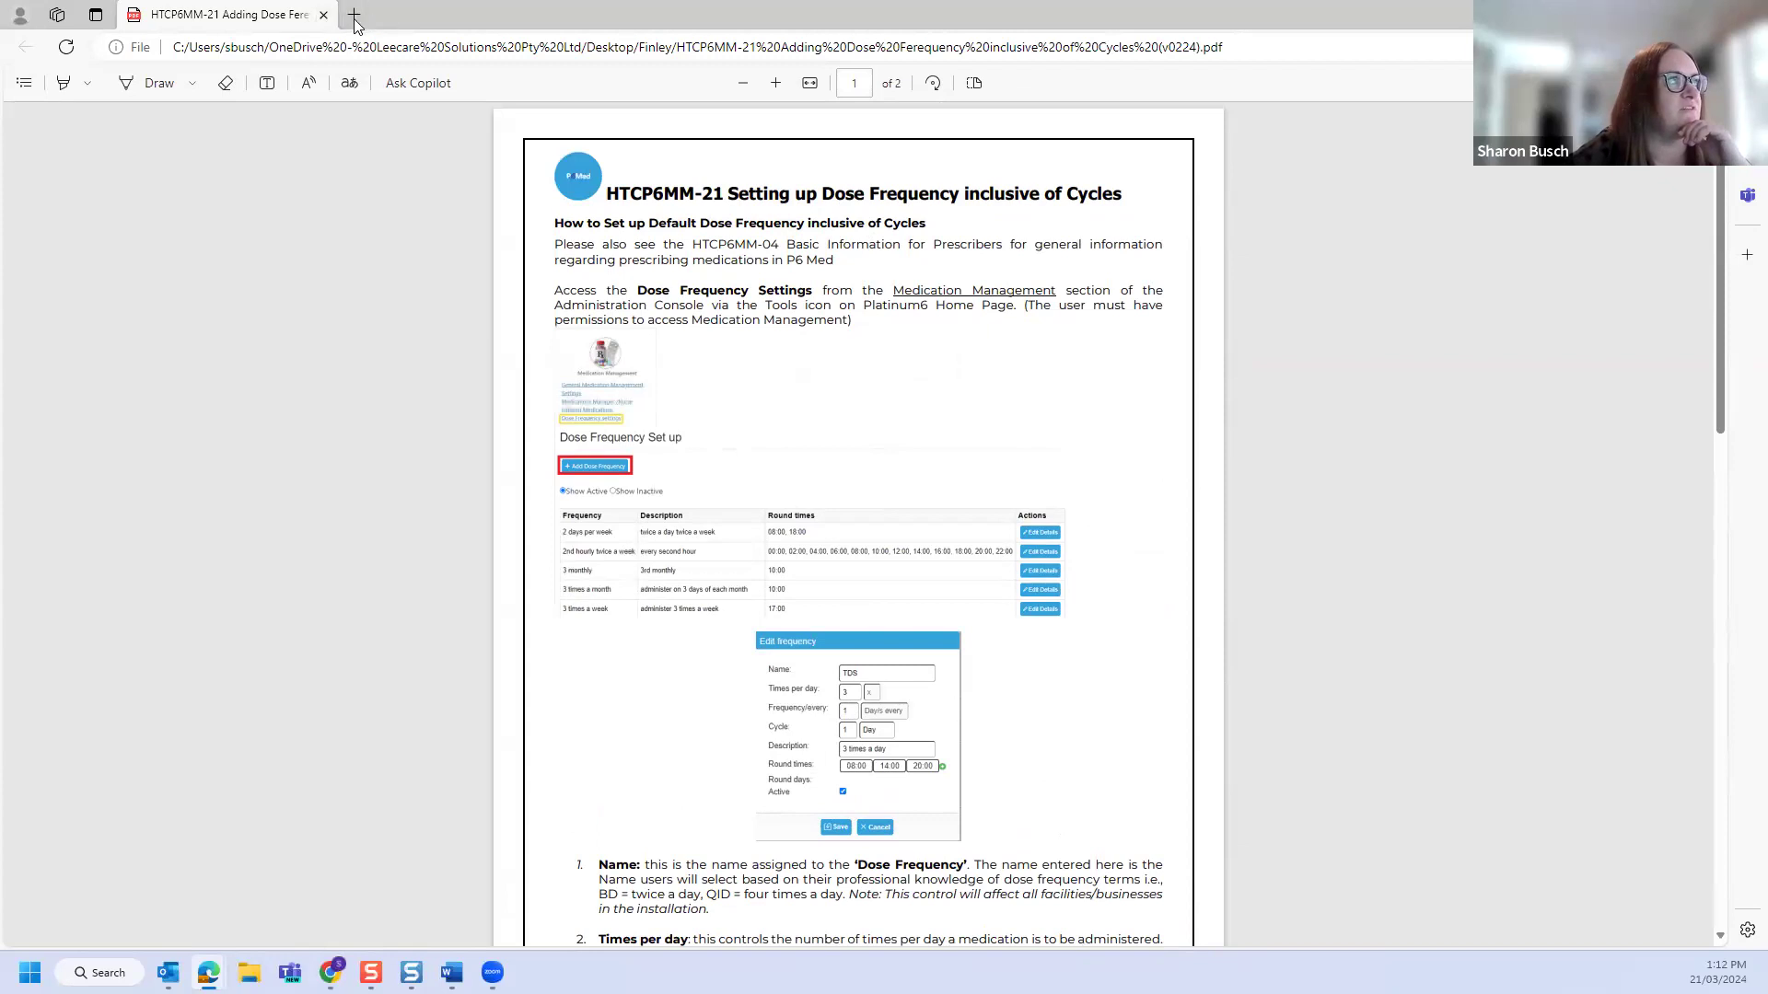
Step: Switch to the HTCP6MM-58 Regularly Used Dose Frequency Settings document in Word and enlarge its window to full screen
key(alt+Tab)
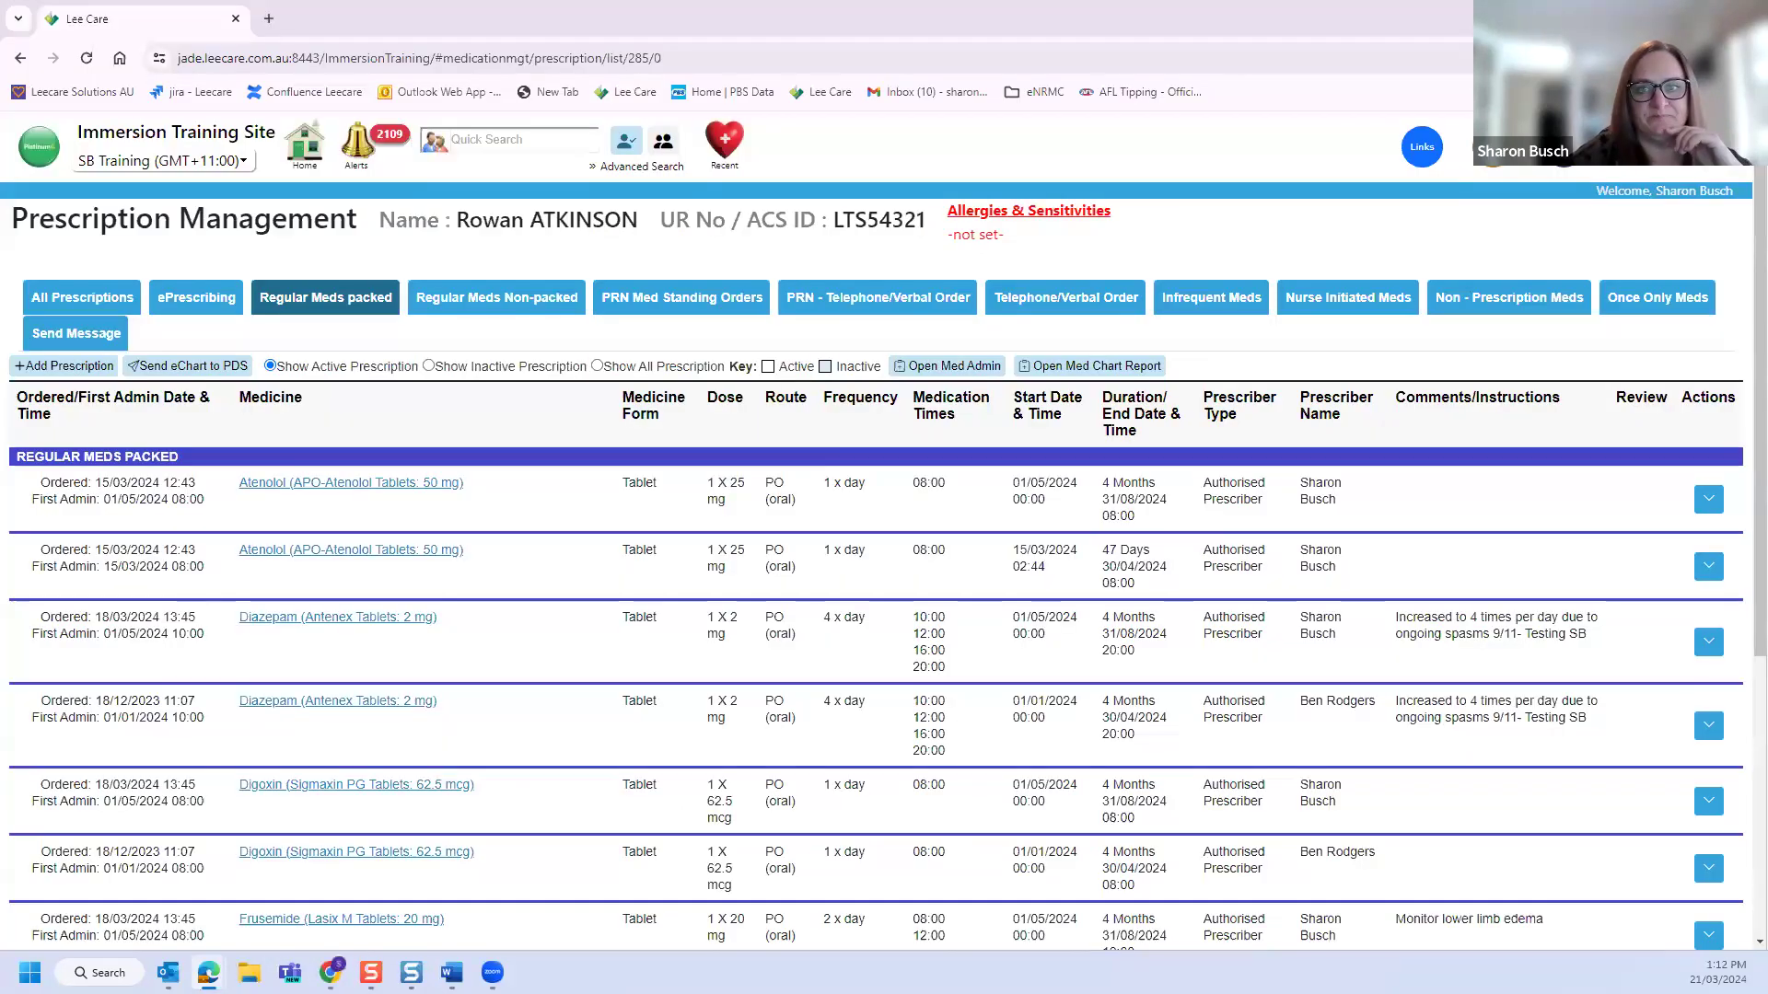
key(alt+Tab)
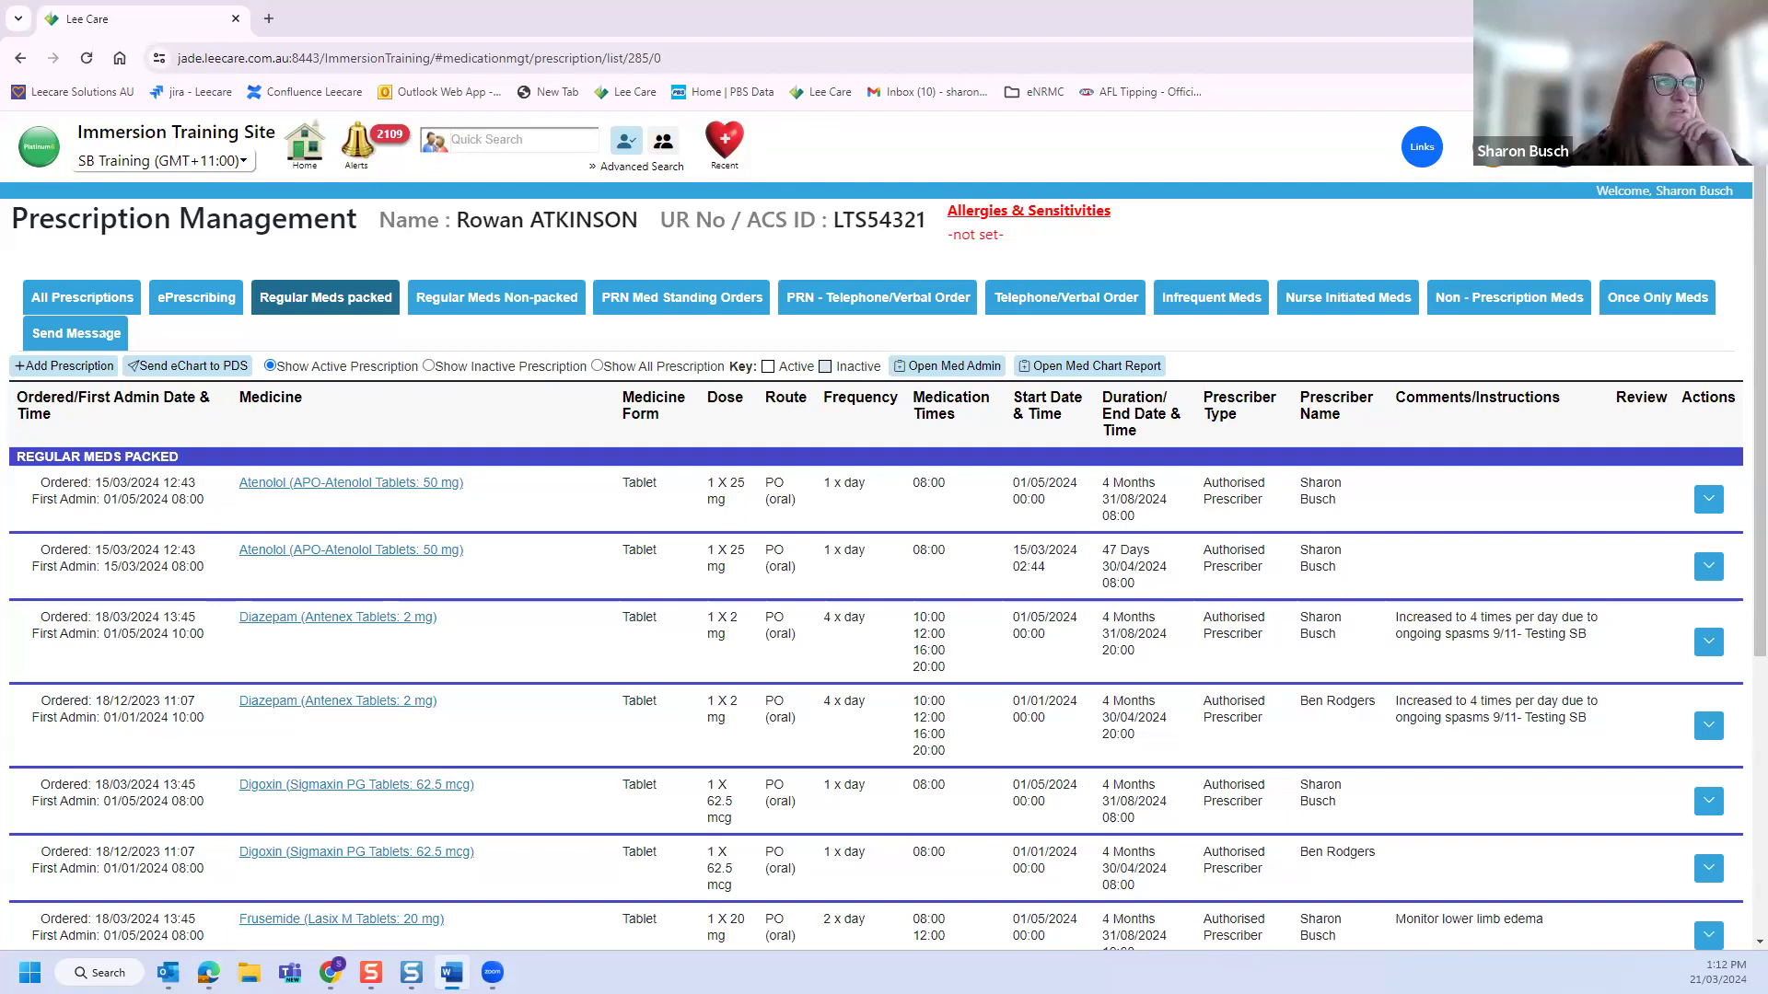
drag(1164, 216, 1187, 175)
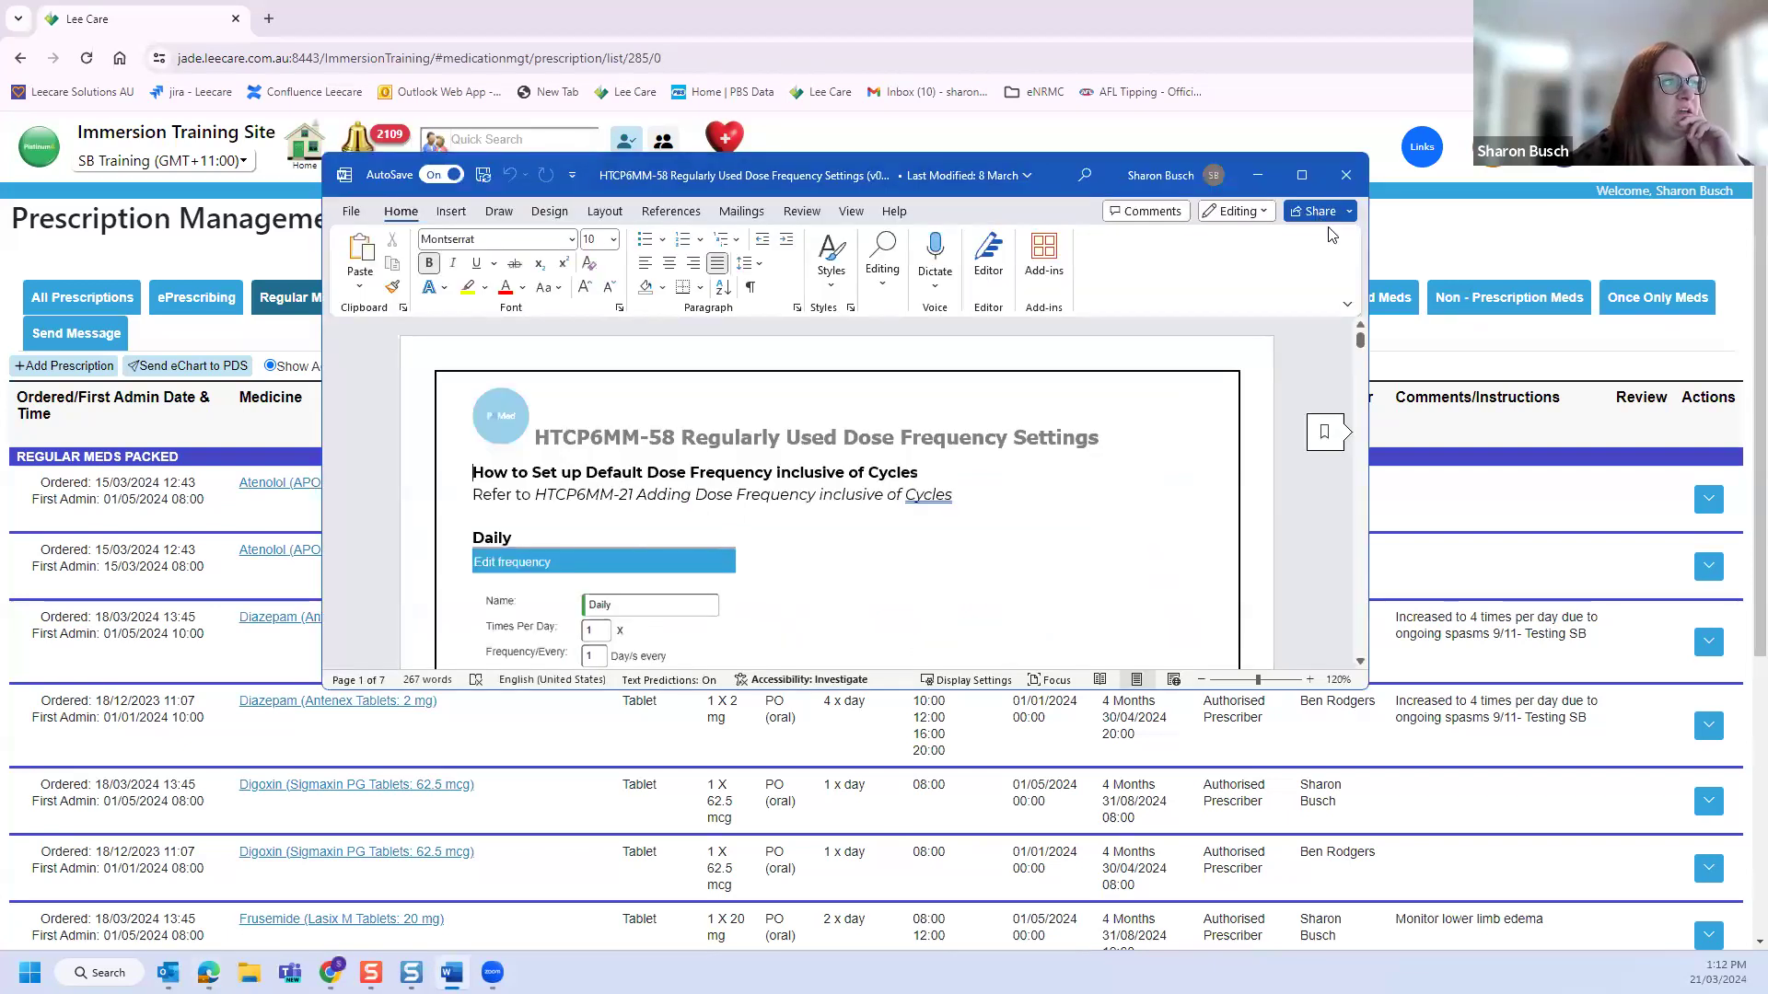
click(1301, 175)
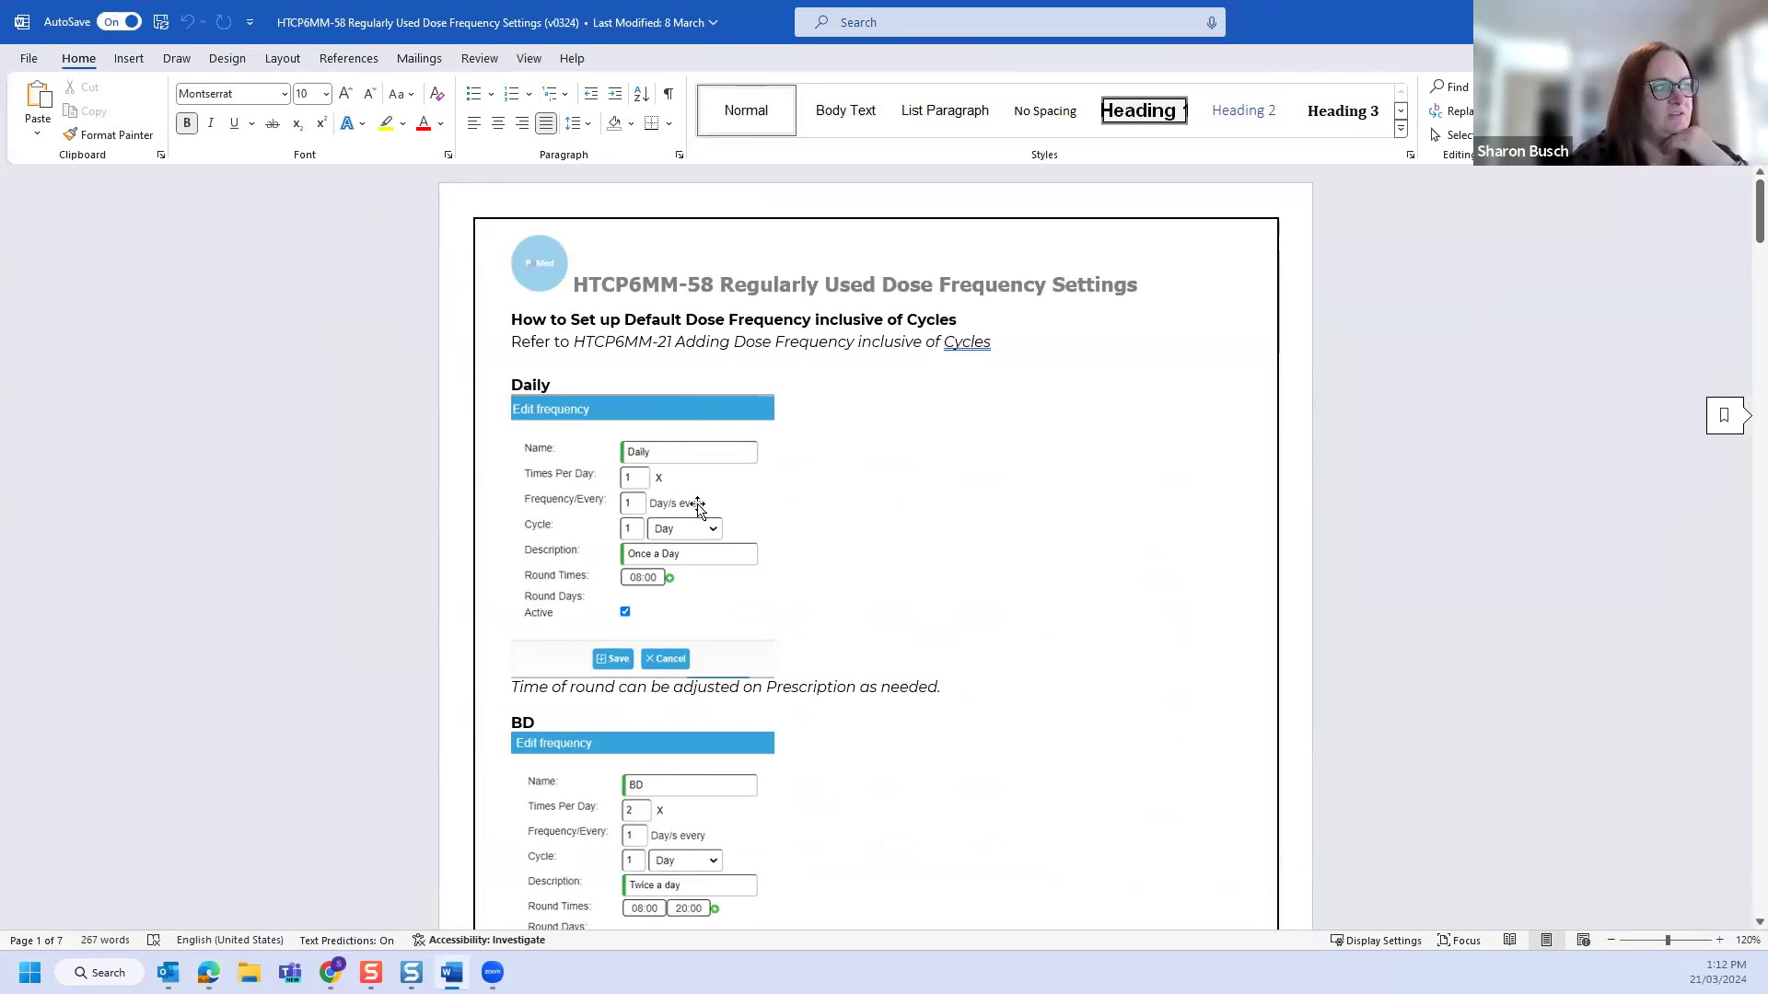
Step: Read through the example settings for the daily frequencies, from Daily, BD, TDS and QID to Mane, Midday, Nocte and Nocte-Late
scroll(698, 521, down, 3)
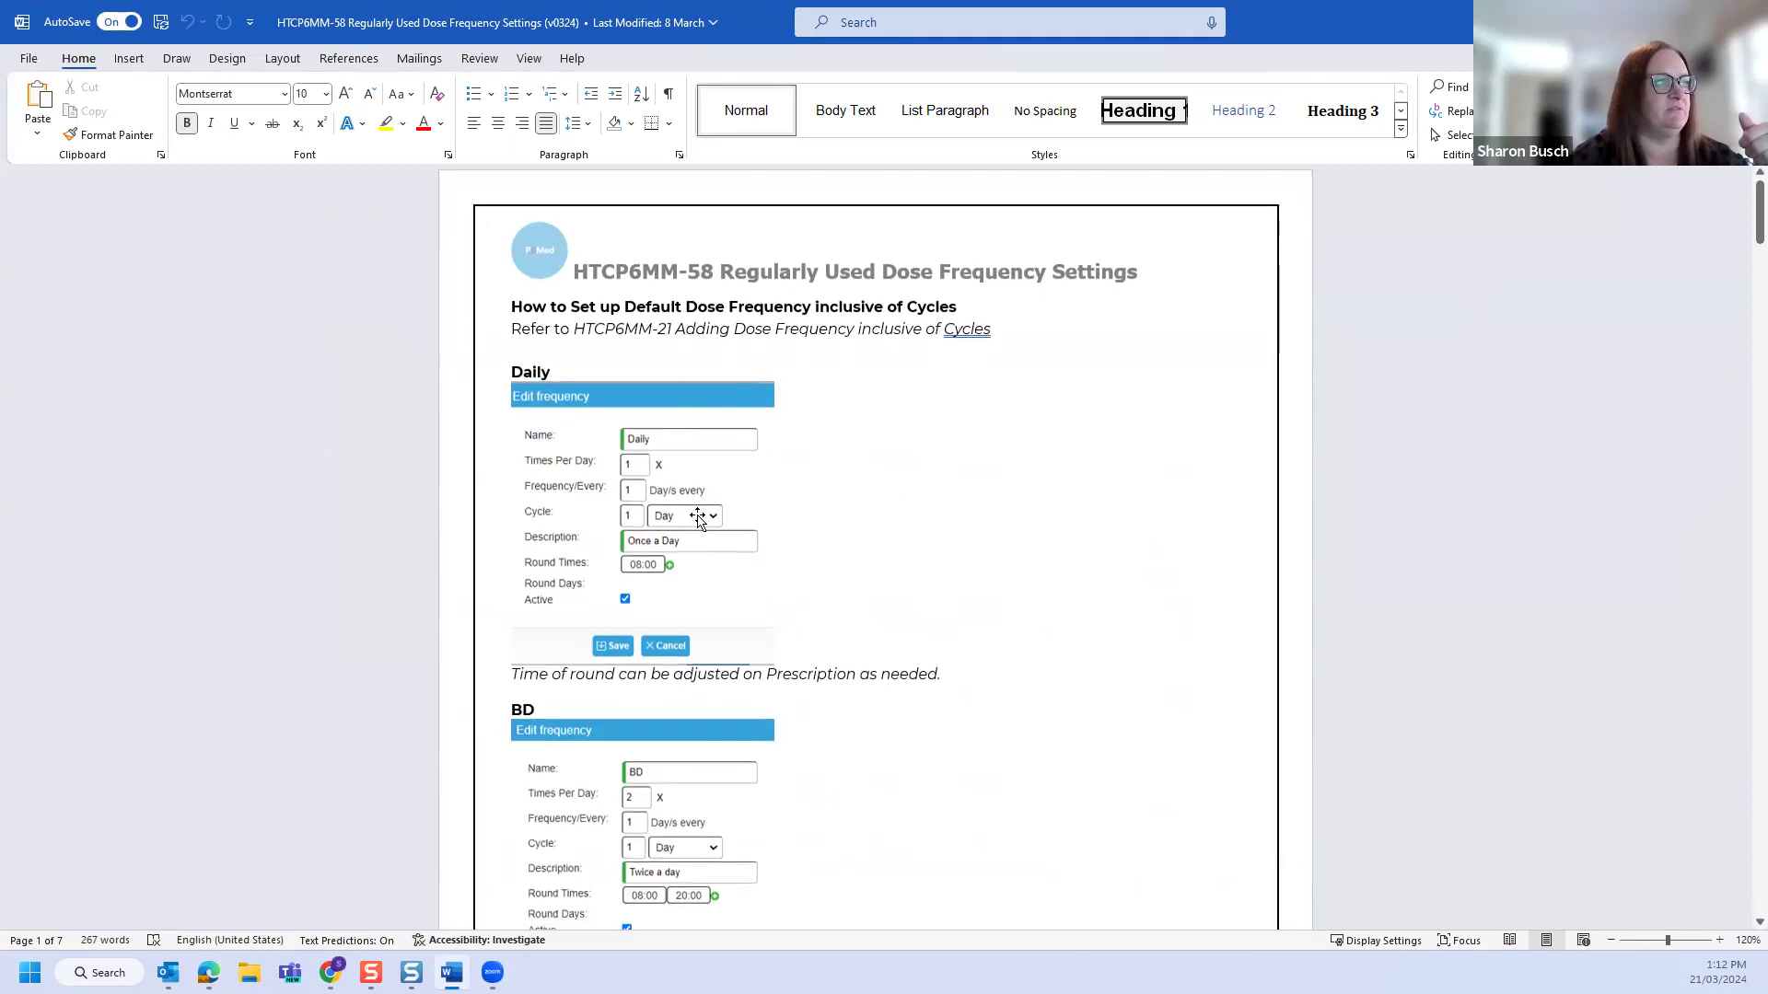
scroll(689, 615, down, 5)
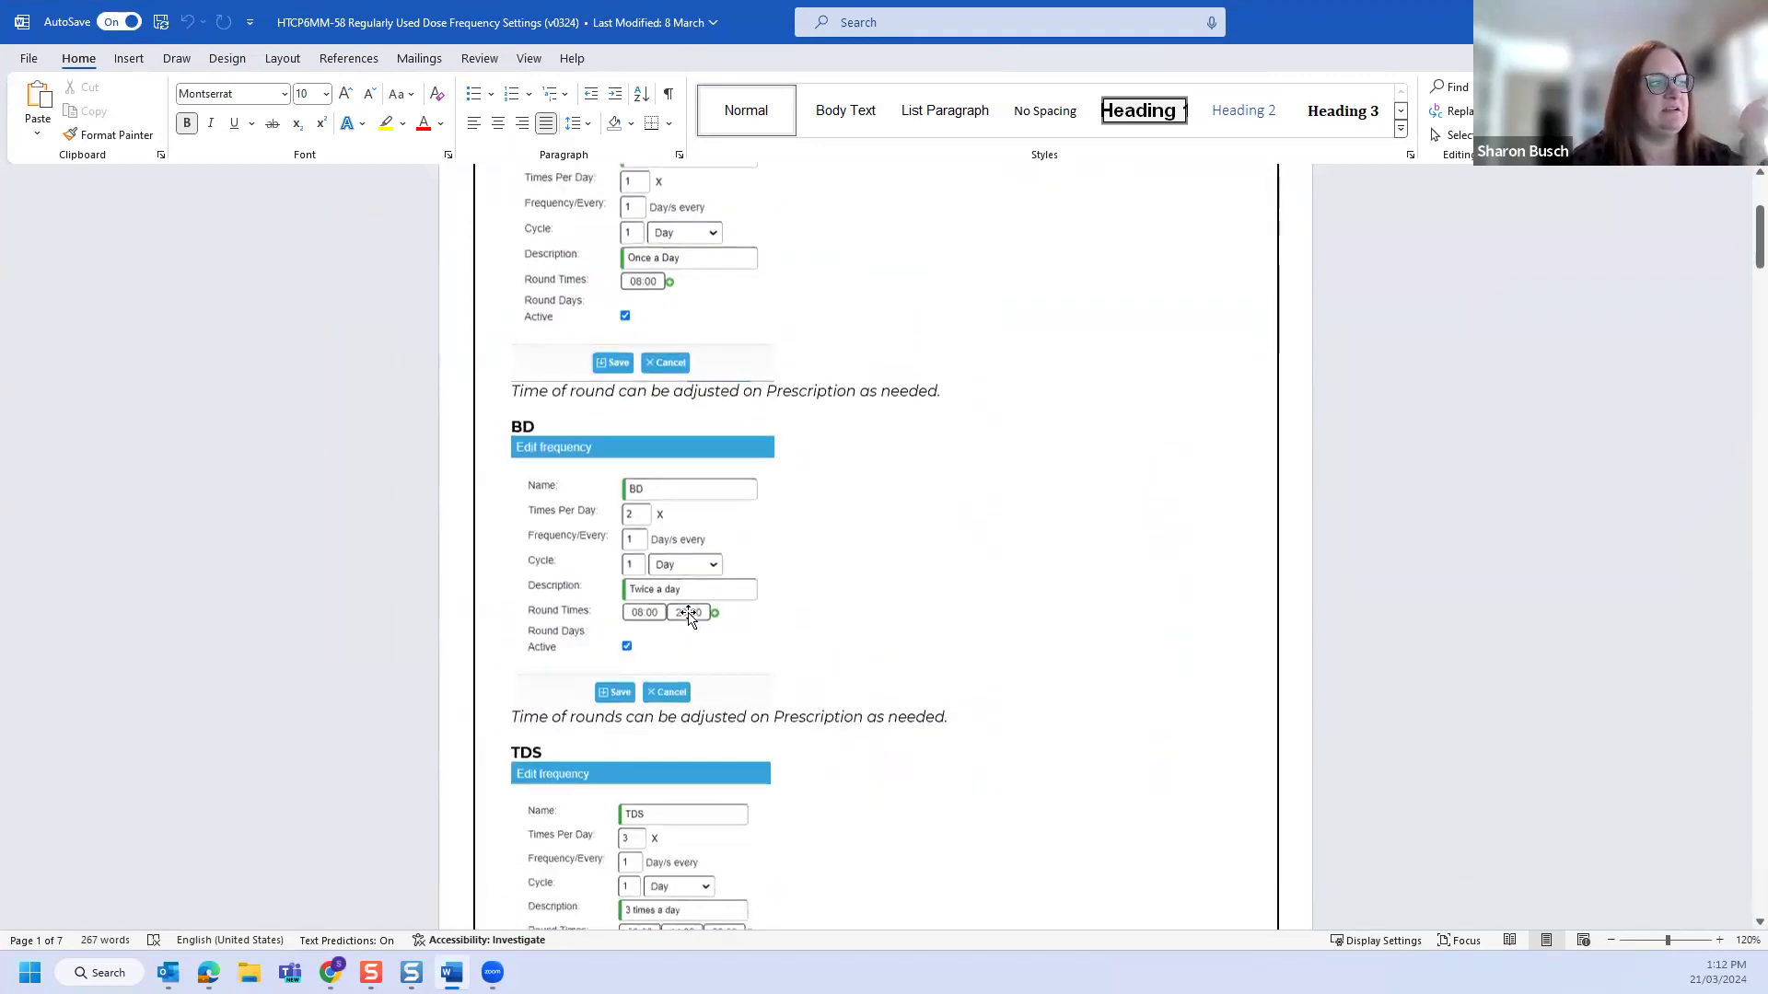
scroll(682, 675, down, 7)
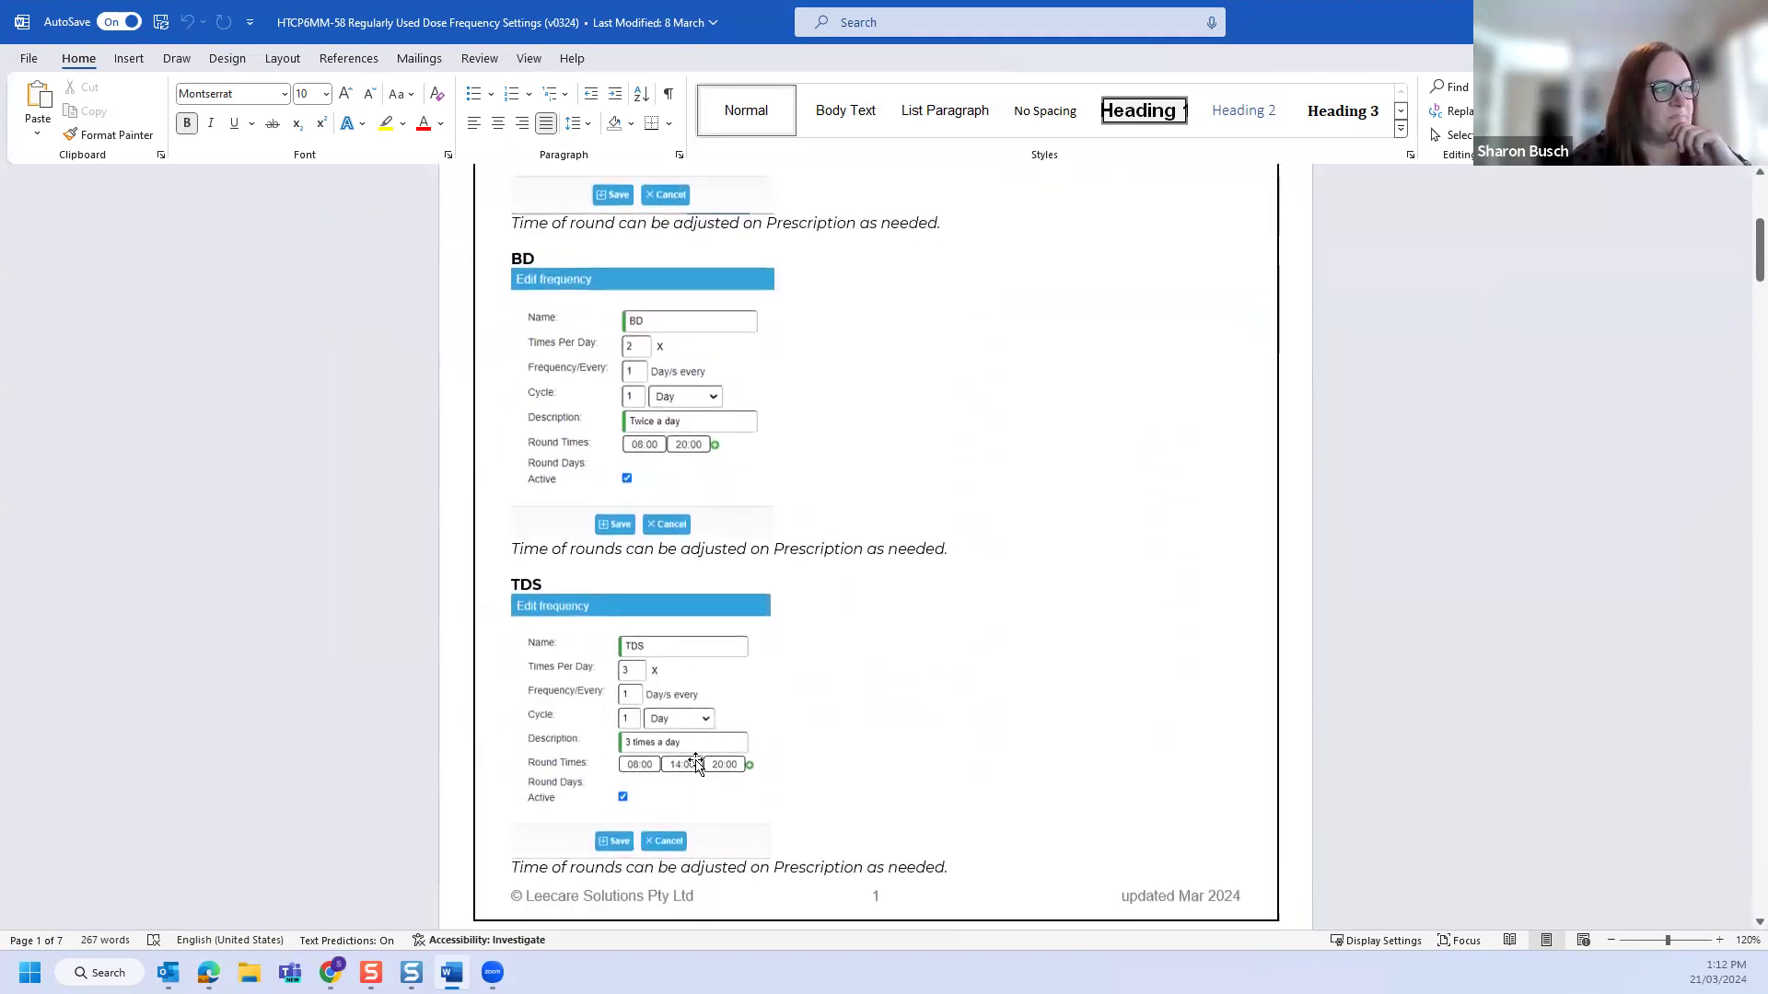
scroll(683, 727, down, 10)
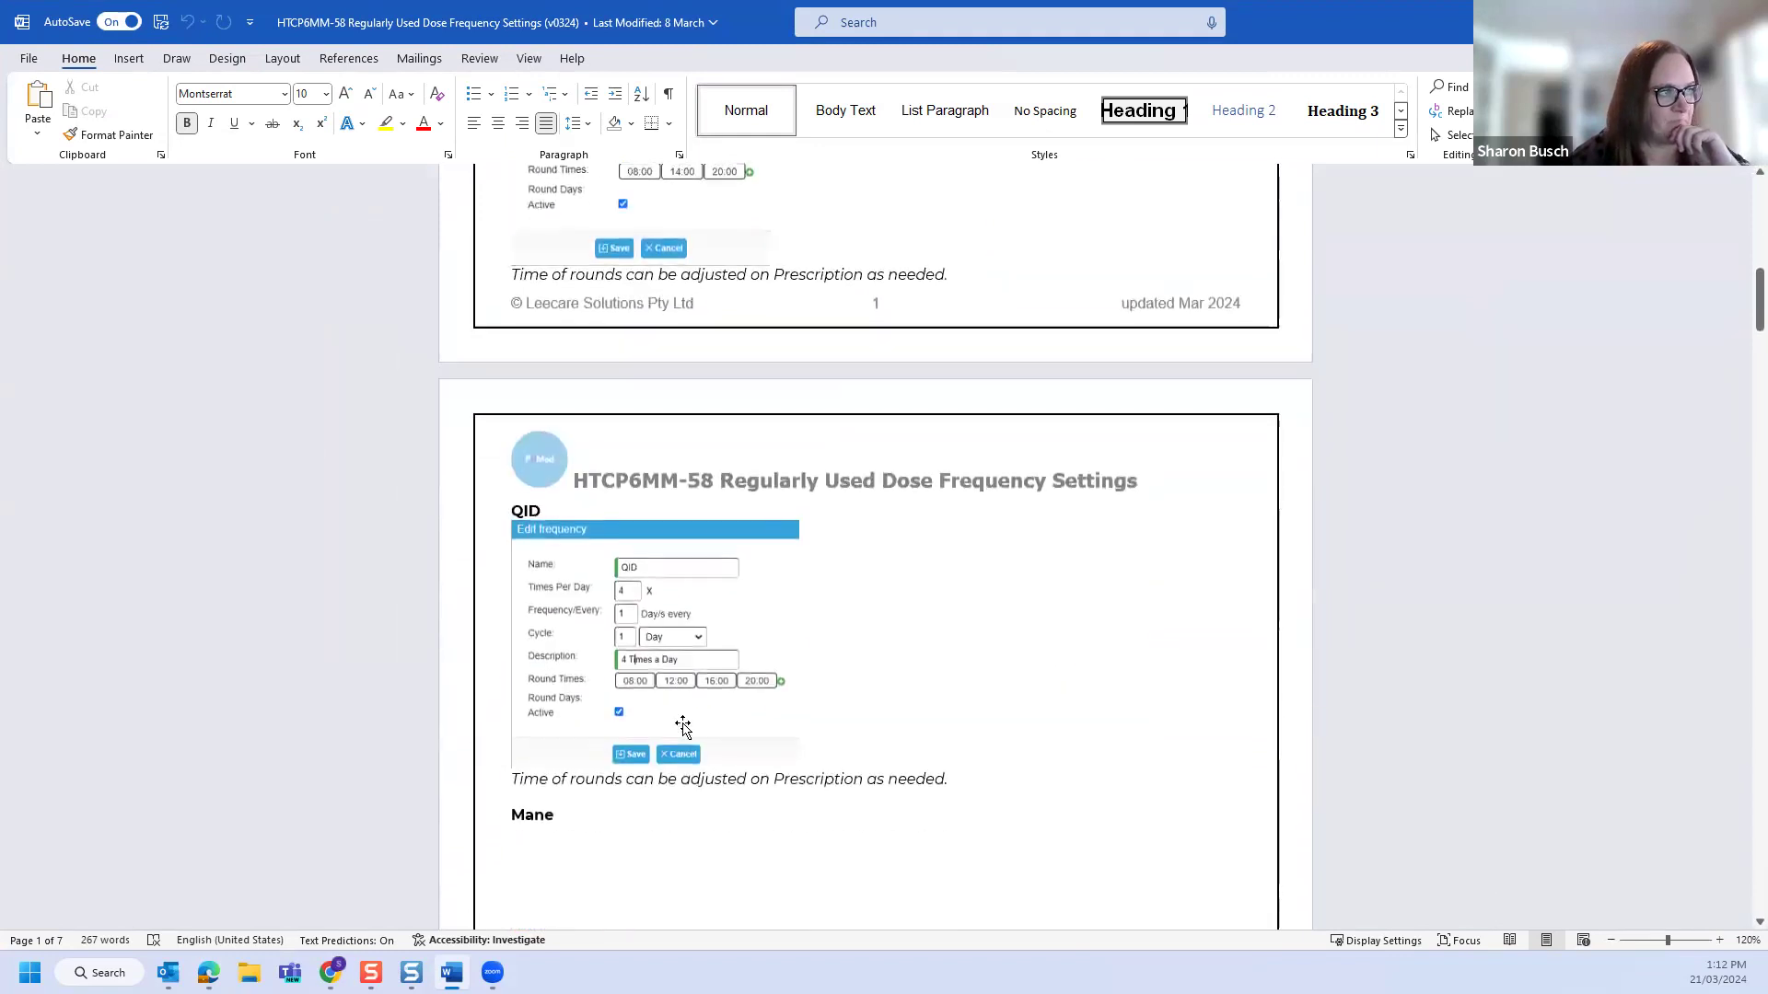
scroll(681, 728, down, 8)
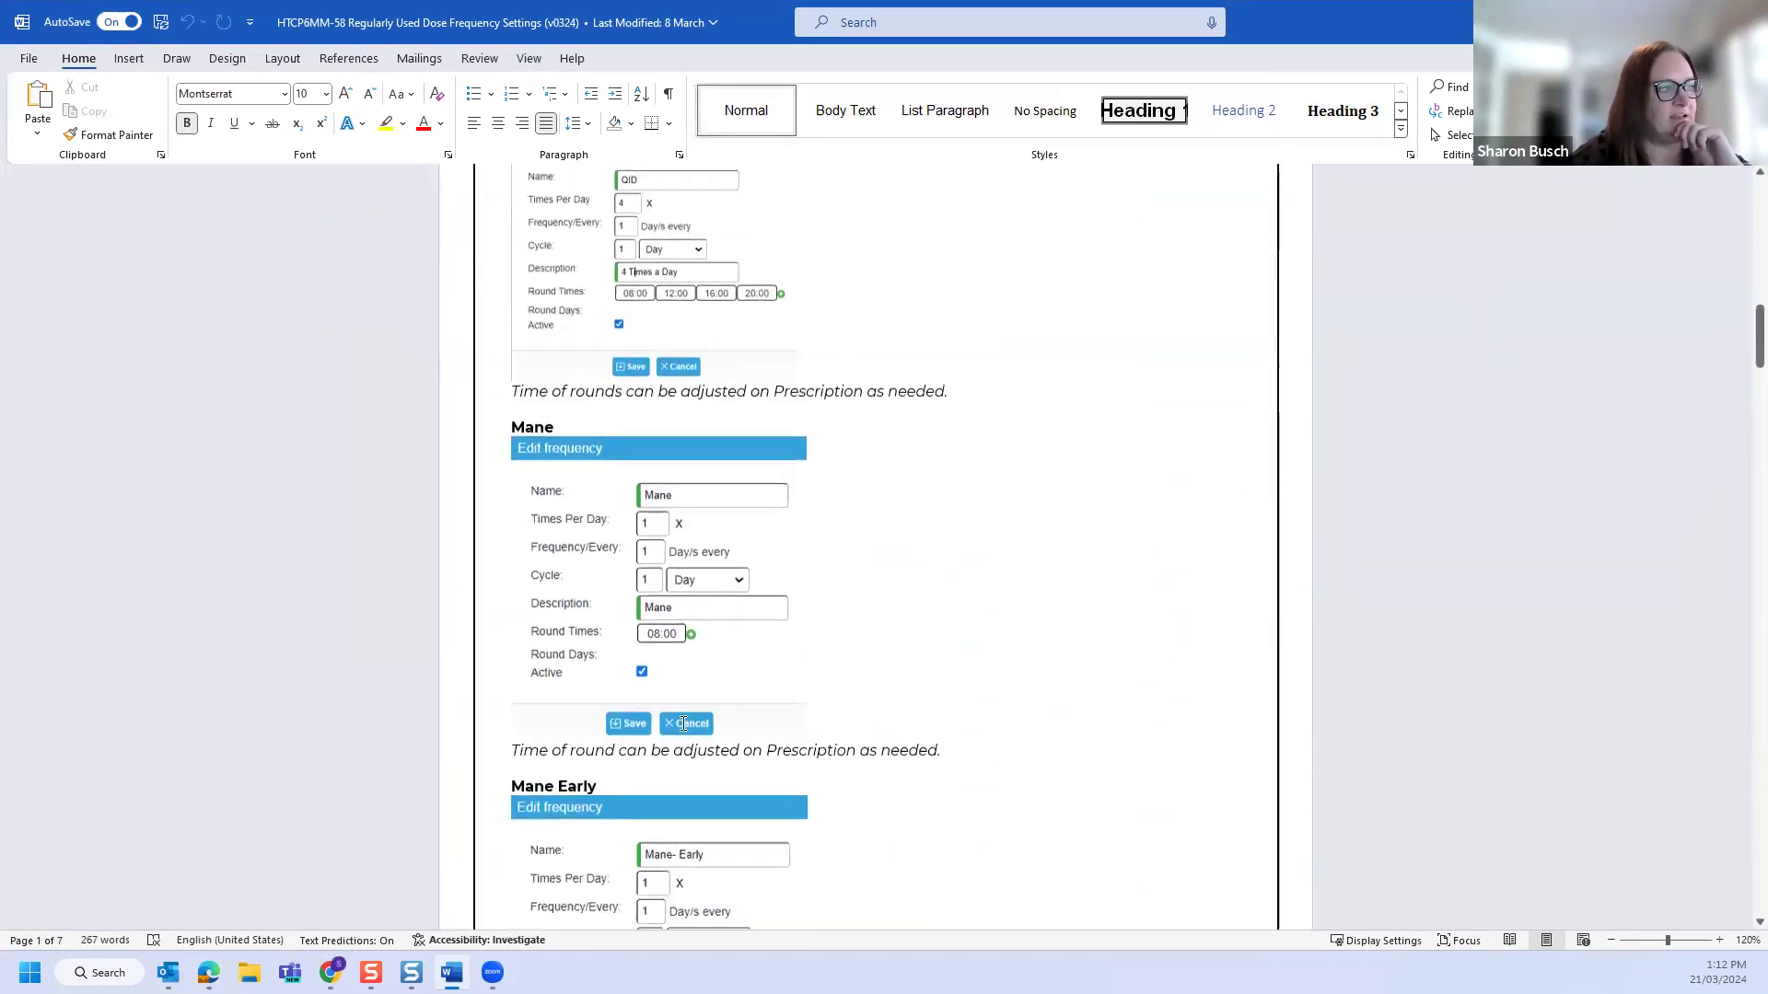
scroll(676, 722, down, 8)
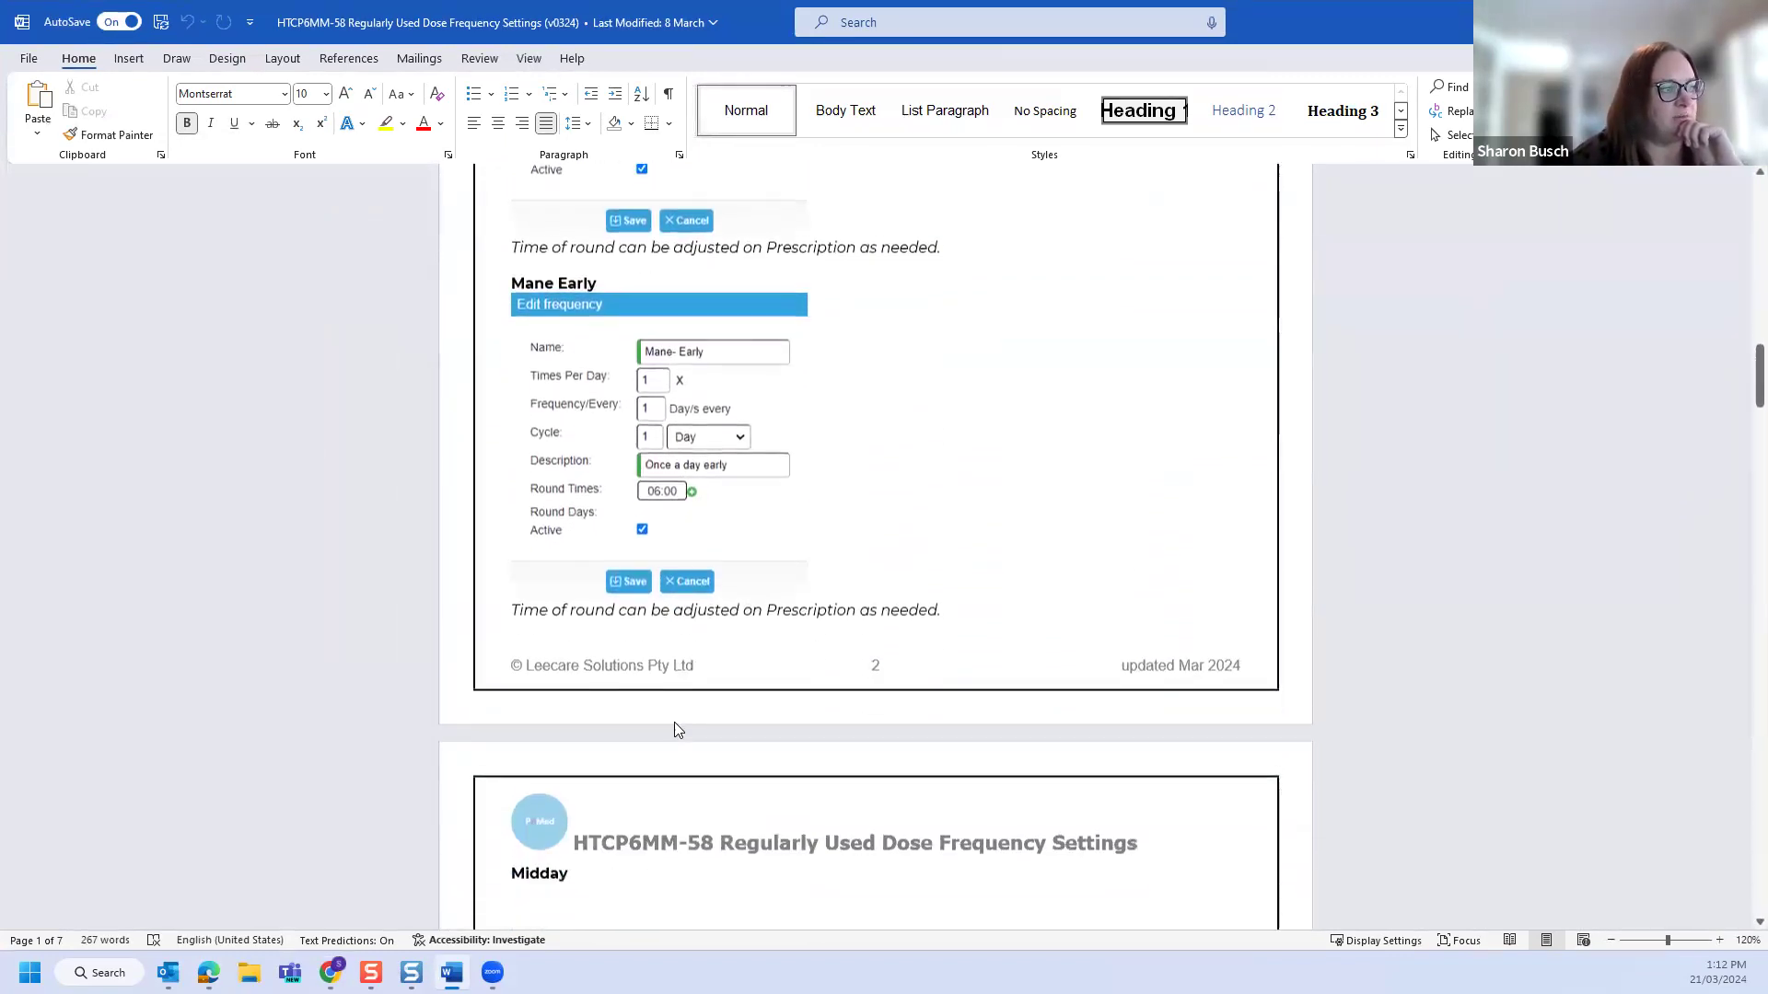
scroll(701, 730, down, 10)
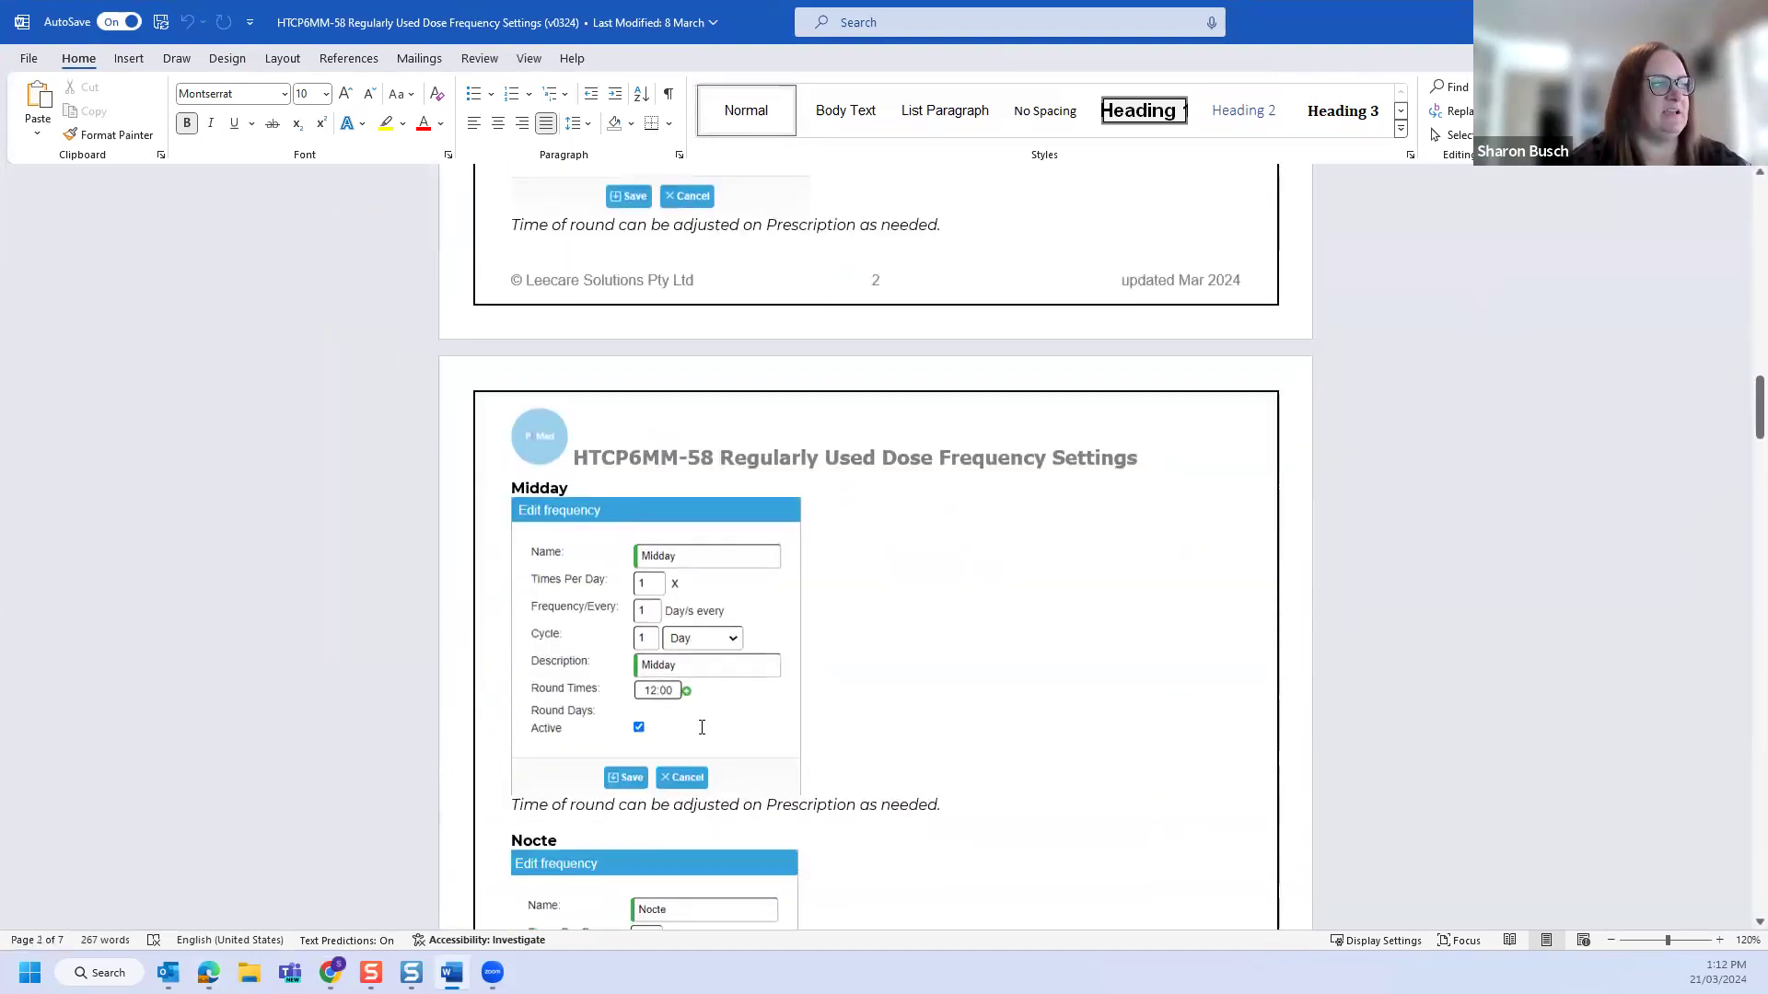
scroll(700, 730, down, 8)
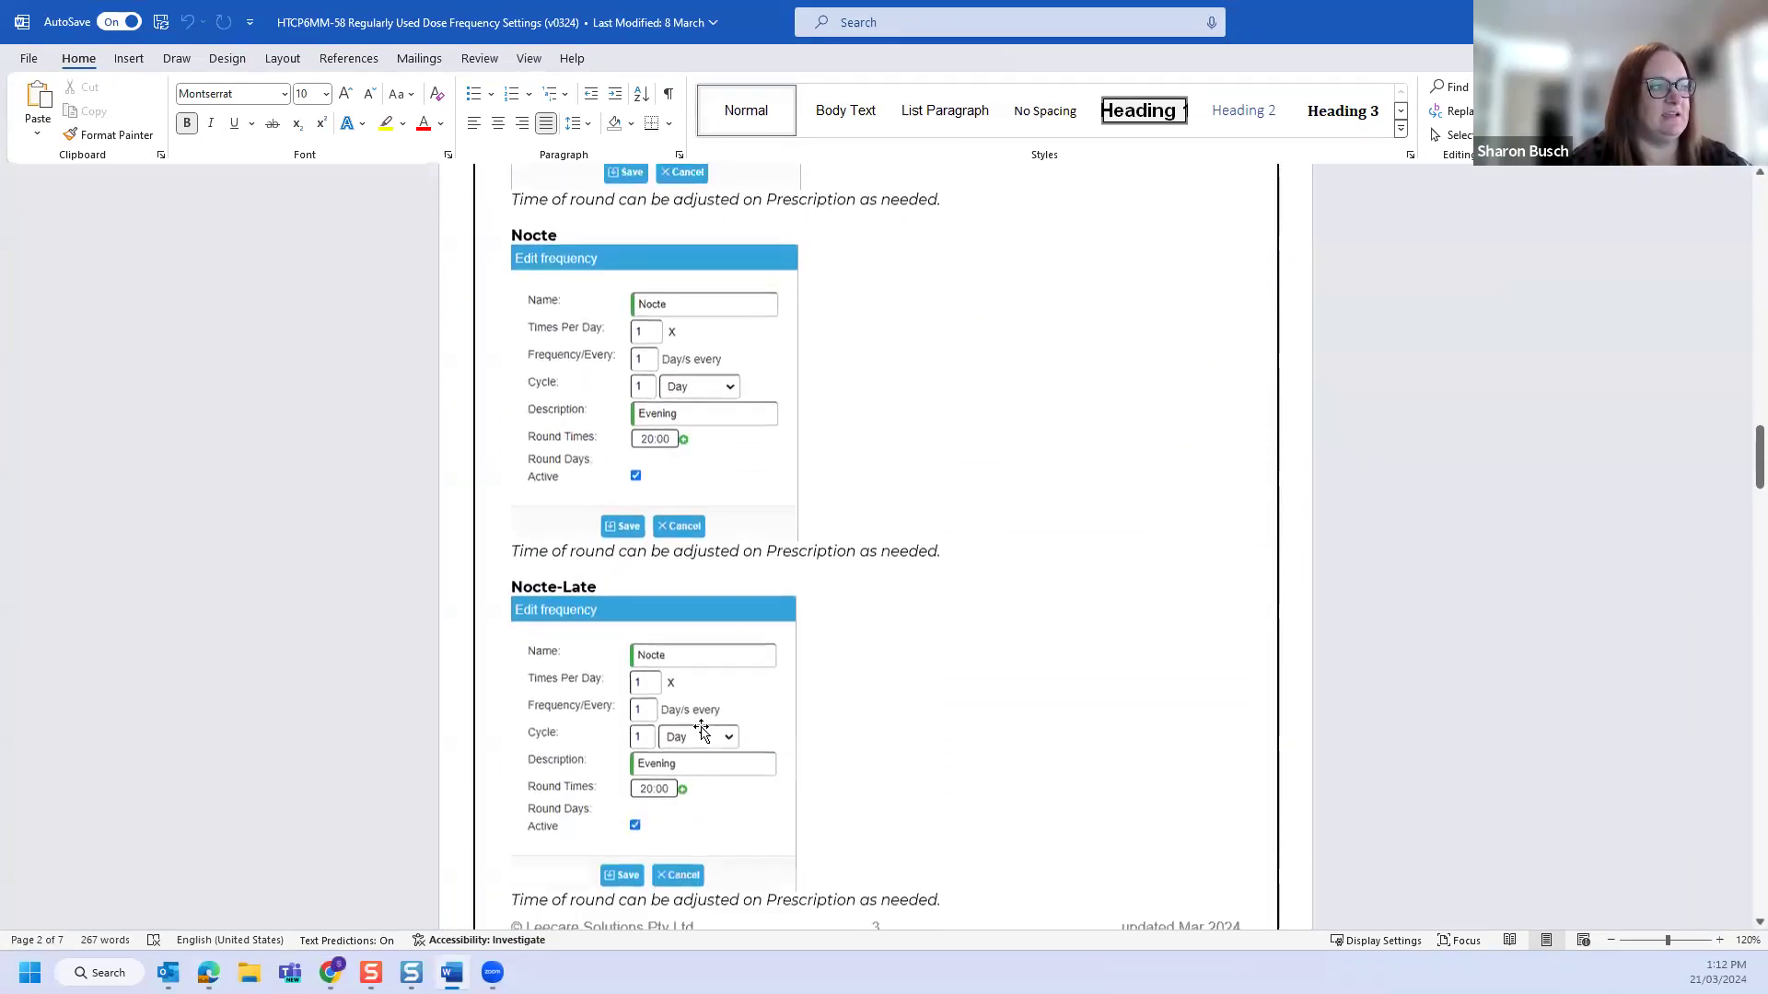
Step: Examine the example settings for Weekly, Alternate Days, Twice a Week, 3 Times a Week, Fortnightly and Monthly frequencies
scroll(700, 732, down, 6)
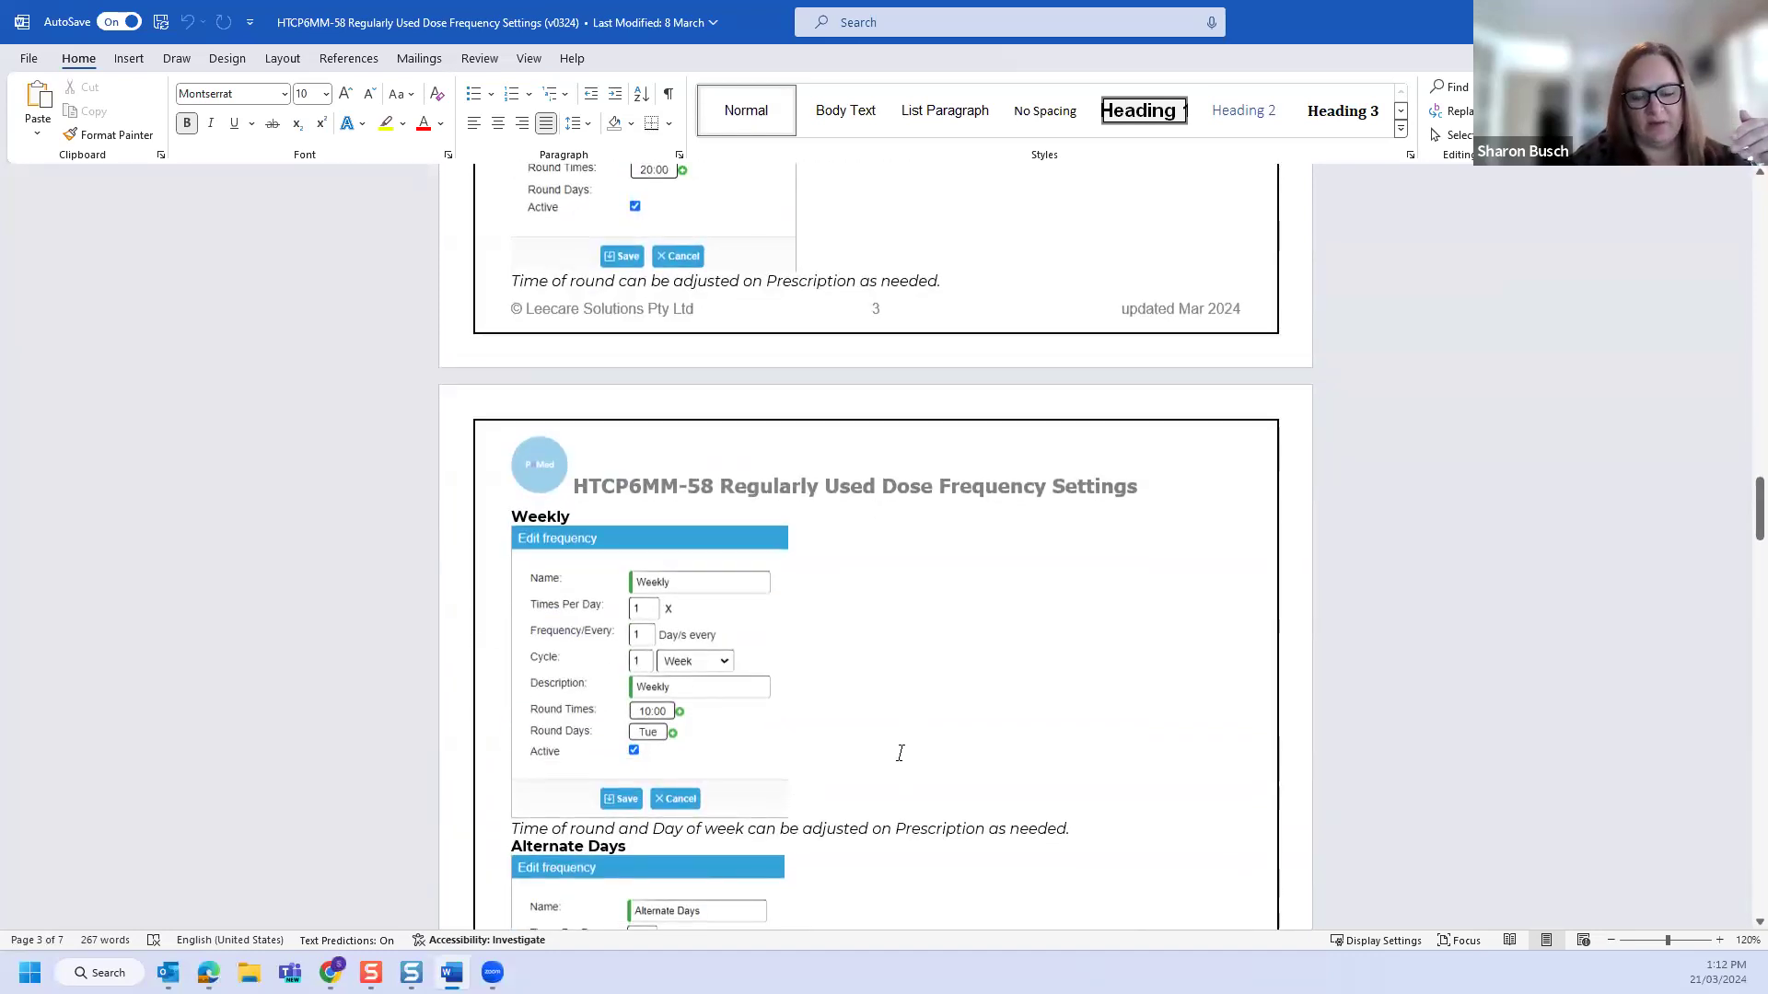
scroll(702, 710, up, 1)
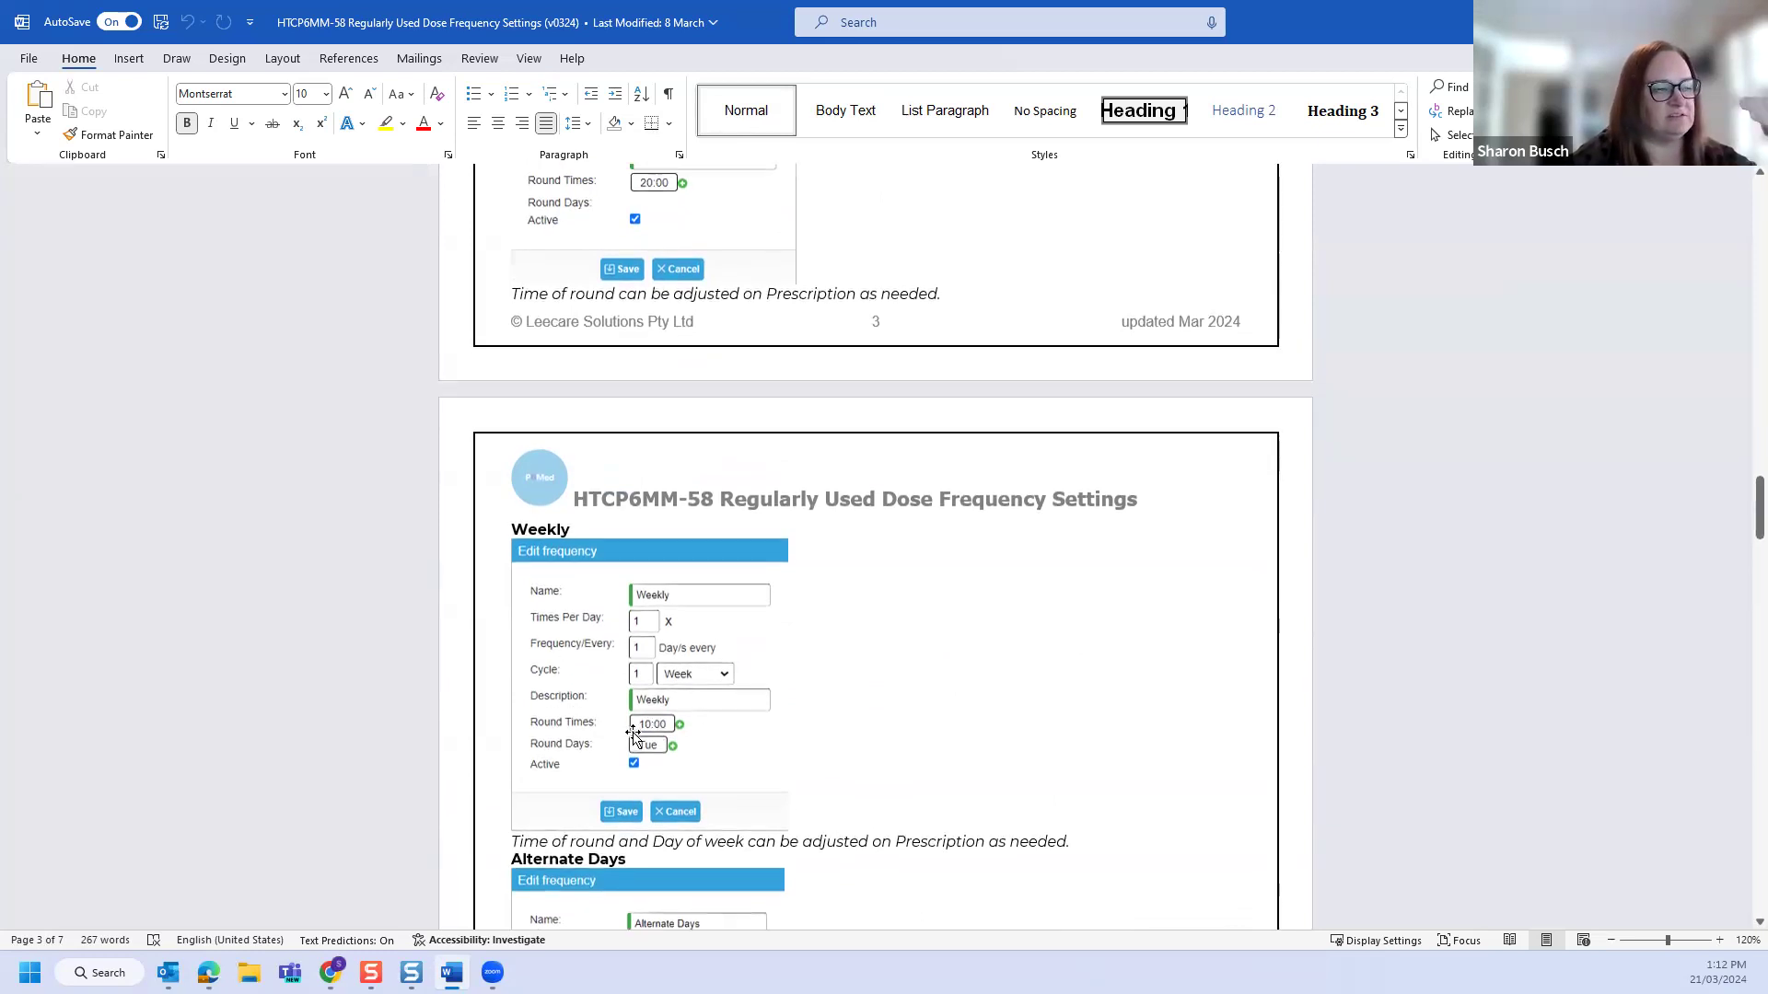
scroll(635, 732, down, 2)
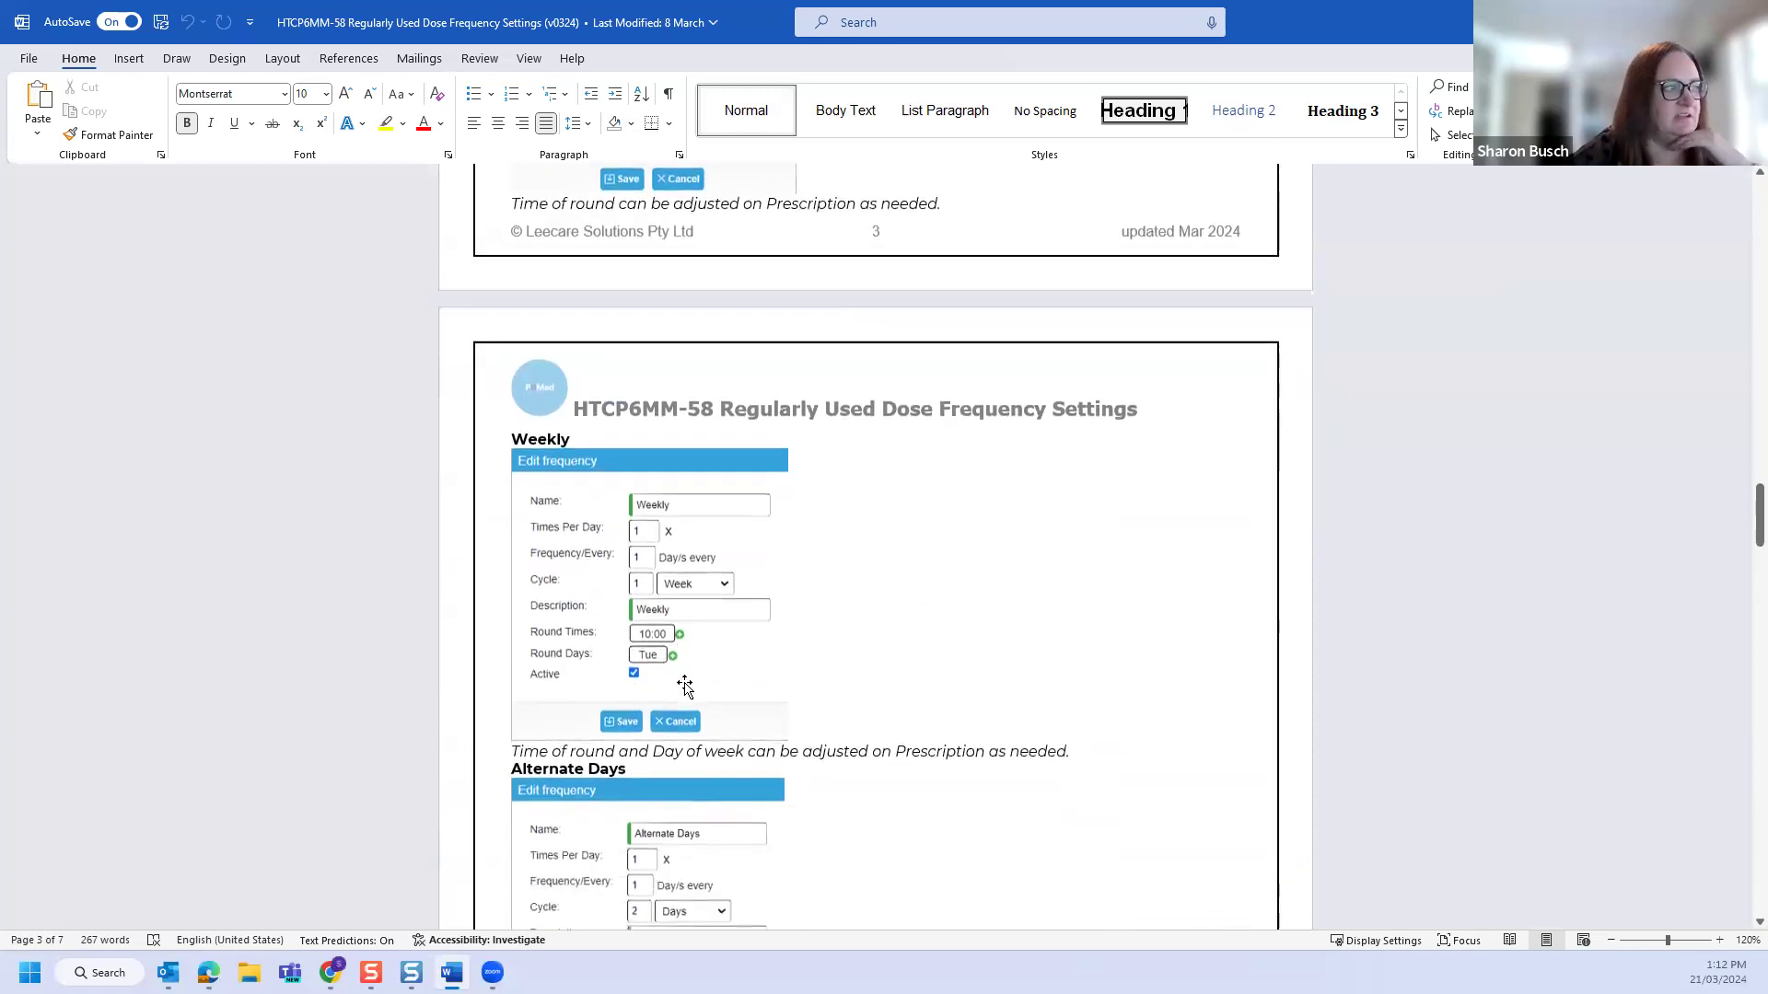
scroll(685, 692, down, 5)
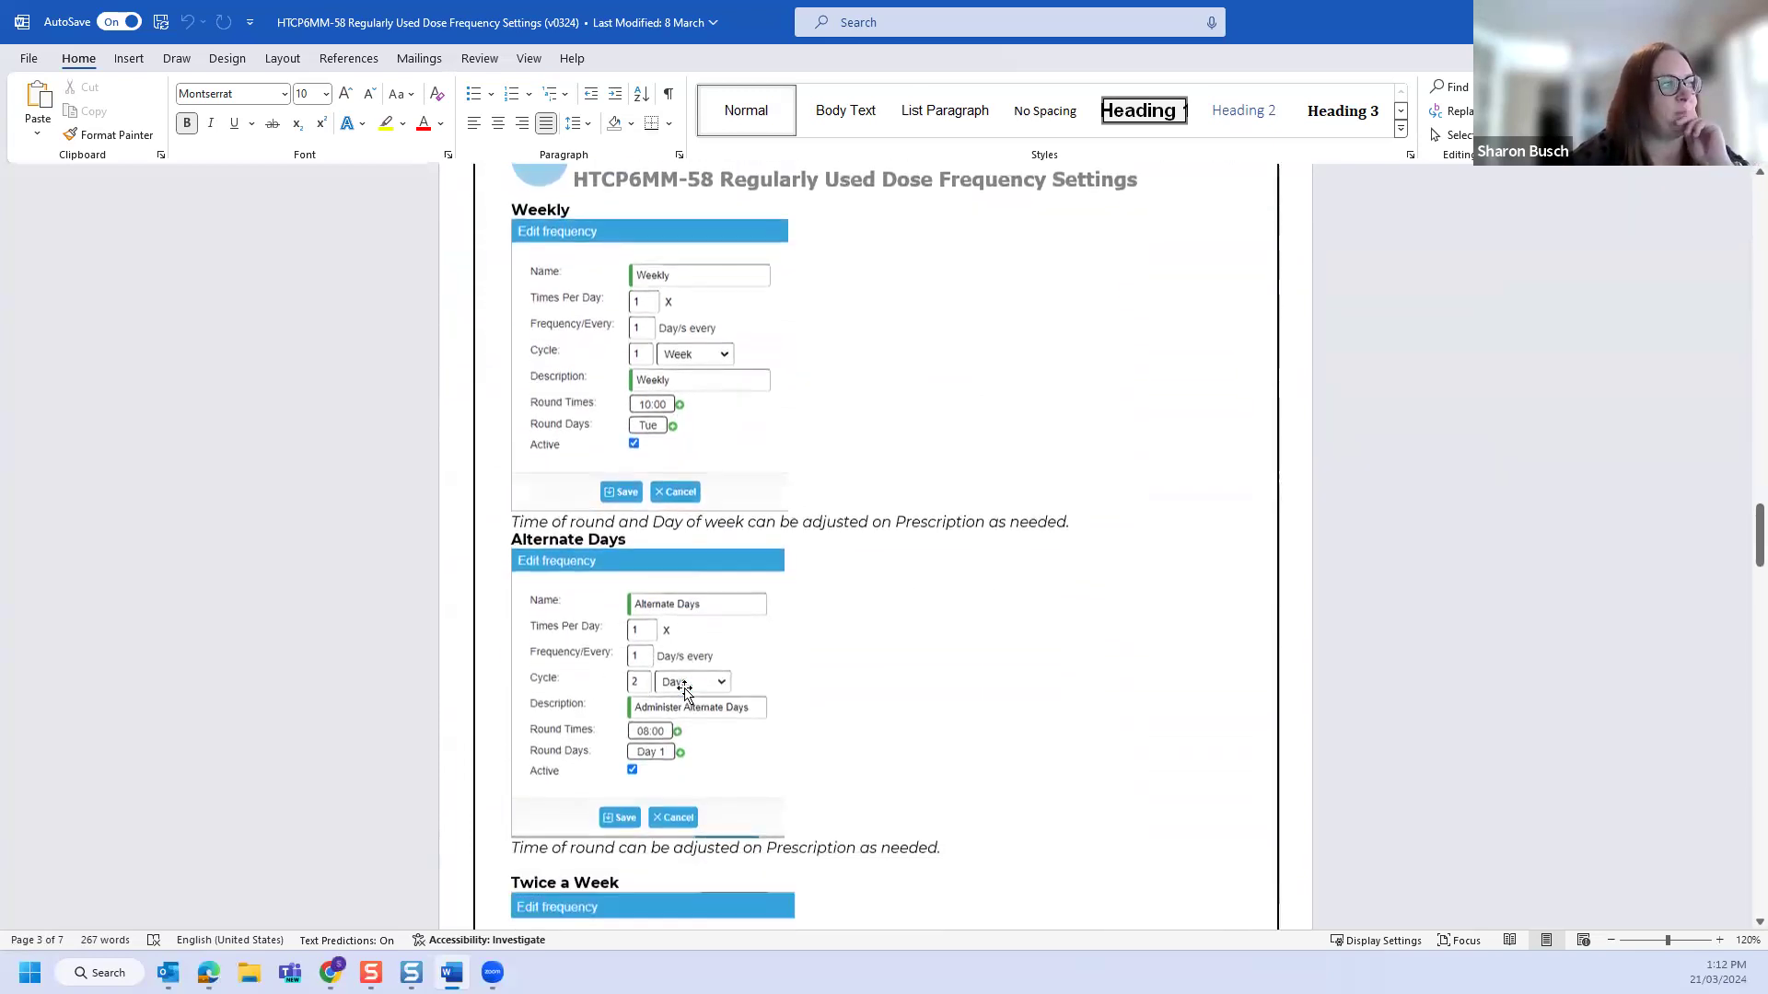
scroll(698, 730, down, 8)
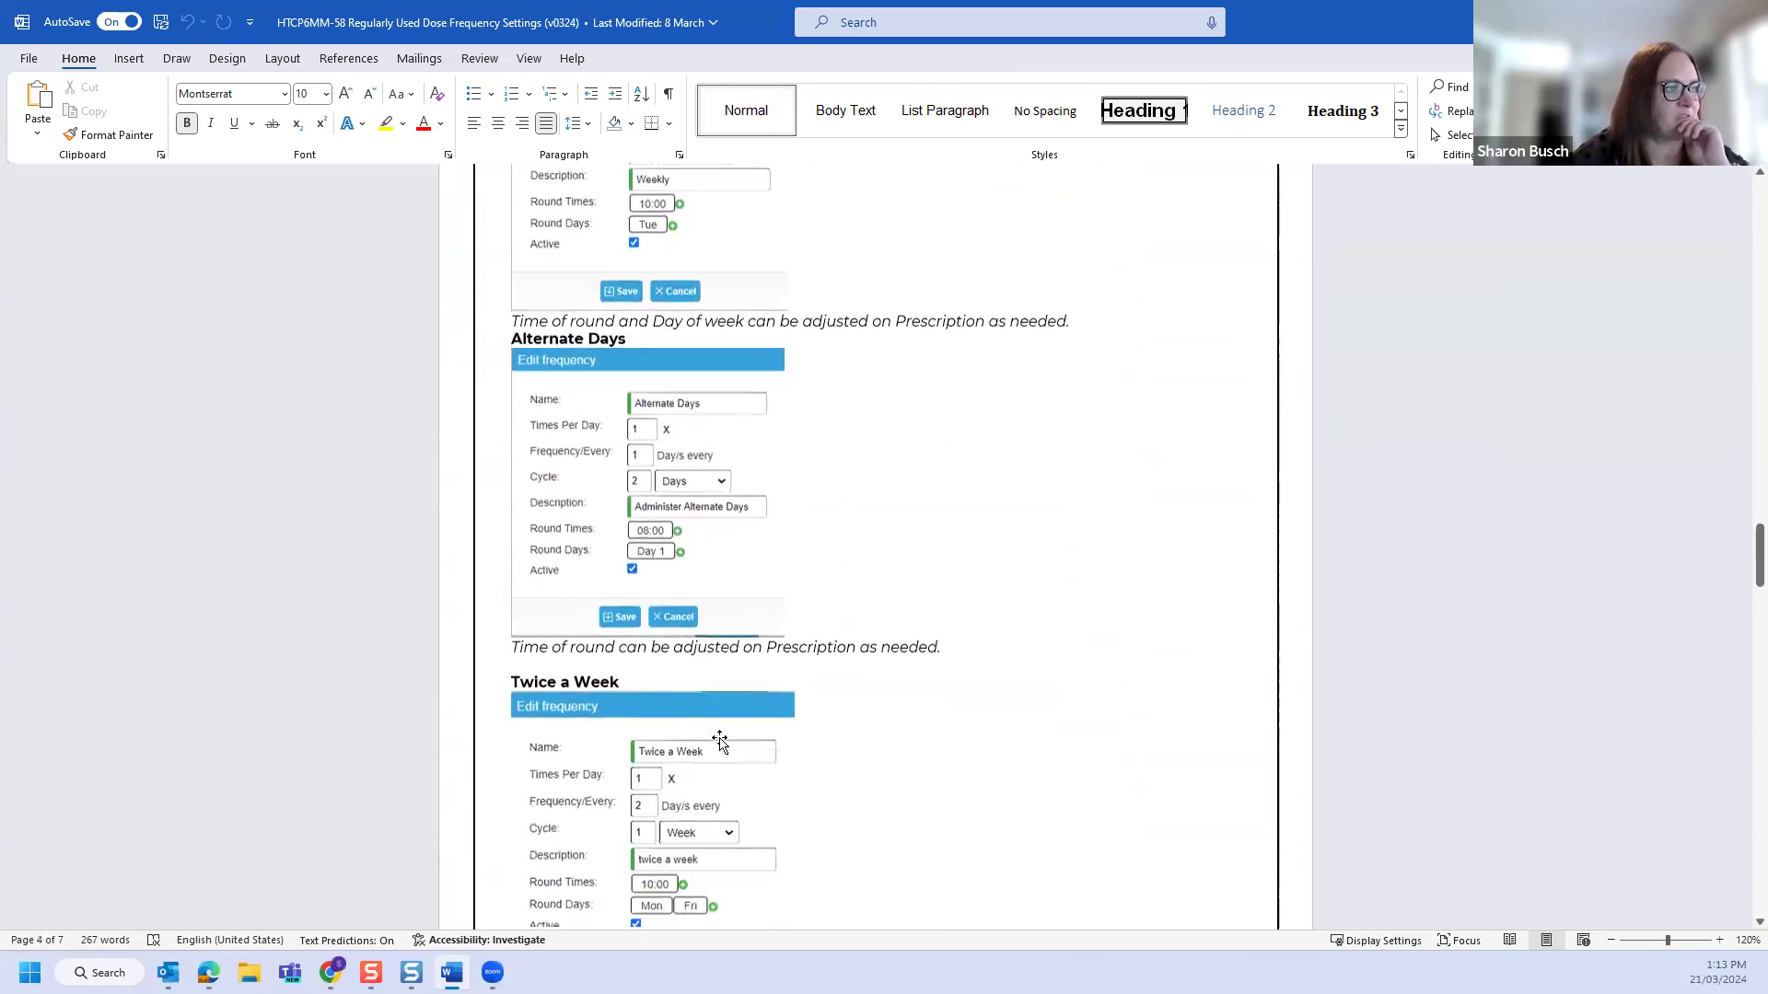
scroll(719, 740, down, 15)
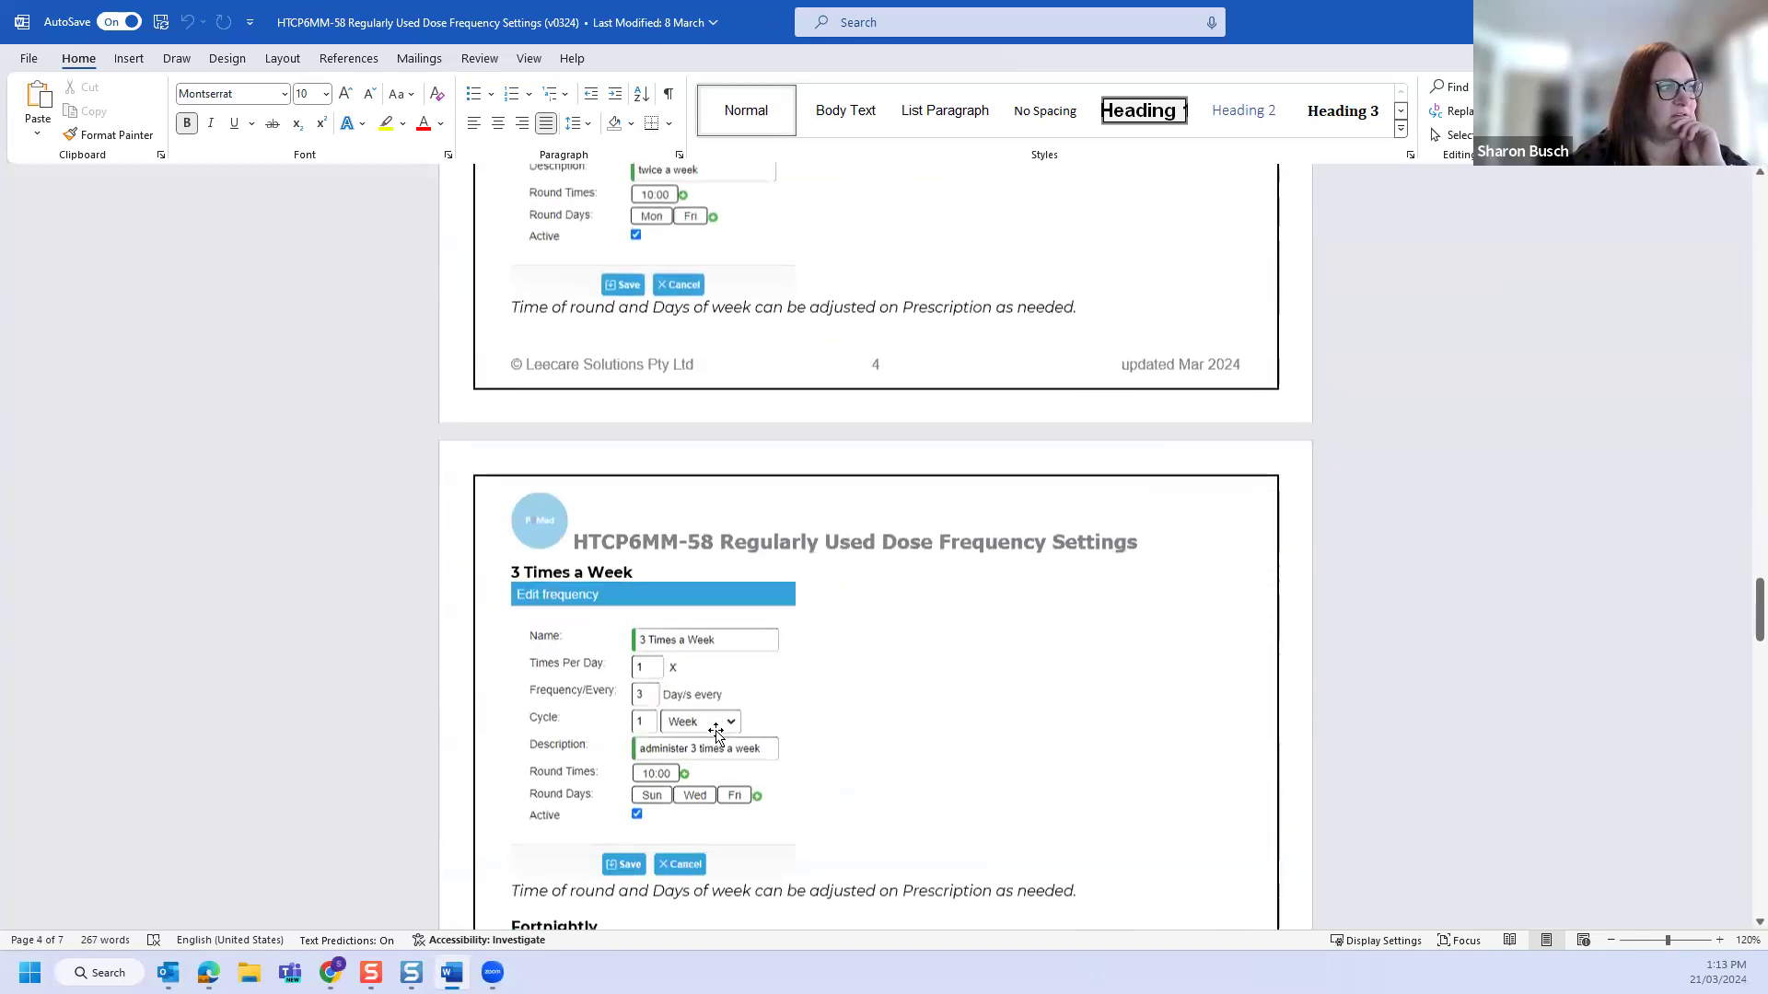
scroll(718, 722, down, 11)
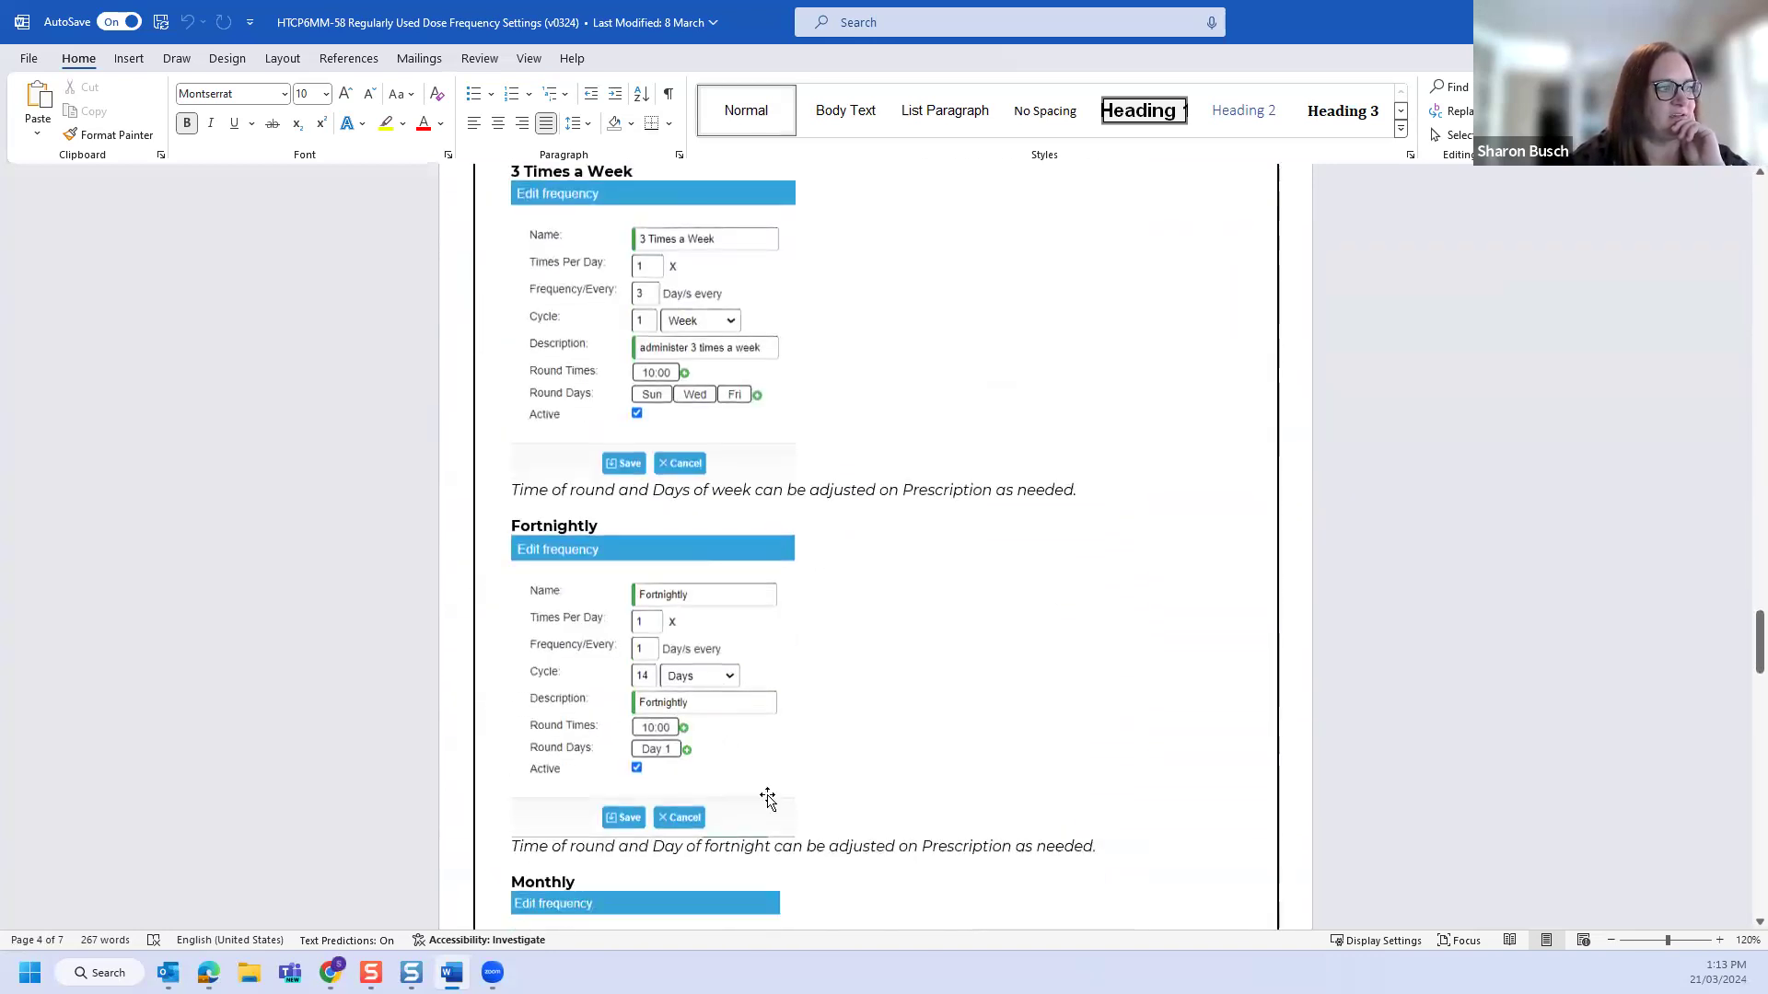
scroll(672, 729, down, 15)
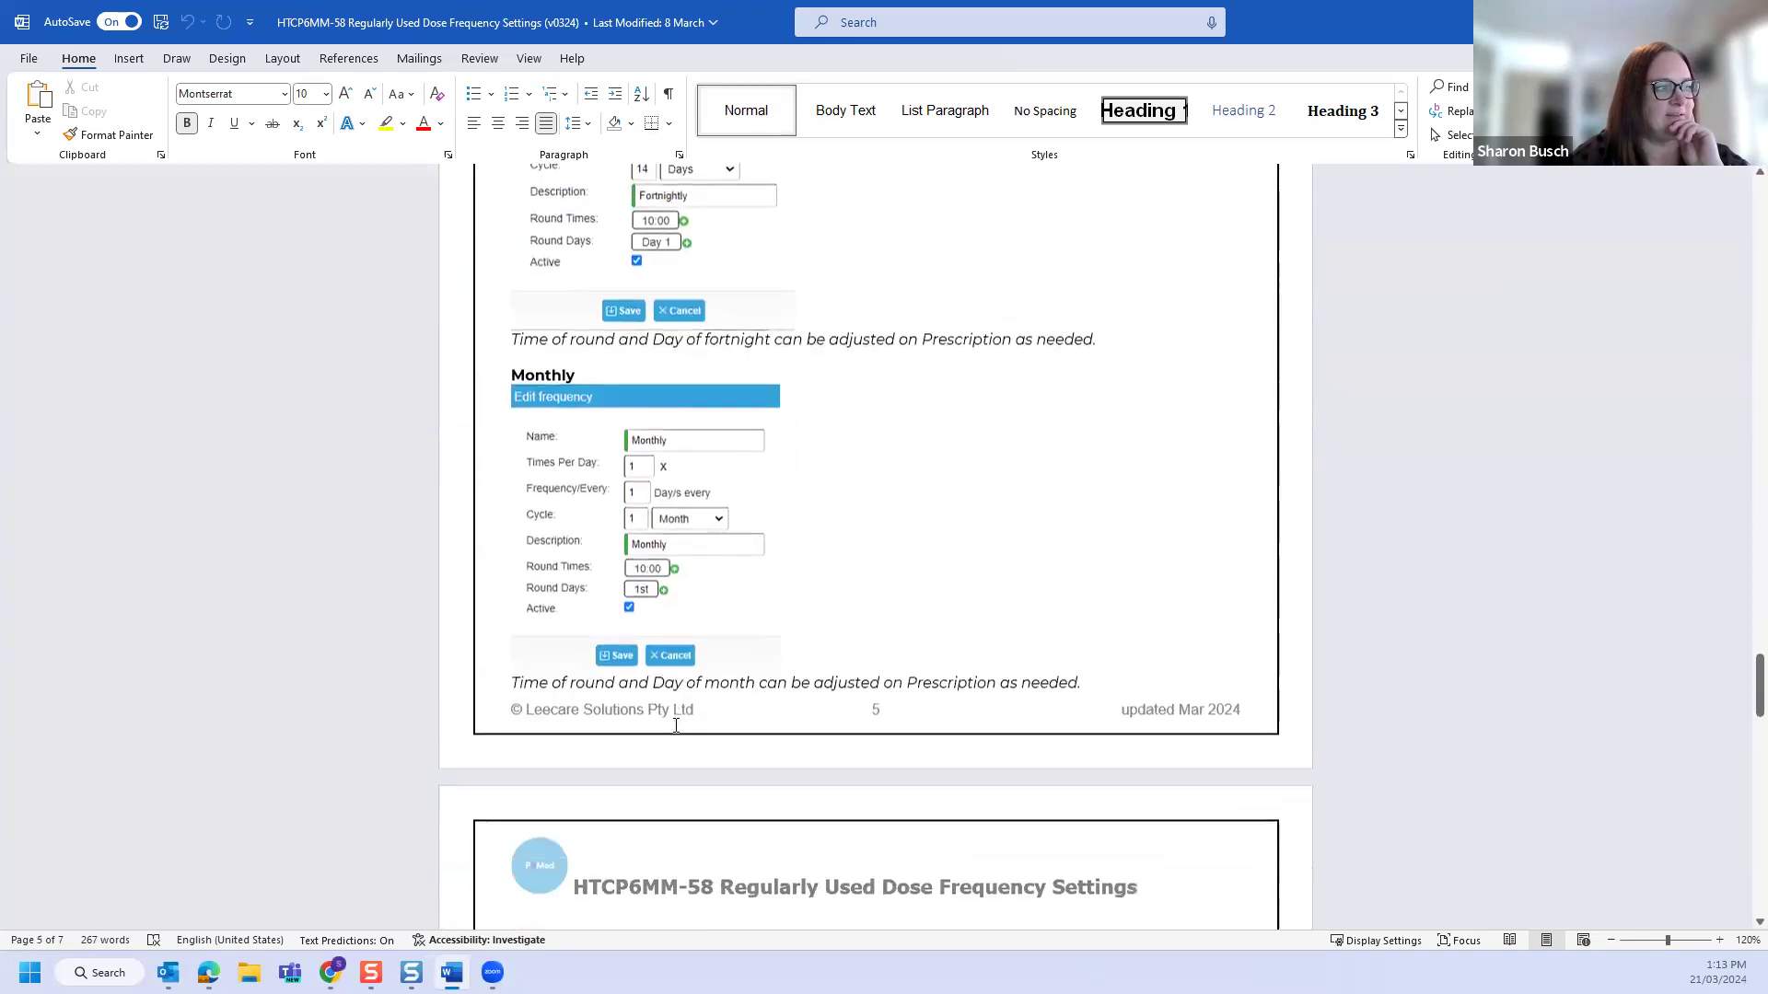
Step: Examine the 3 Monthly, 6 Monthly and Hourly example settings on page 6 of the guide
scroll(674, 729, down, 8)
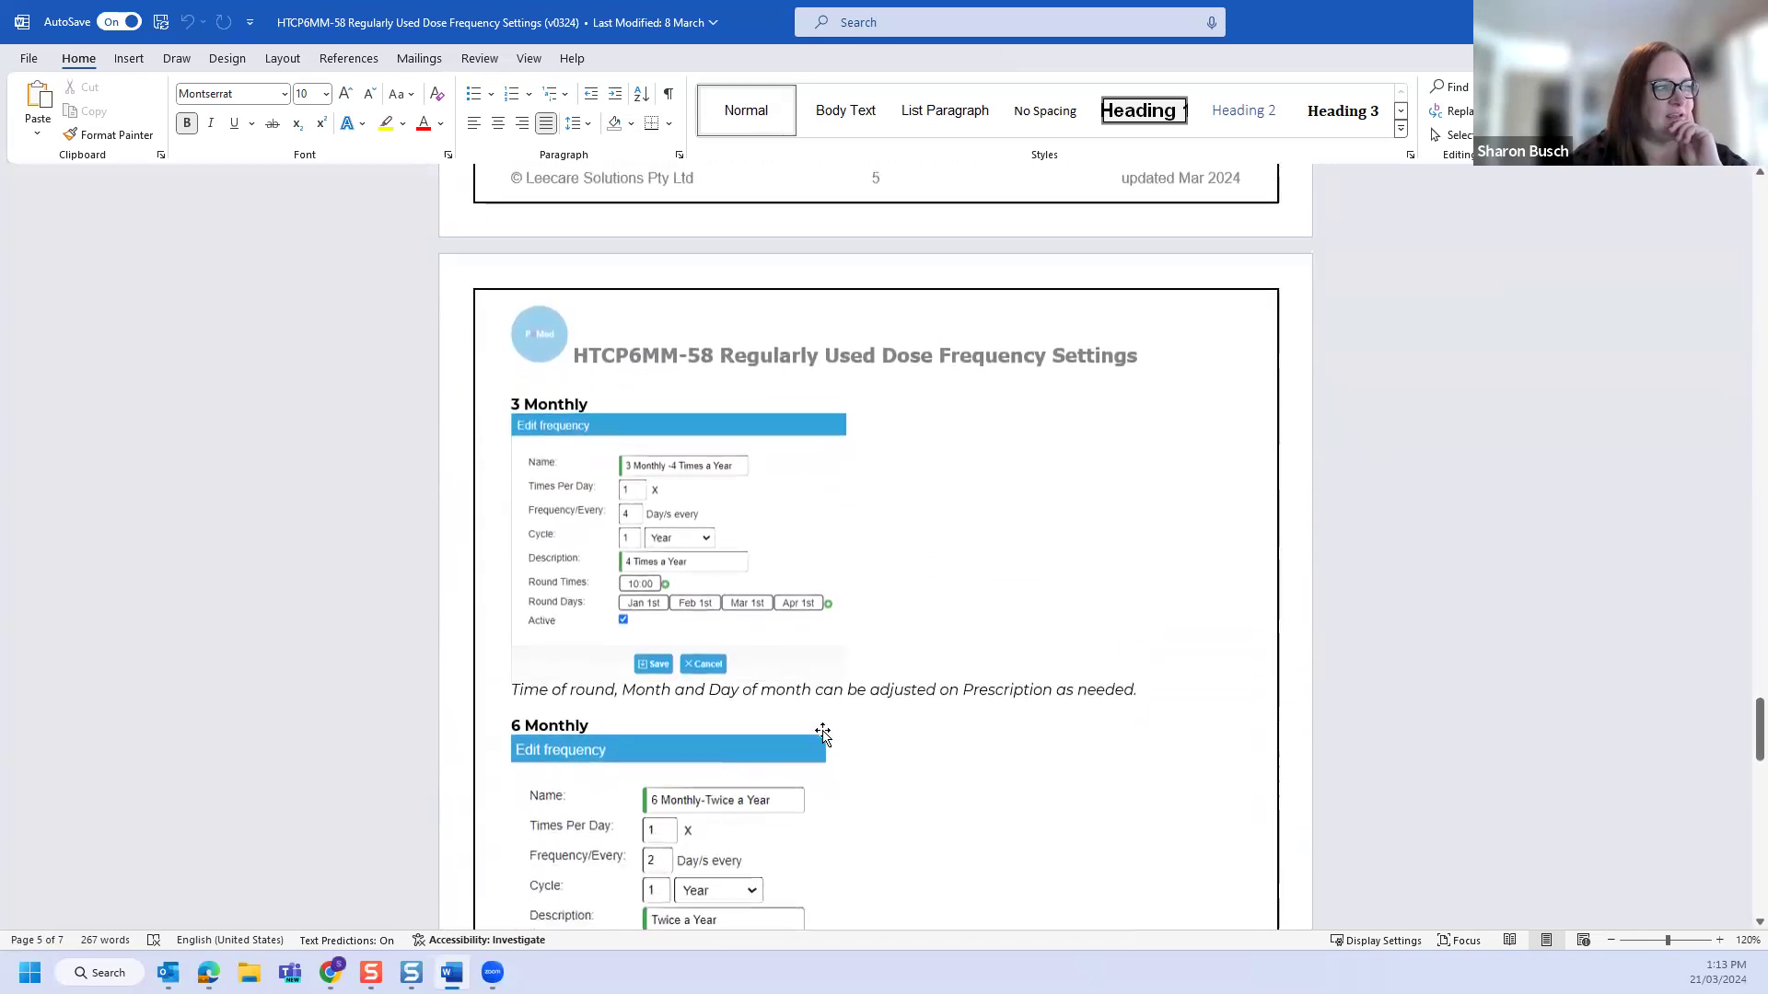
scroll(822, 734, down, 4)
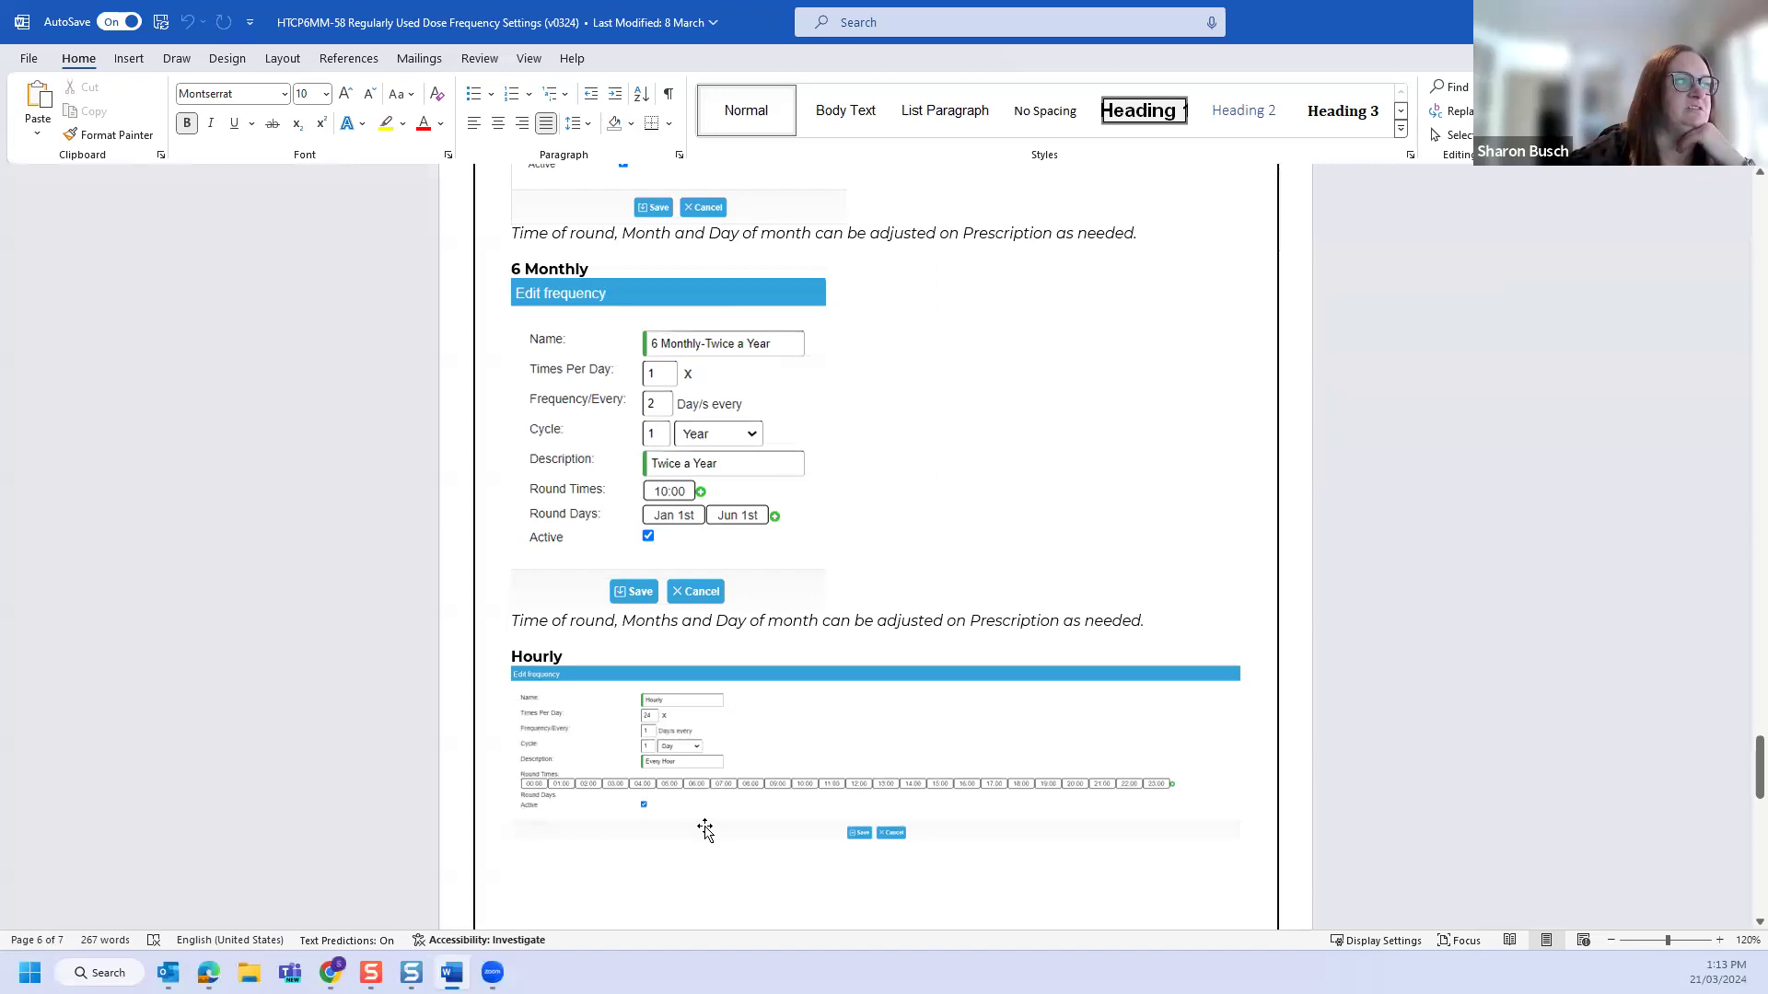
scroll(803, 718, down, 6)
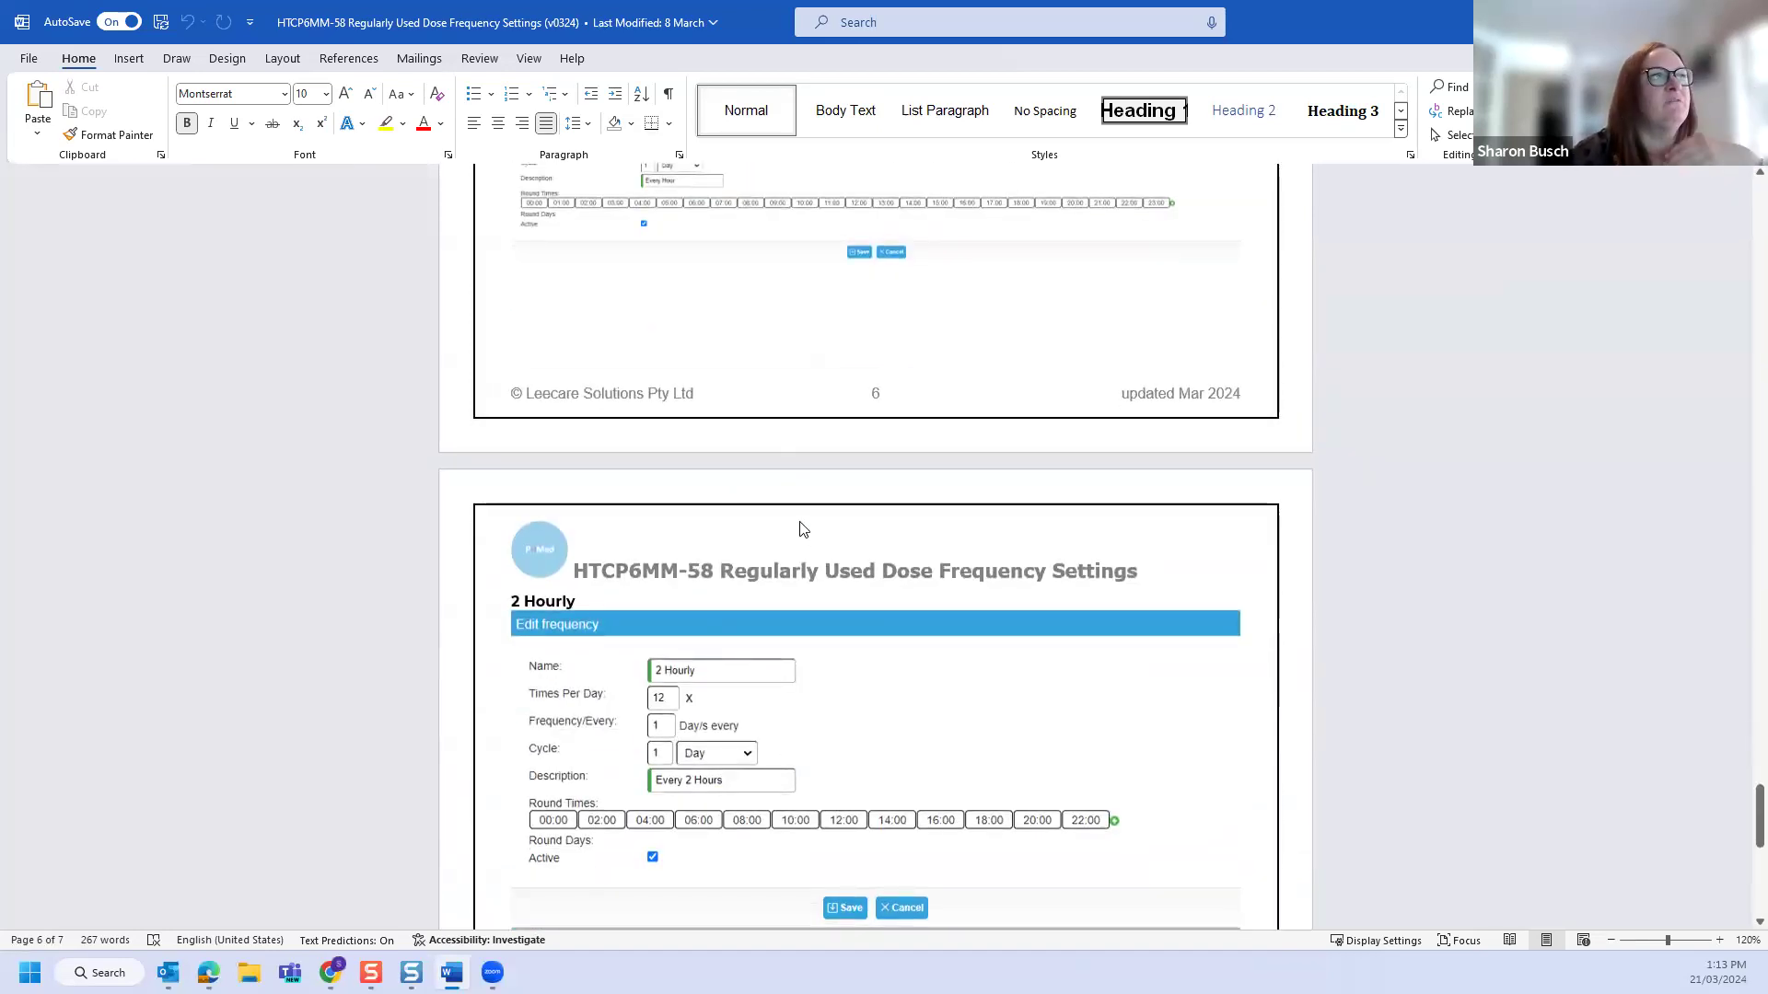
scroll(806, 529, up, 1)
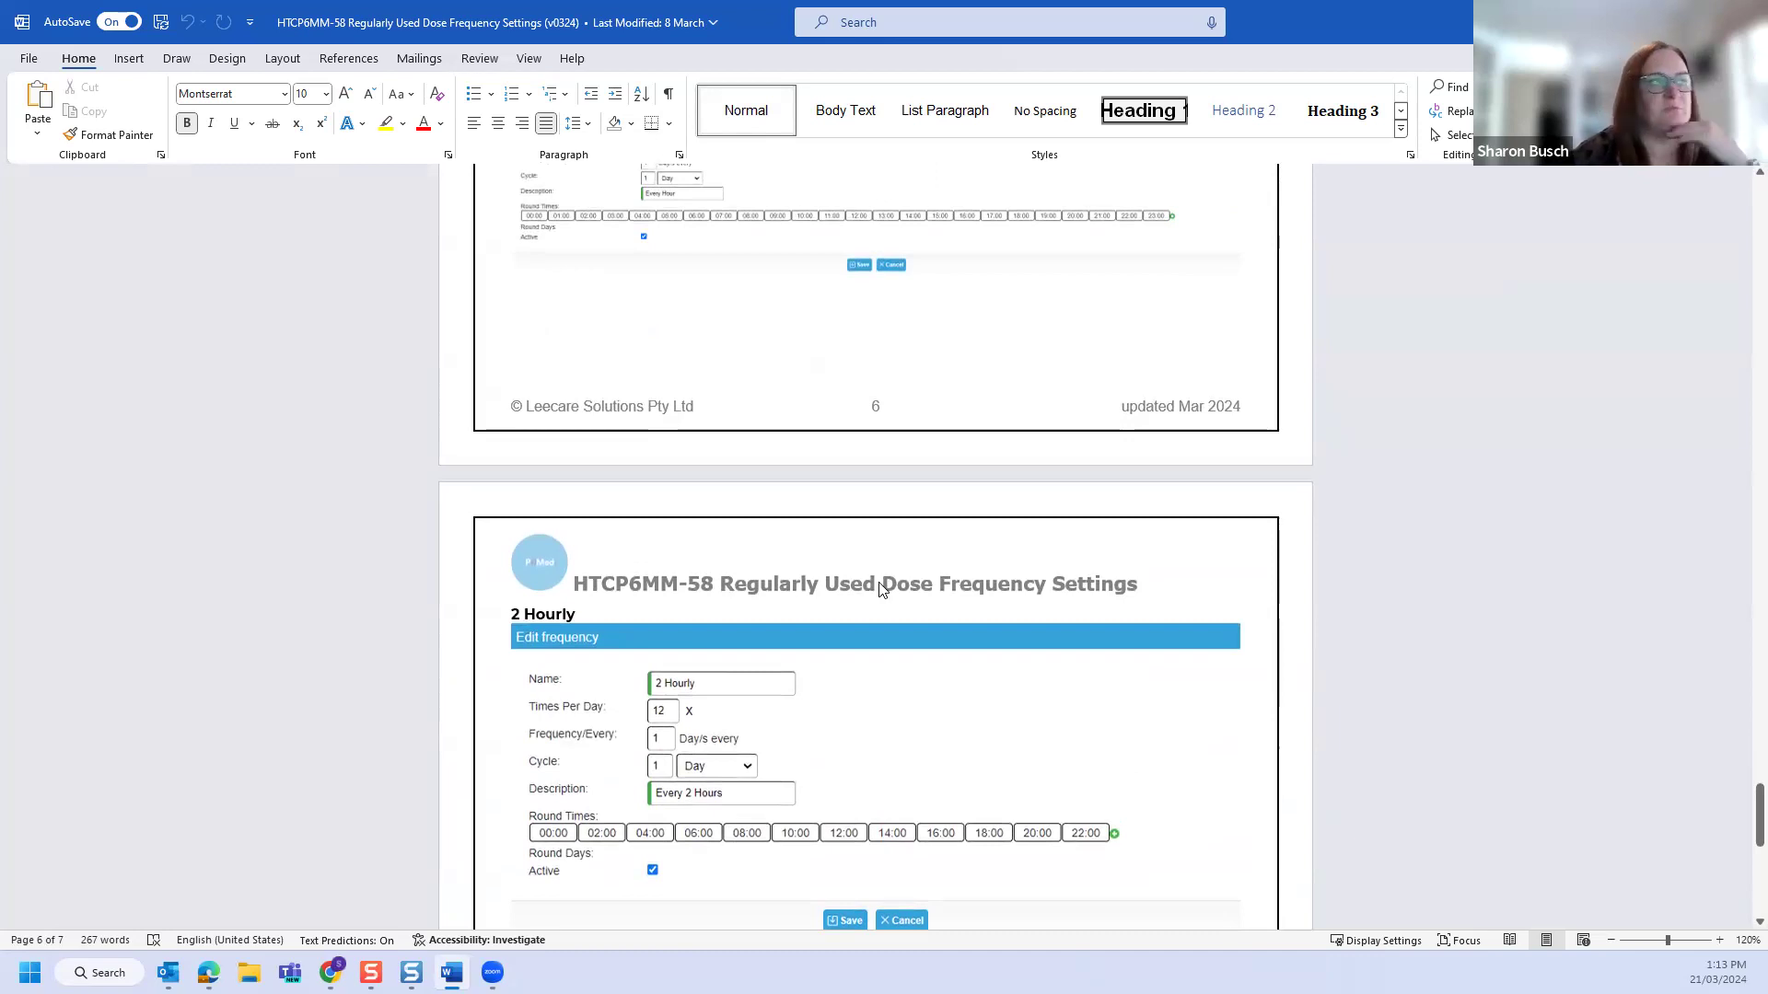
scroll(874, 566, up, 3)
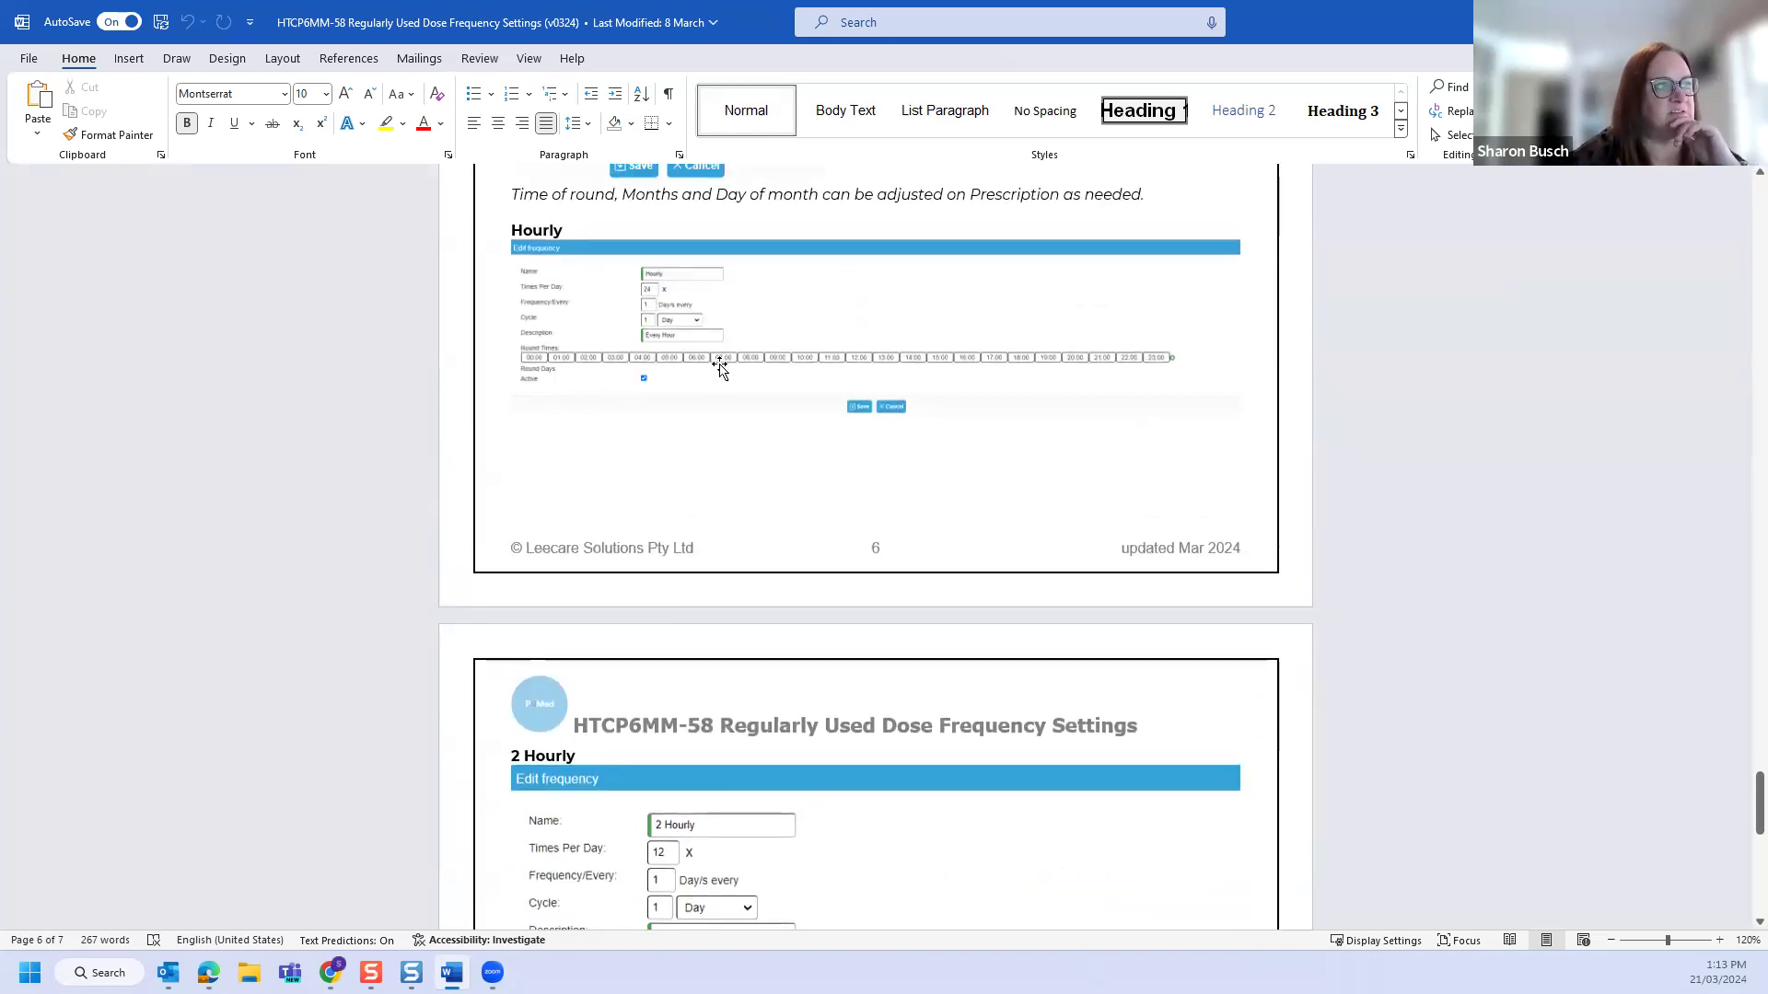
scroll(564, 458, up, 1)
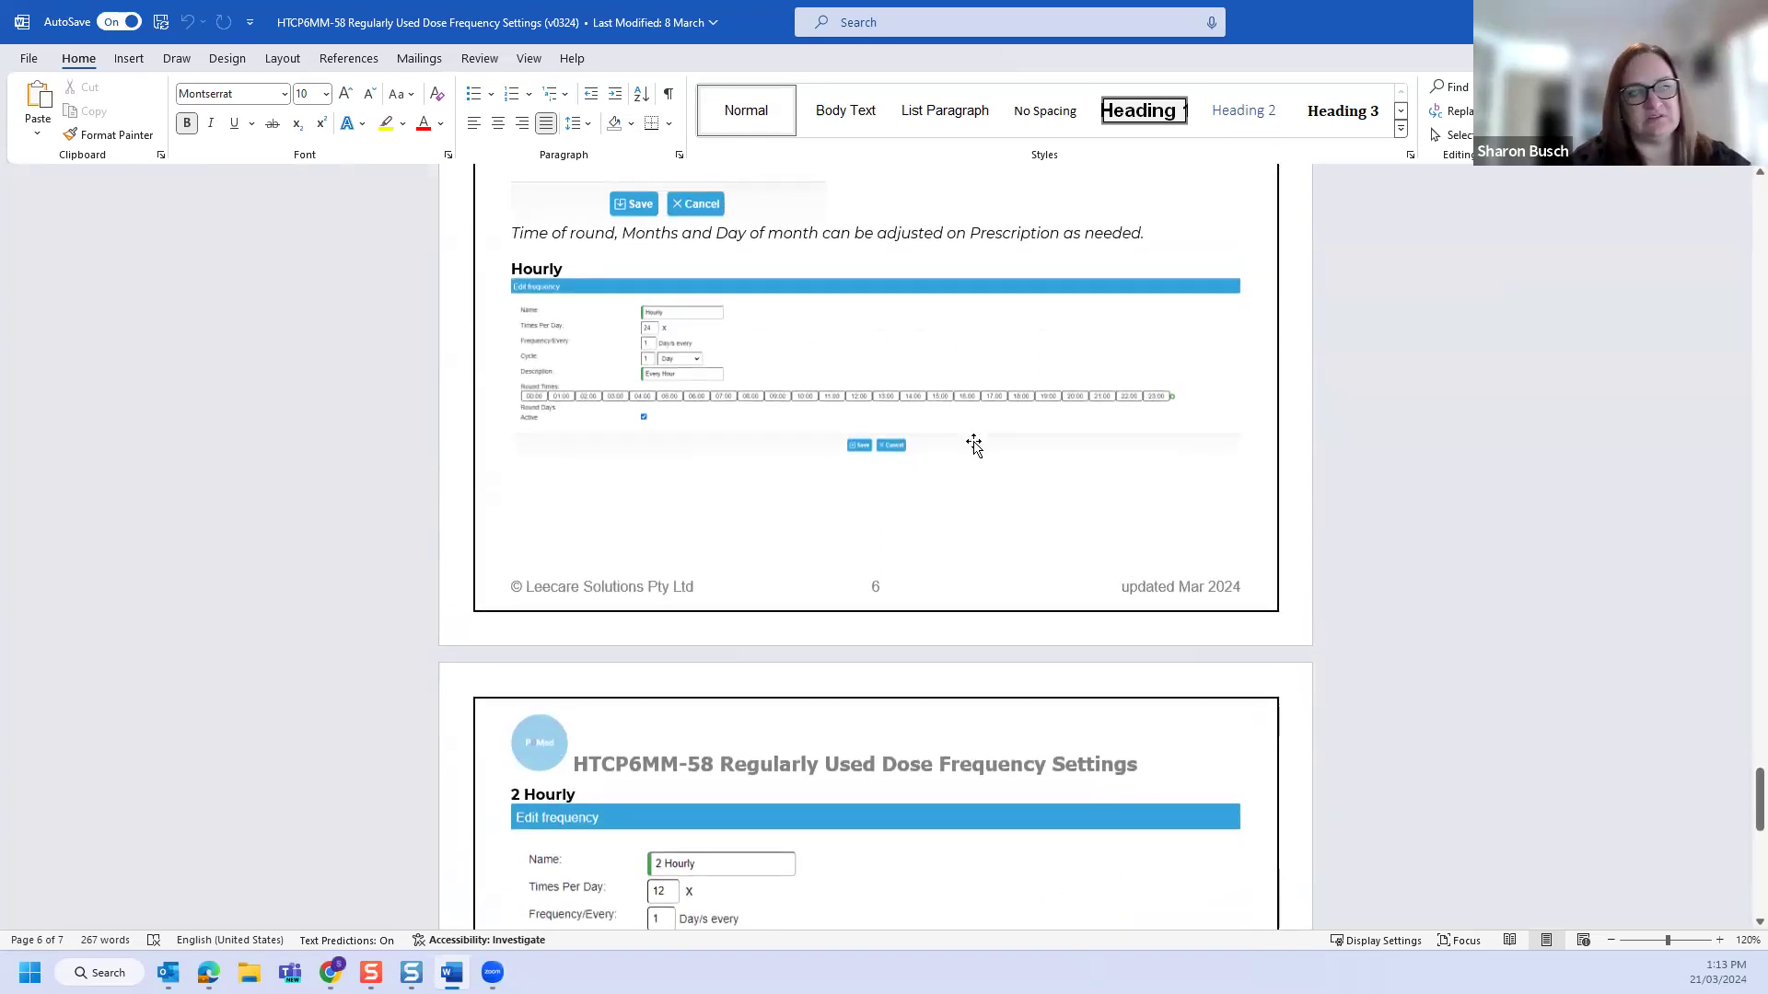
Step: Review the 2 Hourly, Continuous and Stat example settings on the guide's last page
scroll(976, 437, down, 8)
scroll(951, 474, down, 6)
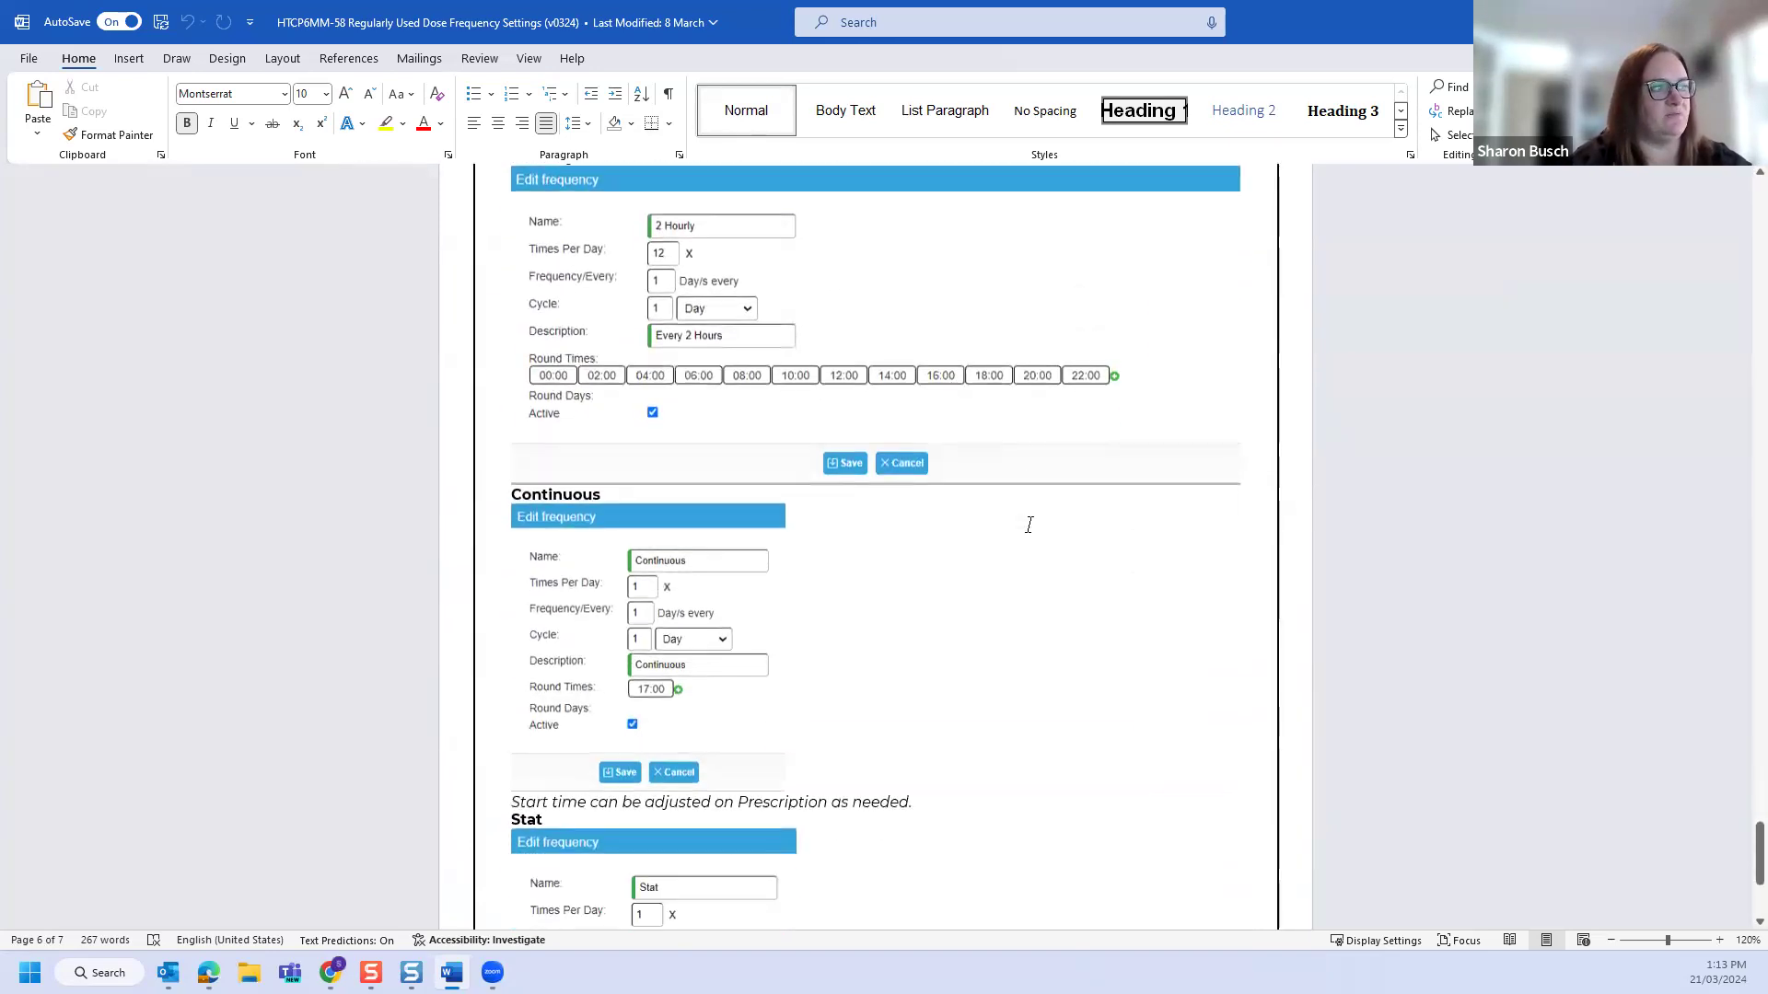
scroll(678, 576, down, 4)
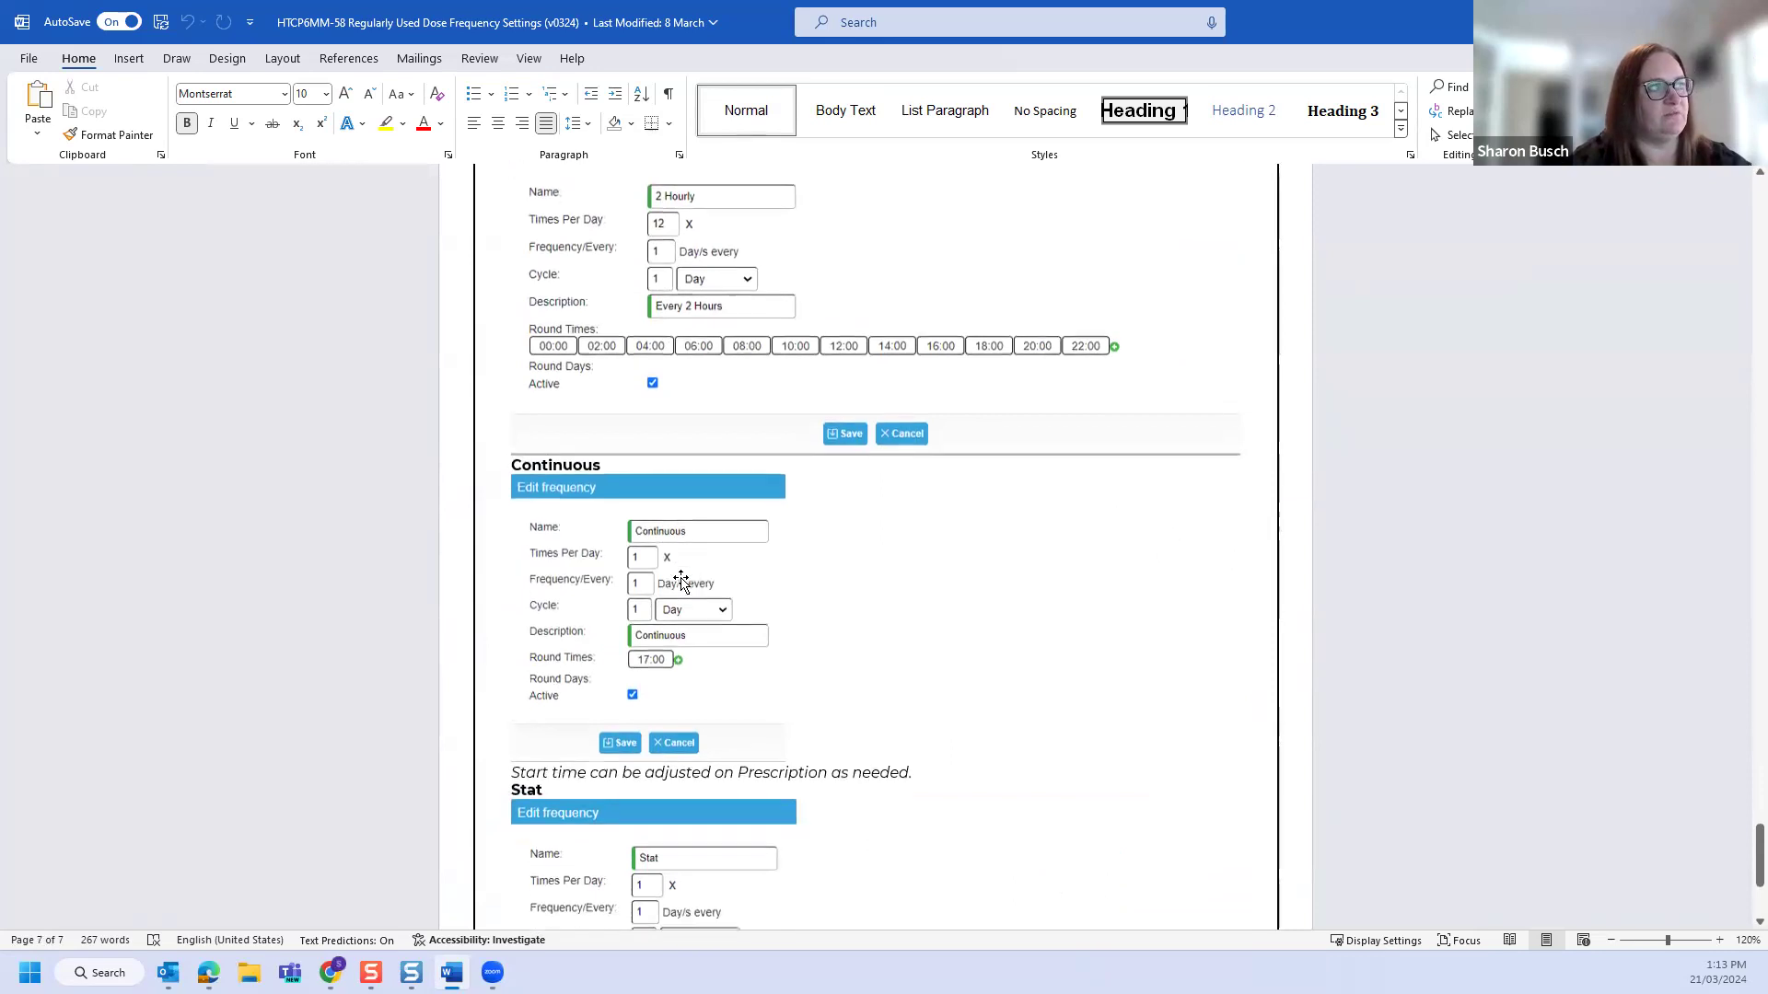
scroll(696, 622, down, 4)
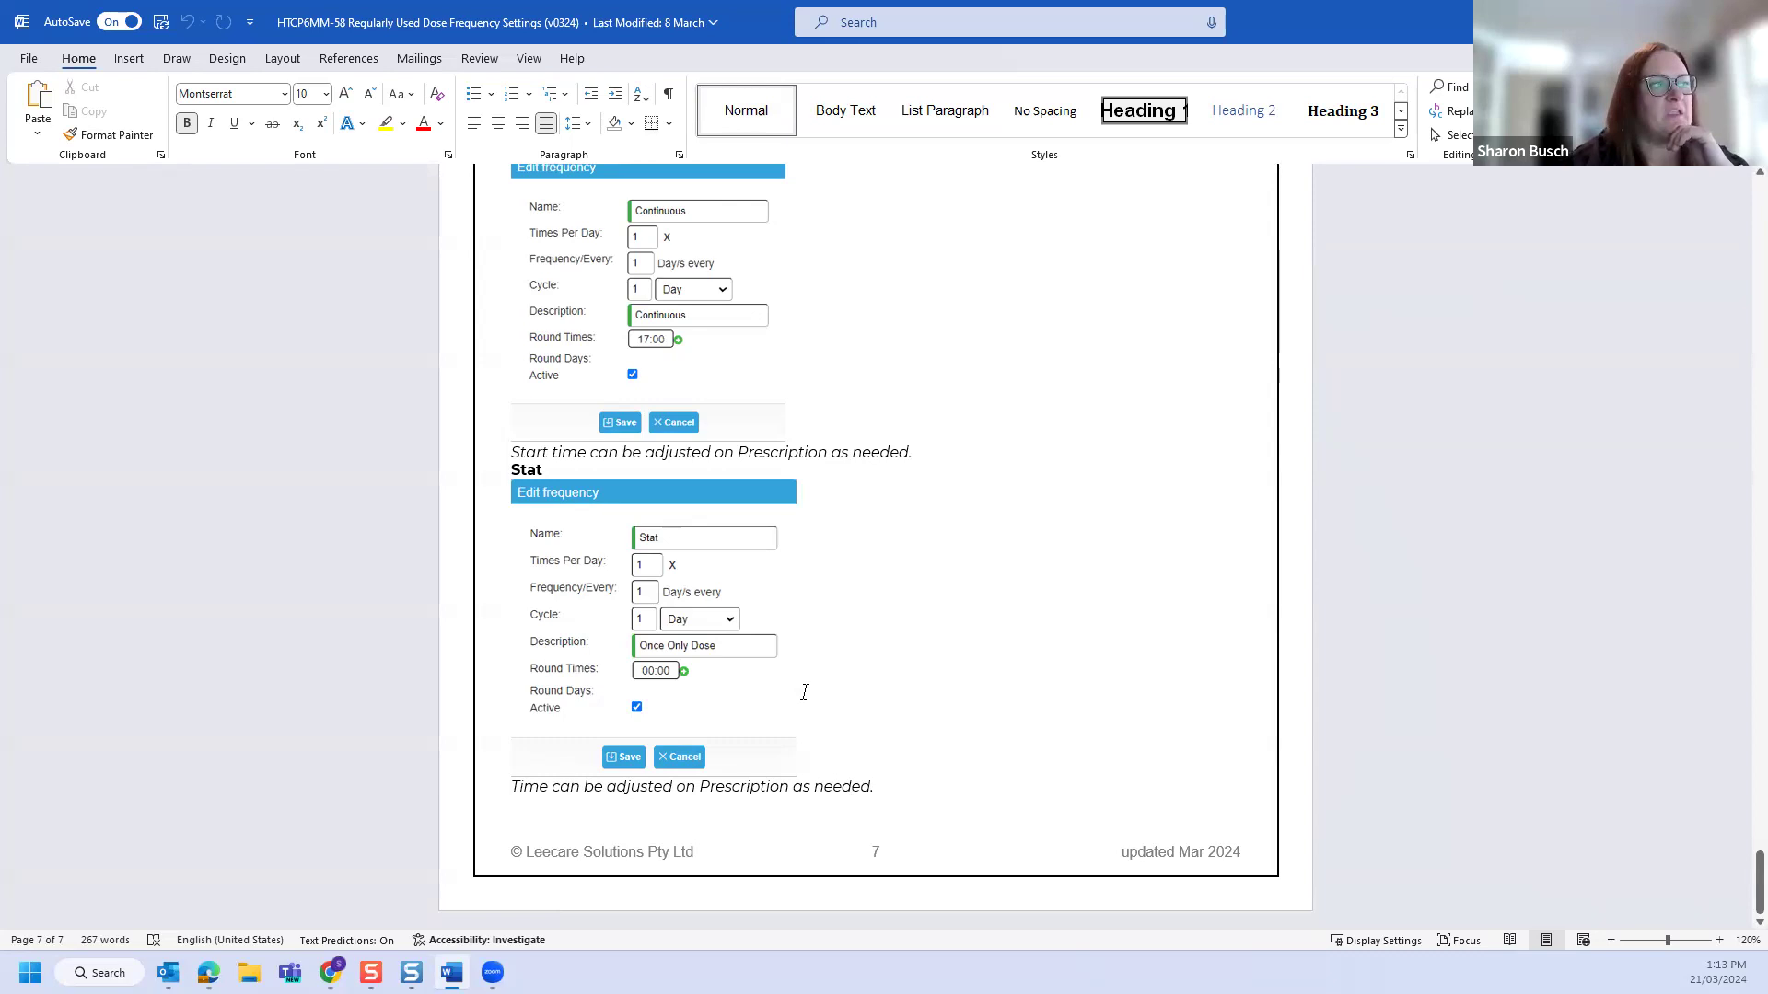
scroll(783, 695, up, 1)
scroll(737, 701, up, 6)
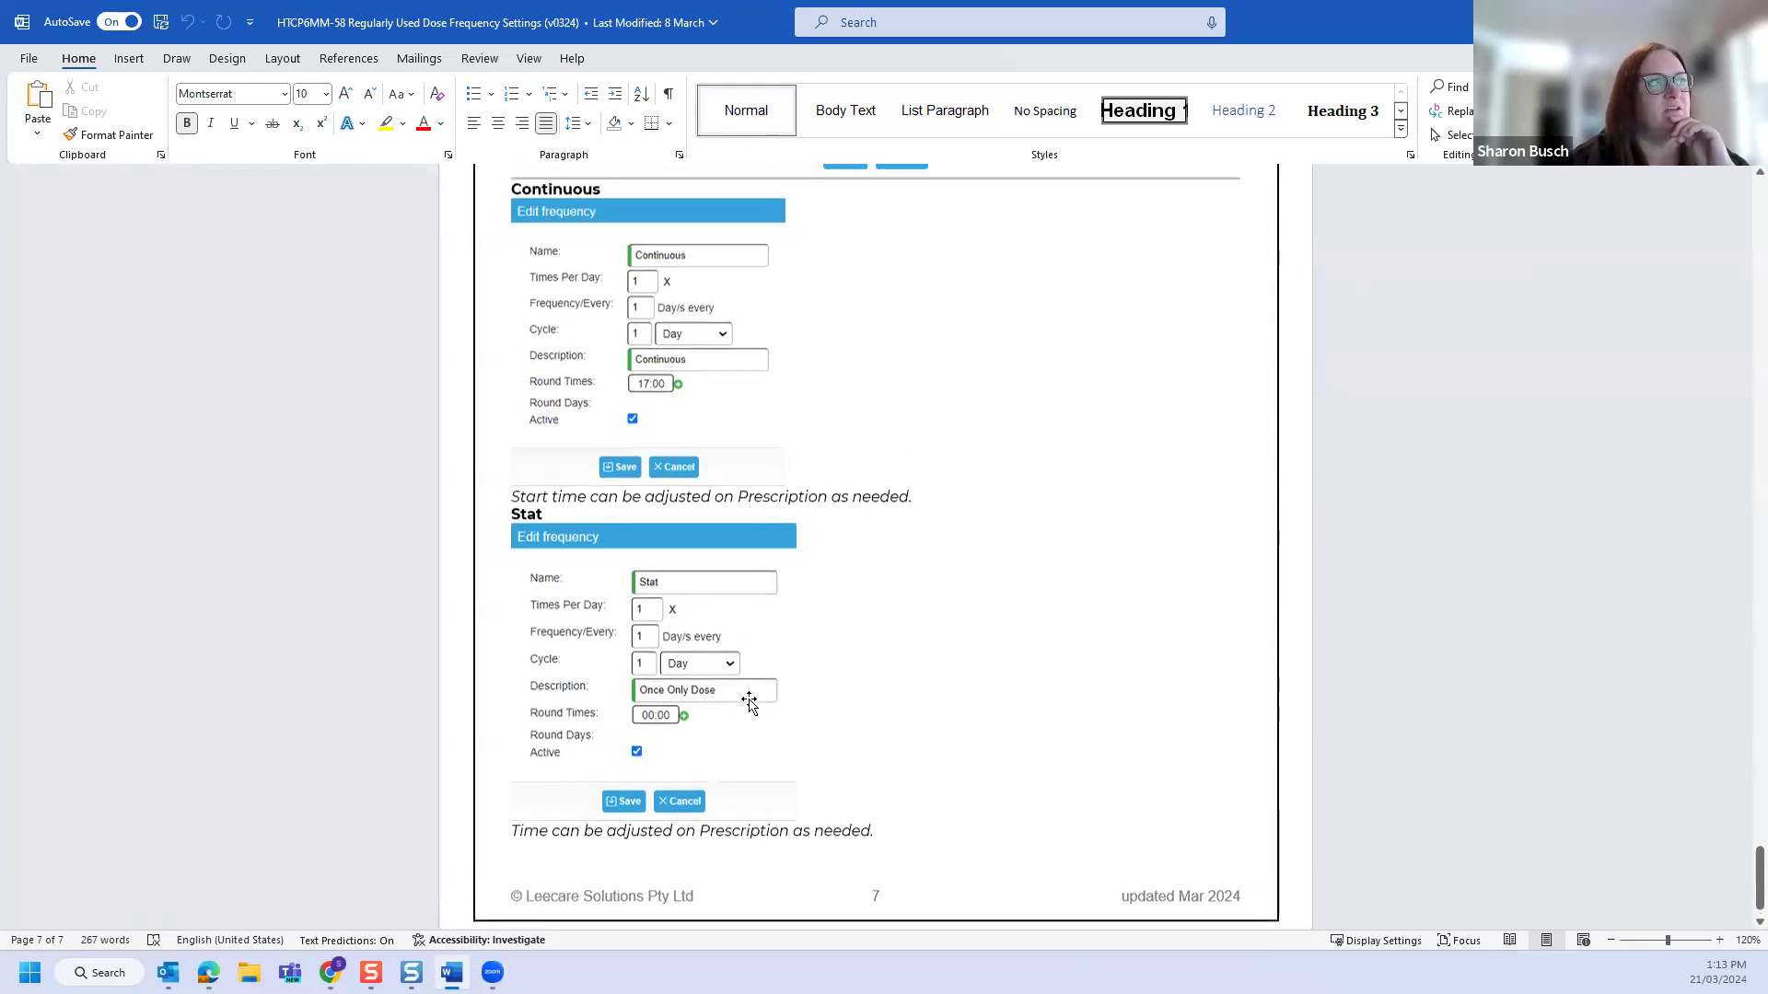
scroll(778, 709, up, 1)
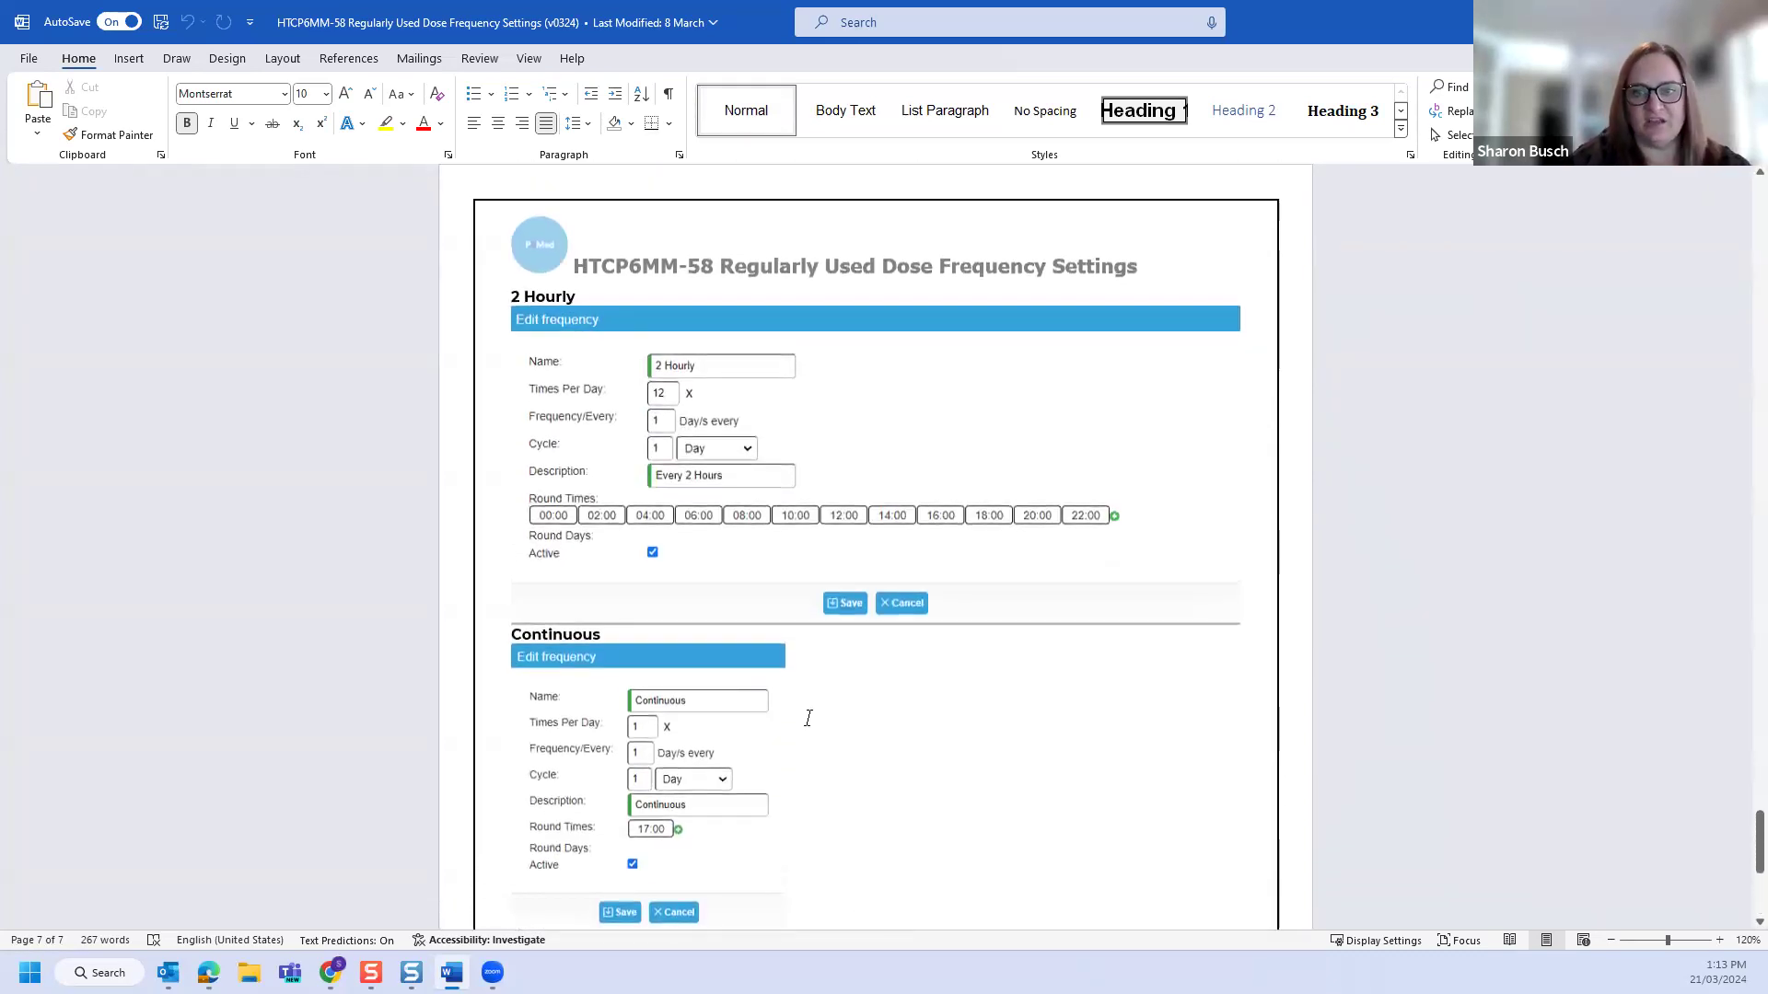
scroll(801, 736, up, 1)
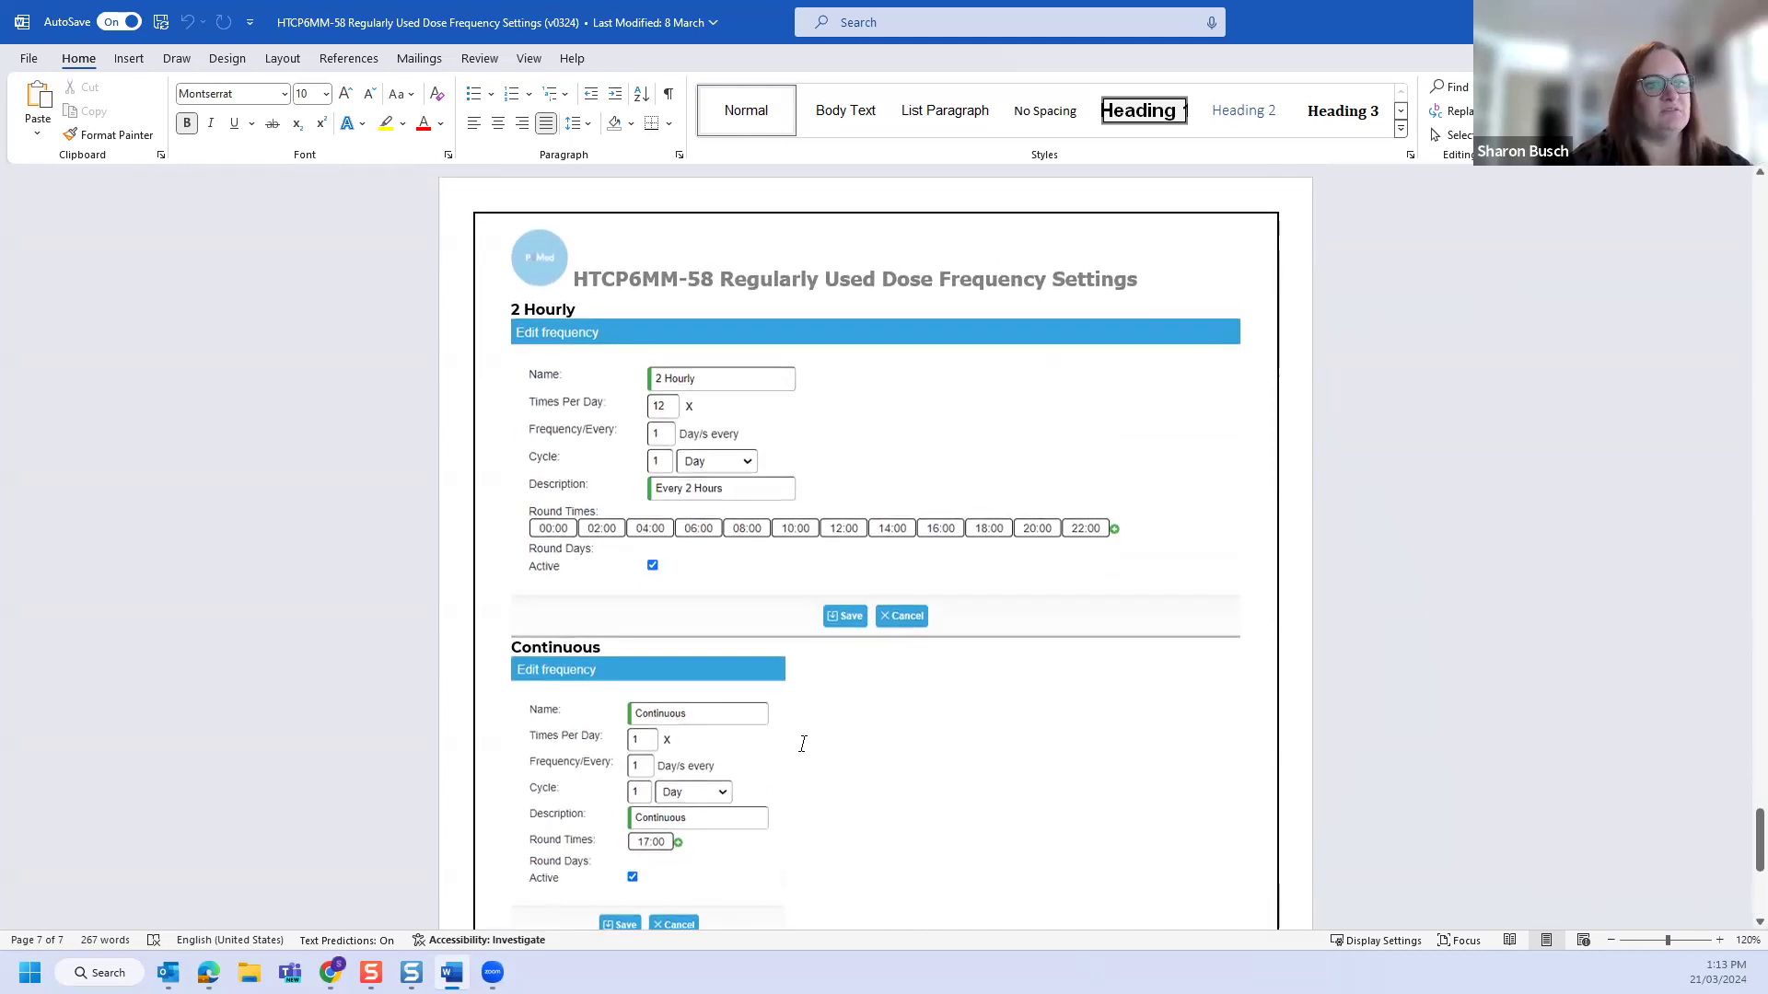
scroll(802, 744, up, 1)
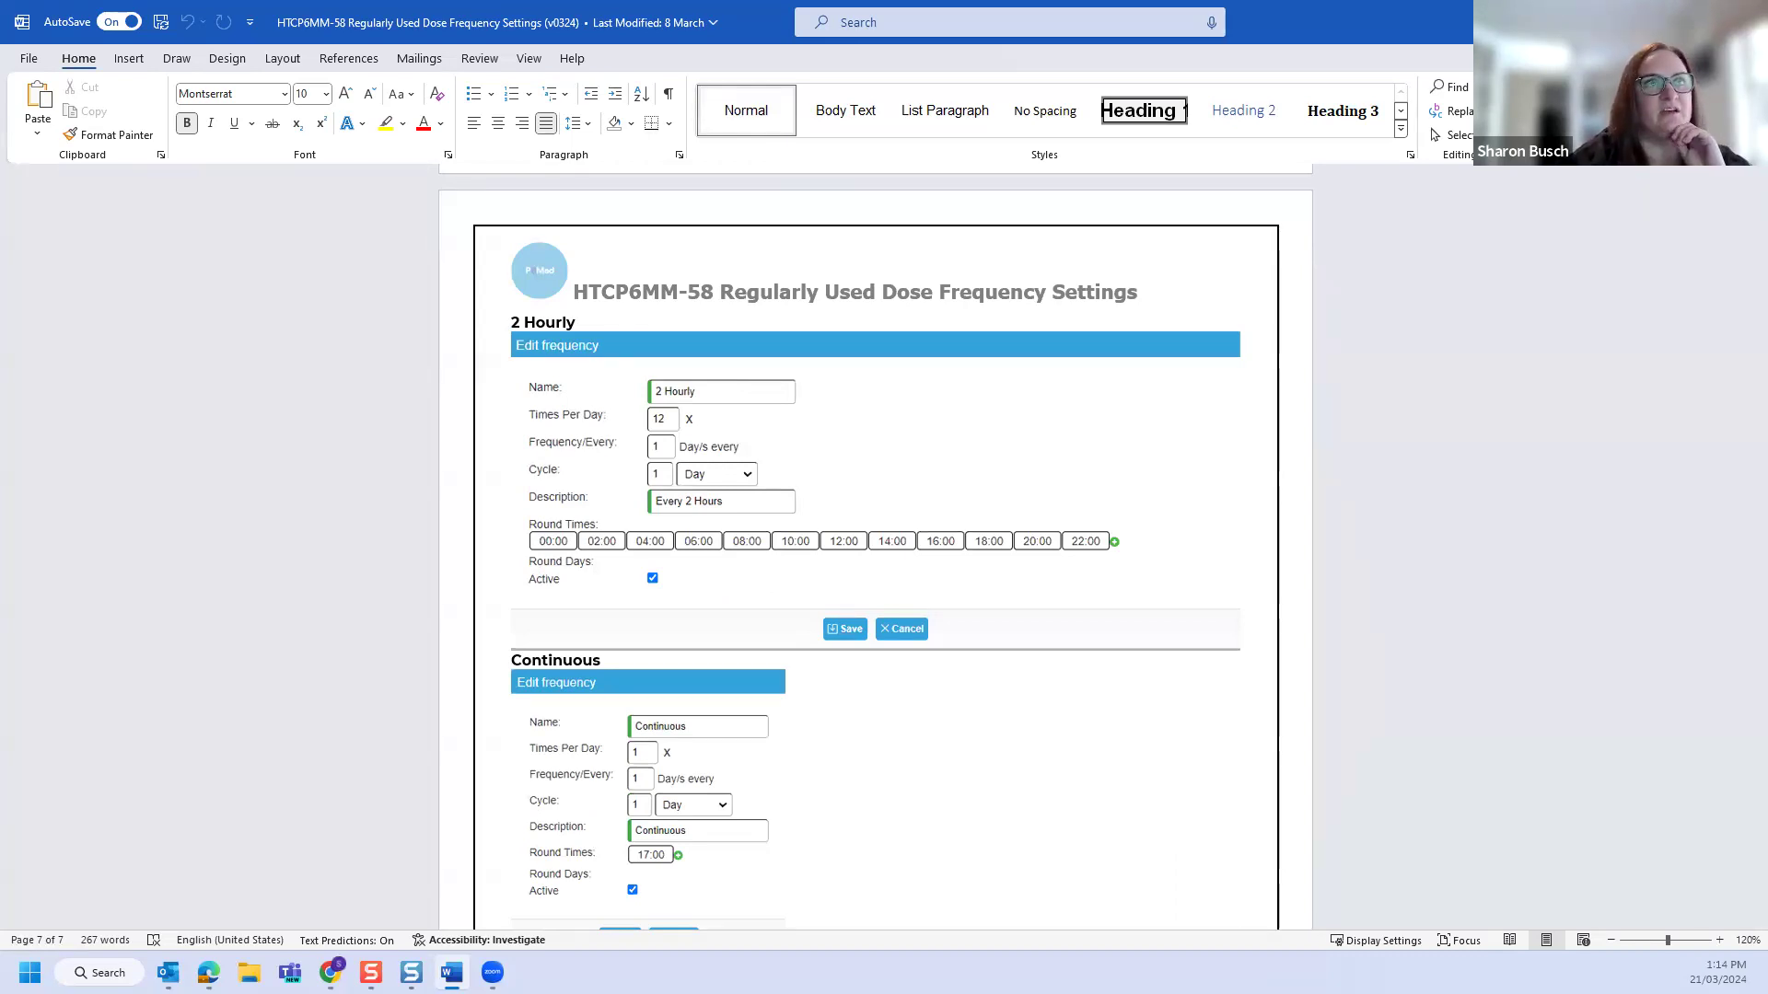
Step: Switch back to the resident's Prescription Management page in Chrome and look over the regular packed medications
key(alt+Tab)
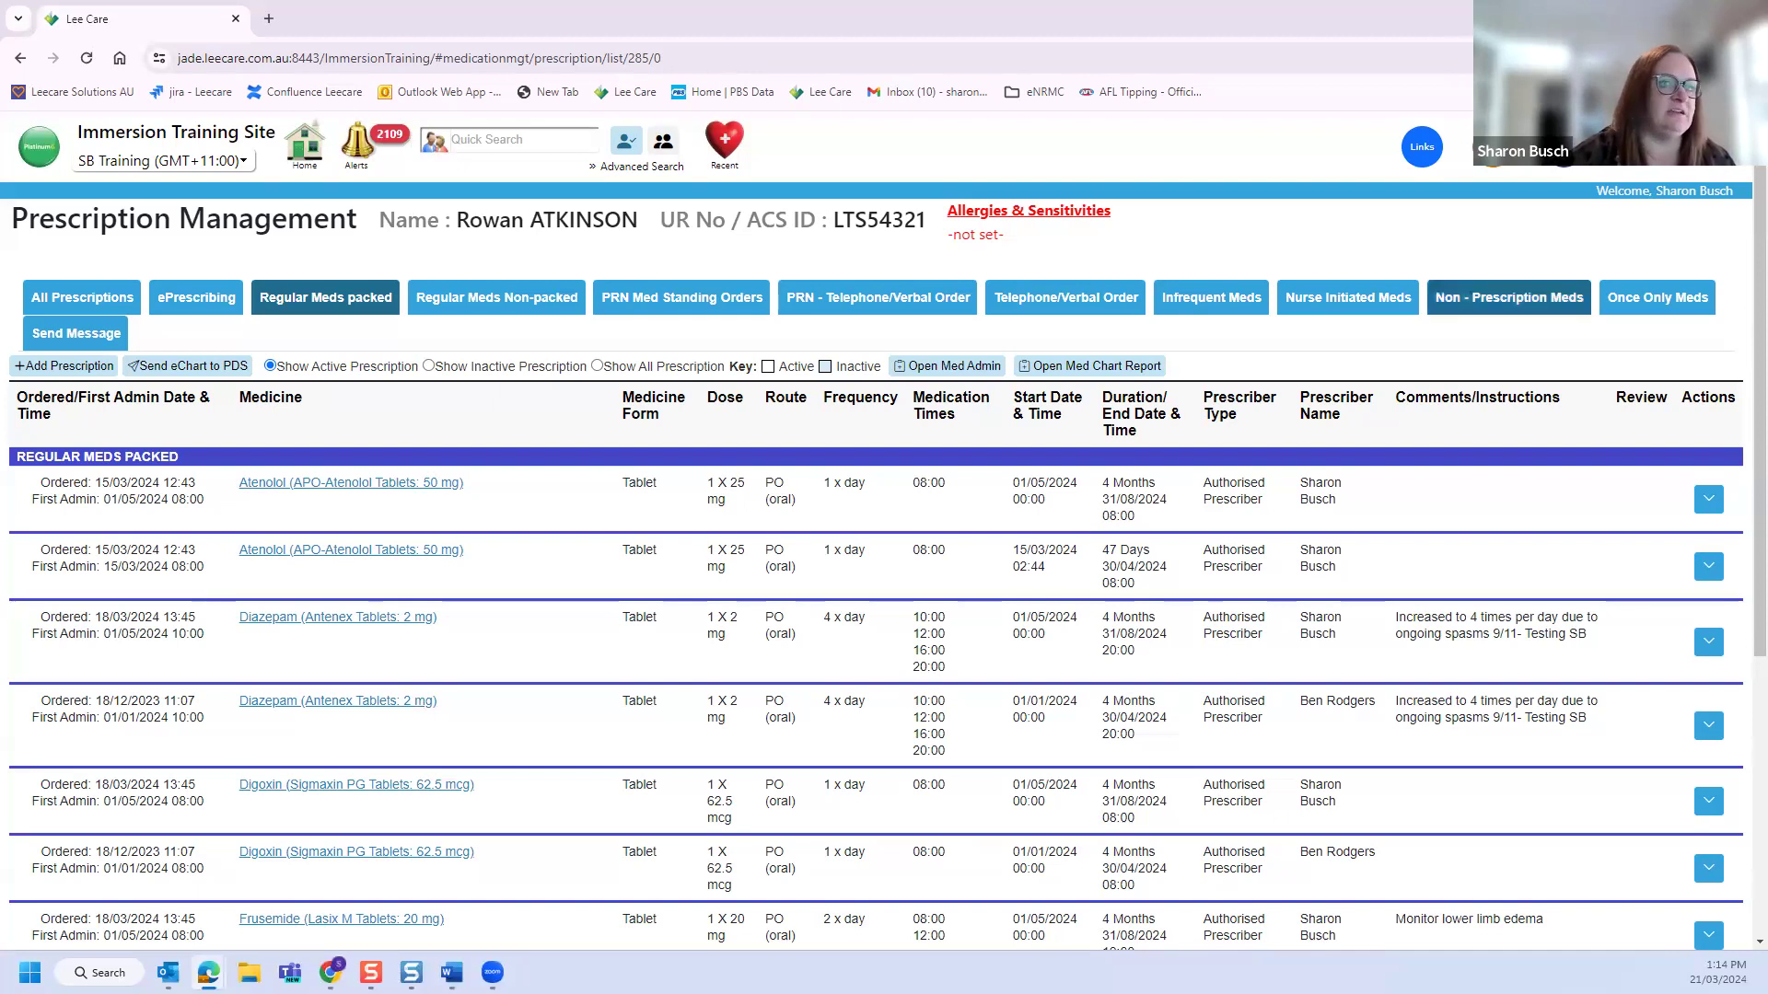
scroll(619, 632, down, 5)
scroll(620, 631, up, 5)
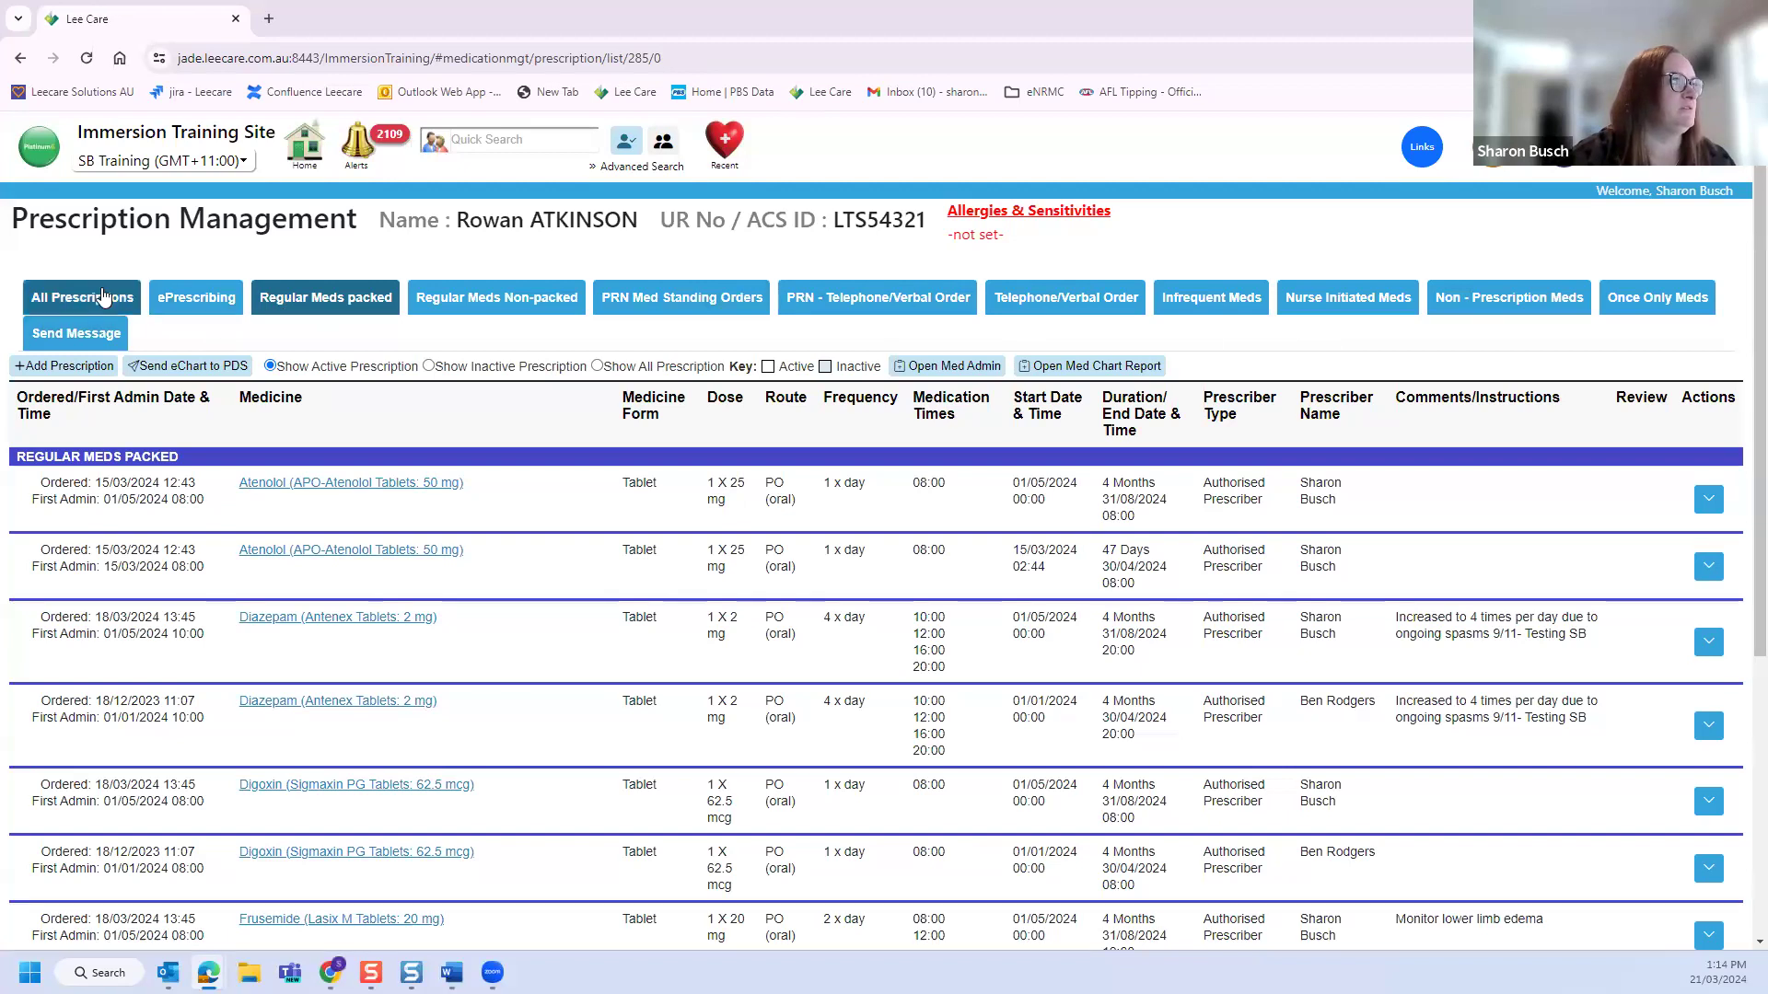
Step: Look through all of the resident's active prescriptions, both packed and non-packed
click(103, 295)
scroll(631, 584, down, 10)
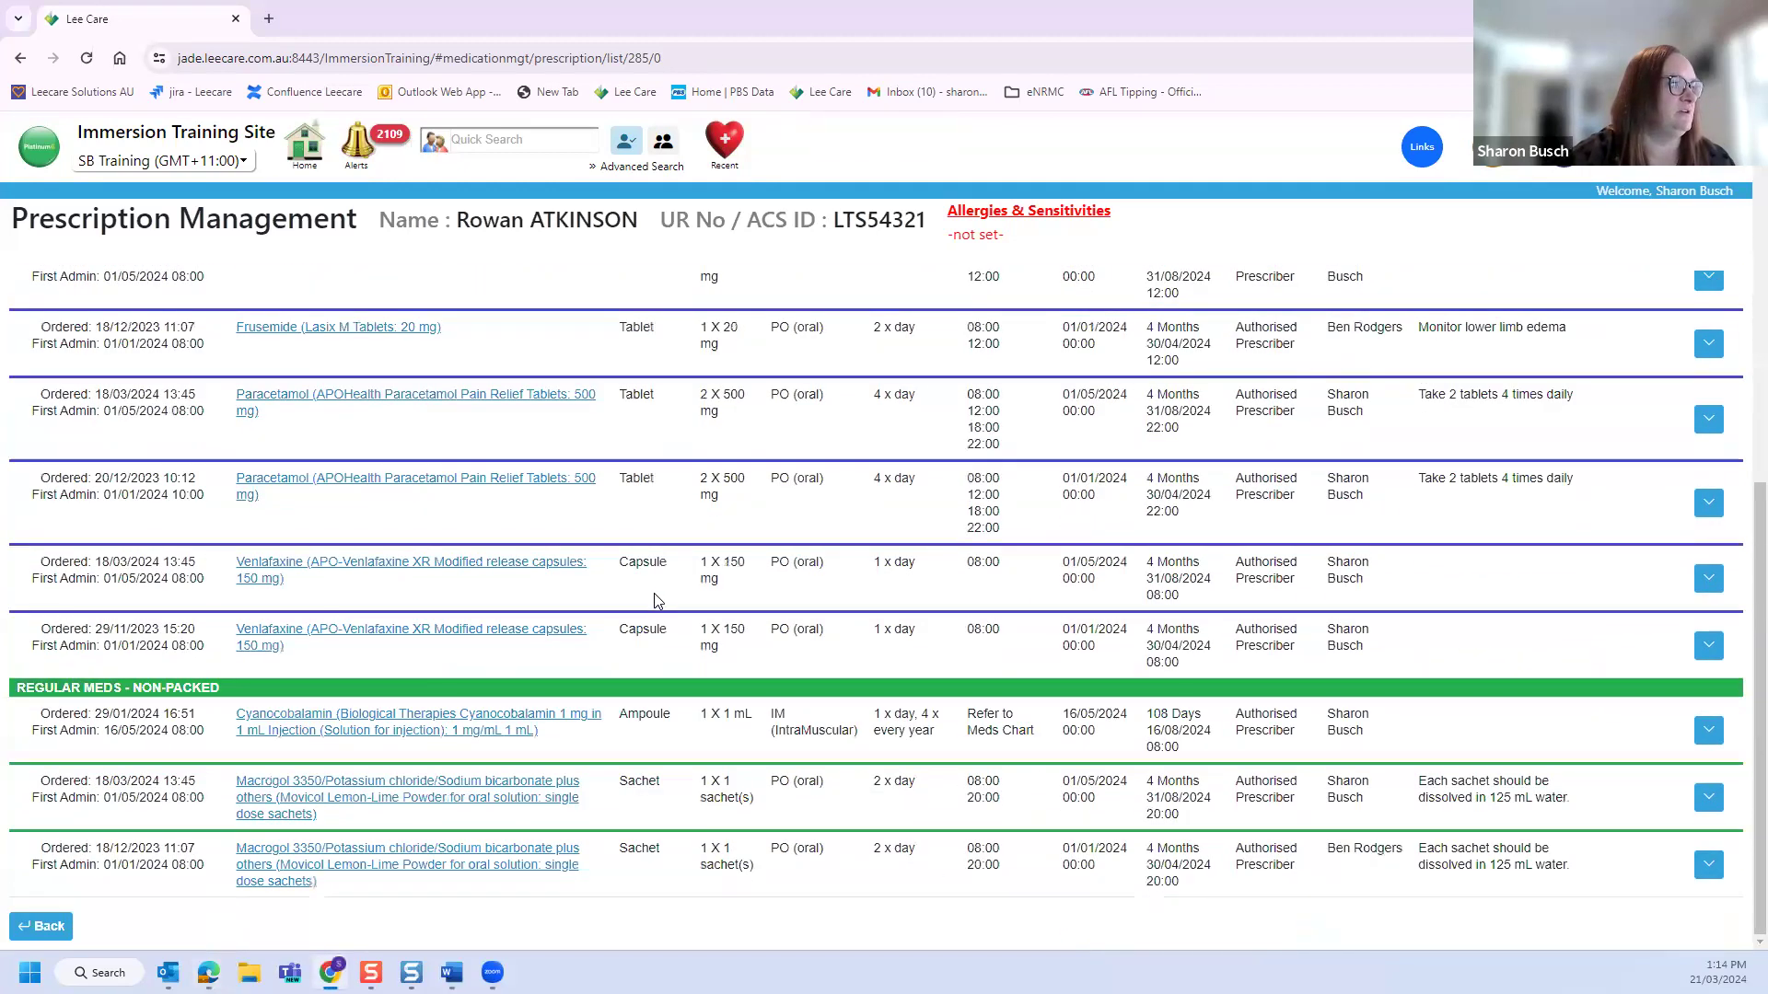
scroll(368, 745, up, 10)
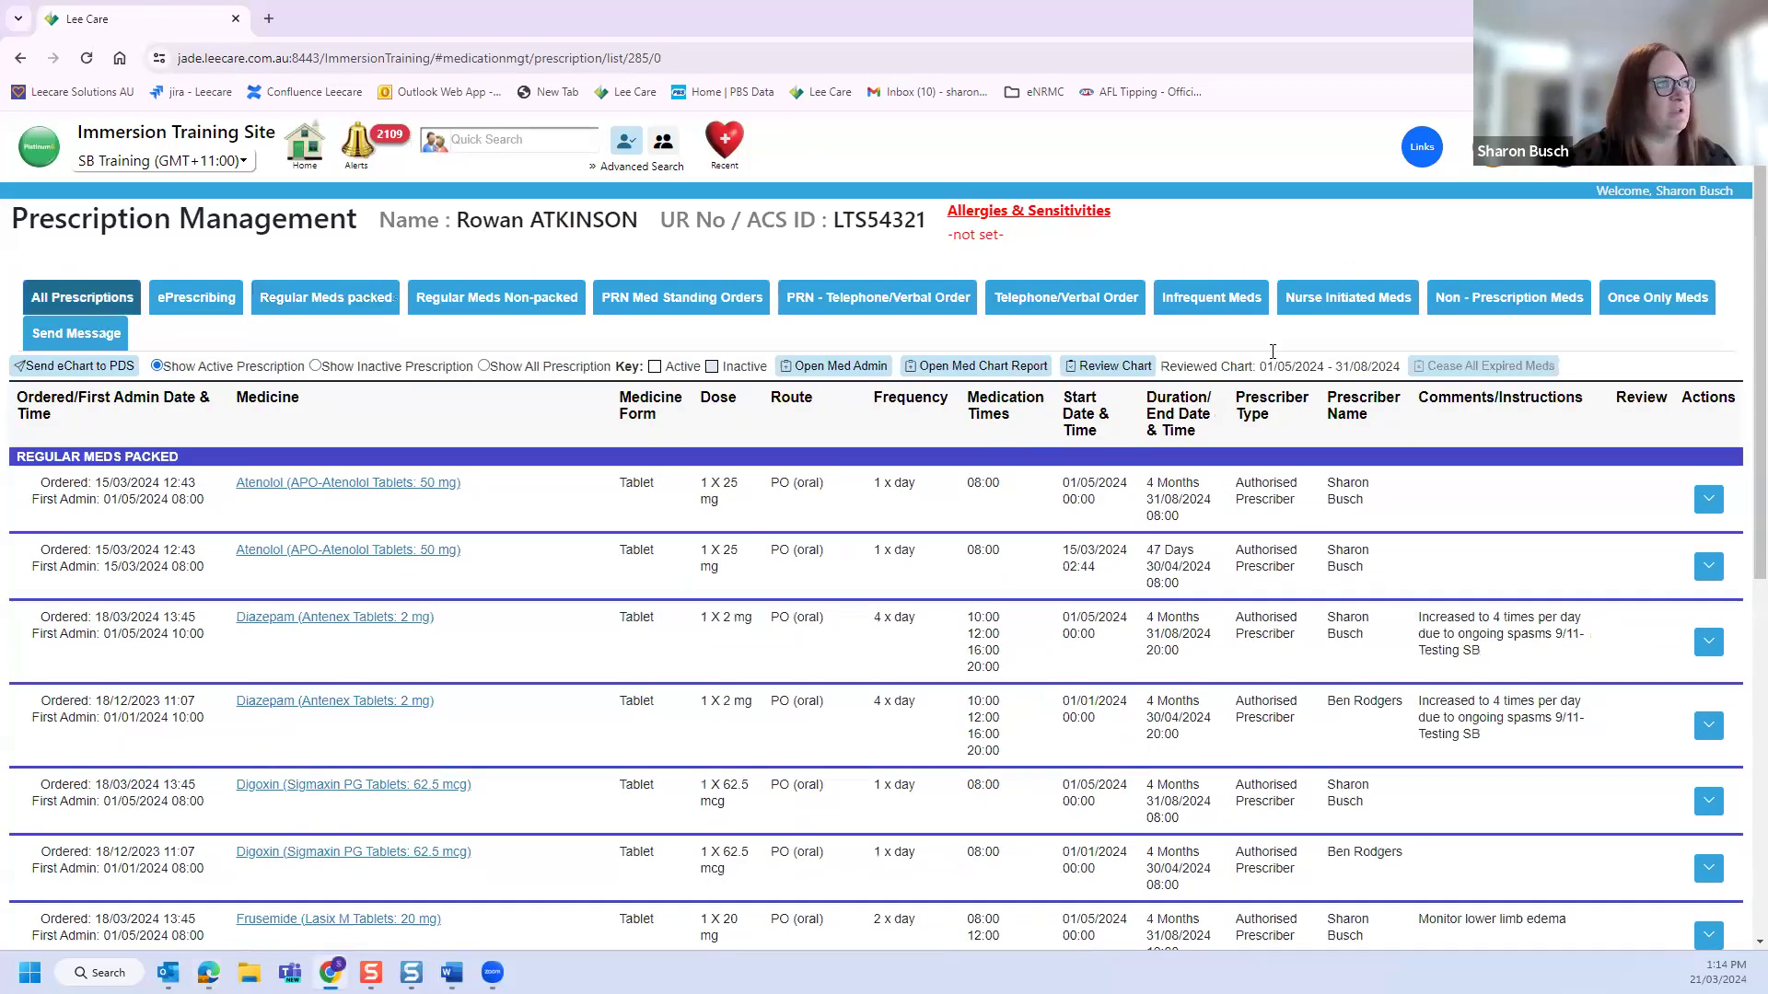
Step: Start a new prescription under Infrequent Meds with Denosumab as the generic name
click(1234, 310)
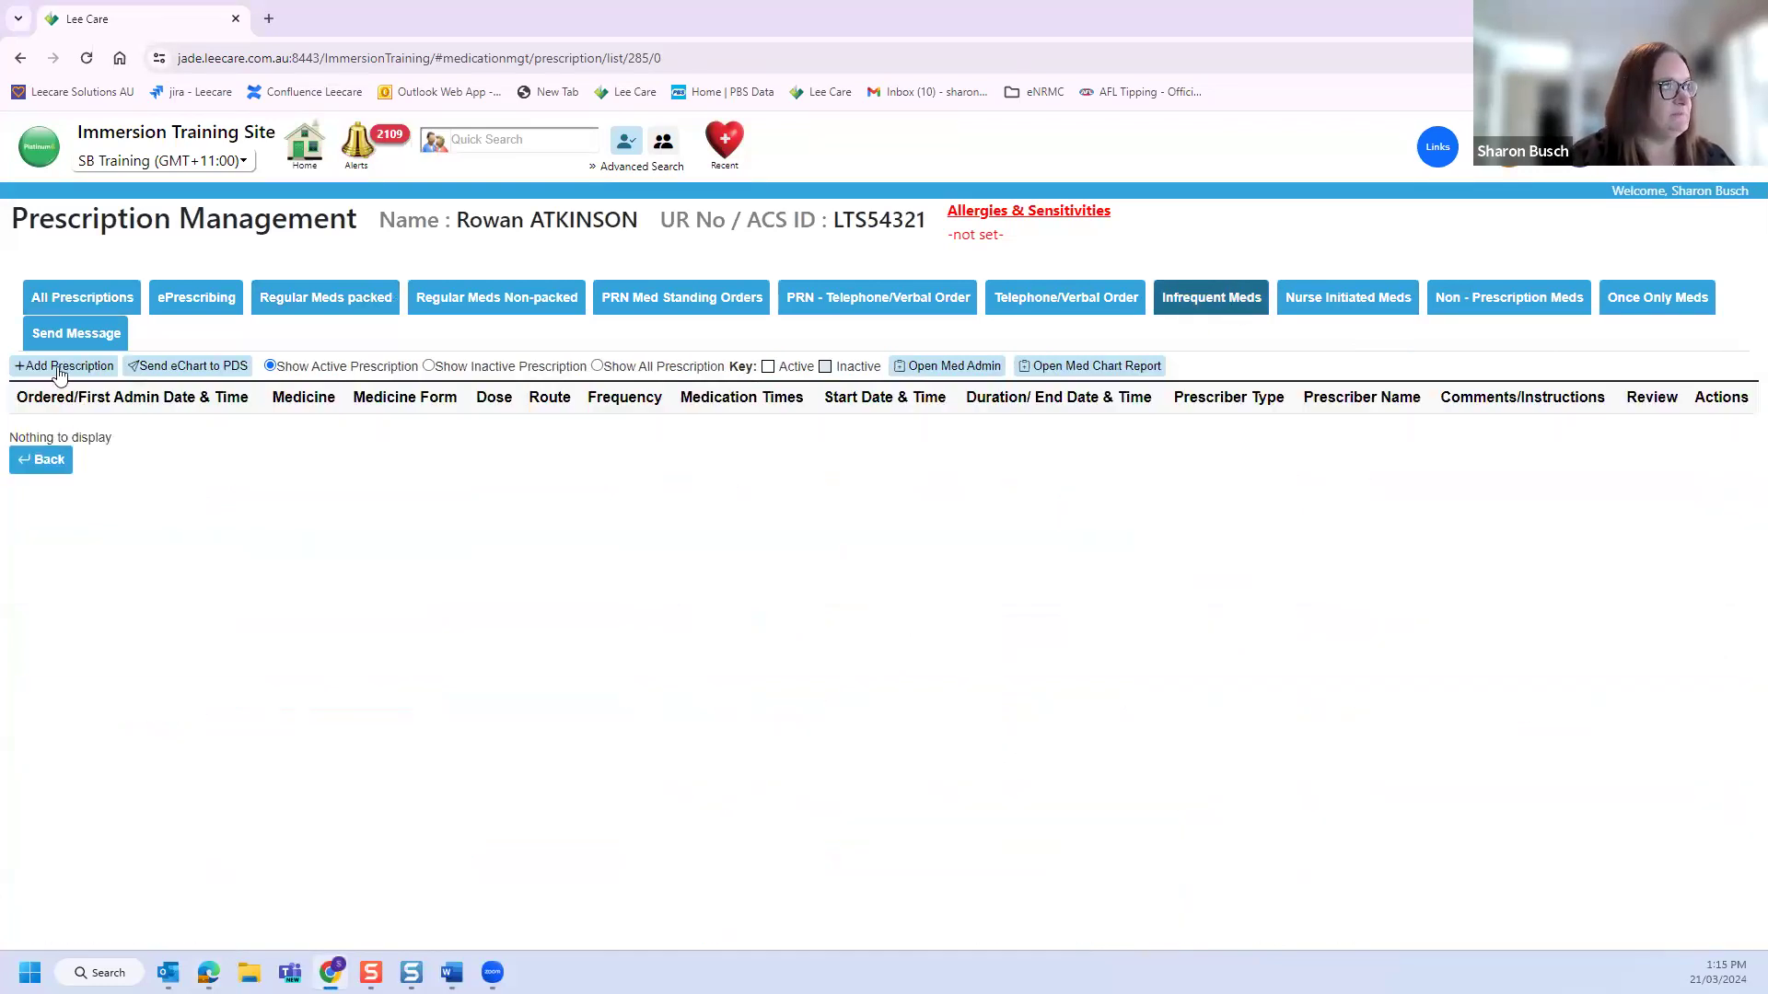
click(59, 367)
click(473, 412)
text(deno)
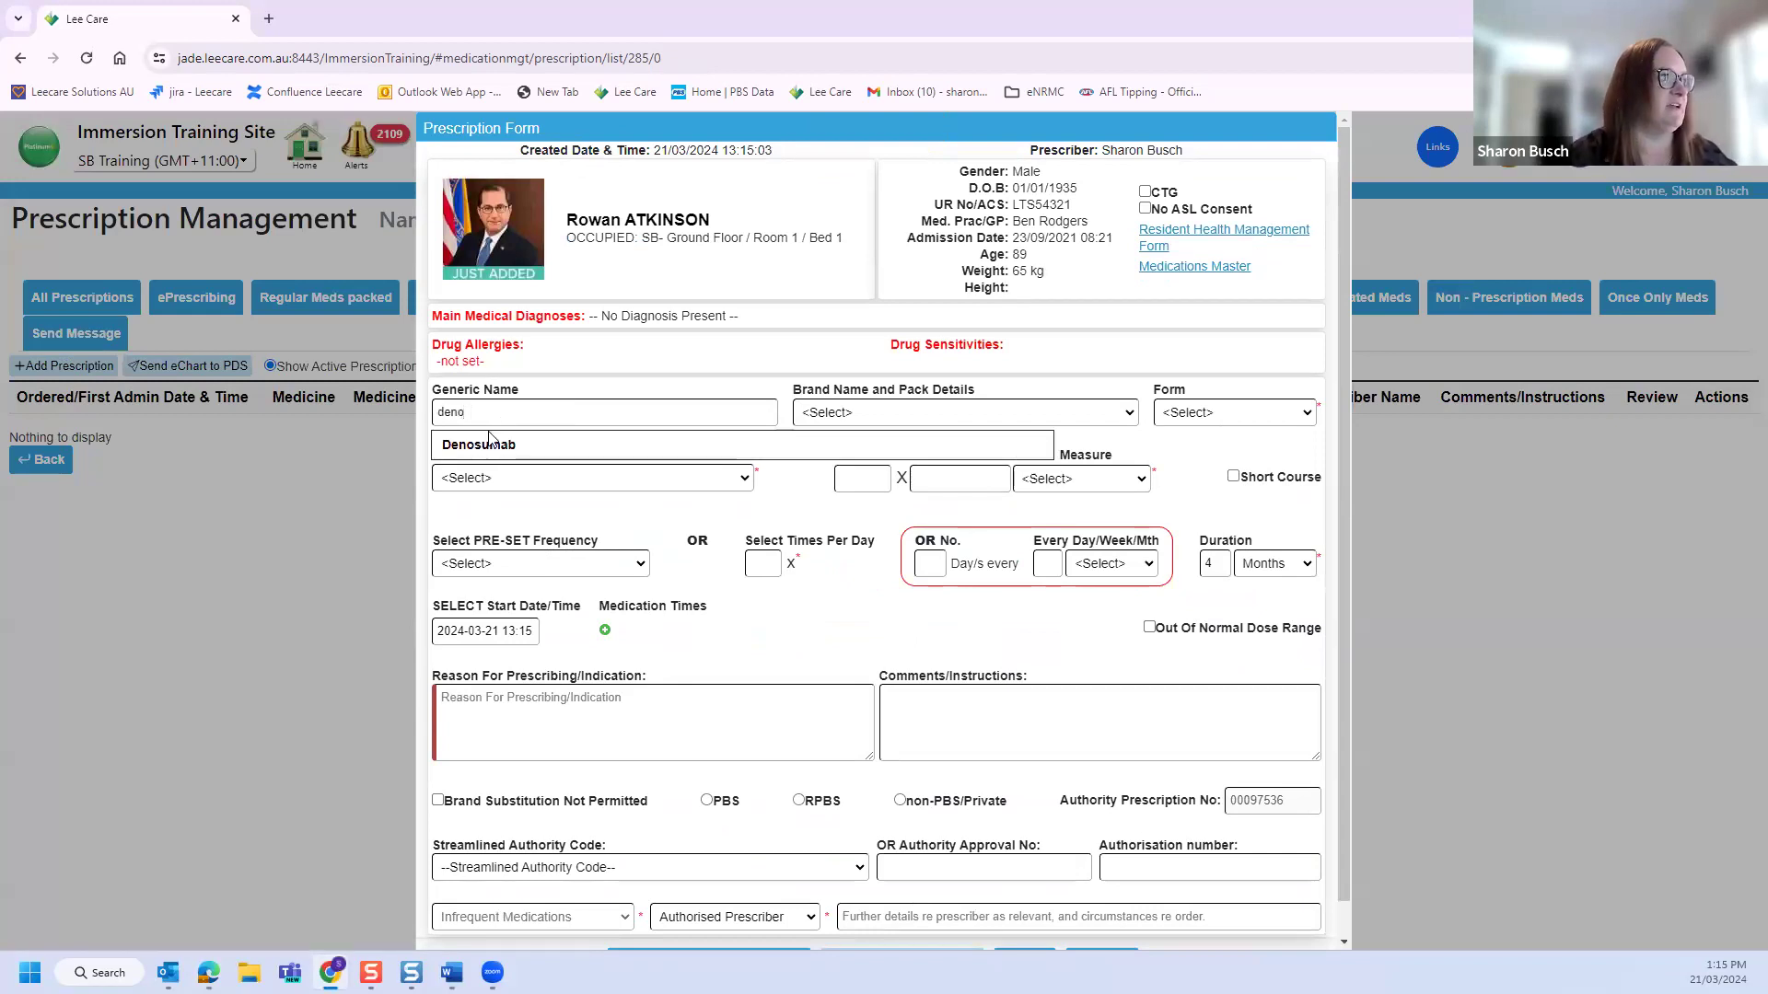
click(490, 443)
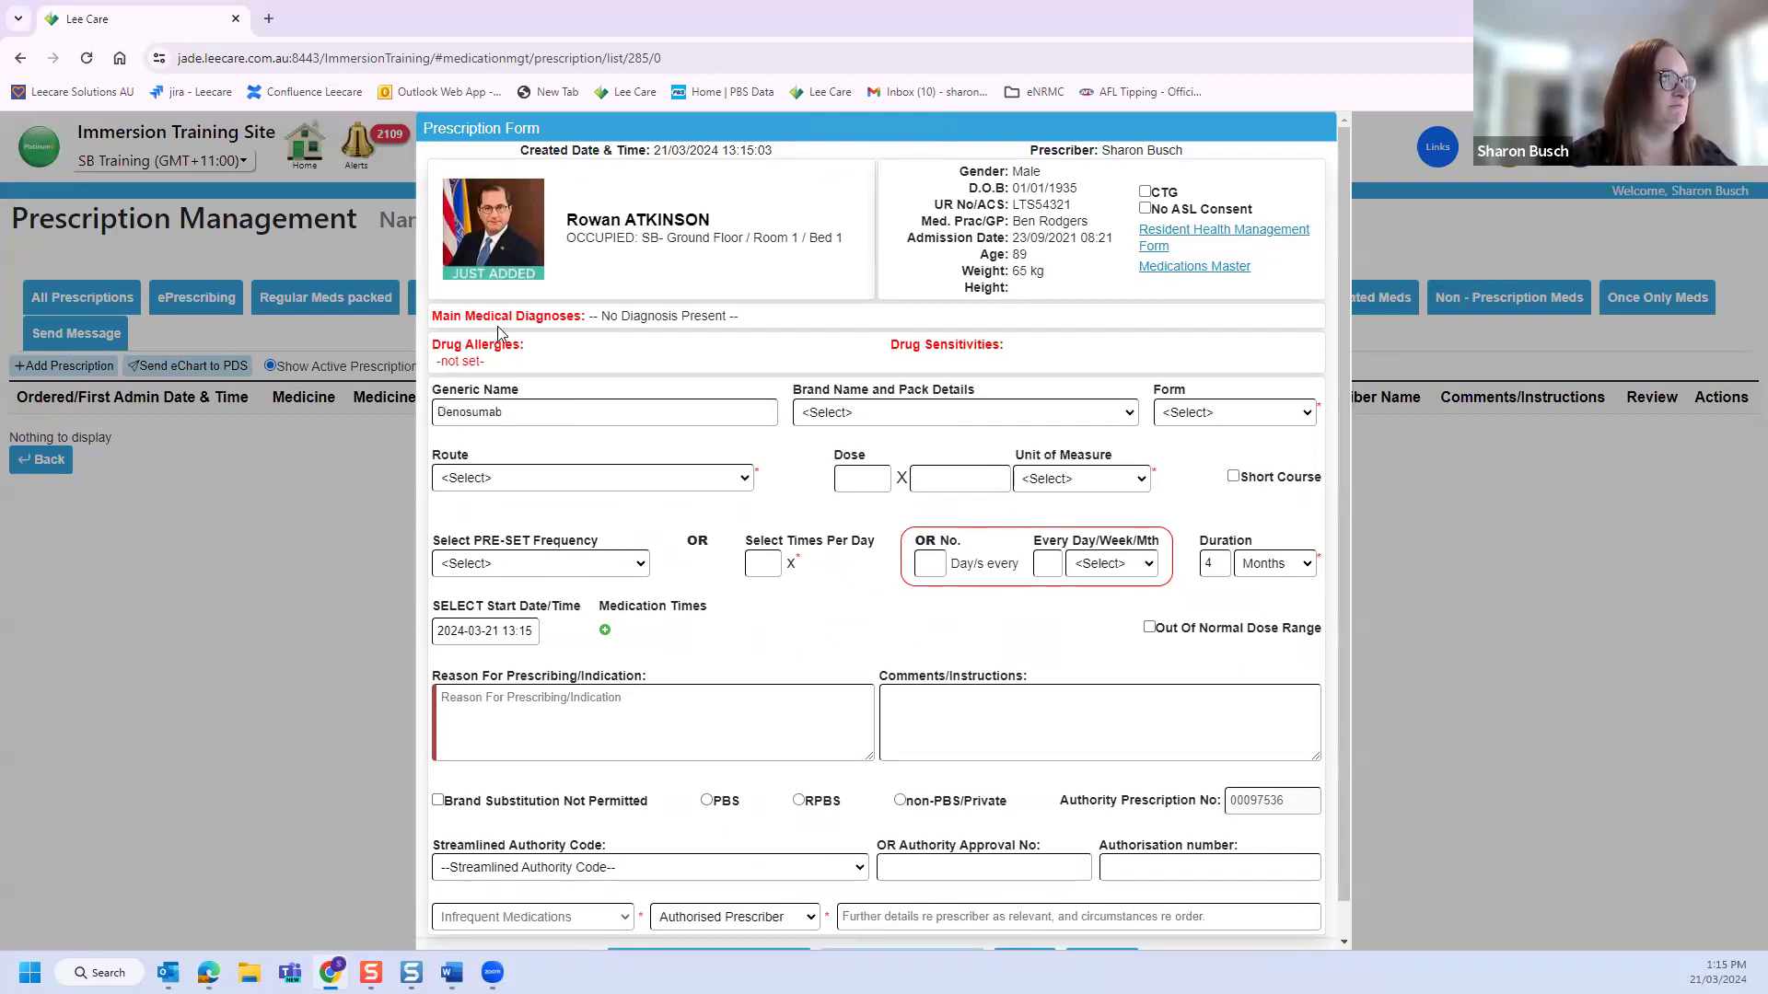
Step: Compare the Denosumab brand packs and choose Prolia Solution for injection 60 mg/mL 1 mL {8741-1-2}
click(962, 422)
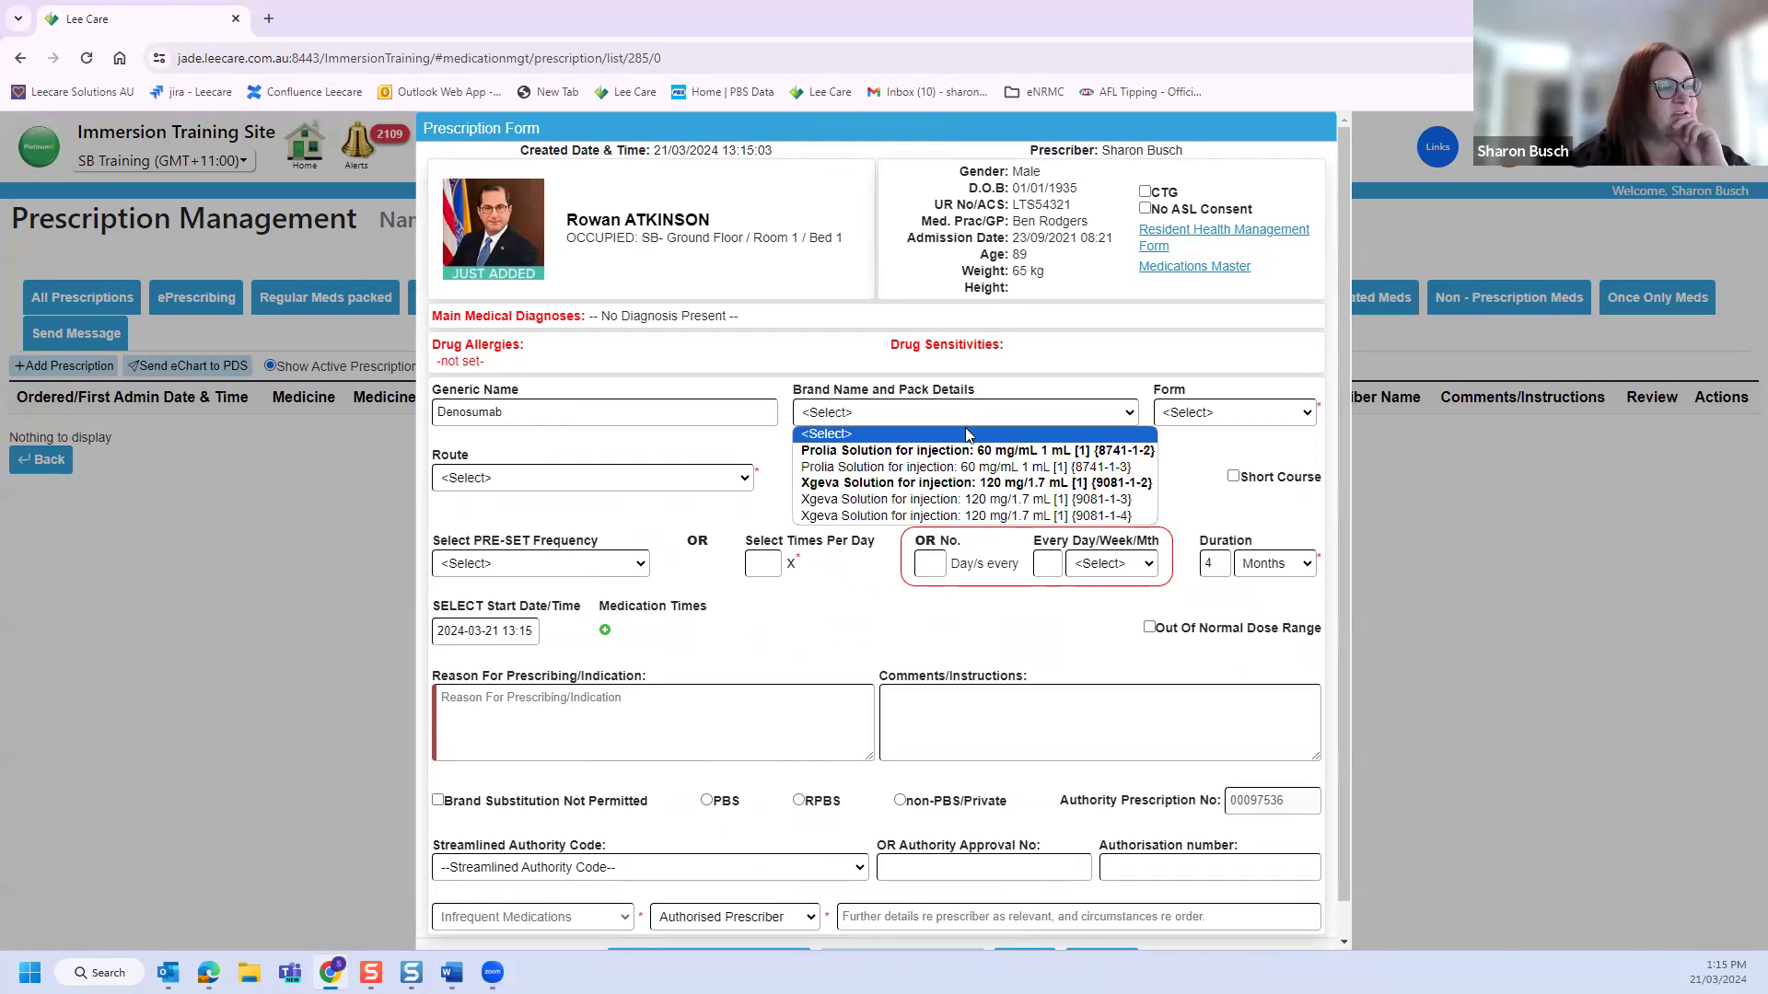
mouse_move(973, 455)
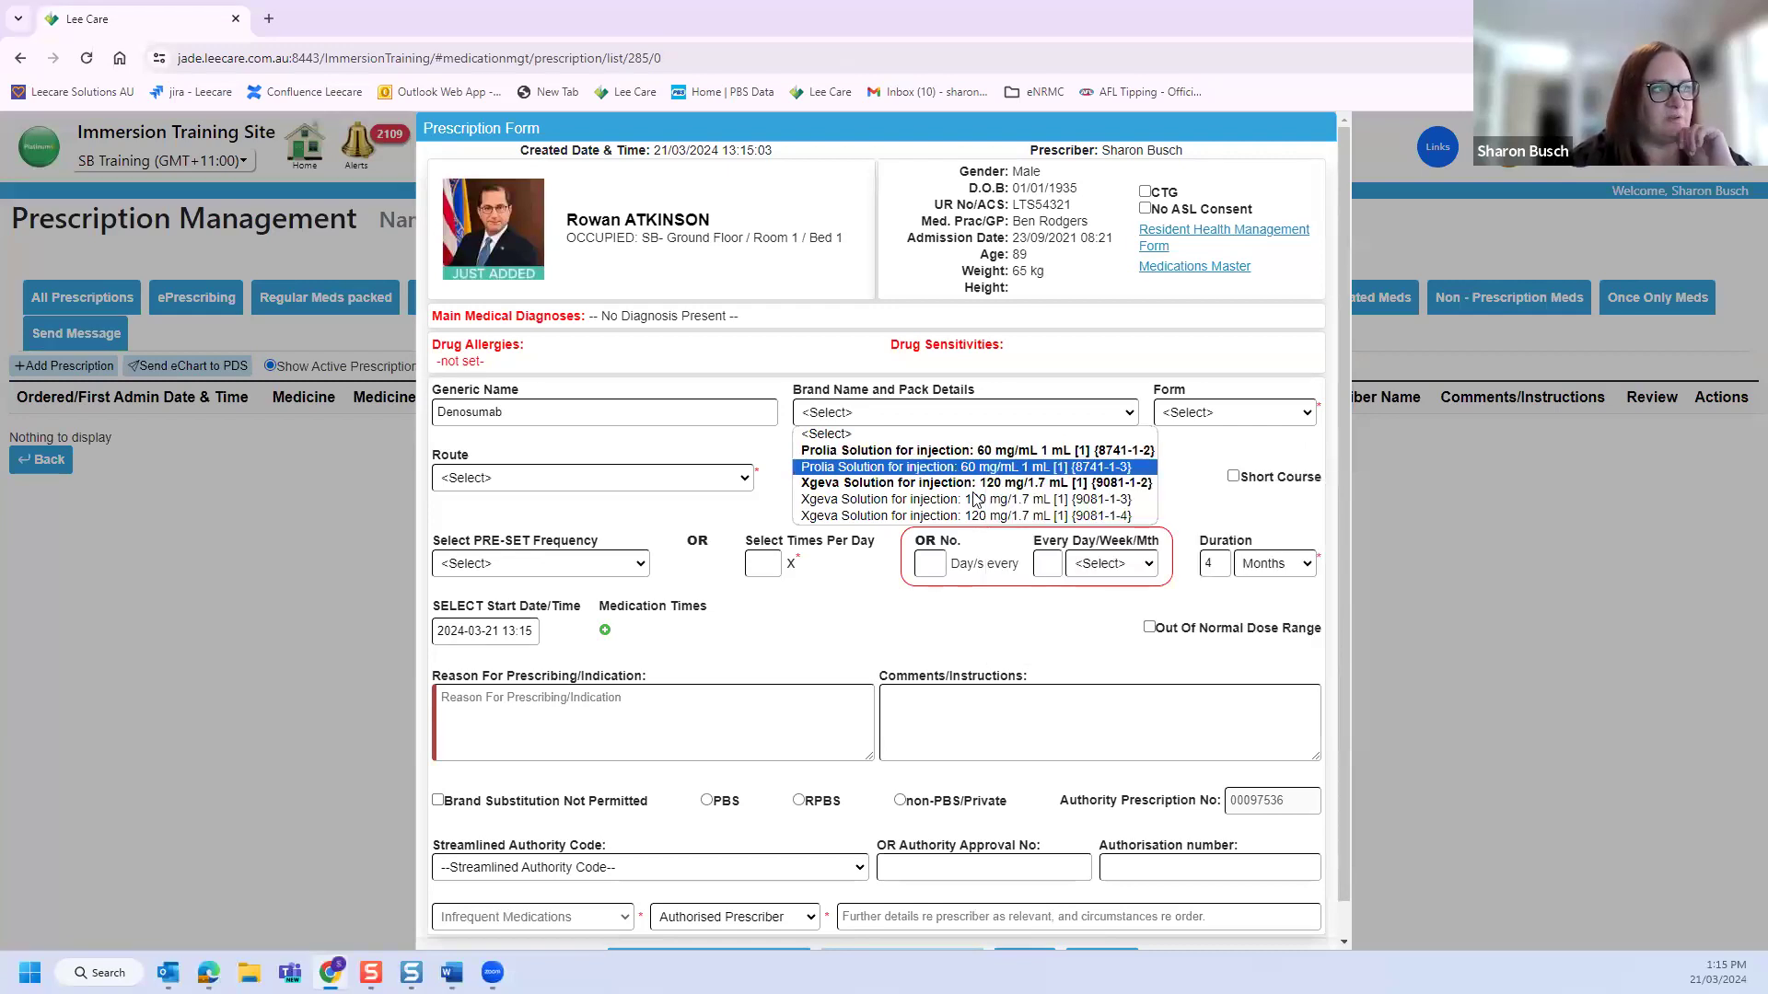
mouse_move(850, 519)
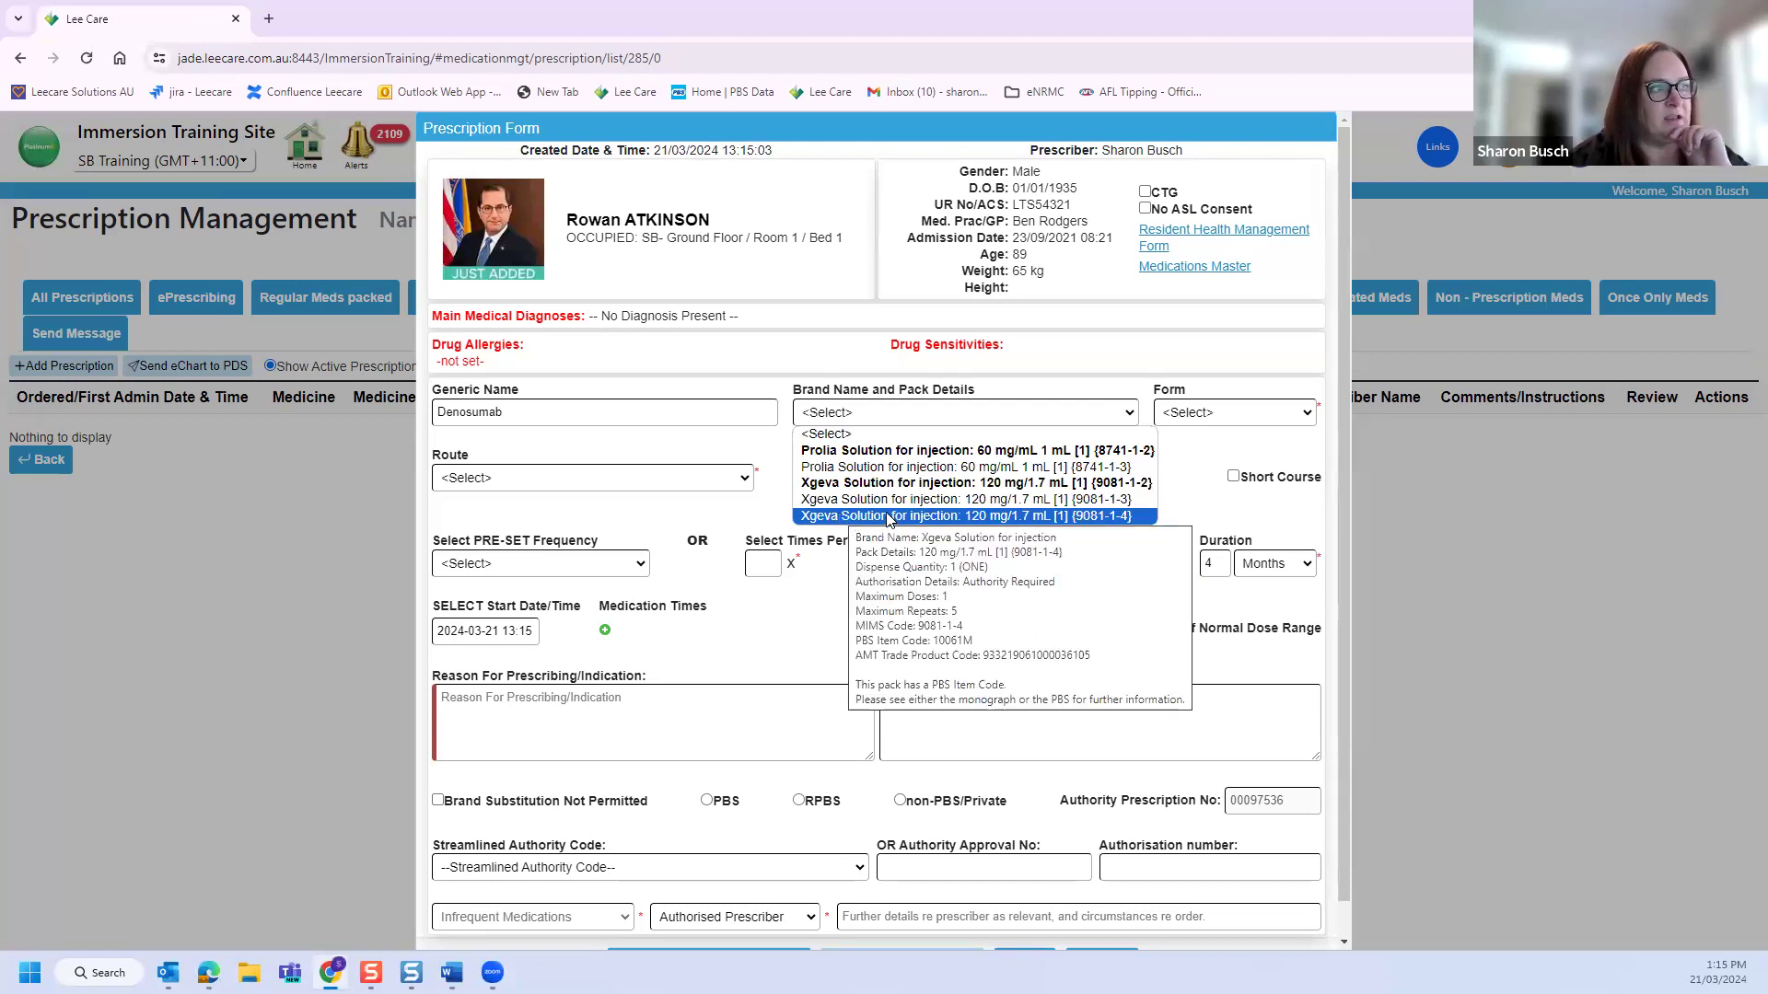
mouse_move(892, 469)
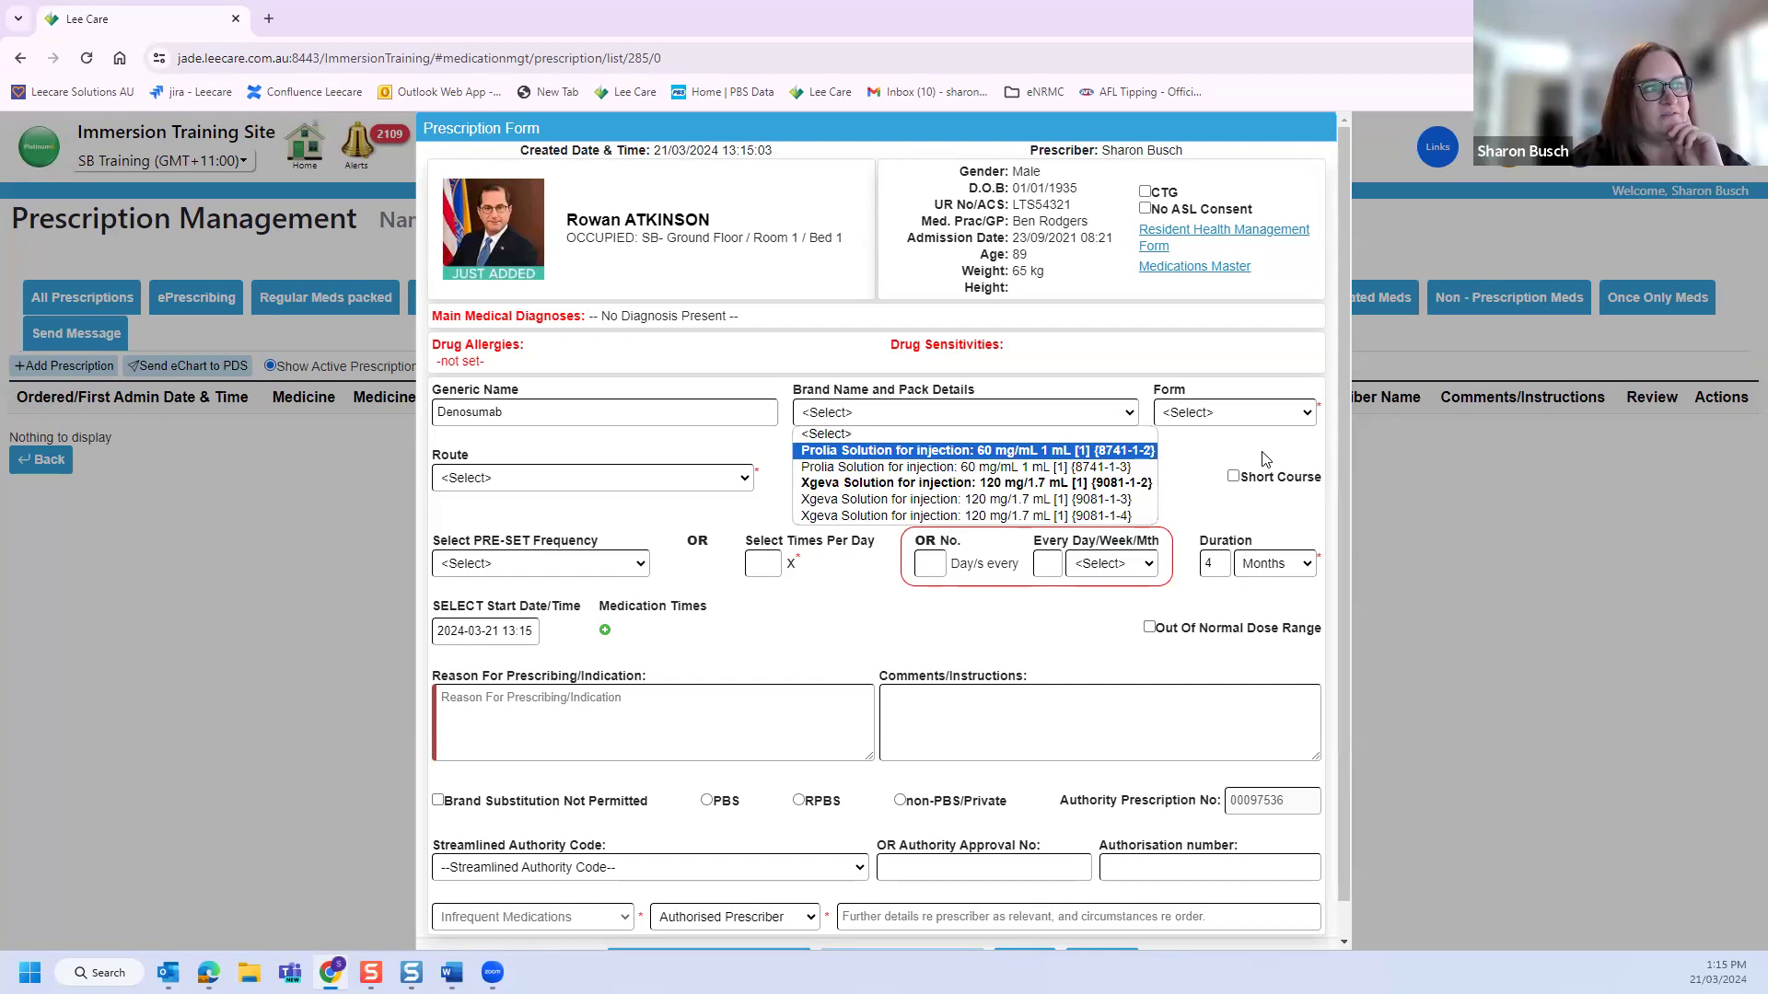
click(817, 455)
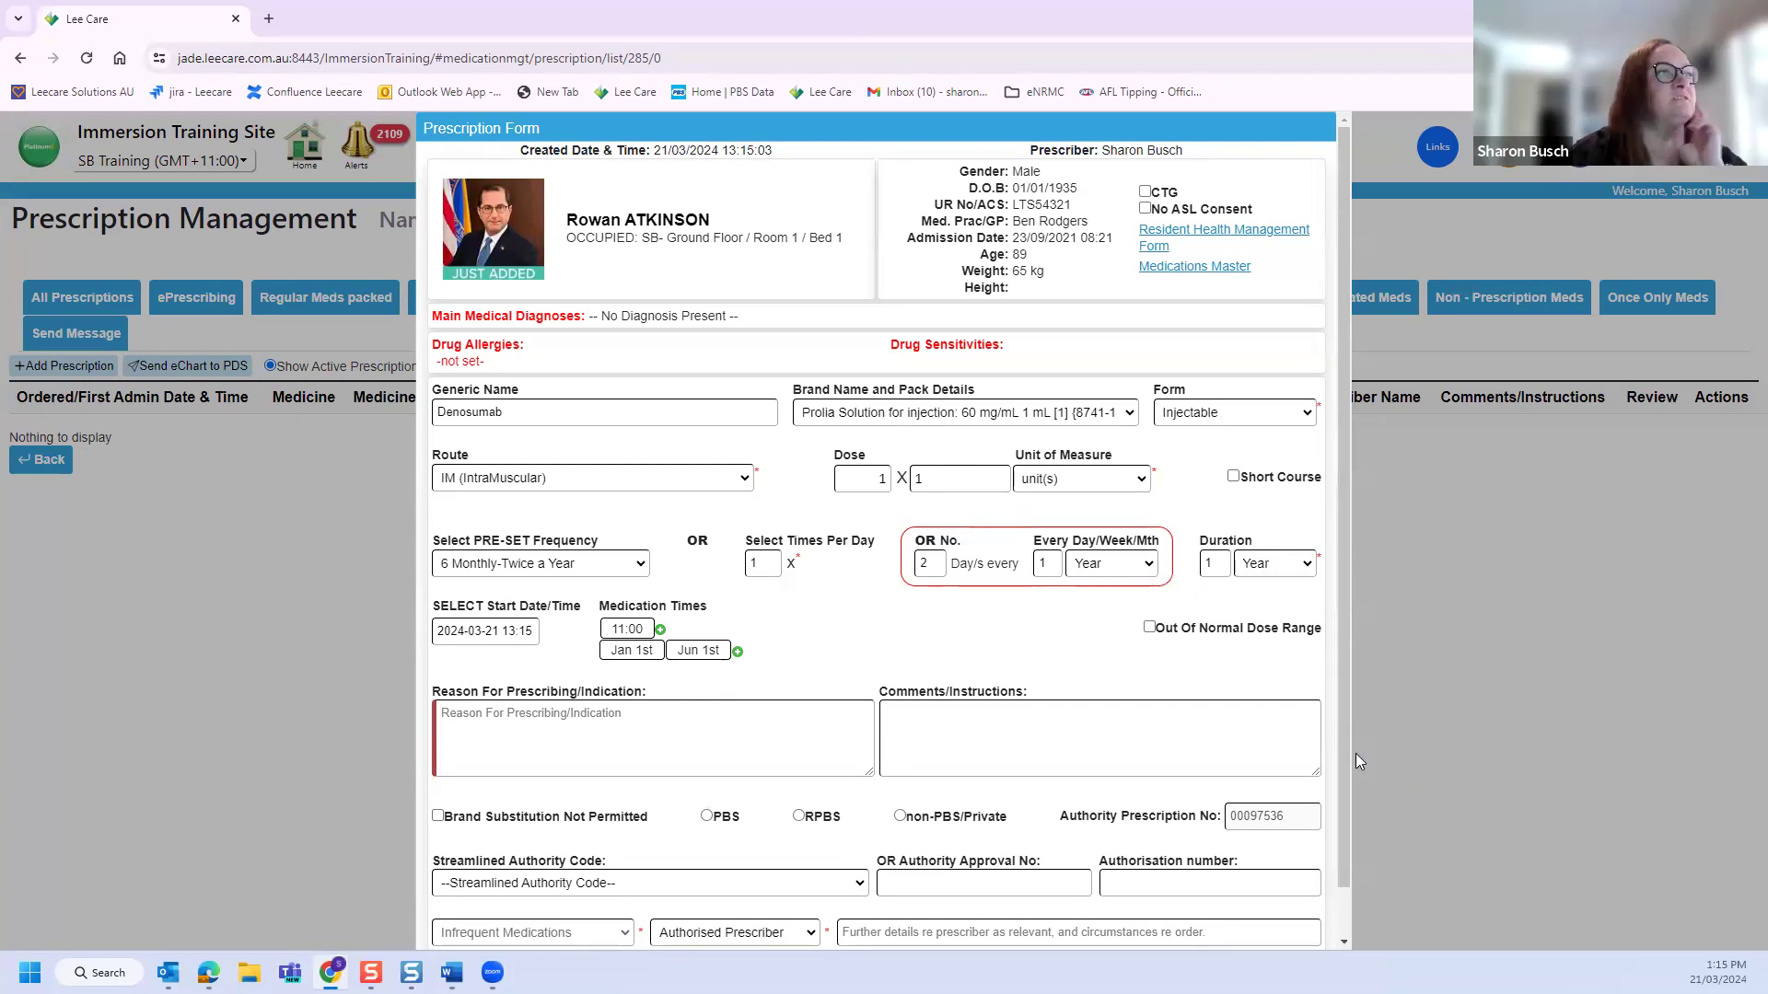
Step: Try the Prolia pack {8741-1-3} to compare the prefilled fields, and switch back to pack {8741-1-2}
click(1095, 414)
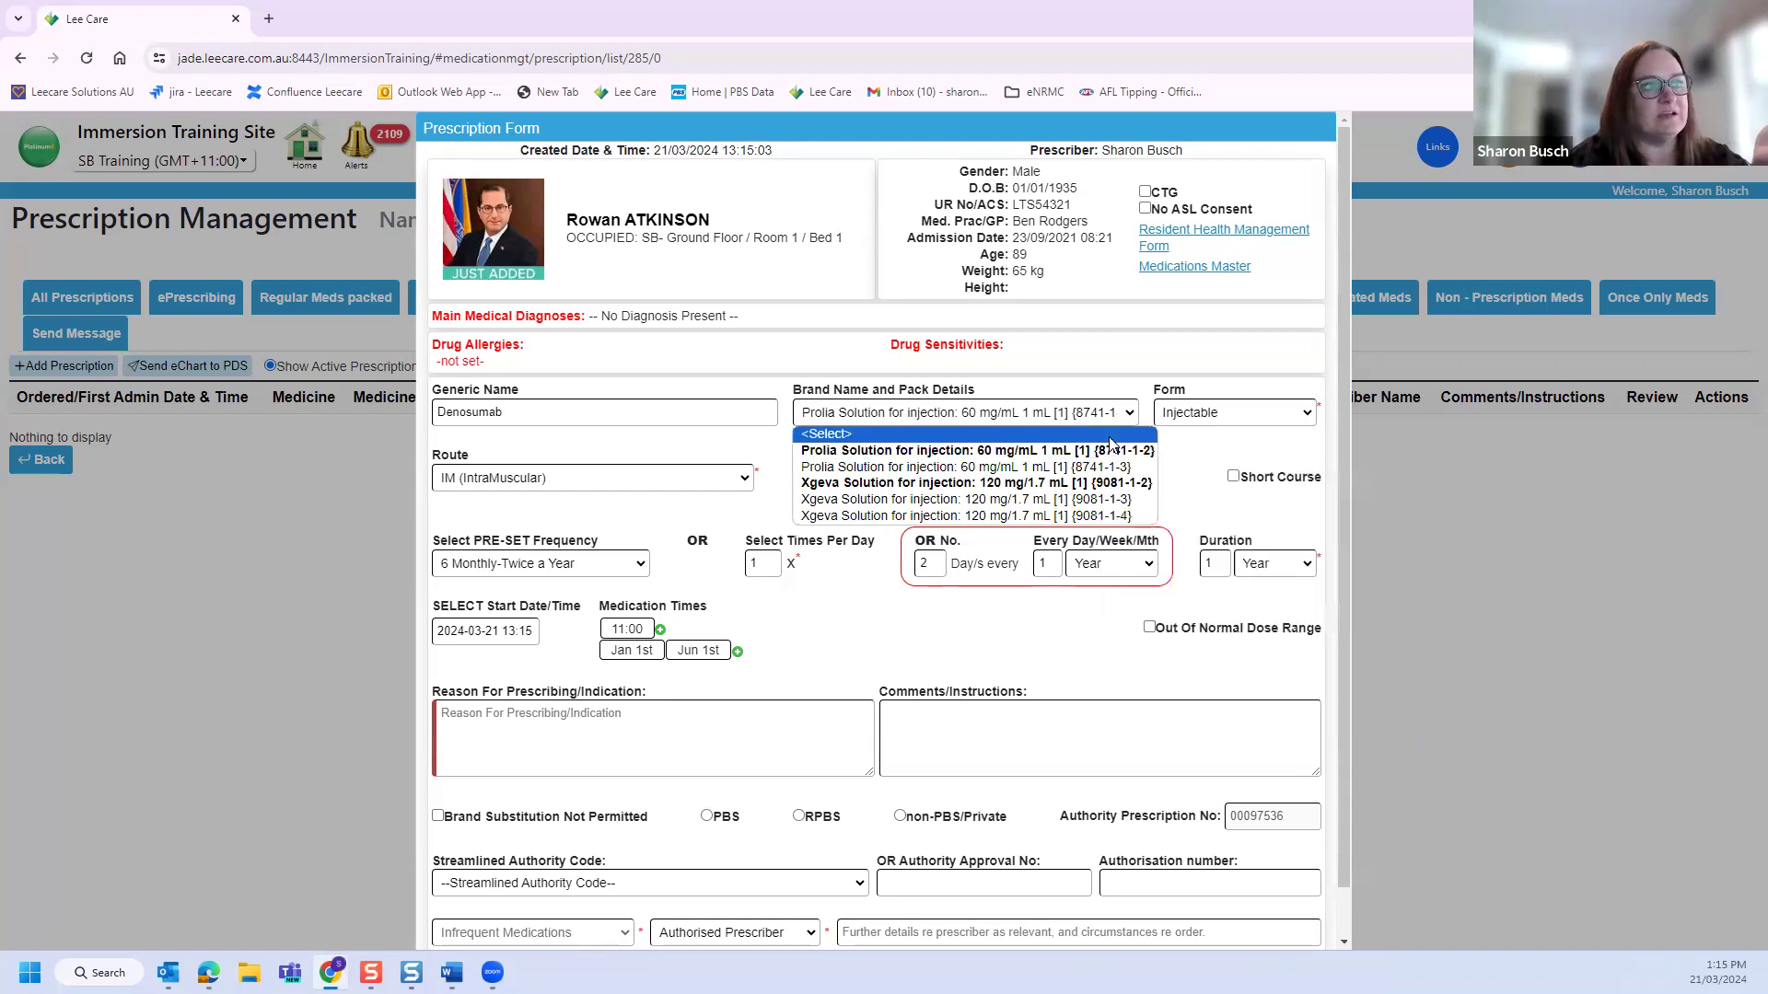
mouse_move(1114, 455)
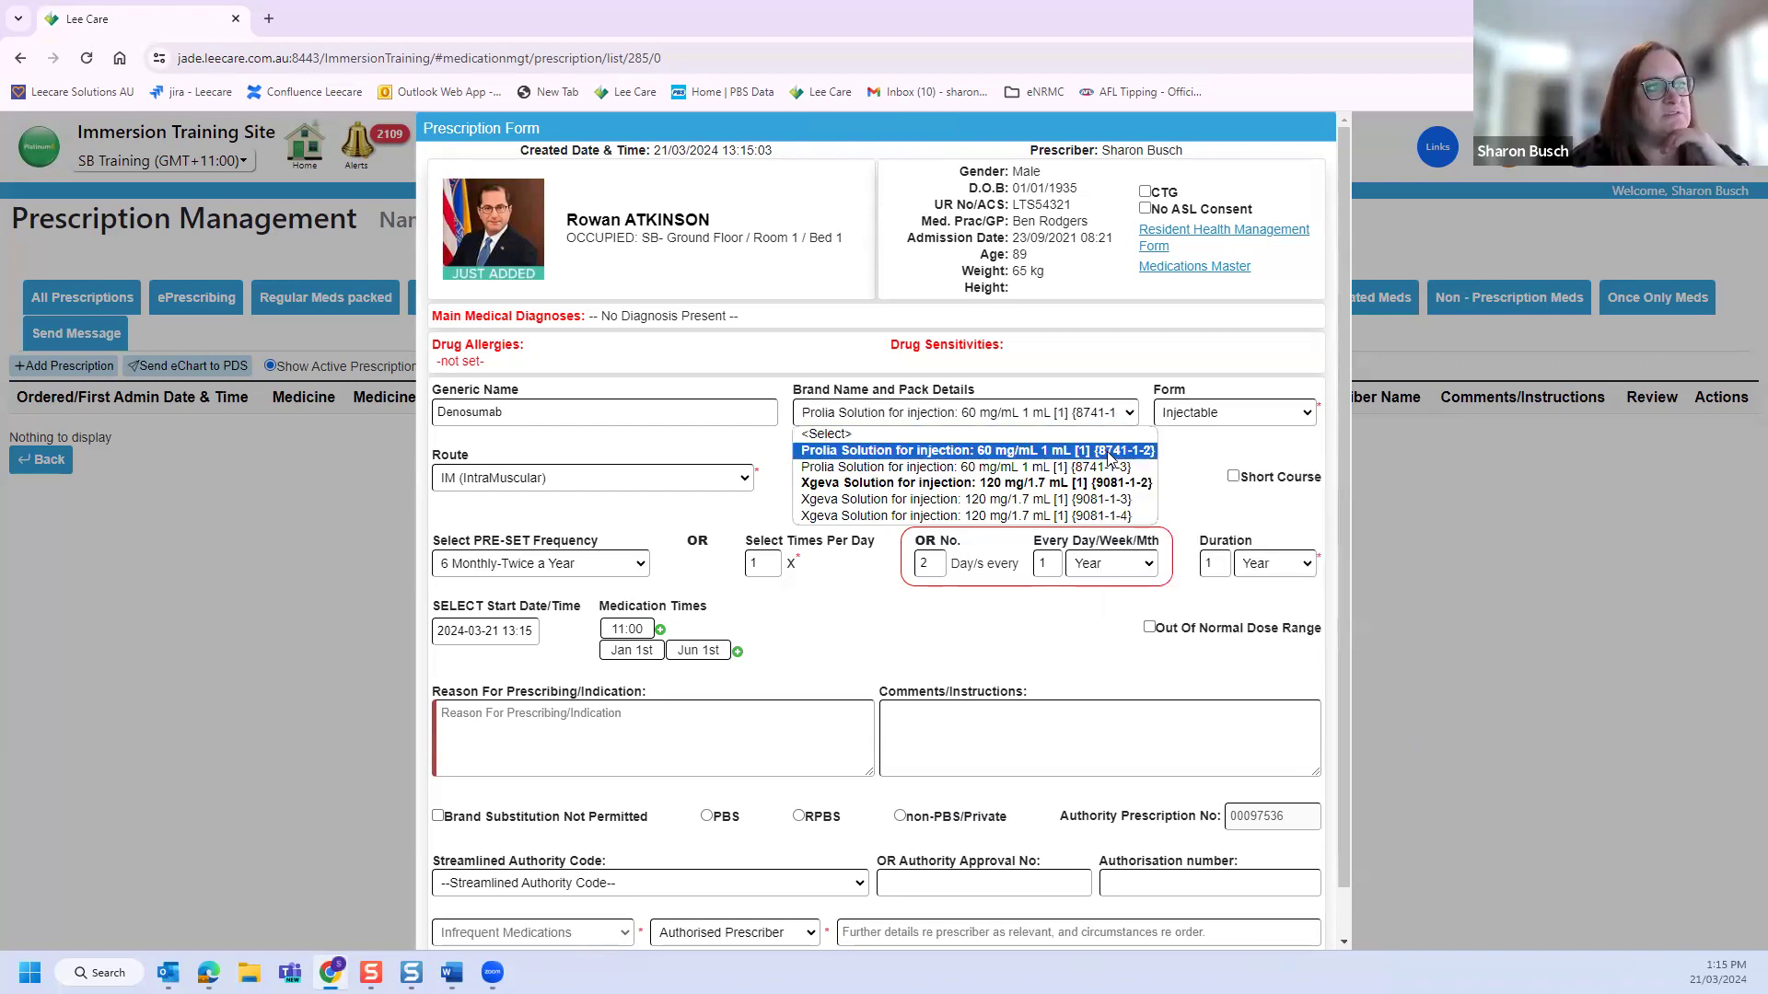
click(1109, 456)
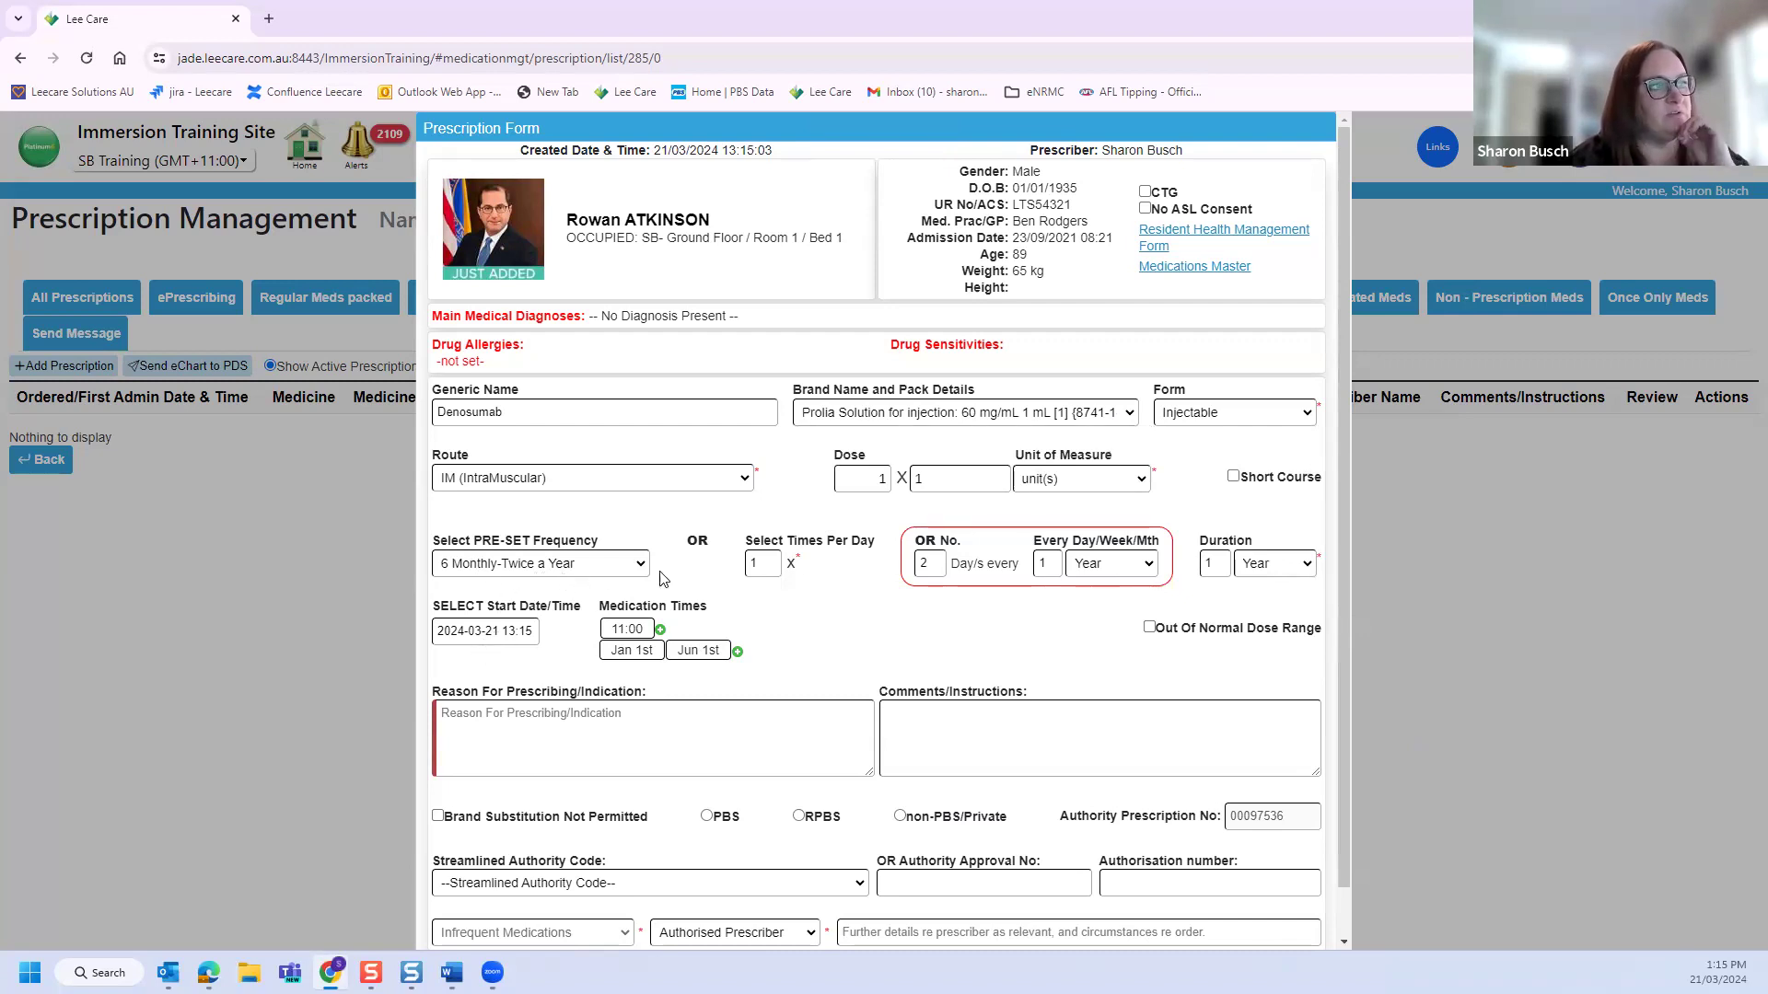
click(928, 411)
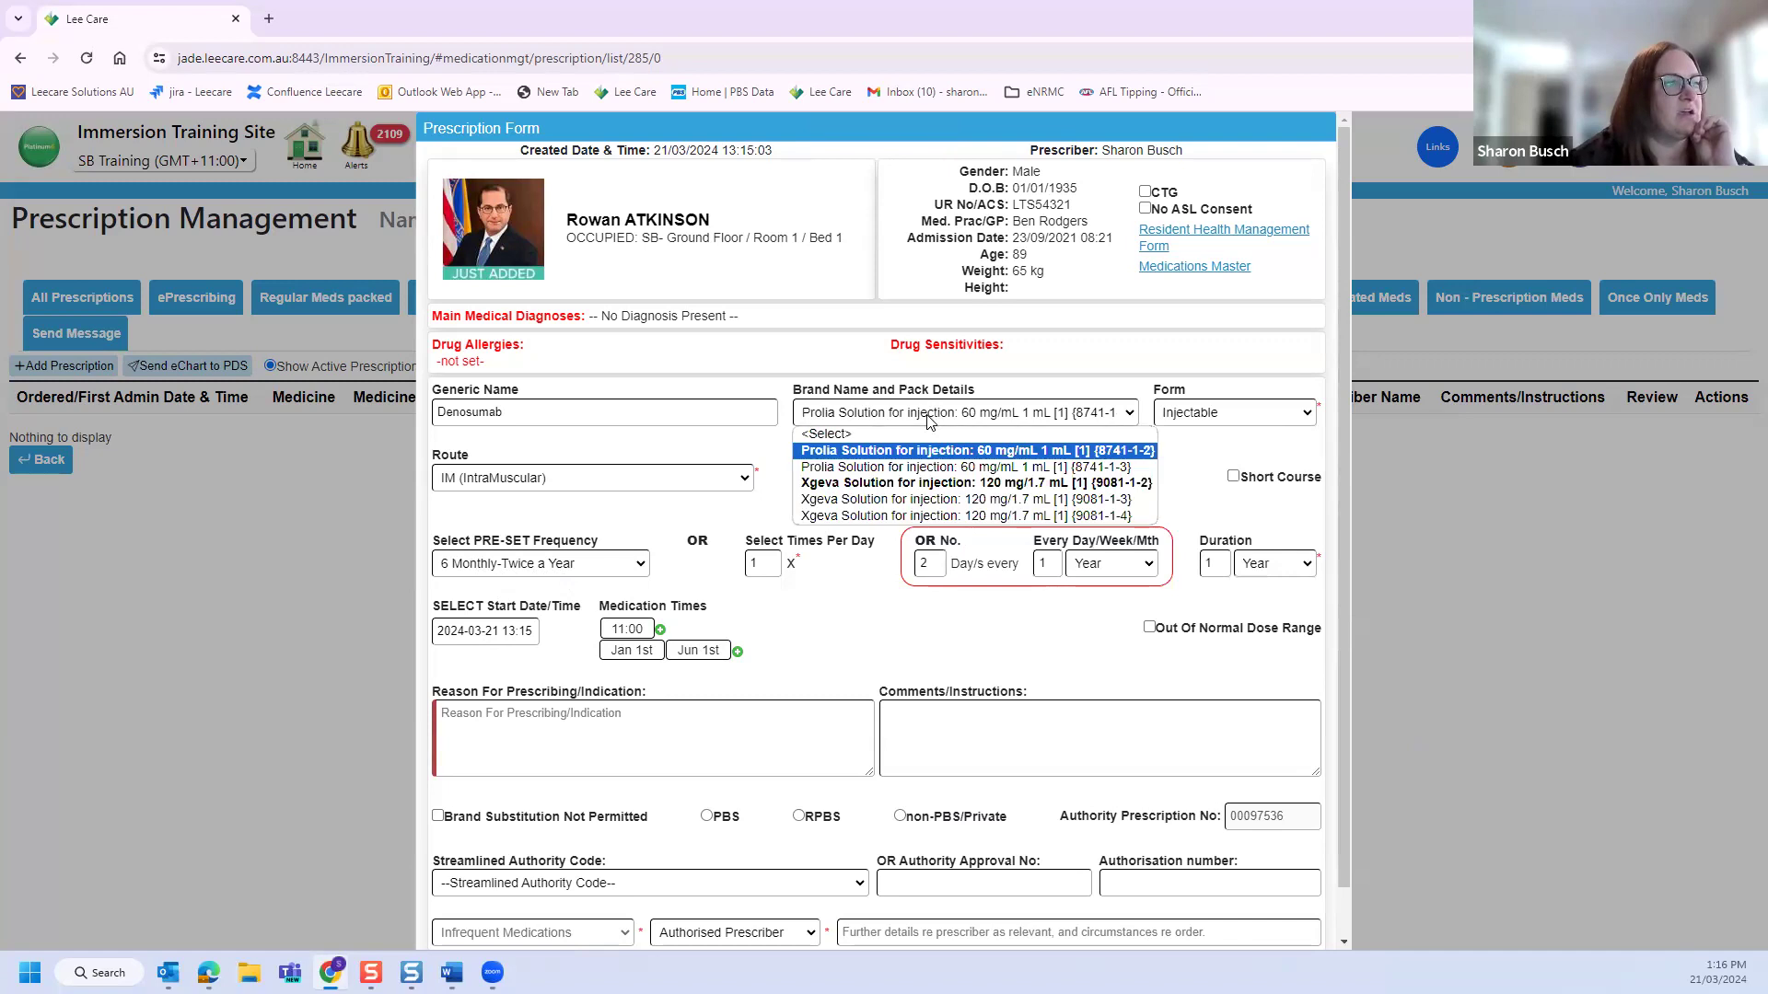
click(953, 467)
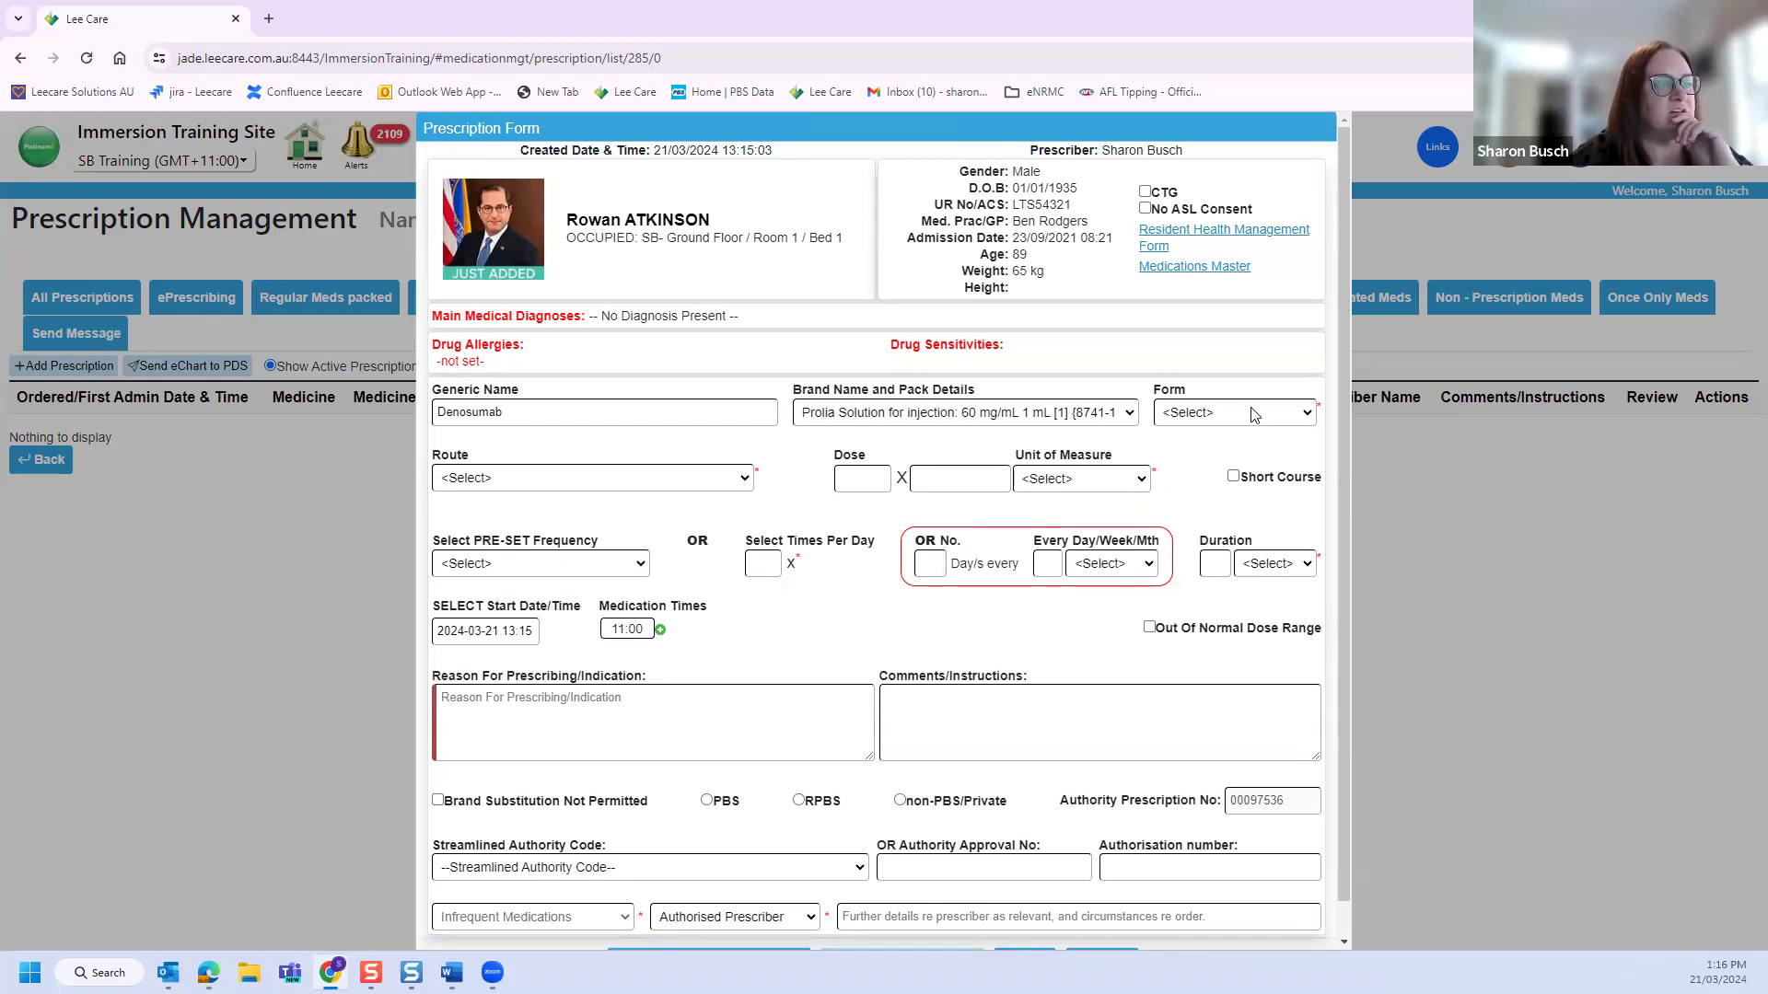
click(1119, 415)
click(1116, 453)
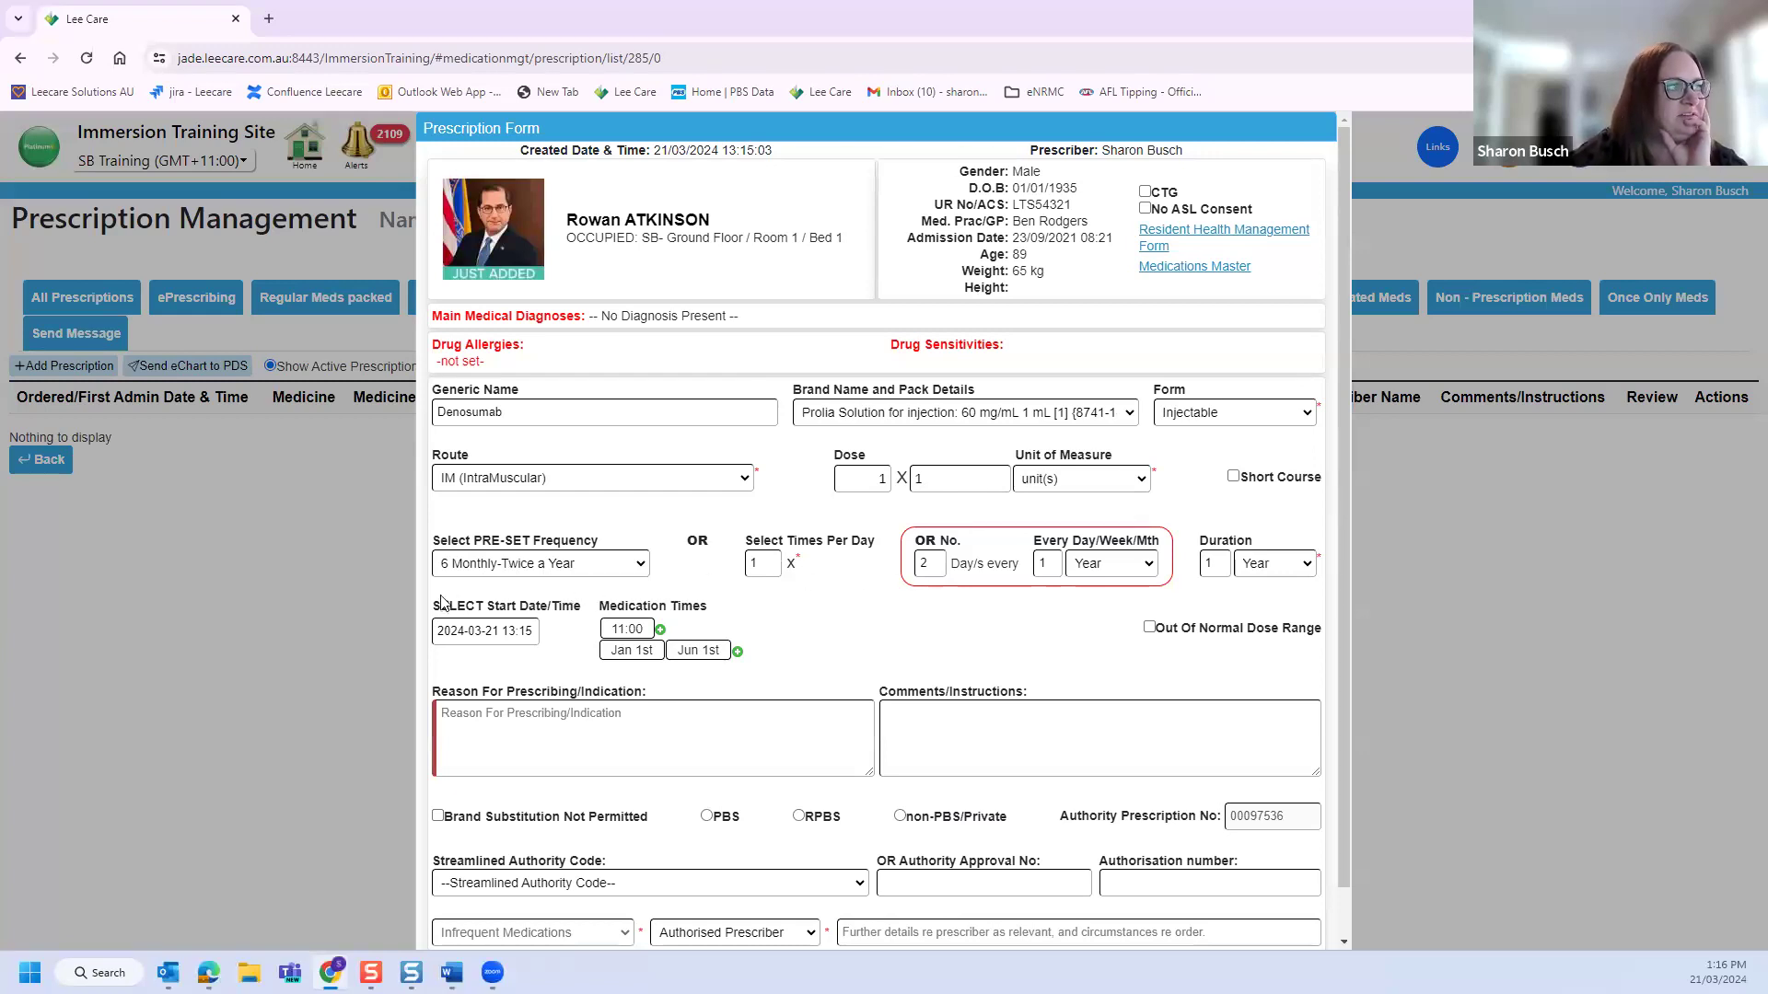
Step: Try a custom frequency of 1 day every 6 months and check the date choices for the first dose
double_click(921, 564)
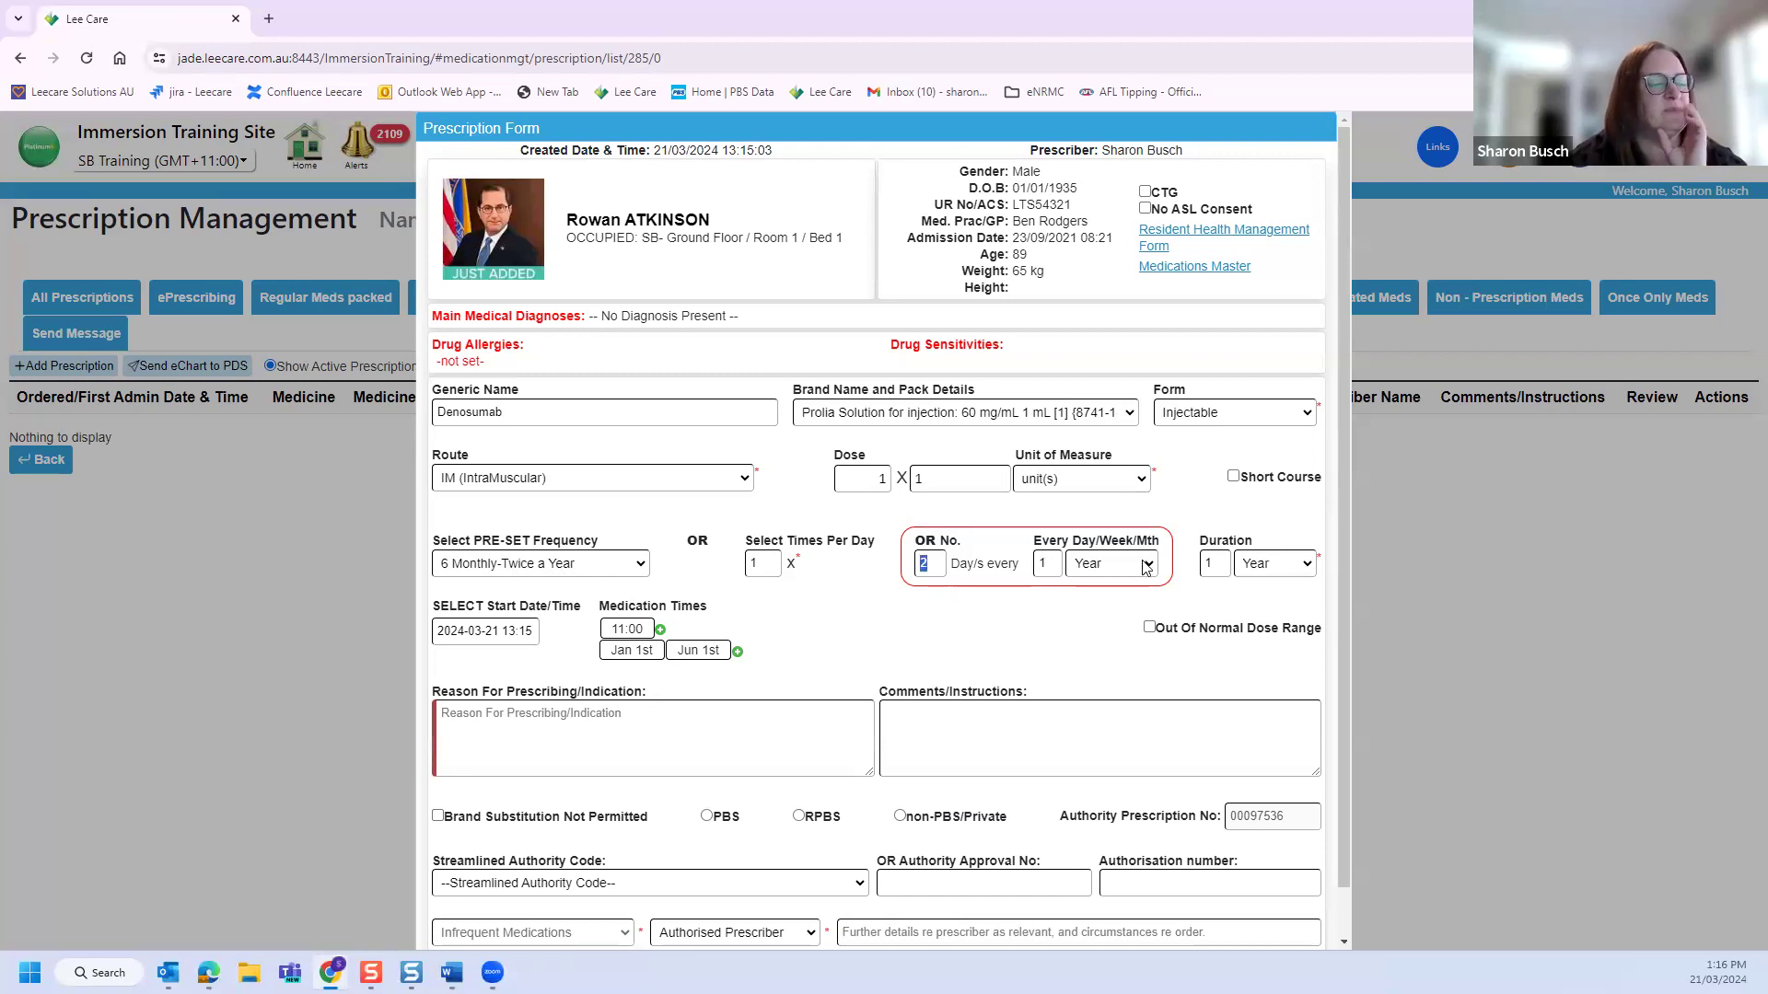
text(1)
key(Tab)
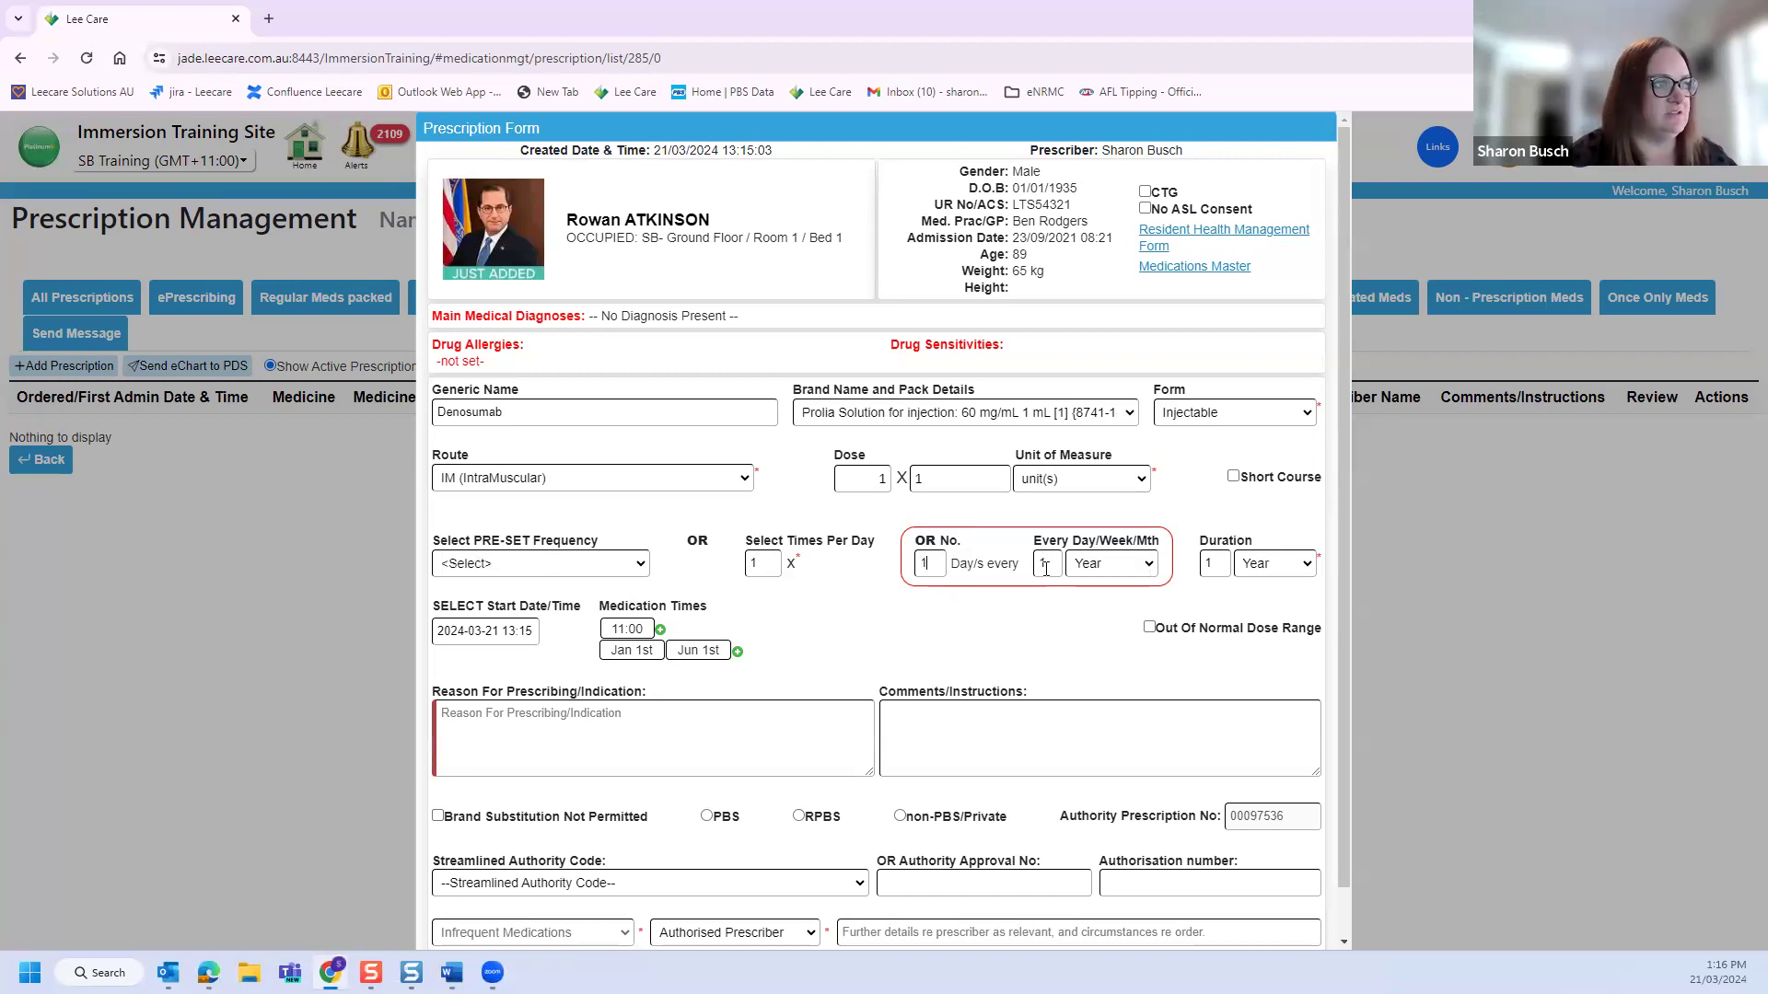
text(6)
click(1111, 564)
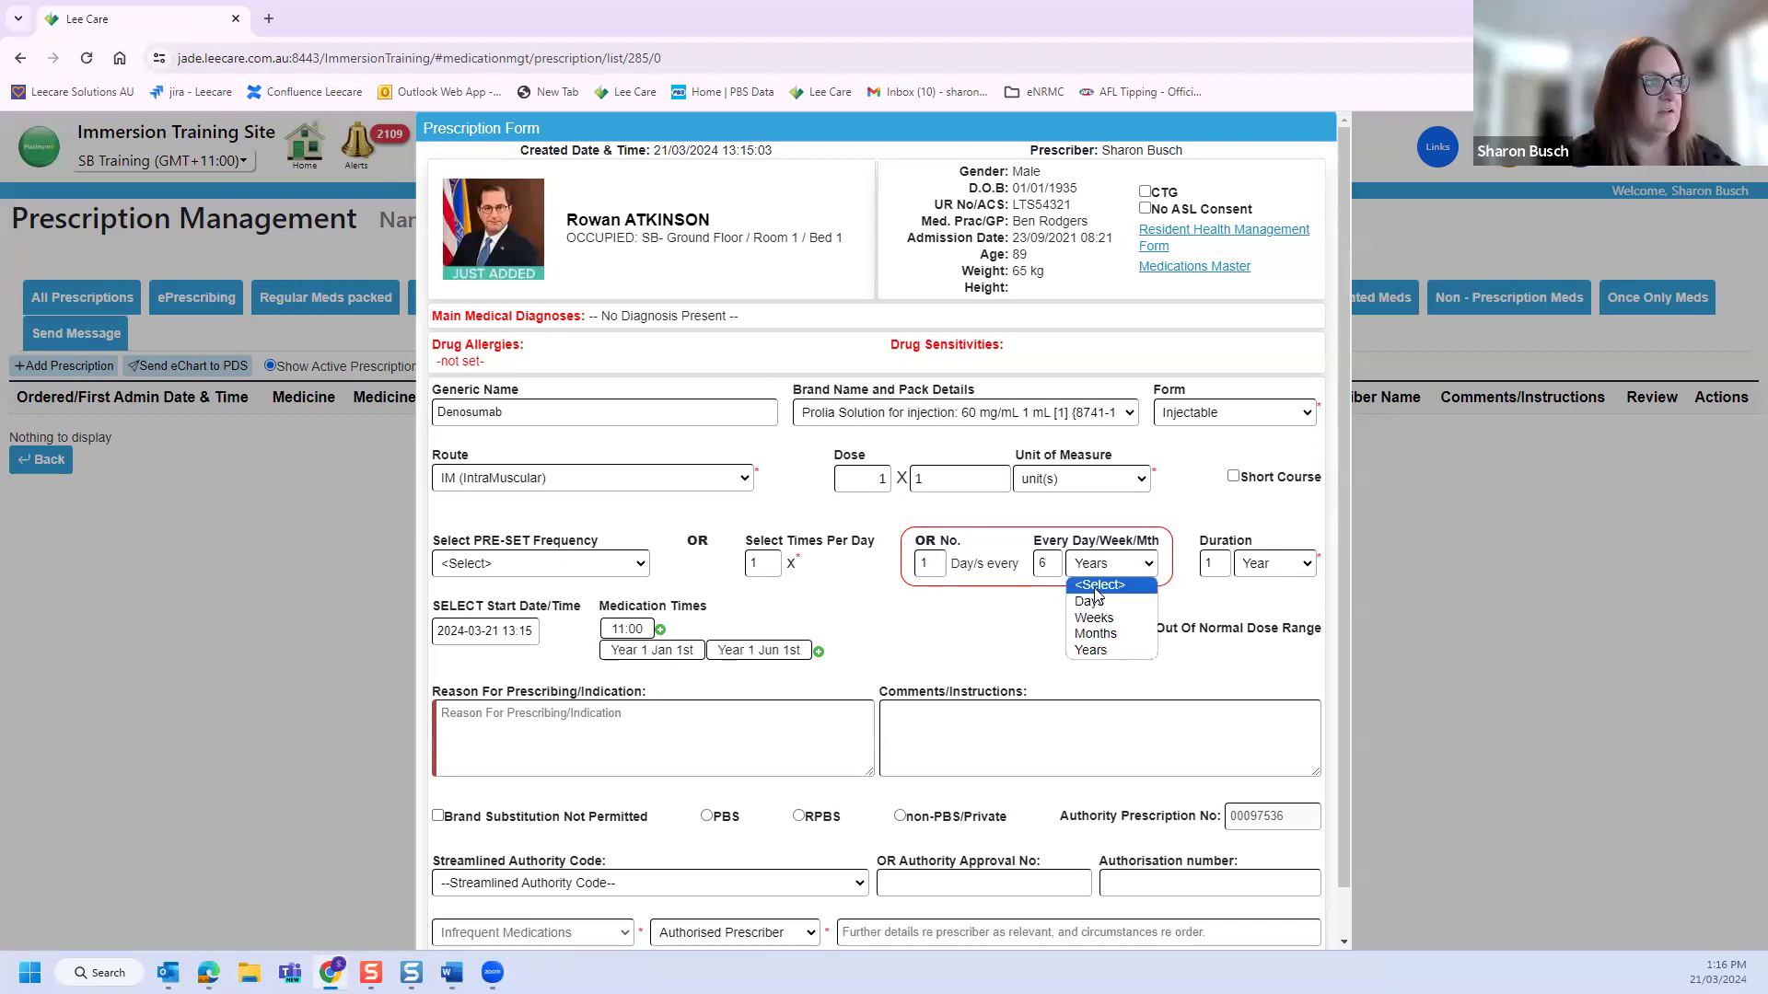
click(1112, 644)
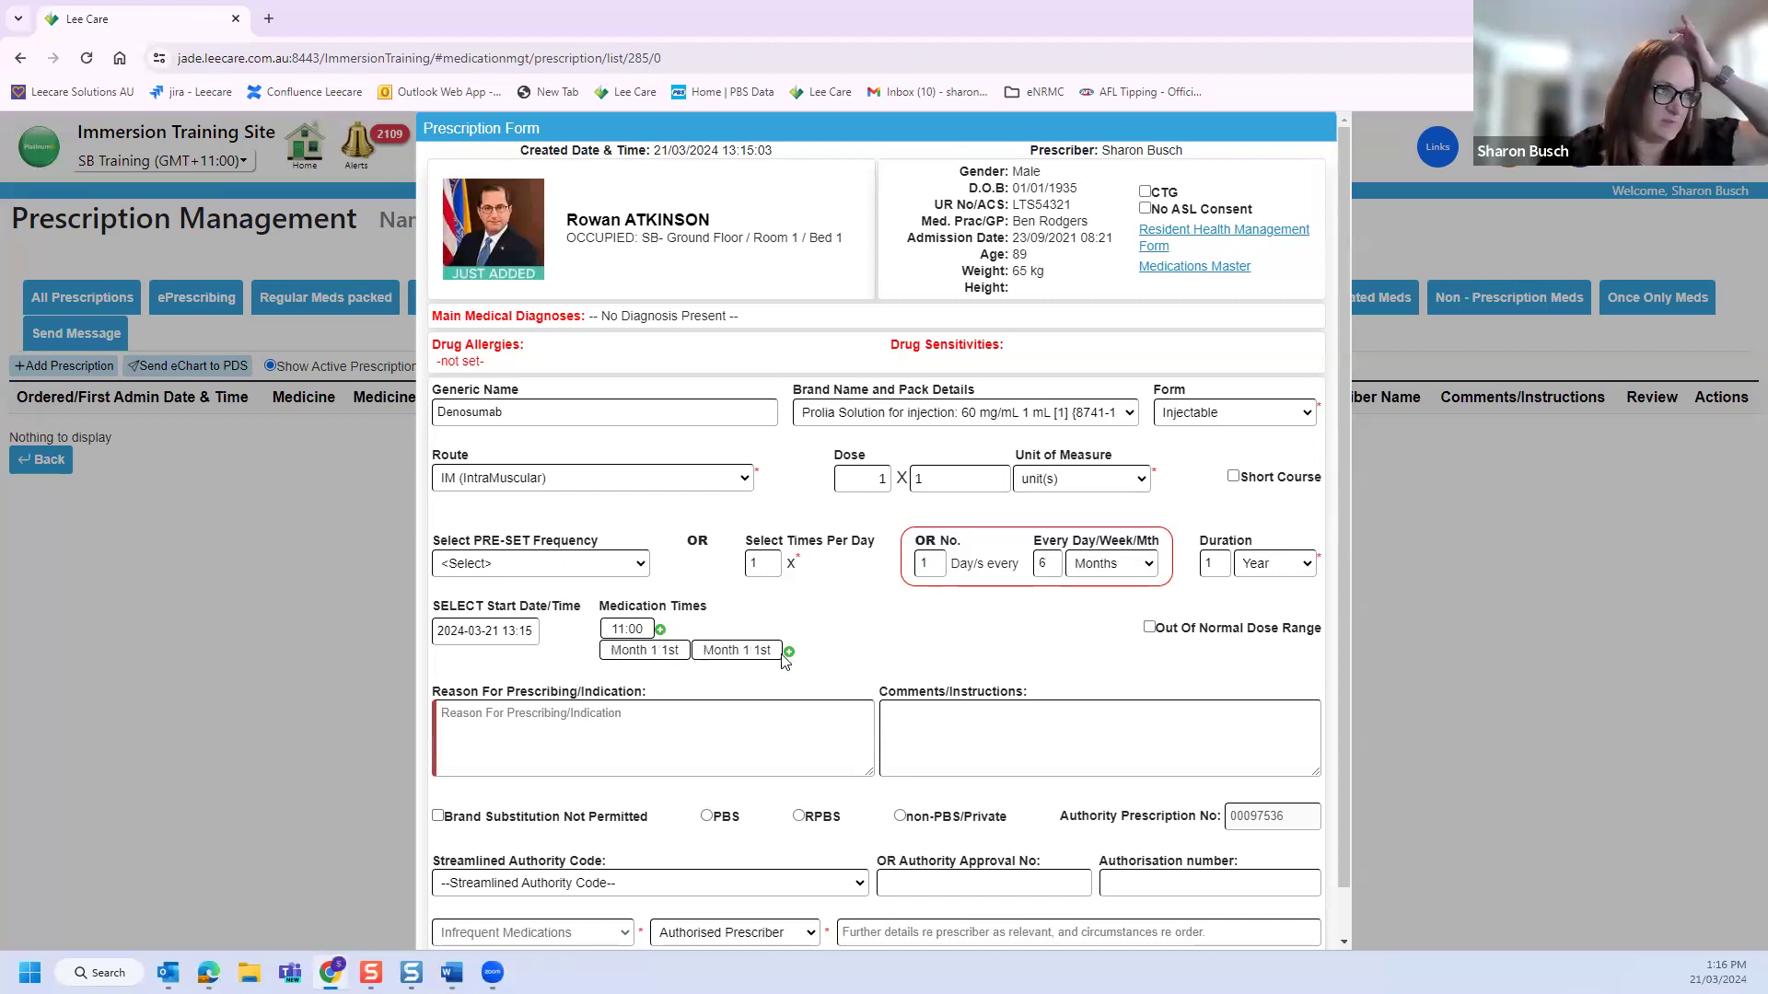
click(663, 651)
click(675, 681)
click(674, 683)
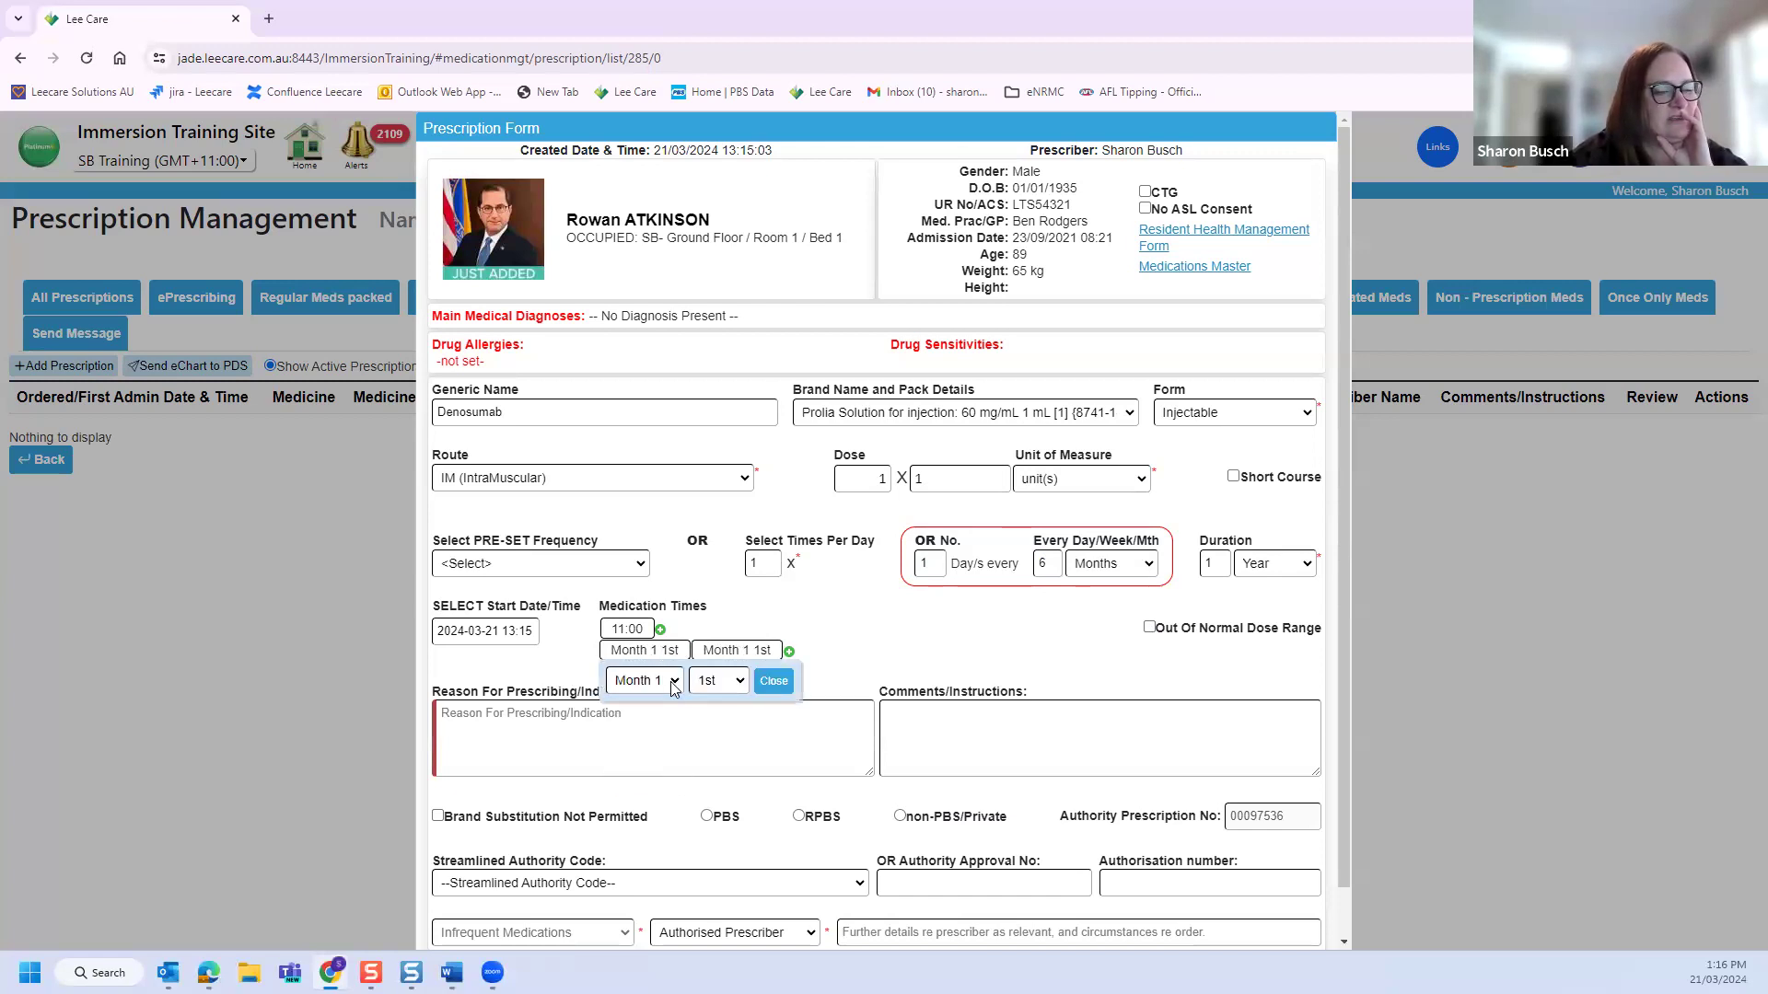
click(869, 644)
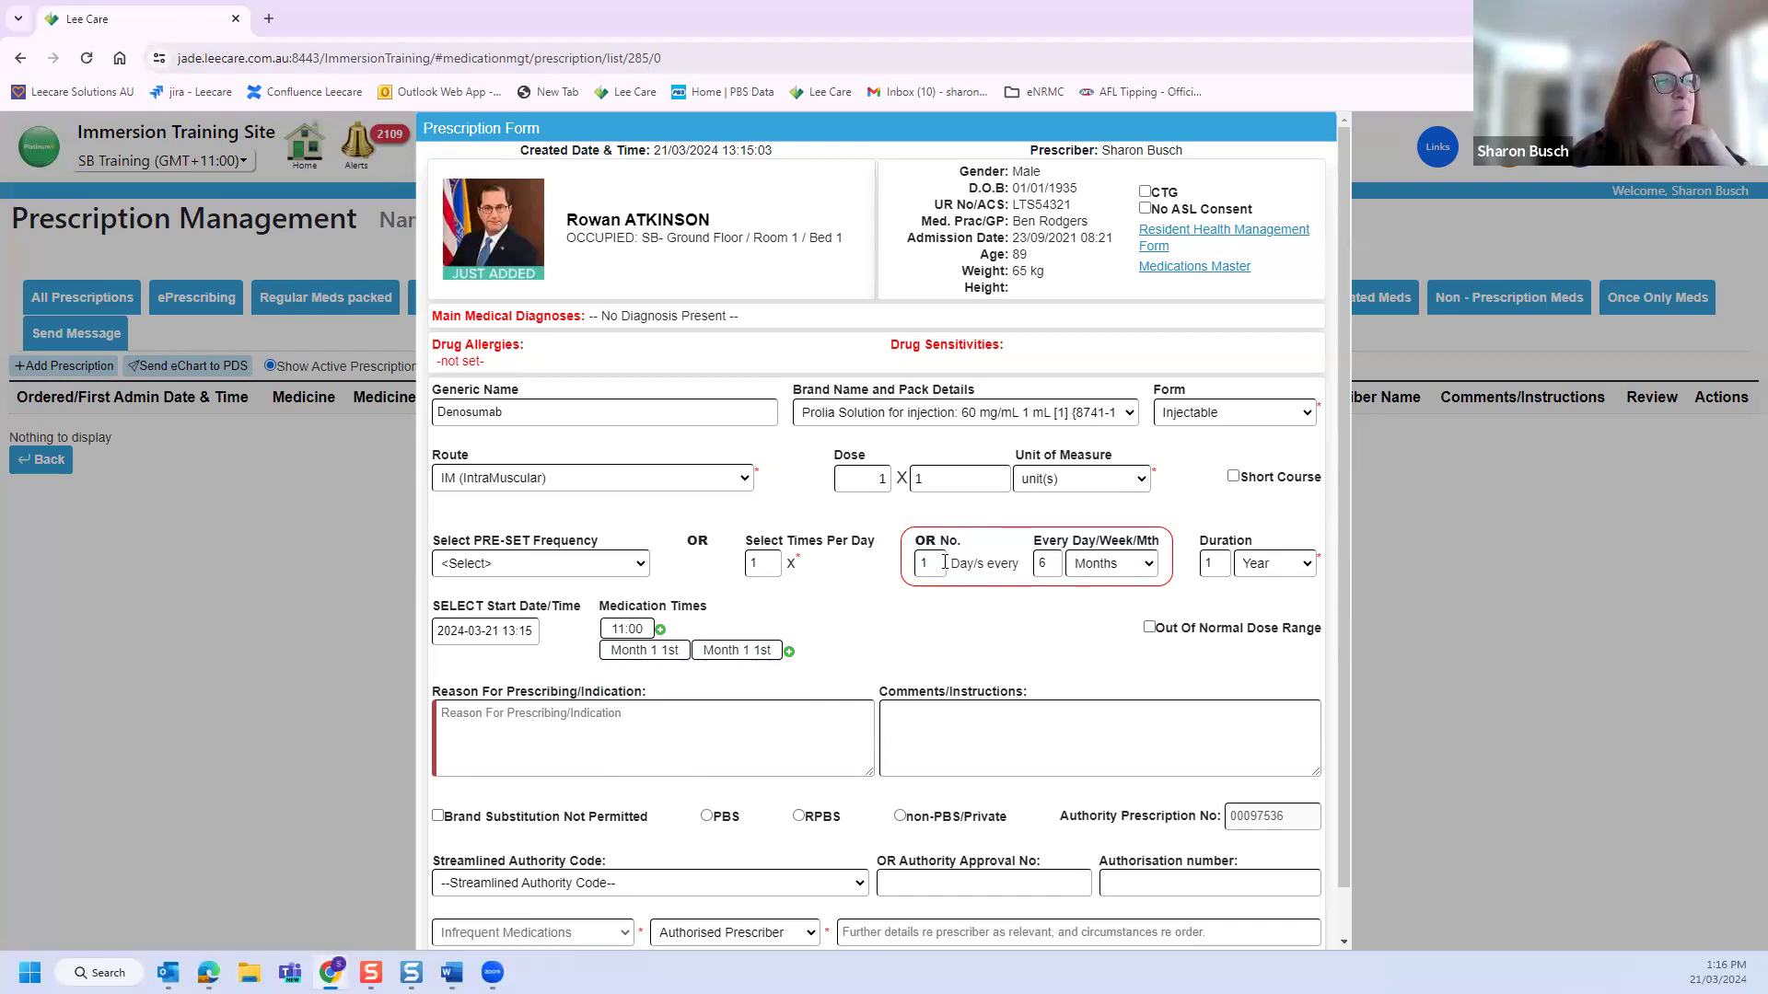
Step: Set the custom frequency to 2 days every 1 year and check the month and day options of the first dose date
drag(936, 564, 904, 568)
text(2)
key(Tab)
text(1)
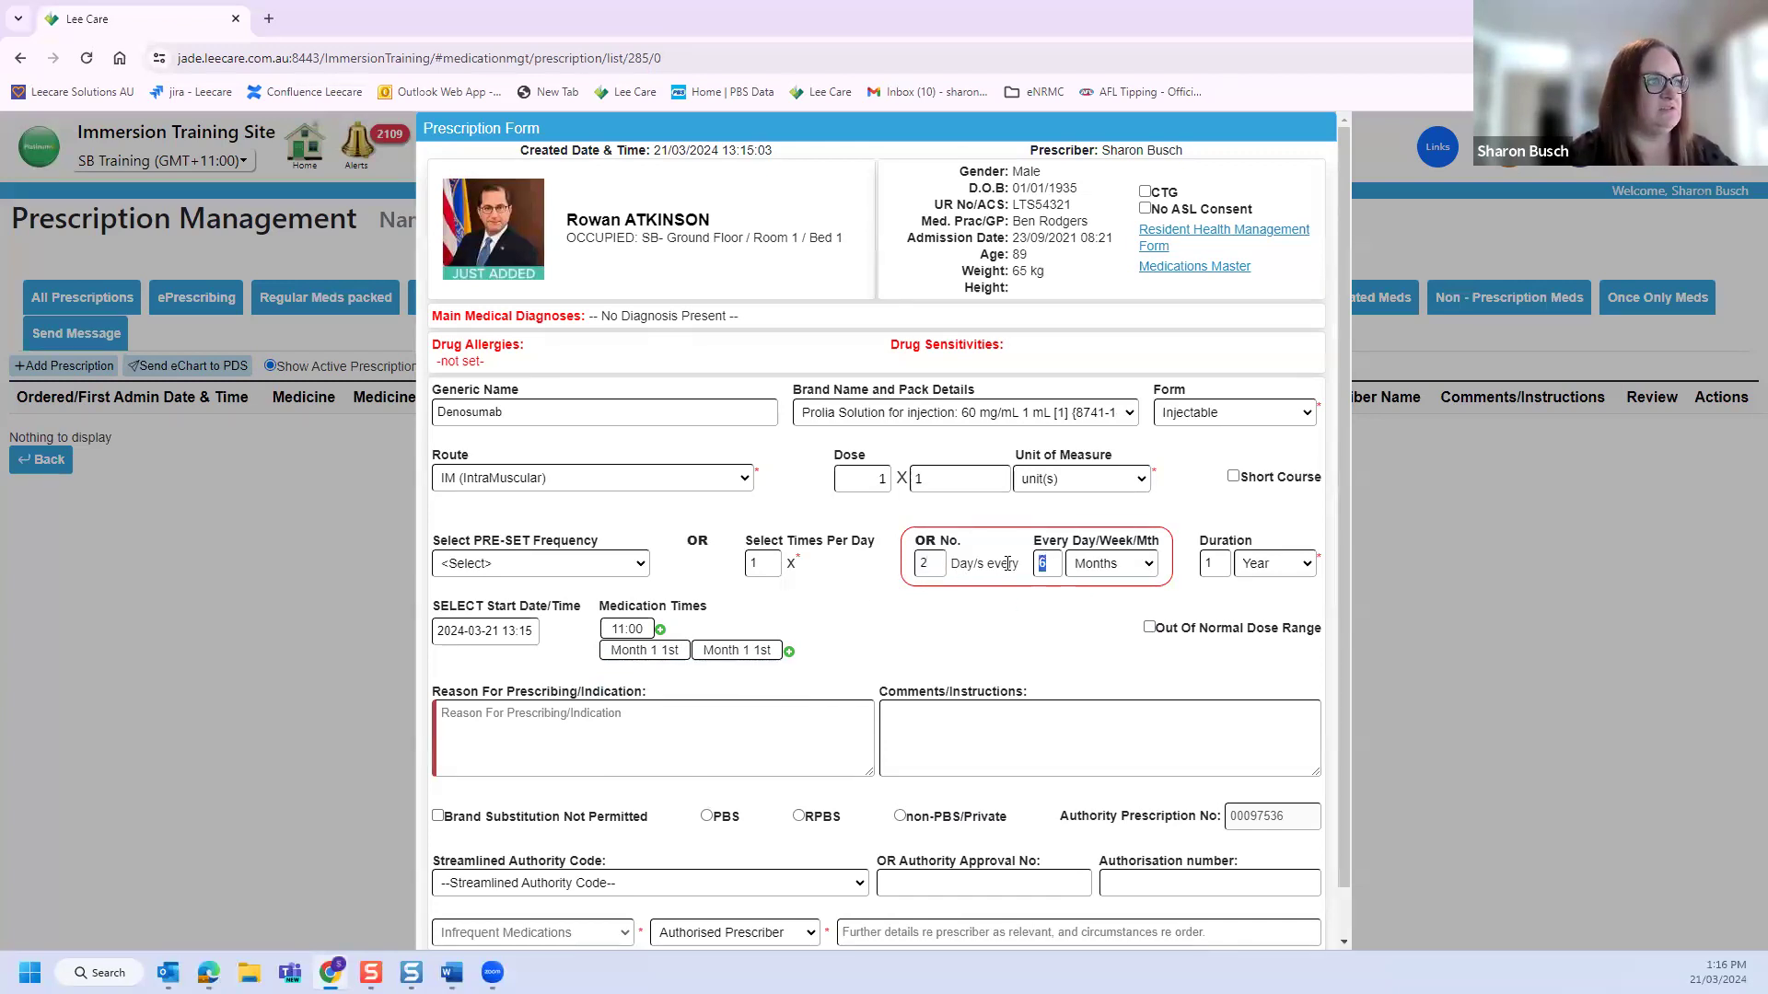
click(1137, 571)
click(1114, 650)
click(619, 652)
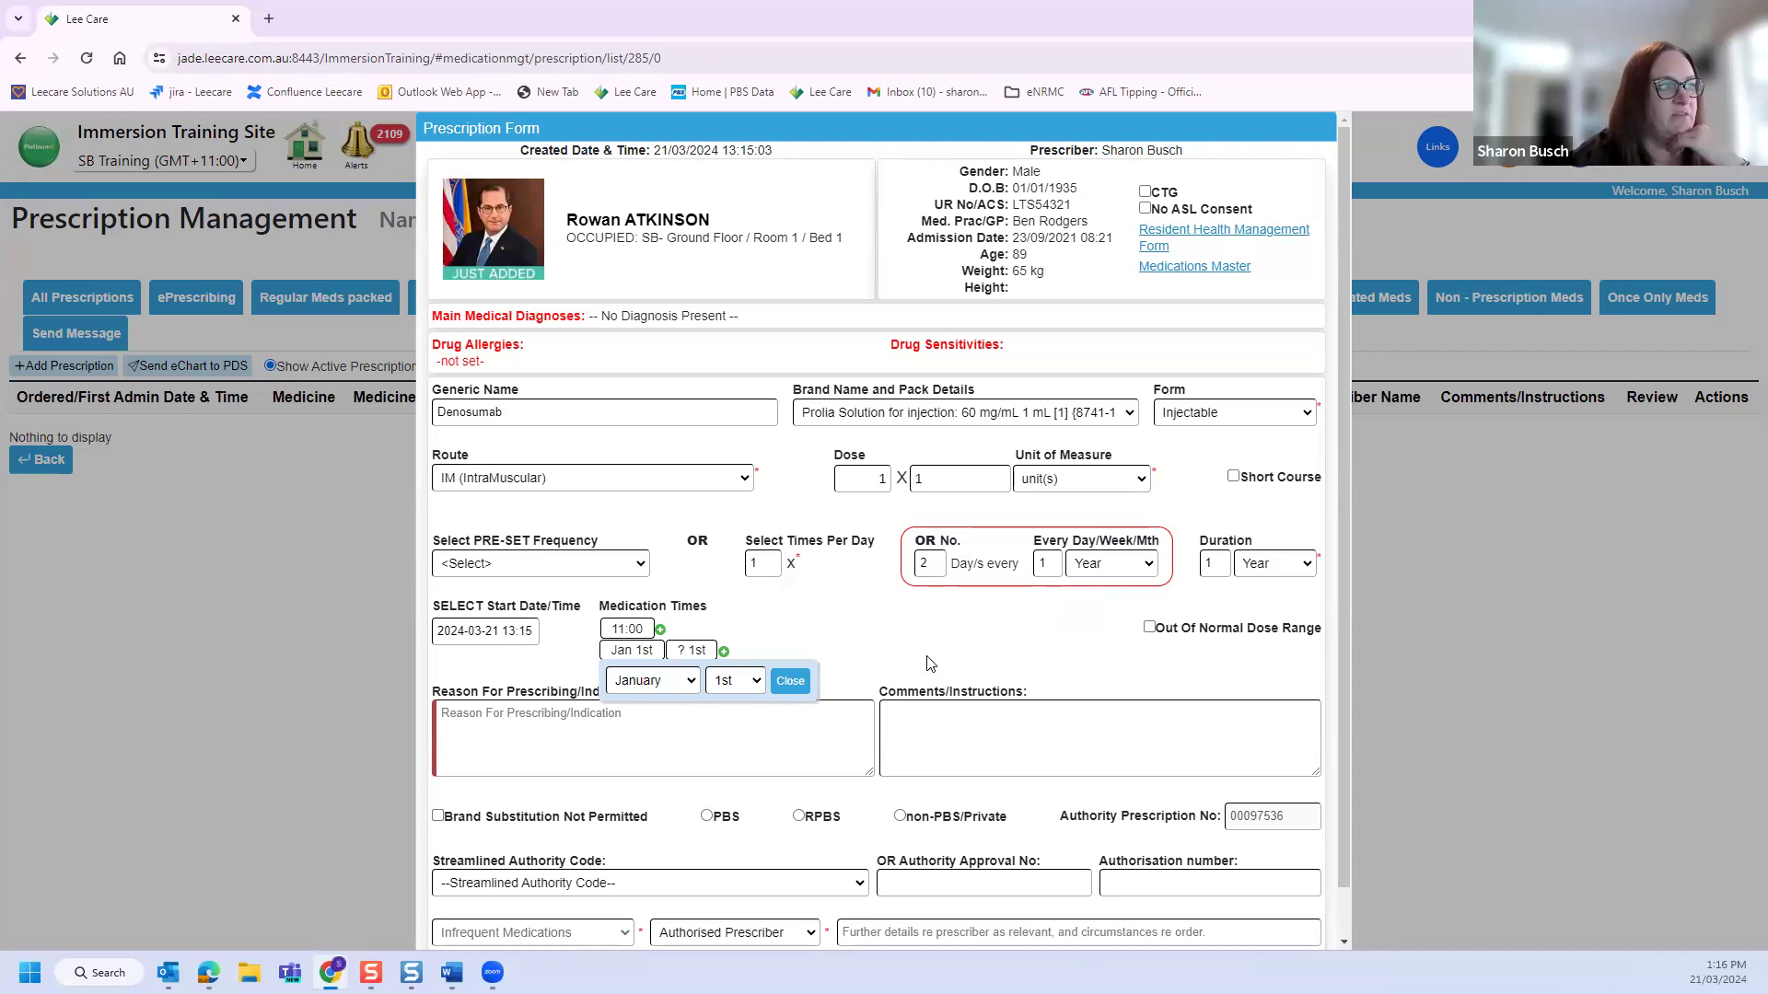
click(1087, 628)
Step: Enter OP as the reason for prescribing and mark the item as PBS with streamlined authority code 6524
click(542, 722)
text(OP)
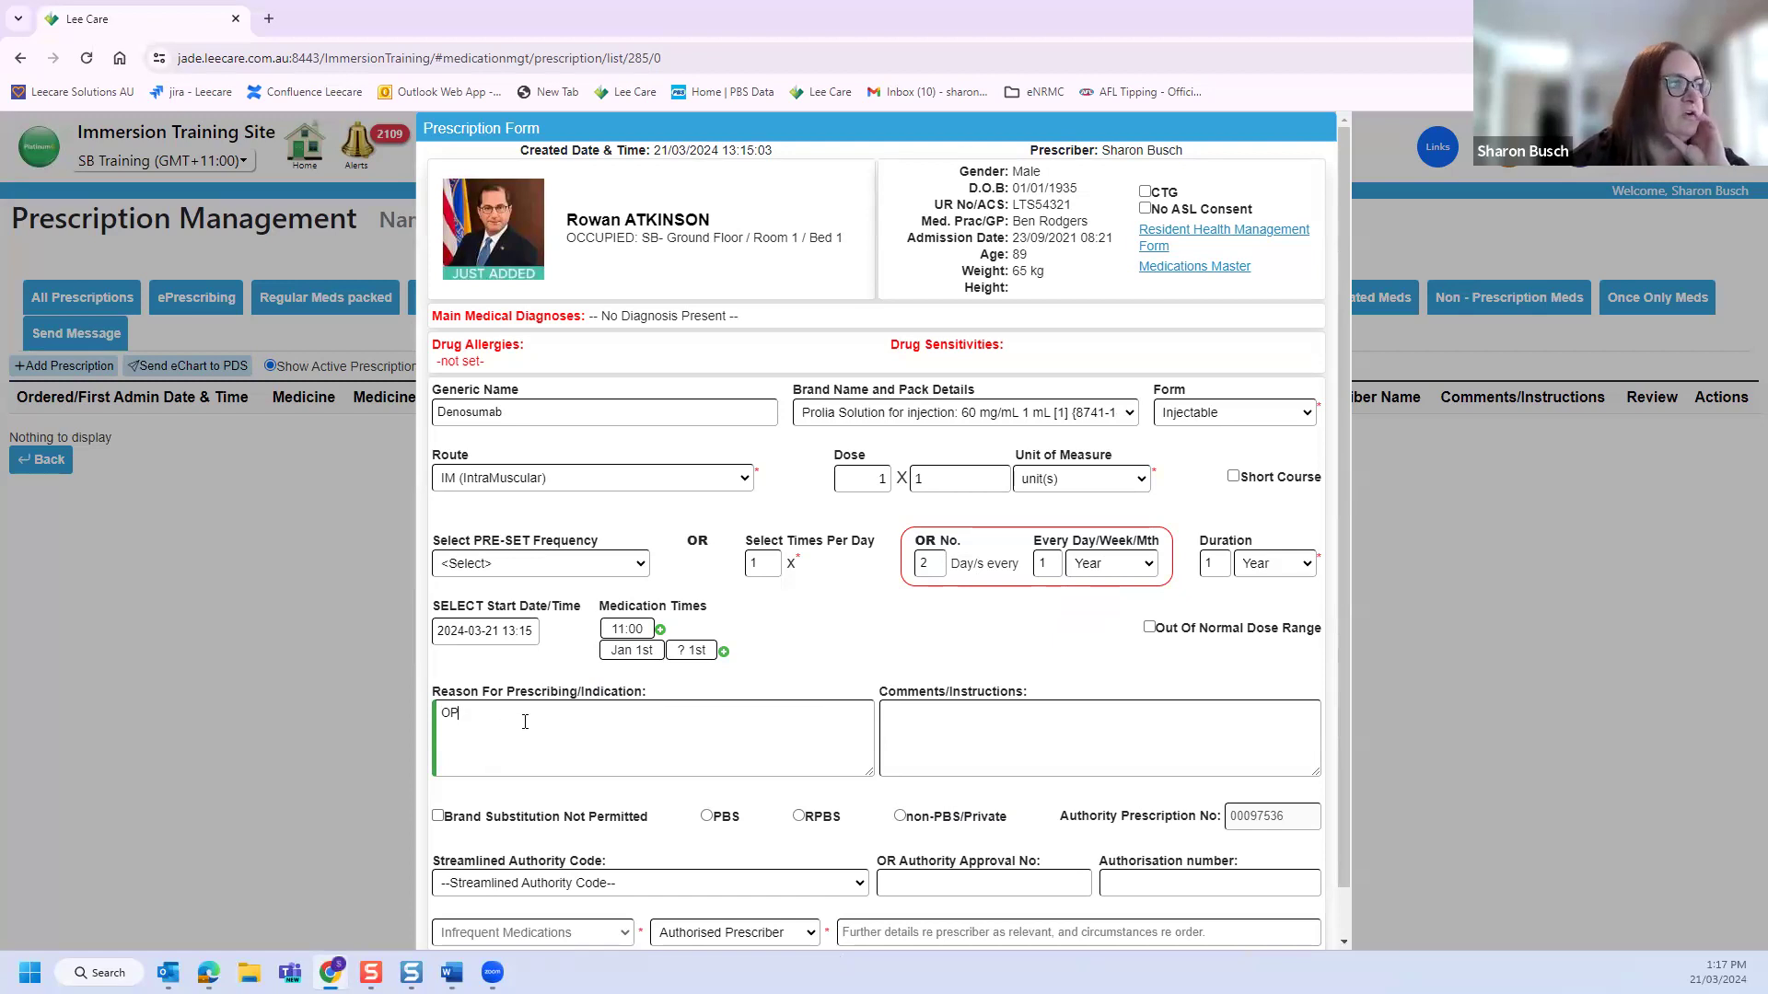
scroll(665, 839, down, 1)
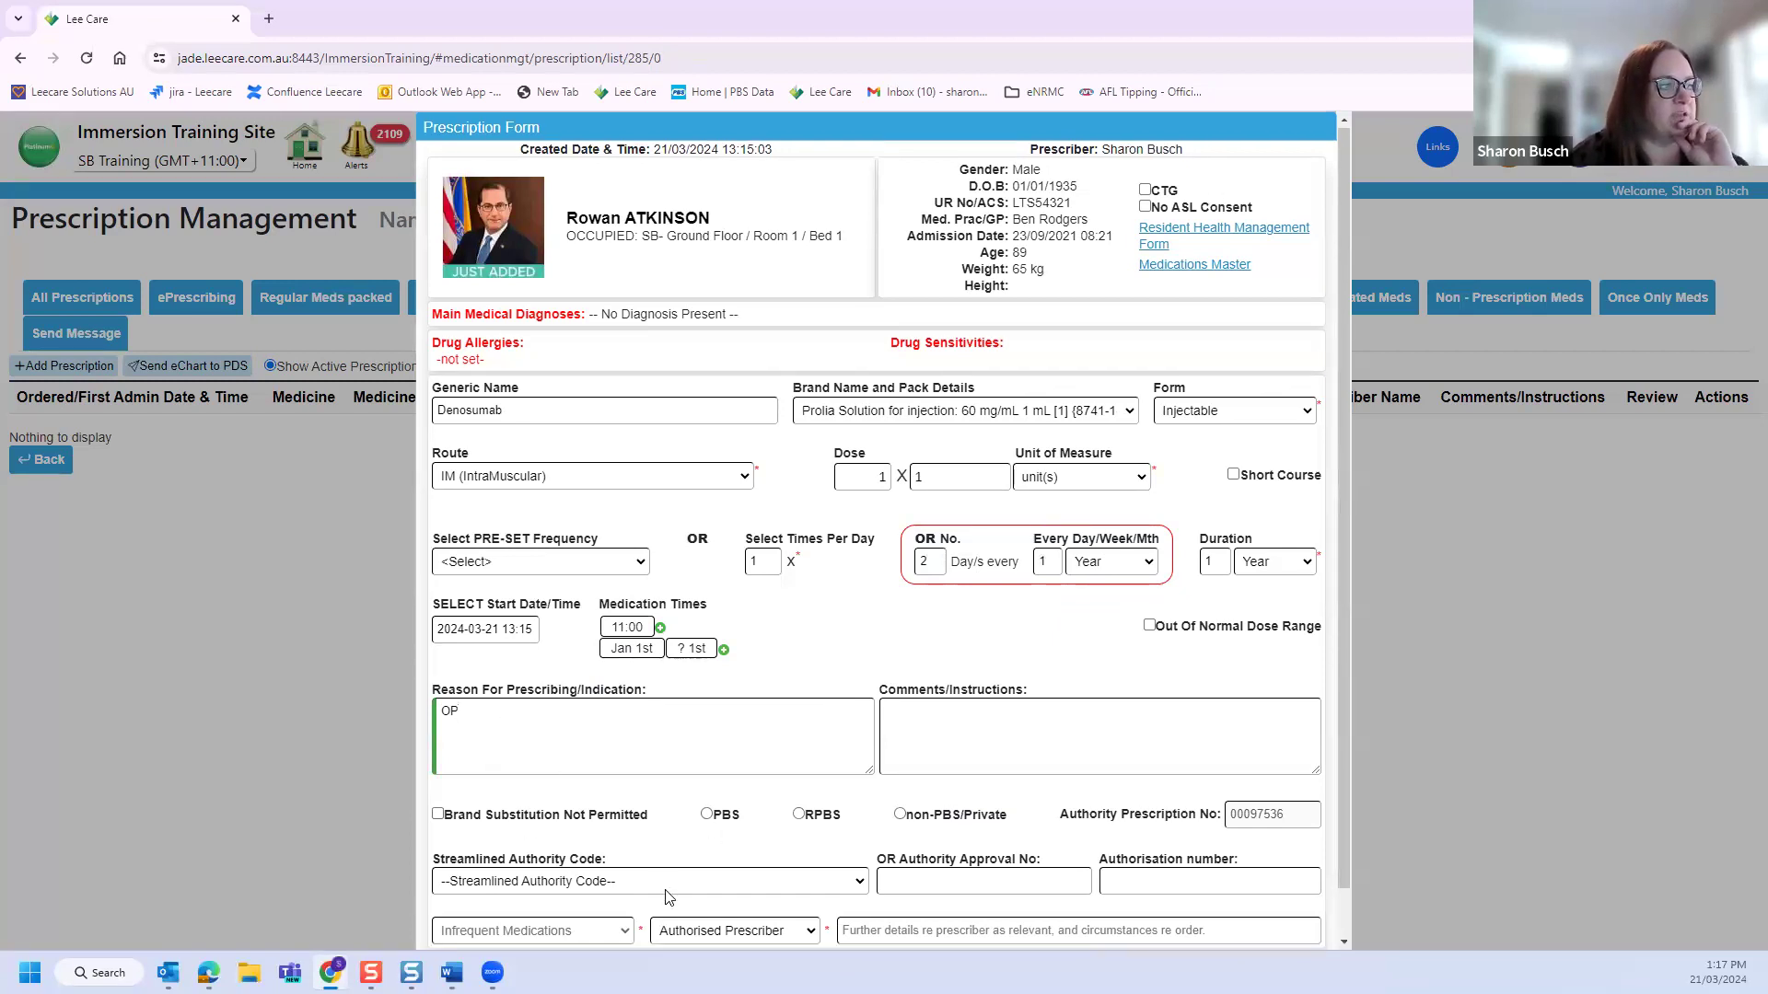
click(665, 831)
click(666, 849)
click(706, 764)
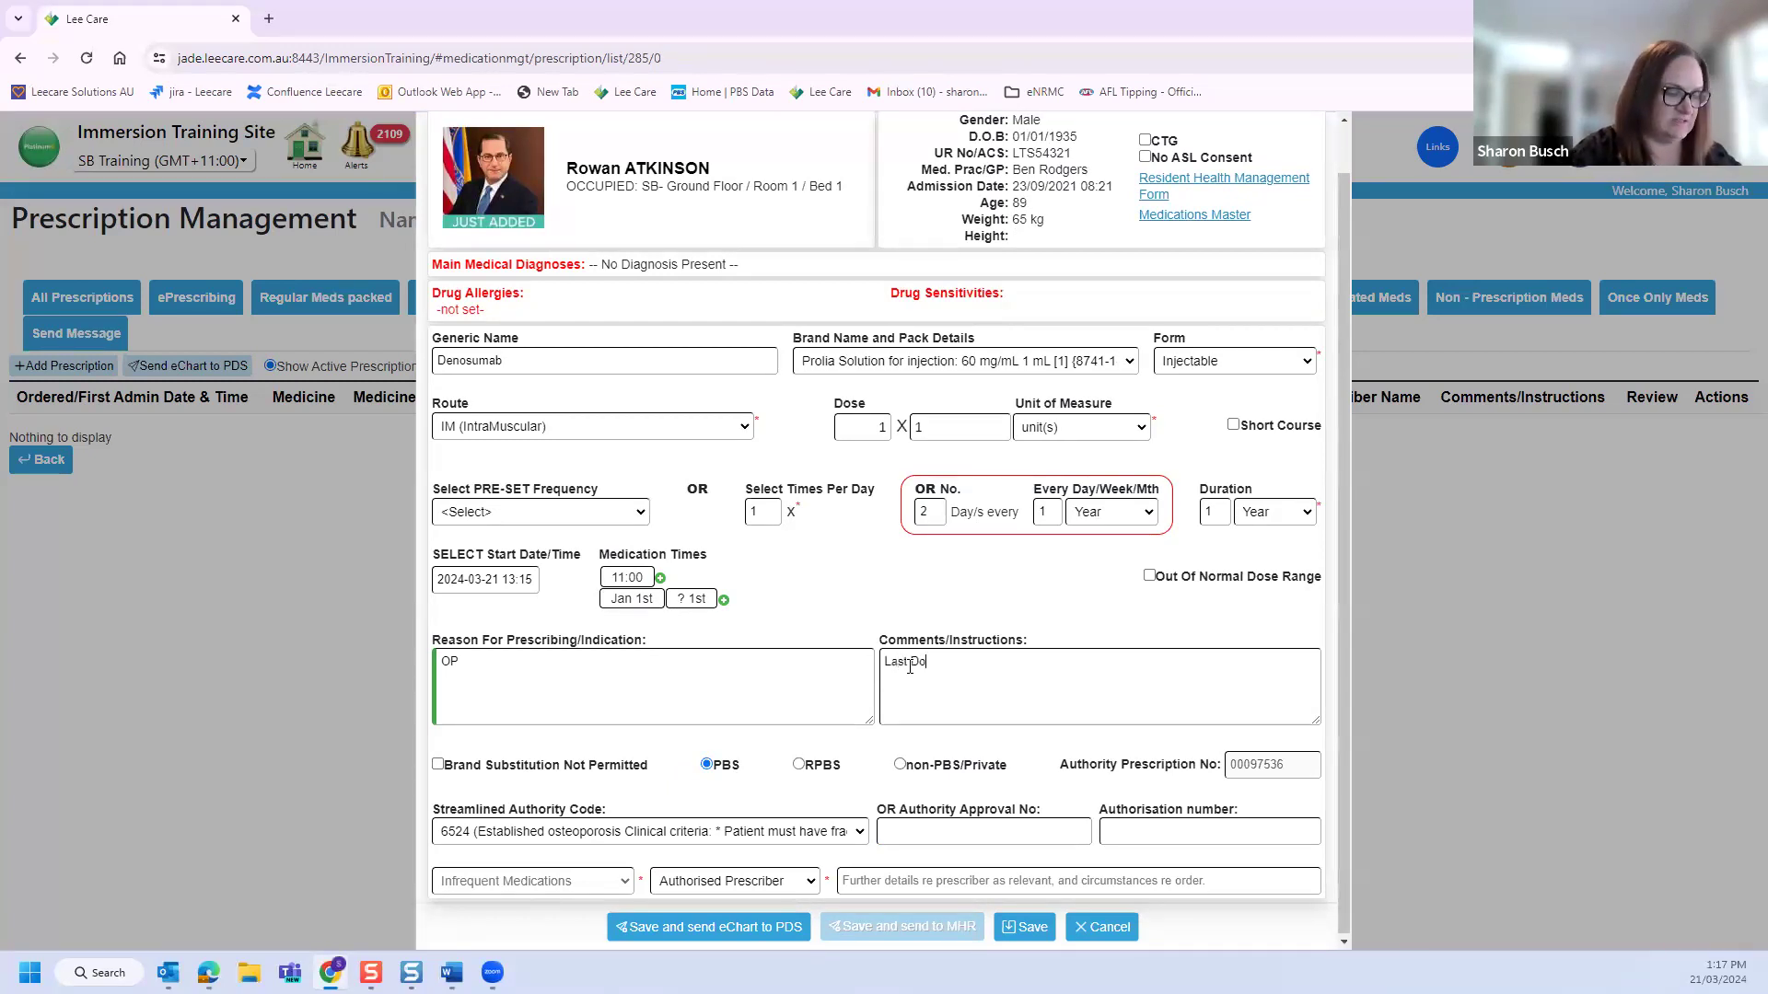
Step: Enter "Last Dose given Dec 22/2023" as the prescription's comments and instructions
text(ven)
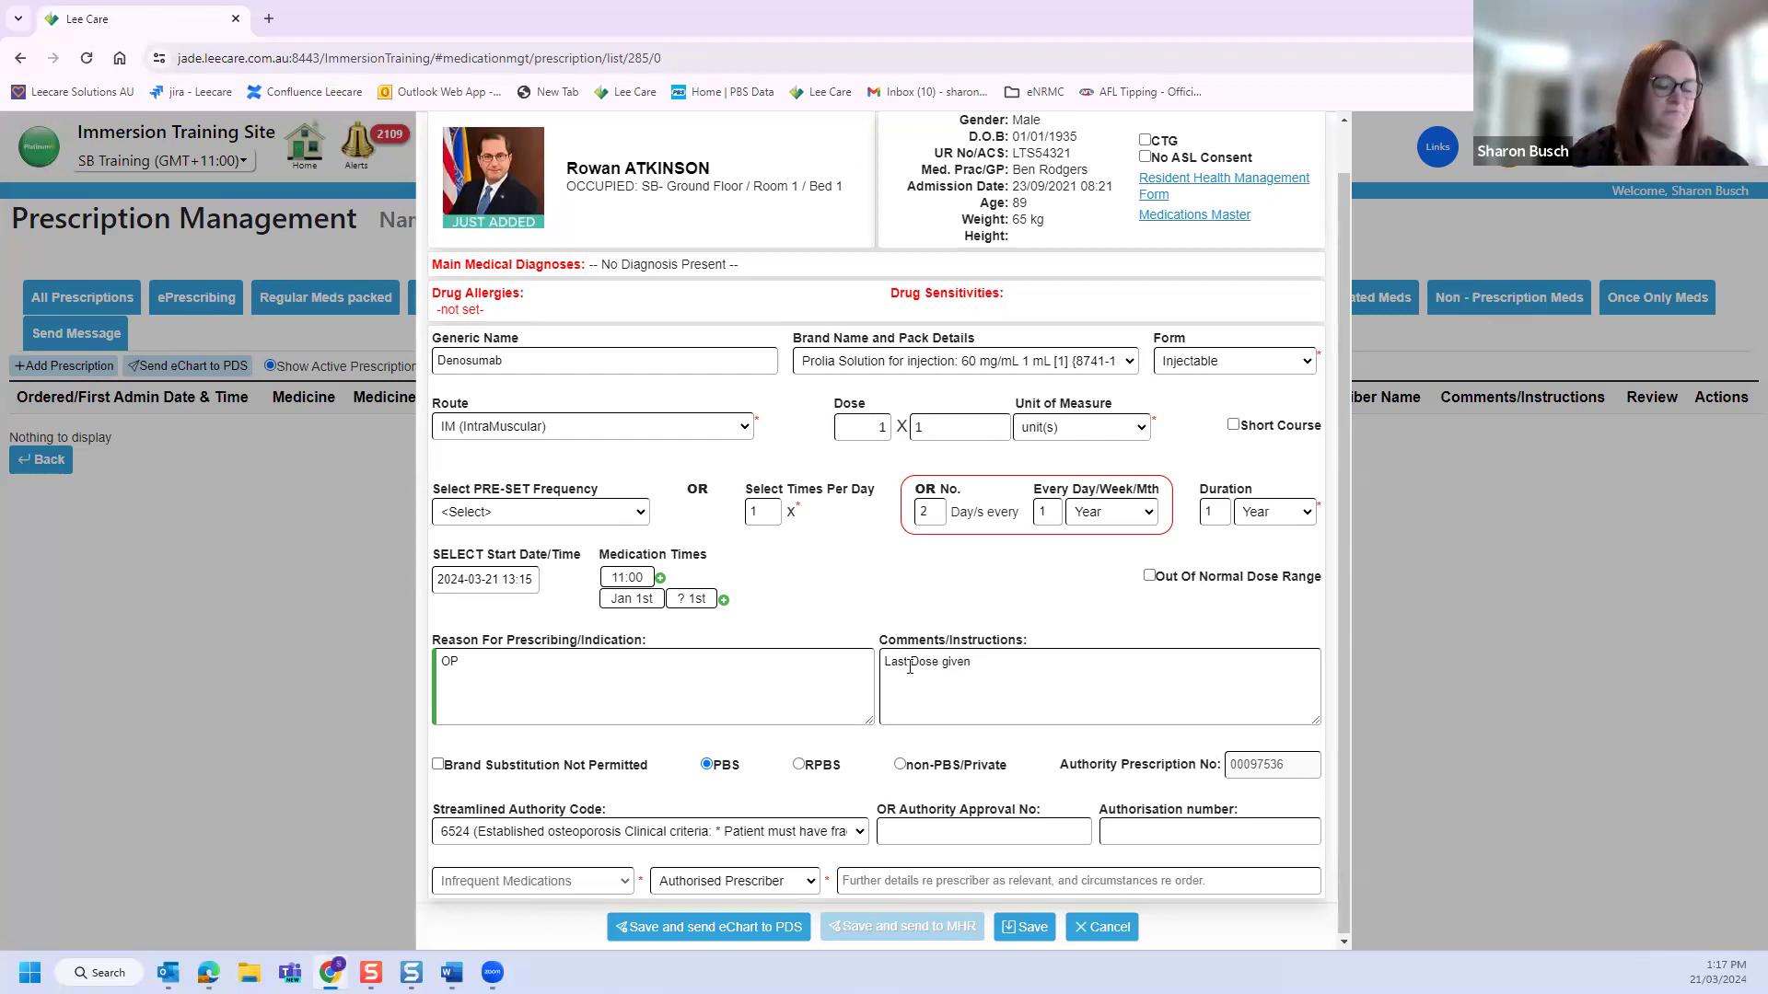
text( Dec 22/2023)
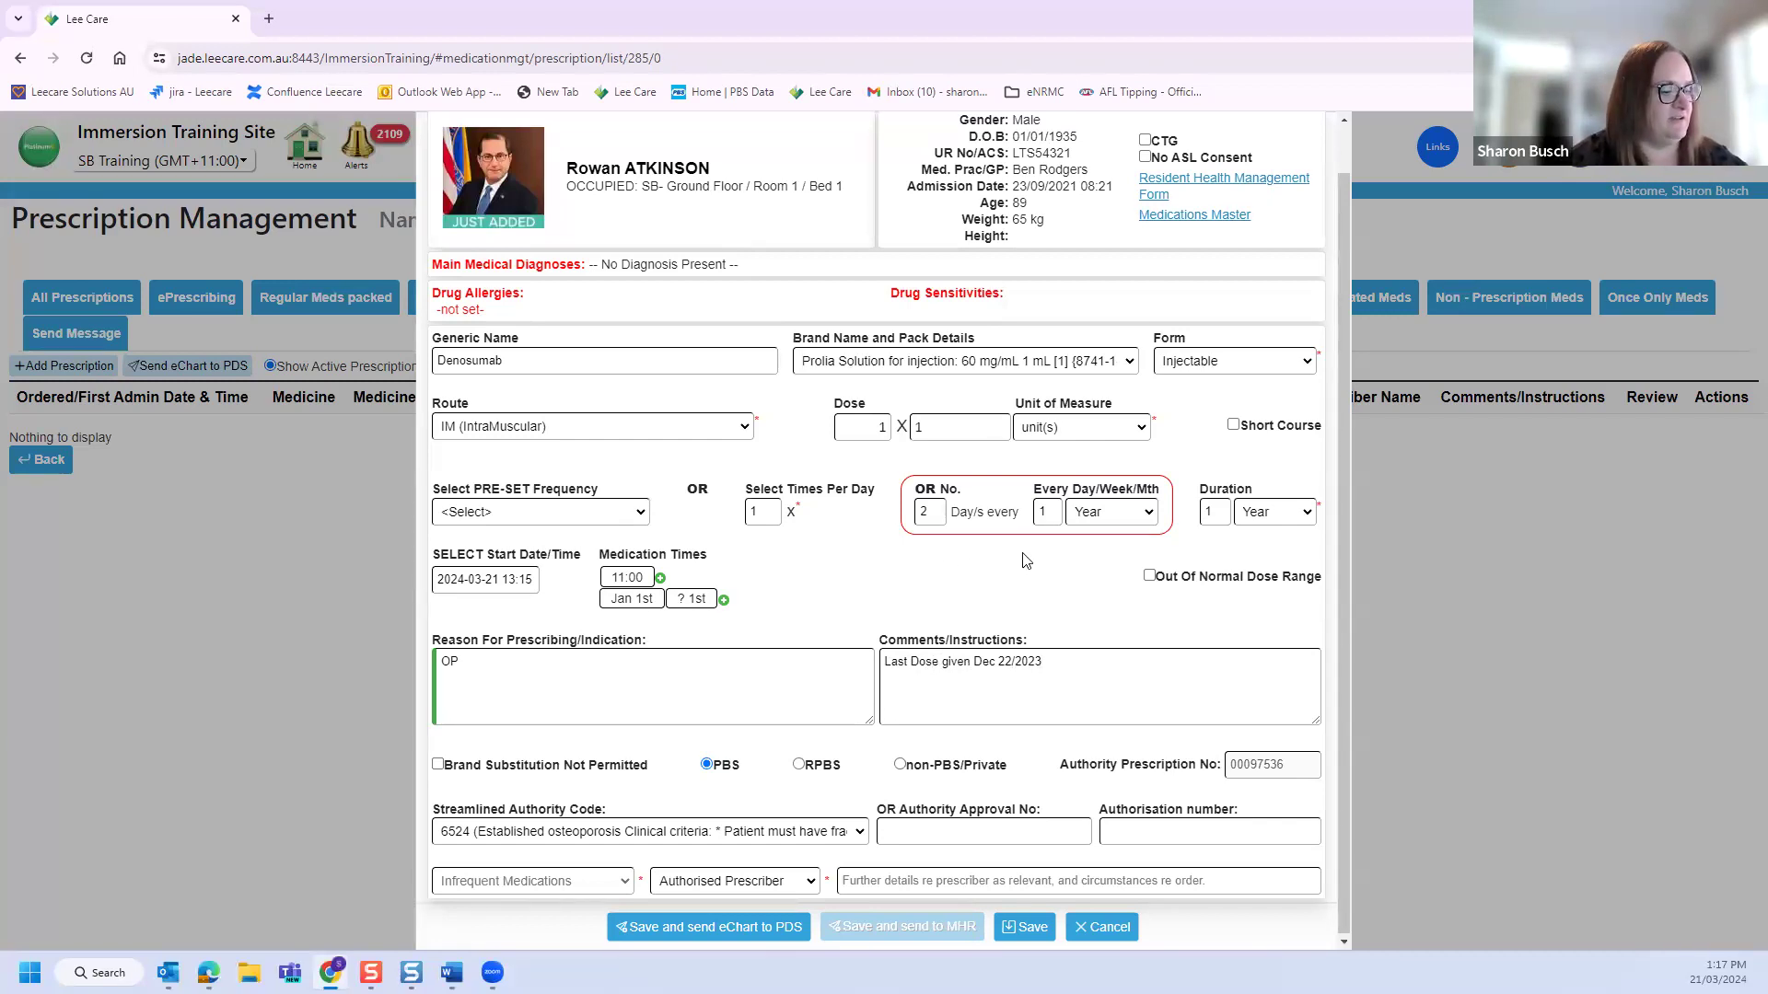
Step: Set the first yearly dose date to June 22nd
click(635, 601)
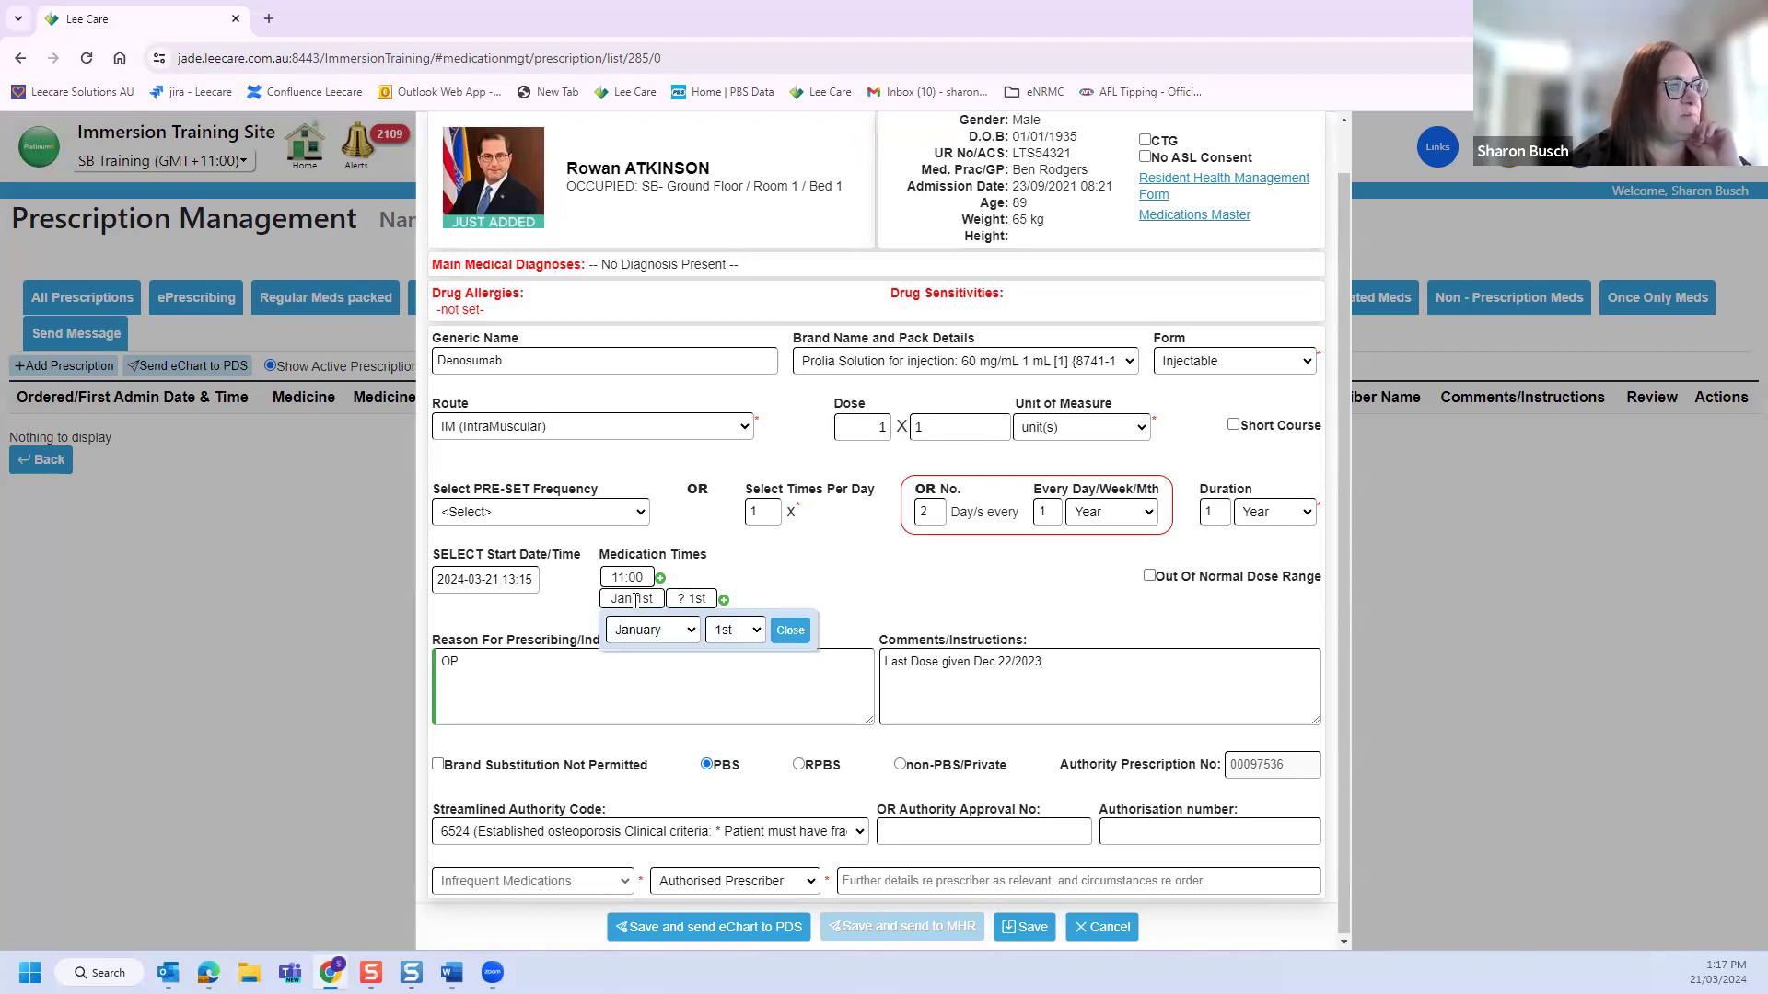
click(684, 634)
click(667, 731)
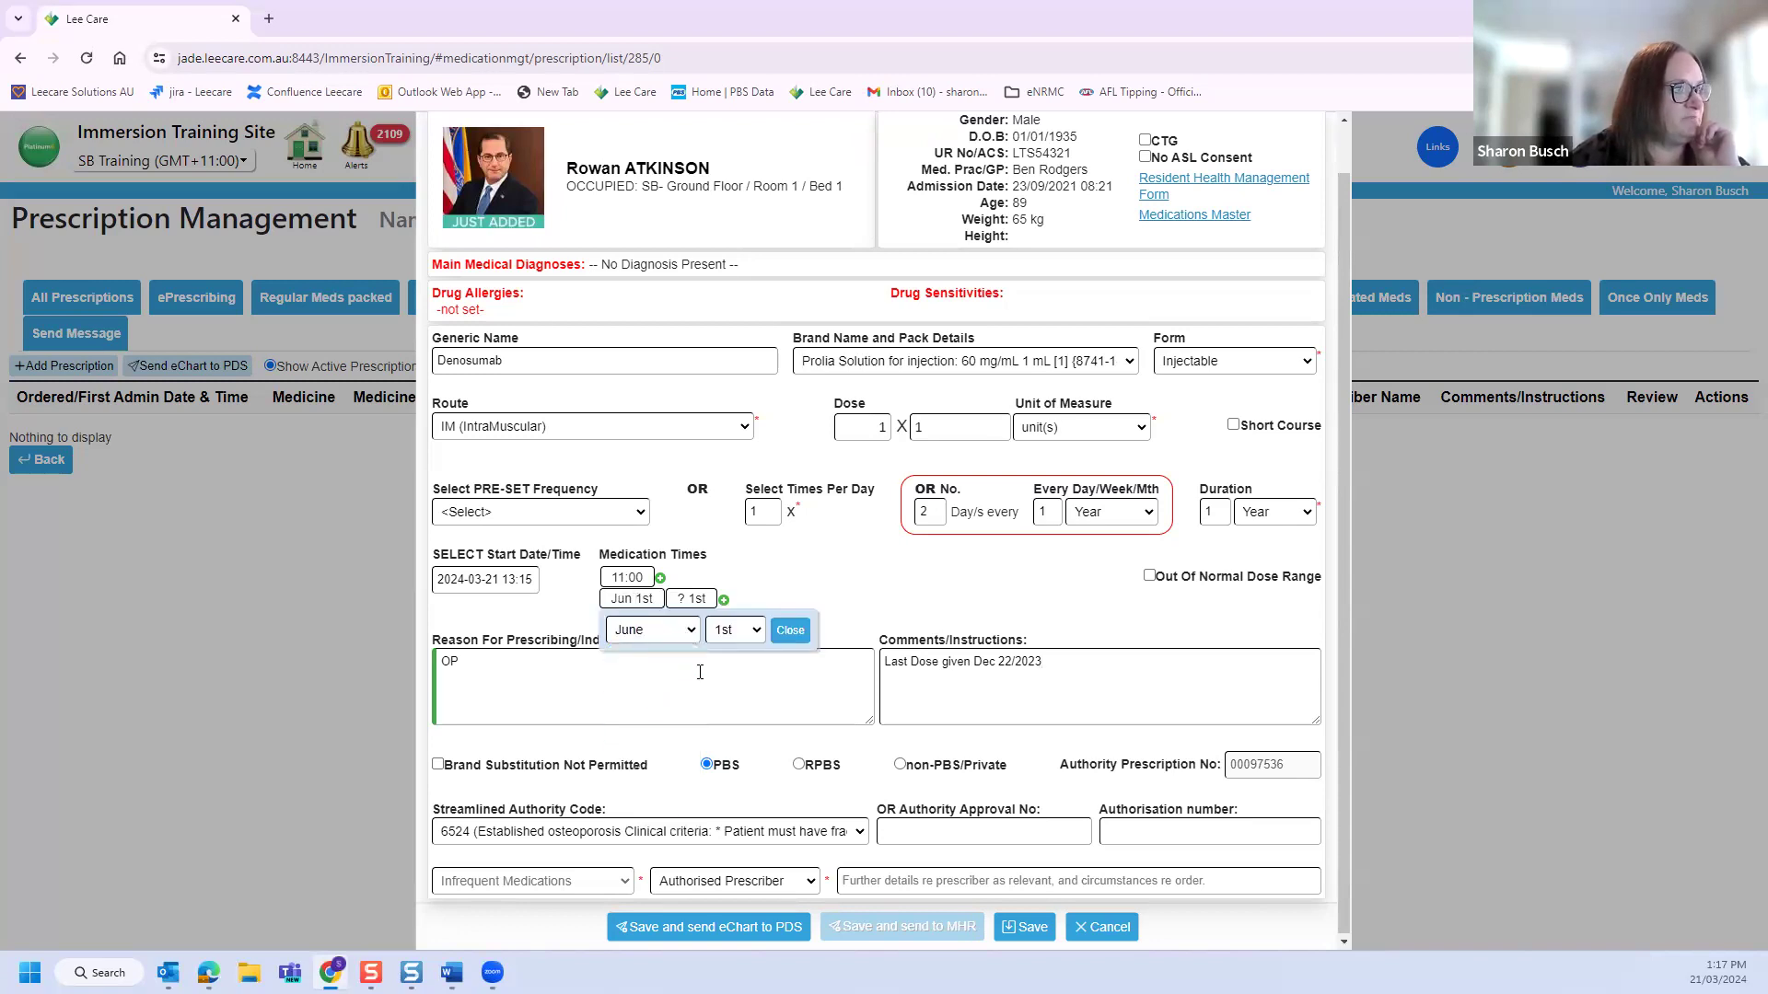
click(652, 630)
click(746, 632)
drag(758, 486, 758, 566)
click(728, 504)
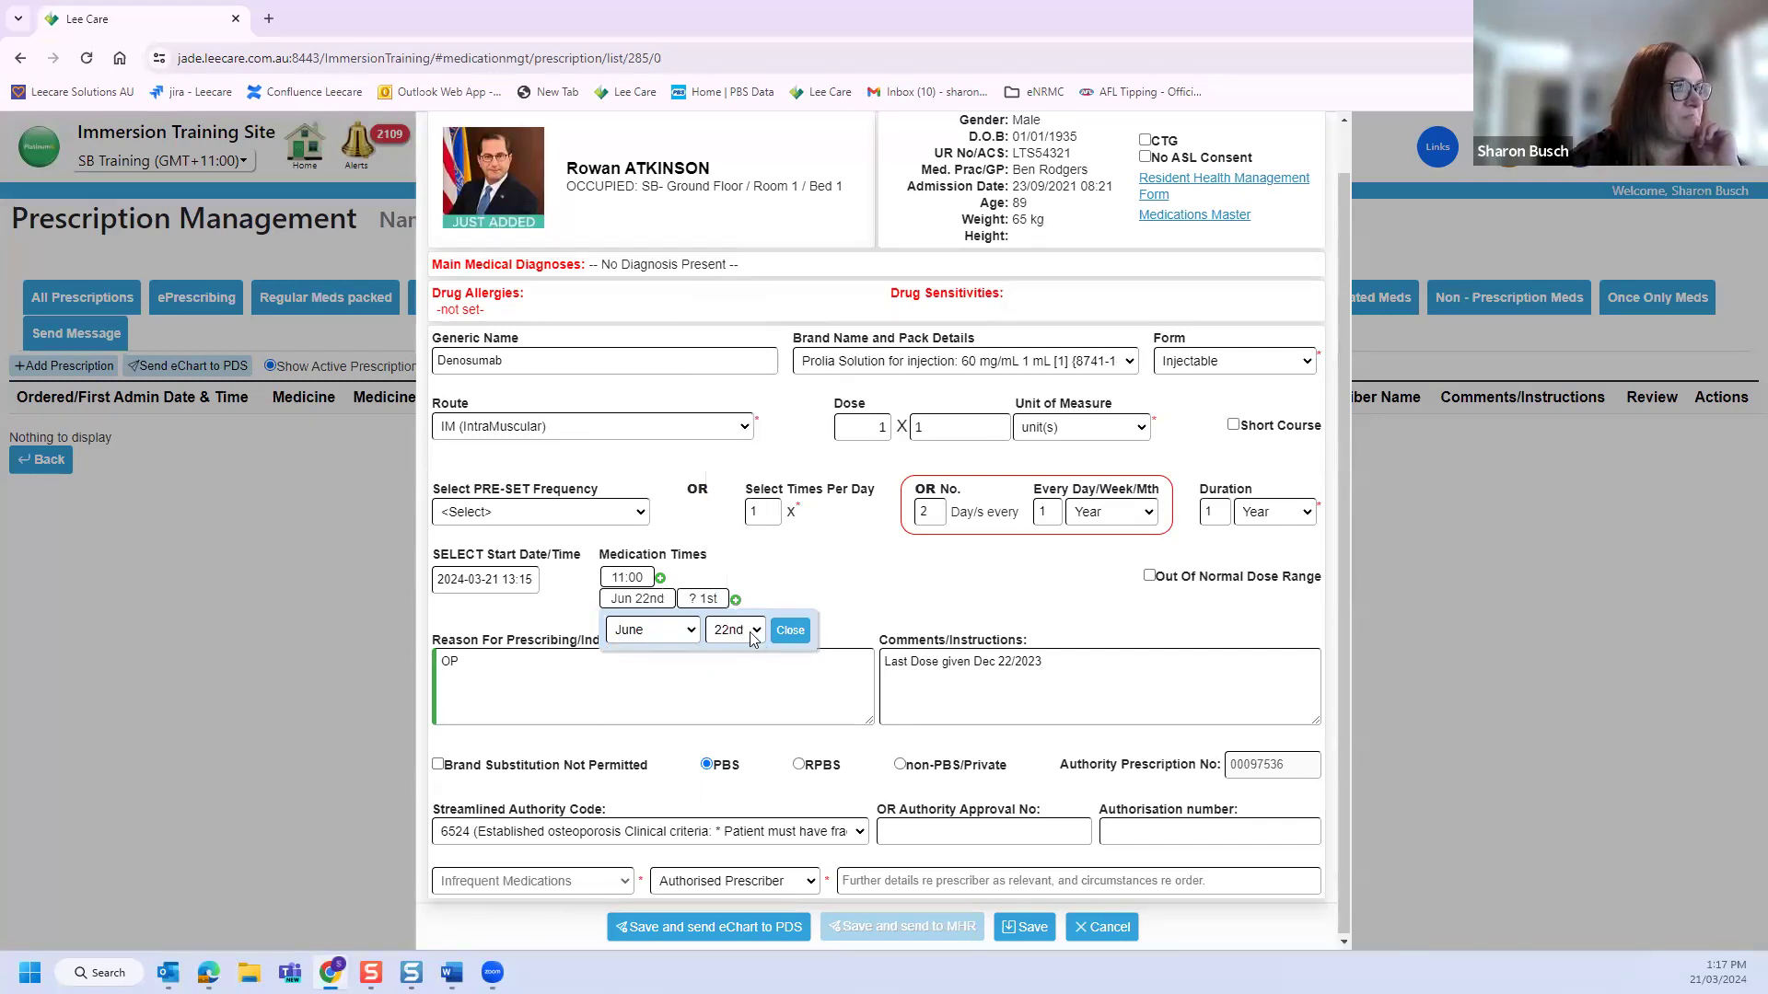
click(790, 630)
Step: Set the second yearly dose date to December 22nd
click(702, 599)
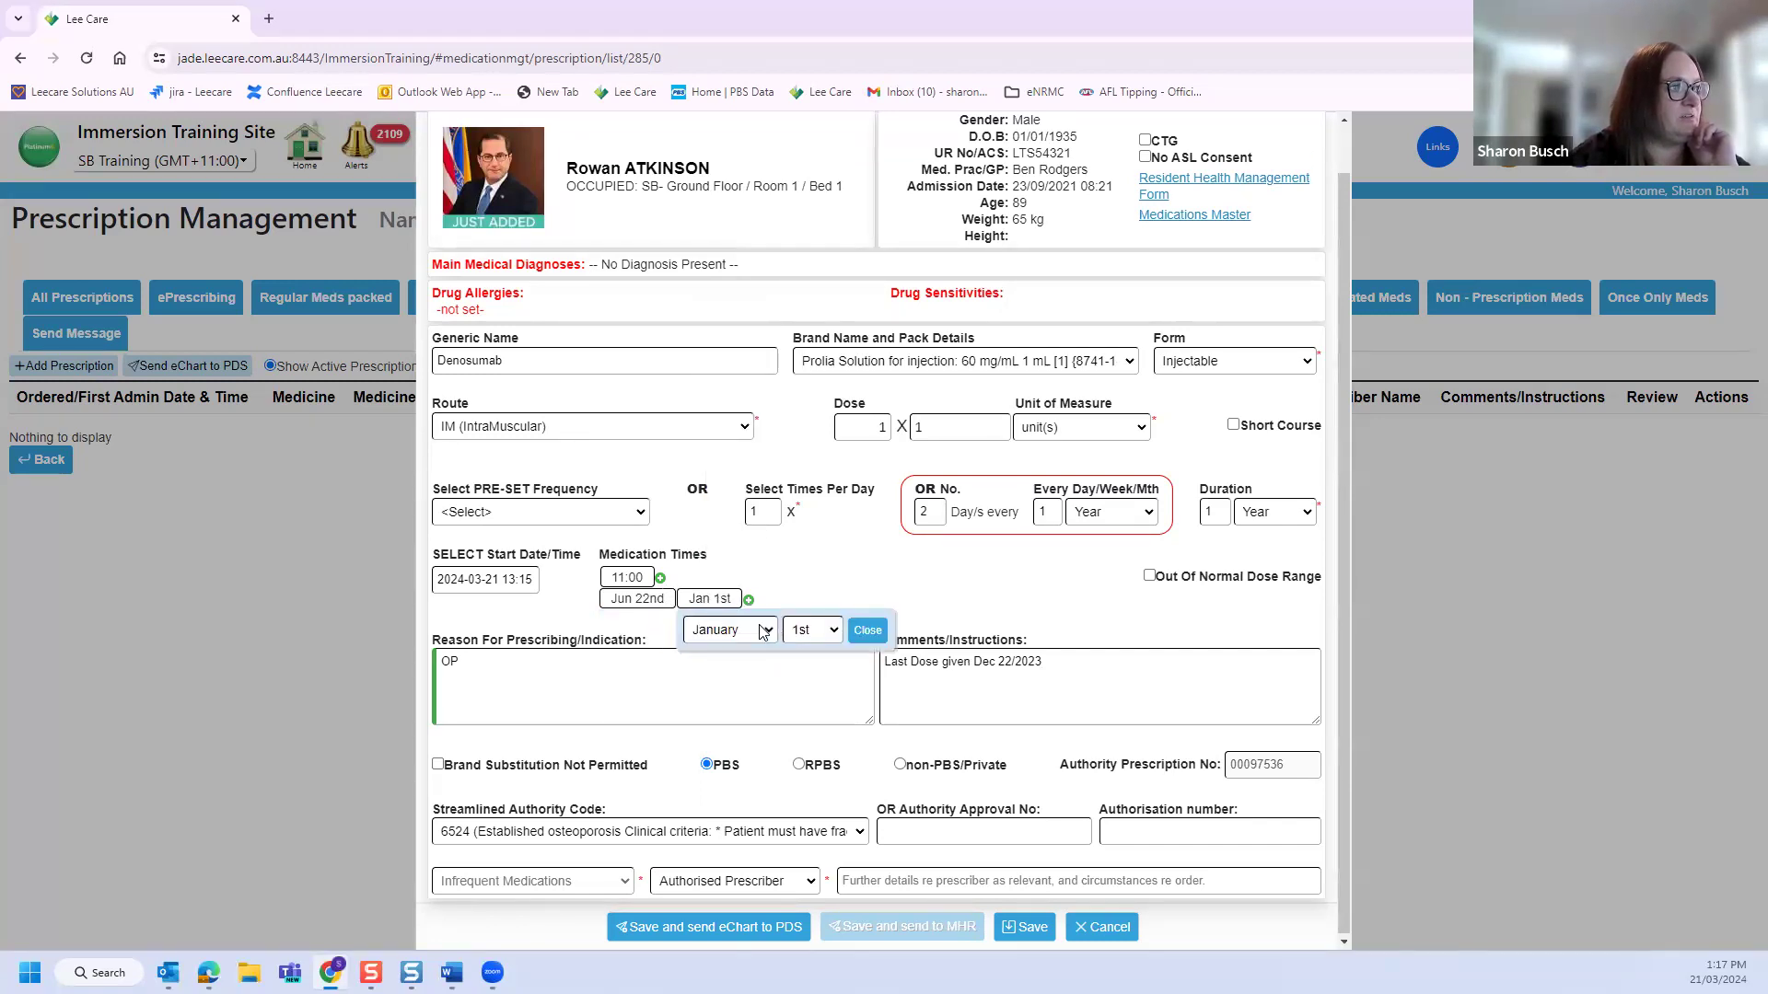
click(762, 632)
click(722, 832)
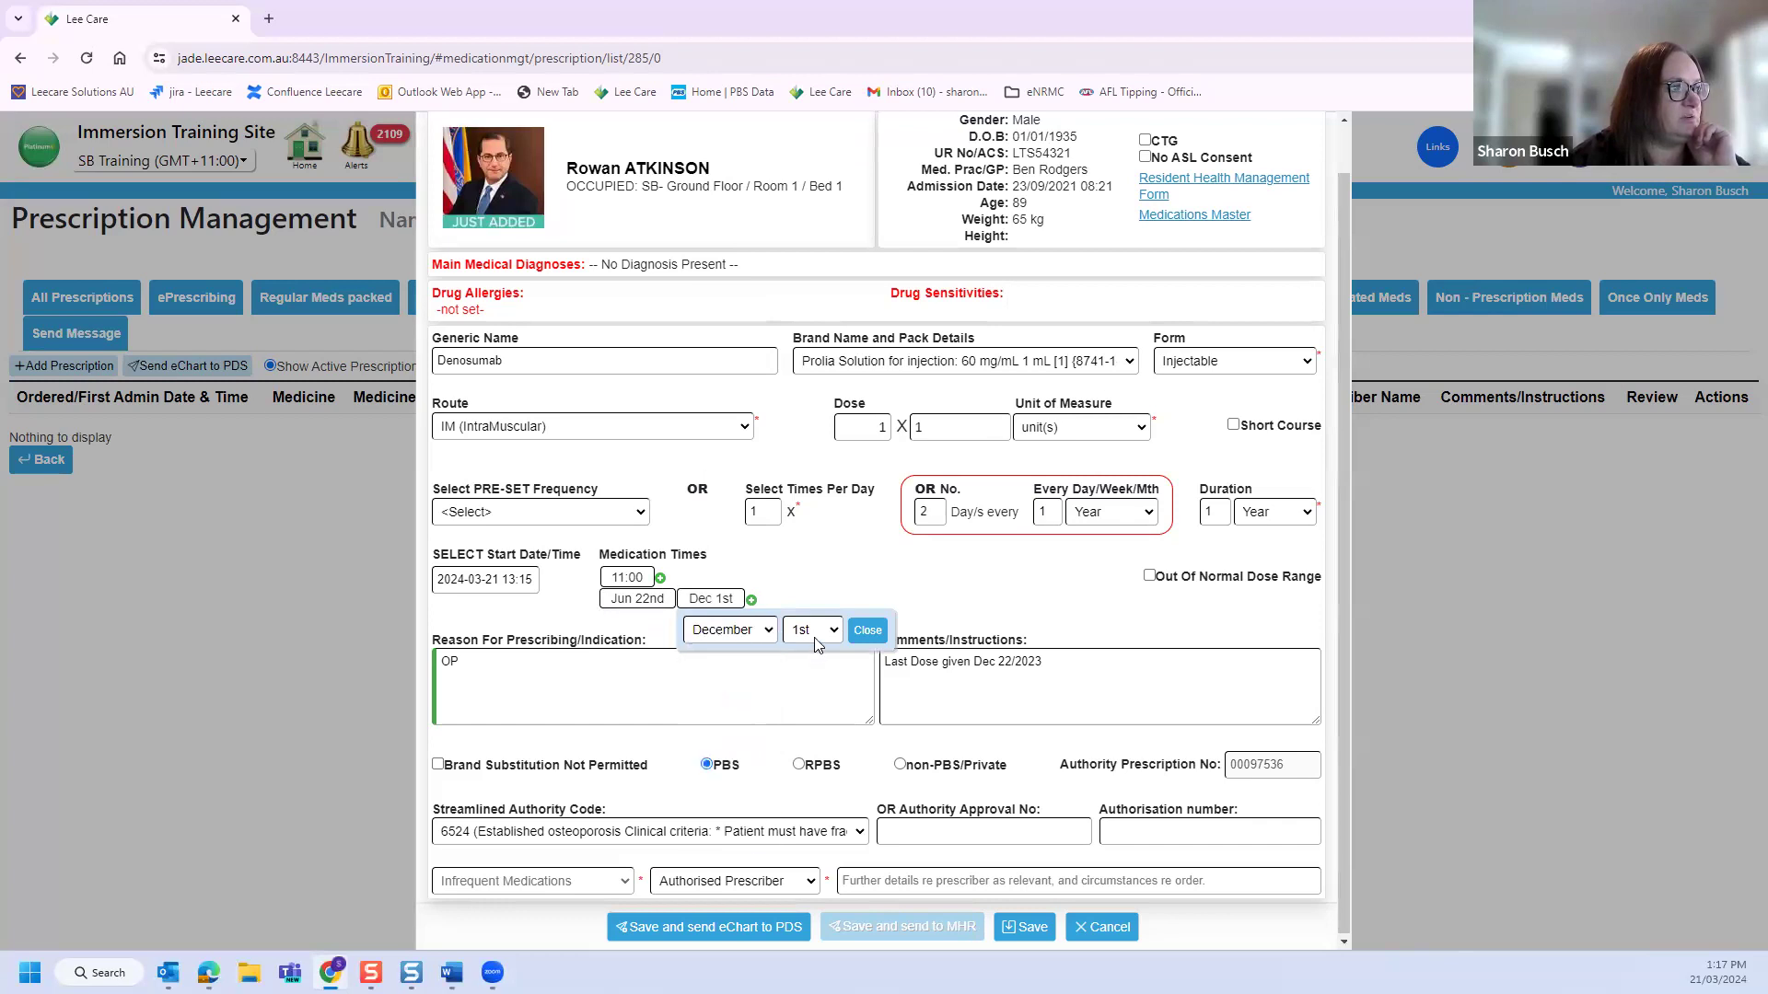
click(812, 630)
scroll(810, 461, down, 4)
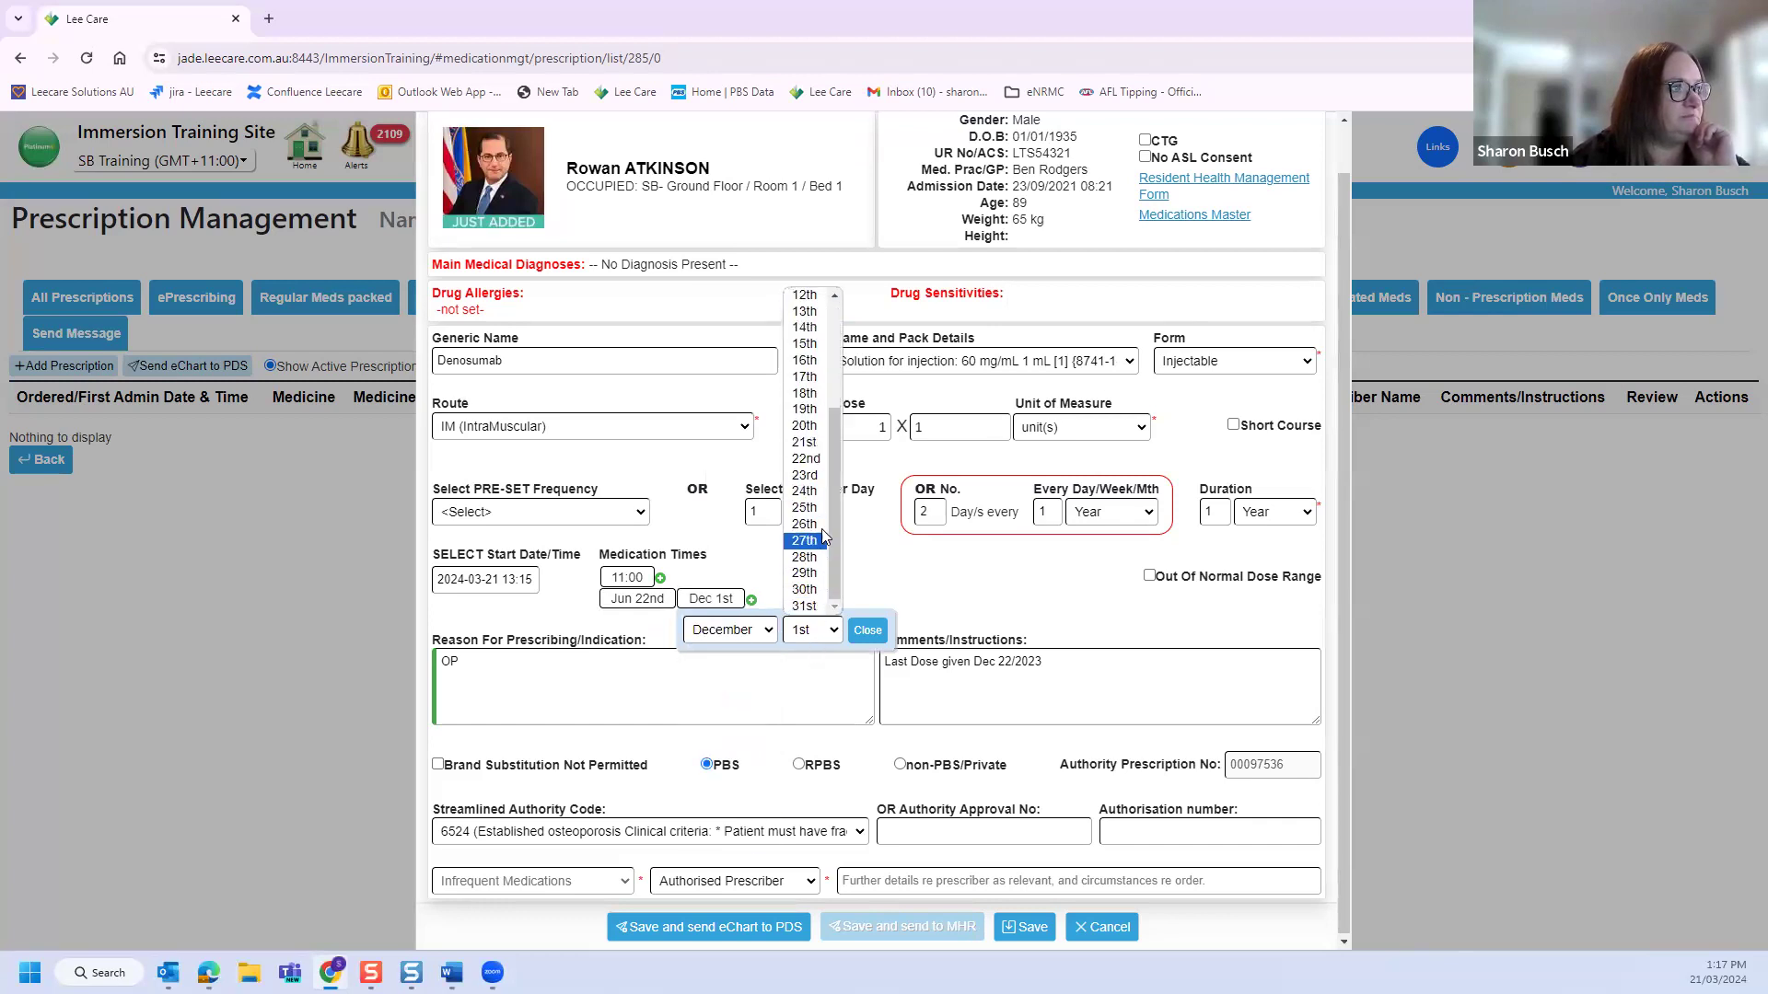
click(804, 458)
click(990, 596)
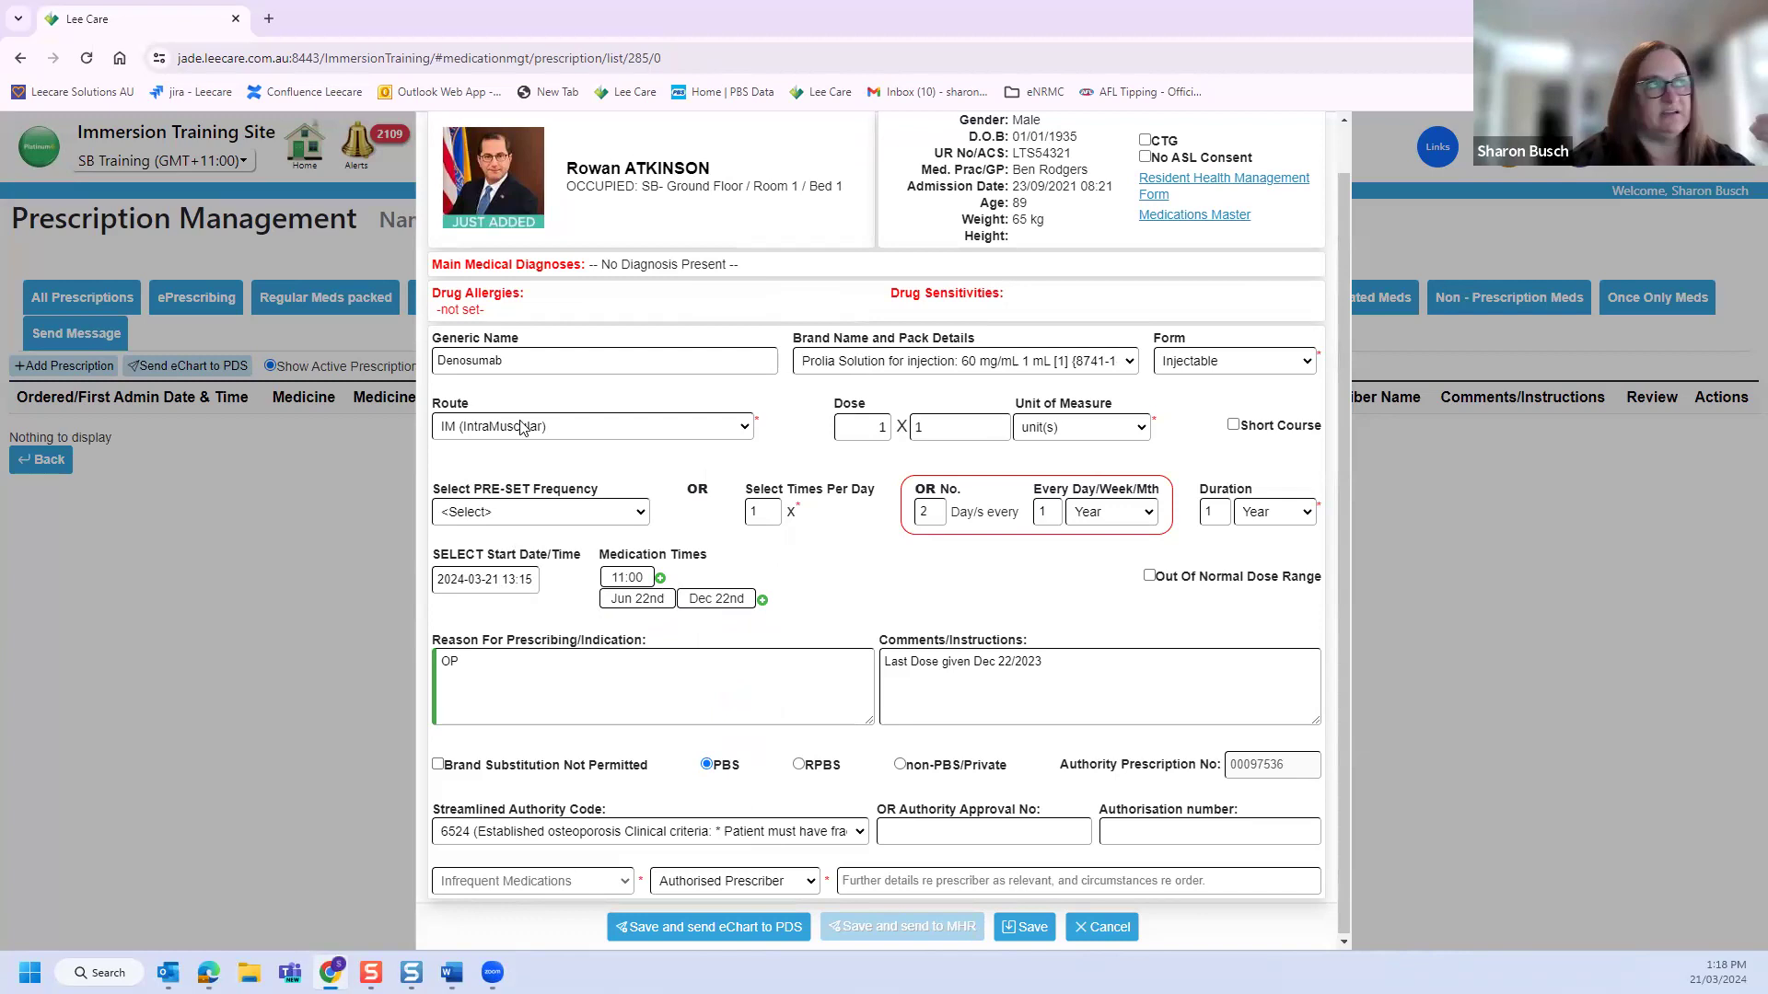
Step: Check the prescription's created date against its start date and the two yearly dose dates
scroll(654, 428, up, 1)
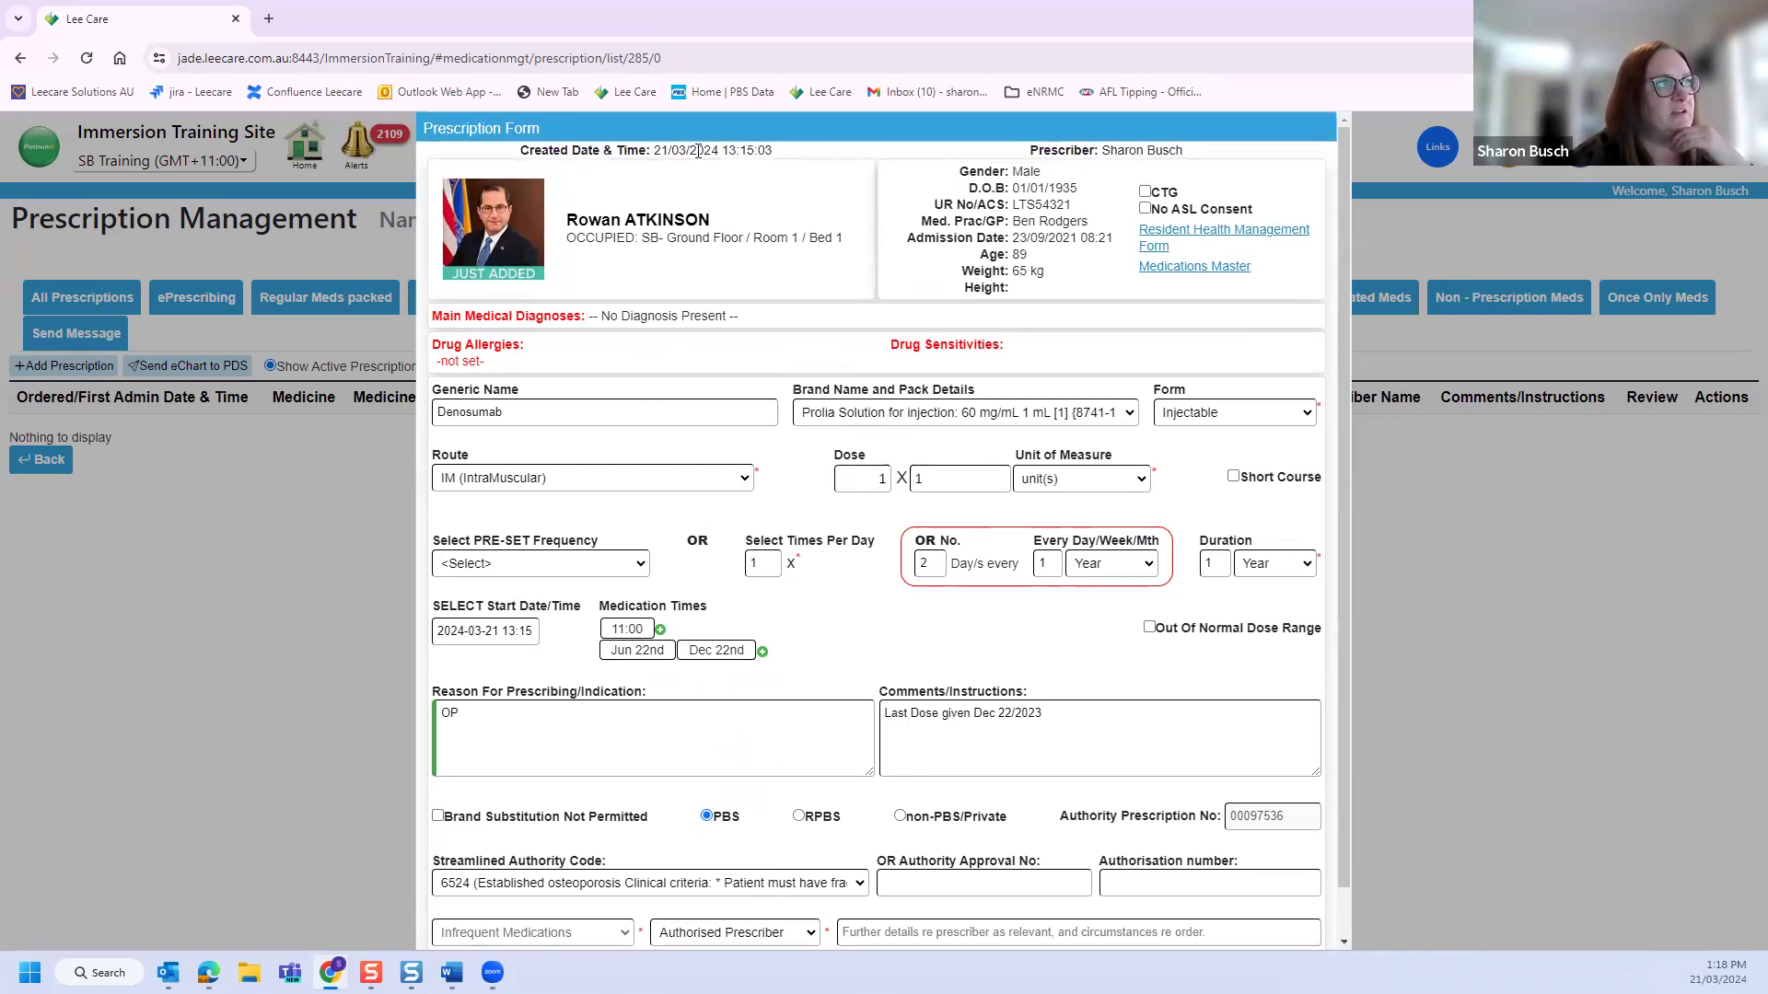
drag(654, 150, 742, 187)
click(753, 181)
scroll(495, 579, down, 1)
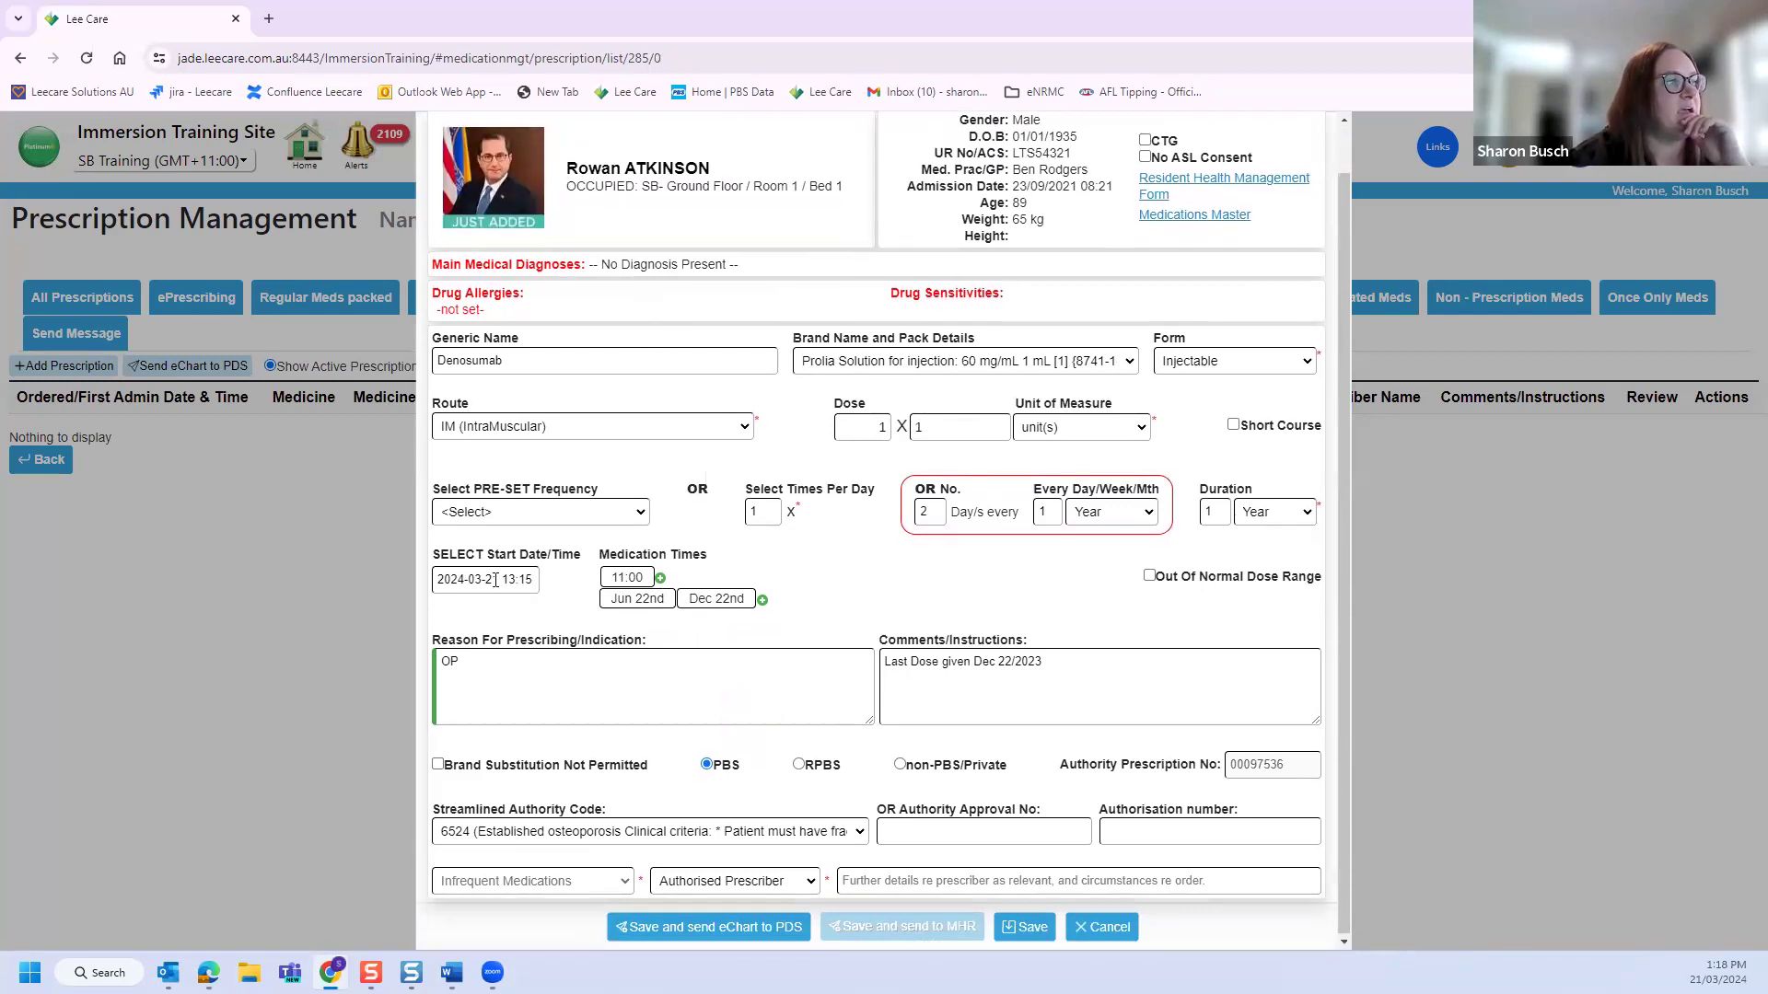
scroll(495, 579, up, 1)
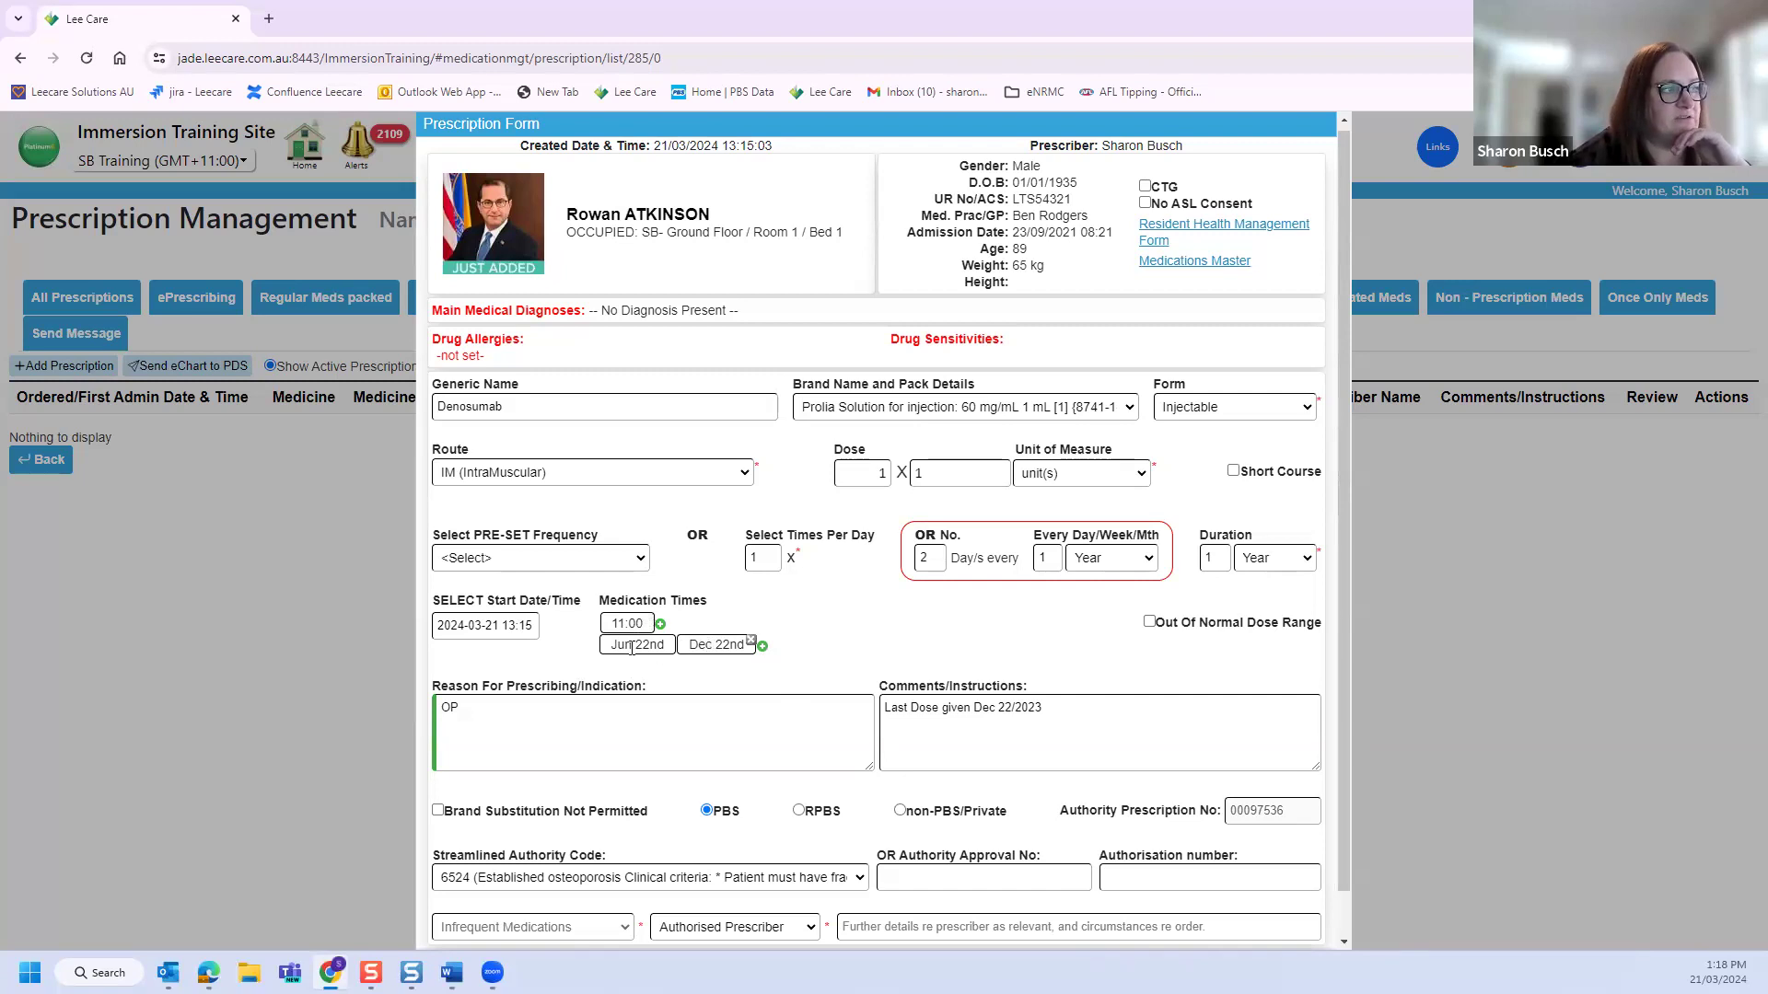
scroll(590, 626, down, 1)
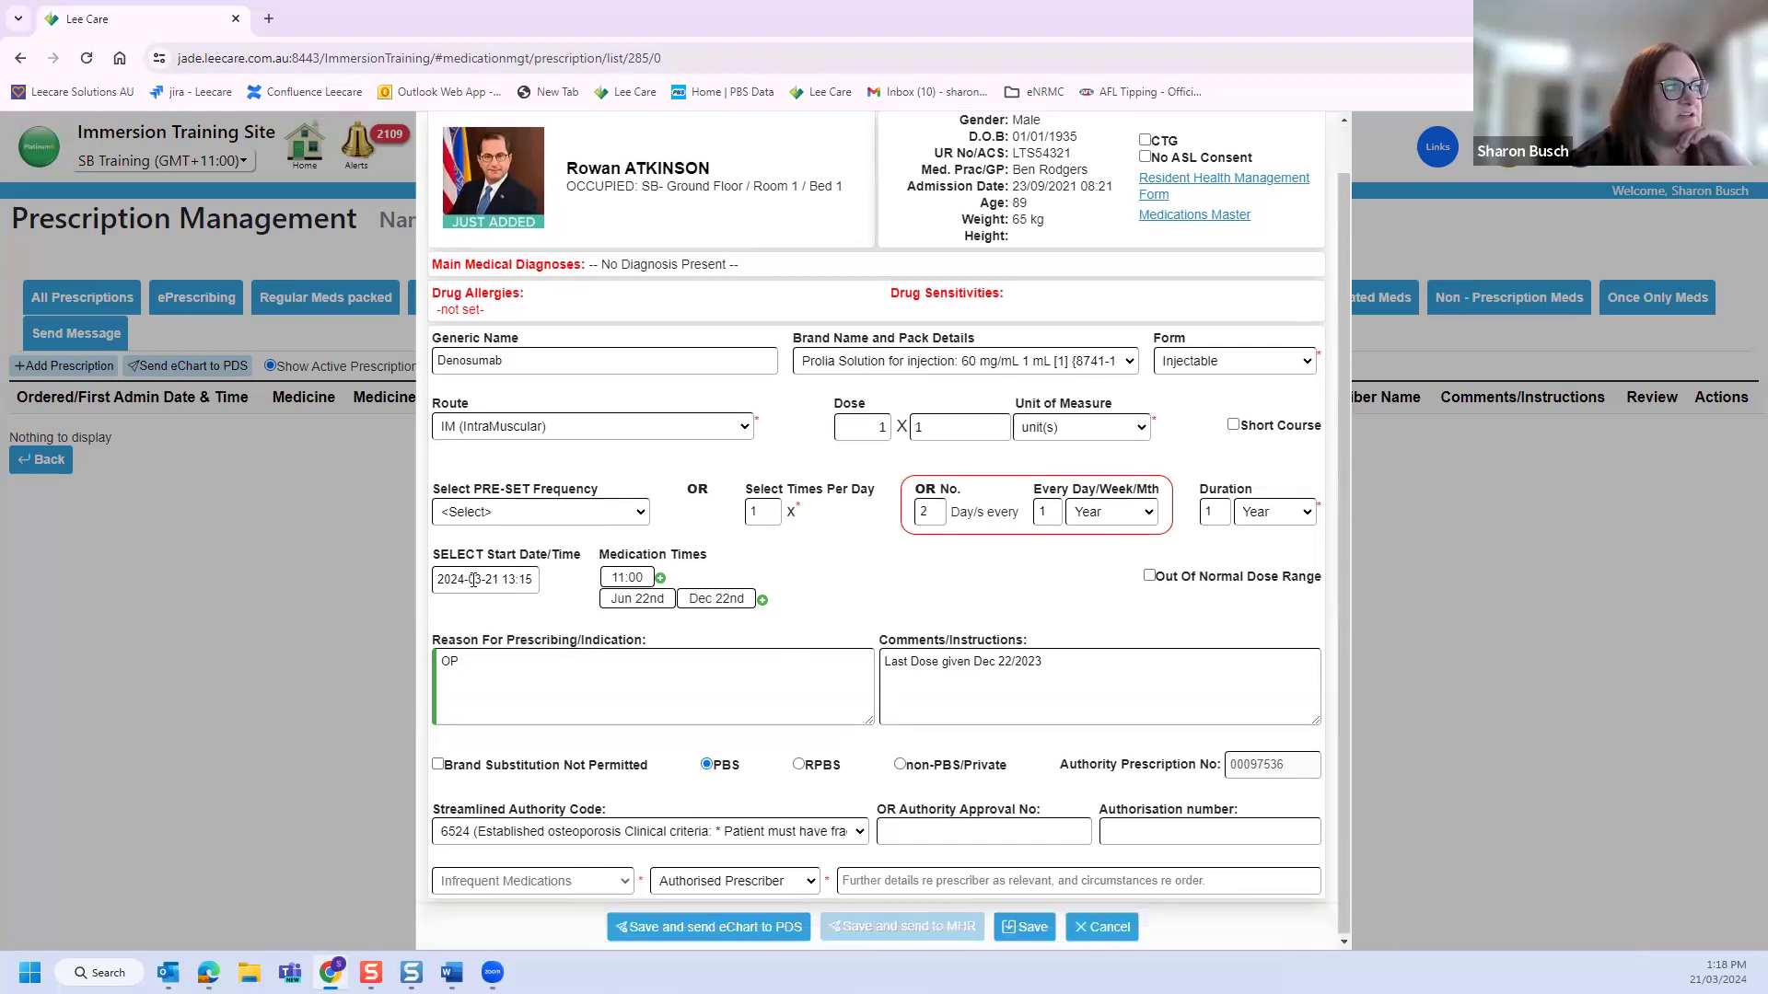
click(472, 579)
click(737, 619)
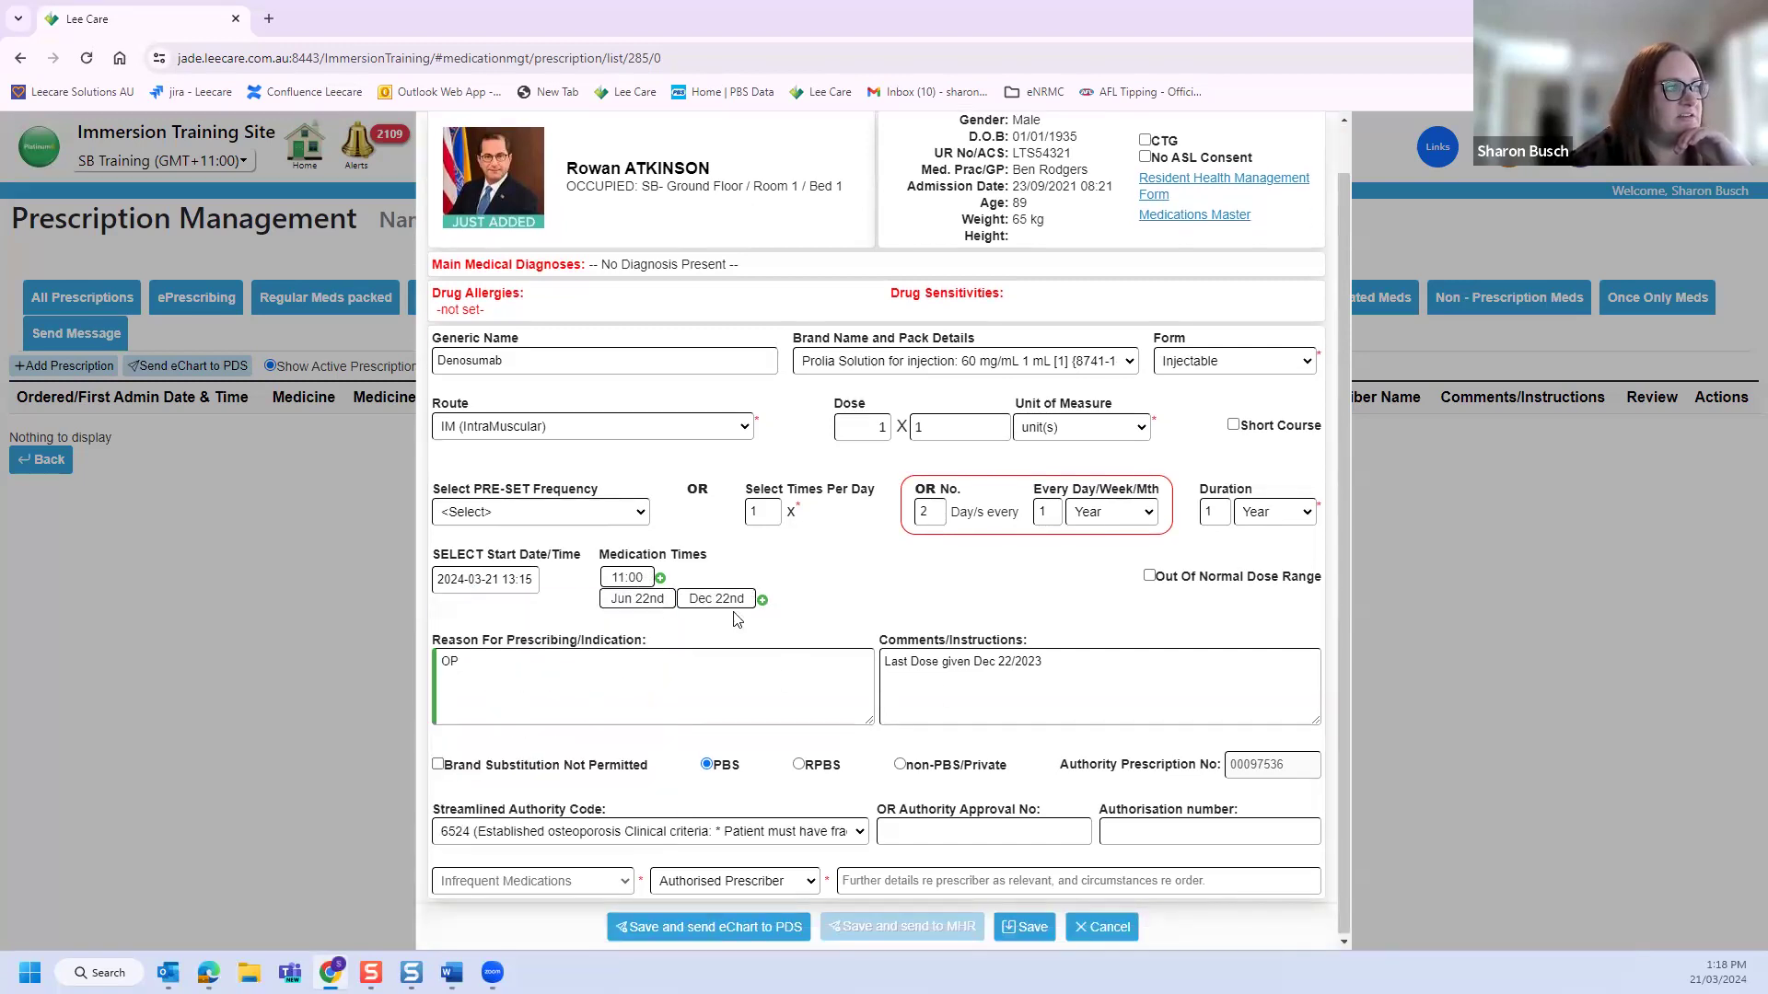
click(489, 579)
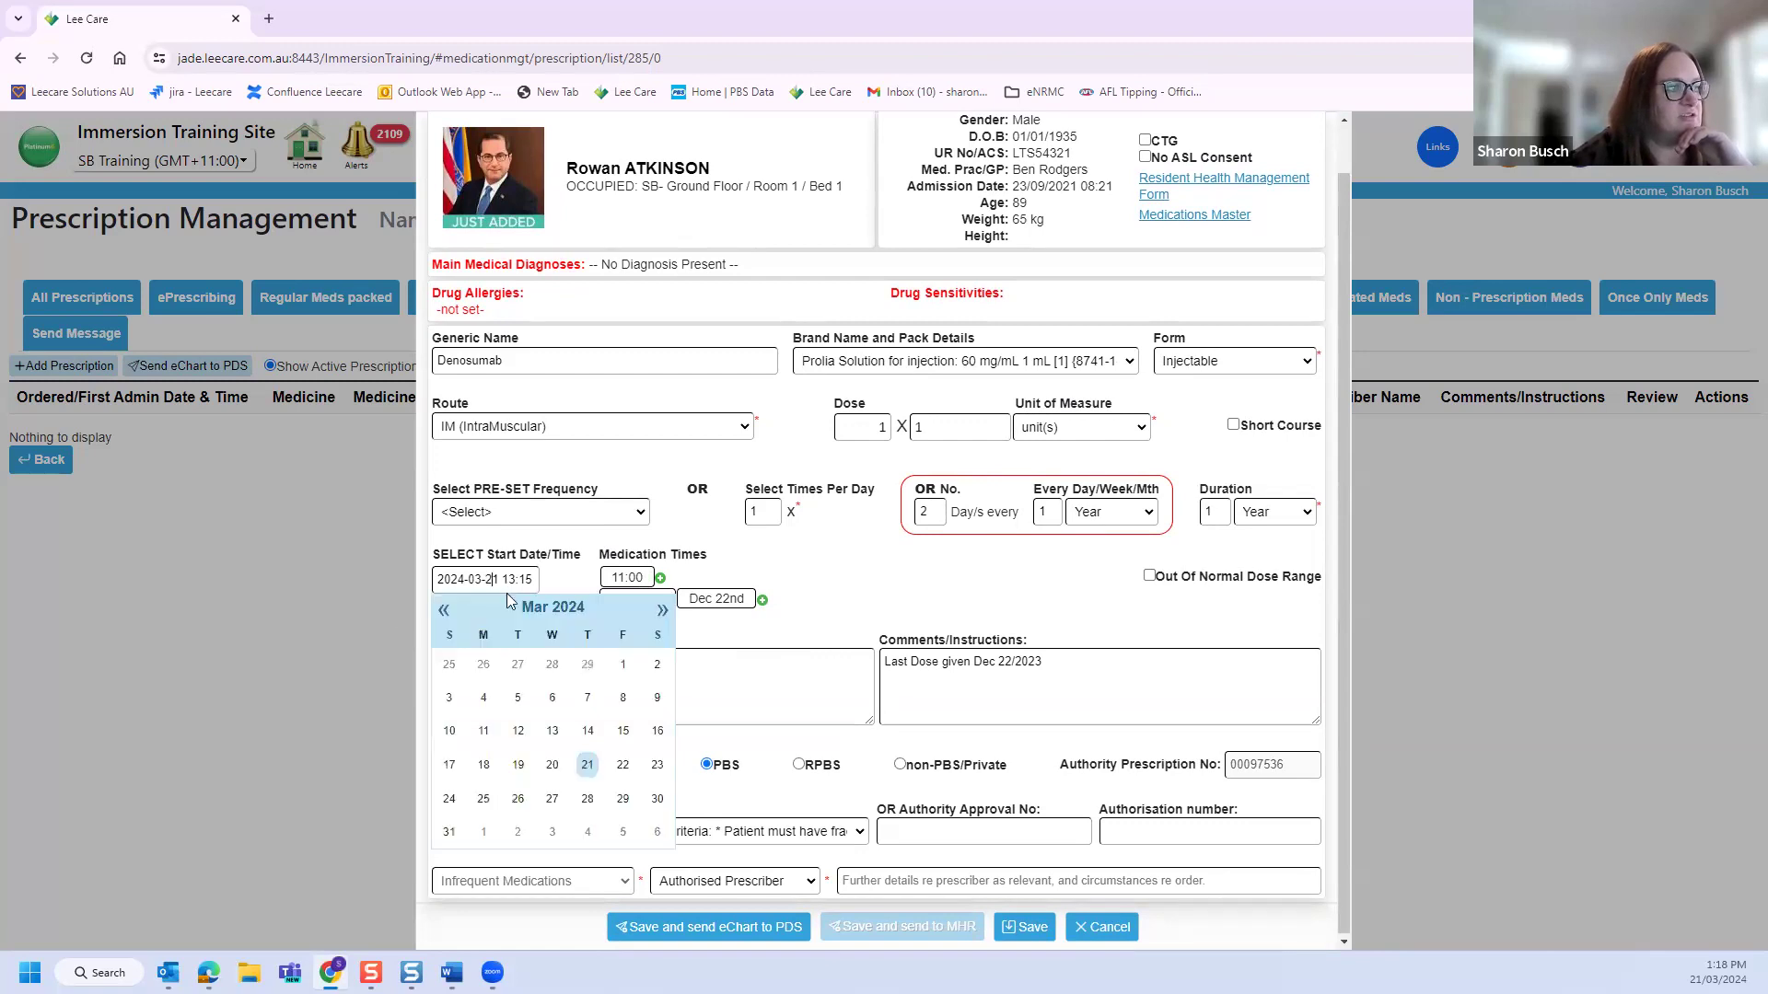
click(660, 612)
click(661, 613)
click(660, 613)
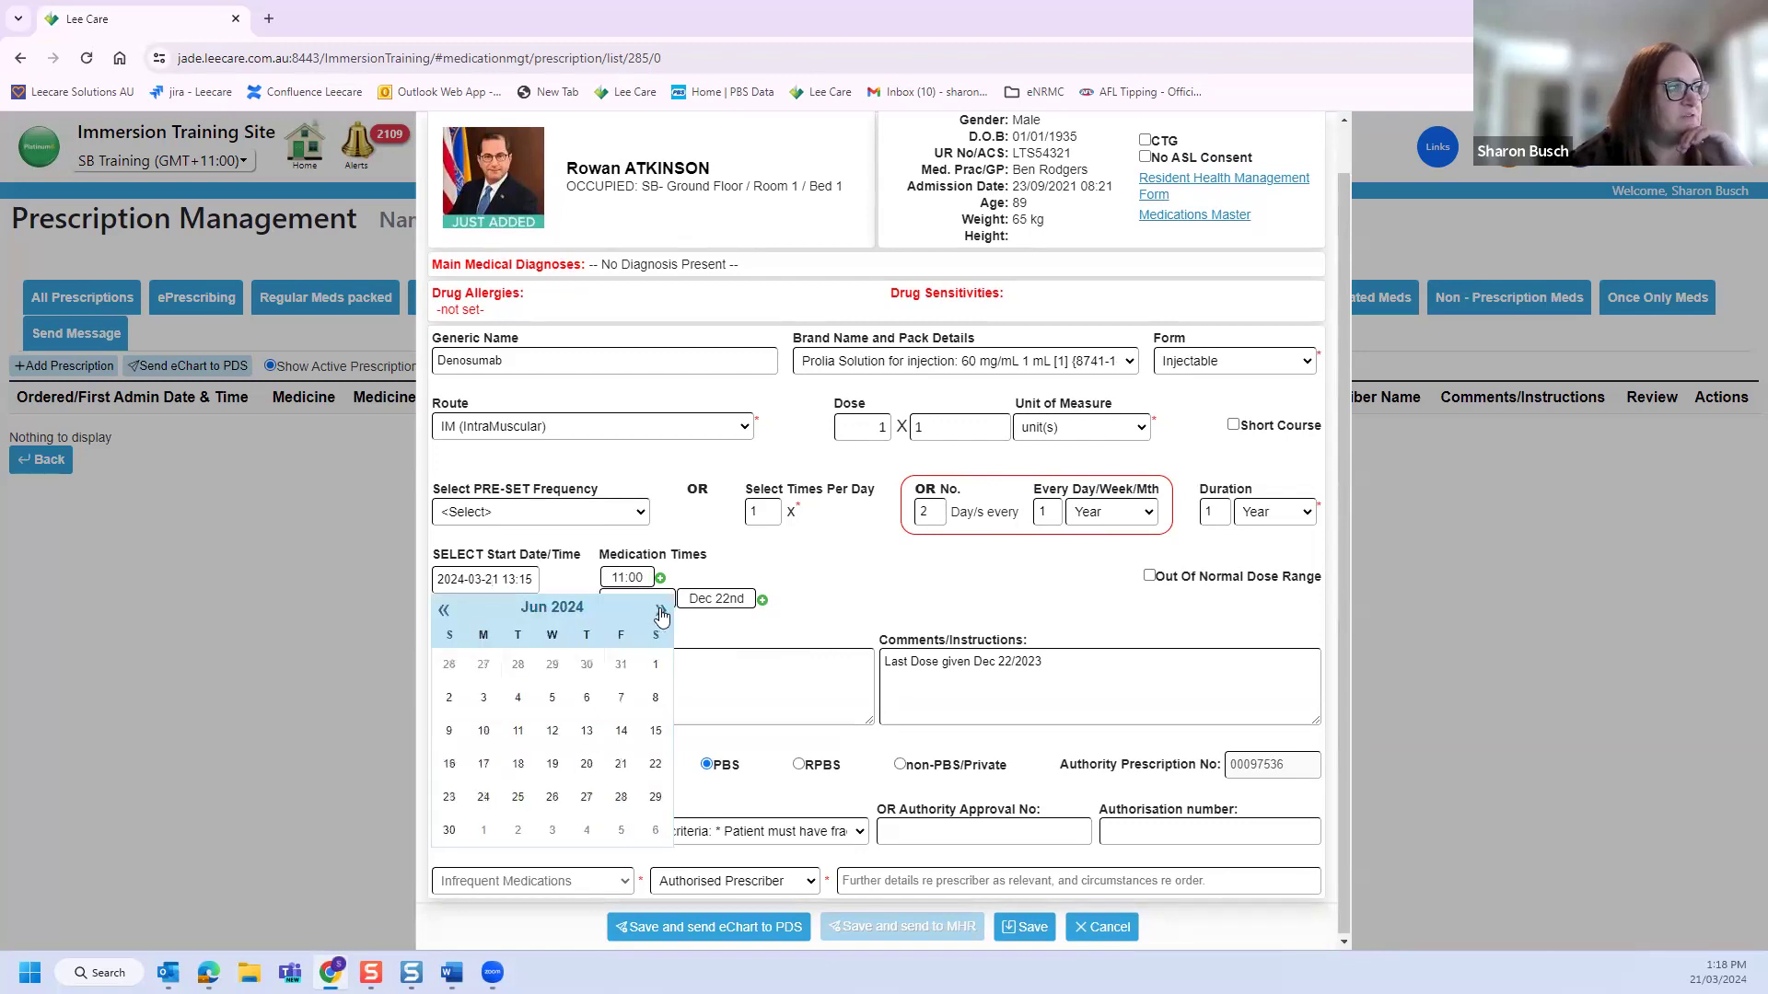
click(656, 763)
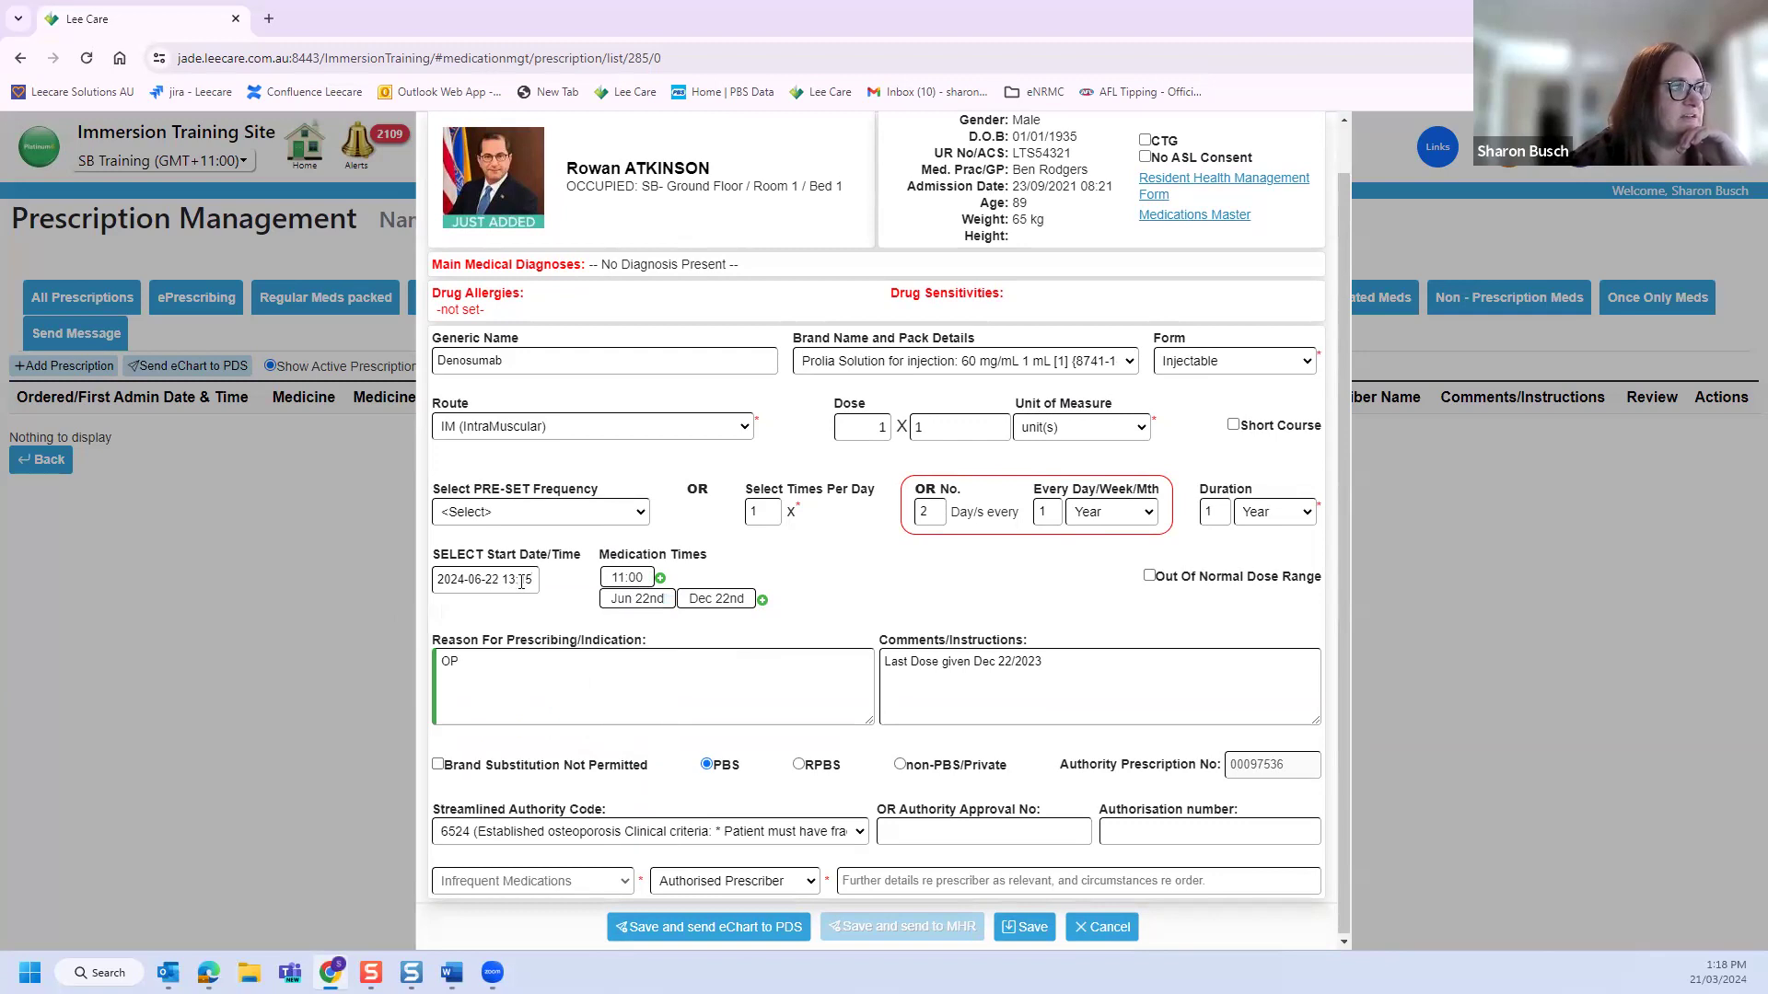
drag(507, 579, 536, 579)
text(11)
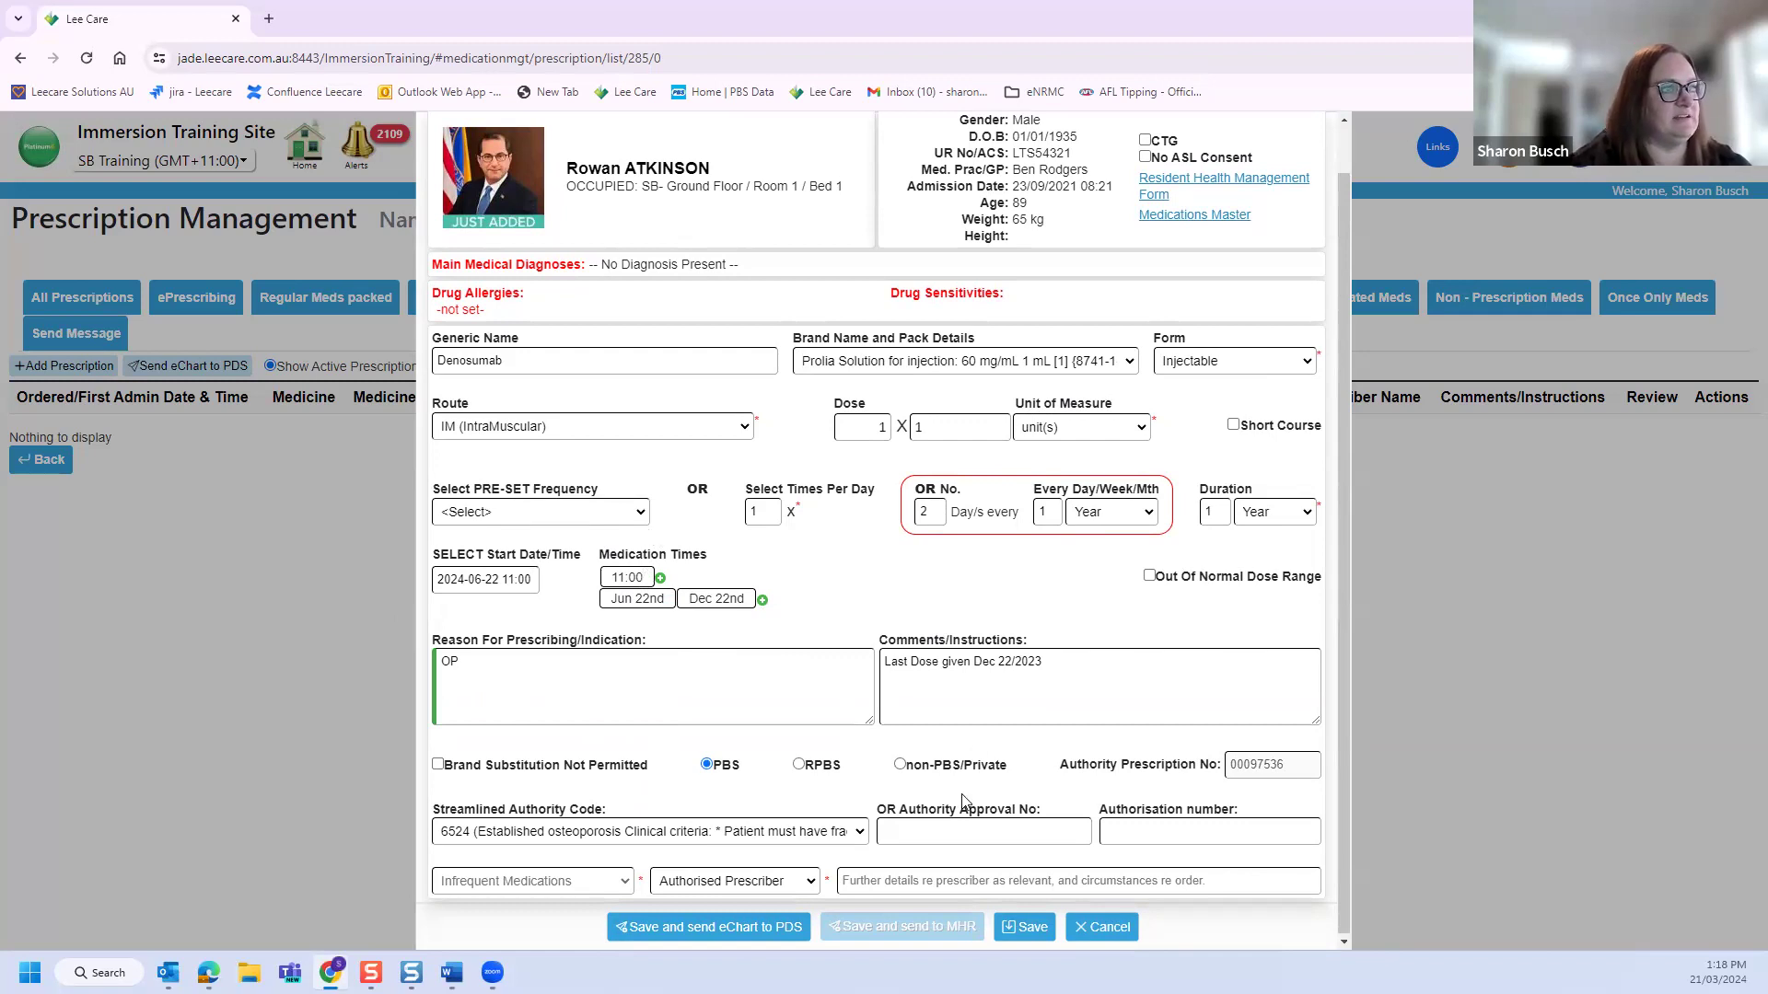
click(1024, 926)
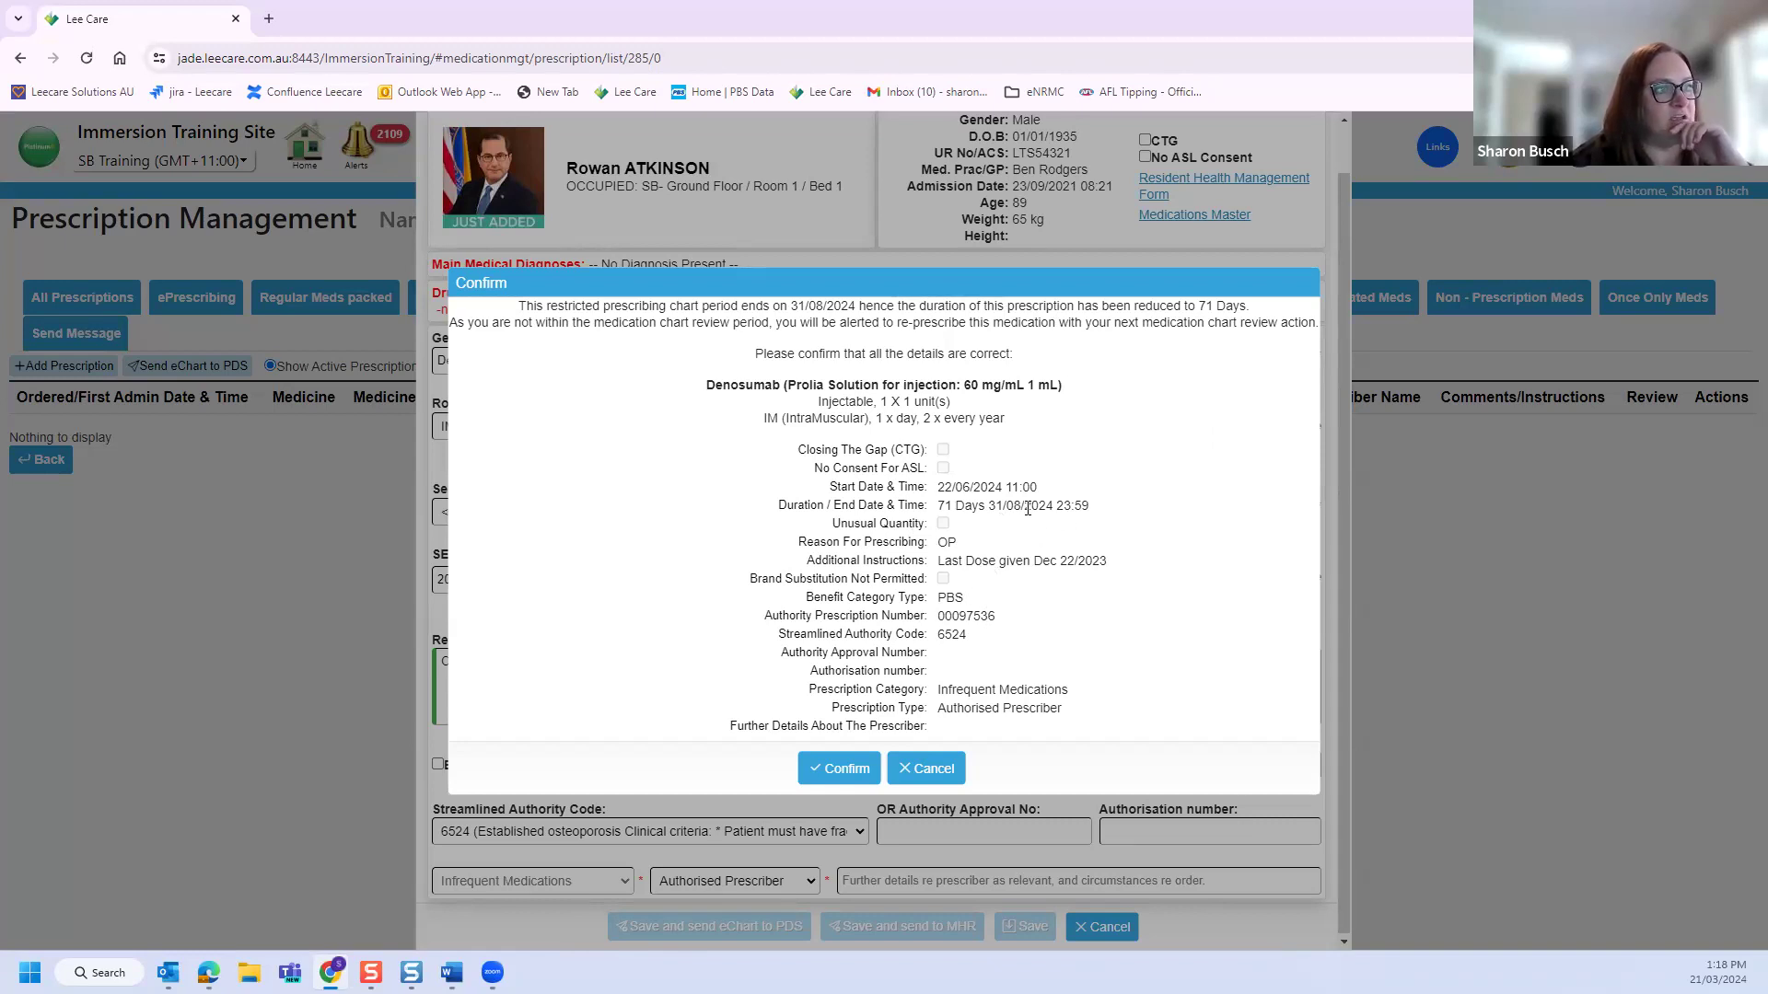
click(849, 770)
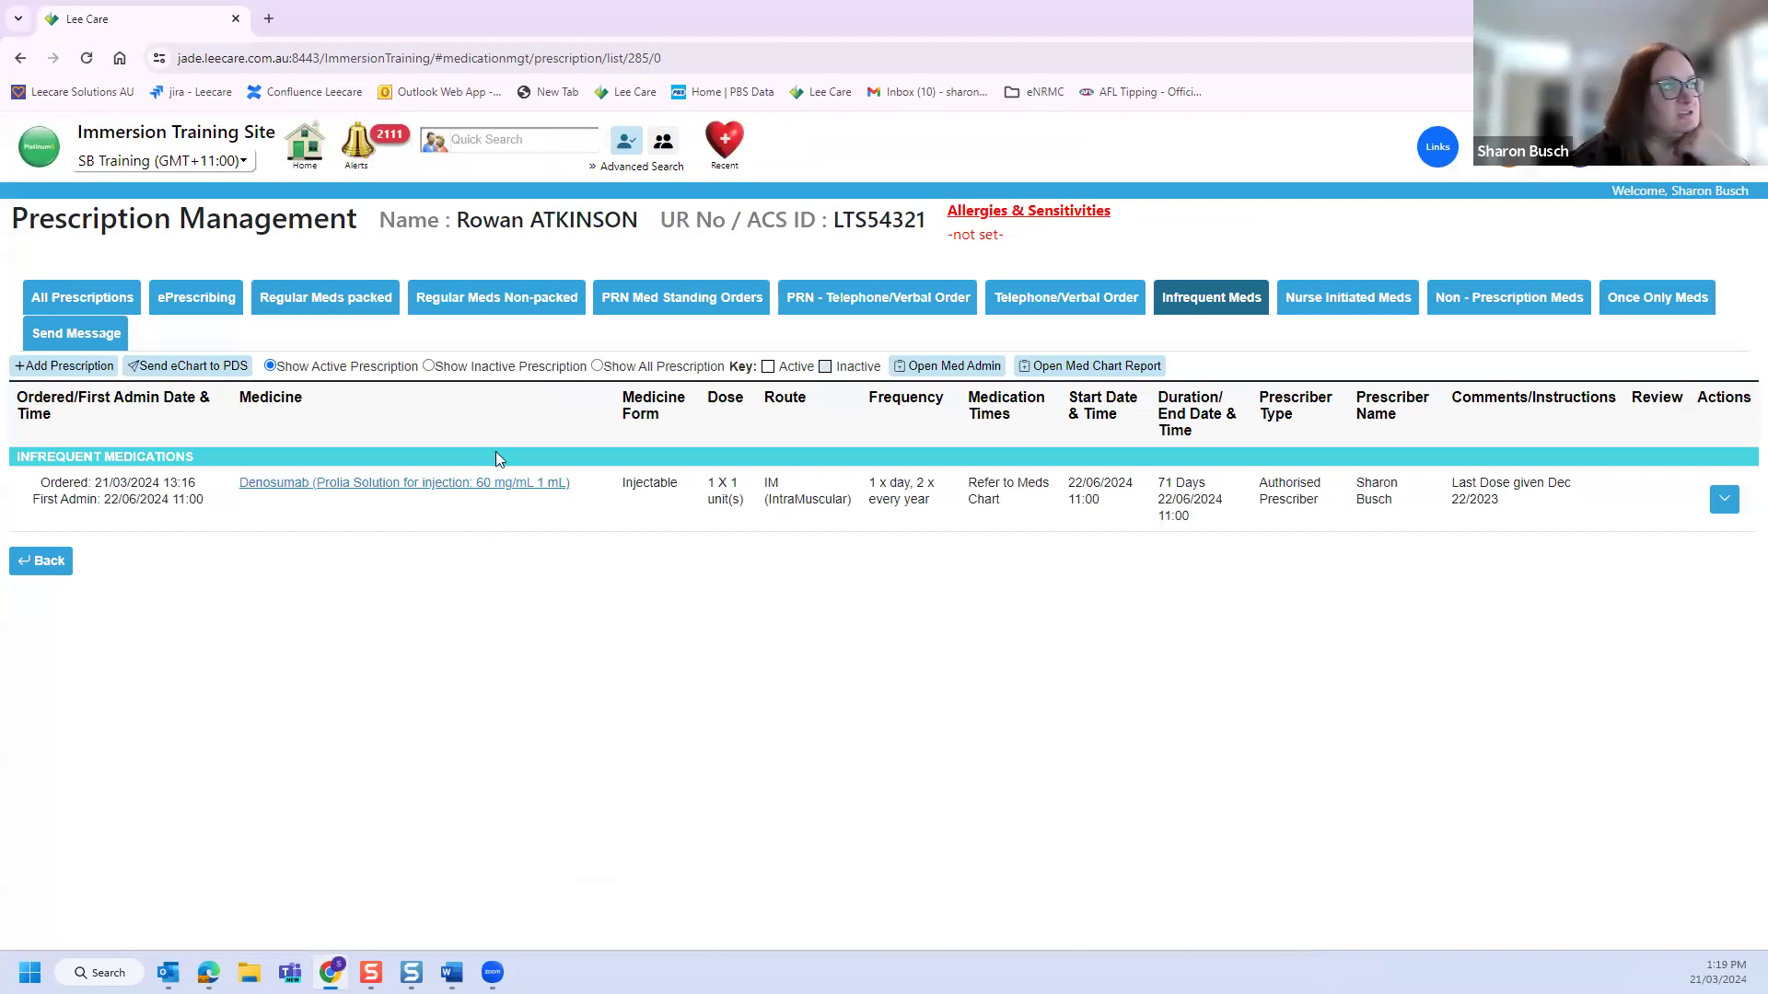
Step: Show all prescriptions and check the first administration date of the Denosumab entry under Infrequent Medications
click(118, 300)
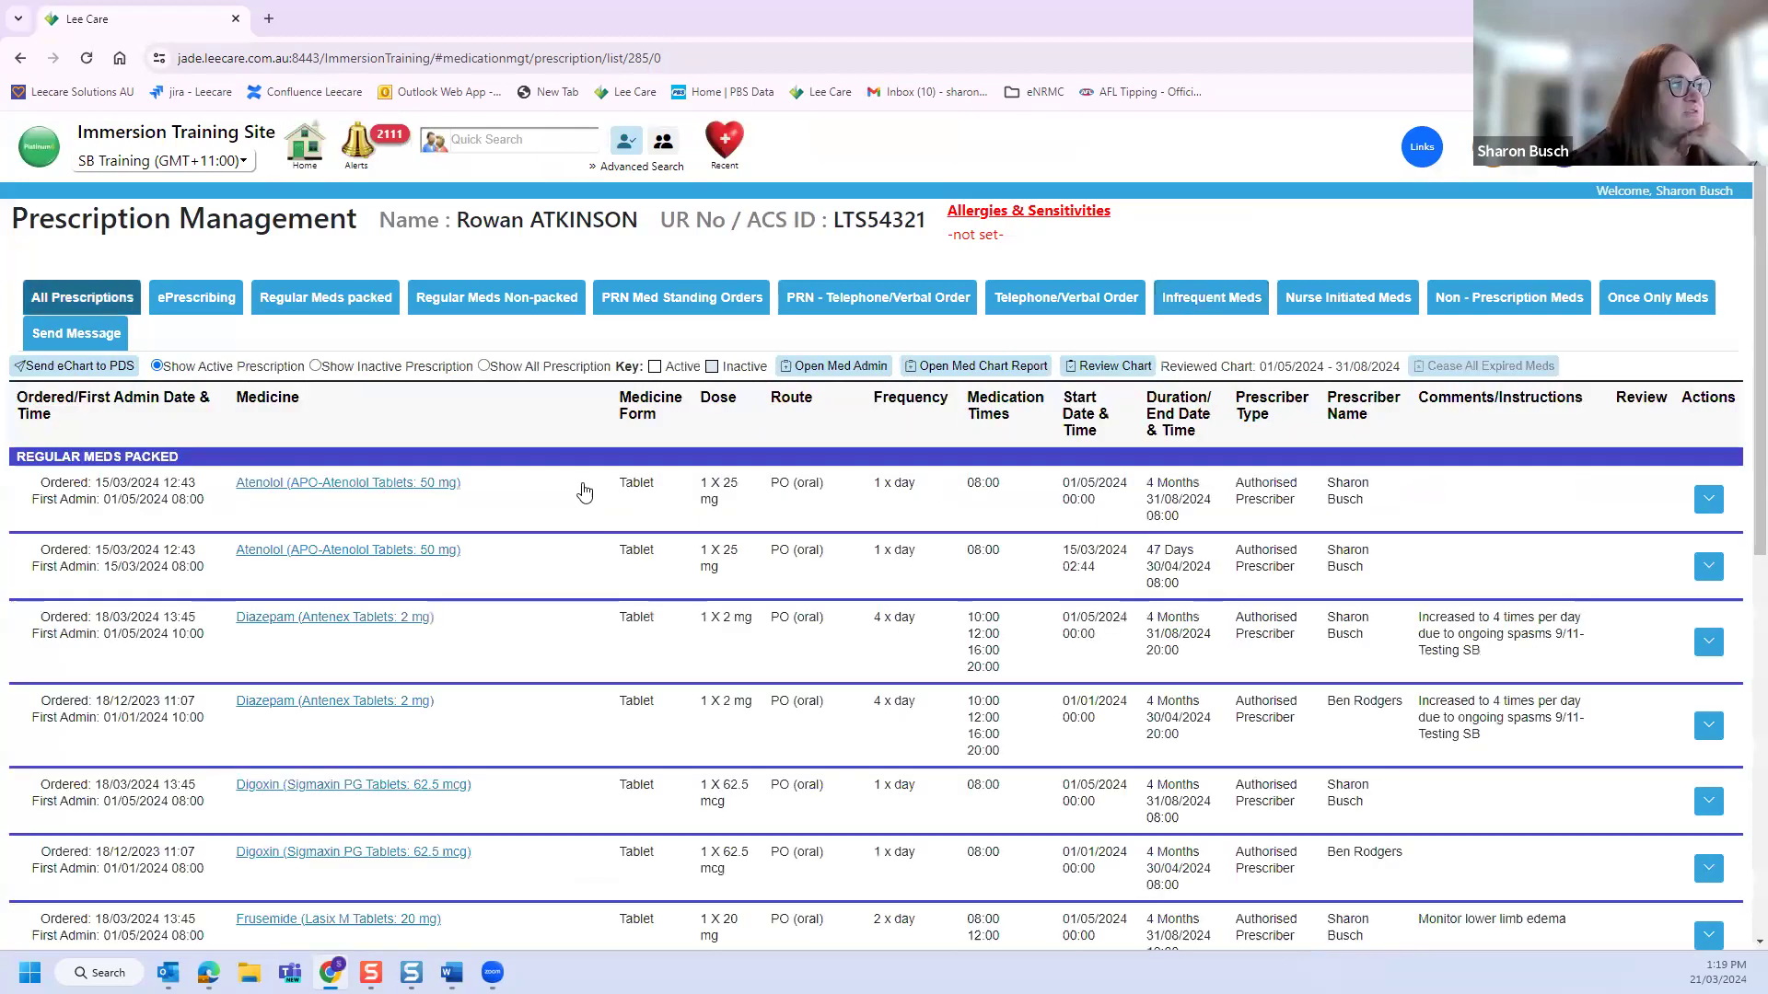
scroll(585, 493, down, 15)
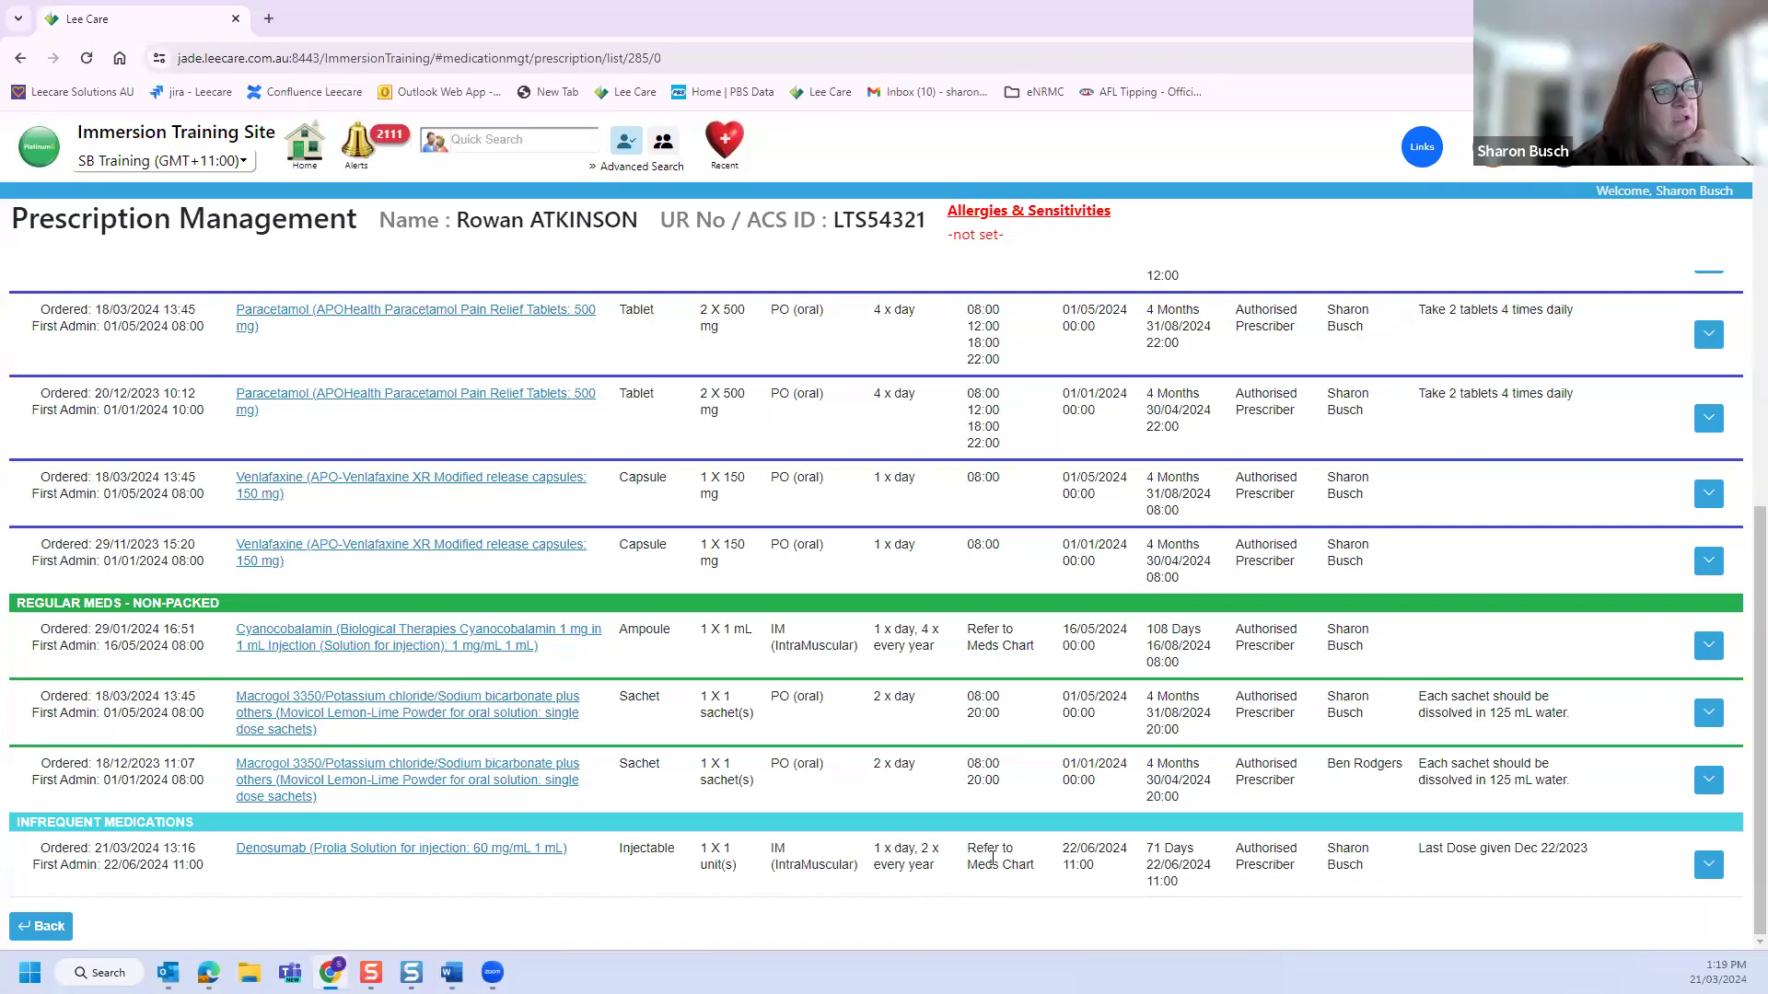
drag(102, 865, 253, 888)
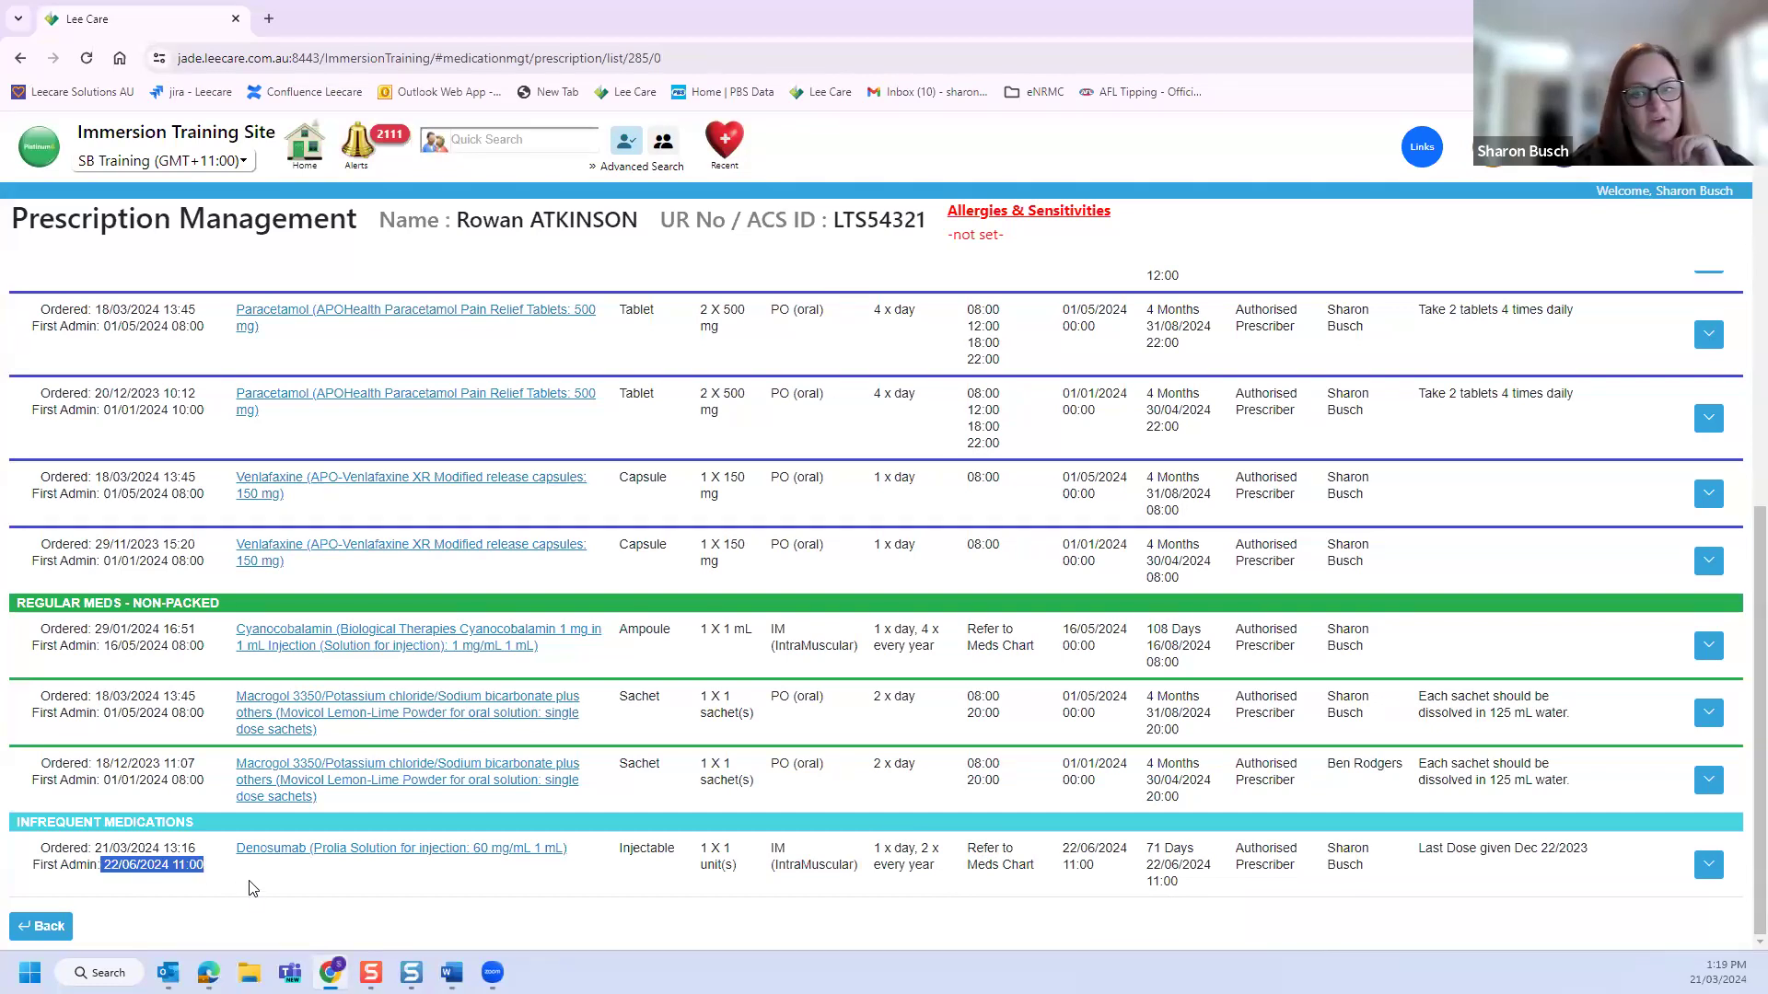
scroll(986, 682, up, 5)
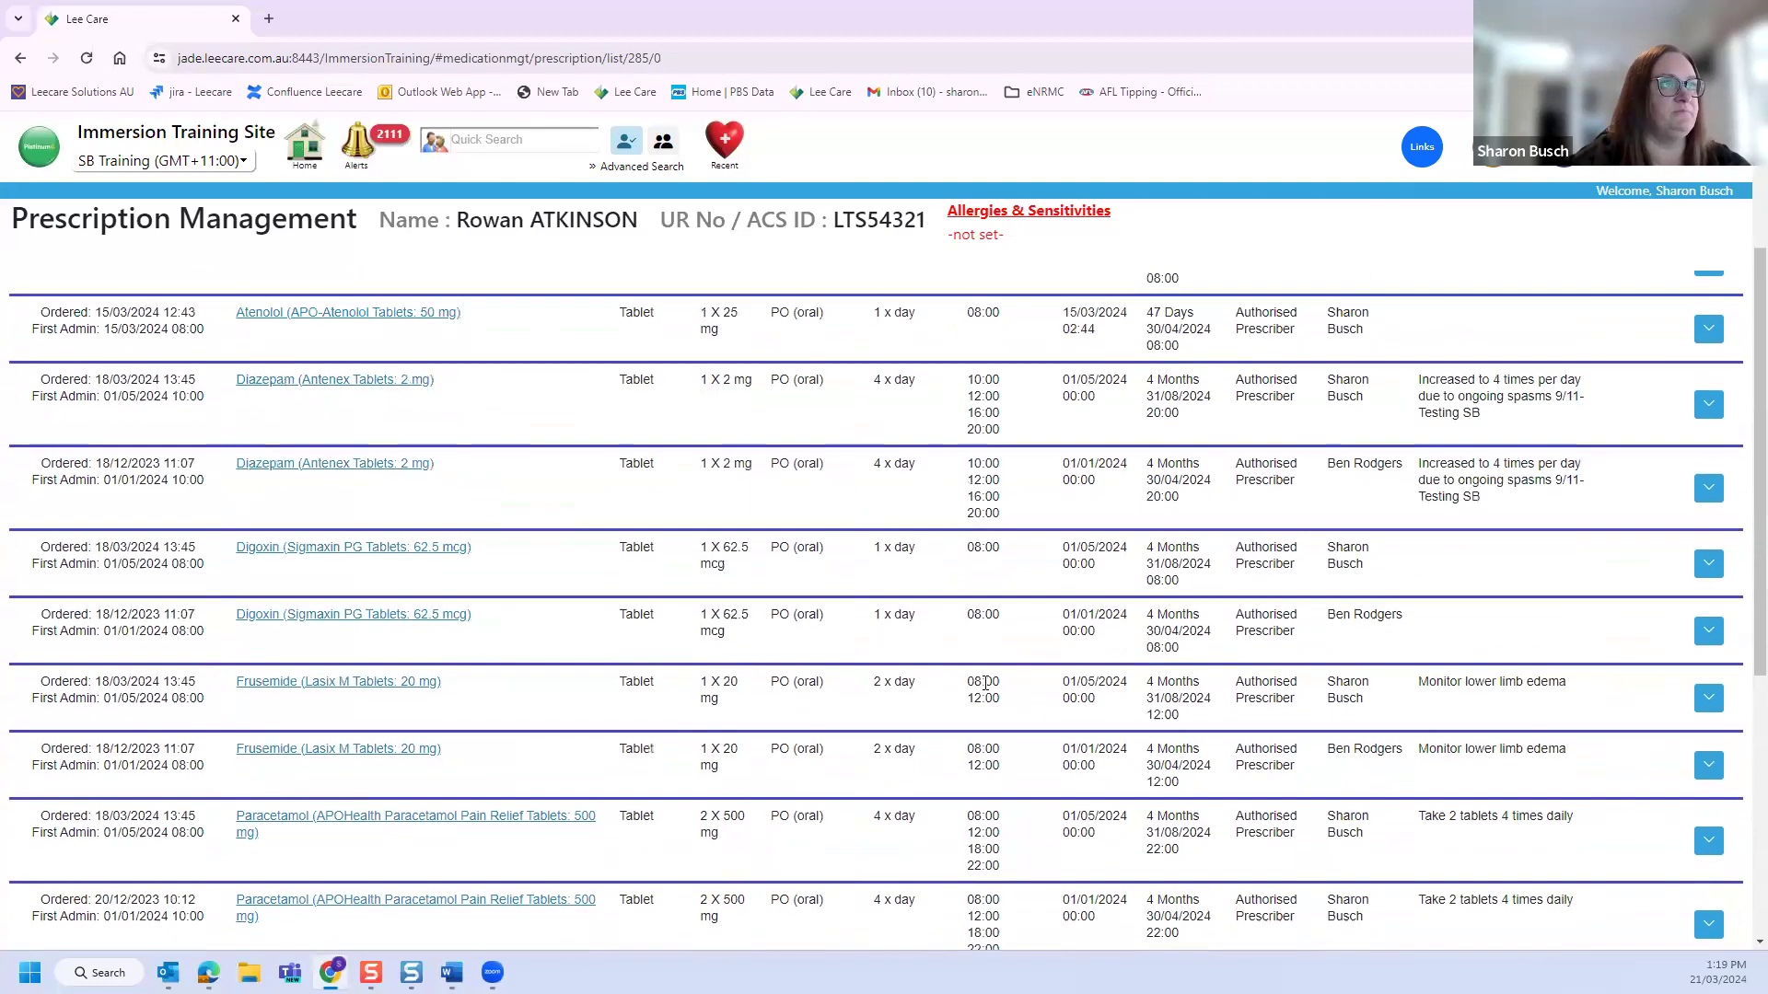
scroll(986, 683, up, 3)
Step: View the Denosumab entry in the medication chart review, cancel the review, and look through the prescription list
click(1092, 368)
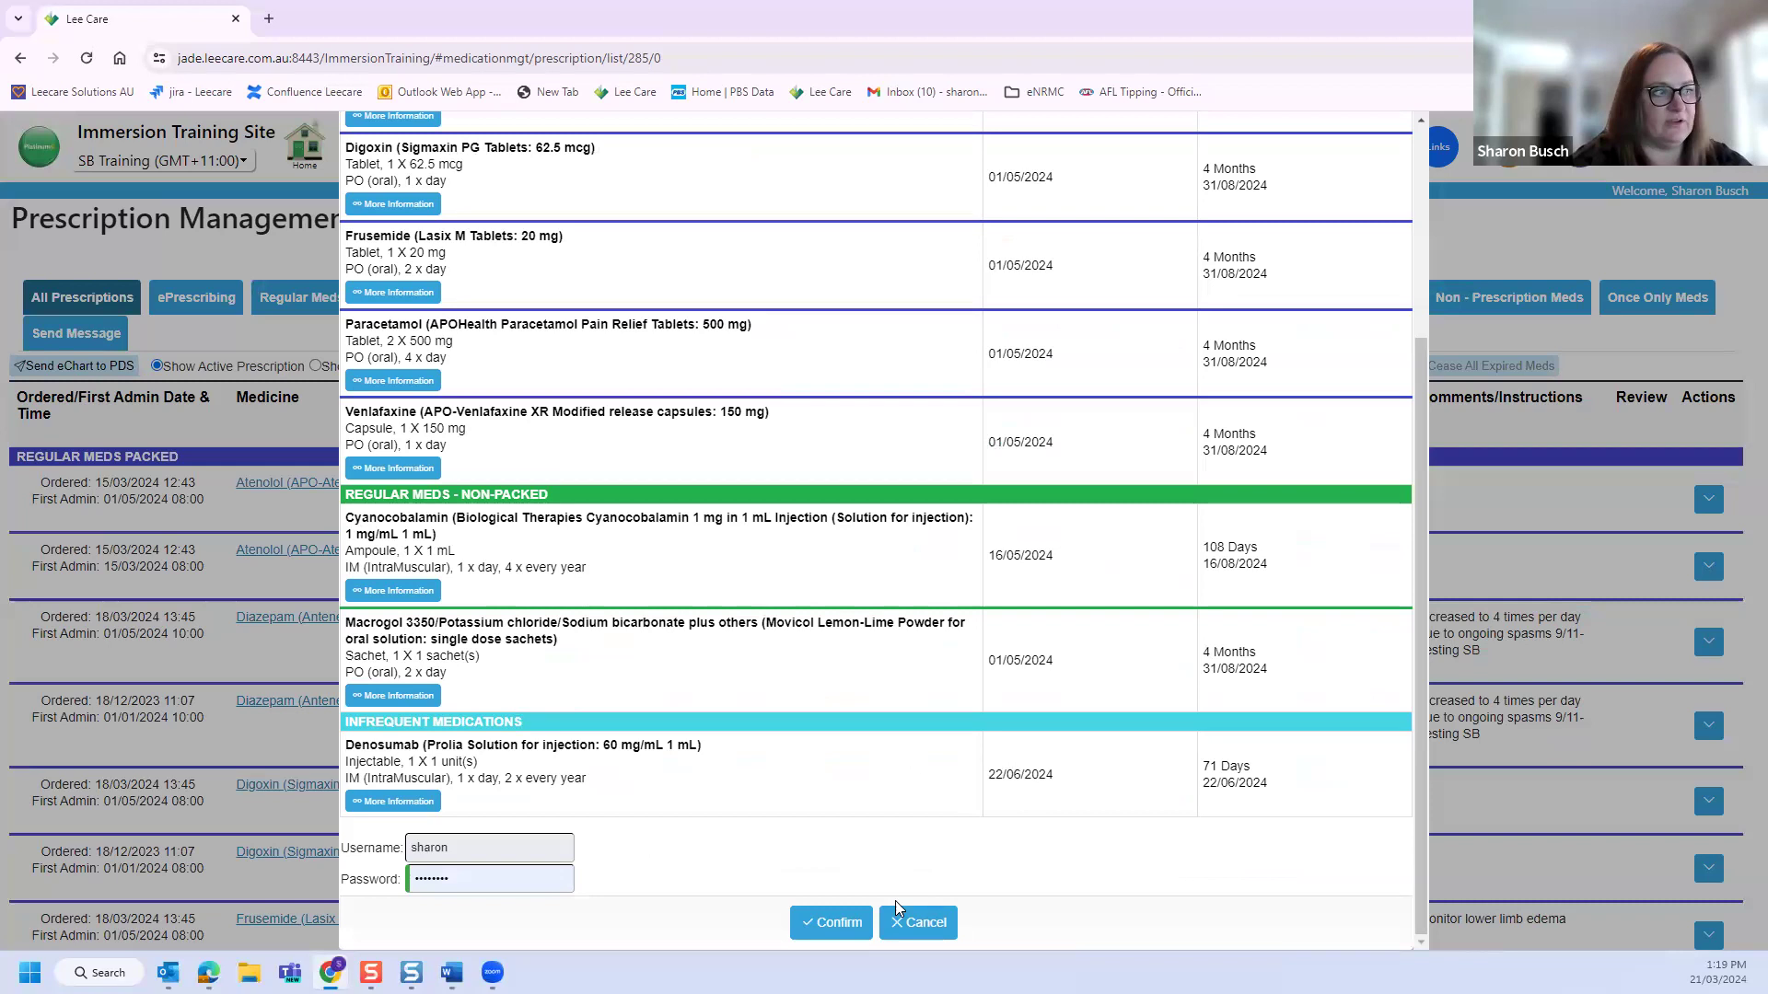
click(930, 932)
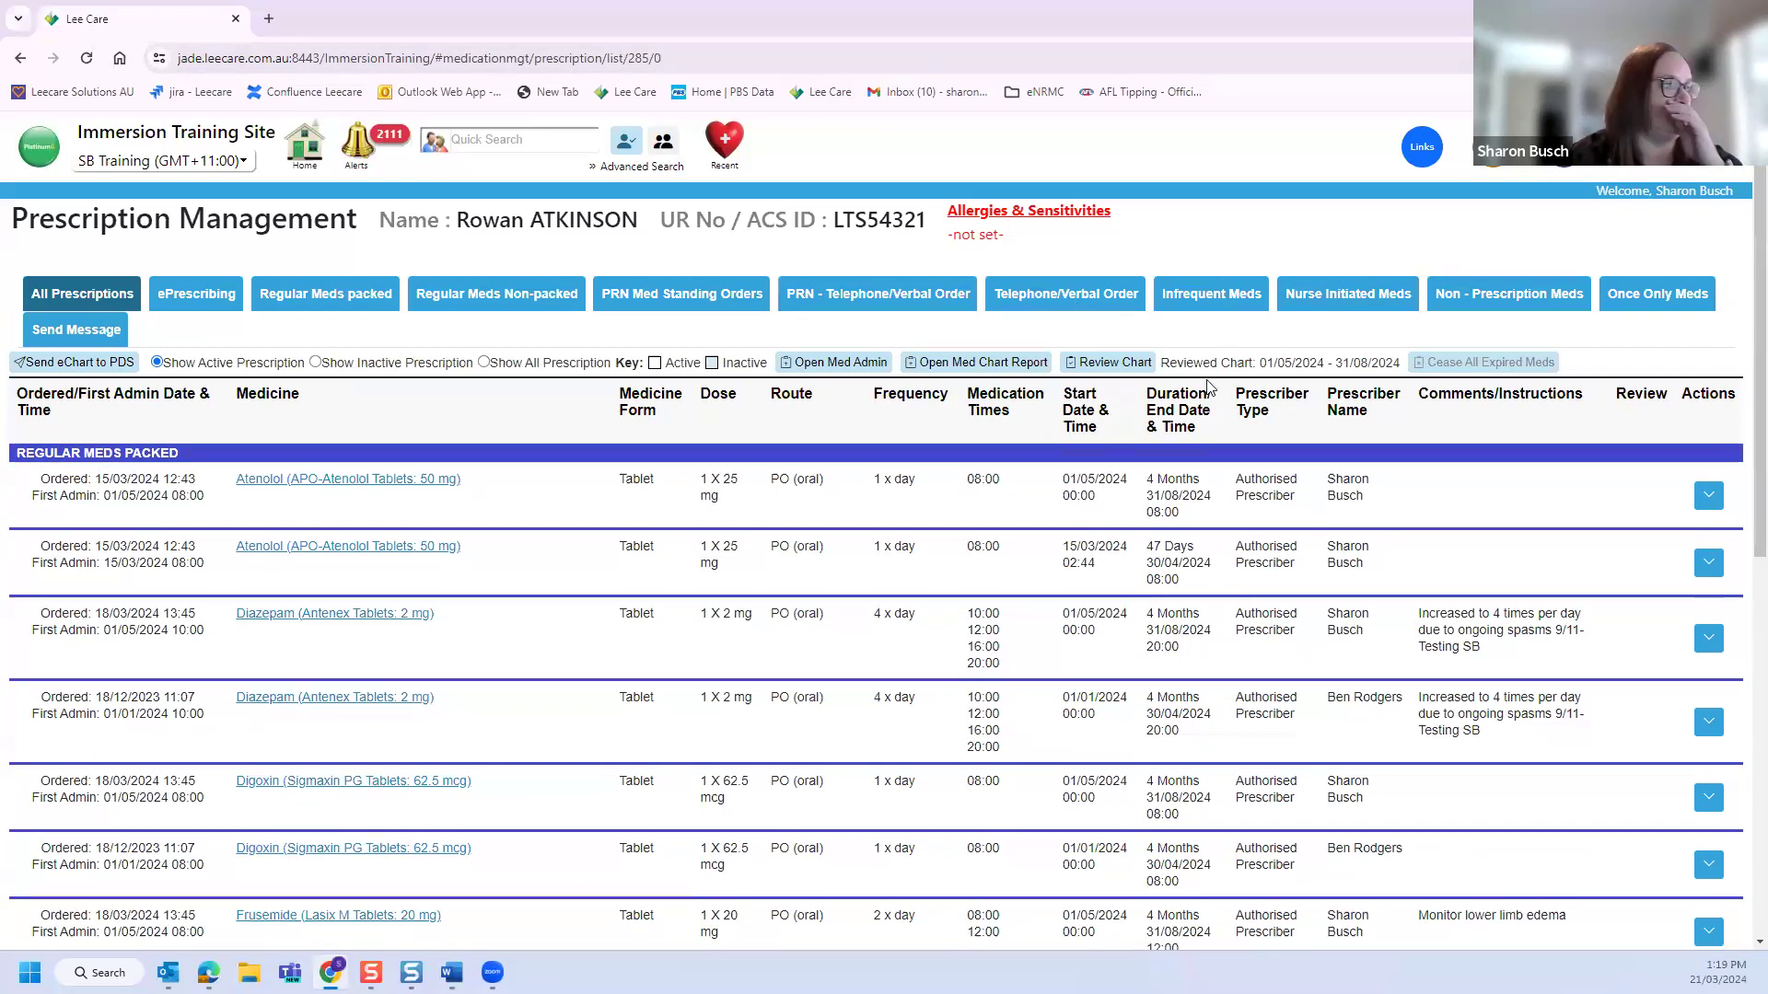
scroll(1192, 405, down, 4)
scroll(1193, 405, down, 3)
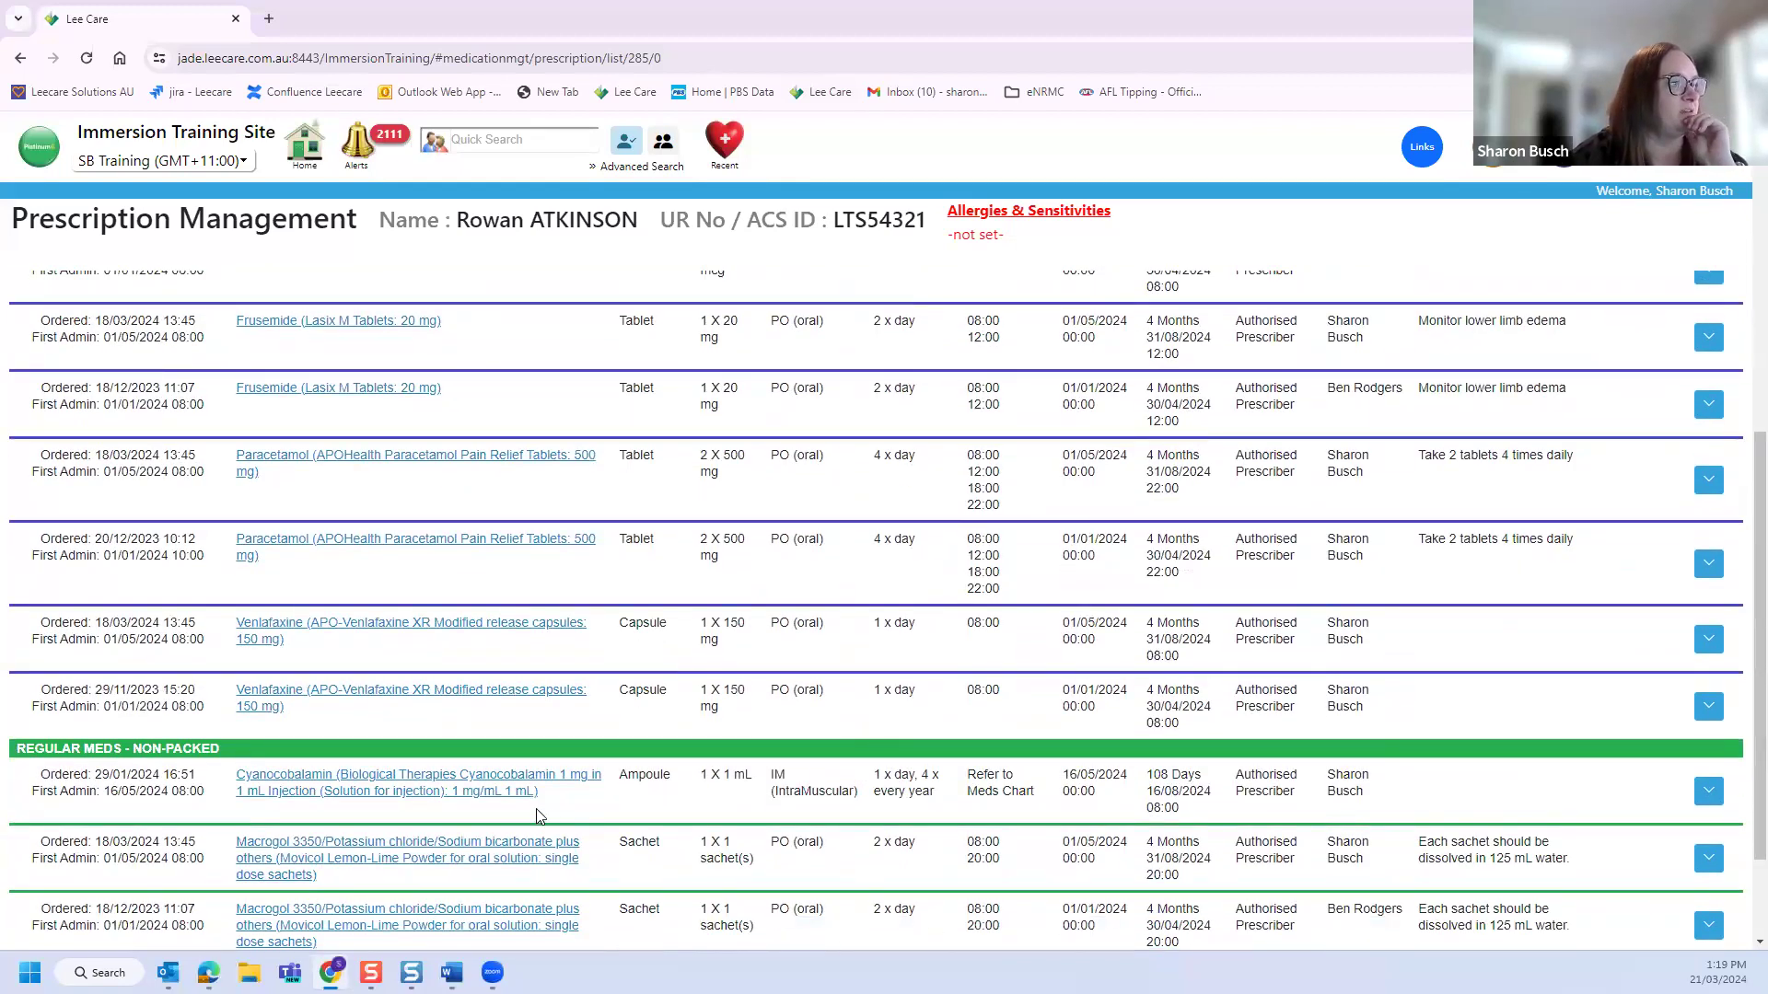
scroll(355, 675, up, 10)
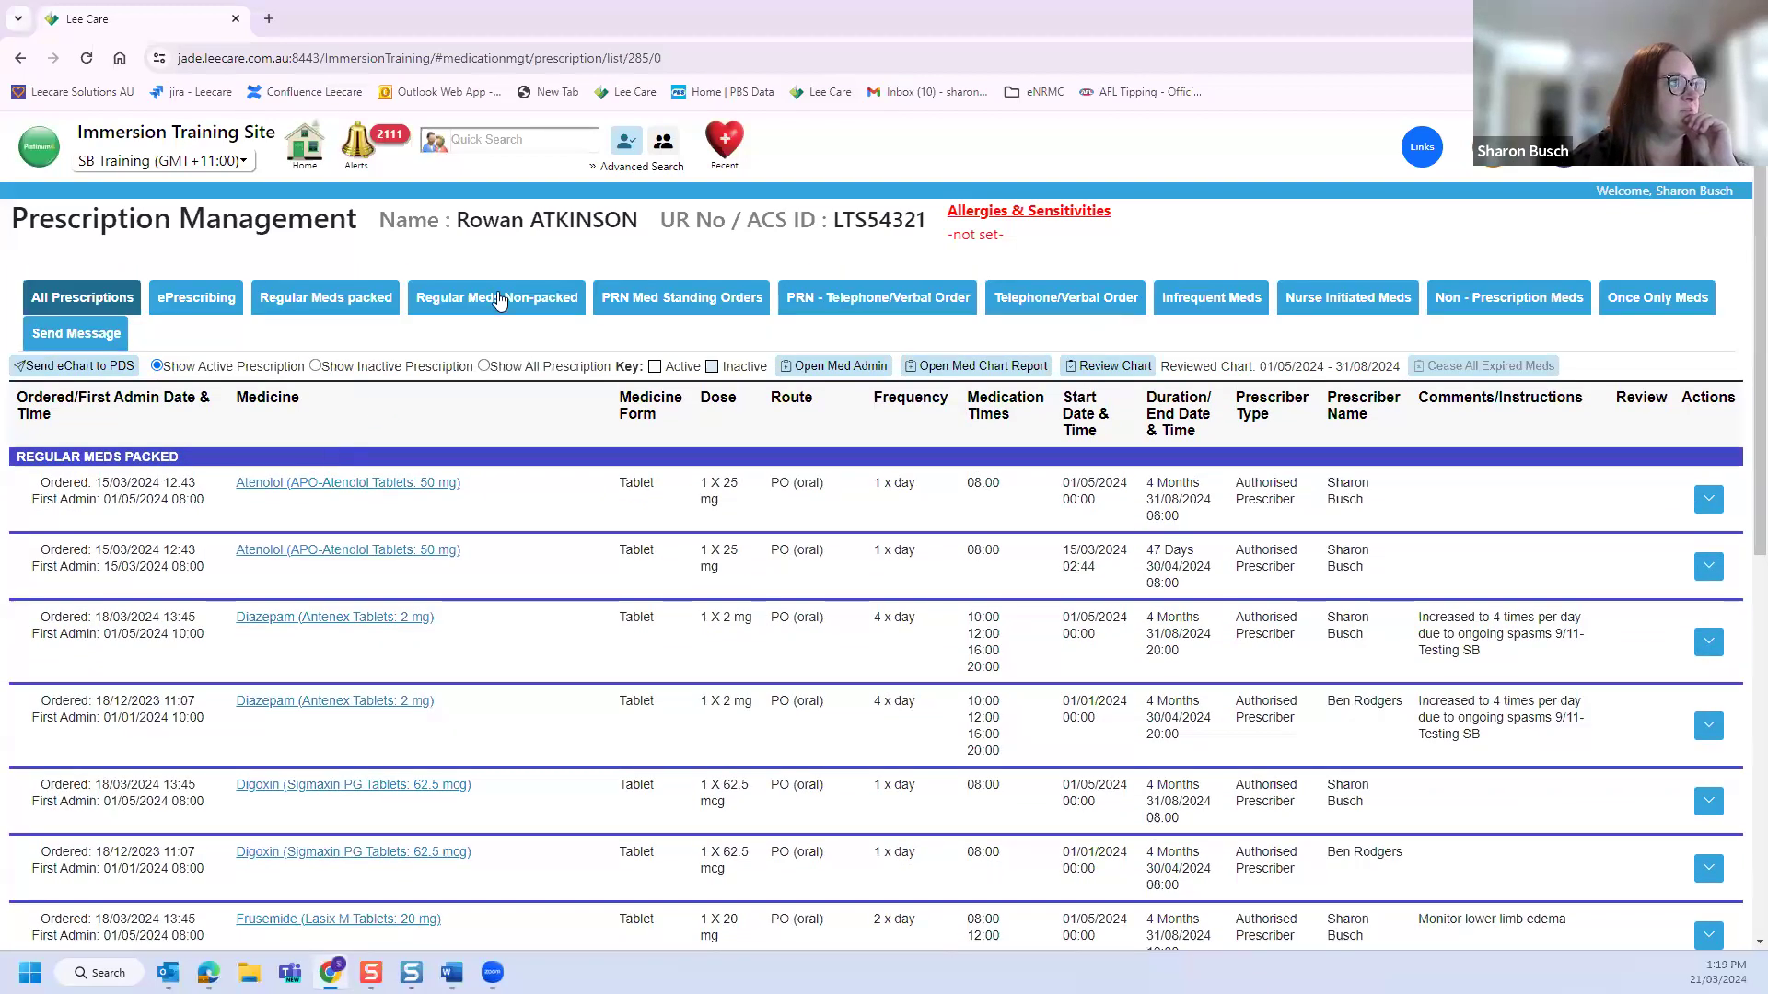
Step: Start a new infrequent medication prescription and choose Cyanocobalamin as the generic name by searching for "vitamin b12"
click(1210, 297)
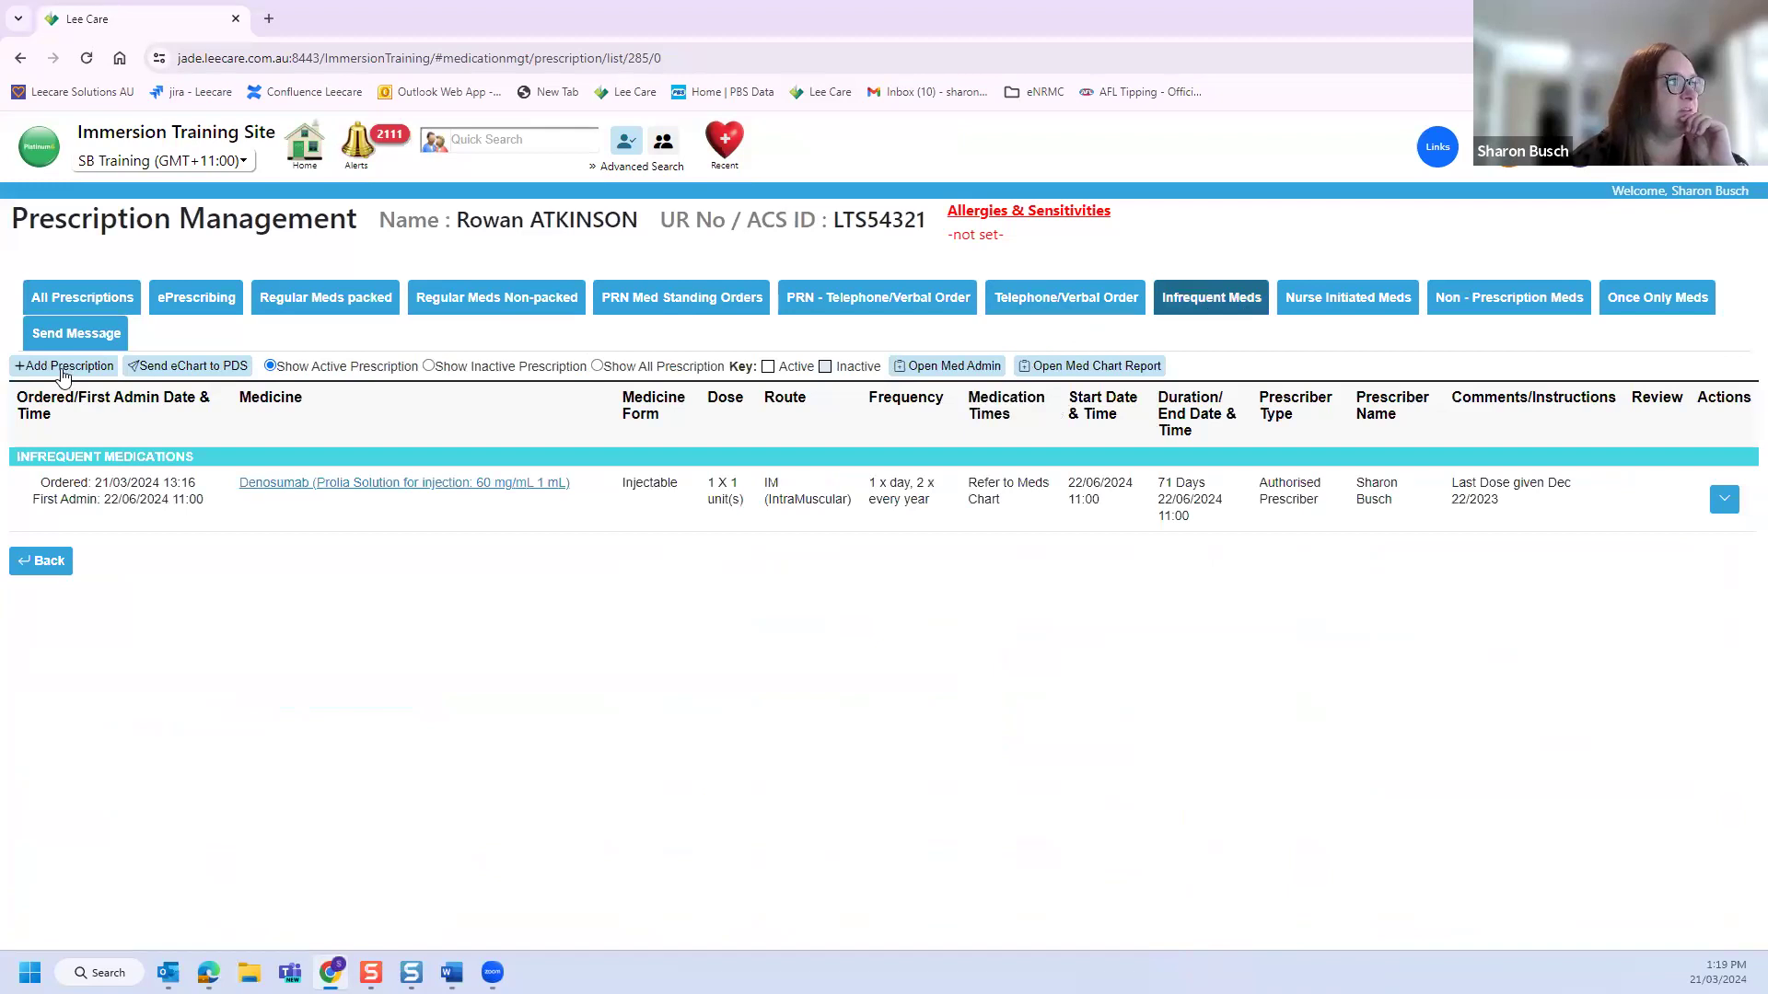
click(65, 367)
click(622, 416)
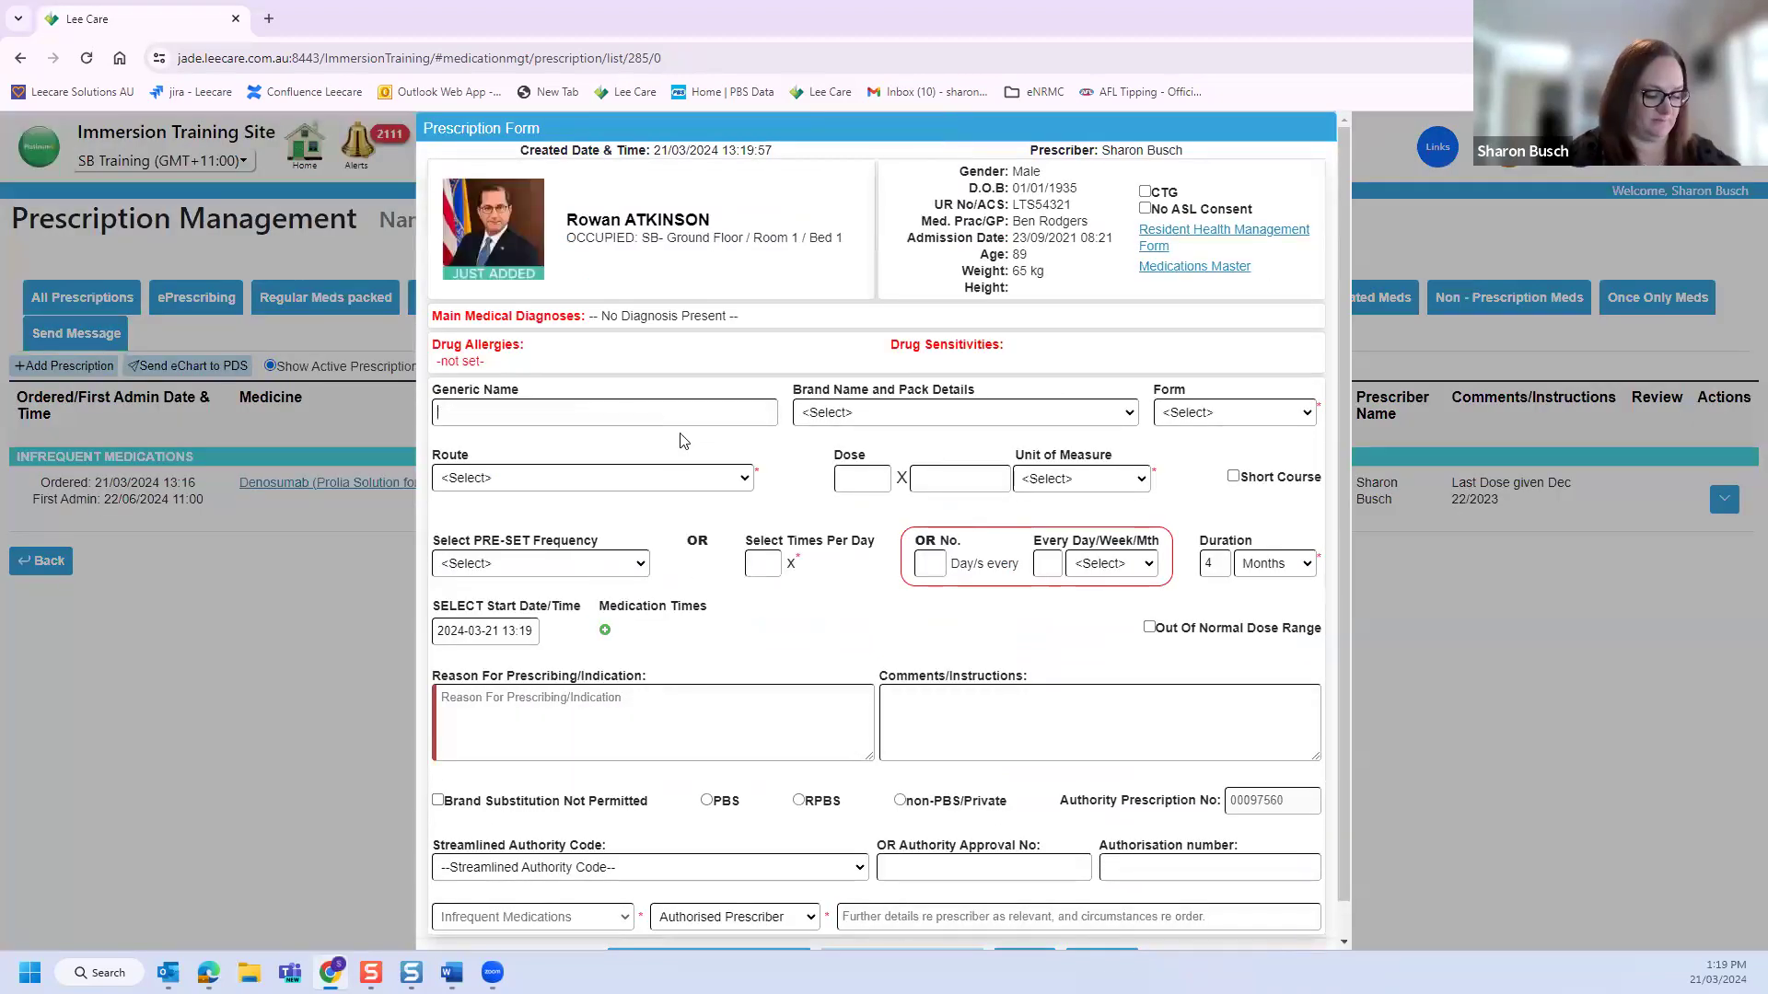
text(vit)
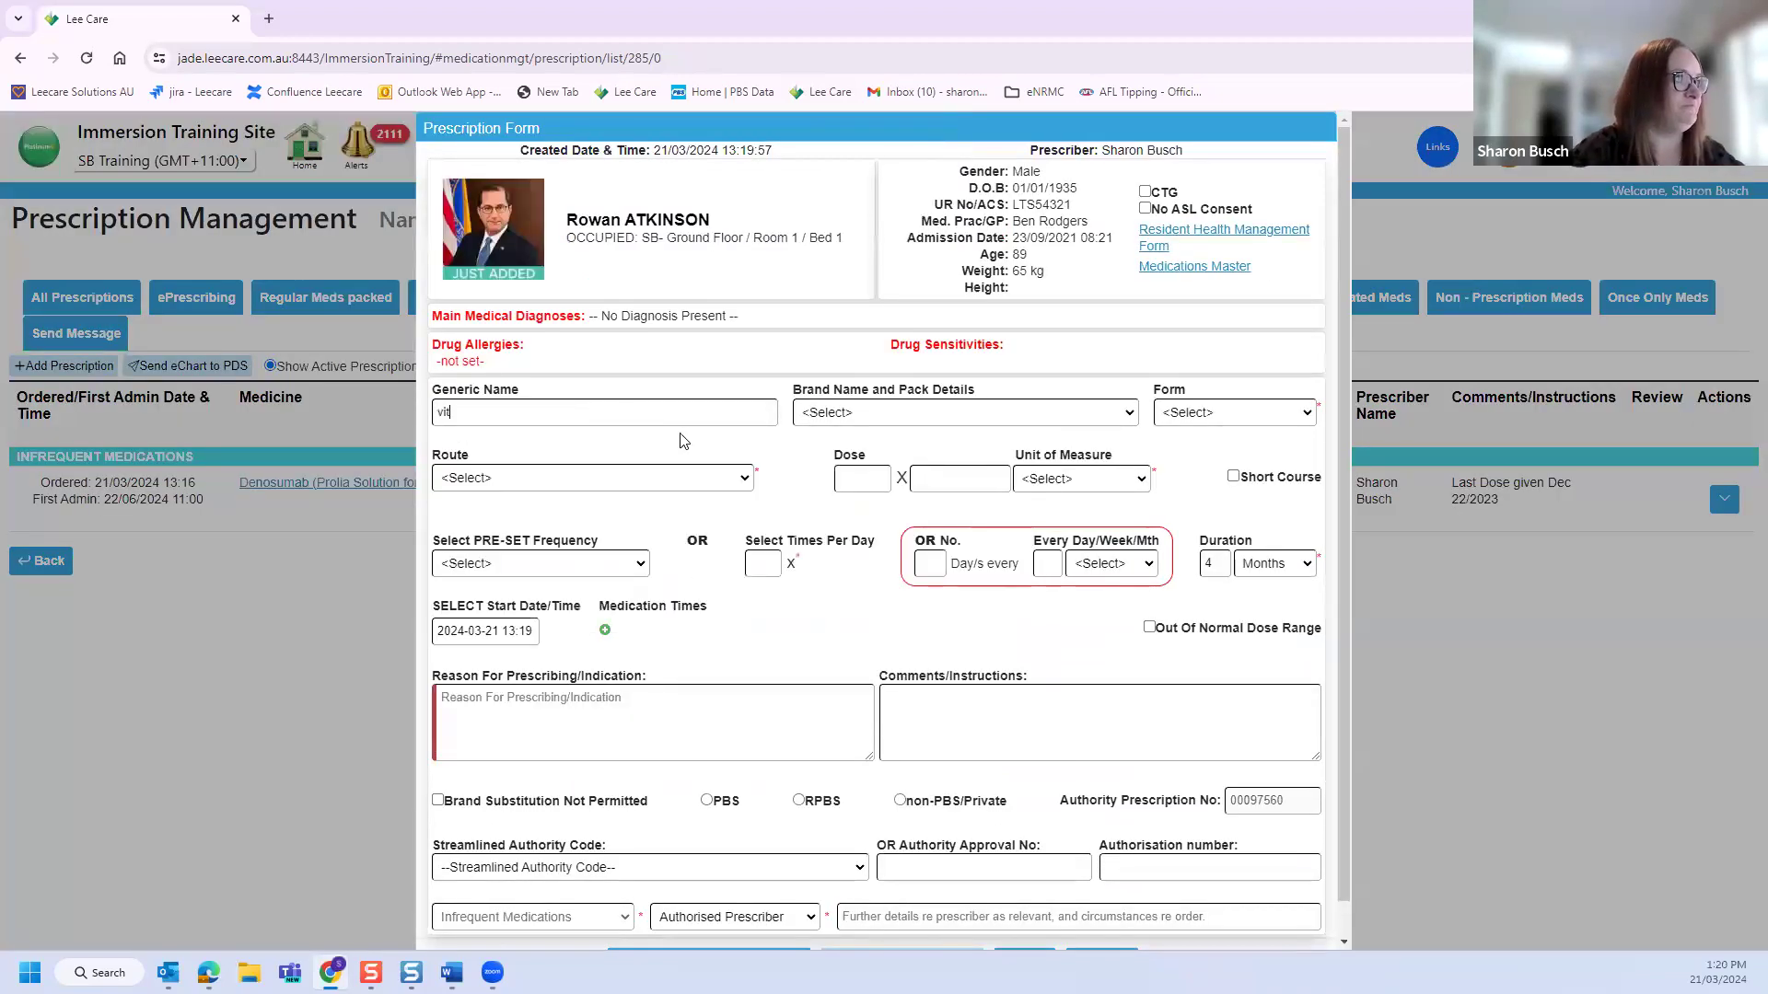
text( b1)
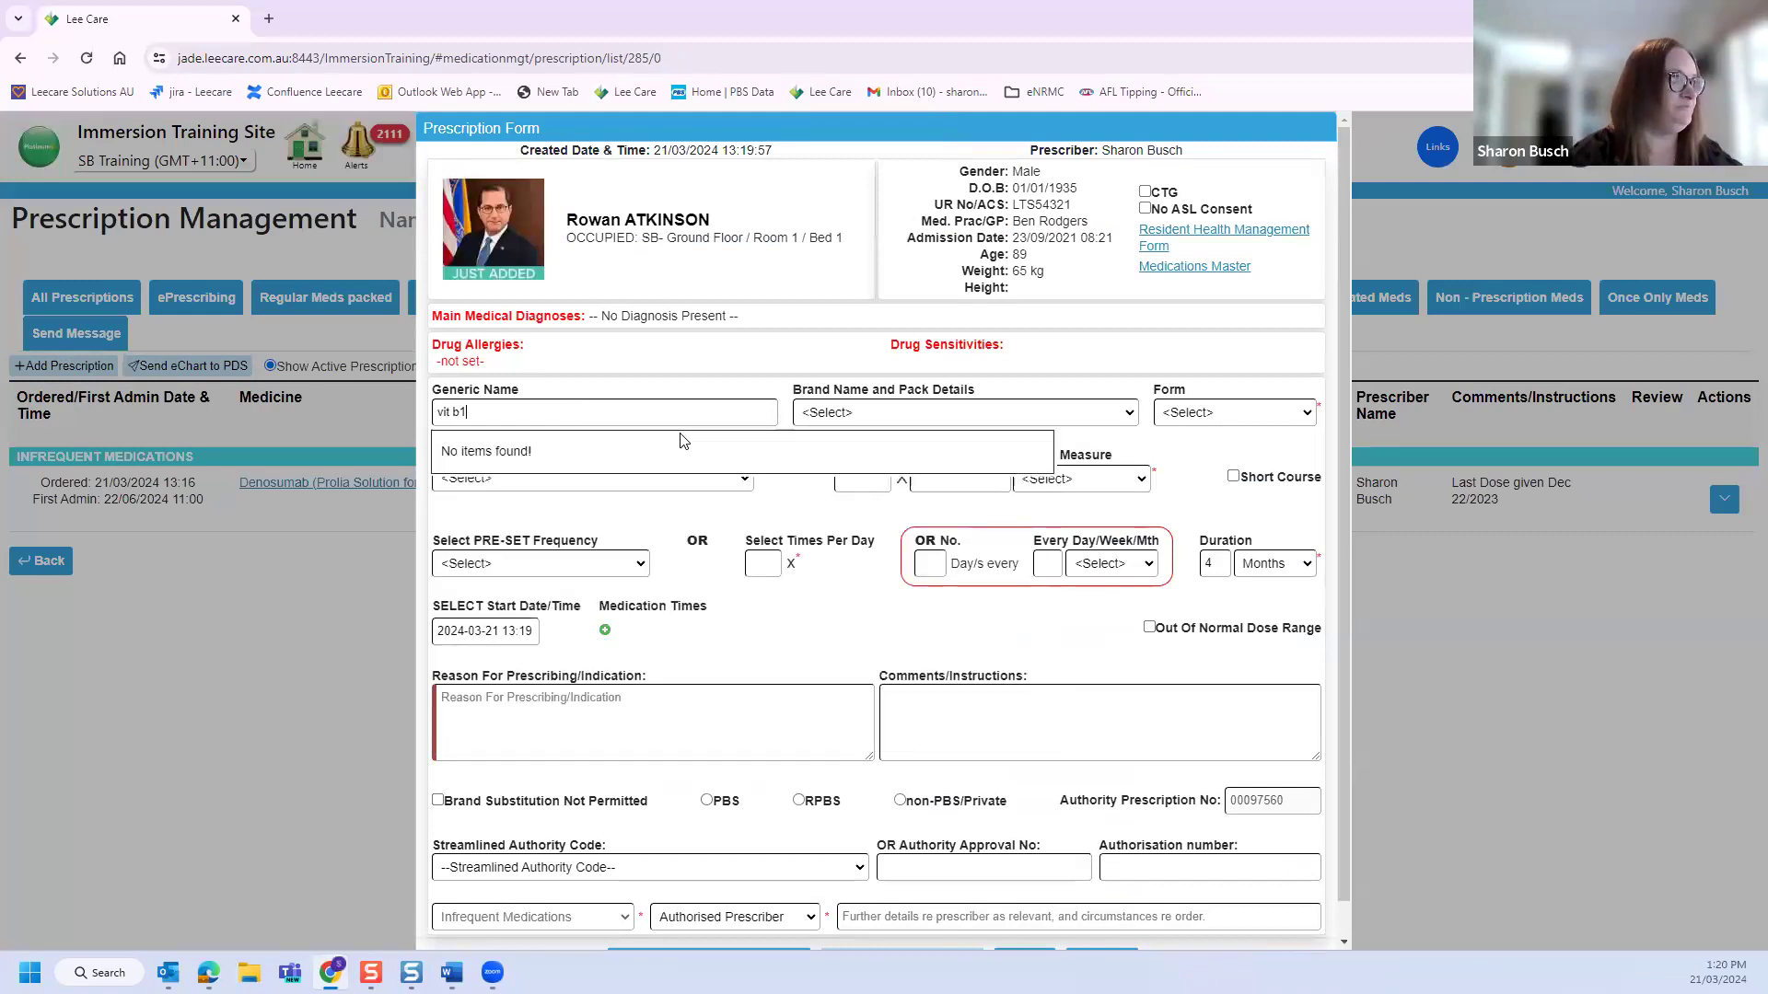
key(BackSpace)
key(BackSpace)
key(BackSpace)
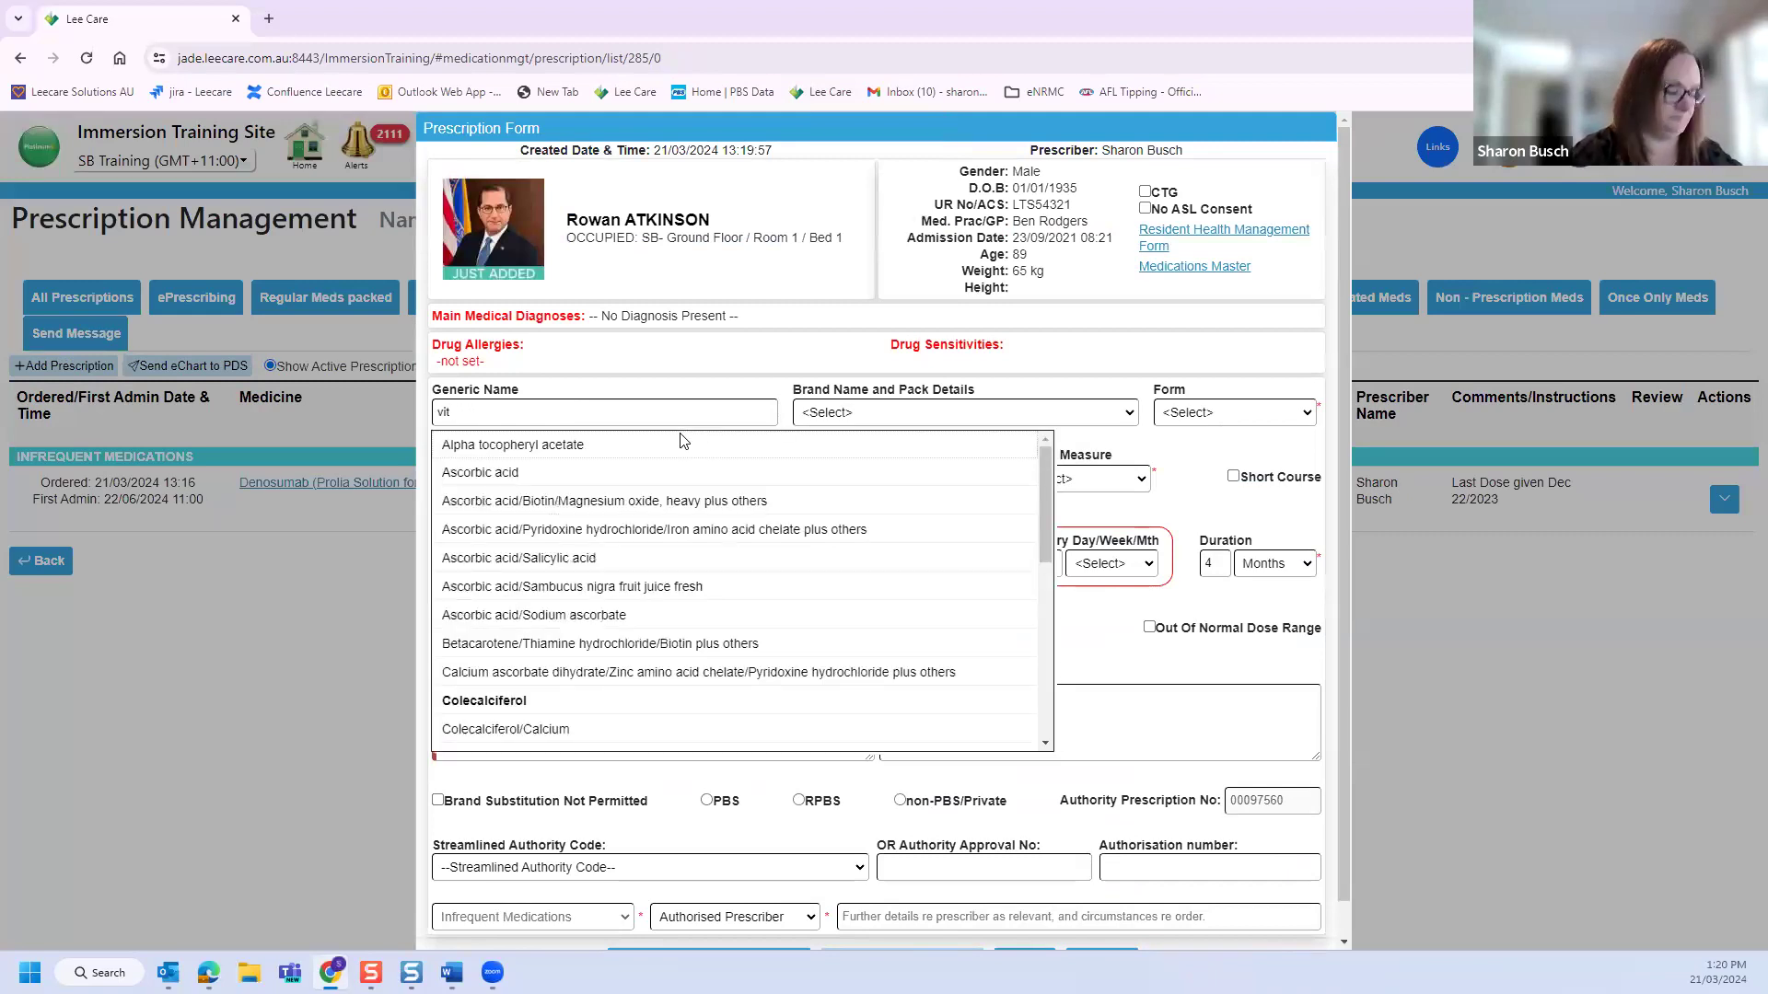
text(amin )
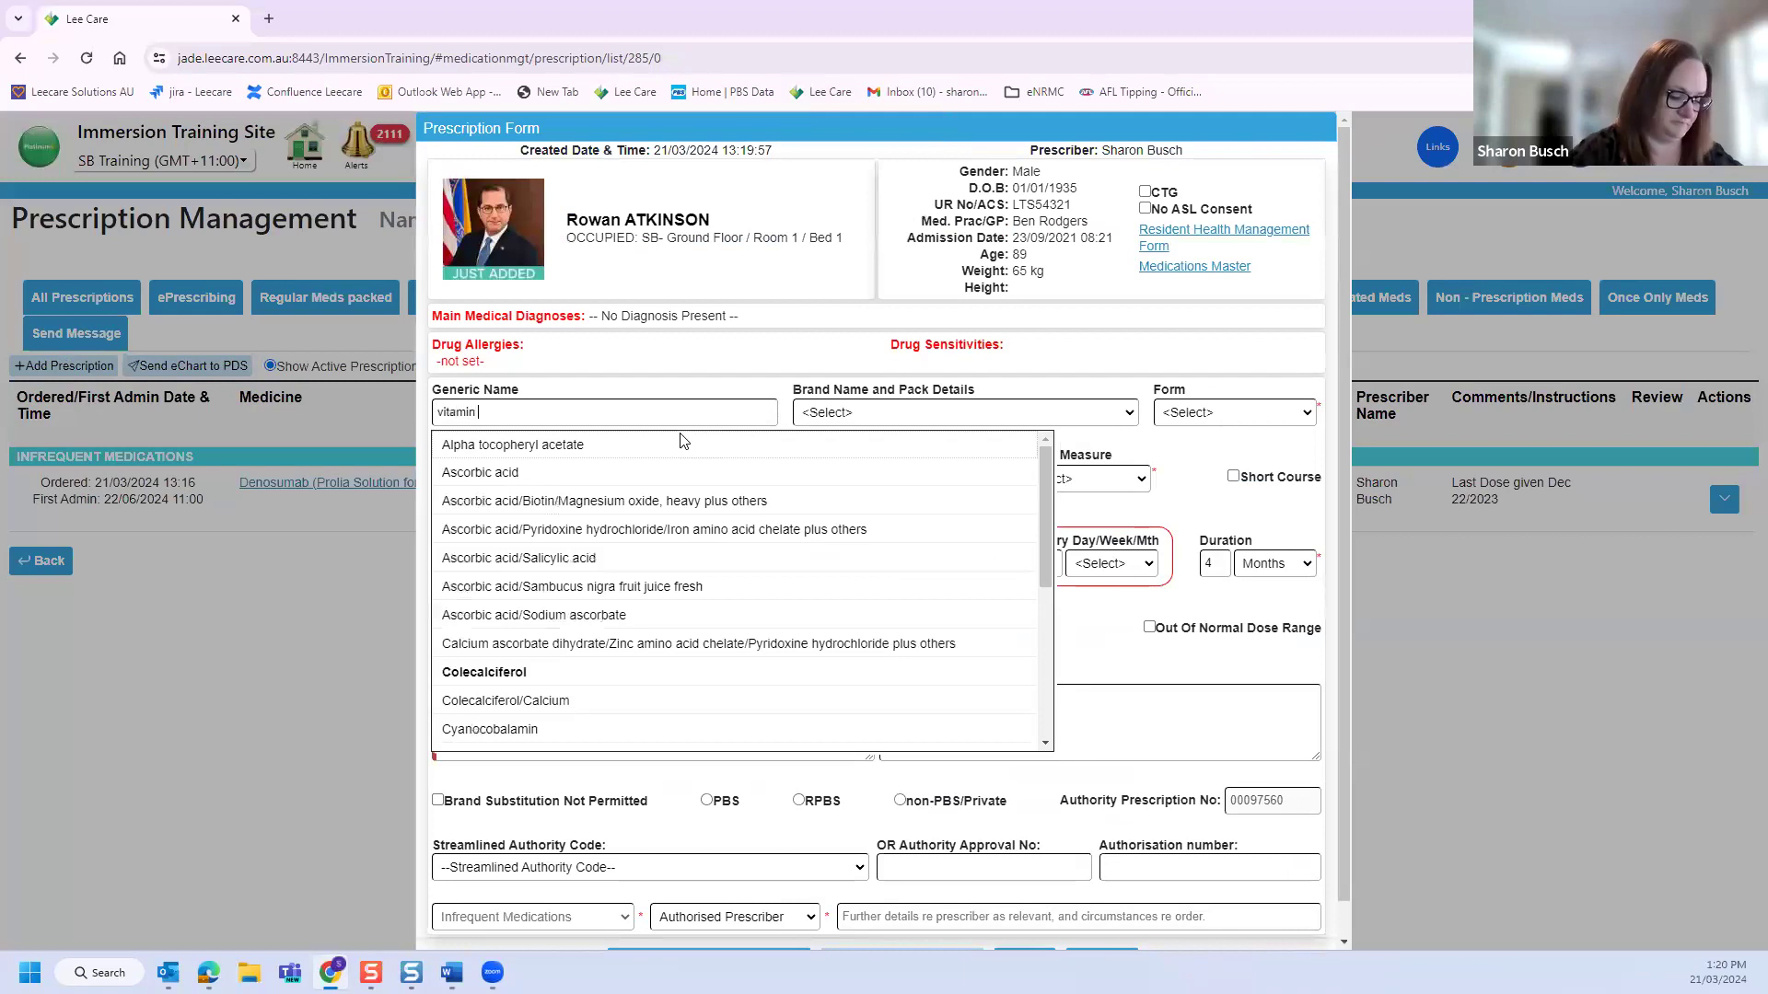
text(b12)
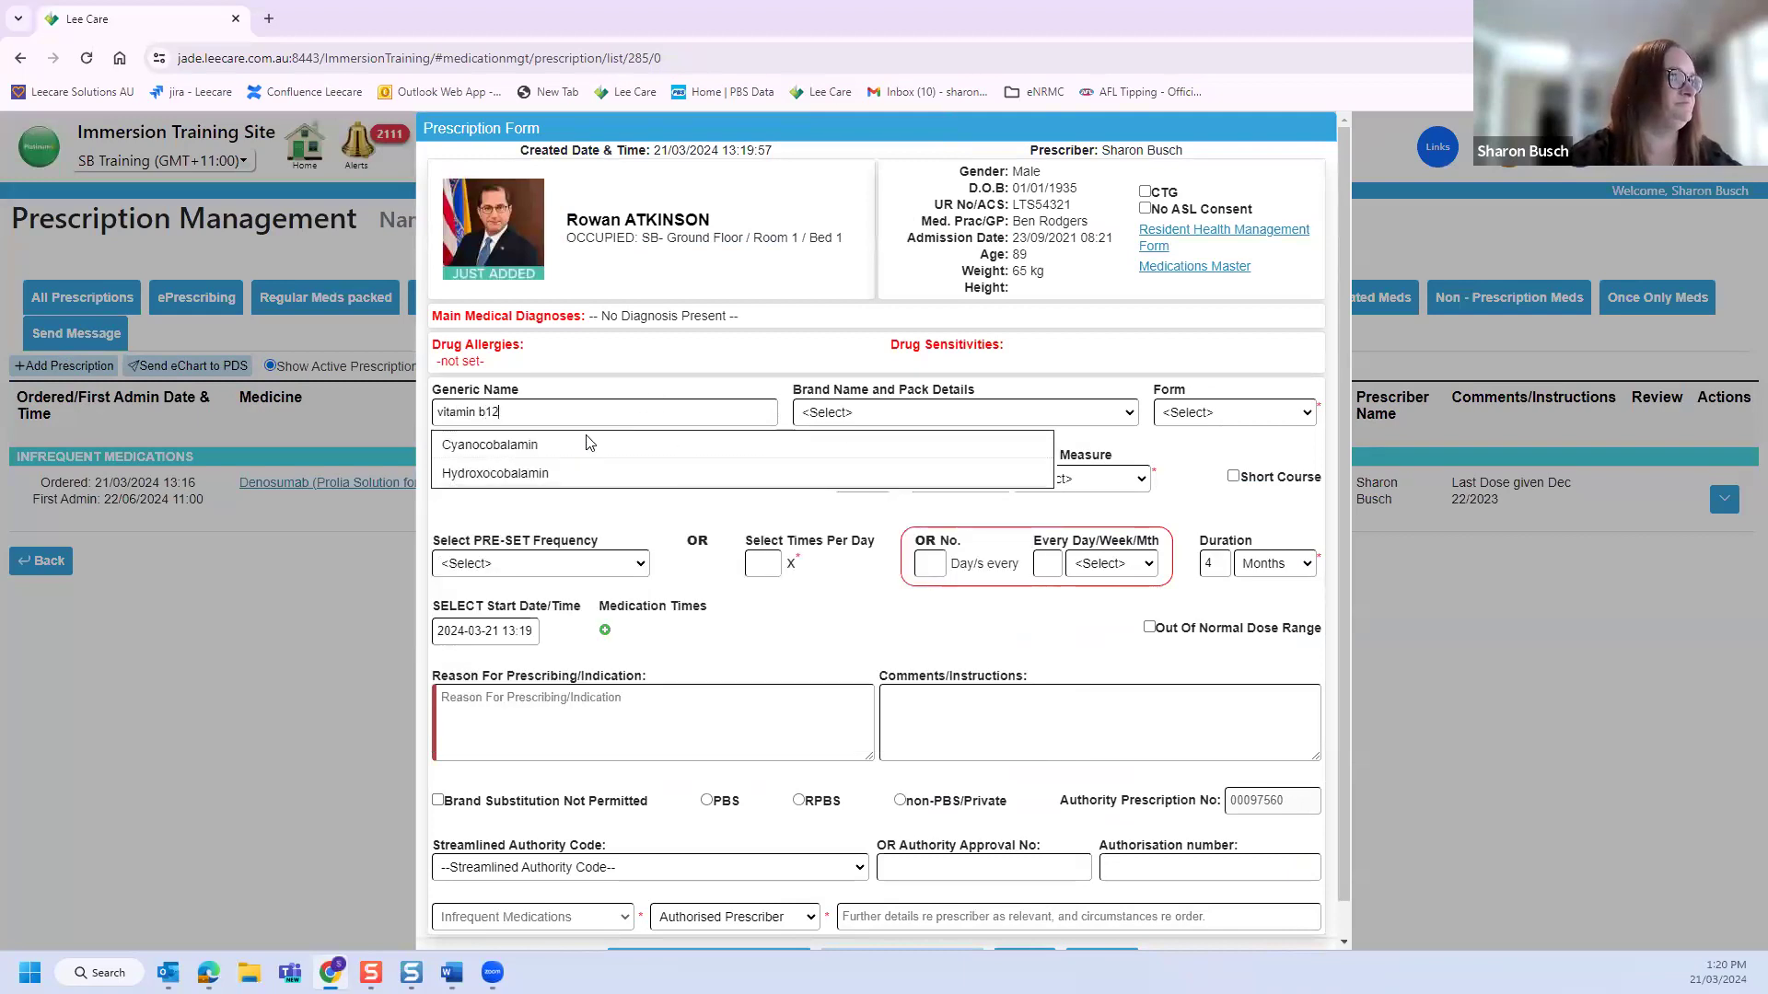
click(543, 449)
Step: Choose the Biological Therapies Cyanocobalamin 1 mg in 1 mL solution for injection, pack of 1, with form Ampoule and route IM (IntraMuscular)
click(882, 422)
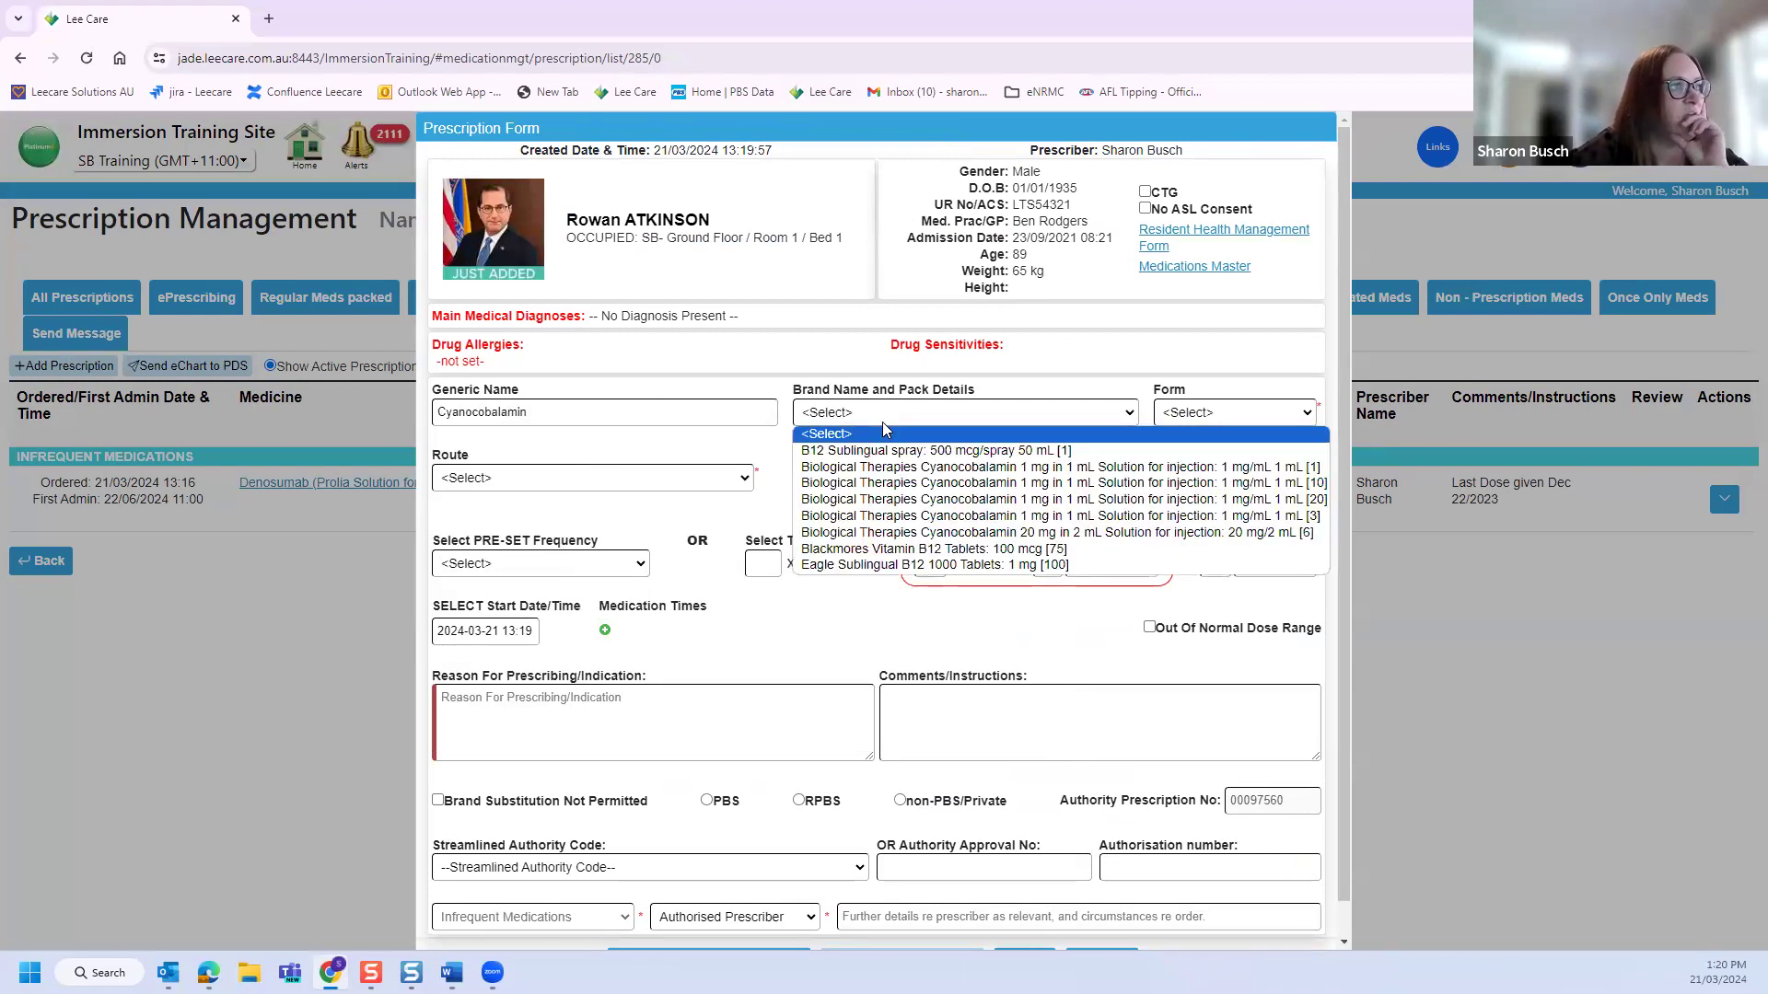
click(1003, 469)
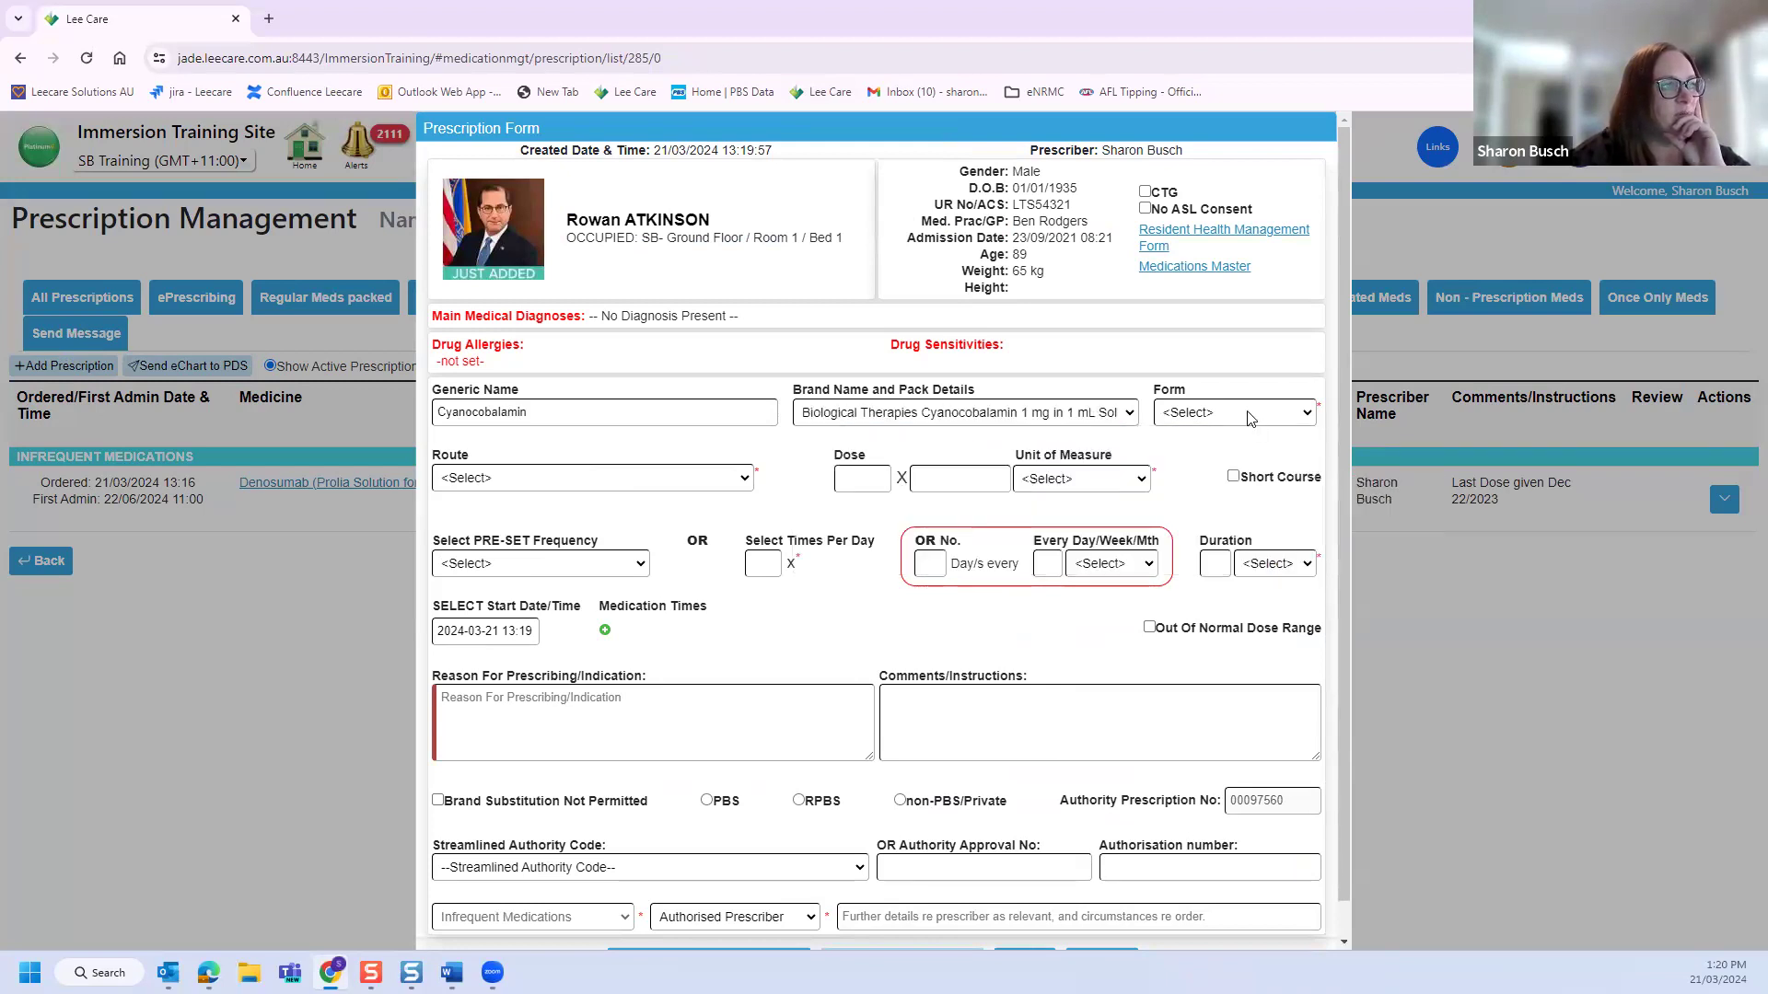
click(1265, 420)
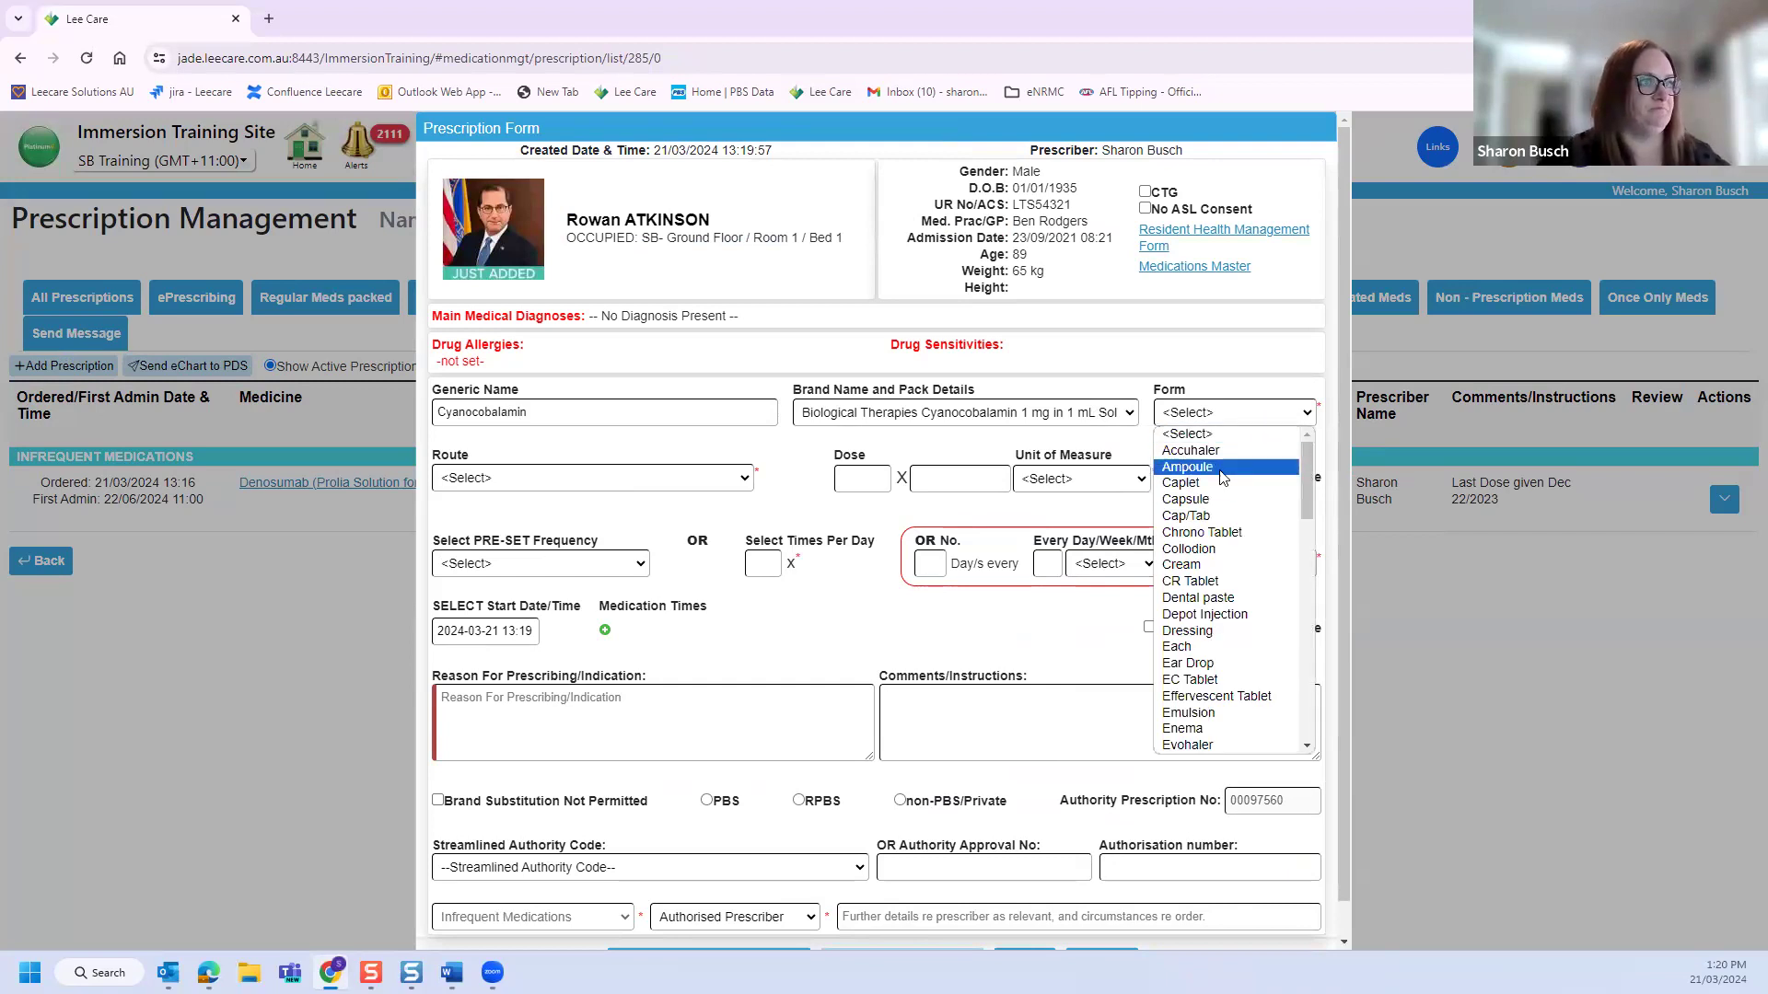
click(1280, 467)
click(635, 479)
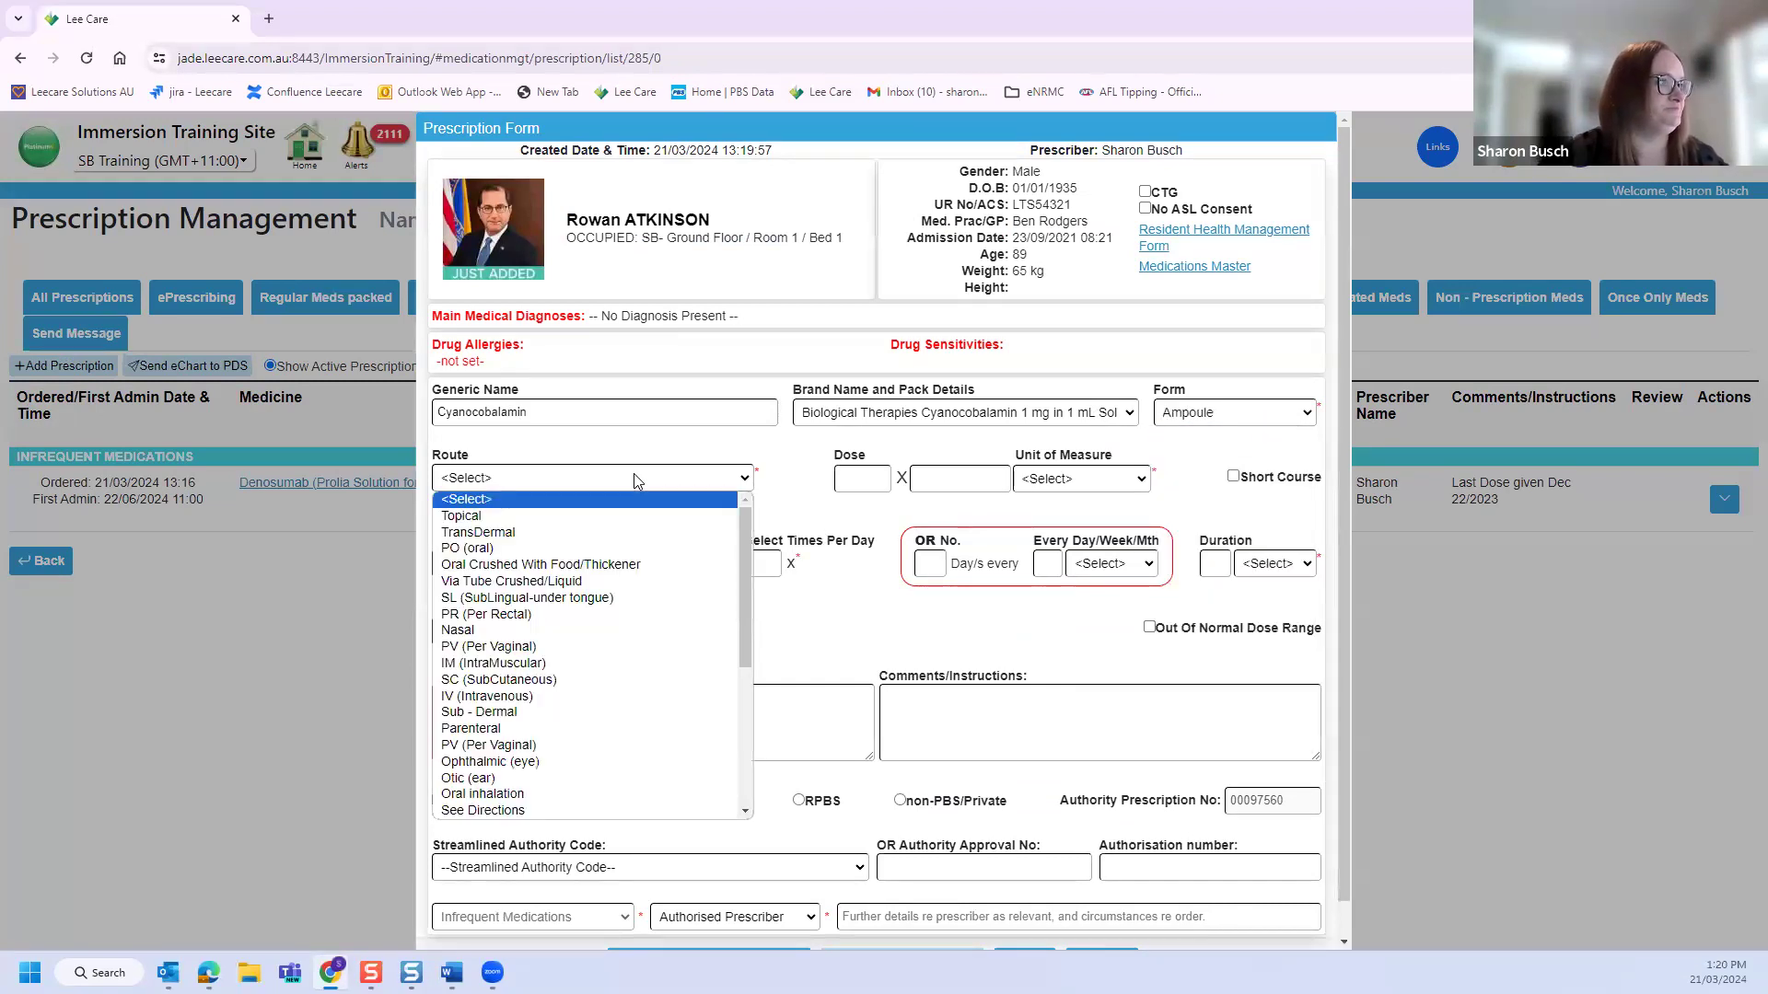
click(600, 663)
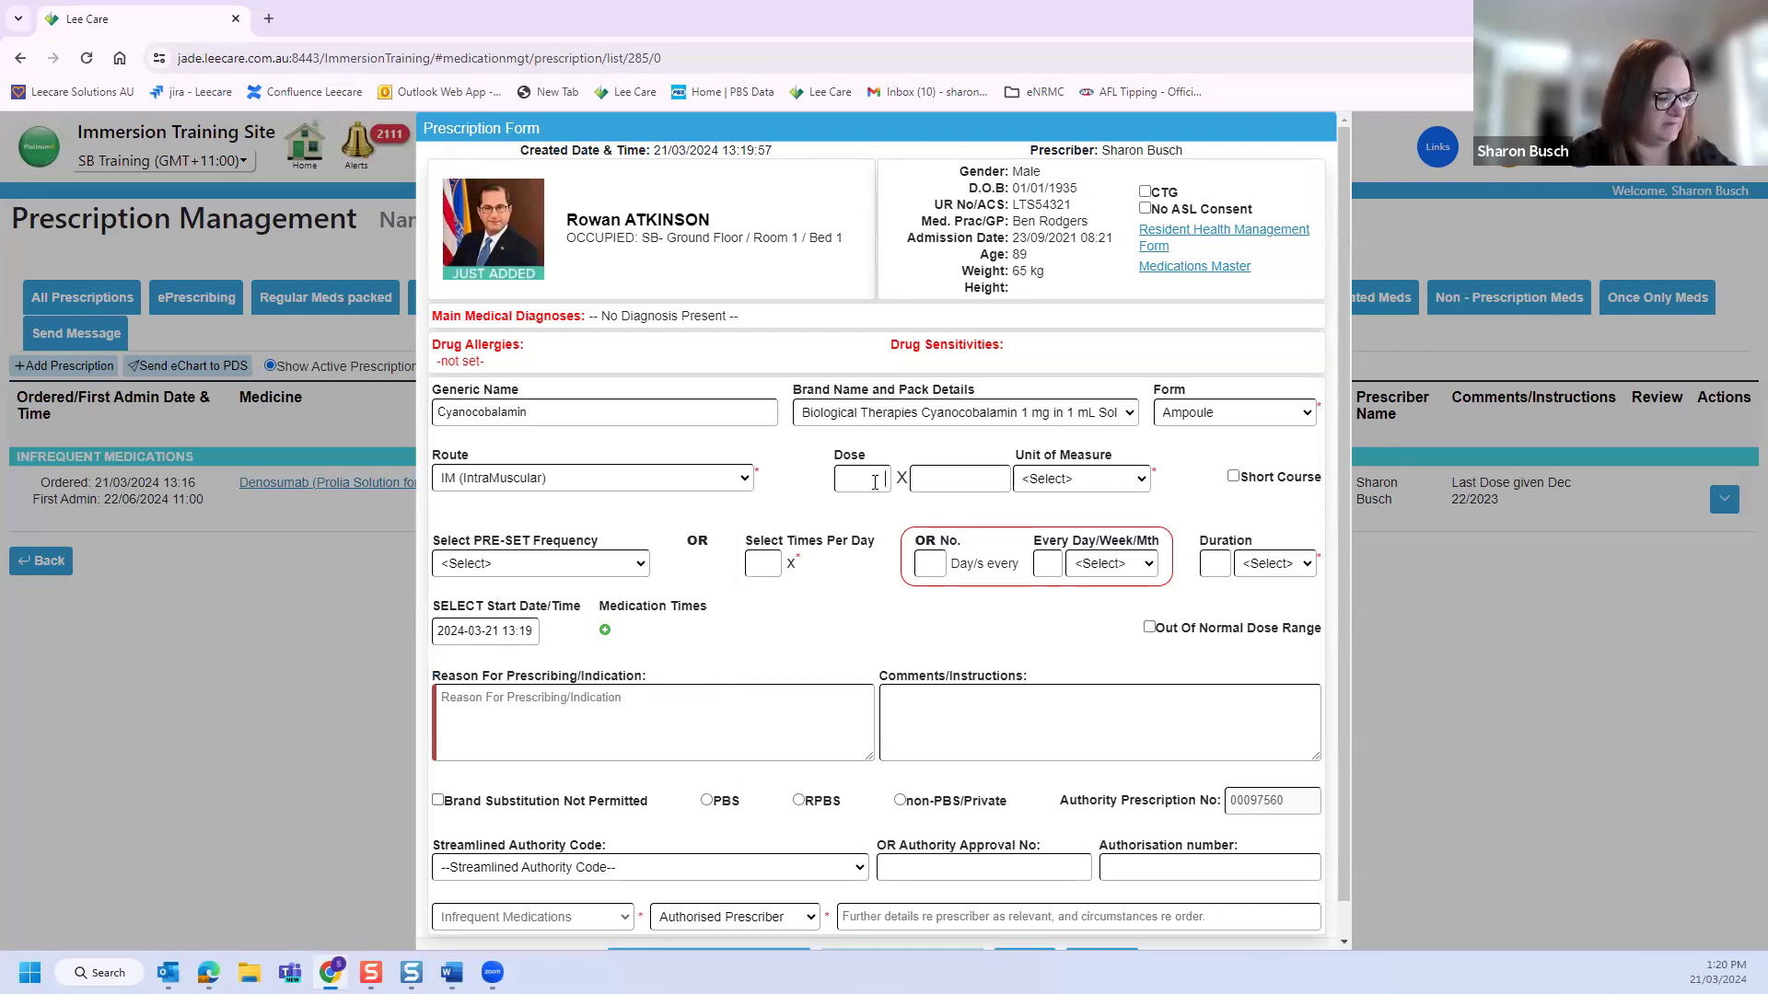
Step: Set the dose to 1 X 1 mg and choose the pre-set frequency 3 Monthly -4 Times a Year
text(1)
click(1049, 479)
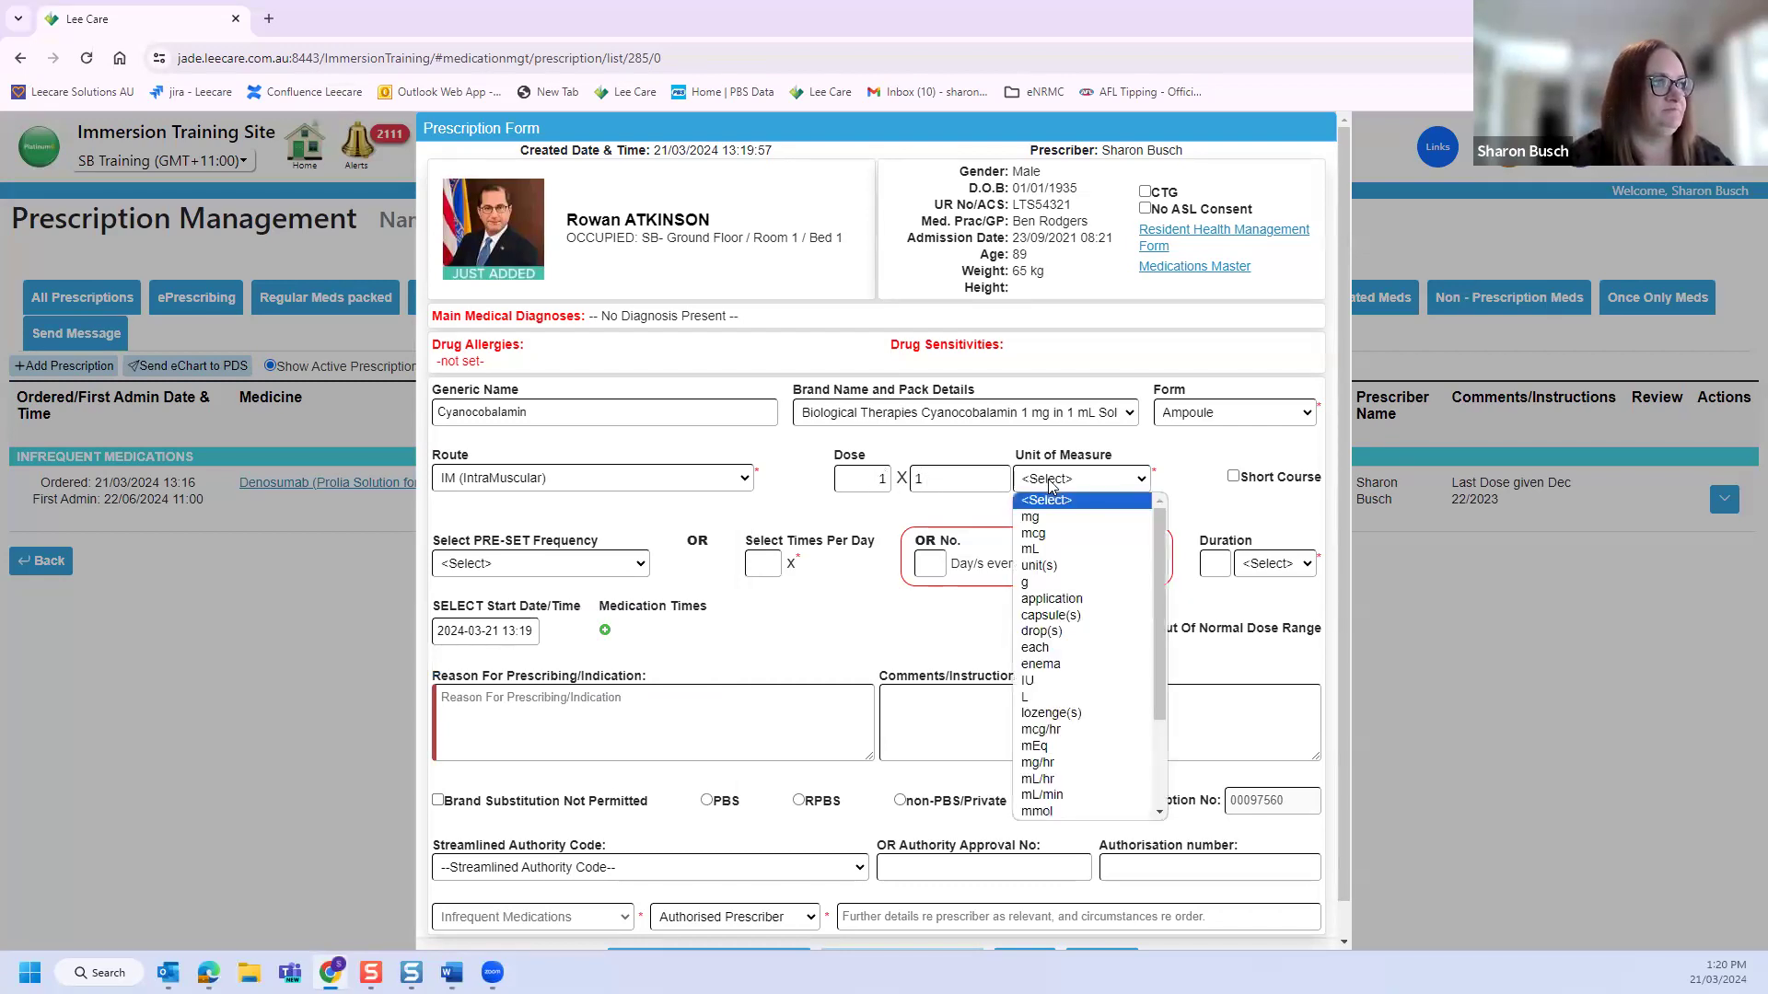
click(1089, 519)
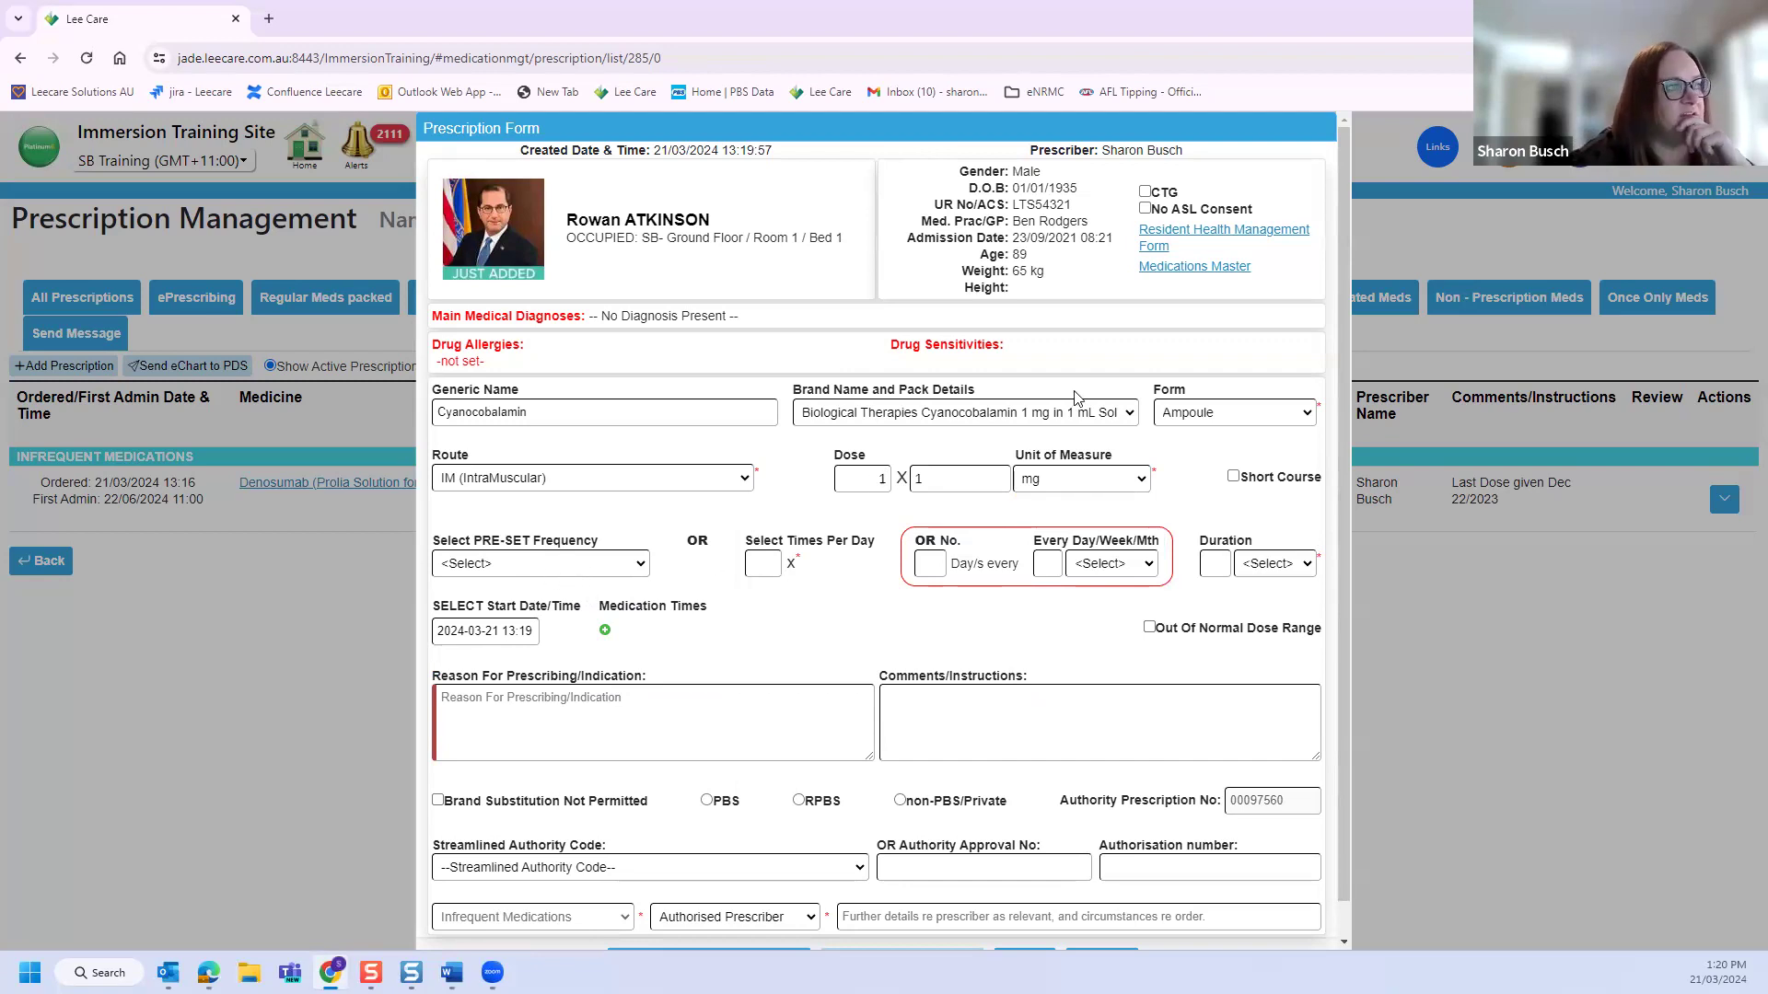
click(620, 565)
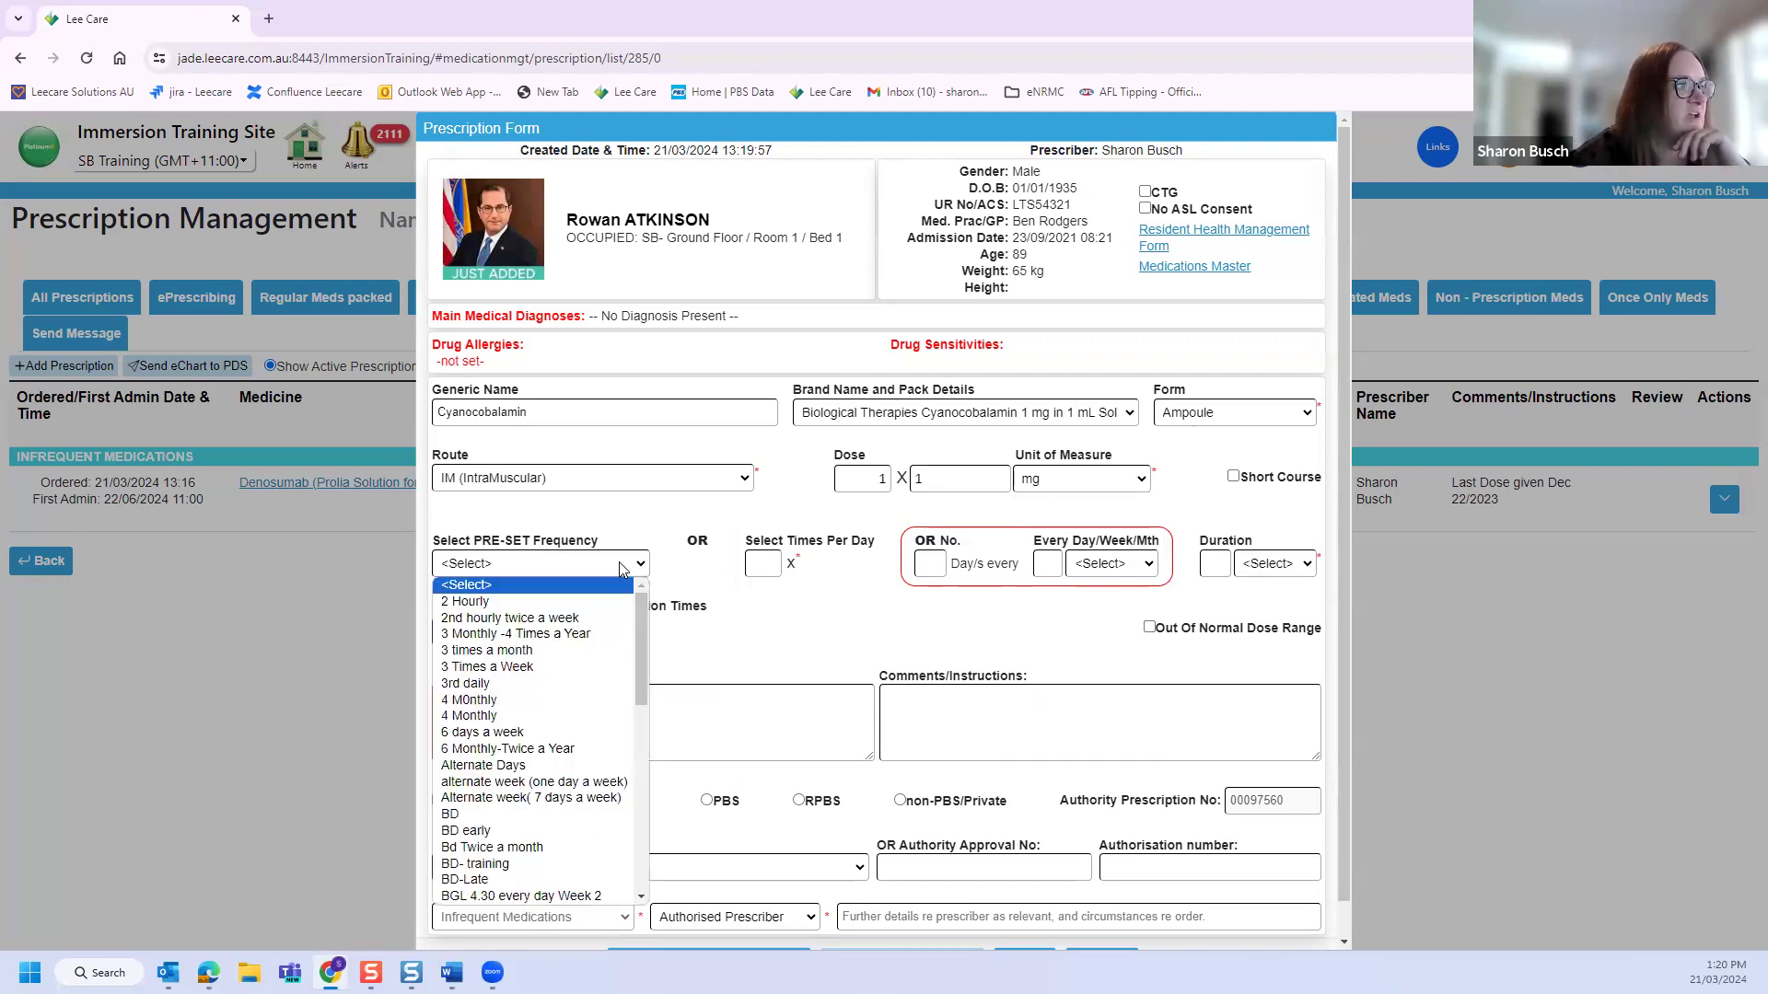
click(568, 635)
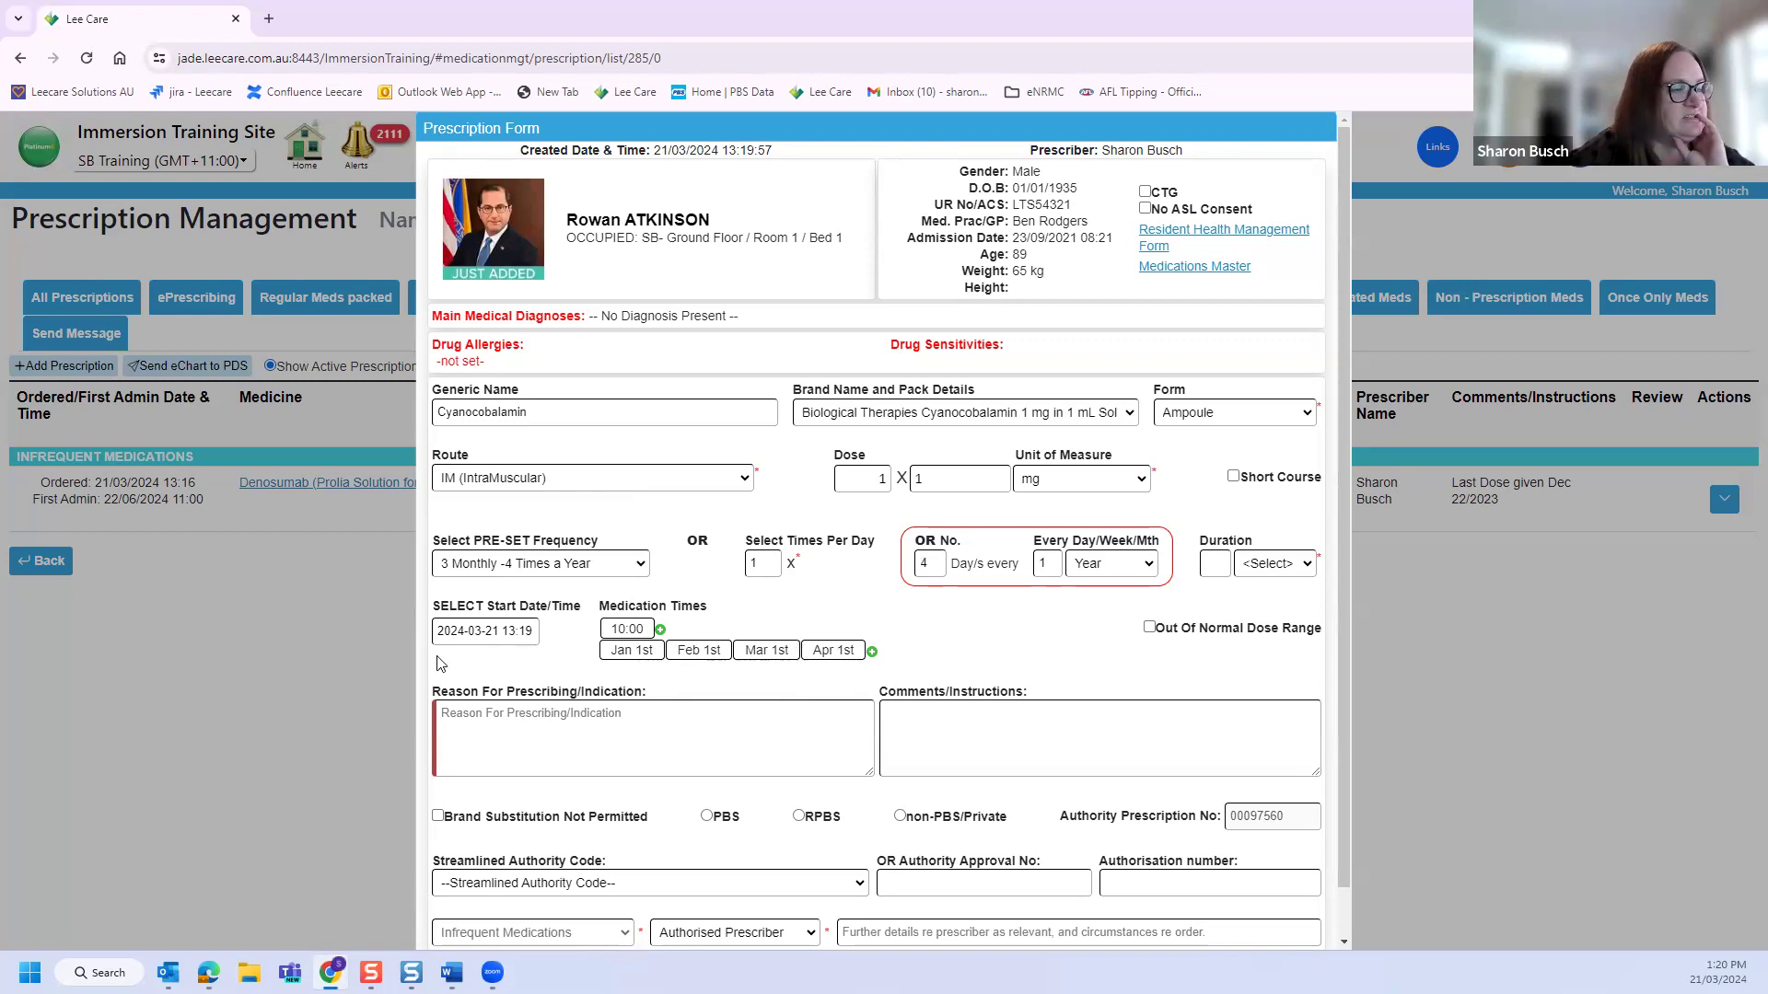
Step: Set the first two yearly dose dates to June 1st and September 1st
click(633, 651)
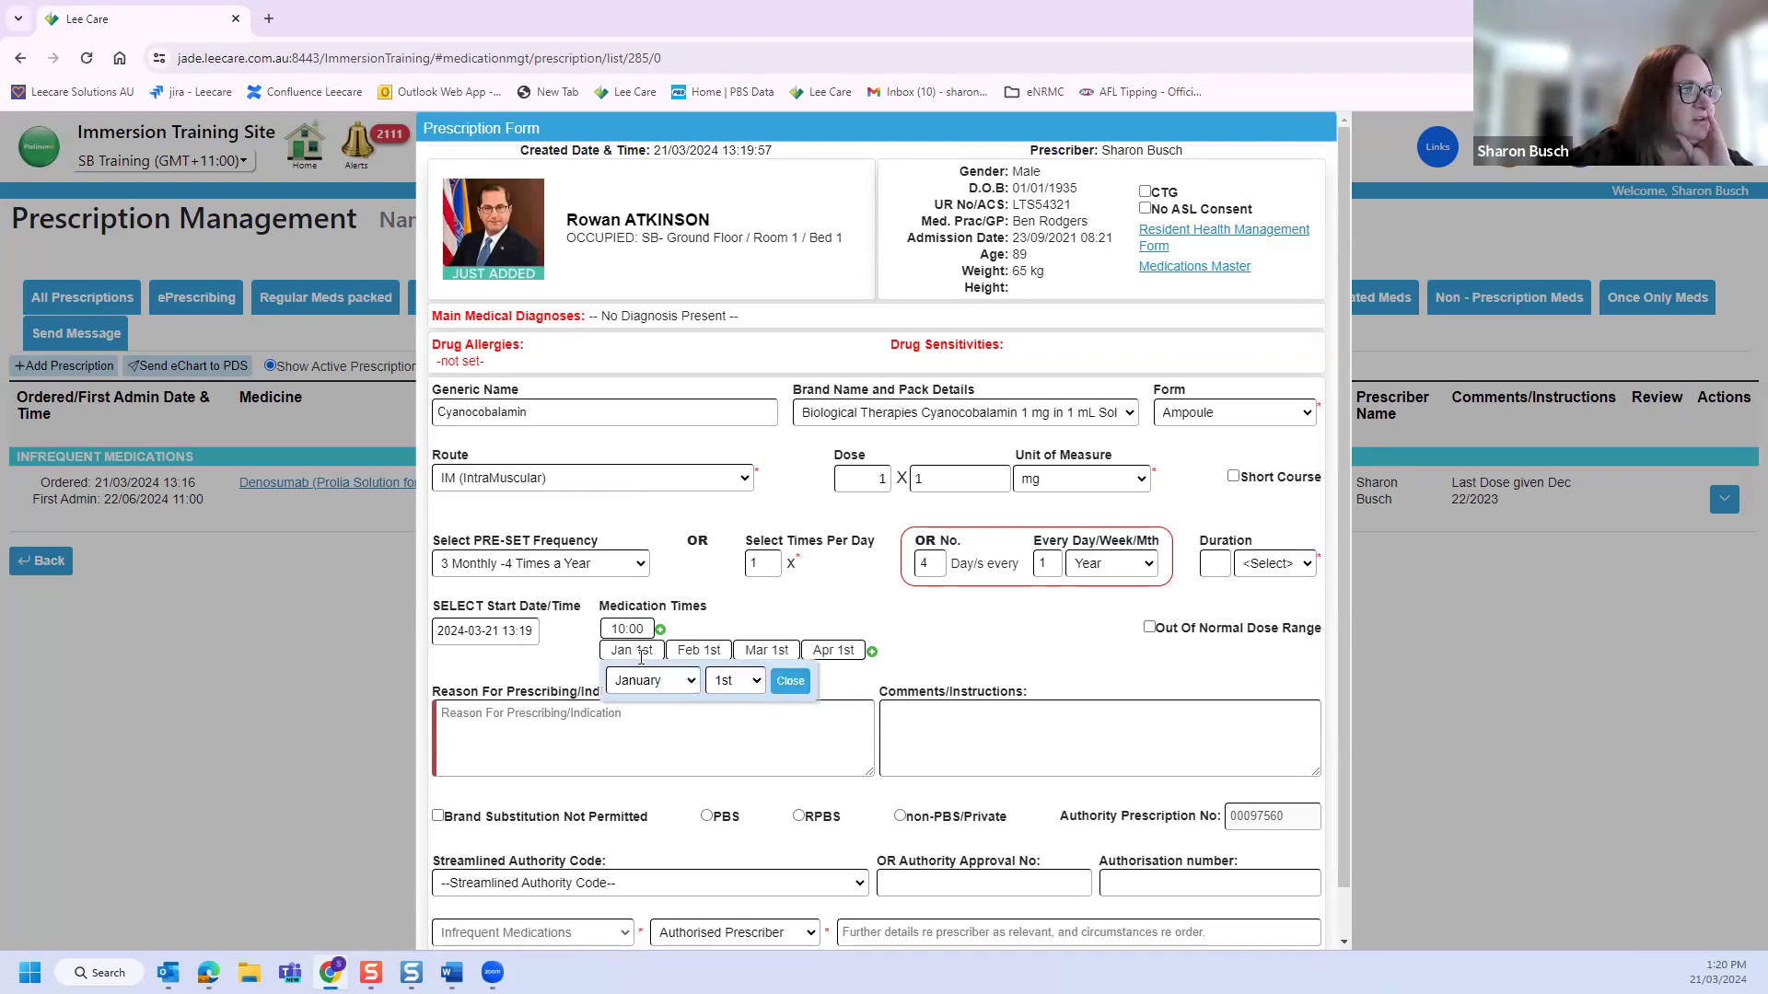
click(690, 681)
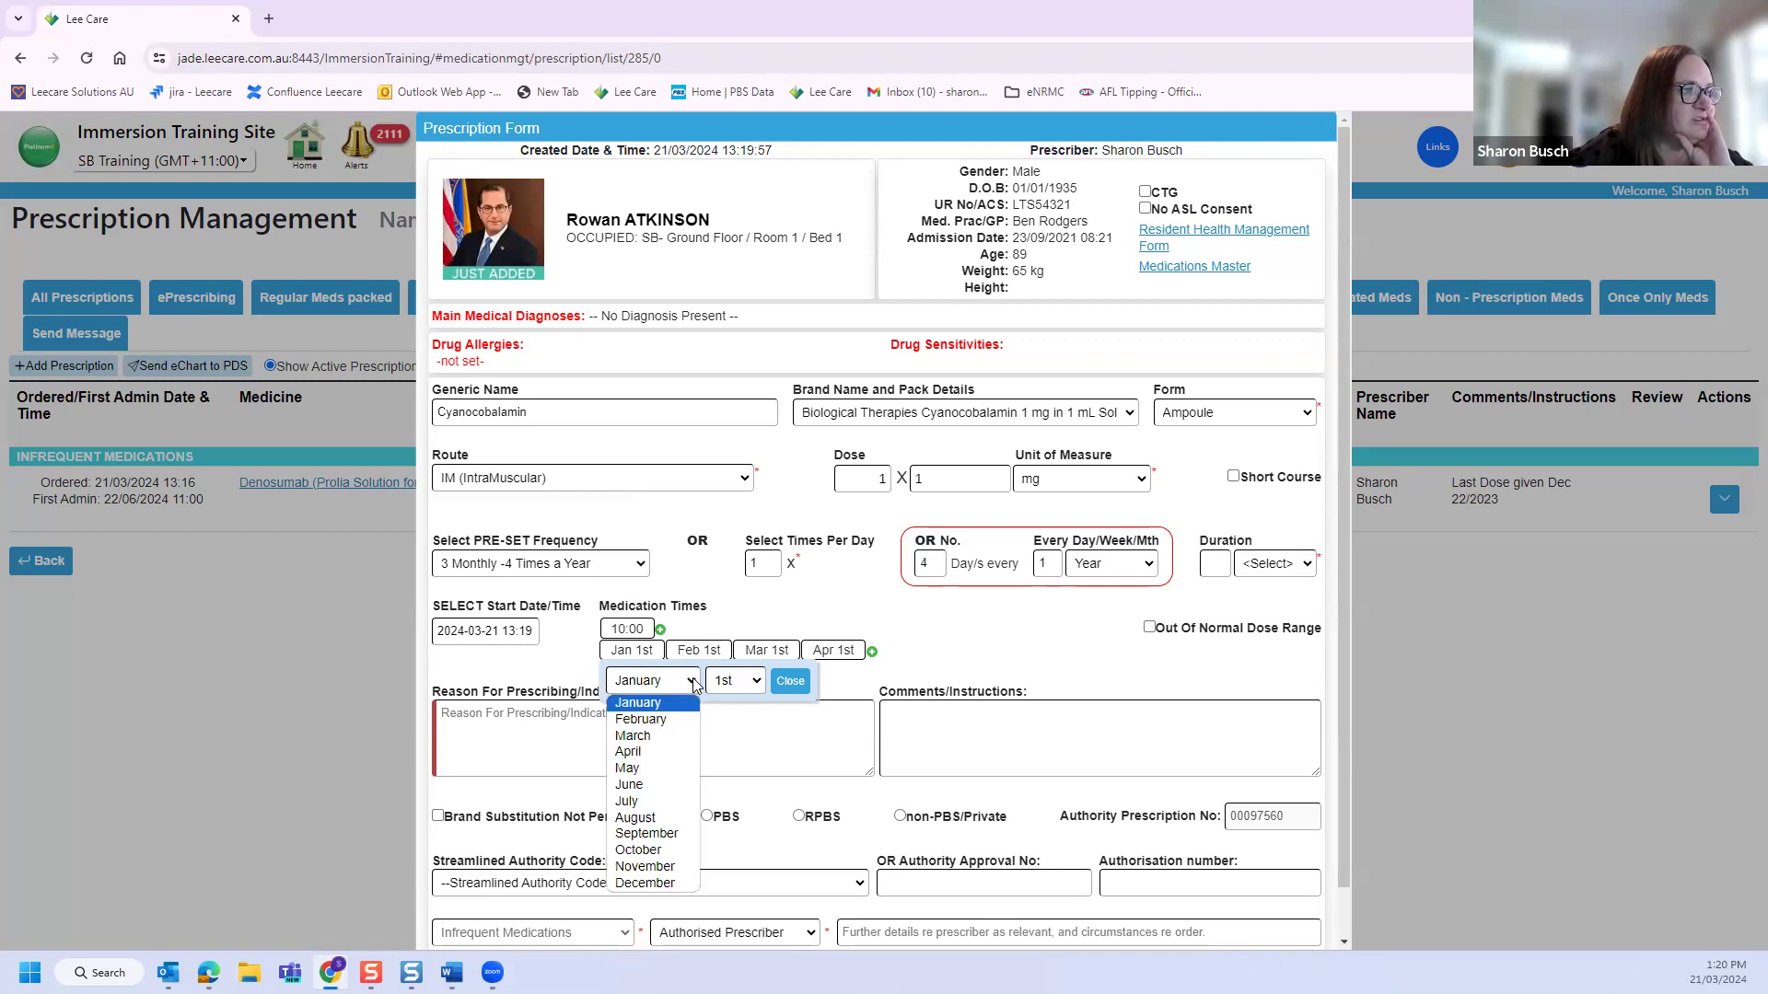
click(650, 785)
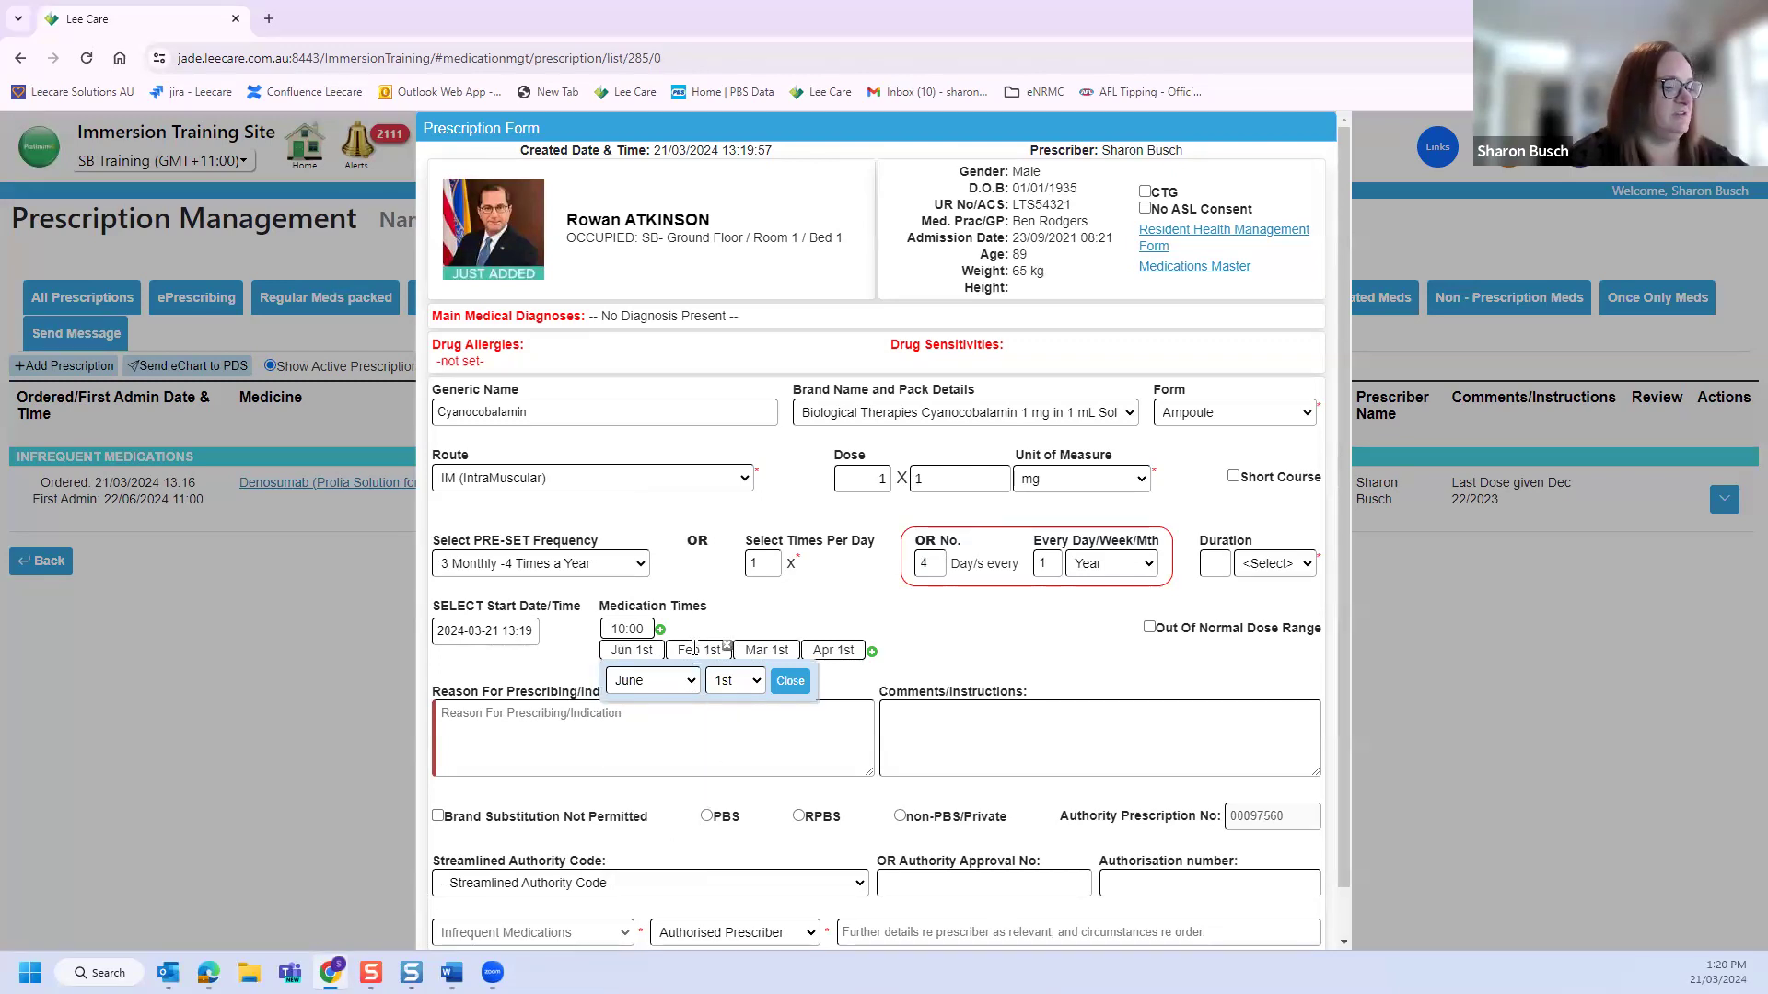
click(696, 650)
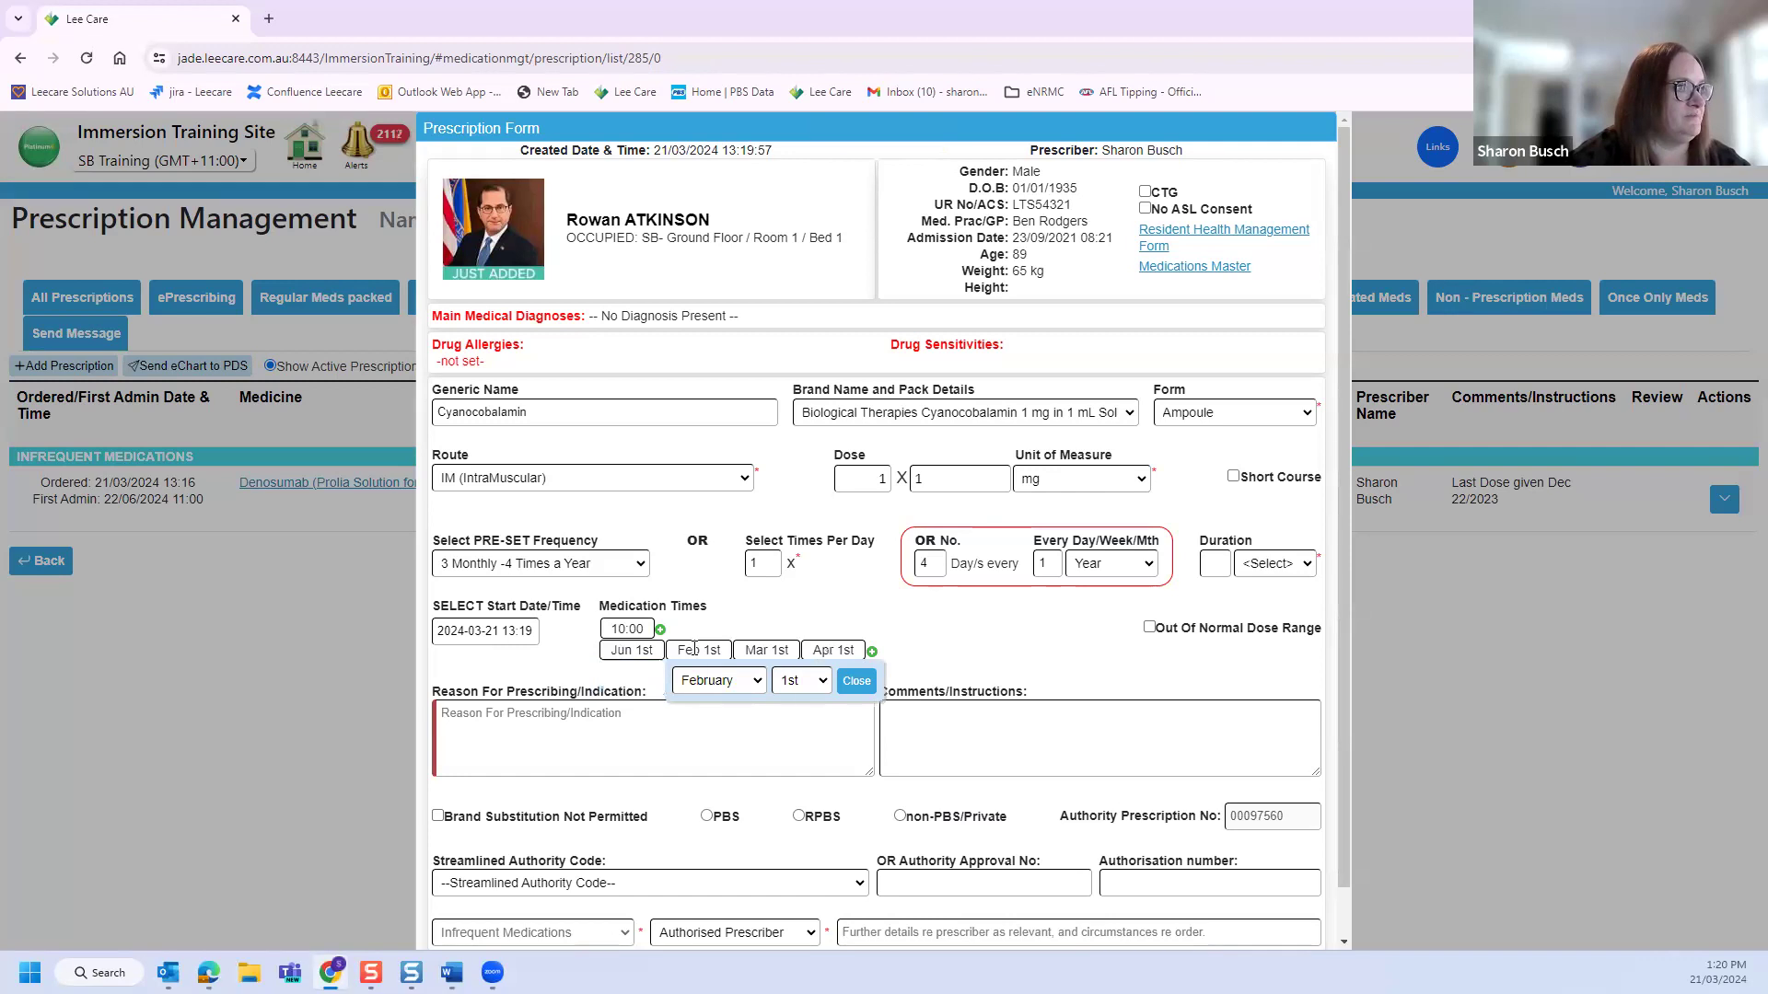
click(715, 682)
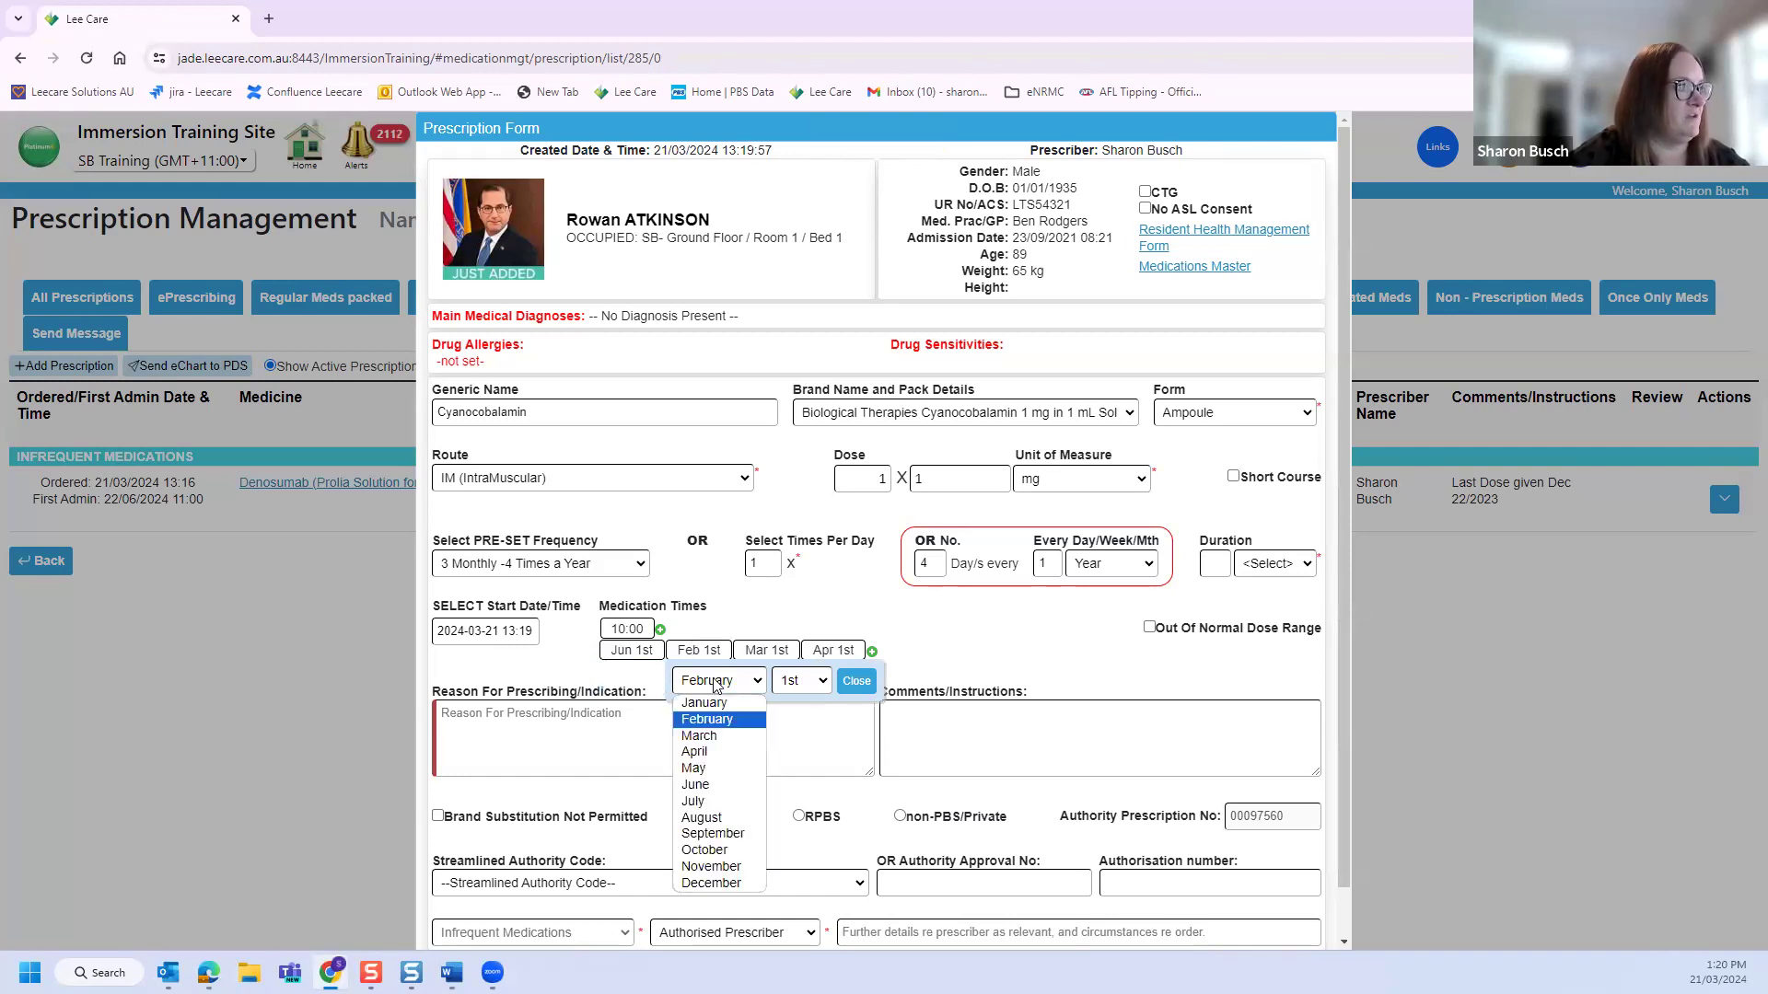
click(737, 818)
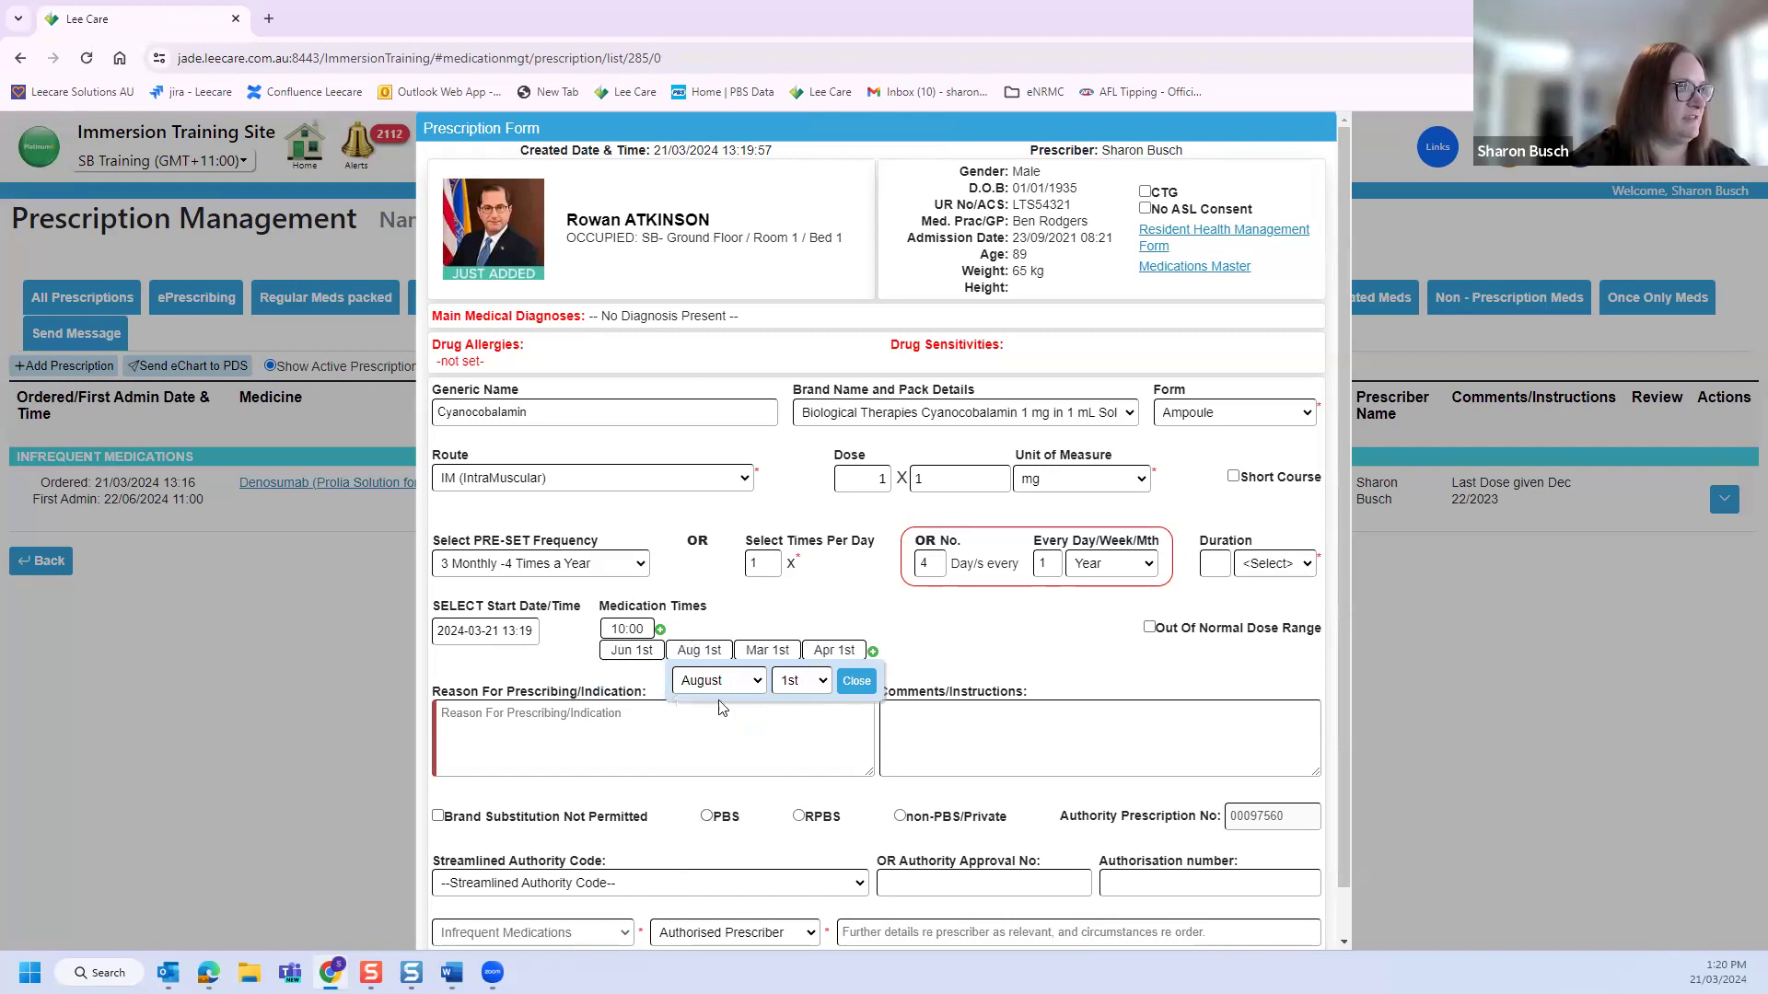
click(723, 688)
click(723, 834)
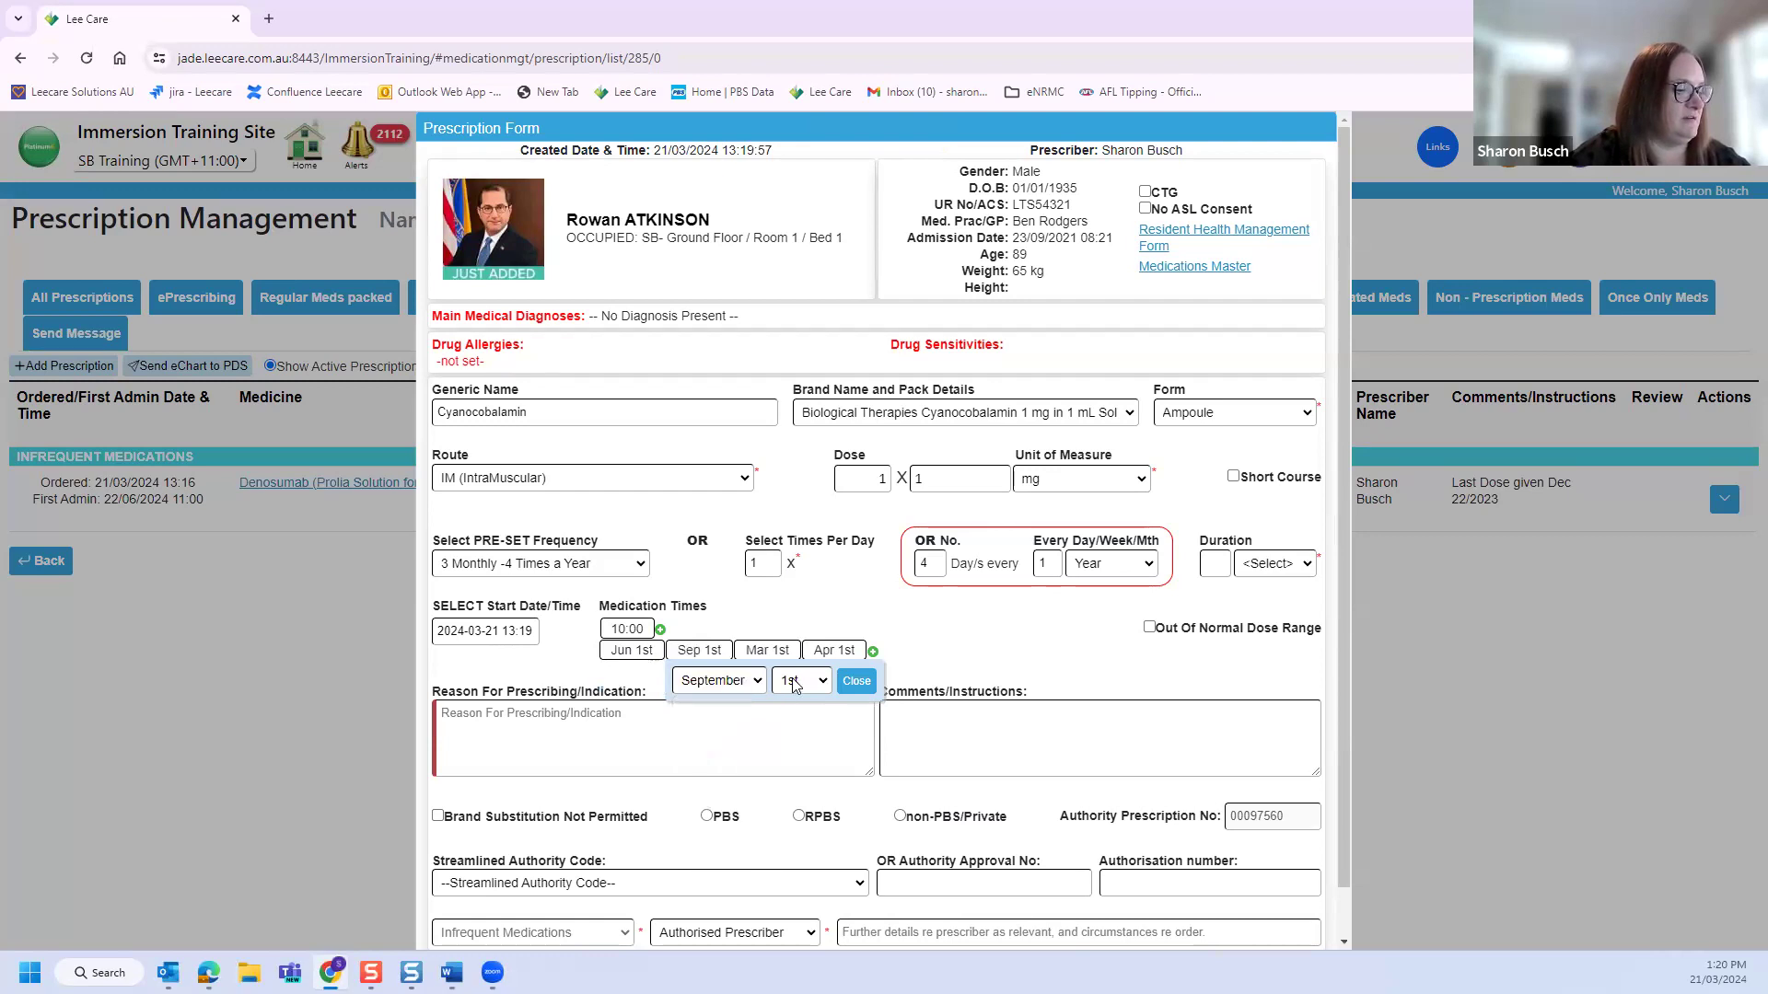
Step: Set the third and fourth yearly dose dates to December 1st and March 1st
click(785, 649)
click(794, 686)
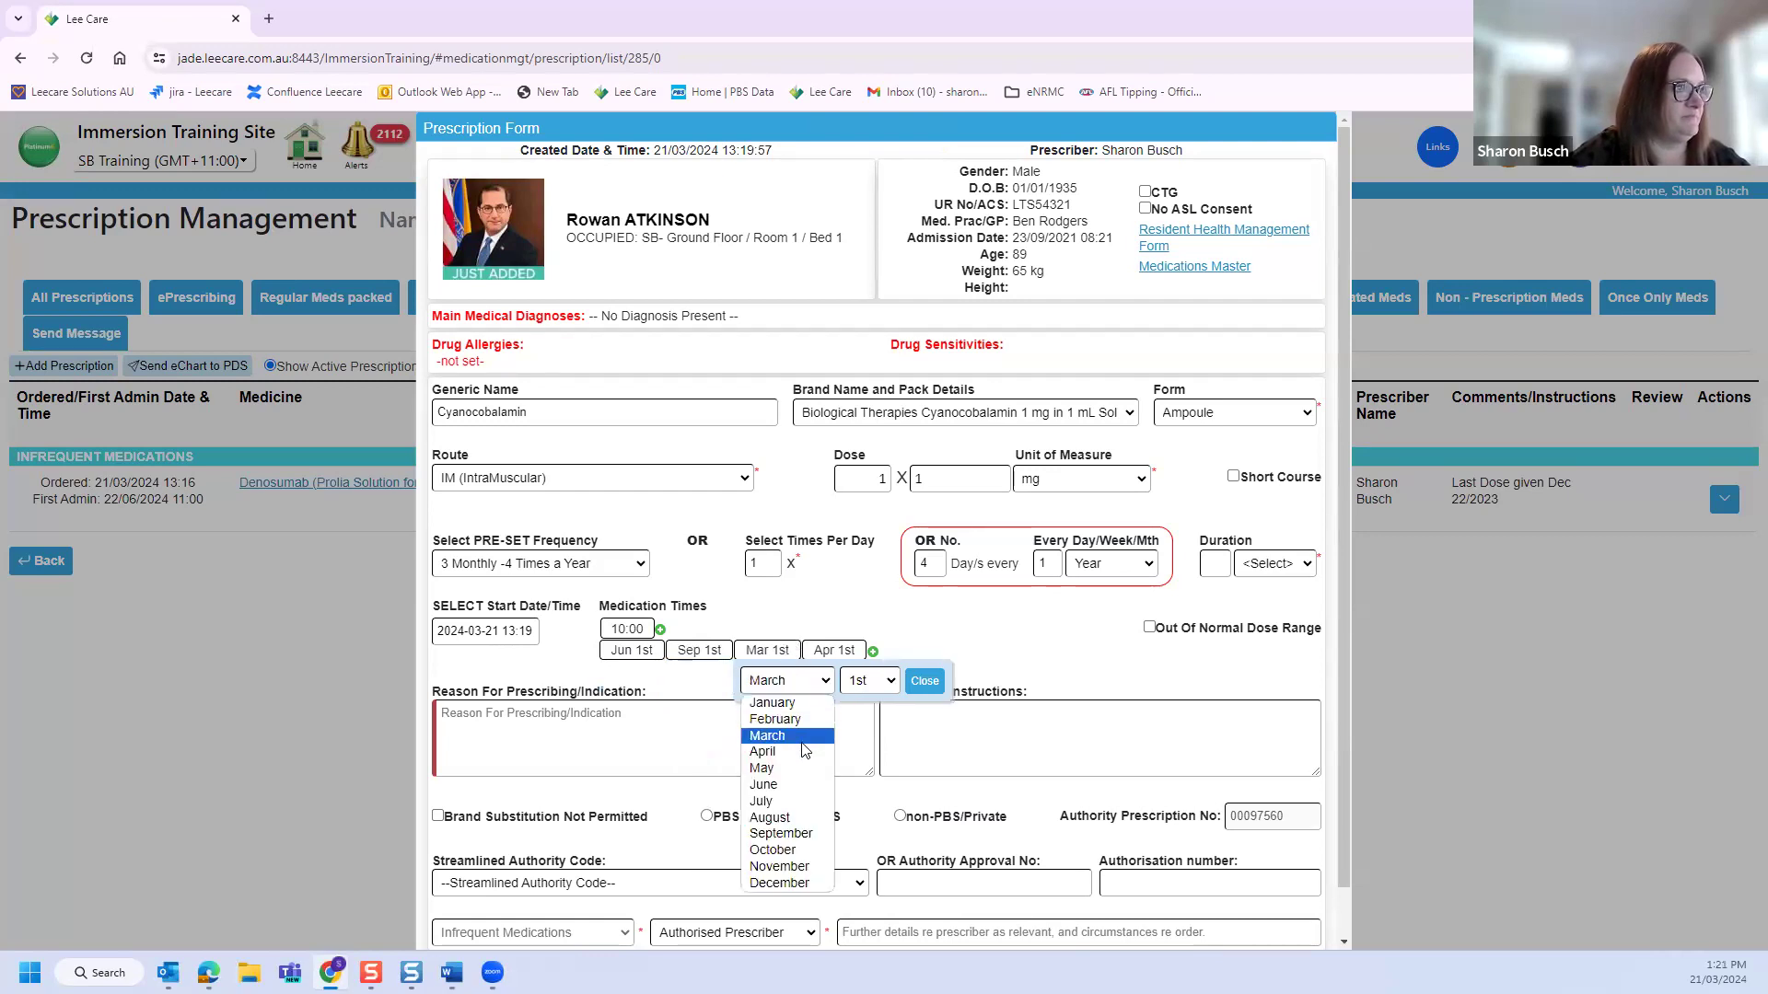
click(794, 882)
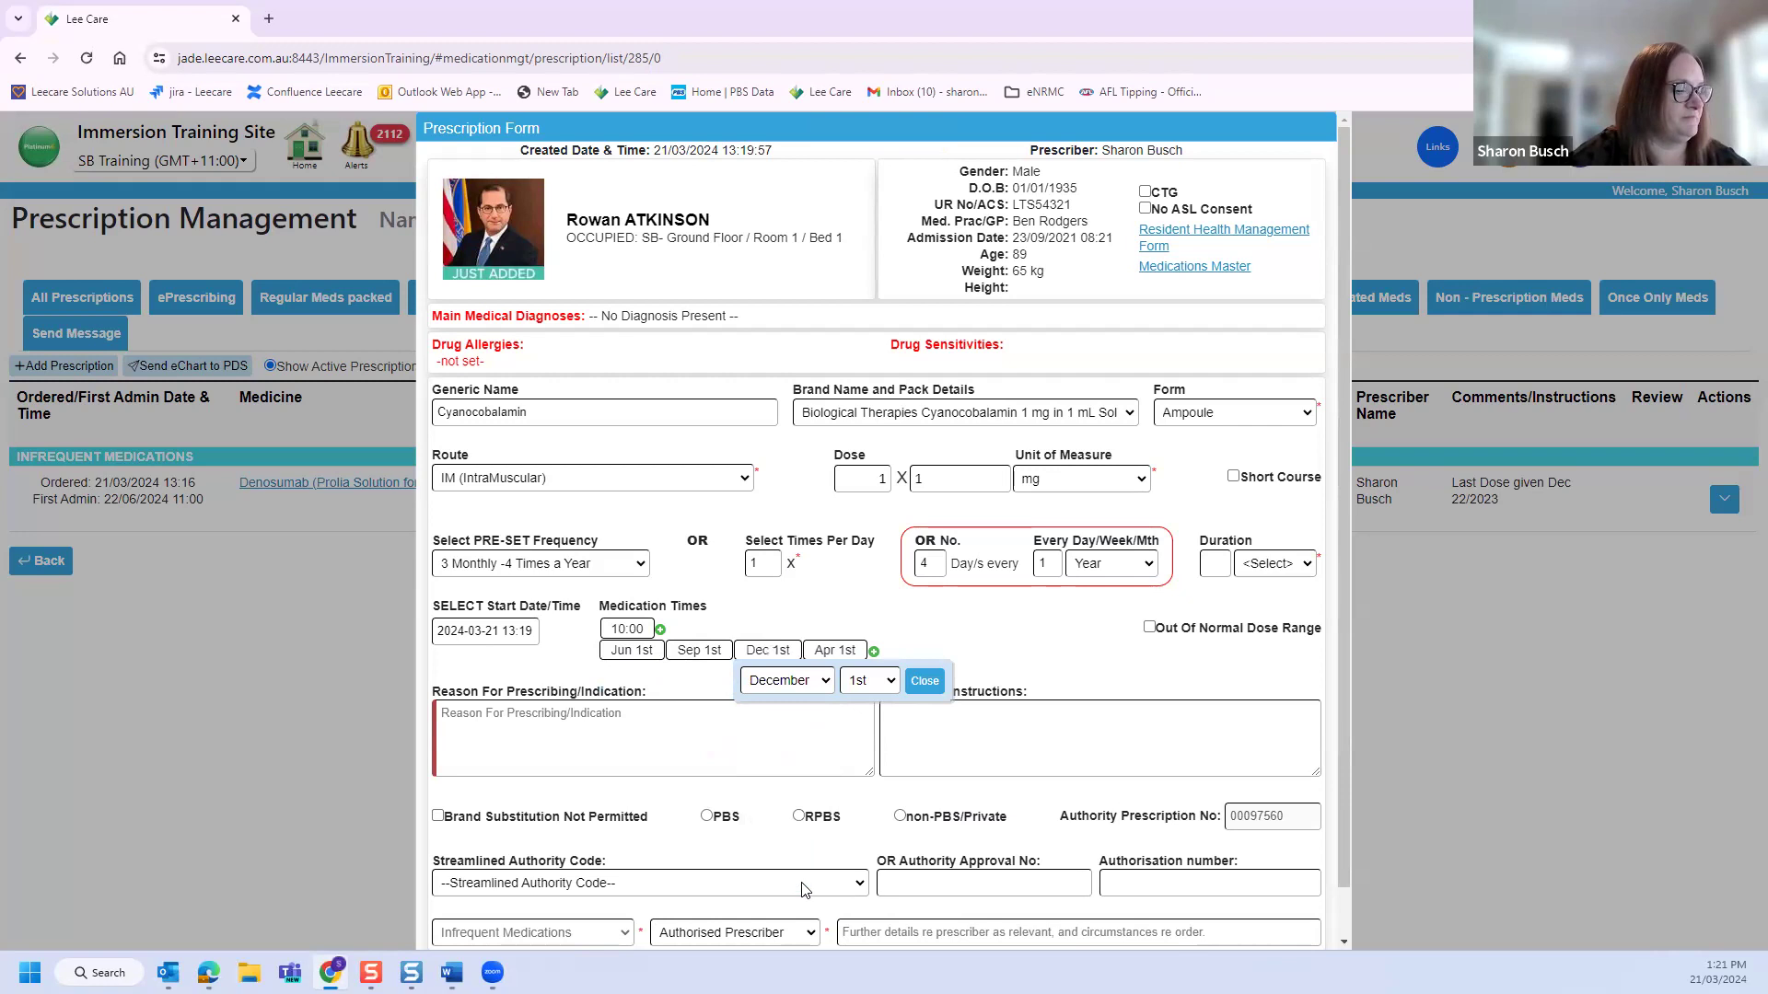
click(858, 647)
click(879, 689)
click(840, 736)
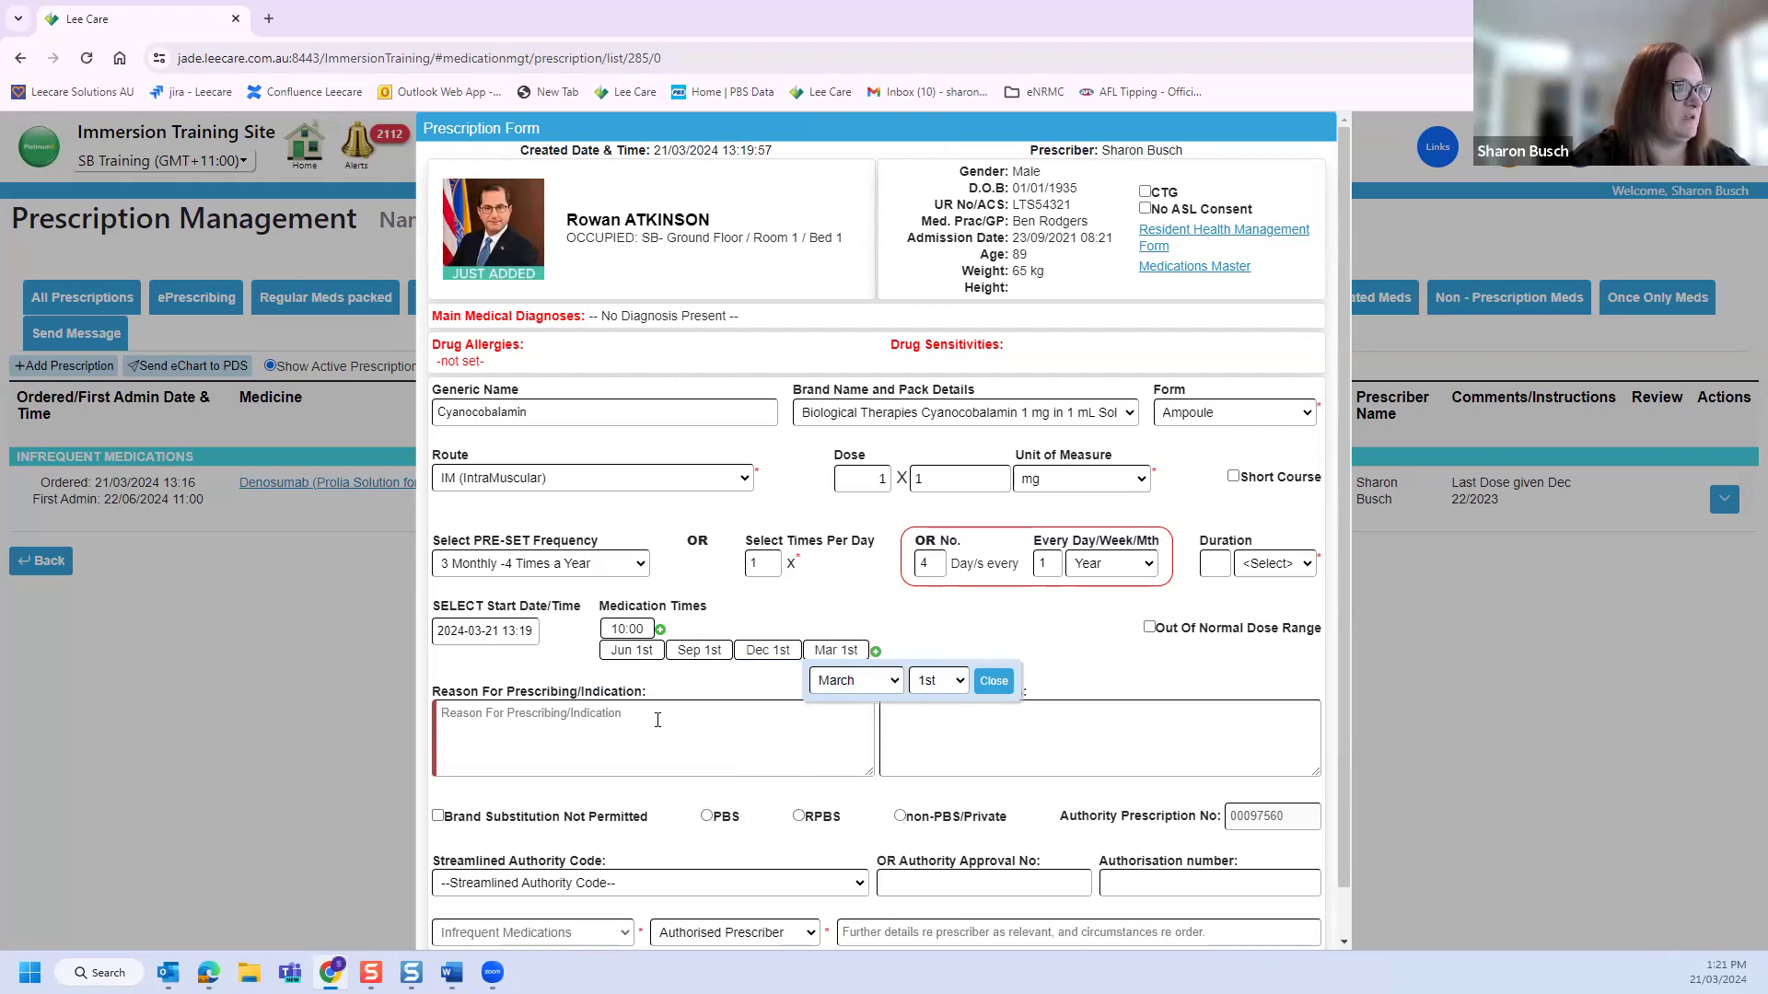
Step: Enter "Testing" as the reason for prescribing and "Last given 1/3/23" as the instructions, with PBS as the benefit category
click(657, 720)
text(Tetsing)
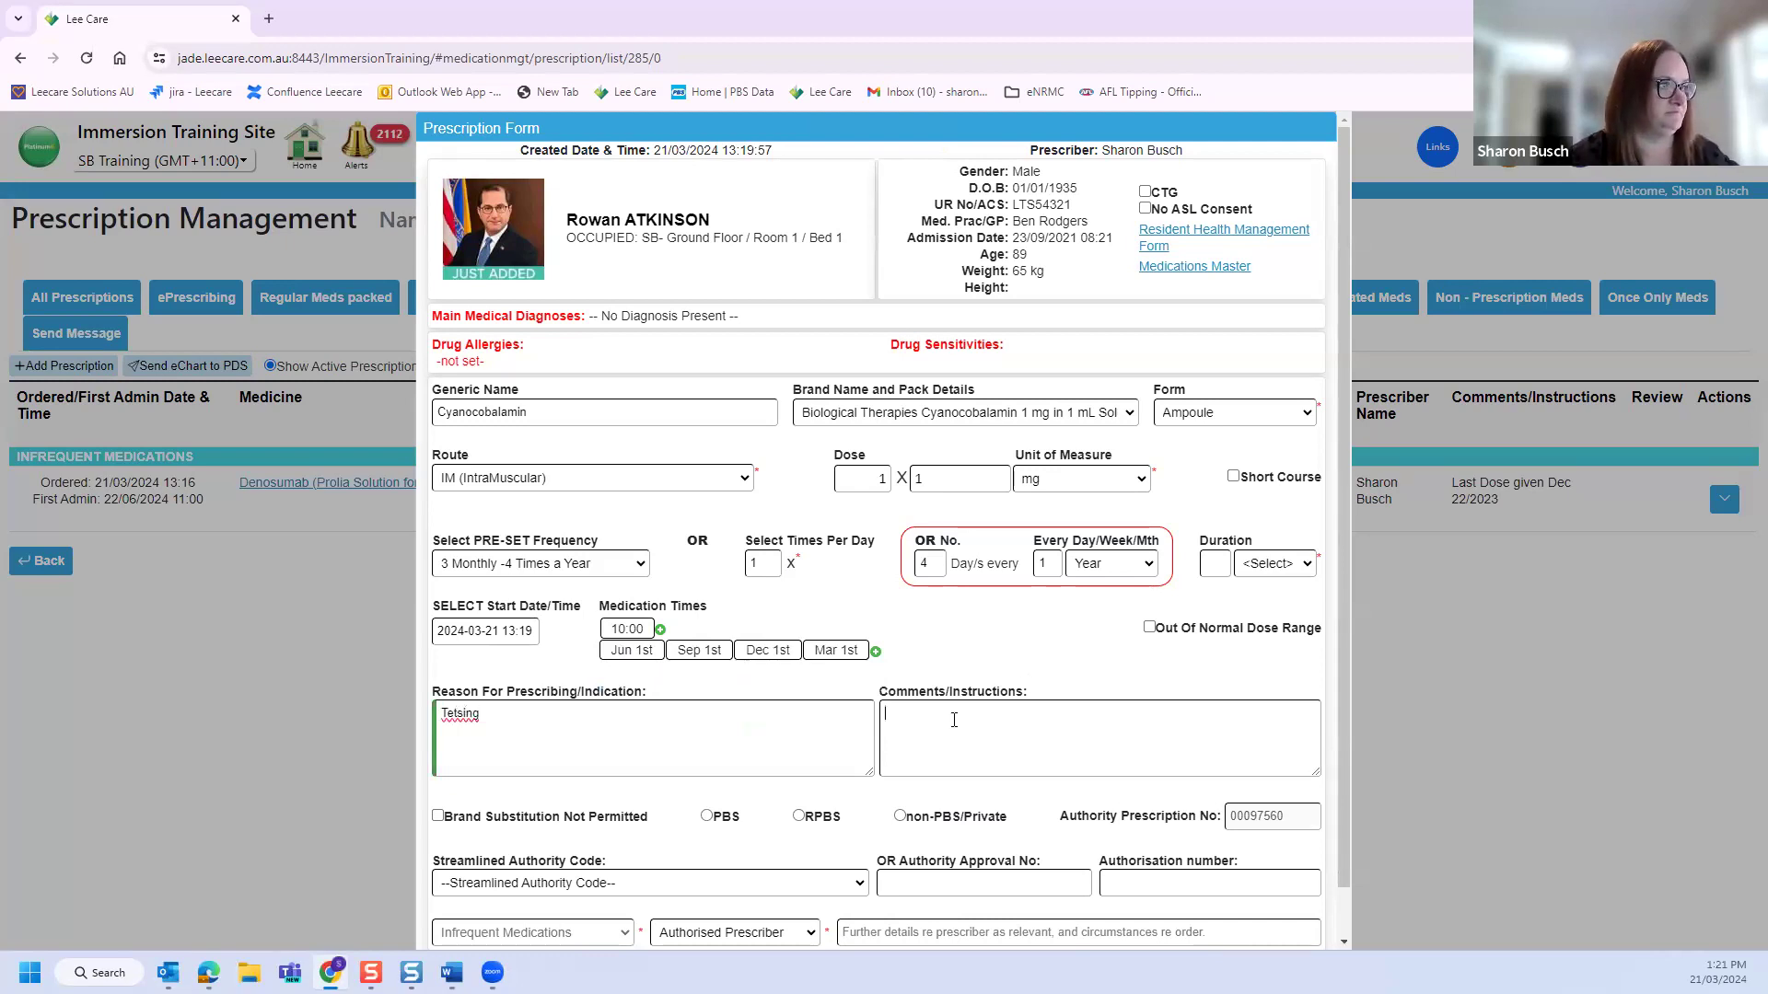
text(given 1/3/23)
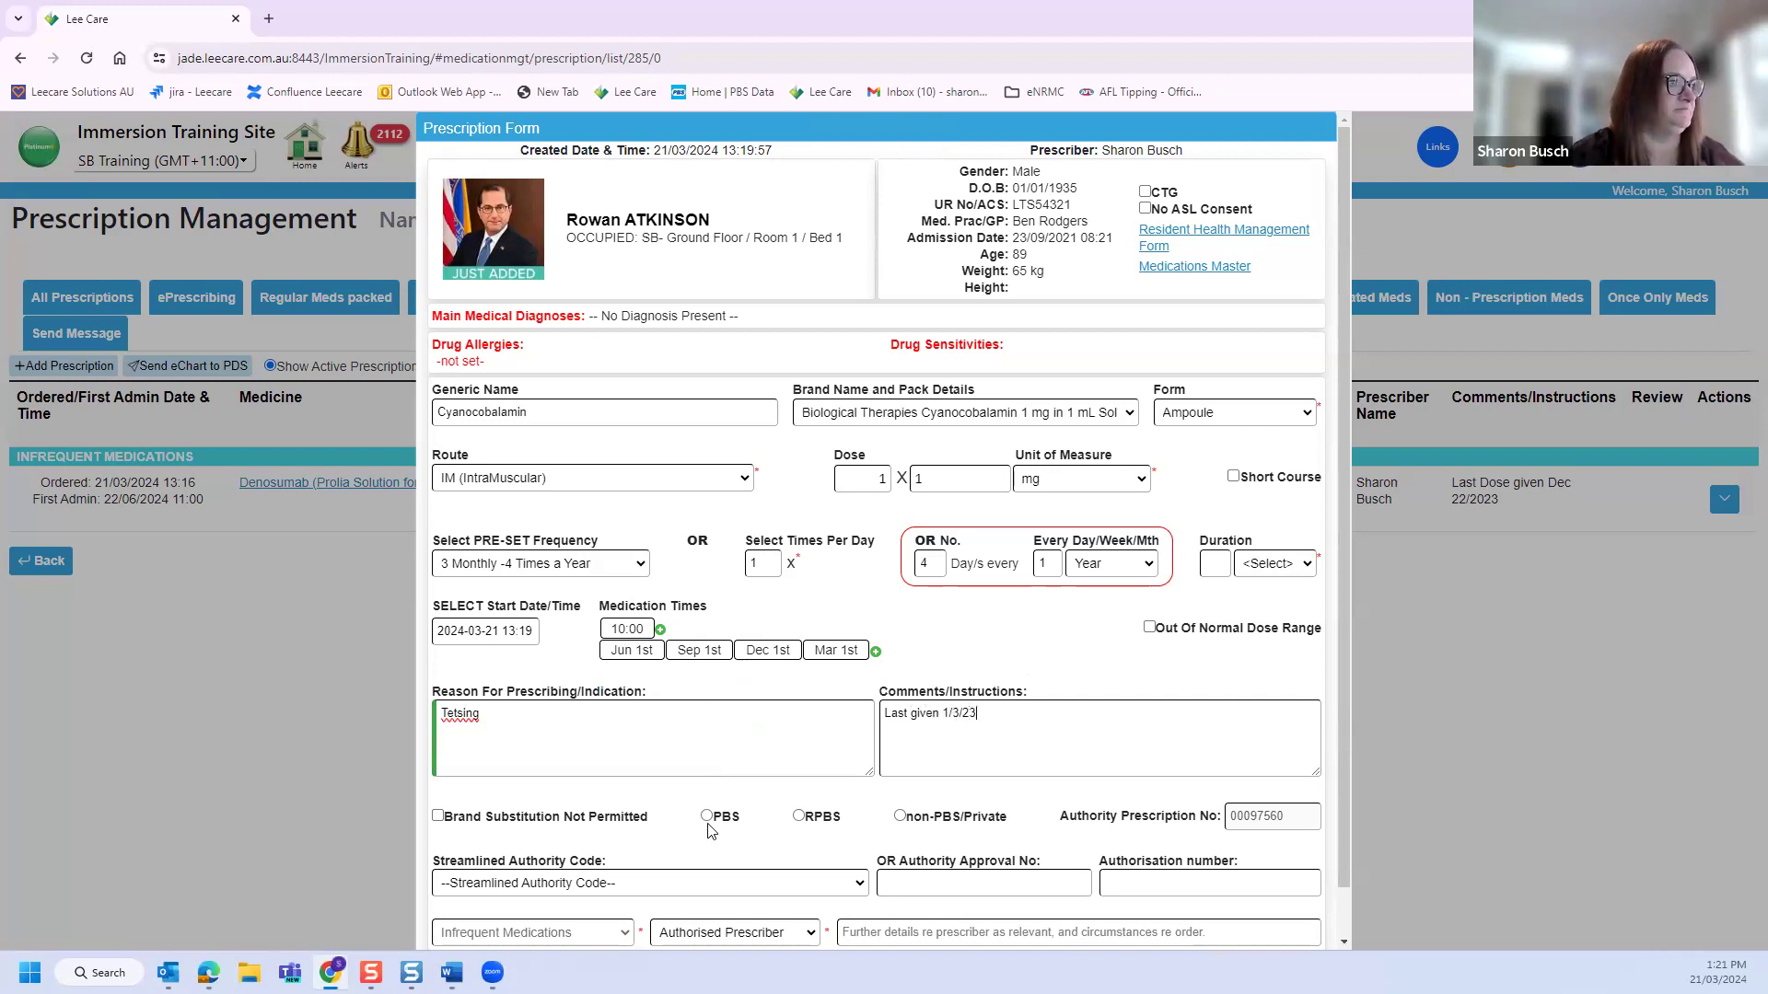
right_click(463, 715)
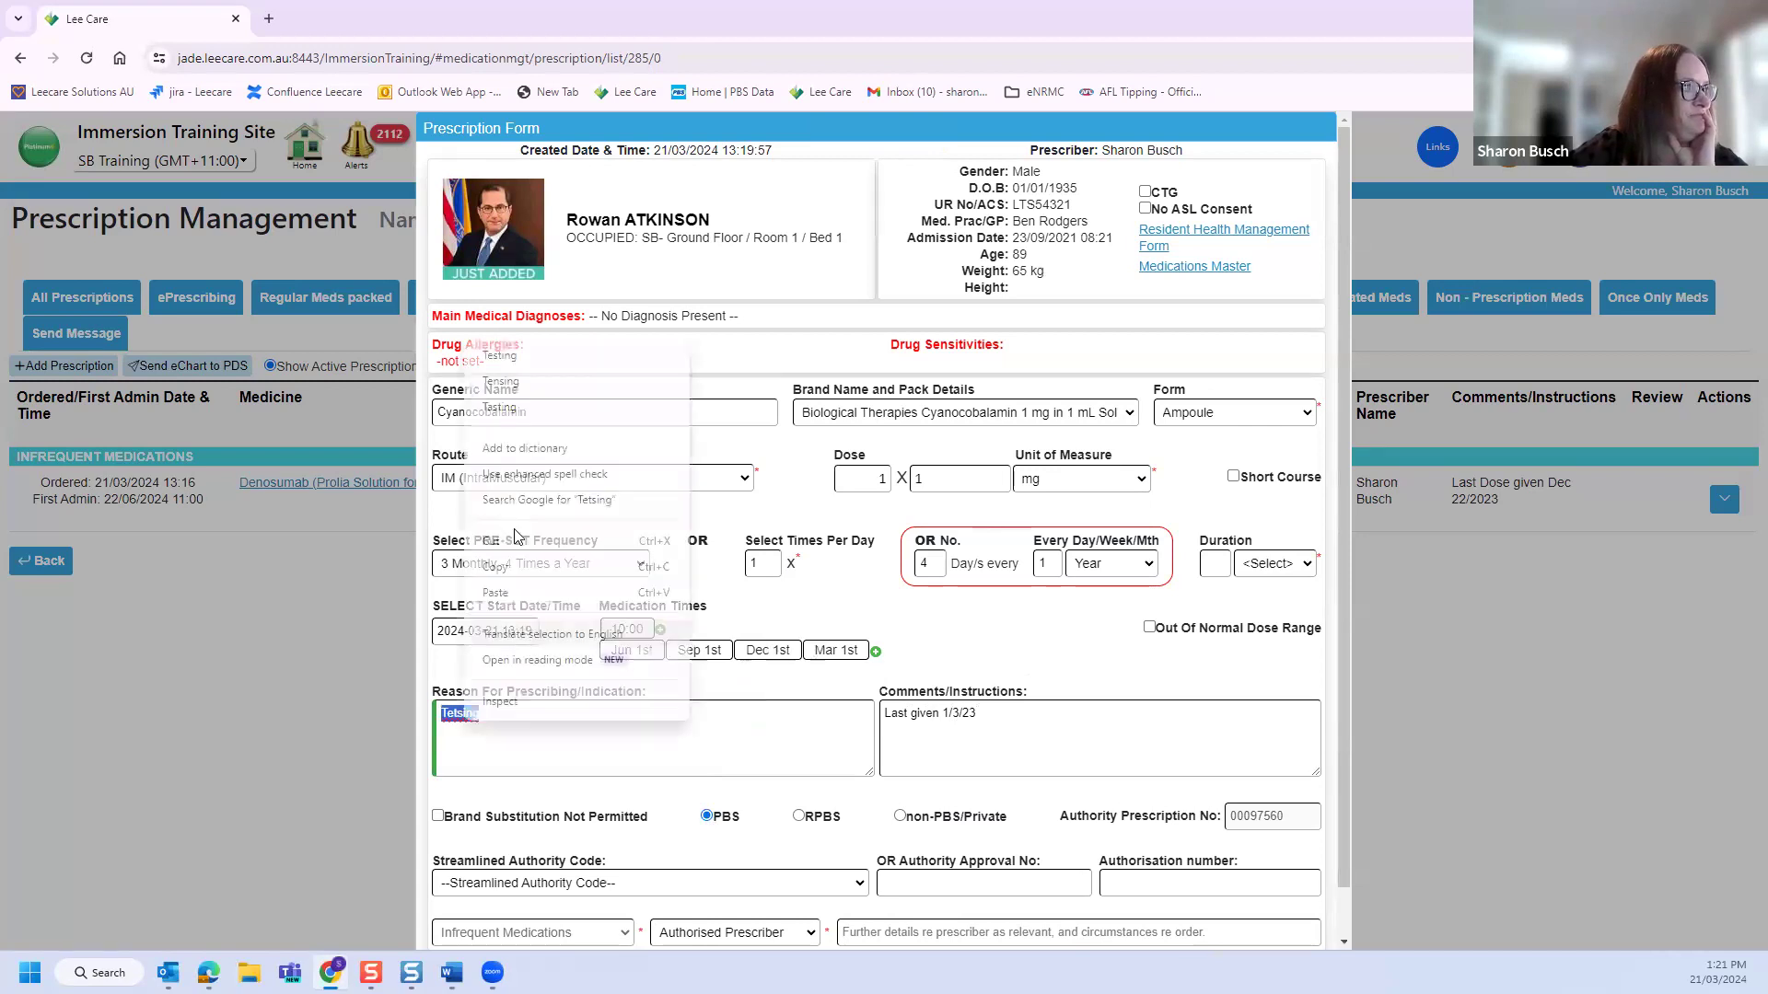
click(488, 351)
scroll(941, 775, down, 1)
click(803, 834)
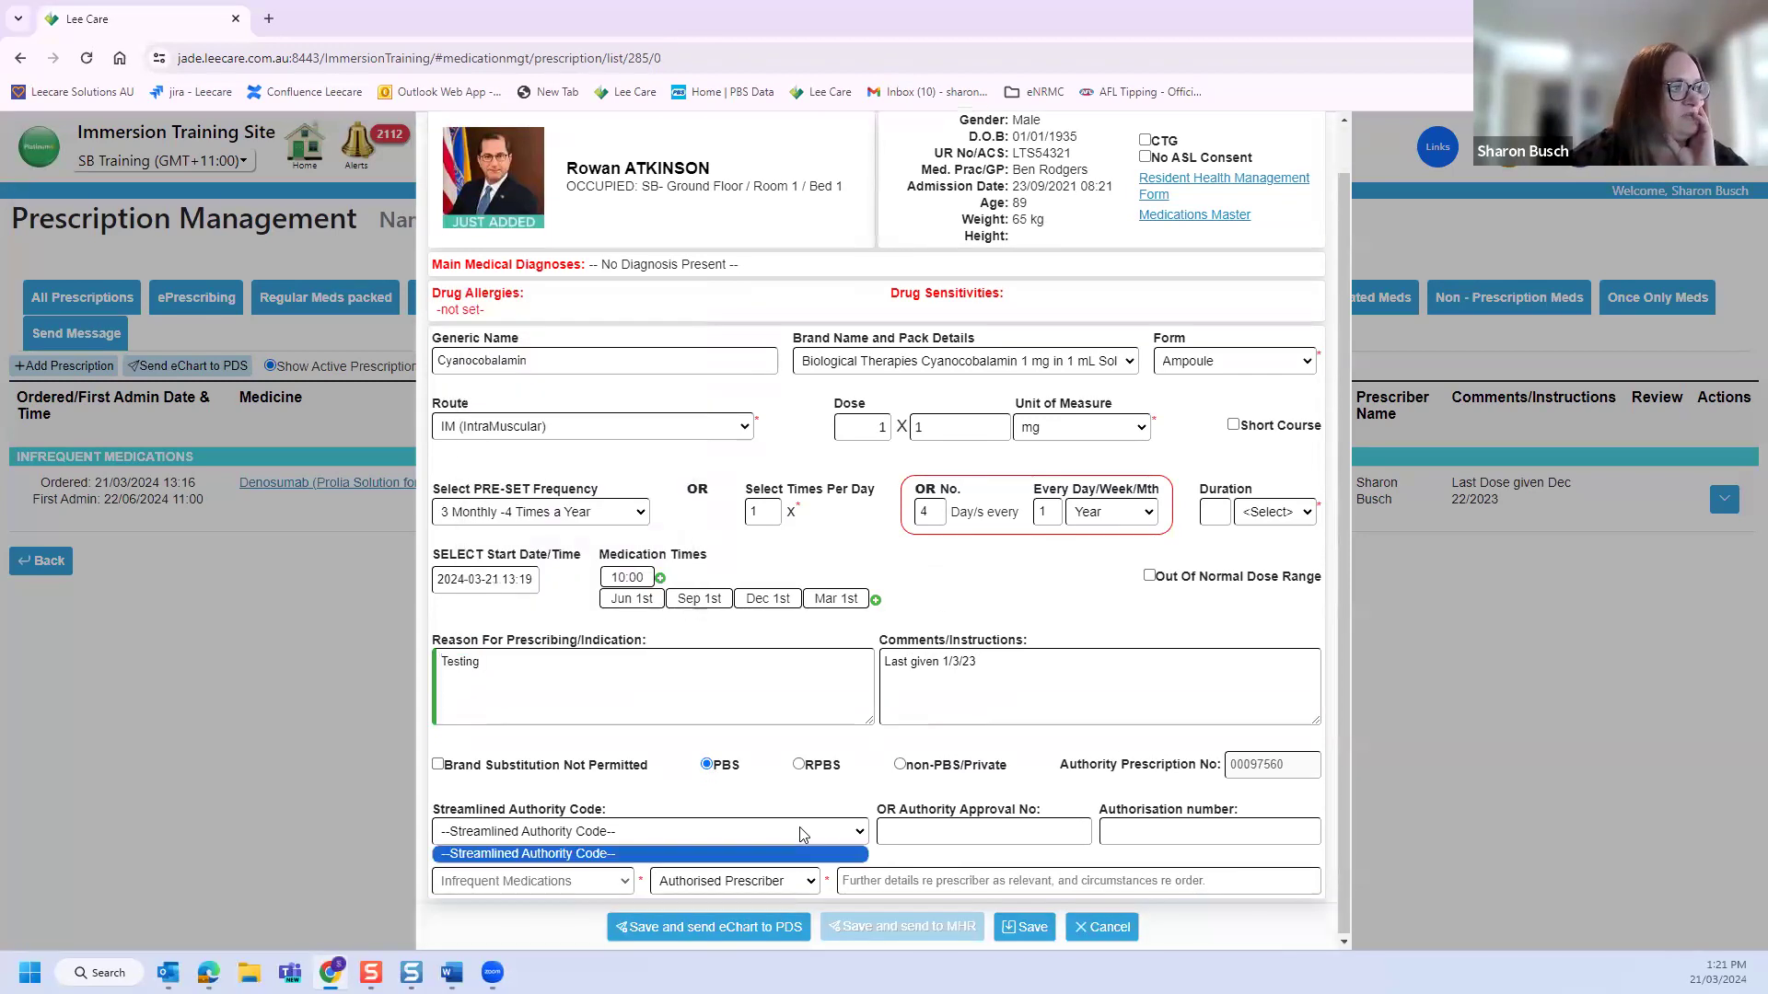
click(802, 833)
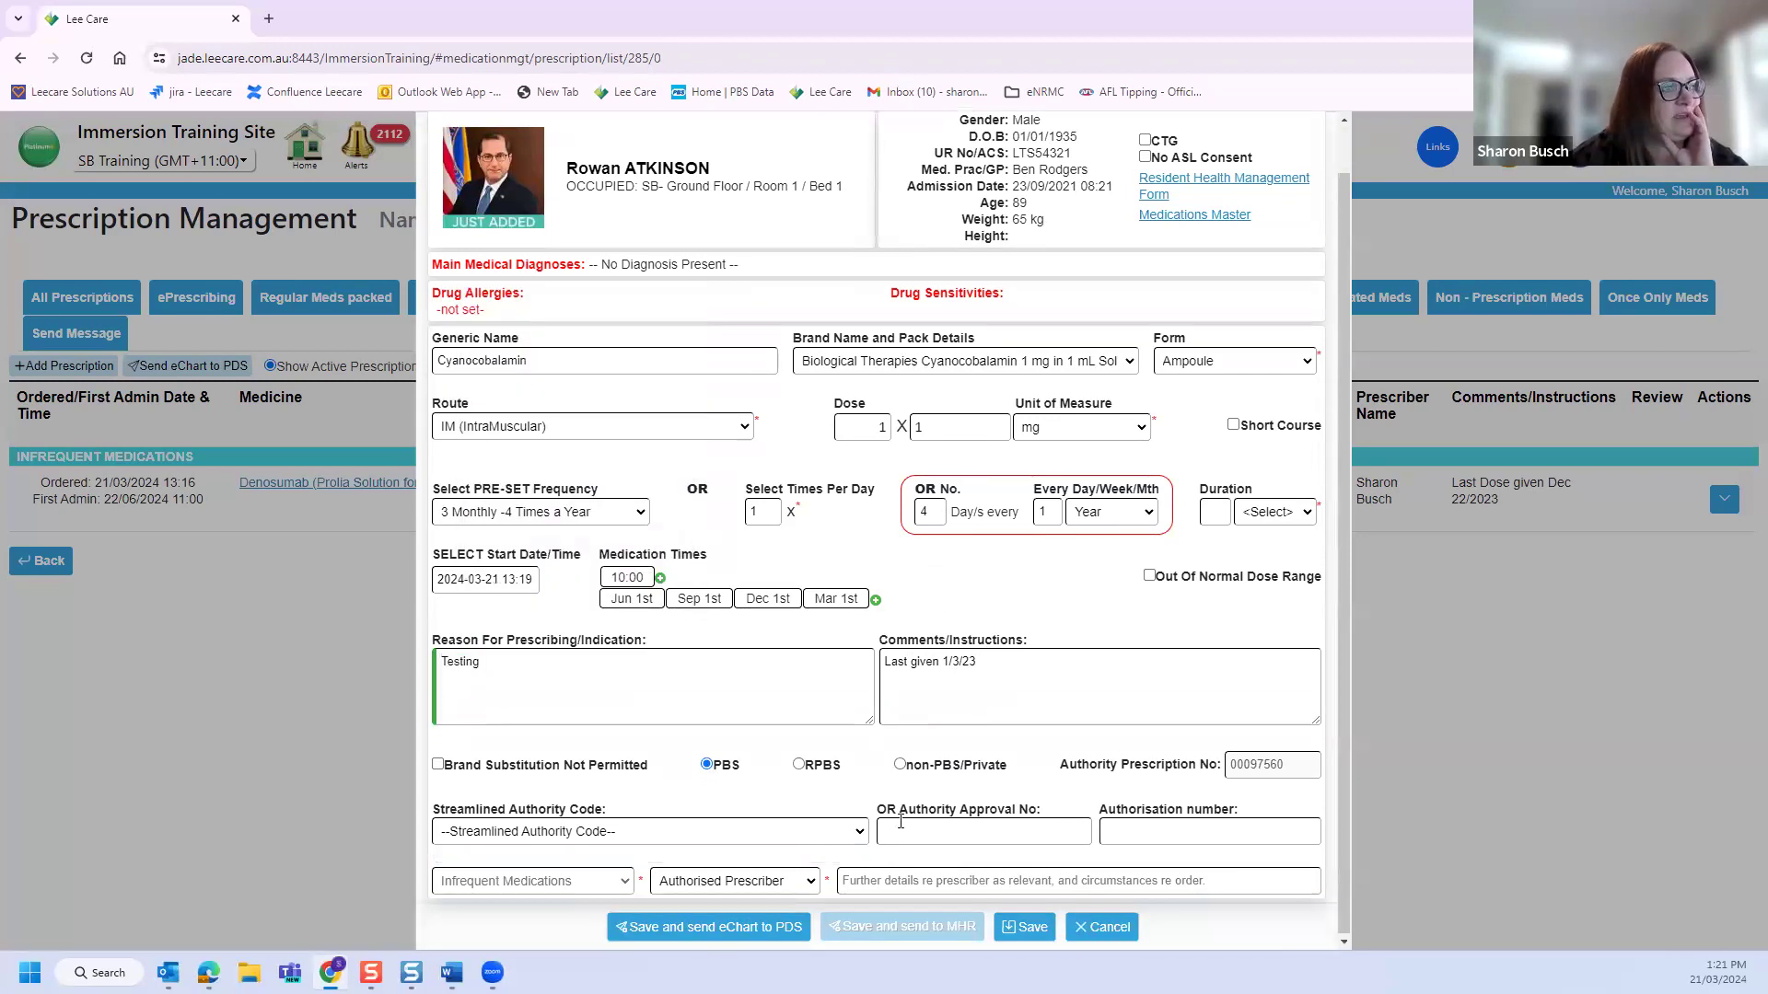
Step: Set the prescription's duration to 4 Months and try to save it
click(1030, 932)
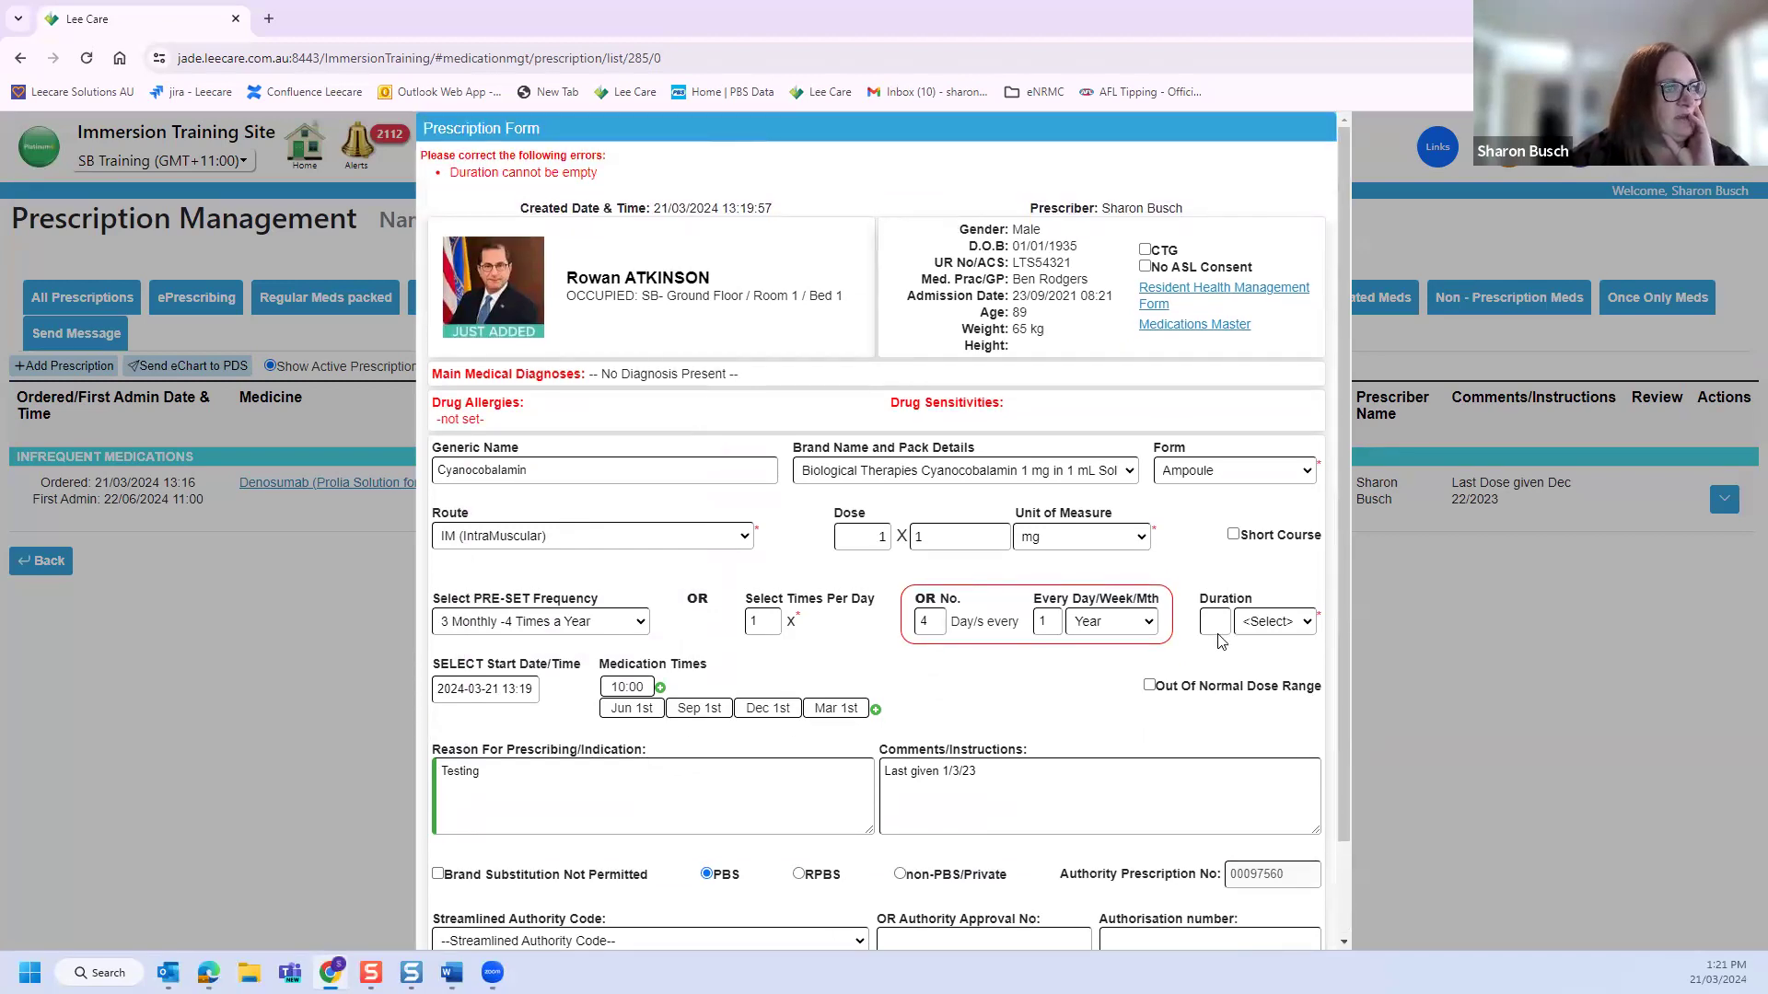
text(4)
click(1274, 622)
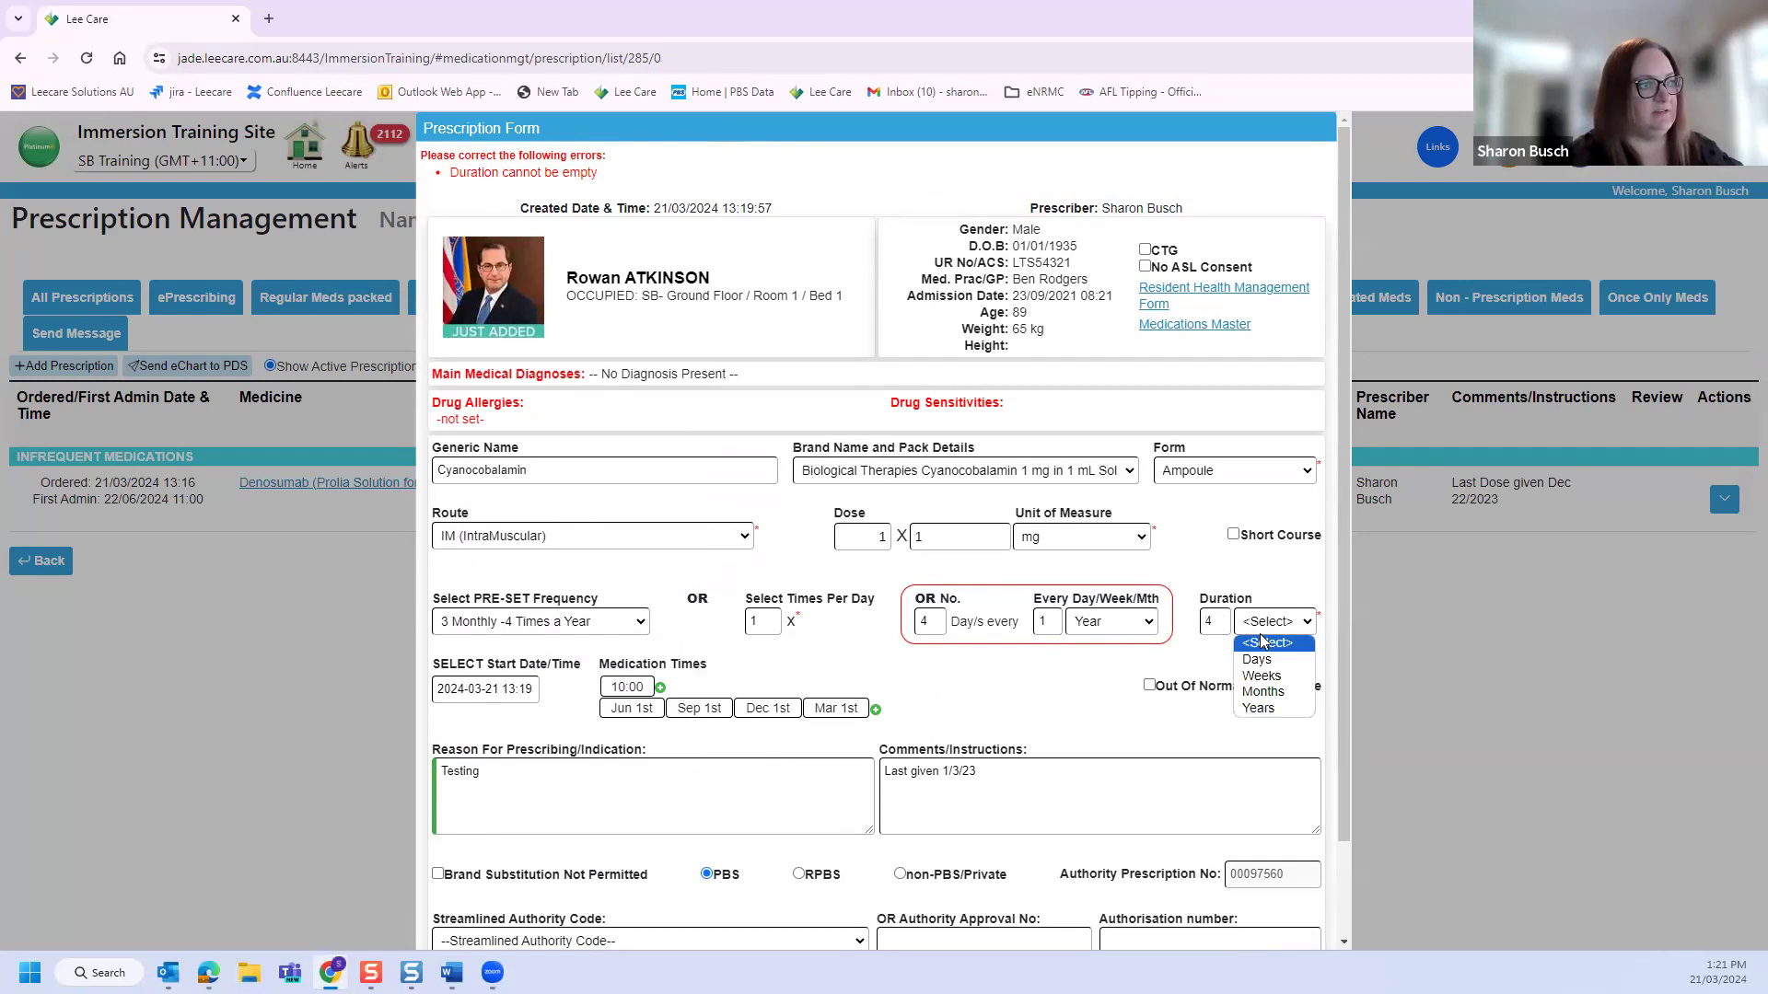
click(1270, 693)
scroll(1105, 866, down, 1)
scroll(1105, 866, down, 1)
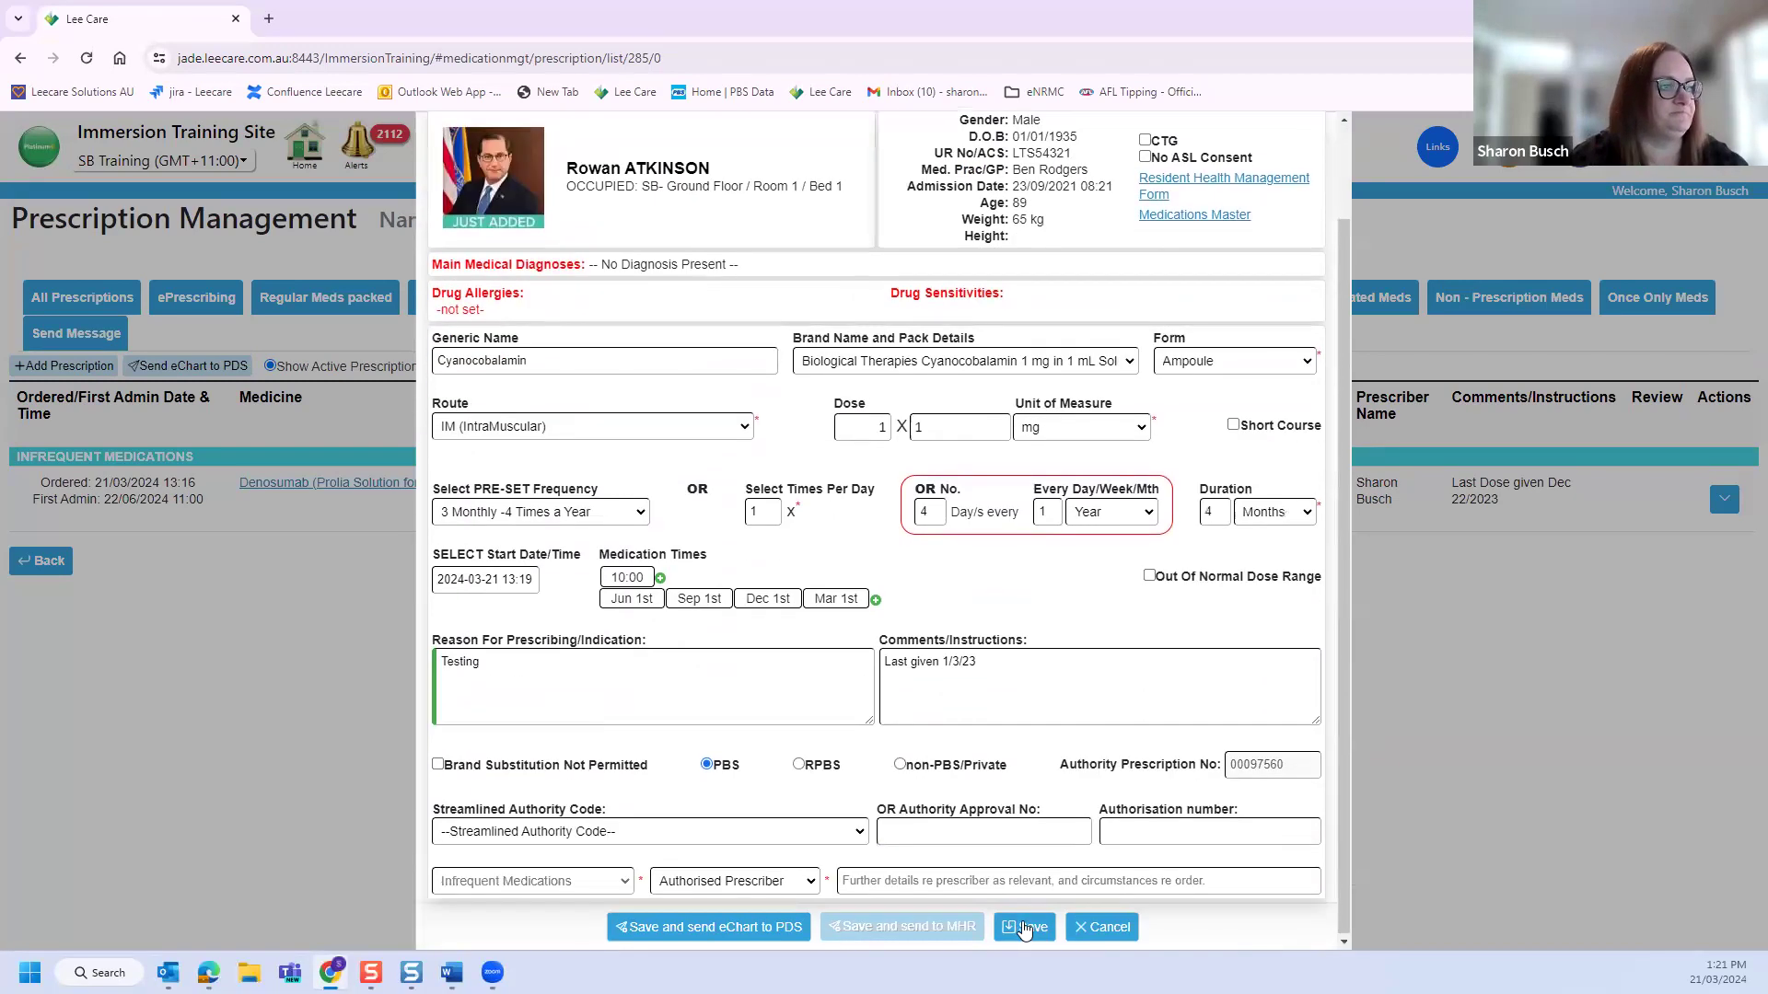
click(1027, 928)
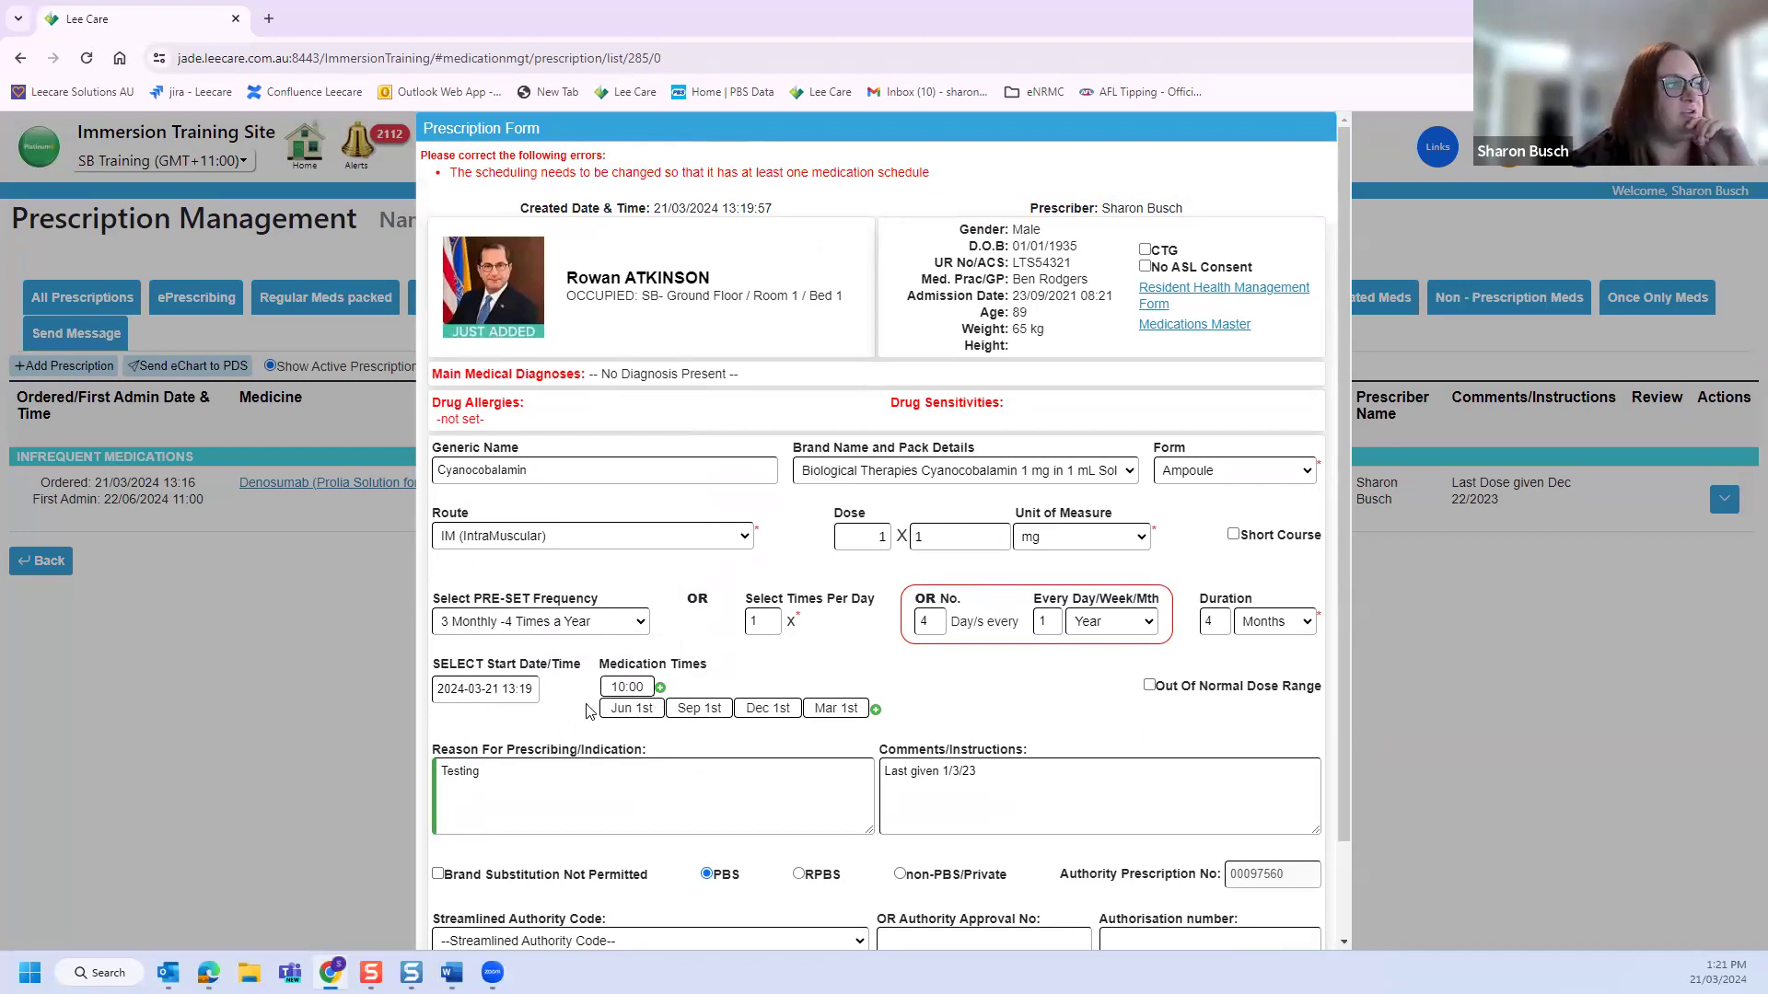
click(490, 688)
click(661, 433)
click(662, 433)
click(662, 433)
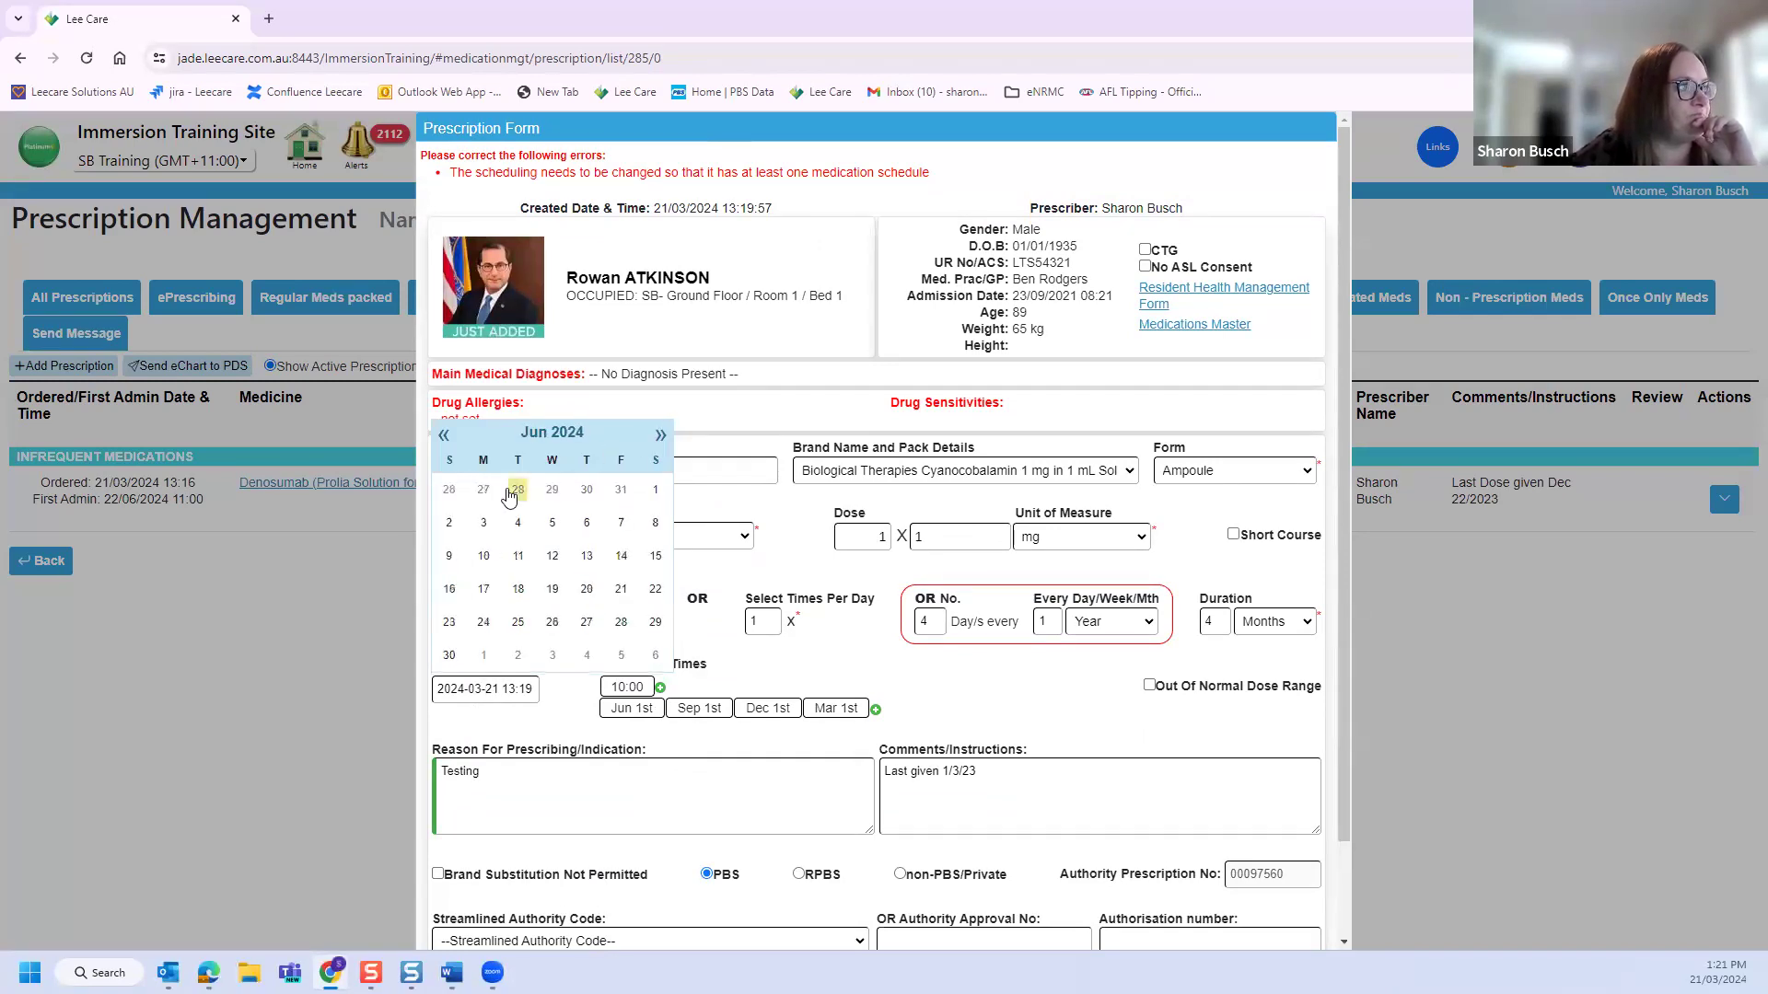
click(651, 491)
click(508, 690)
key(Delete)
key(Delete)
key(Delete)
key(Delete)
text(0:00)
click(540, 719)
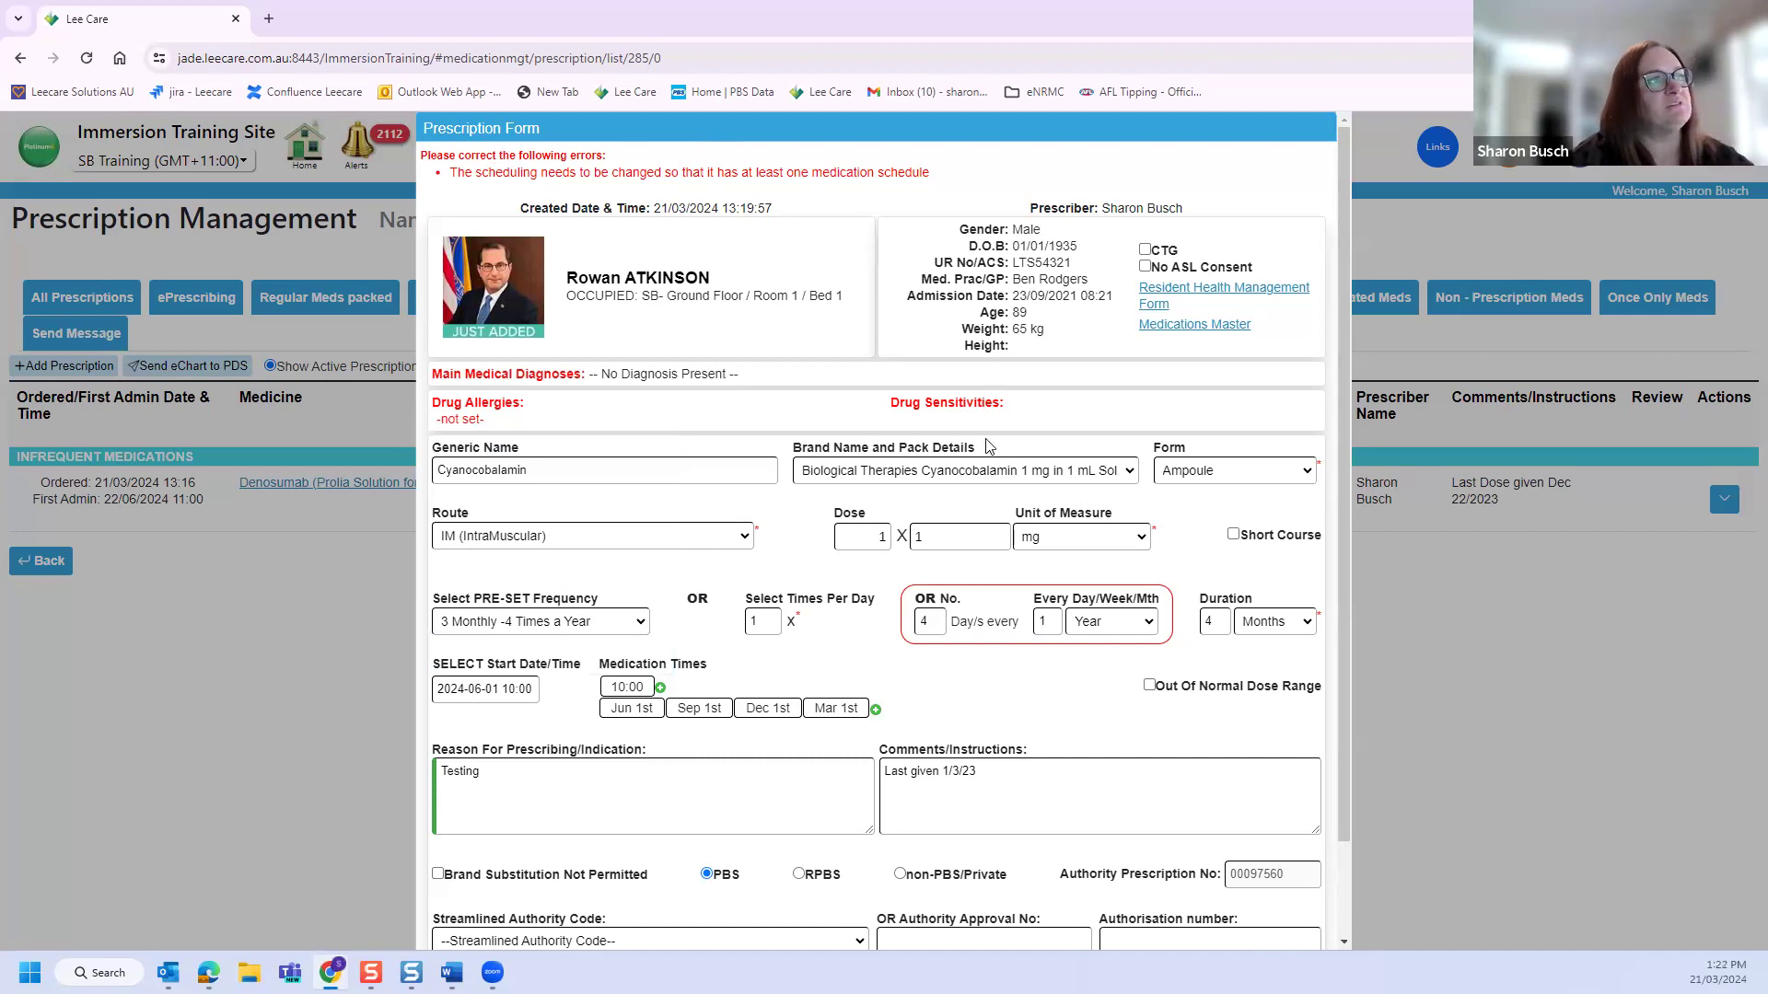
Step: Save the Cyanocobalamin prescription and confirm its details
scroll(1059, 557, down, 2)
scroll(1063, 560, up, 2)
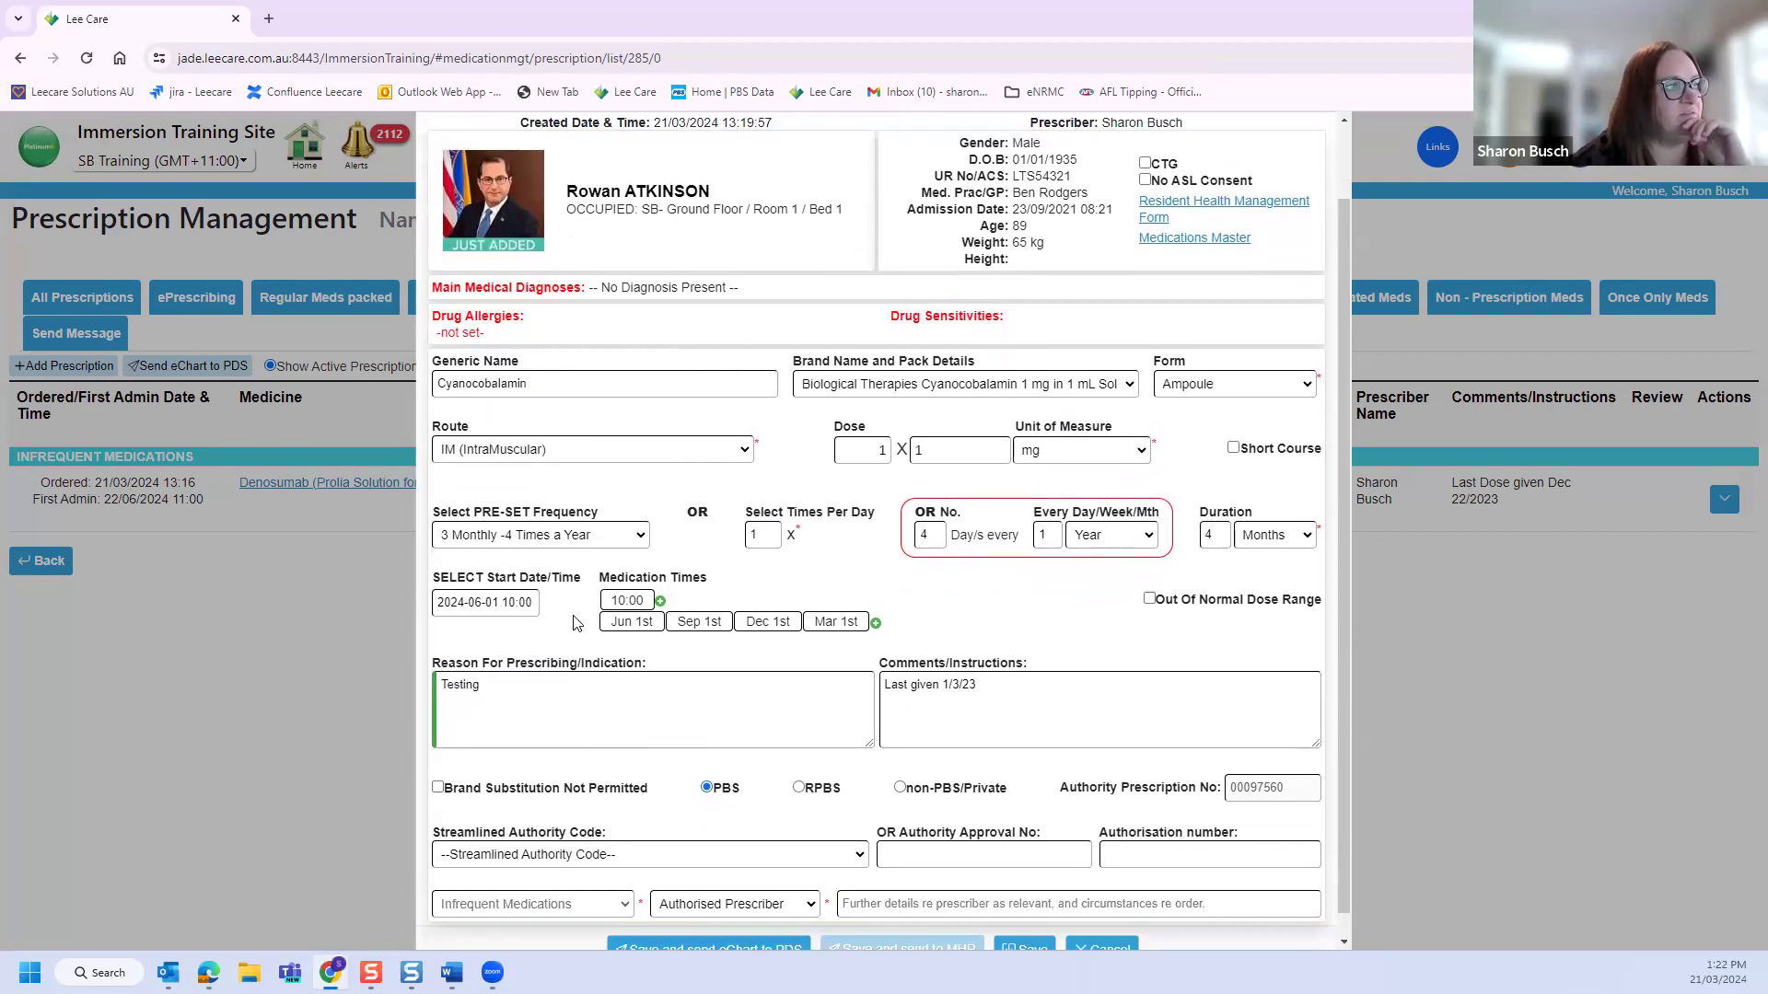
scroll(846, 802, up, 1)
scroll(921, 829, down, 1)
click(1025, 926)
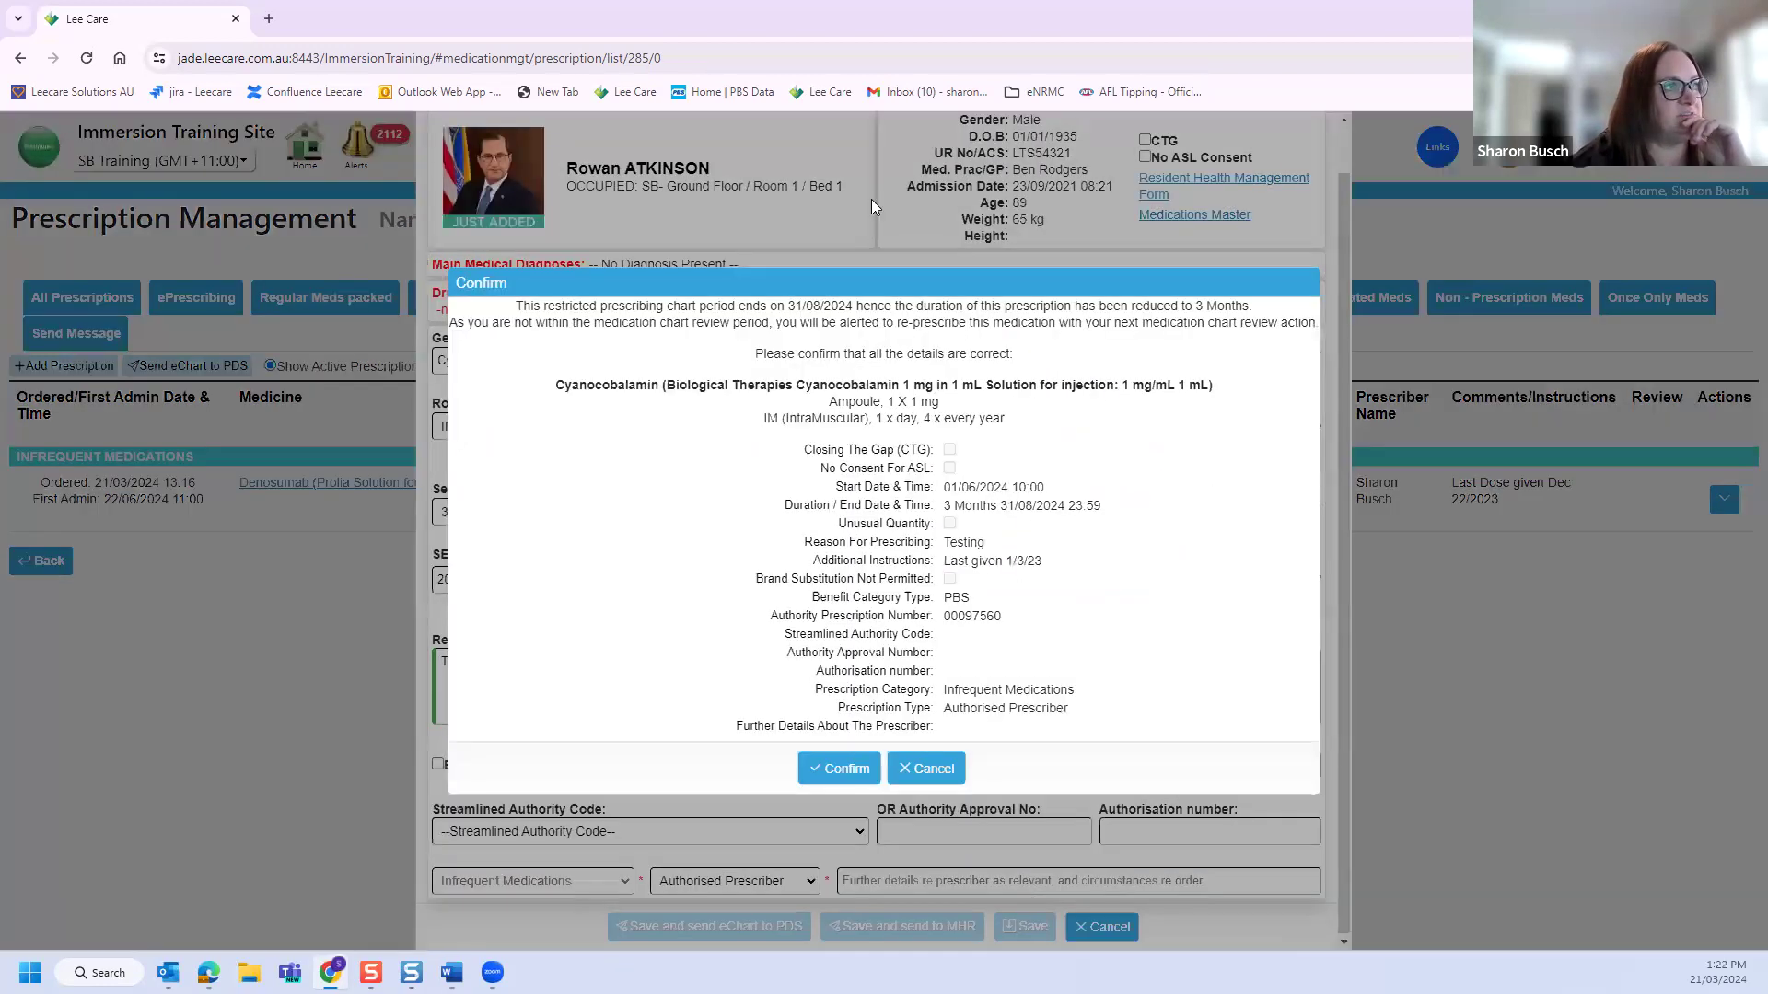
click(832, 767)
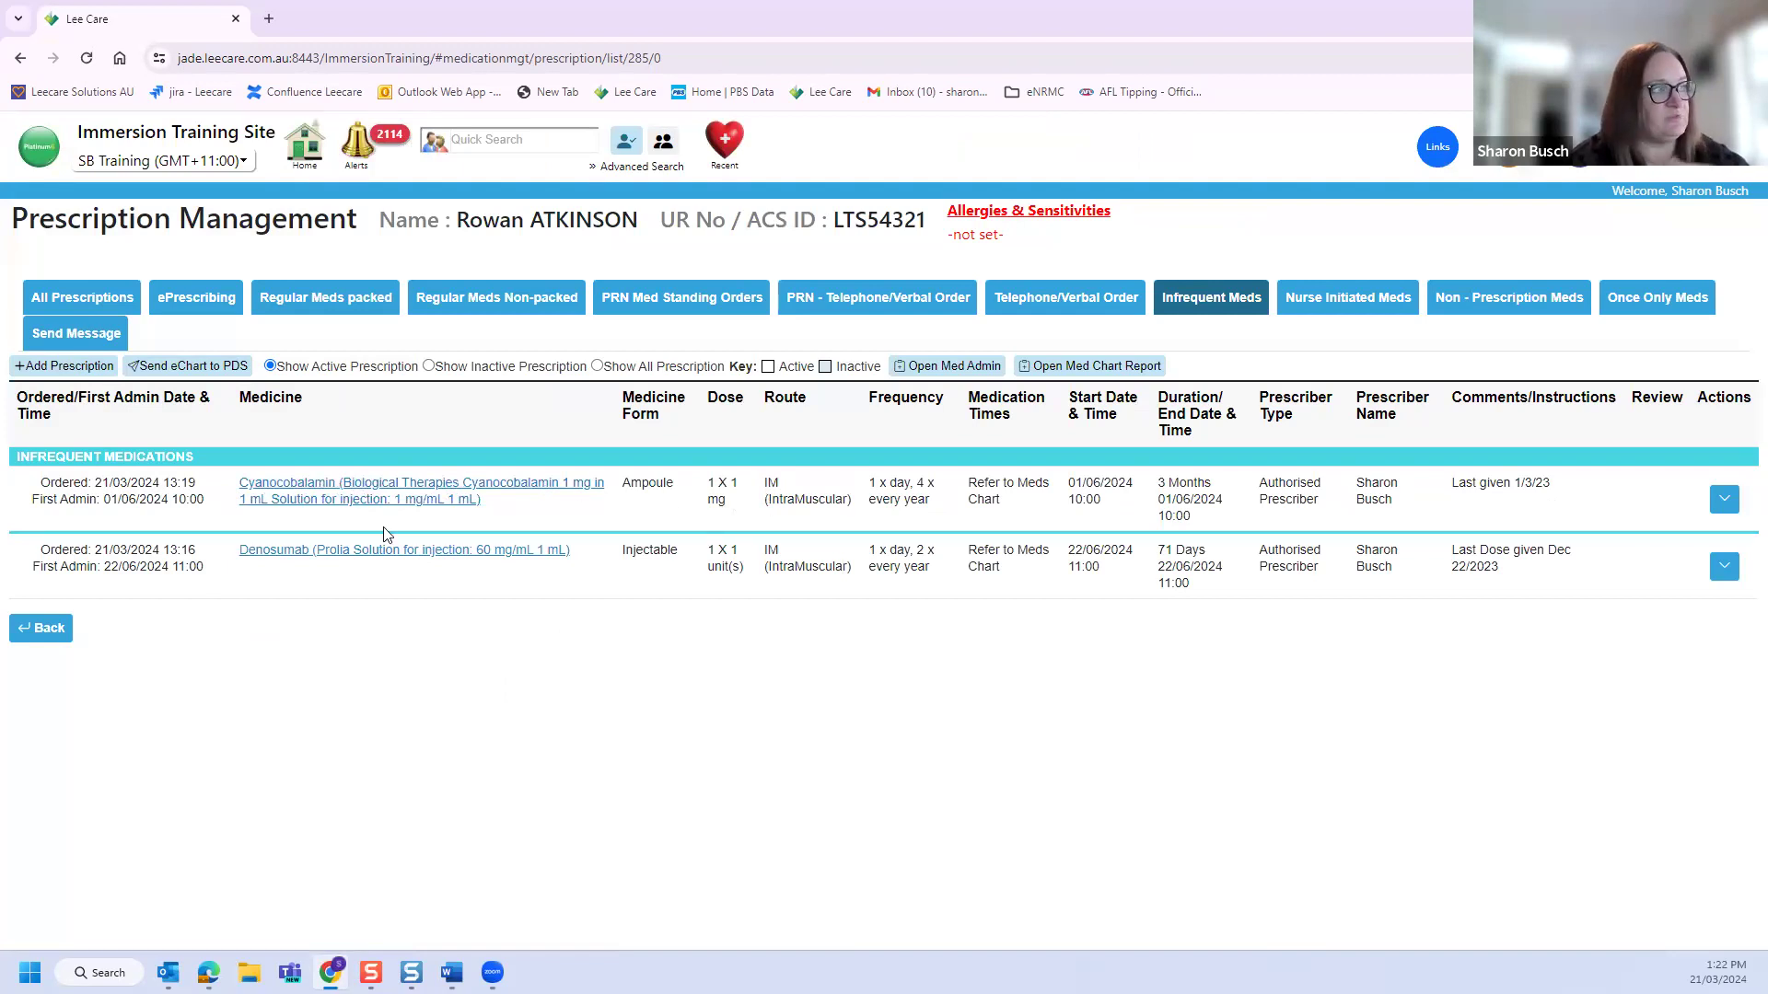
Step: Show all prescriptions and check the first administration dates of the Cyanocobalamin and Denosumab entries under Infrequent Medications
click(97, 298)
scroll(589, 708, down, 5)
scroll(584, 716, down, 3)
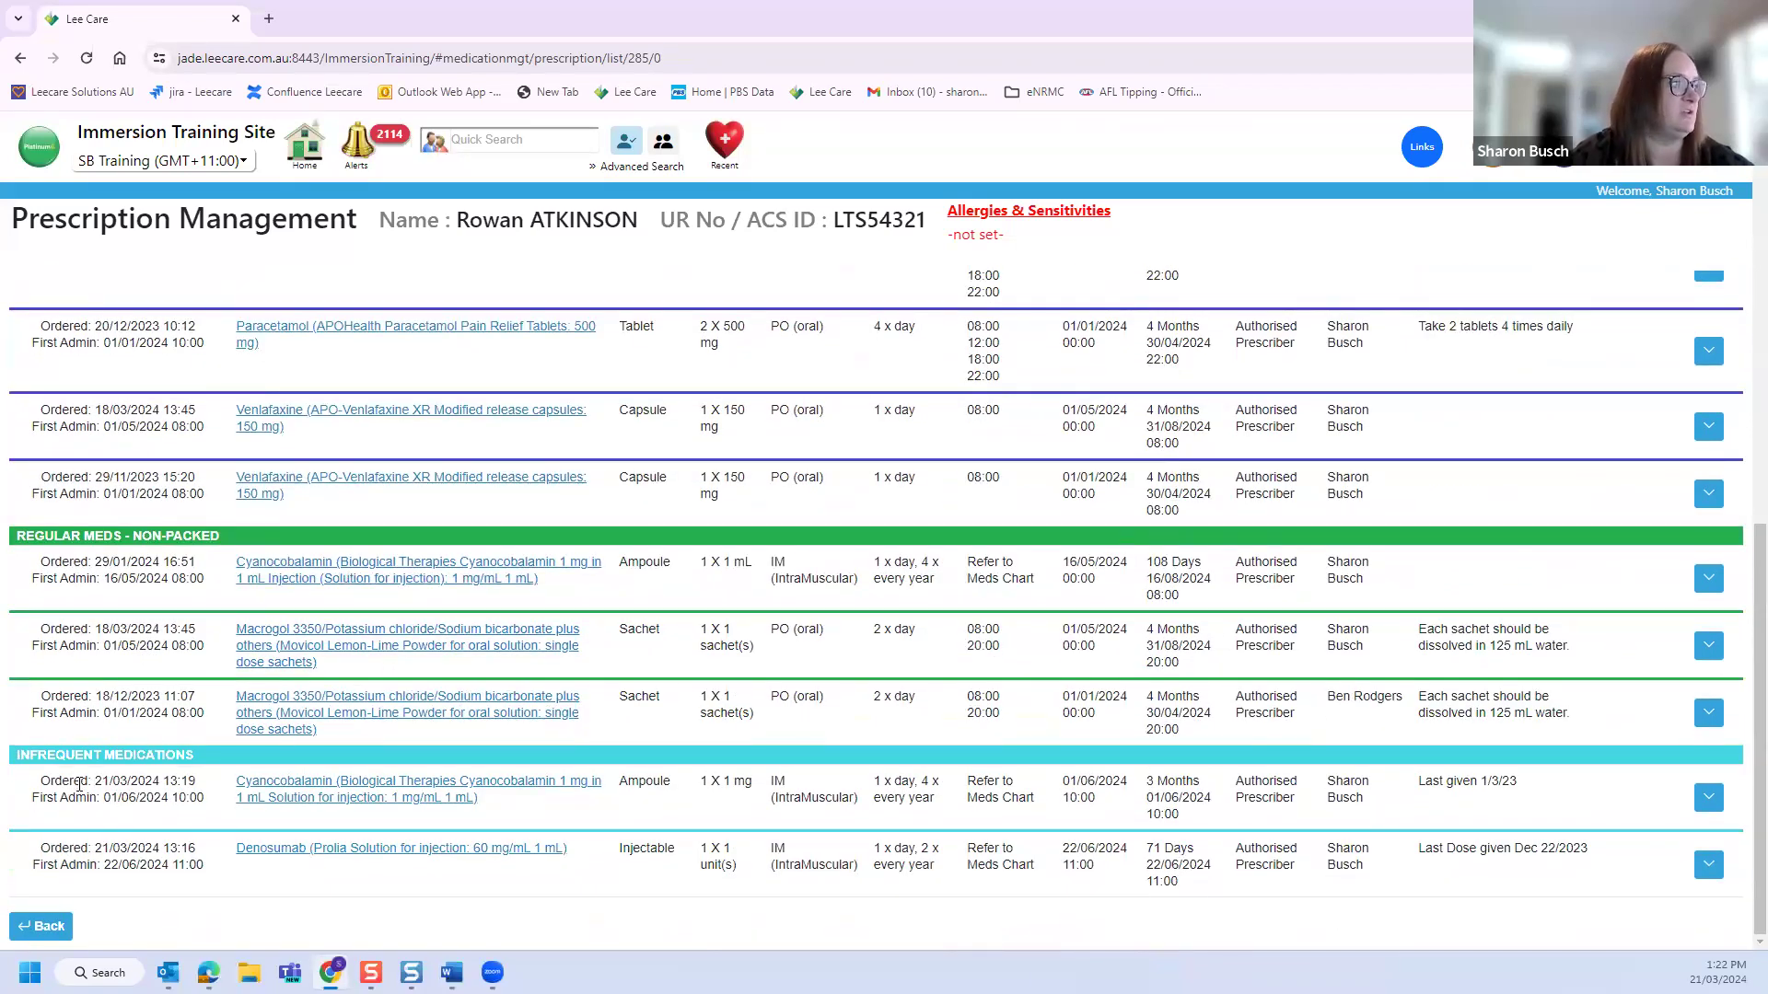
drag(98, 780, 221, 817)
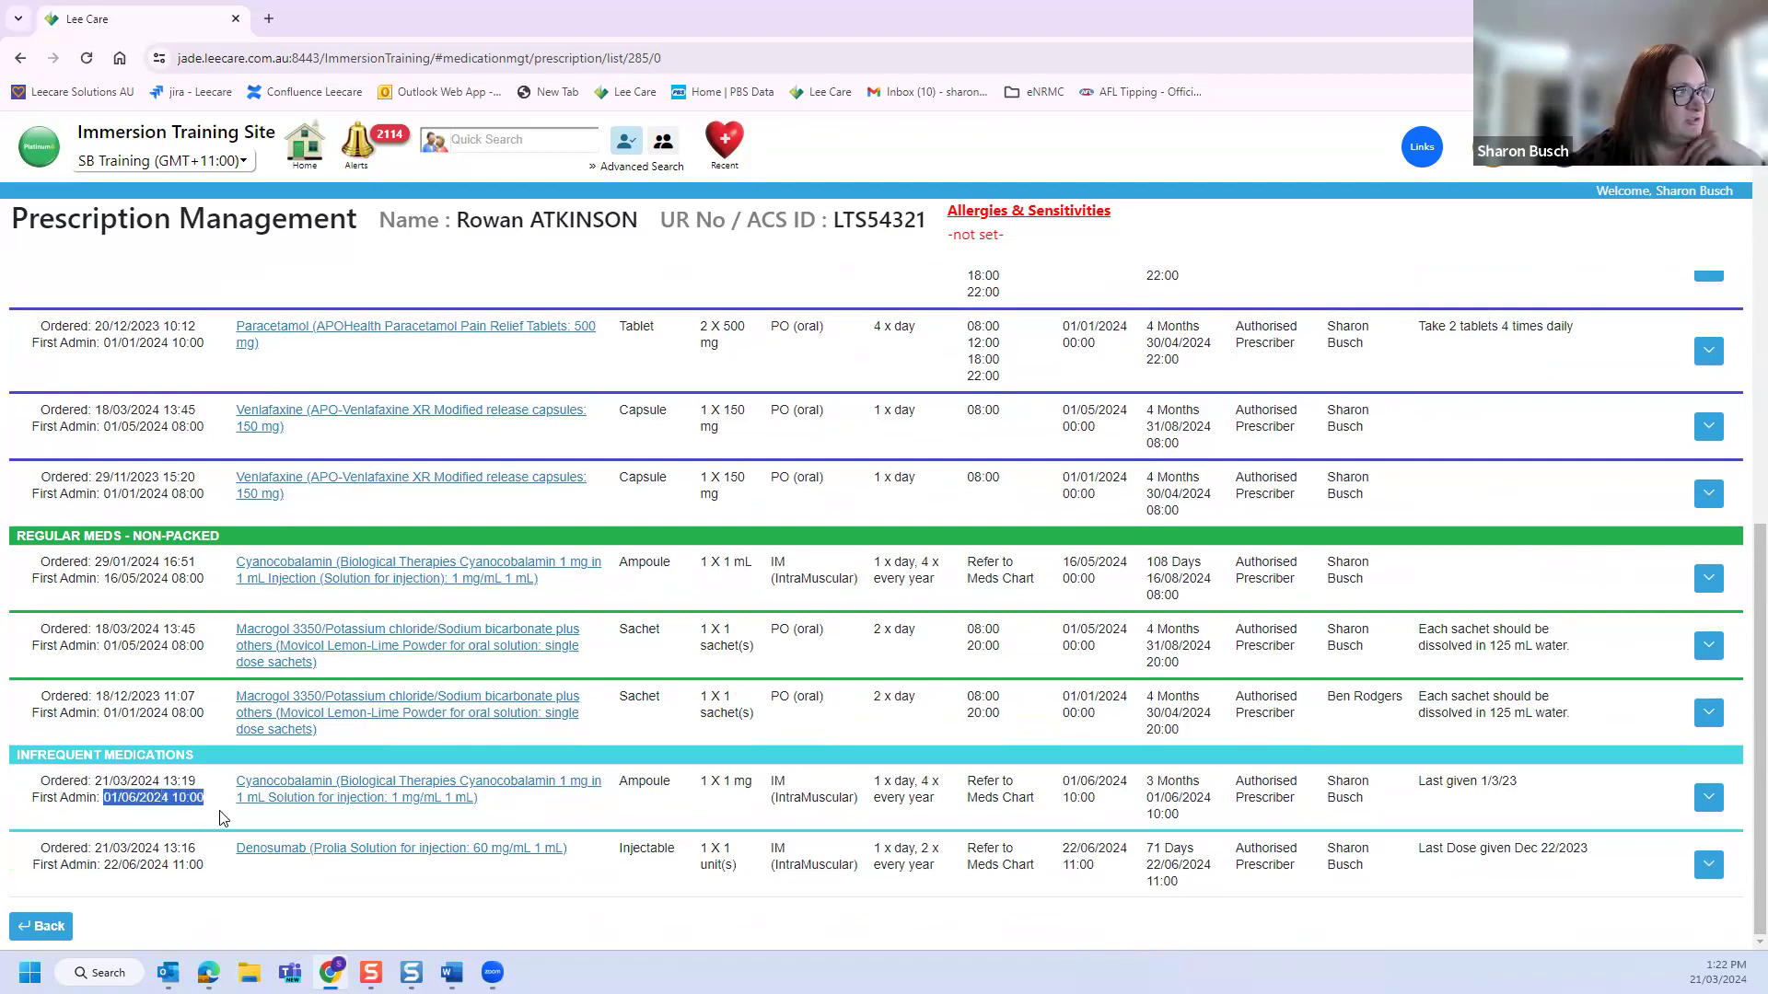
drag(104, 865, 205, 875)
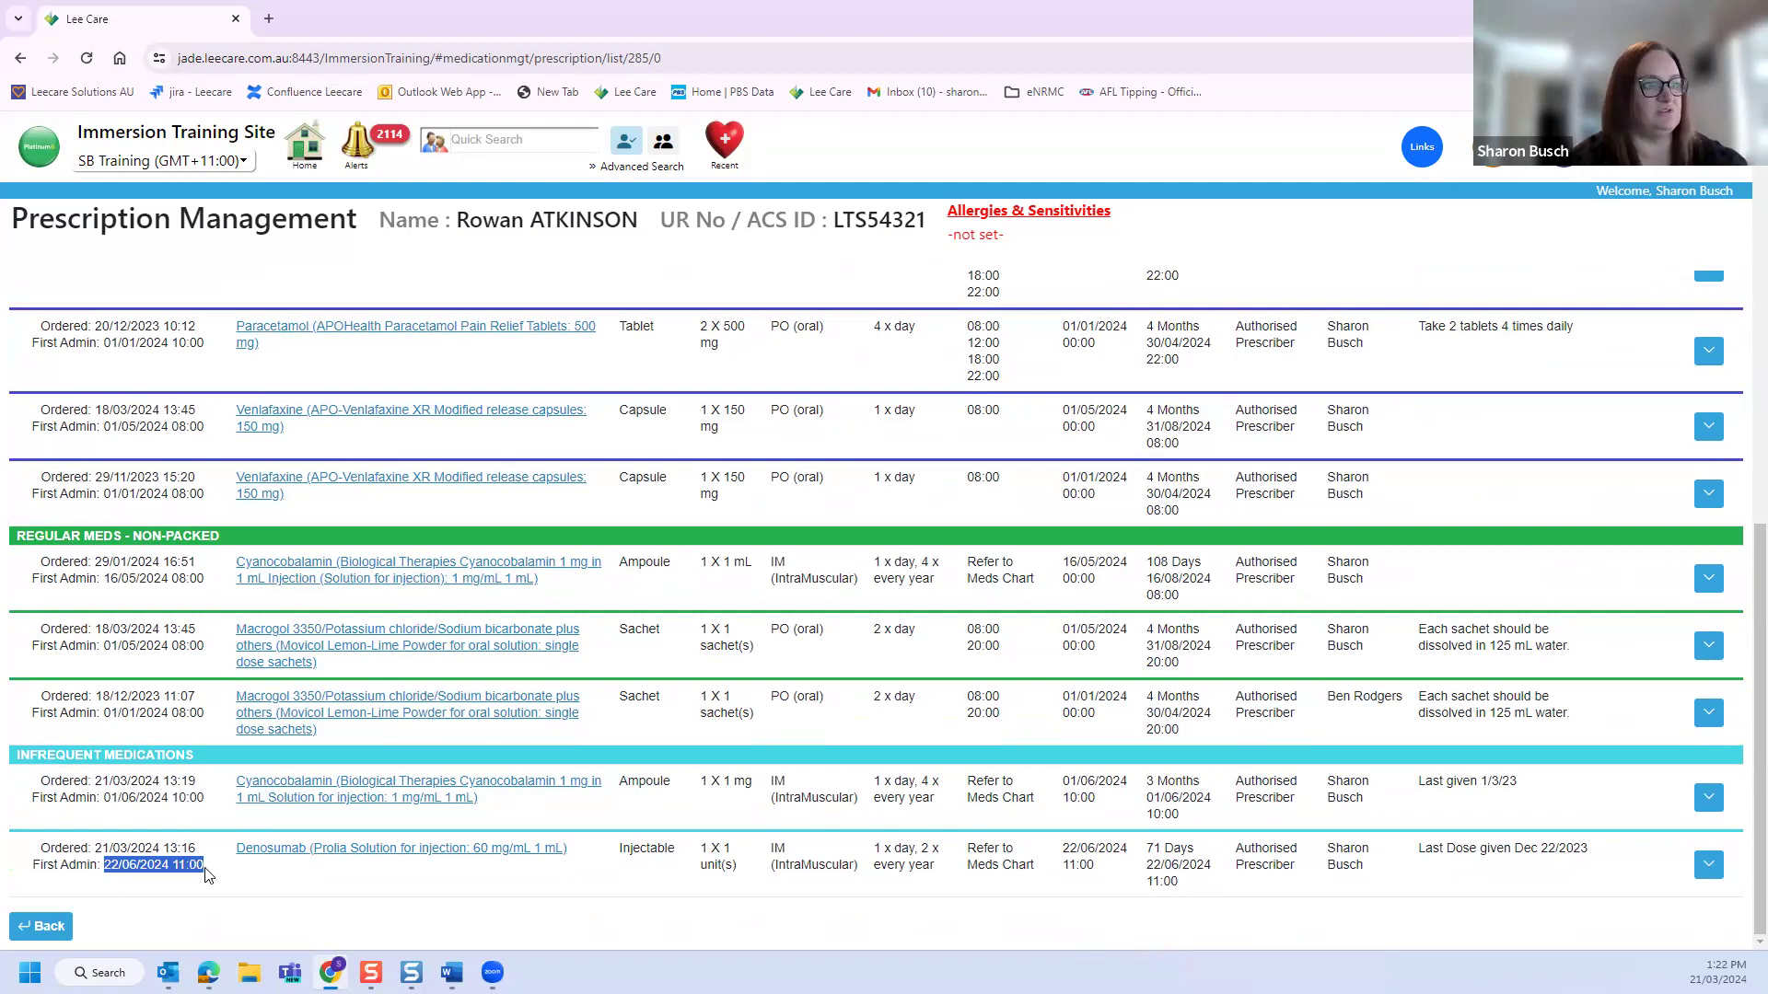
Step: Open the resident's medication administration chart, validating with the account password, and cancel the Administer Medications window
scroll(709, 769, up, 5)
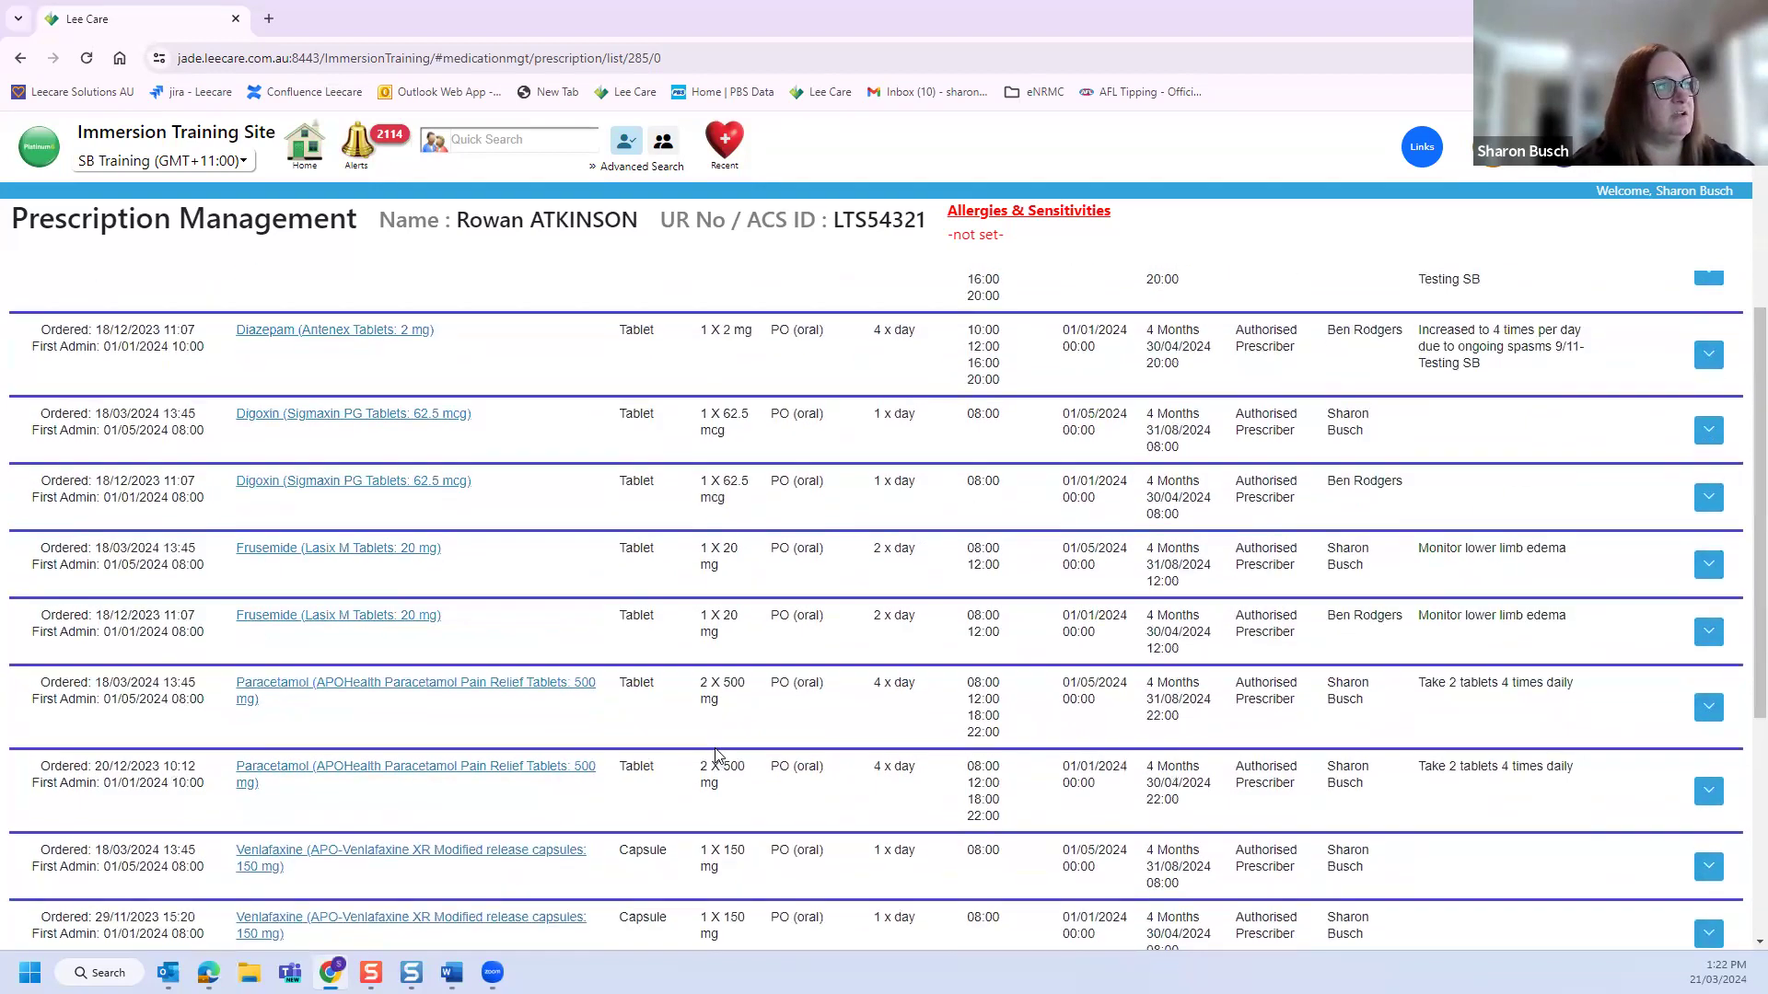
scroll(716, 755, up, 4)
click(817, 368)
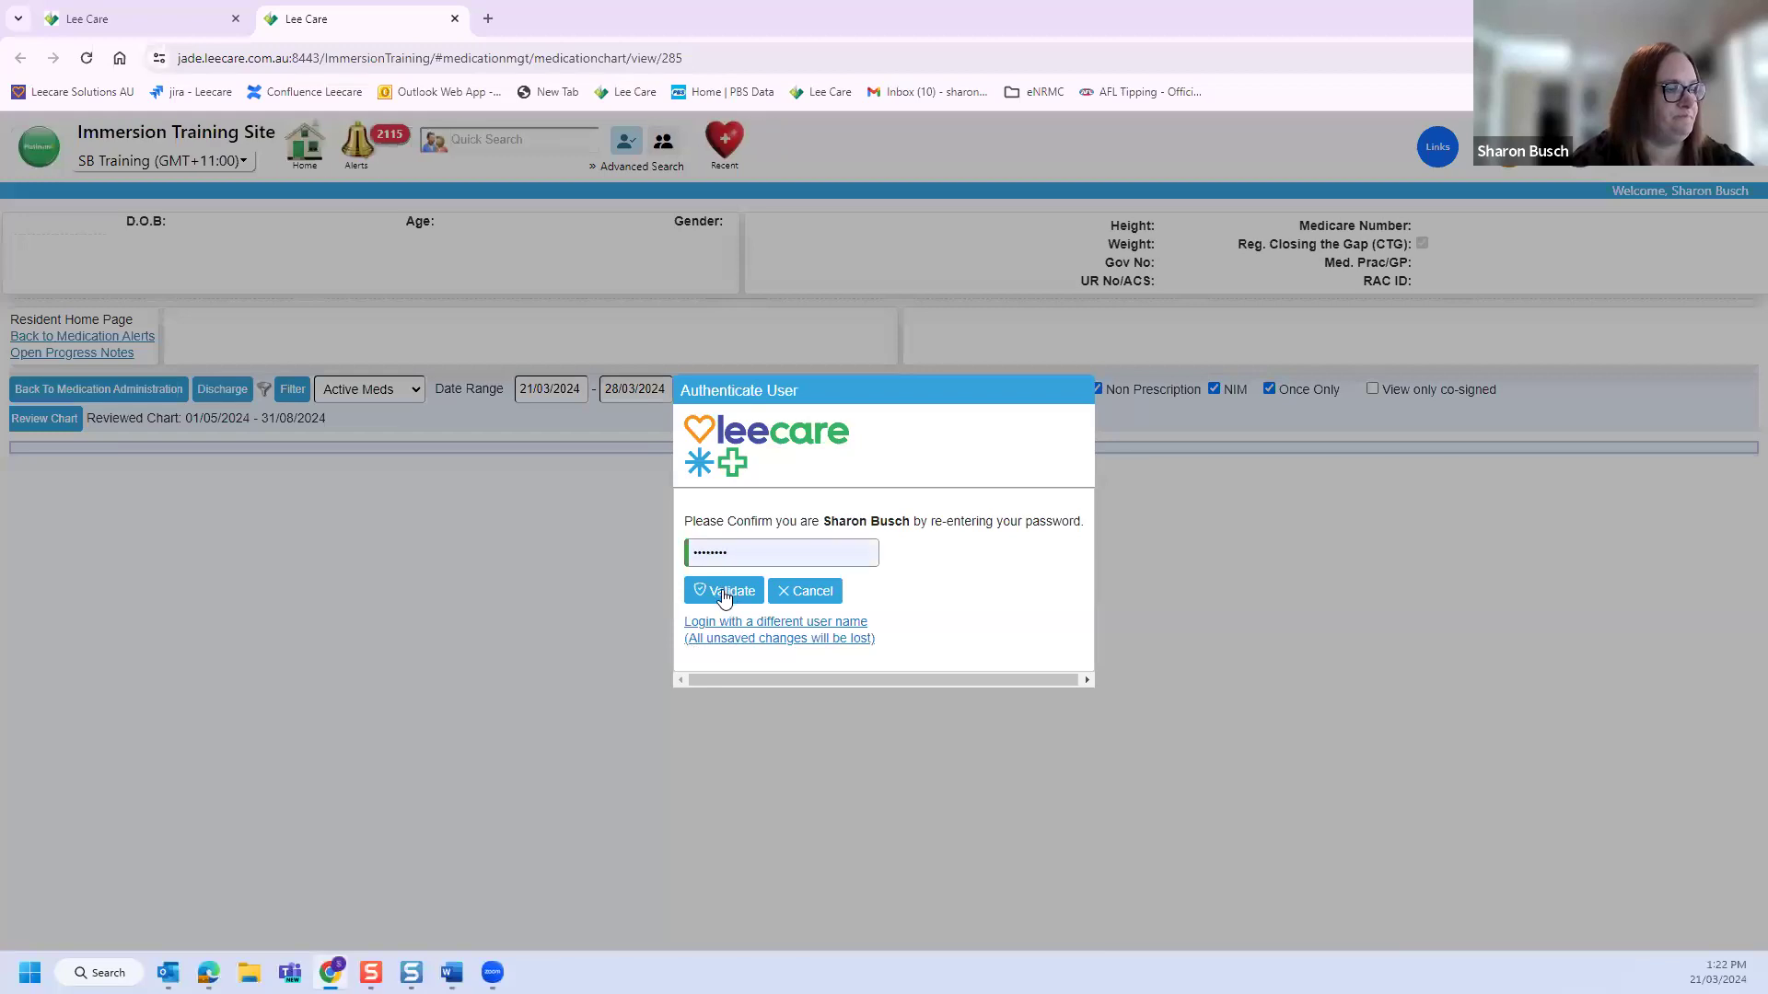
click(723, 592)
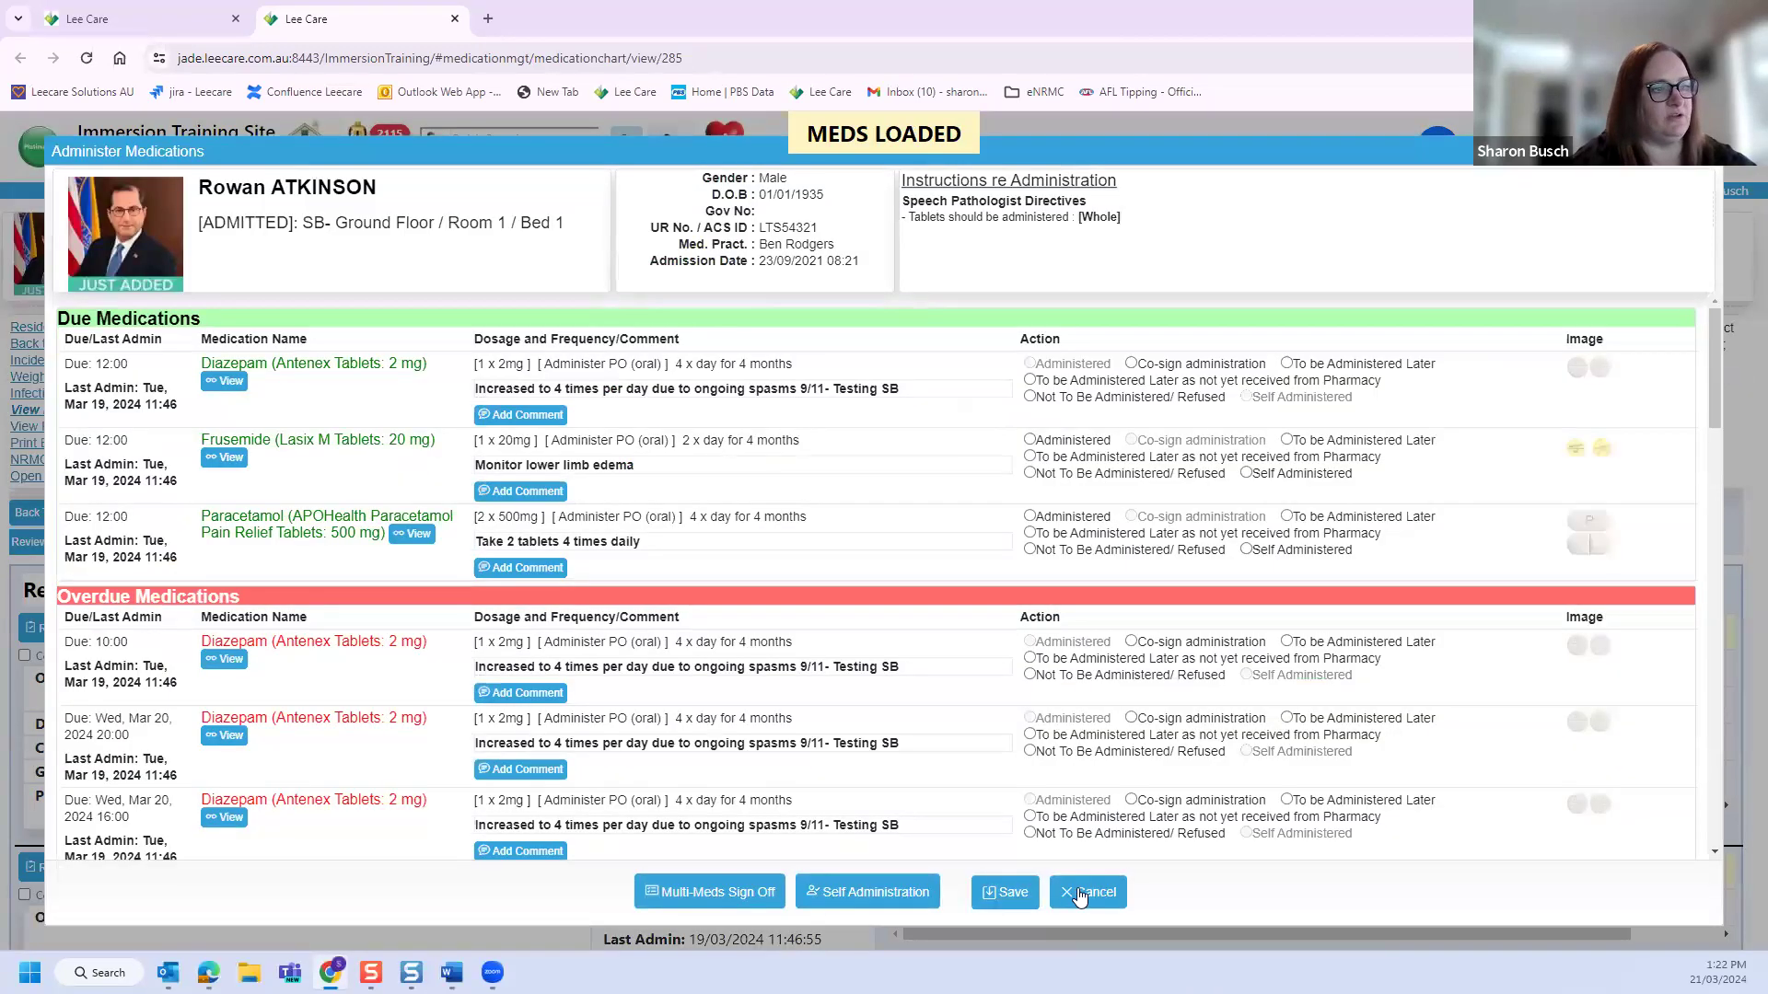
click(1082, 893)
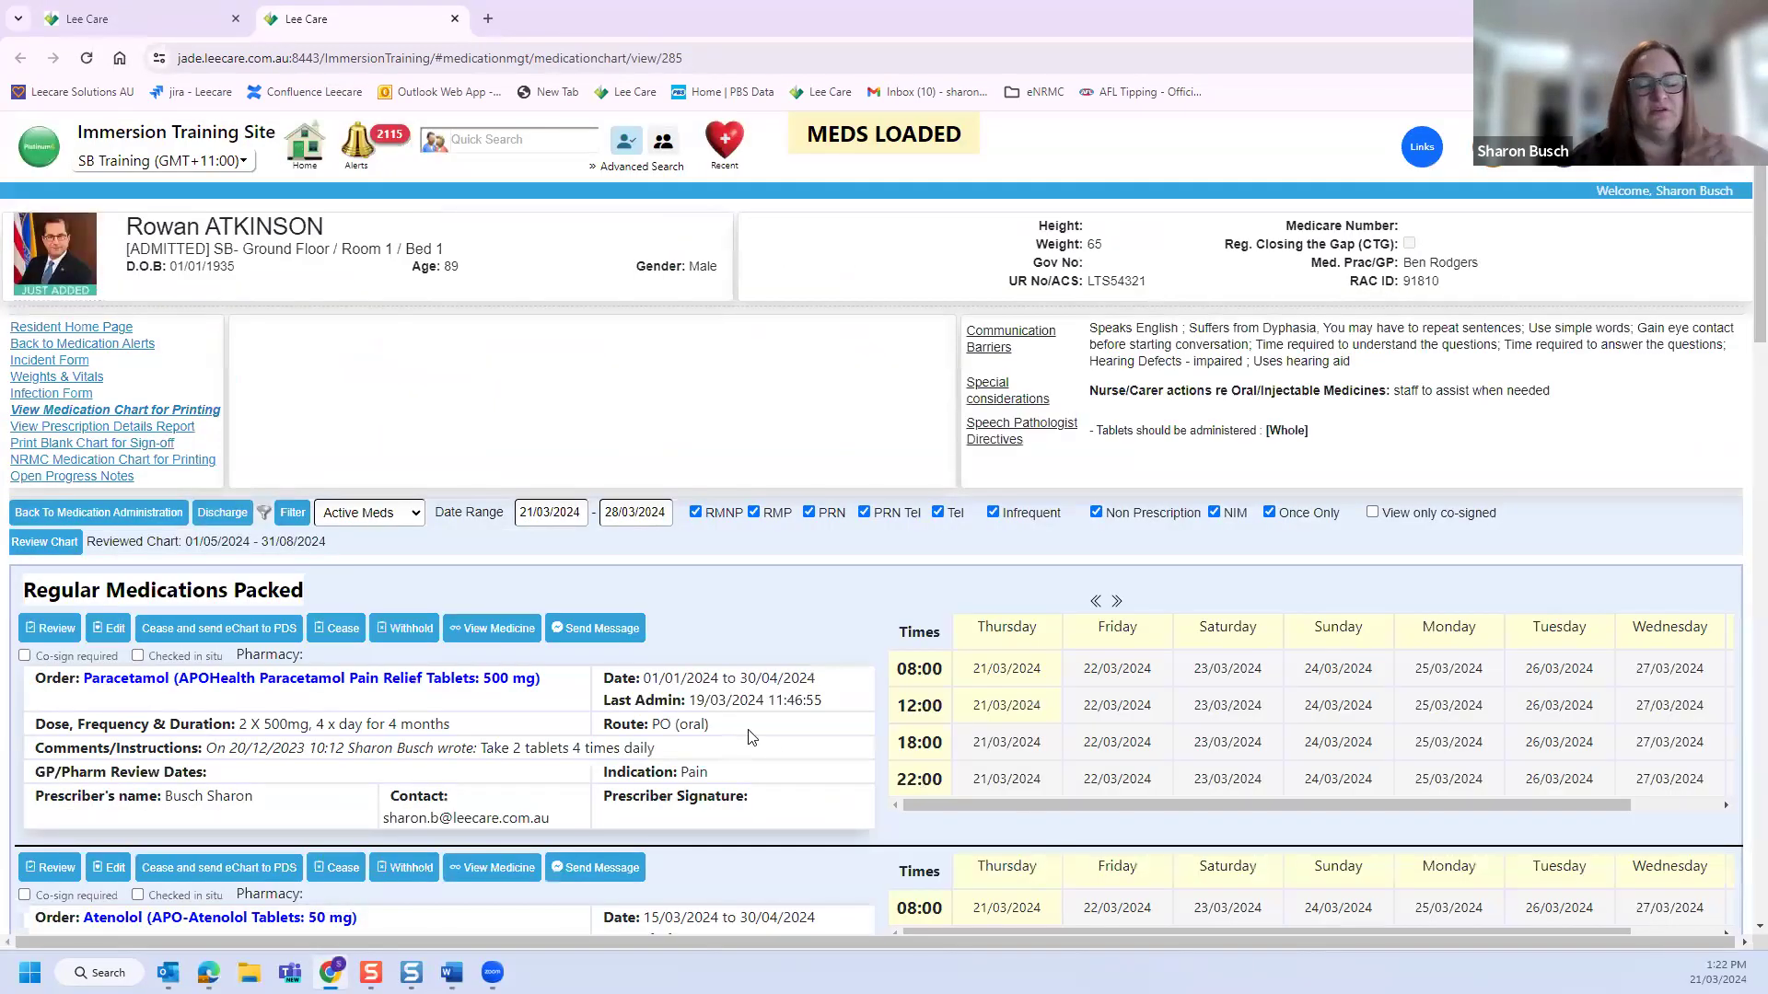
Step: Advance the Infrequent Medications schedule in the chart to the week starting 30/05/2024 to check the Cyanocobalamin dose date
scroll(790, 641, down, 5)
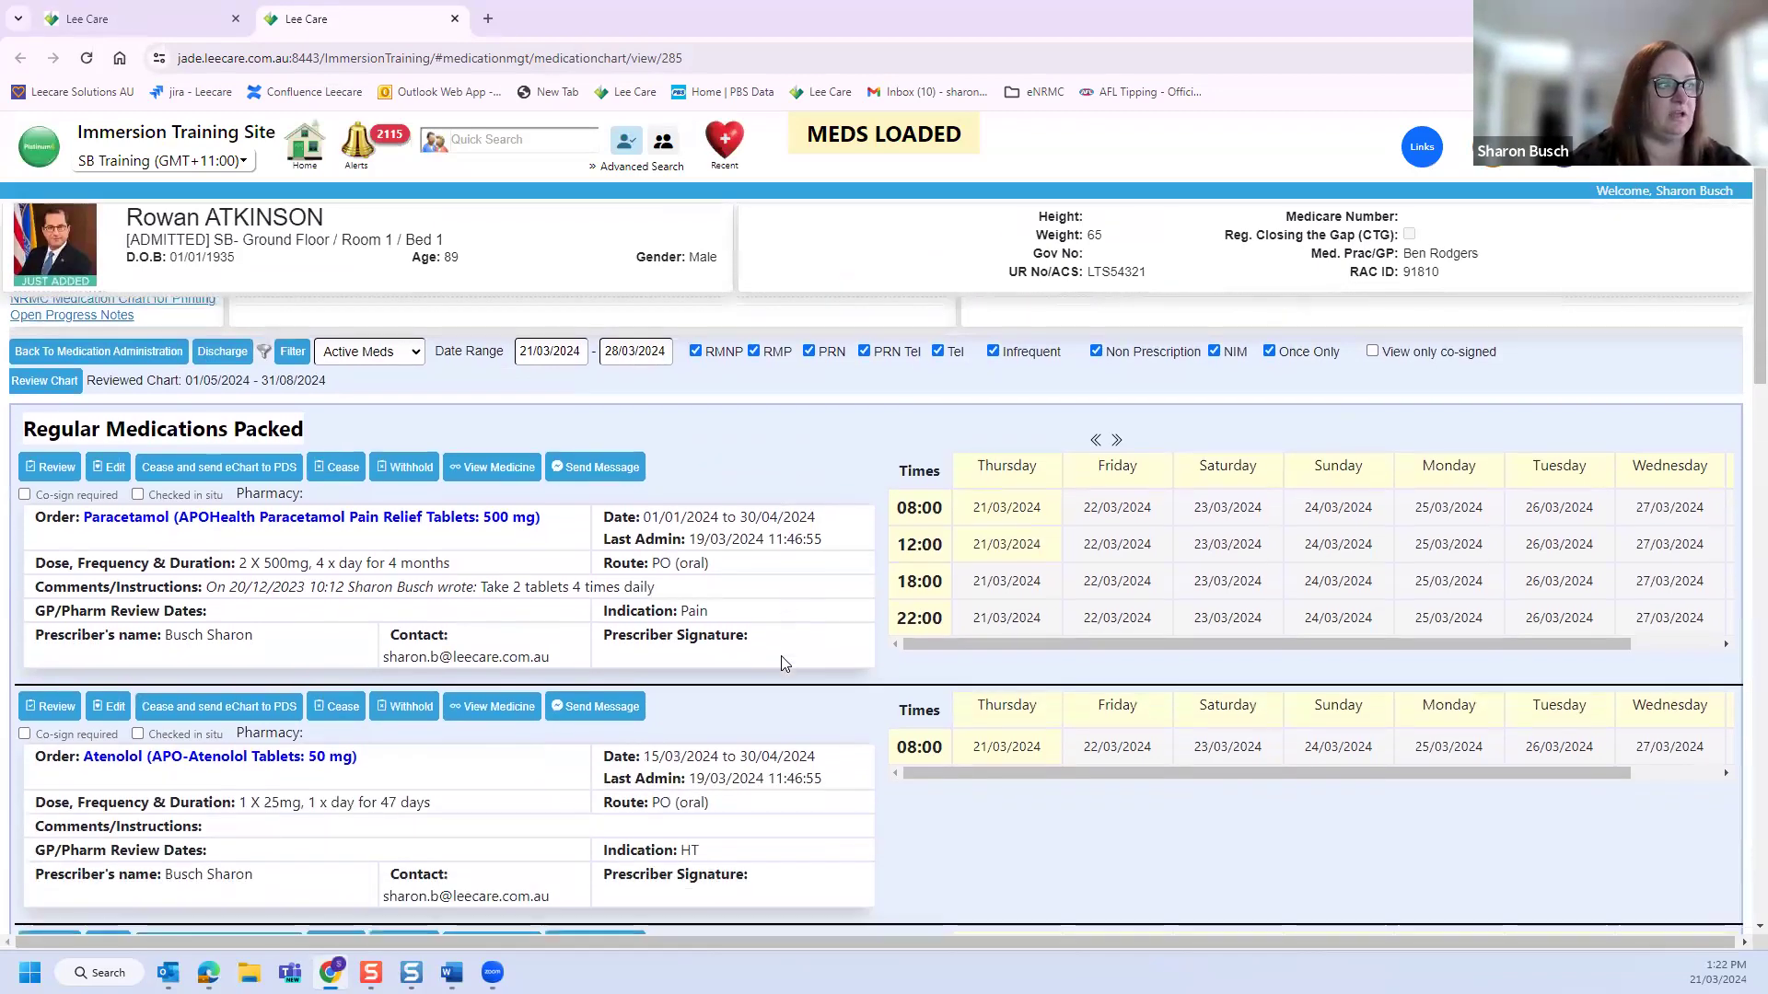
scroll(783, 655, down, 9)
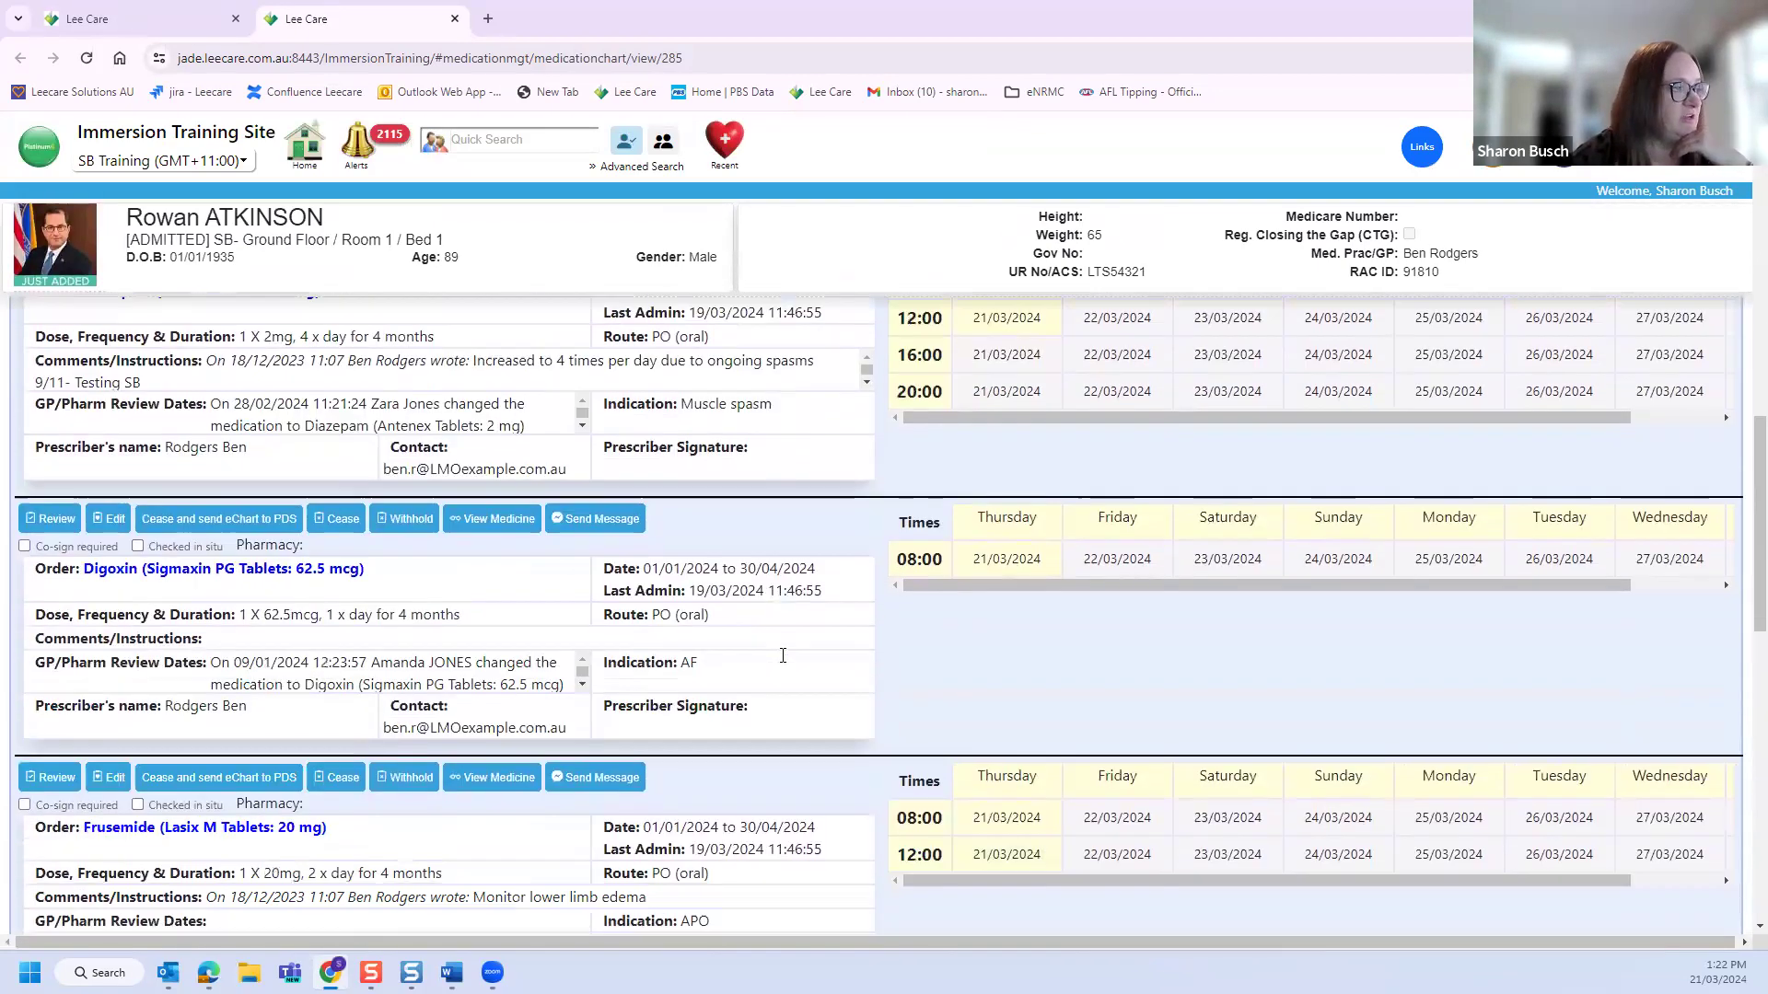
scroll(783, 655, down, 5)
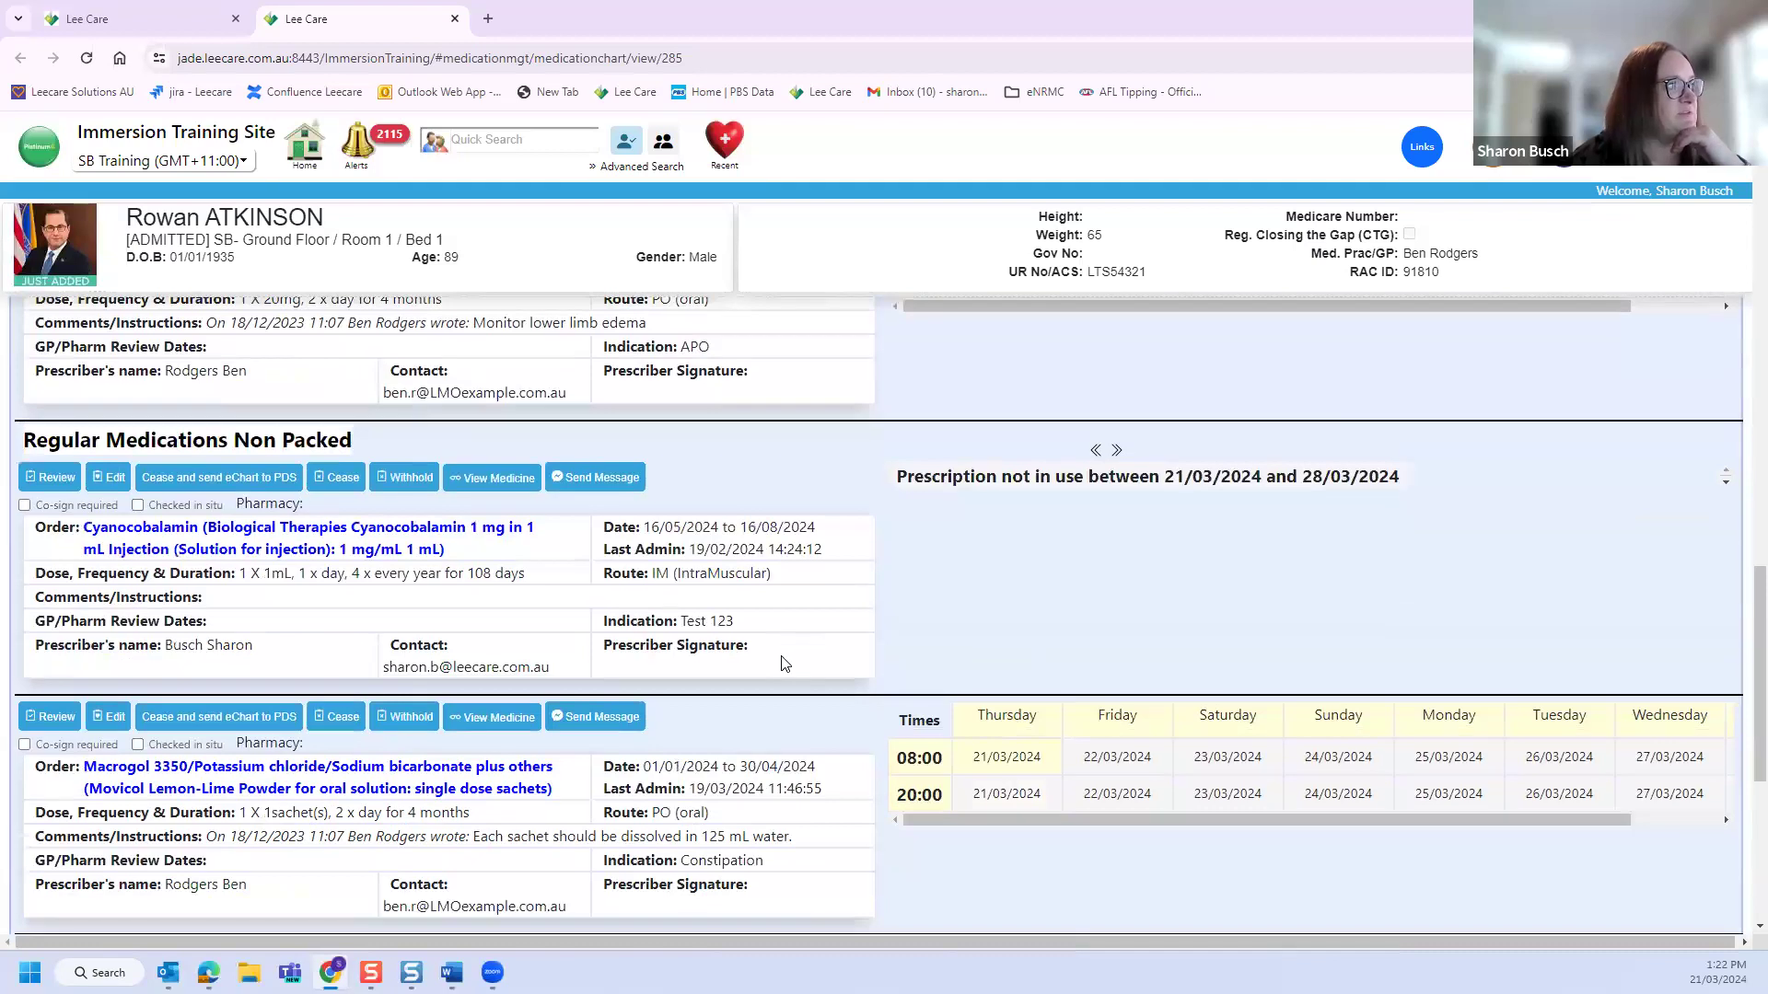
scroll(784, 663, down, 5)
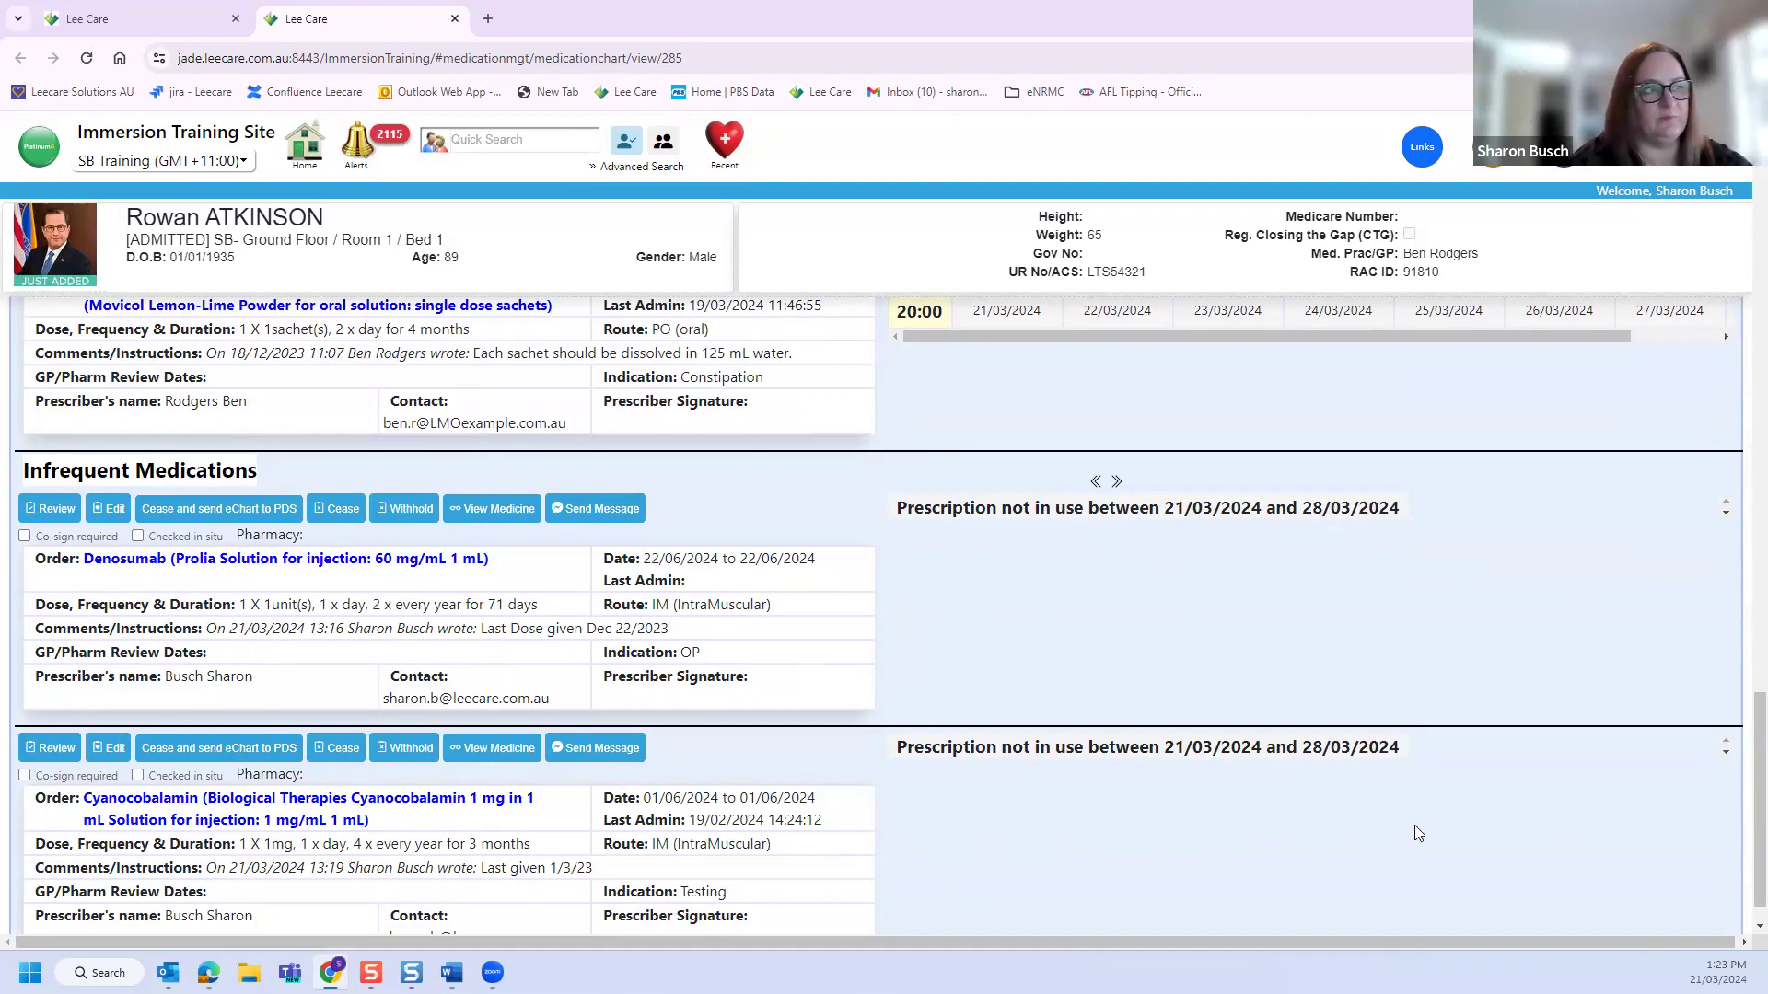
click(1117, 483)
click(1117, 484)
click(1117, 483)
click(1116, 483)
click(1116, 483)
click(1117, 483)
click(1116, 484)
click(1117, 484)
click(1116, 483)
click(1117, 483)
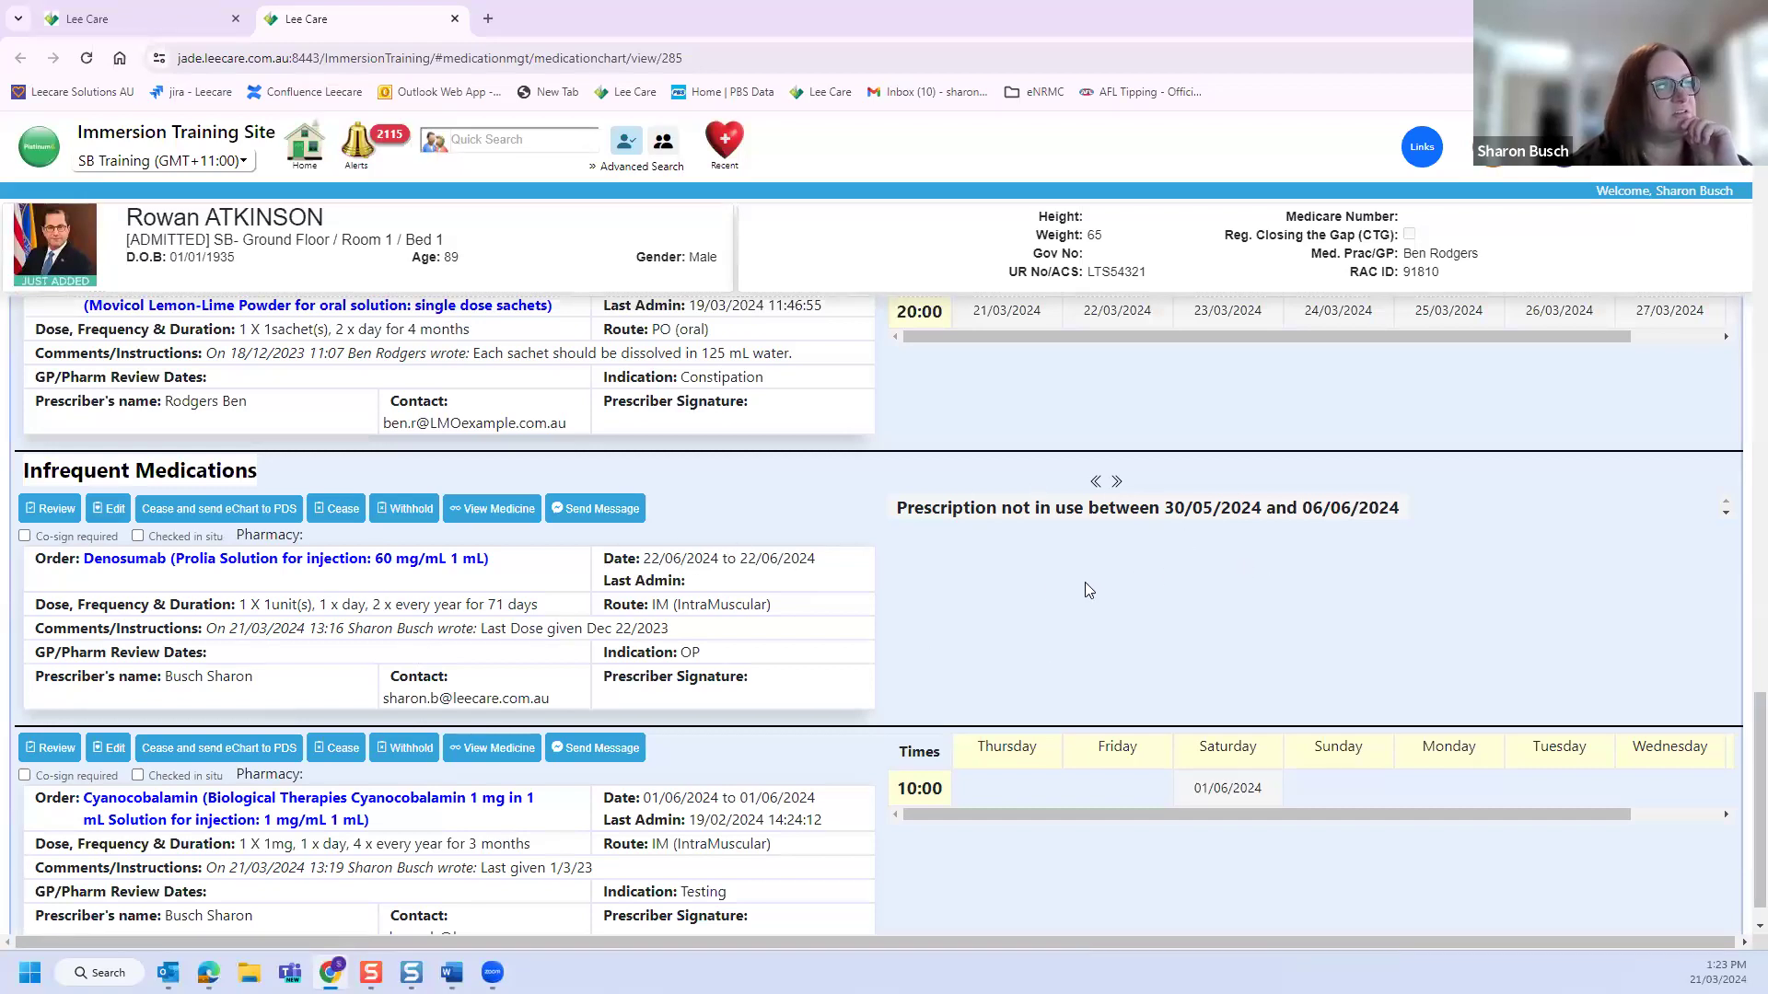
Step: Generate the Medication Chart for Printing report for active meds from 21/03/2024 to 27/03/2024
scroll(1025, 580, up, 15)
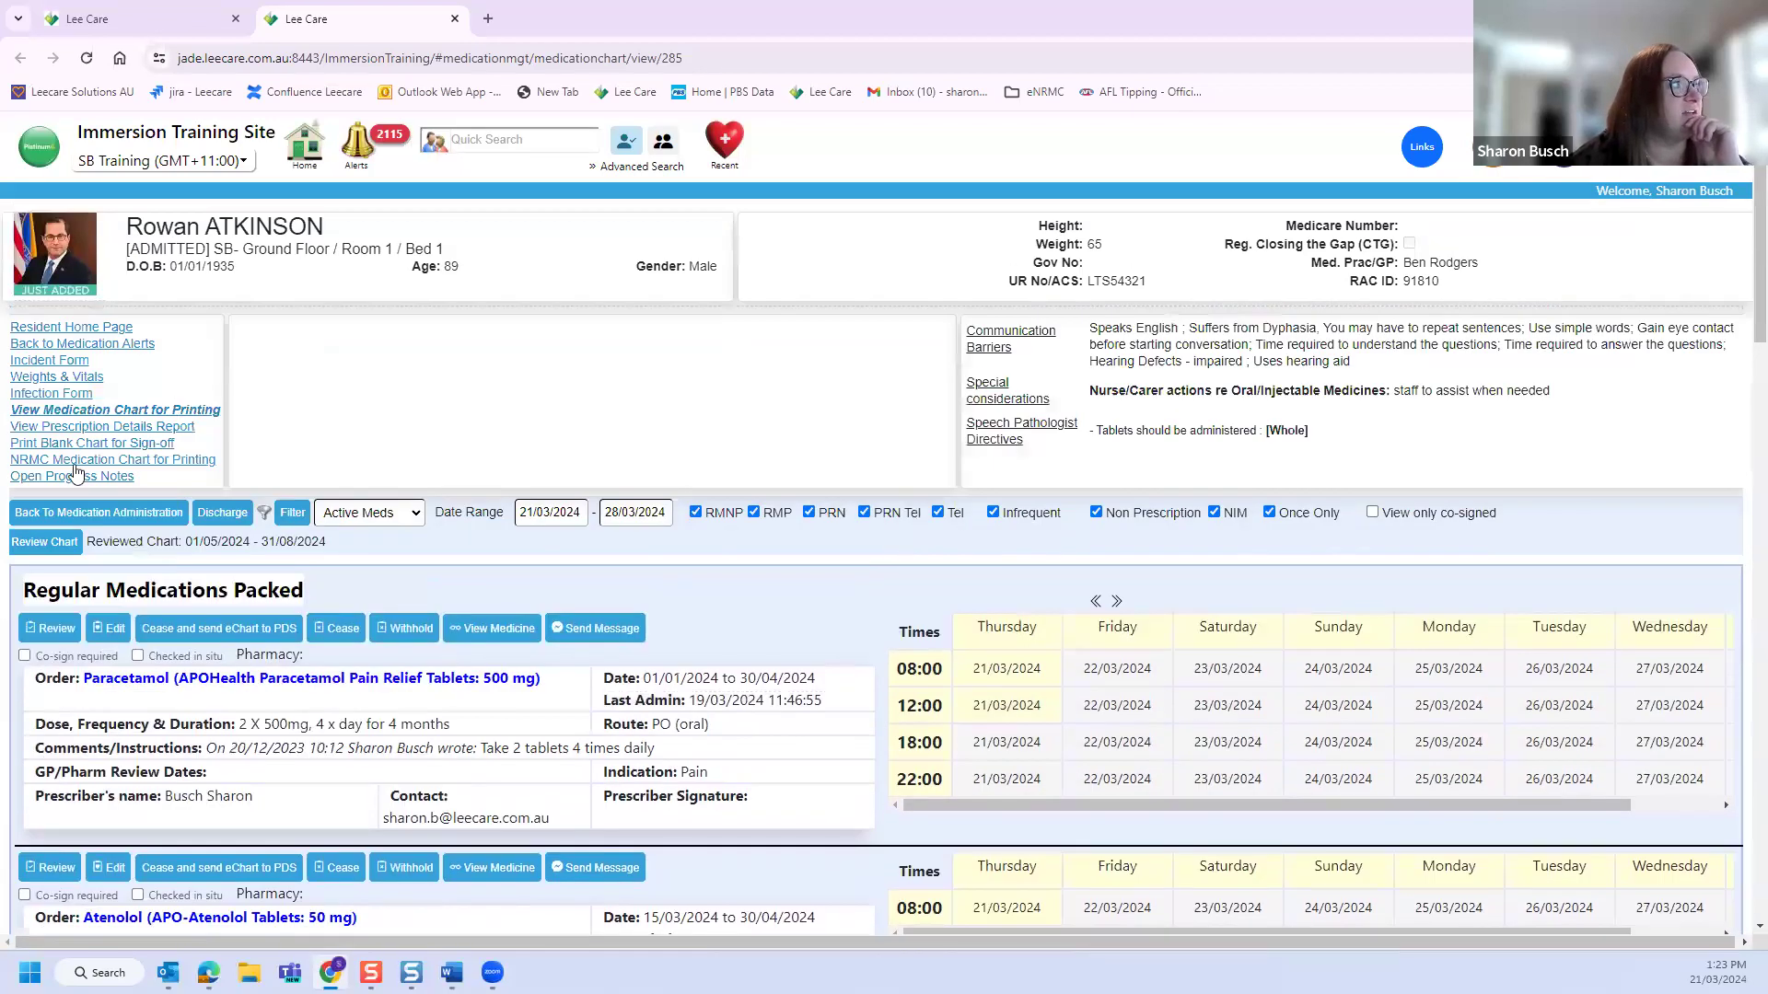
click(100, 412)
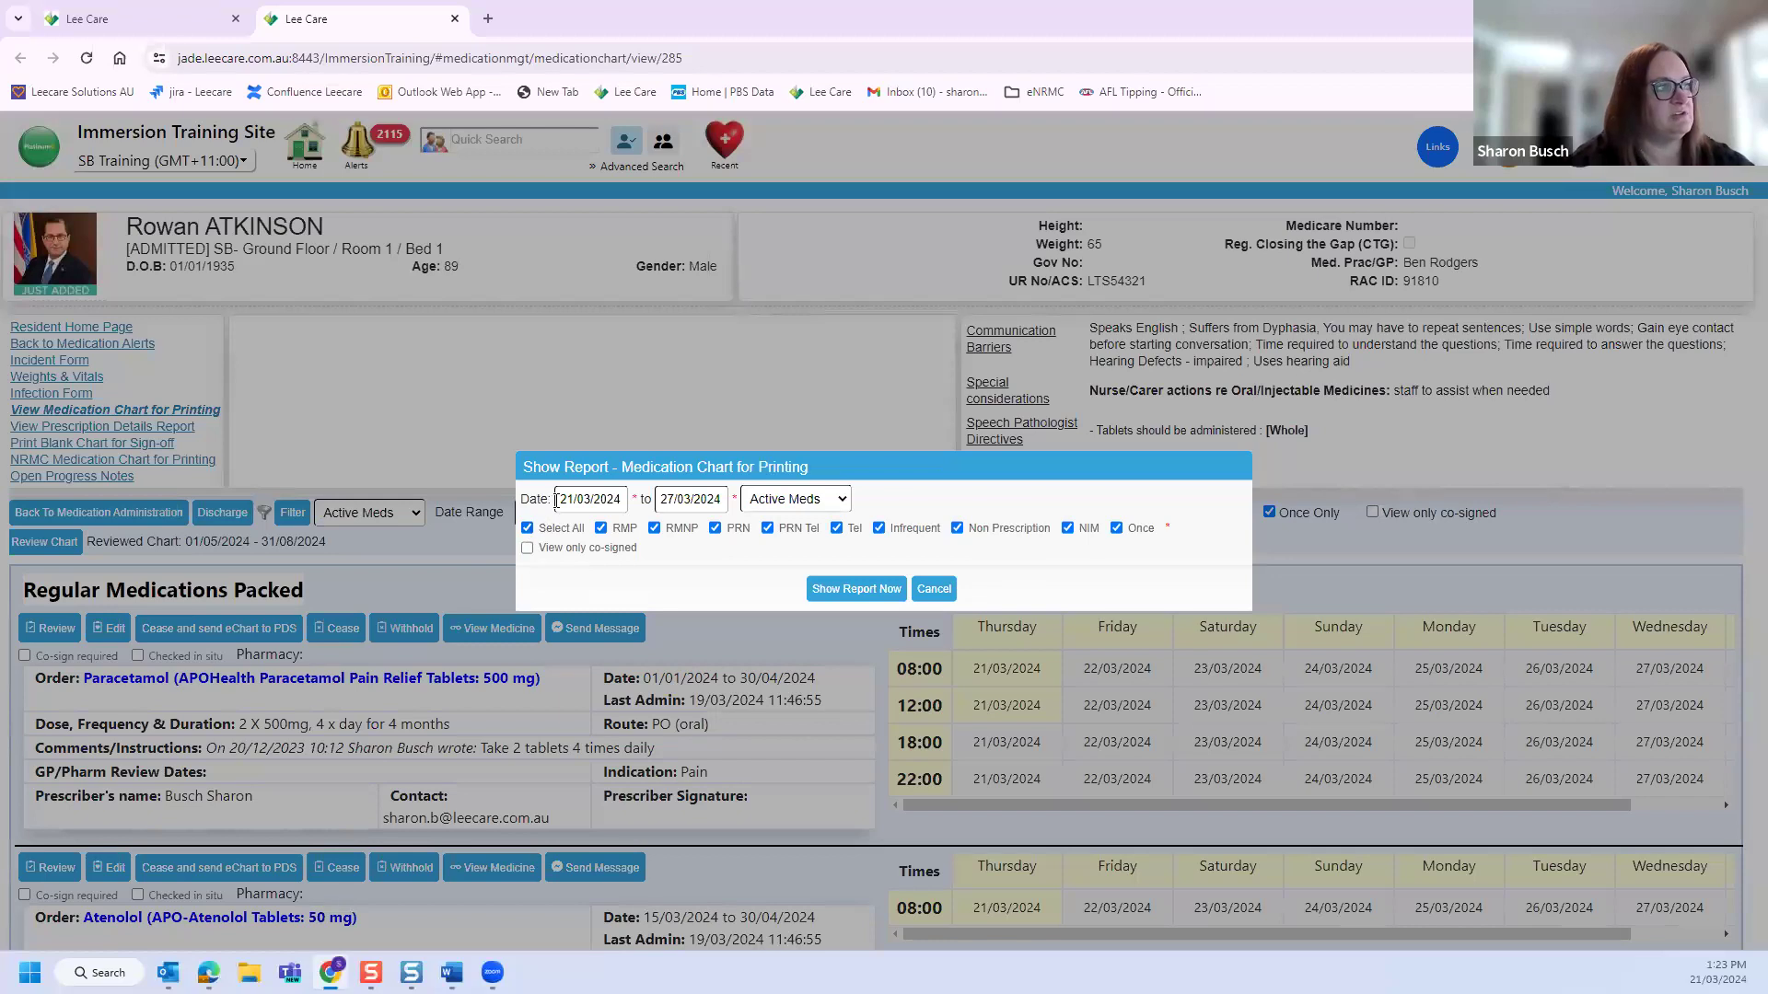
click(852, 594)
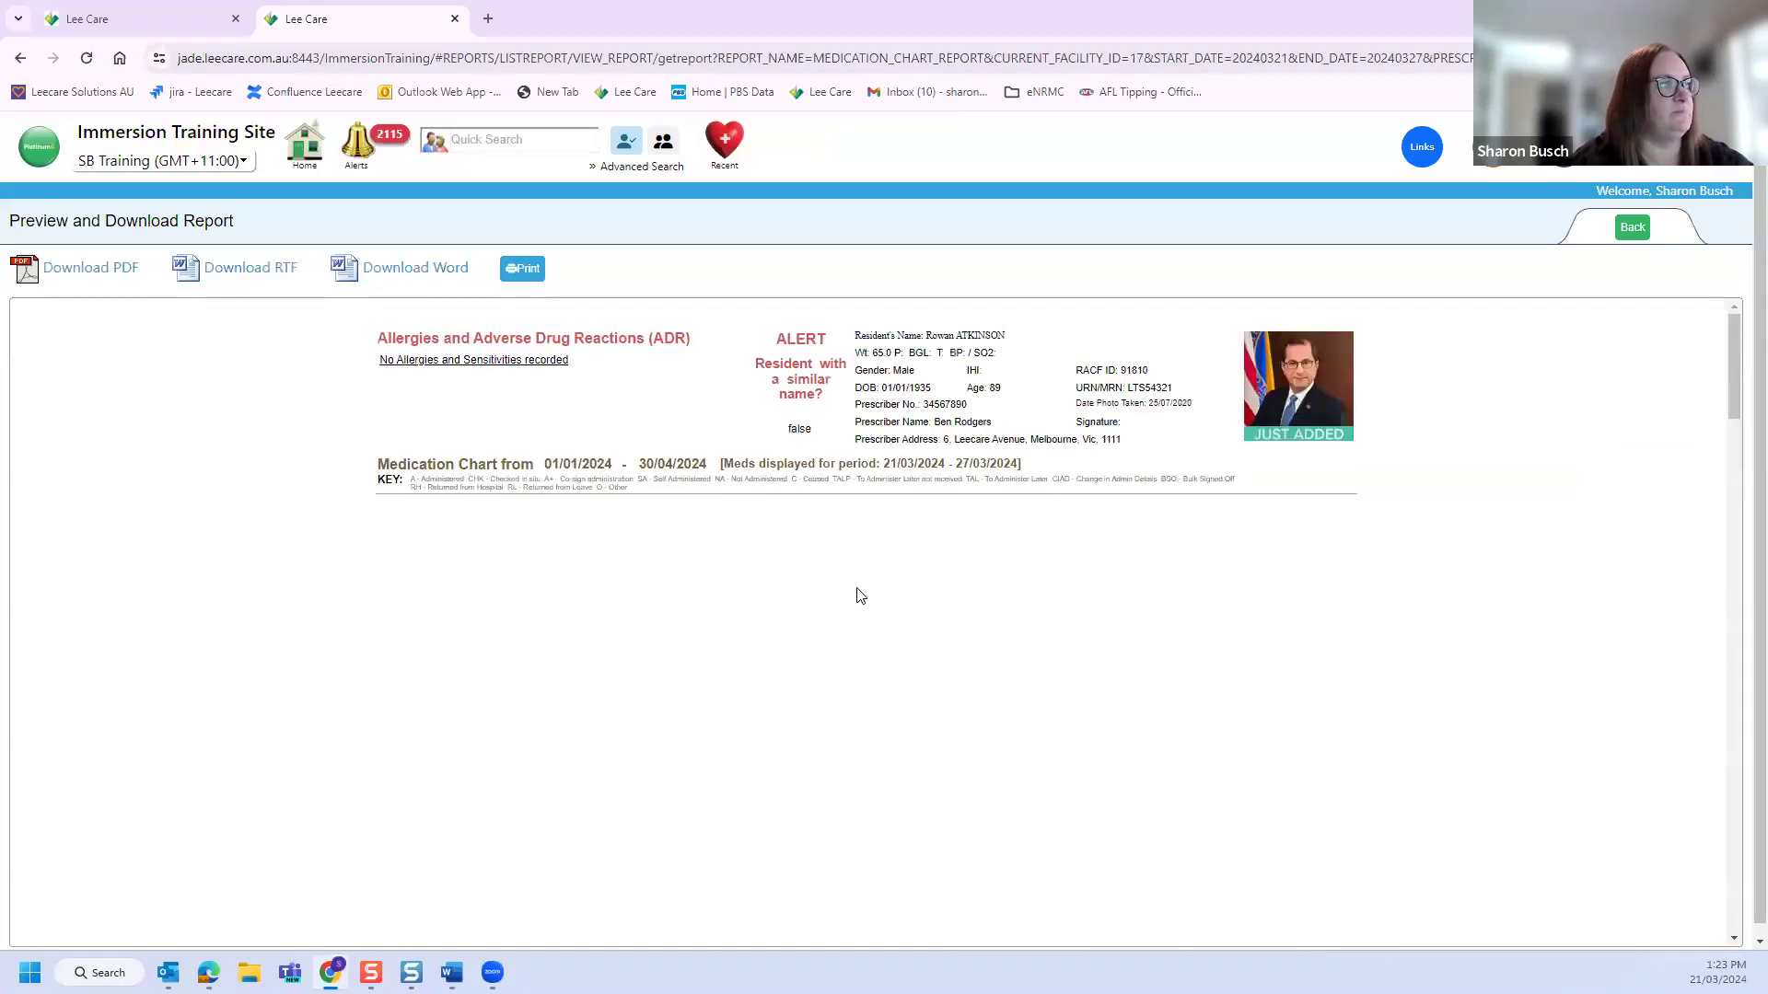
Step: Review the Denosumab and Cyanocobalamin entries in the printable chart, and return to the resident's chart, cancelling the Administer Medications window
scroll(1347, 596, down, 5)
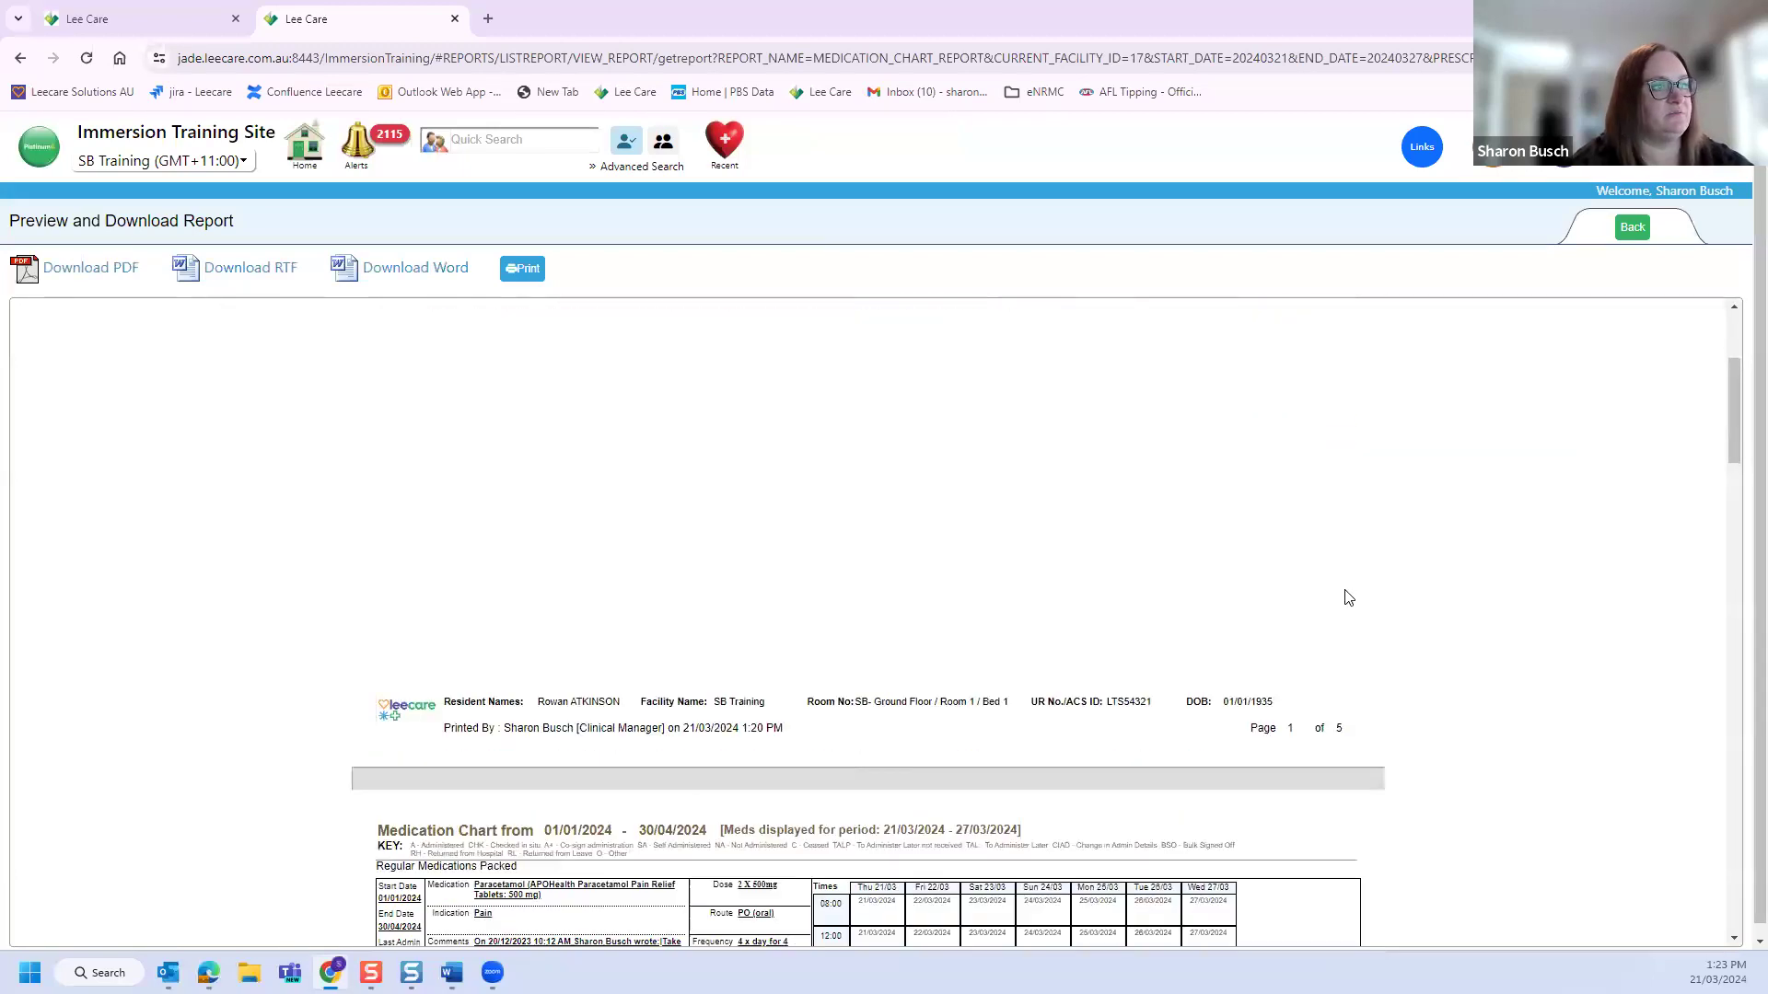
scroll(1131, 682, down, 3)
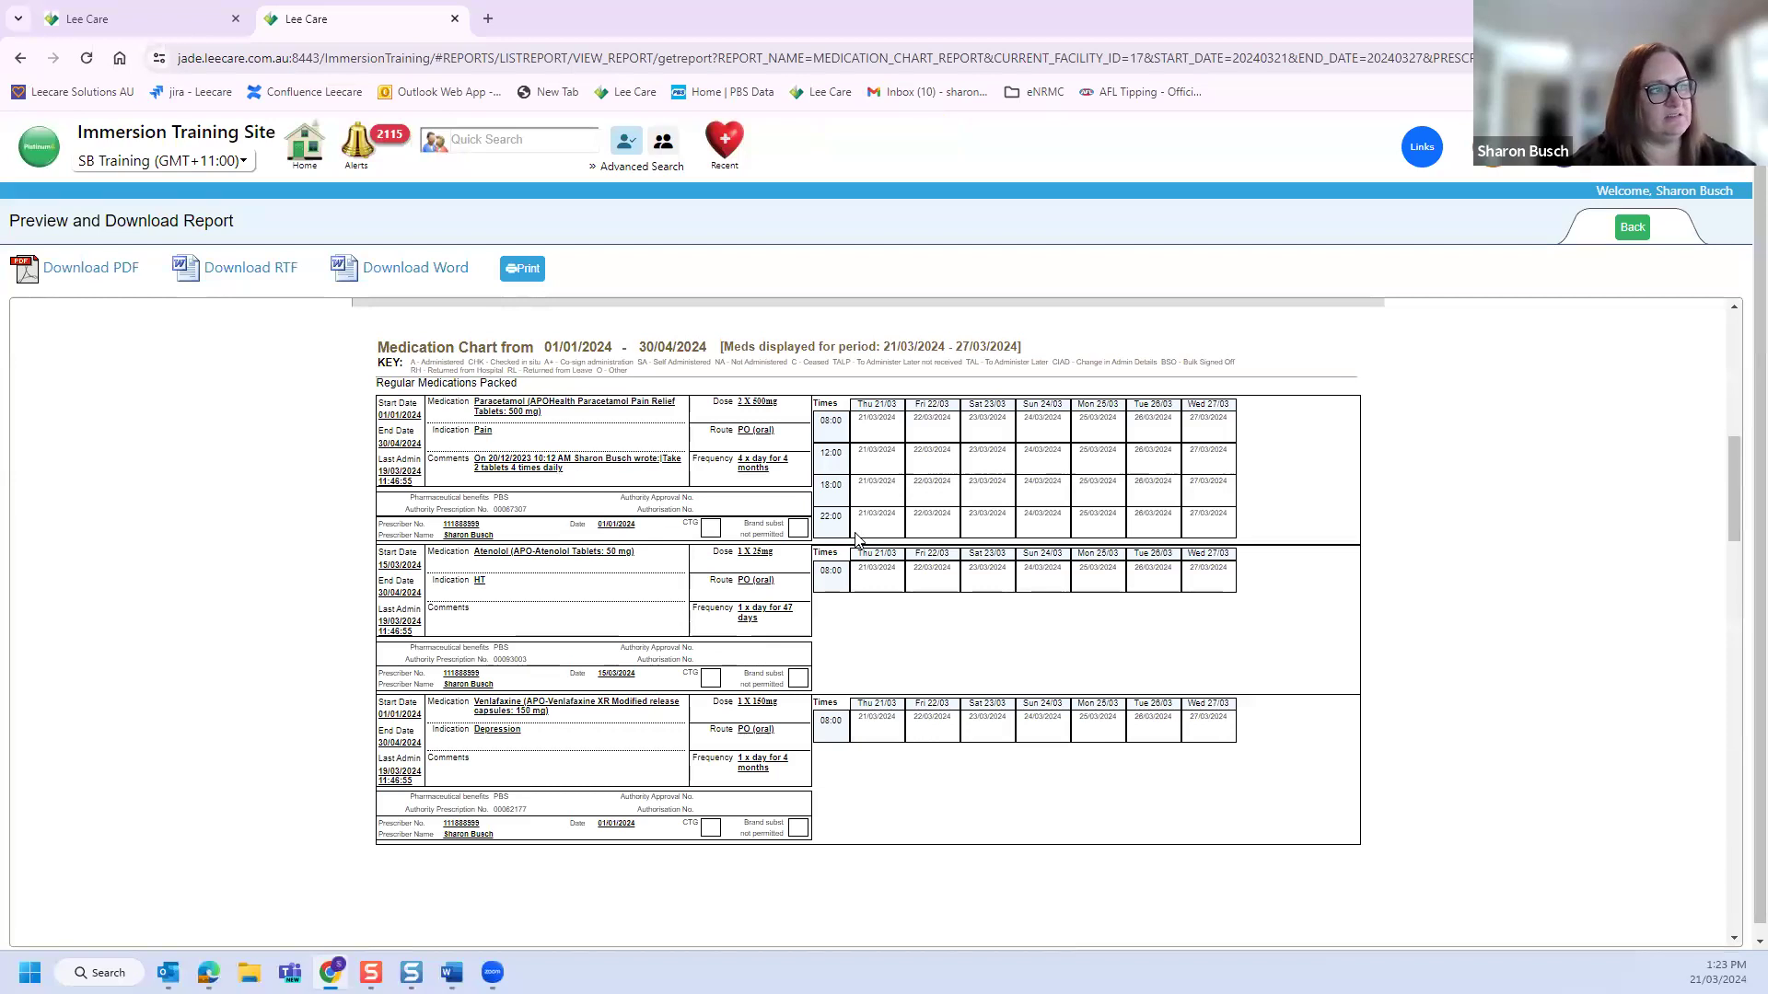
scroll(855, 539, down, 1)
scroll(855, 538, down, 6)
scroll(806, 578, down, 8)
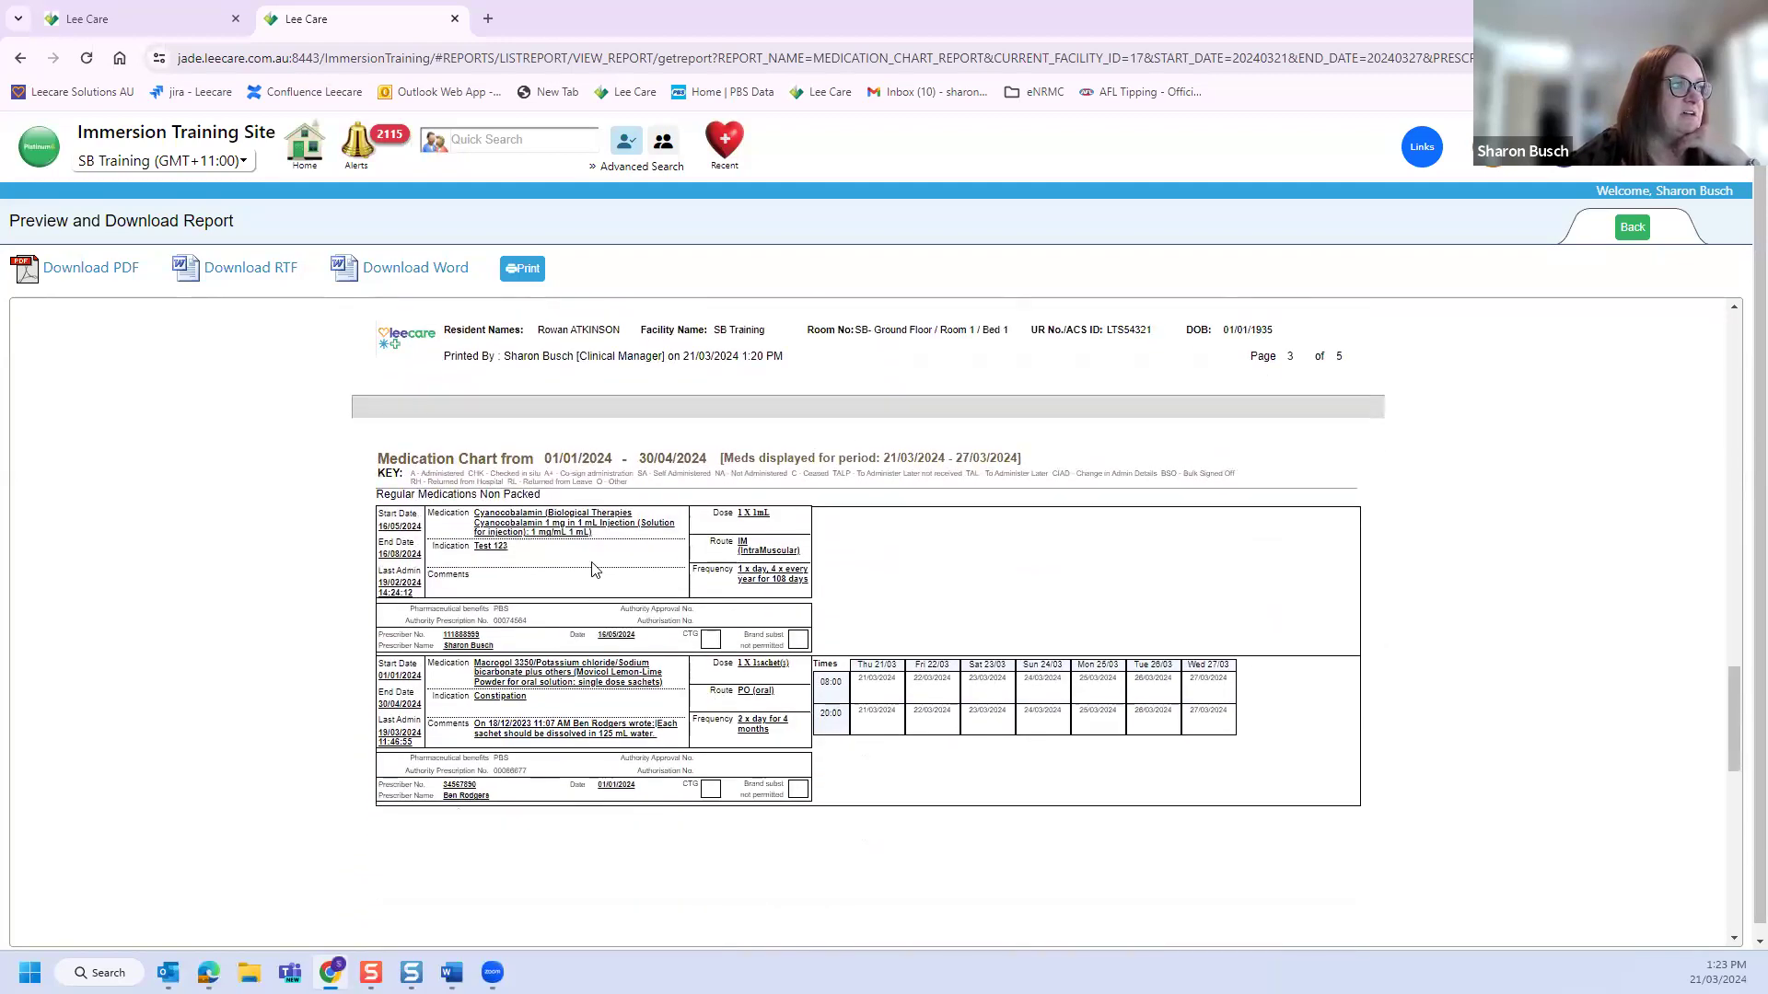
scroll(457, 608, down, 8)
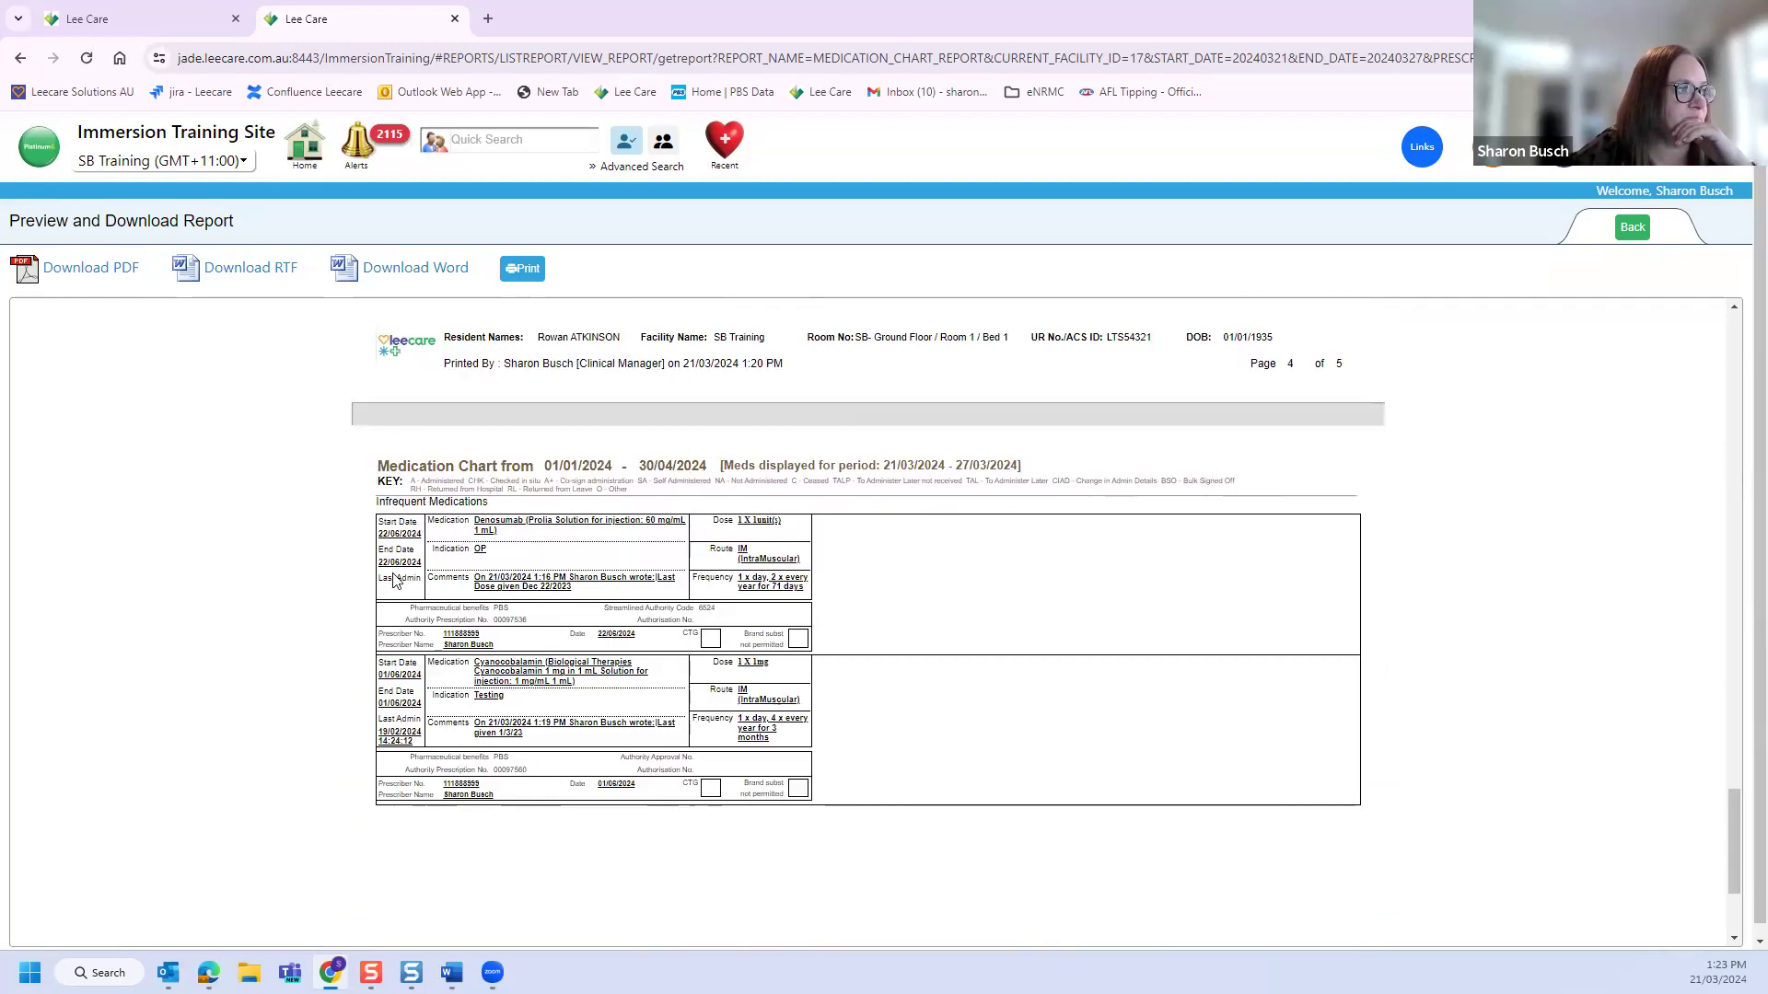
scroll(481, 592, down, 3)
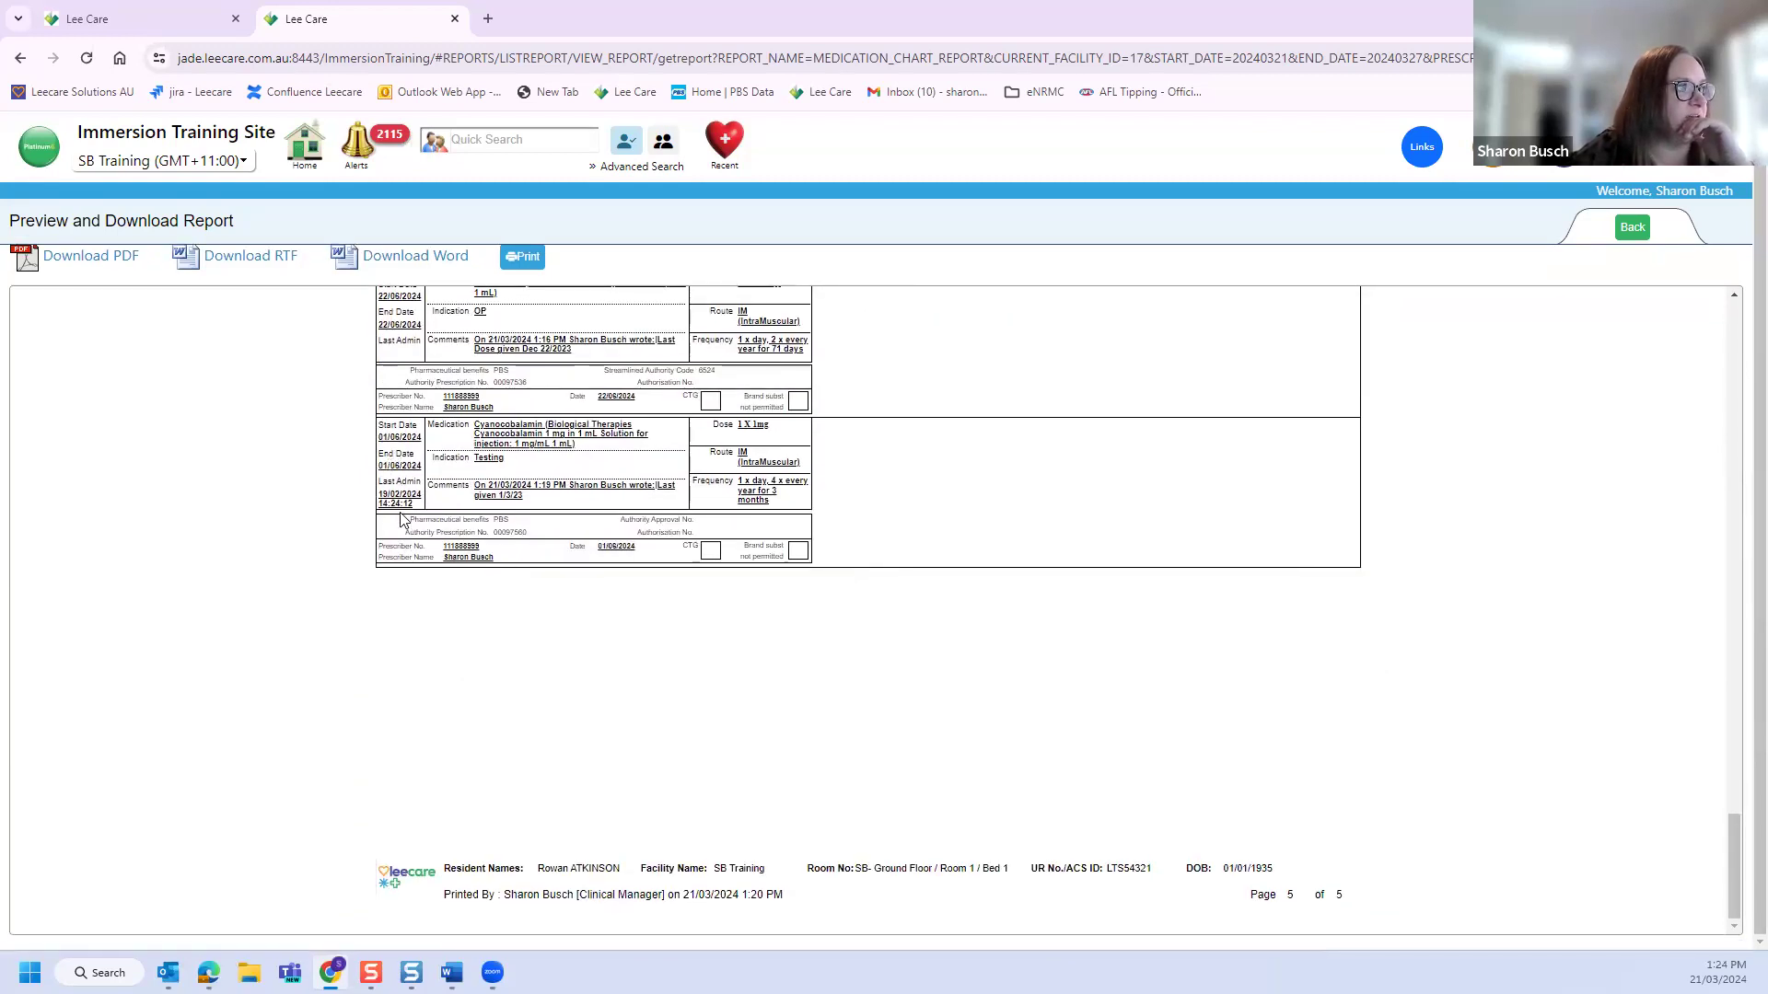
scroll(393, 498, up, 1)
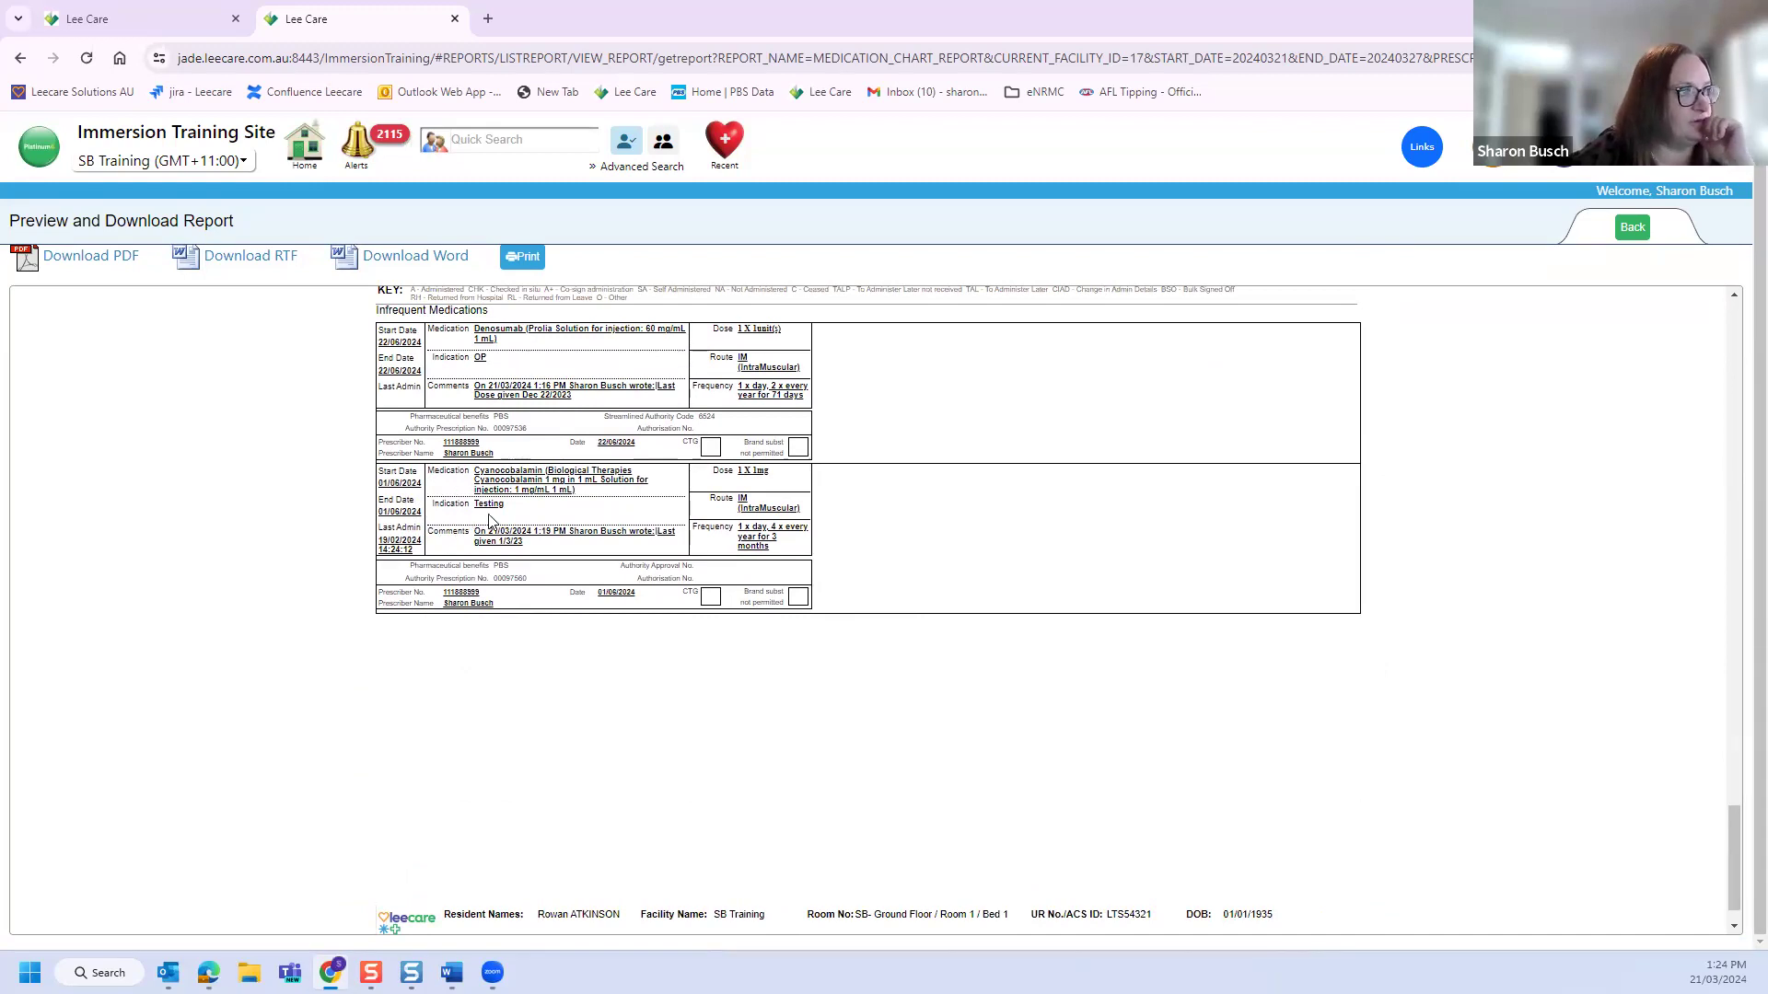
scroll(398, 528, down, 3)
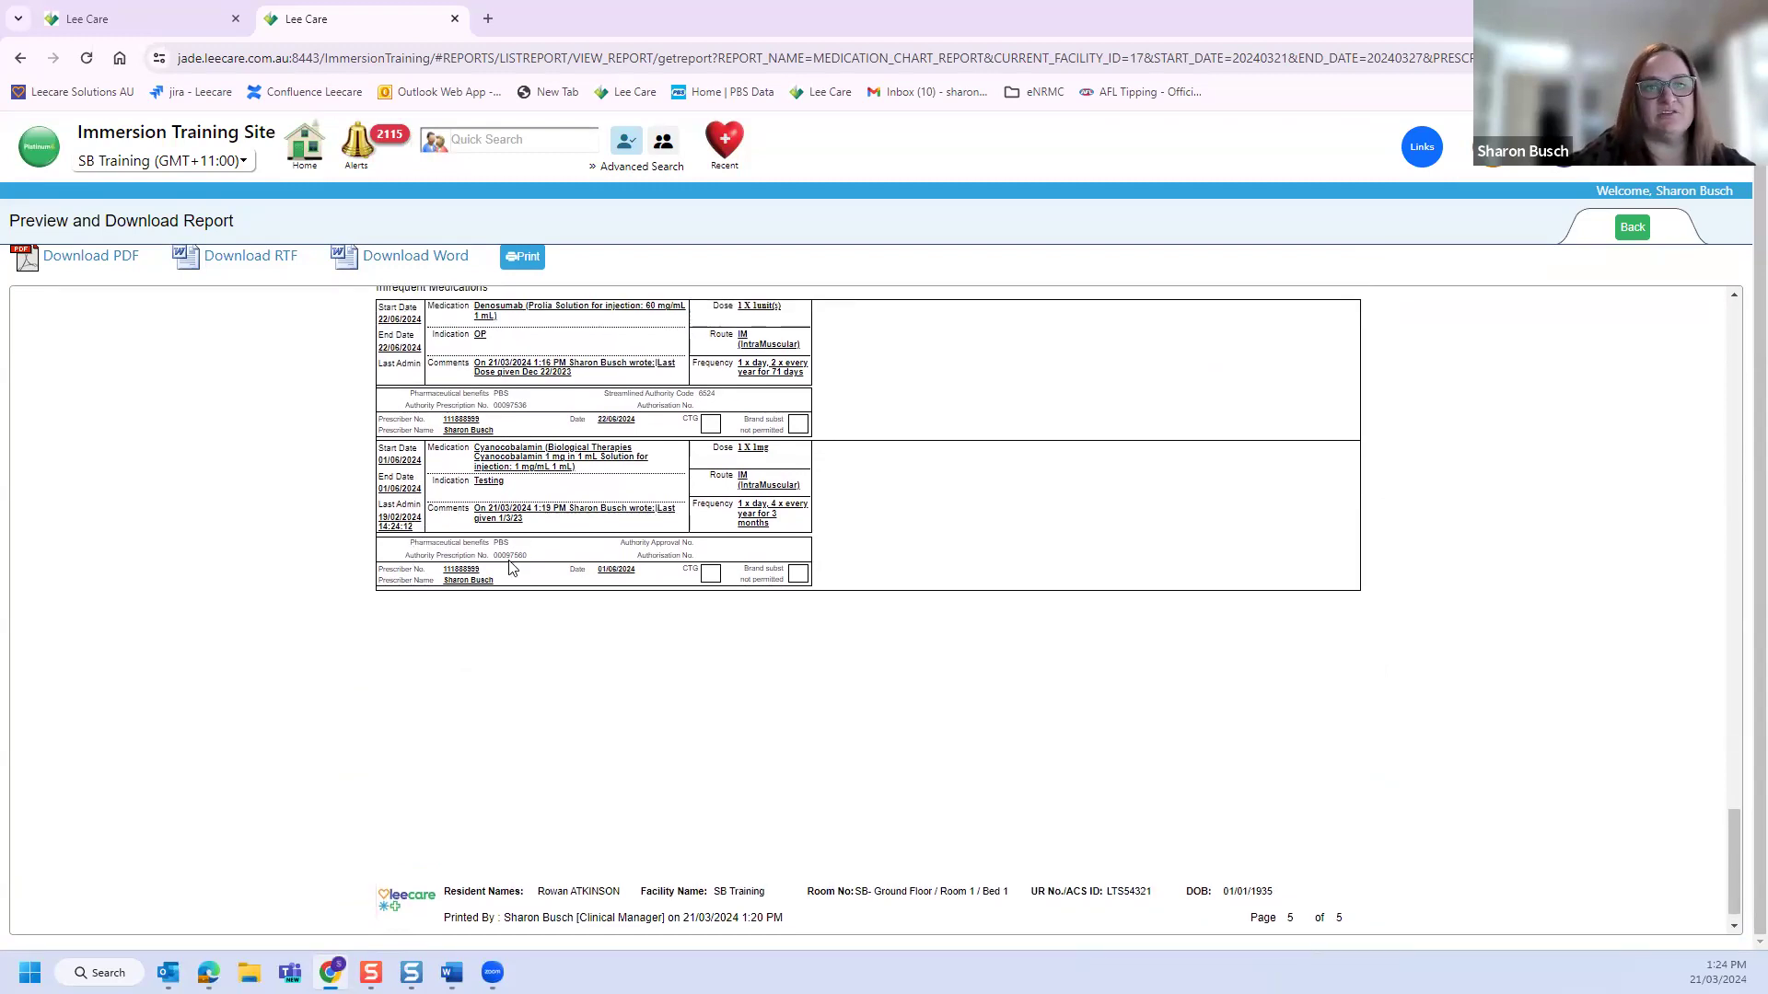
scroll(553, 576, up, 10)
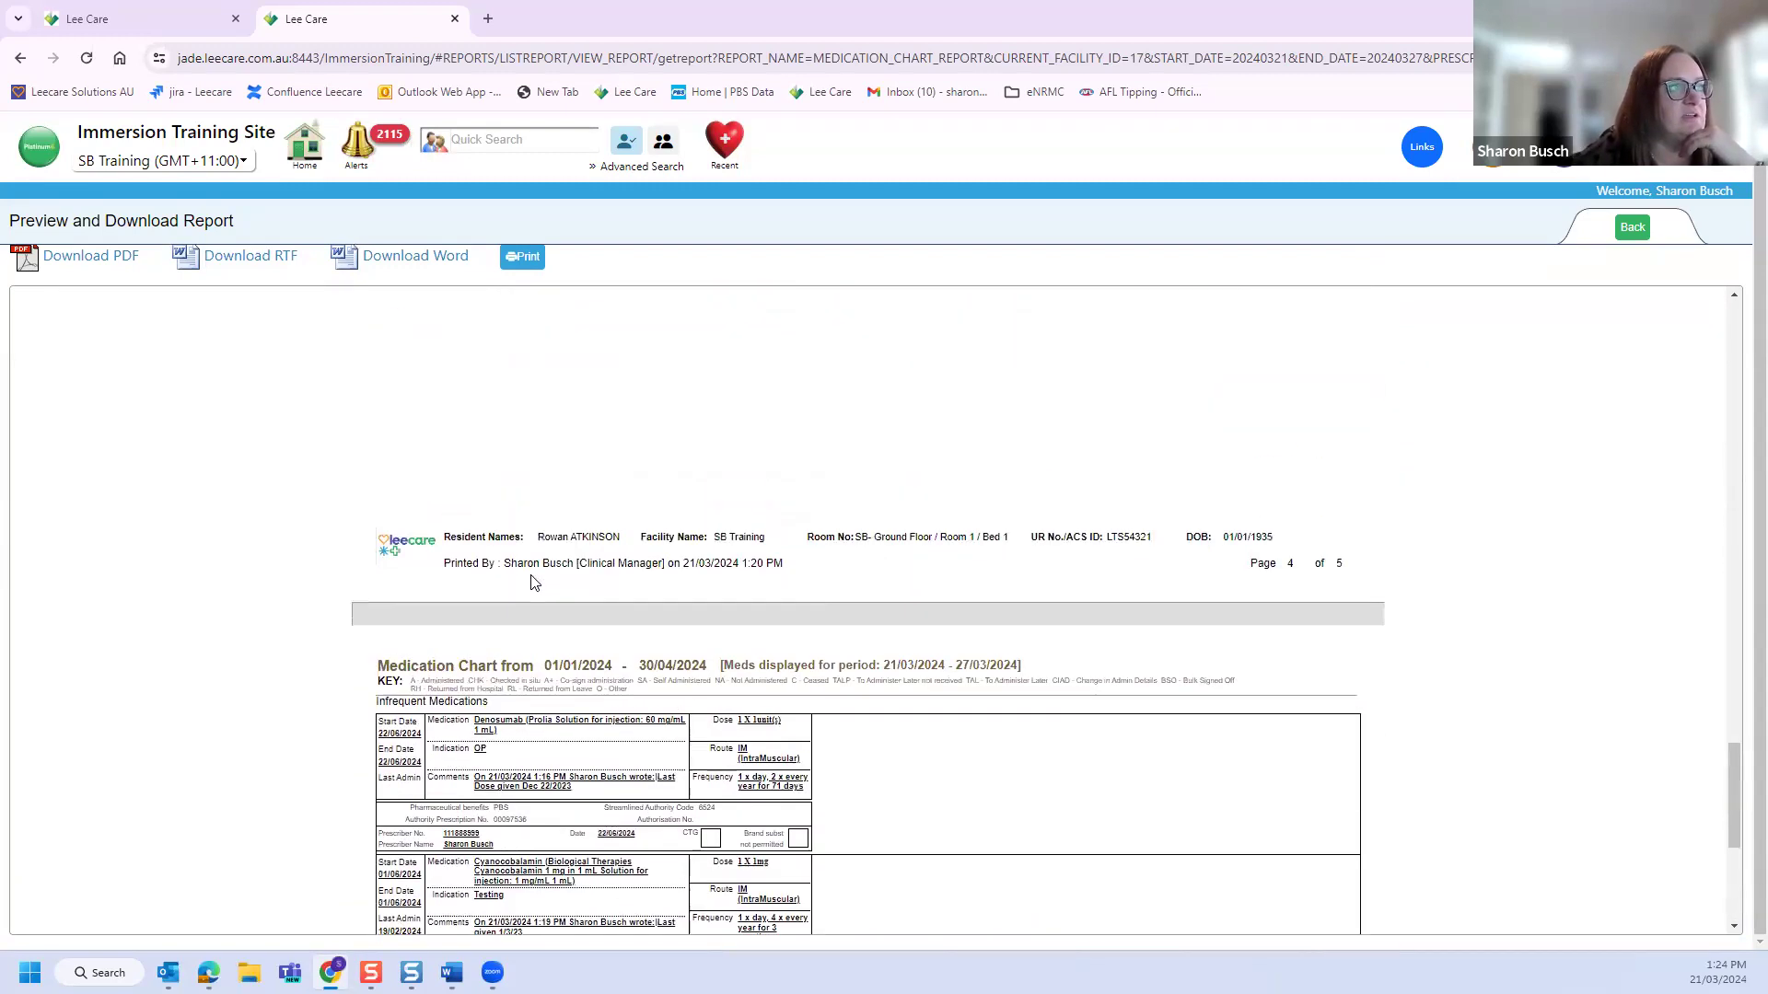
scroll(530, 582, up, 3)
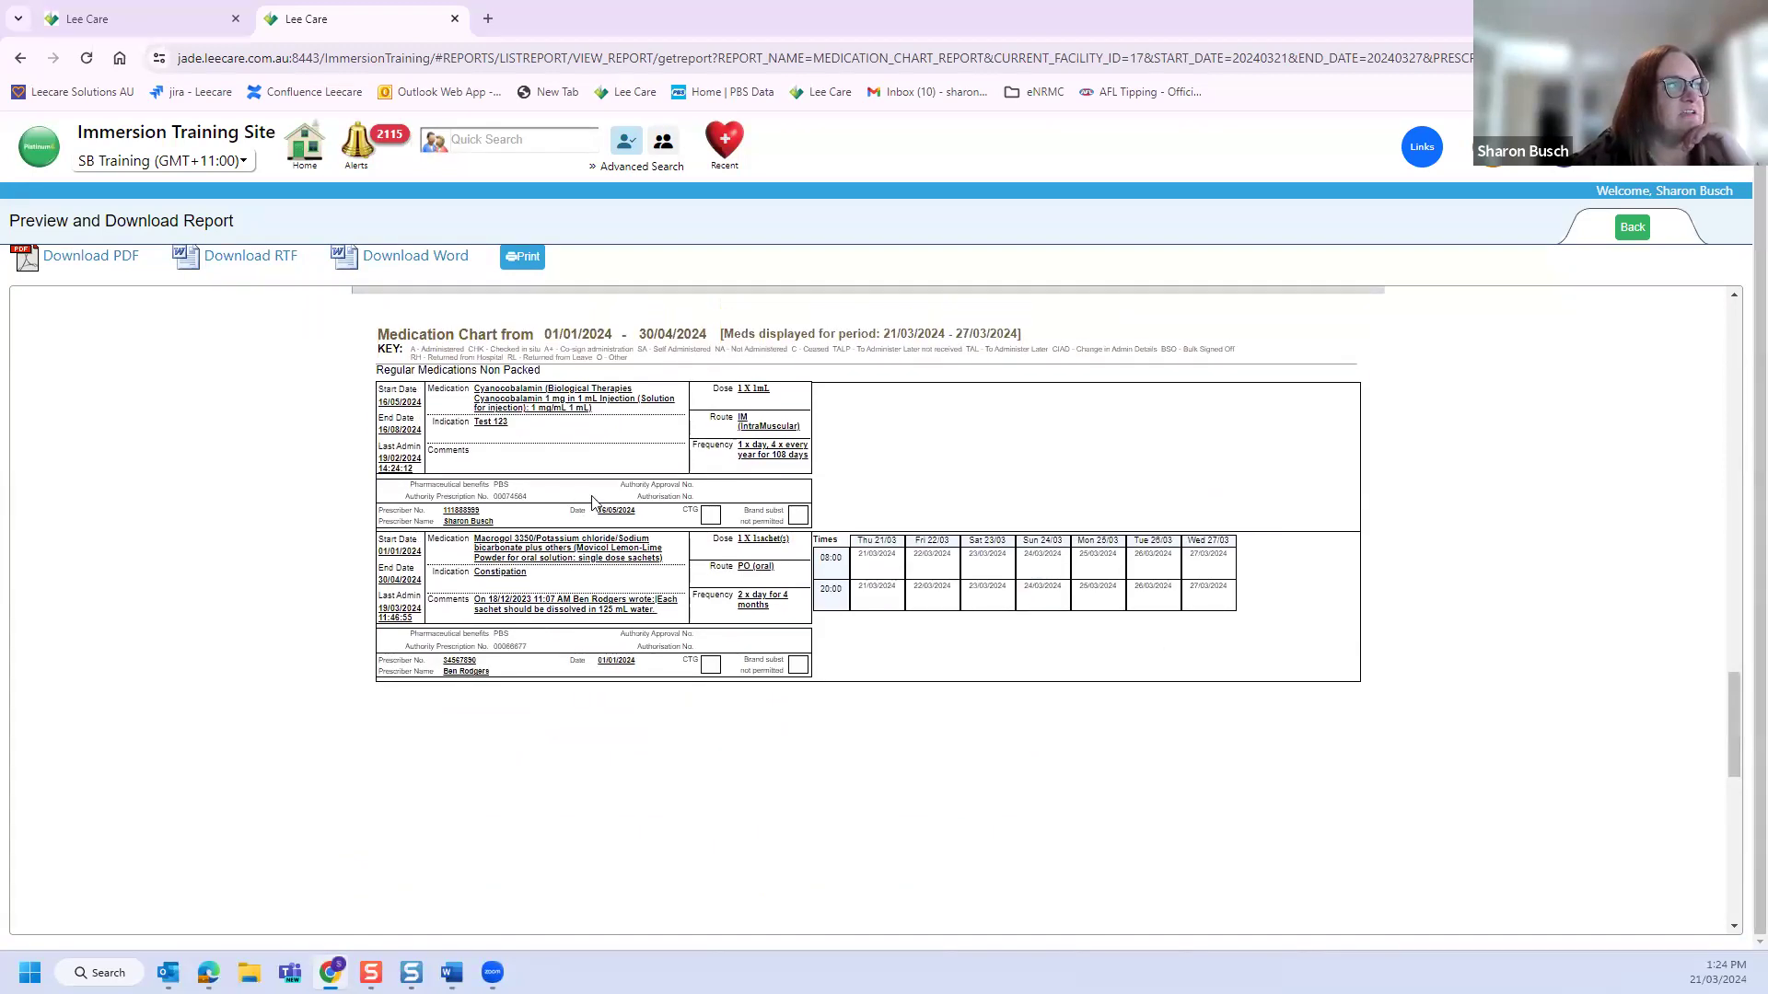
scroll(532, 502, up, 1)
scroll(532, 502, down, 7)
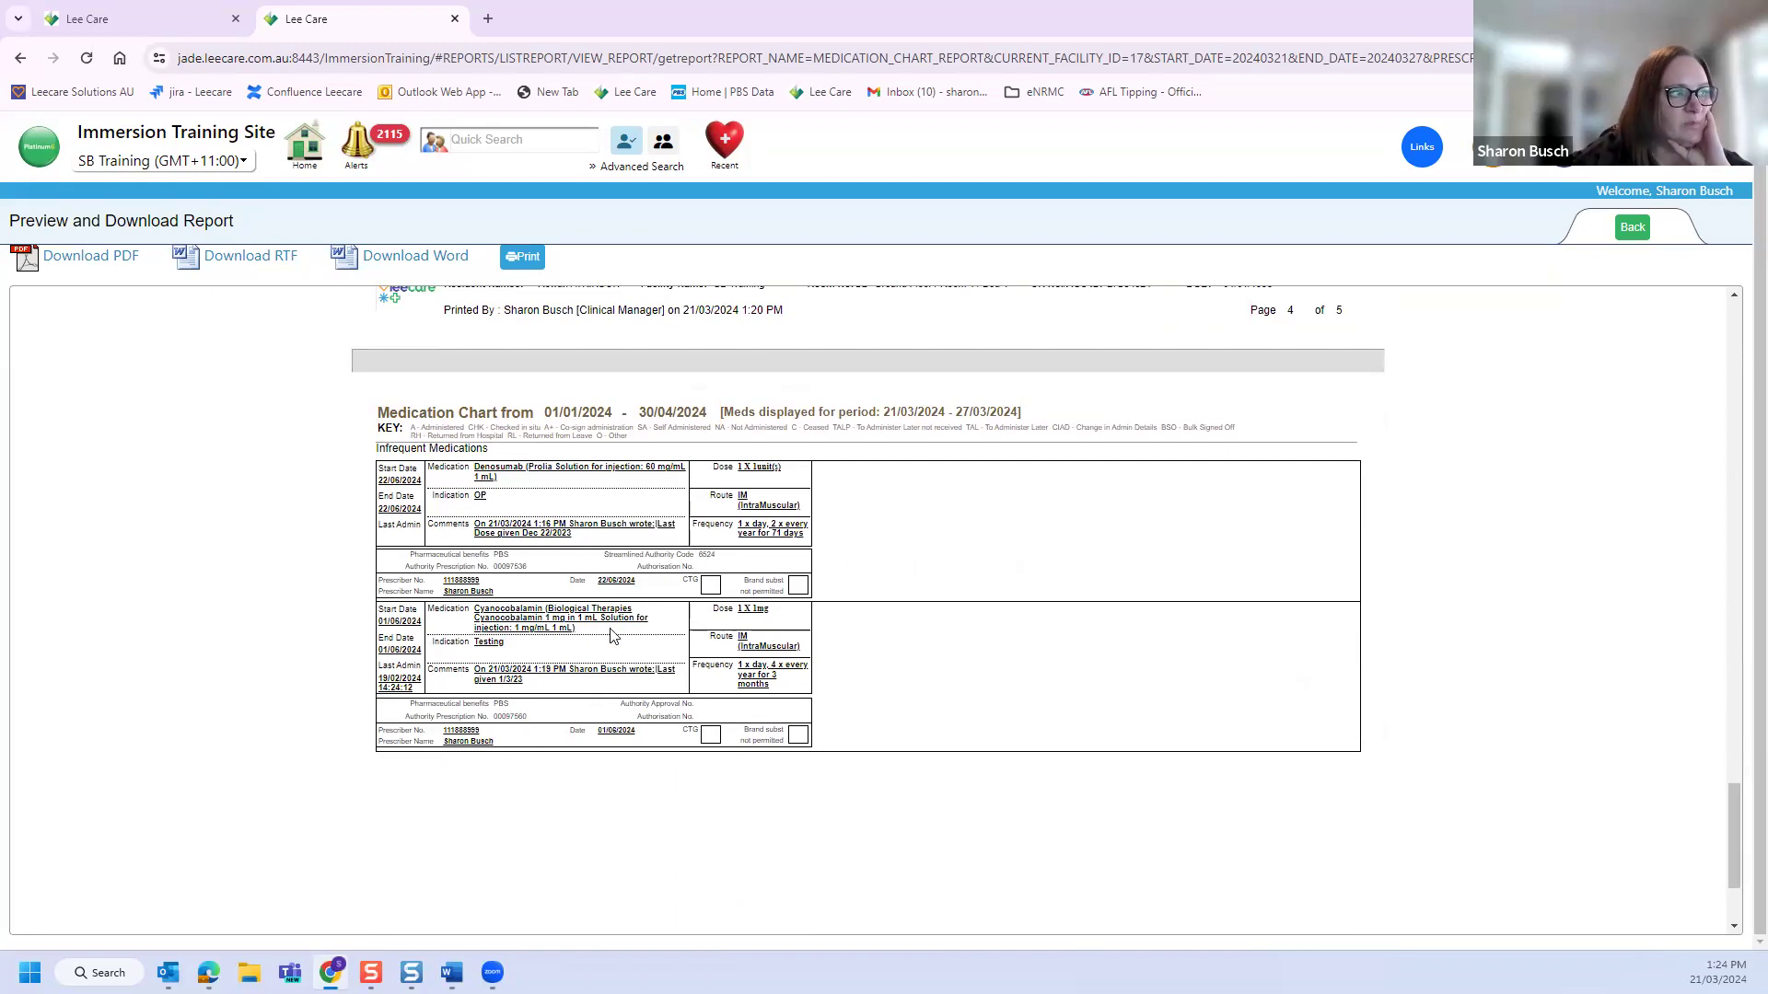
scroll(611, 637, up, 1)
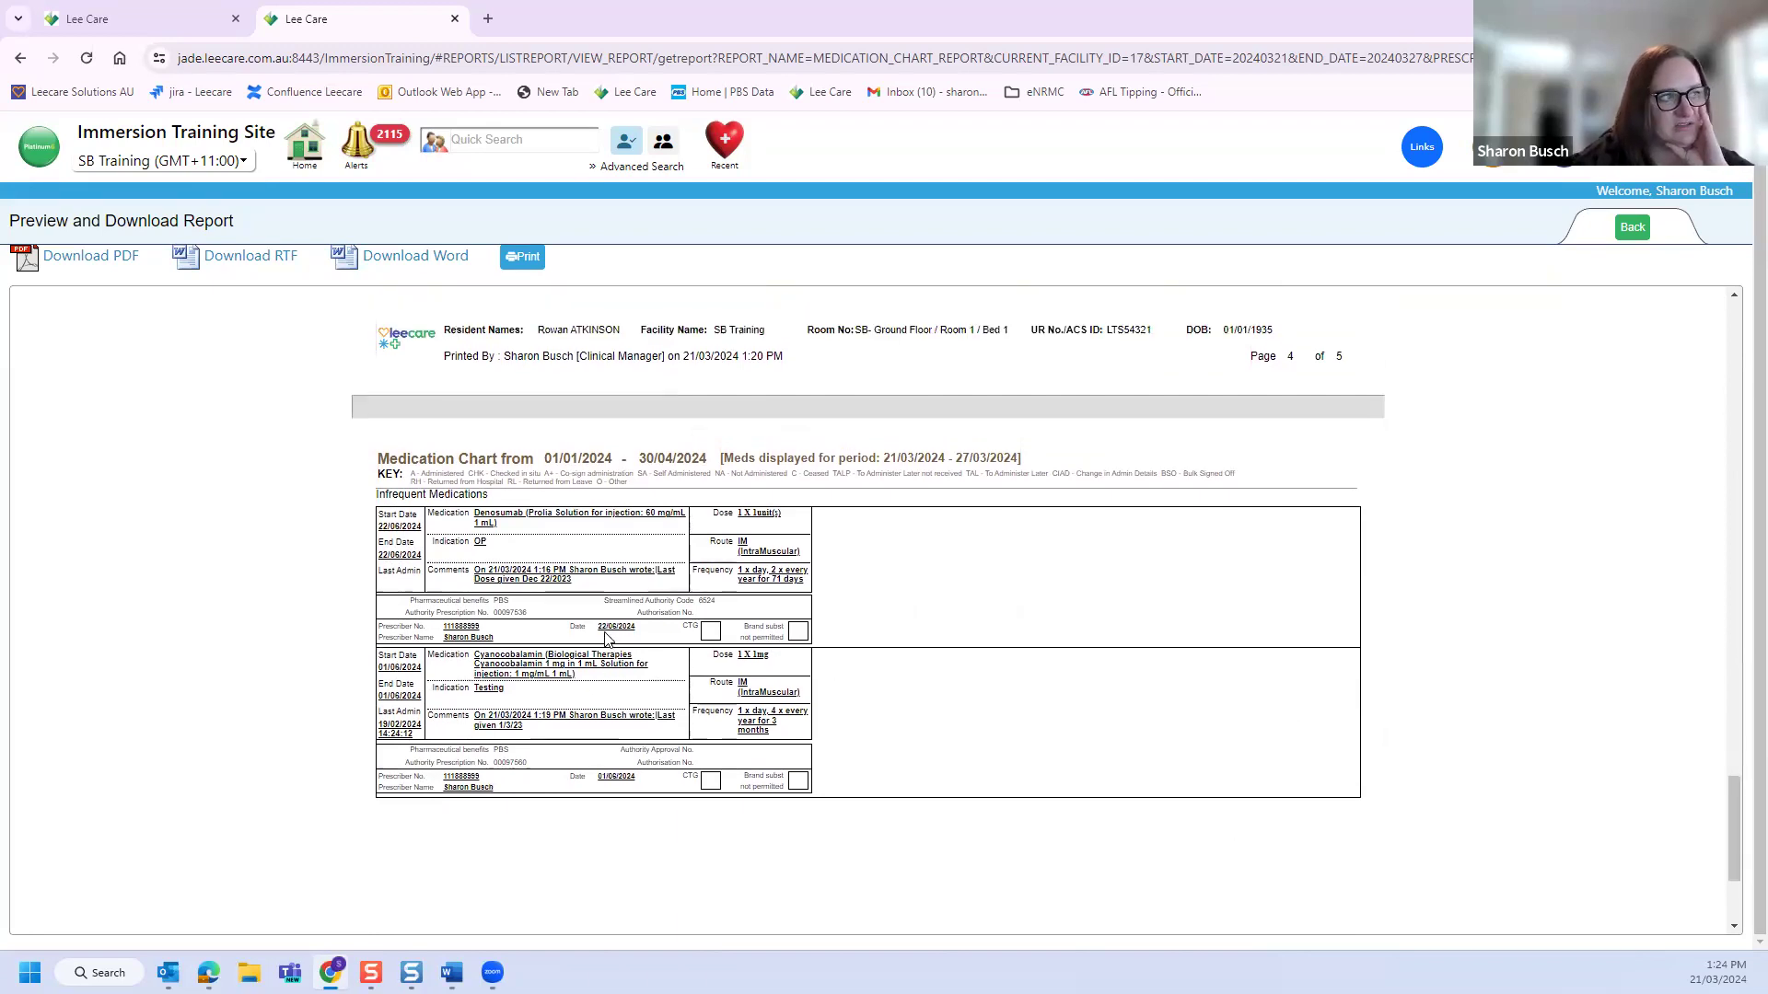
scroll(700, 616, up, 15)
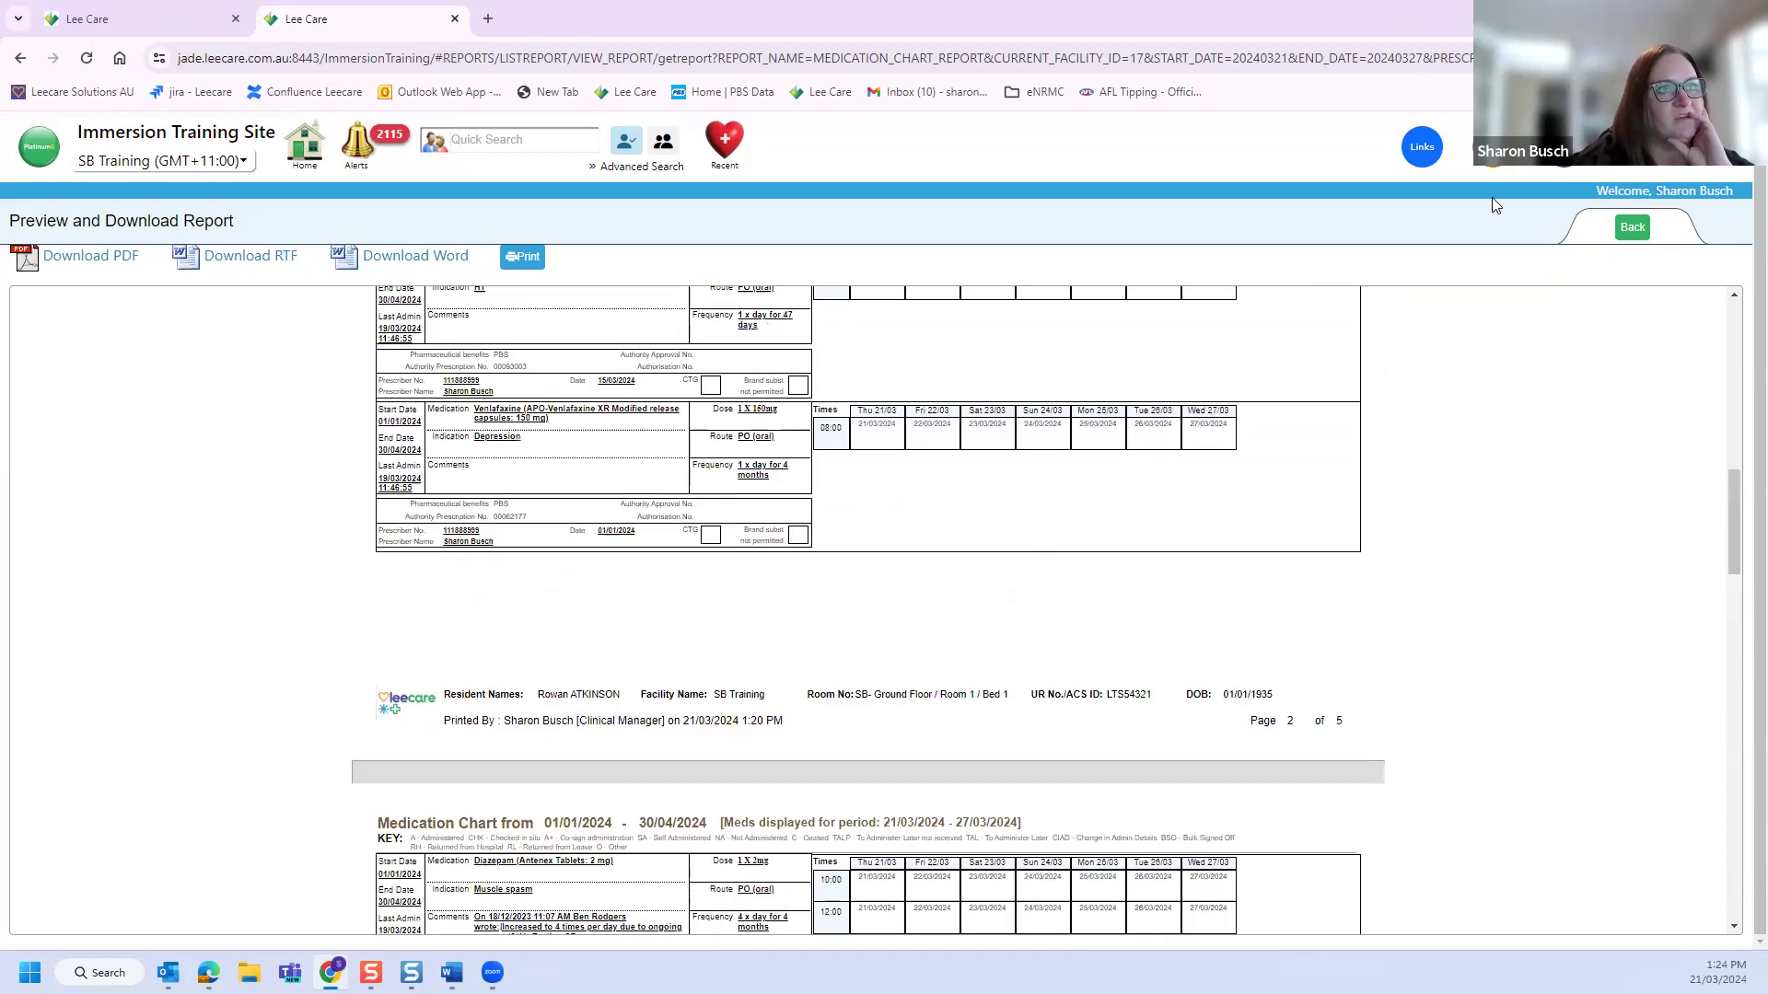
click(1632, 230)
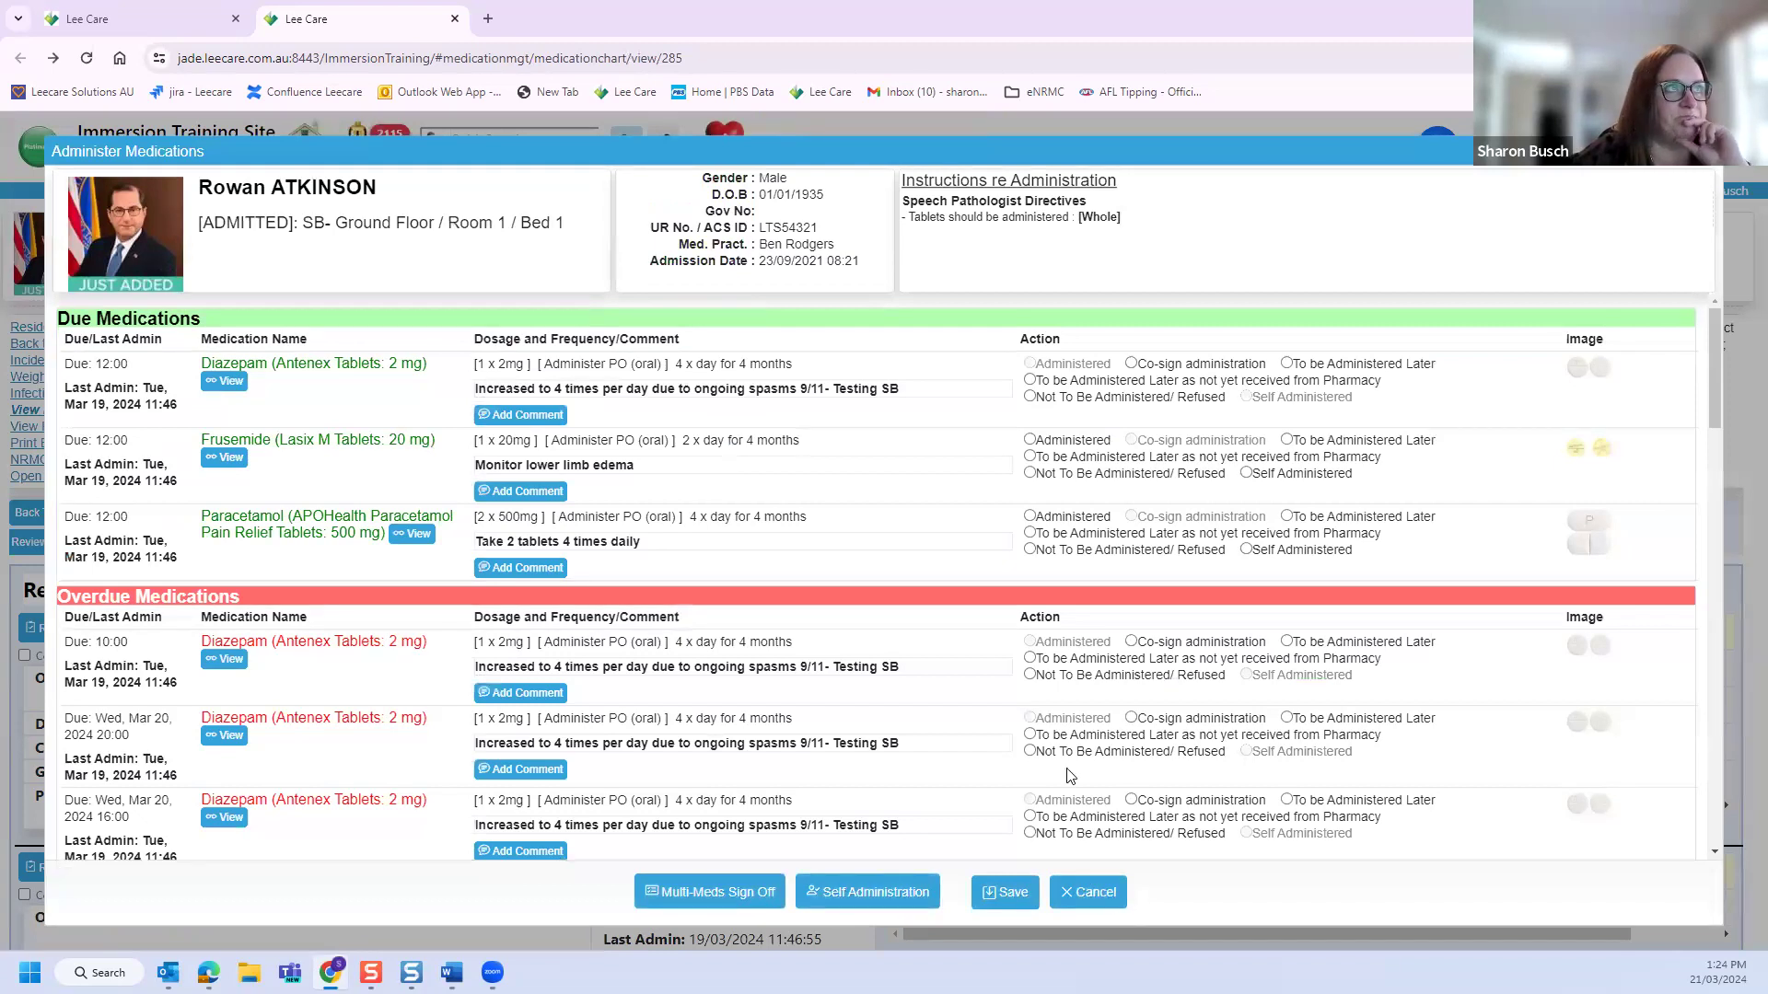
click(1087, 892)
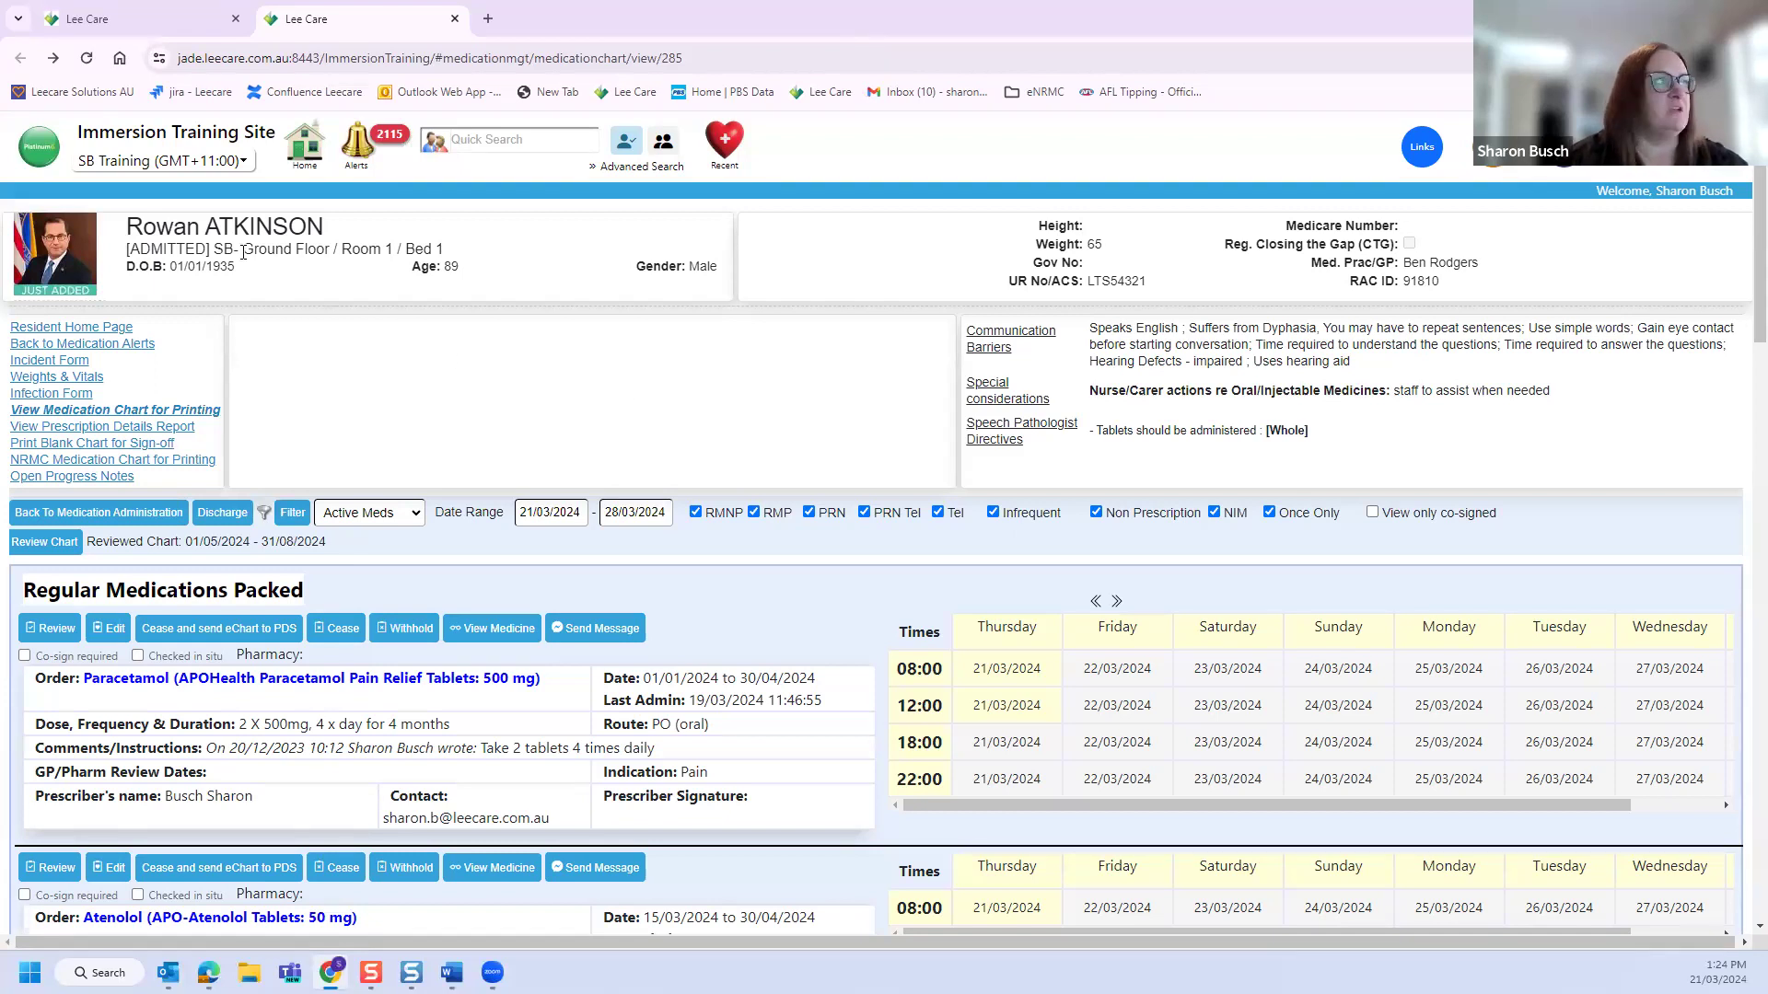
Step: Open the medications manager in the administration tools and search the active medicines for digoxin
click(302, 152)
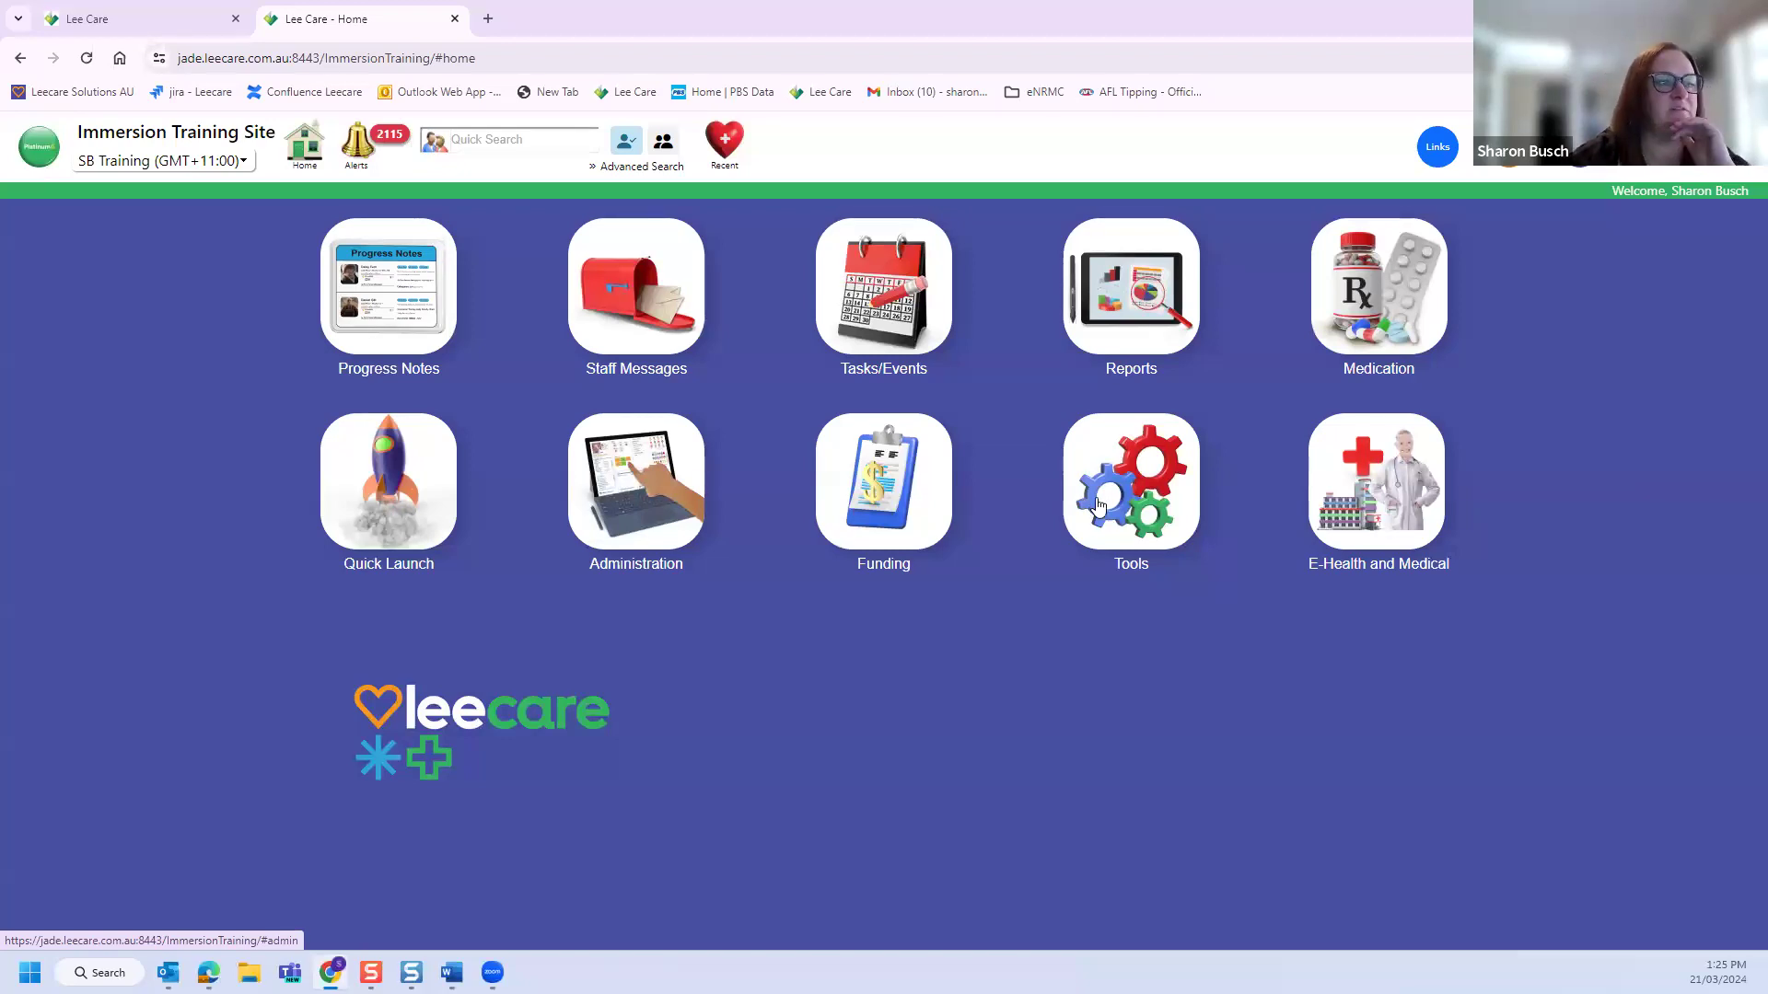
click(1138, 497)
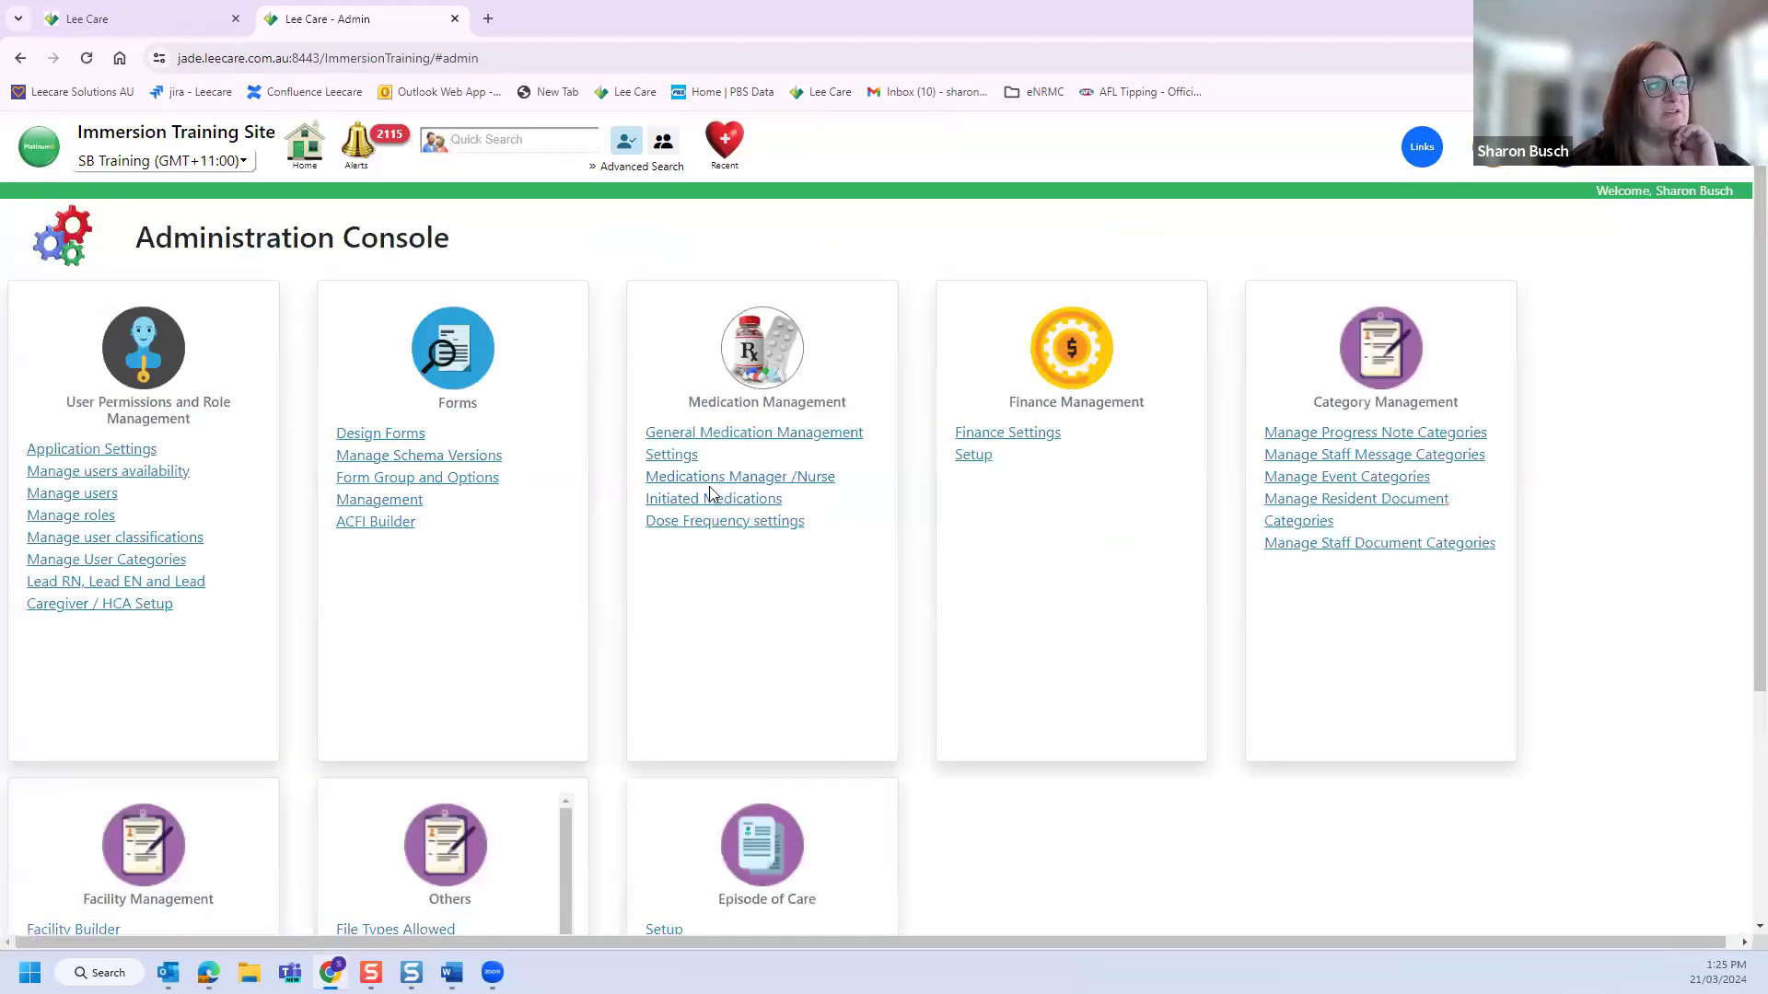
click(751, 487)
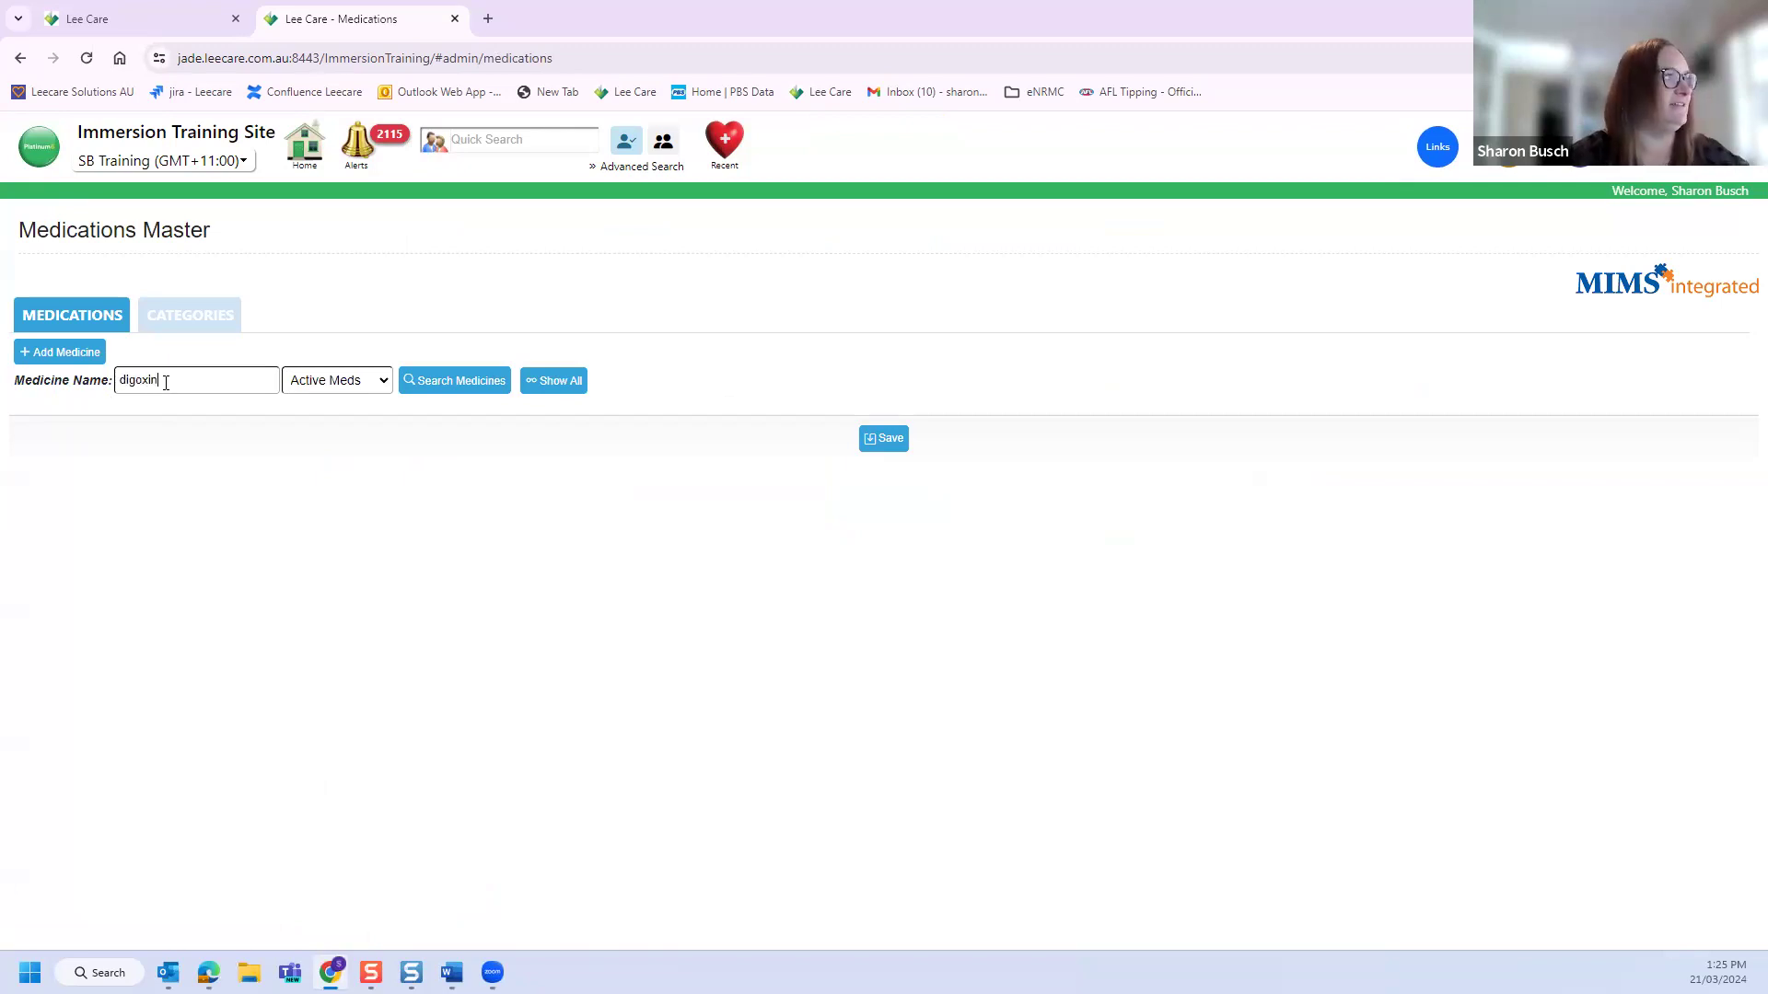
click(445, 386)
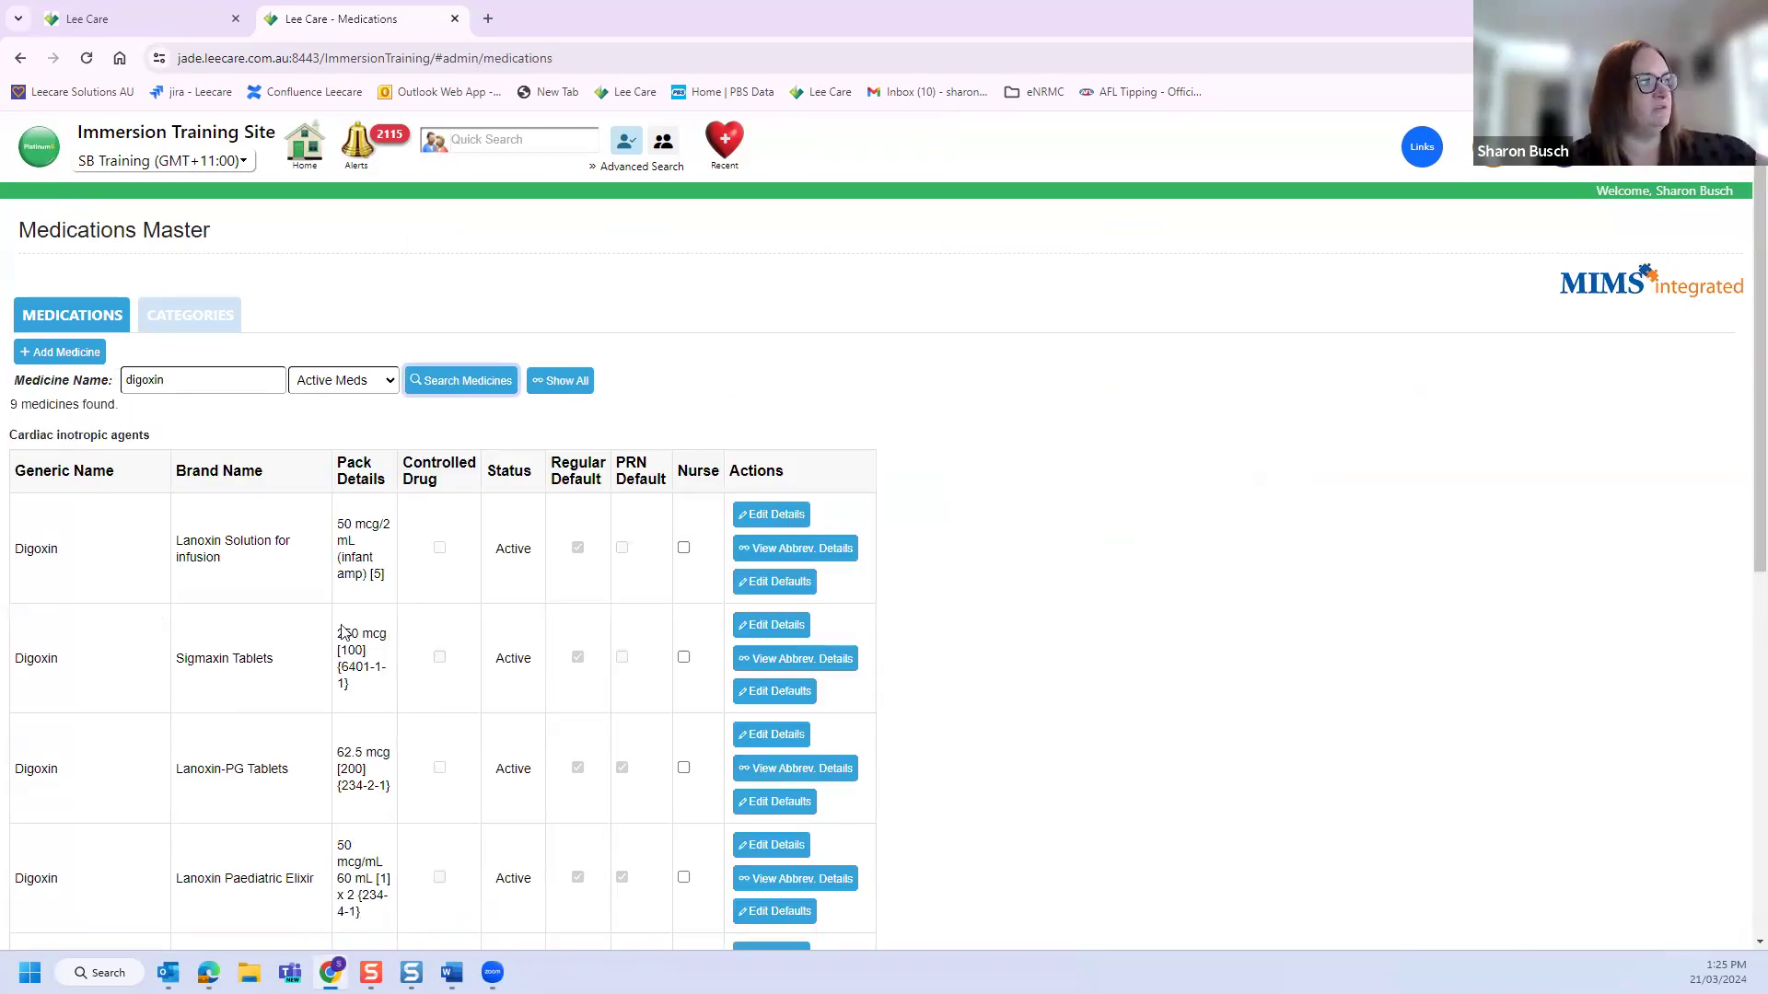
Step: Find Lanoxin Tablets 250 mcg among the digoxin medicines and open its defaults for editing
scroll(560, 584, down, 1)
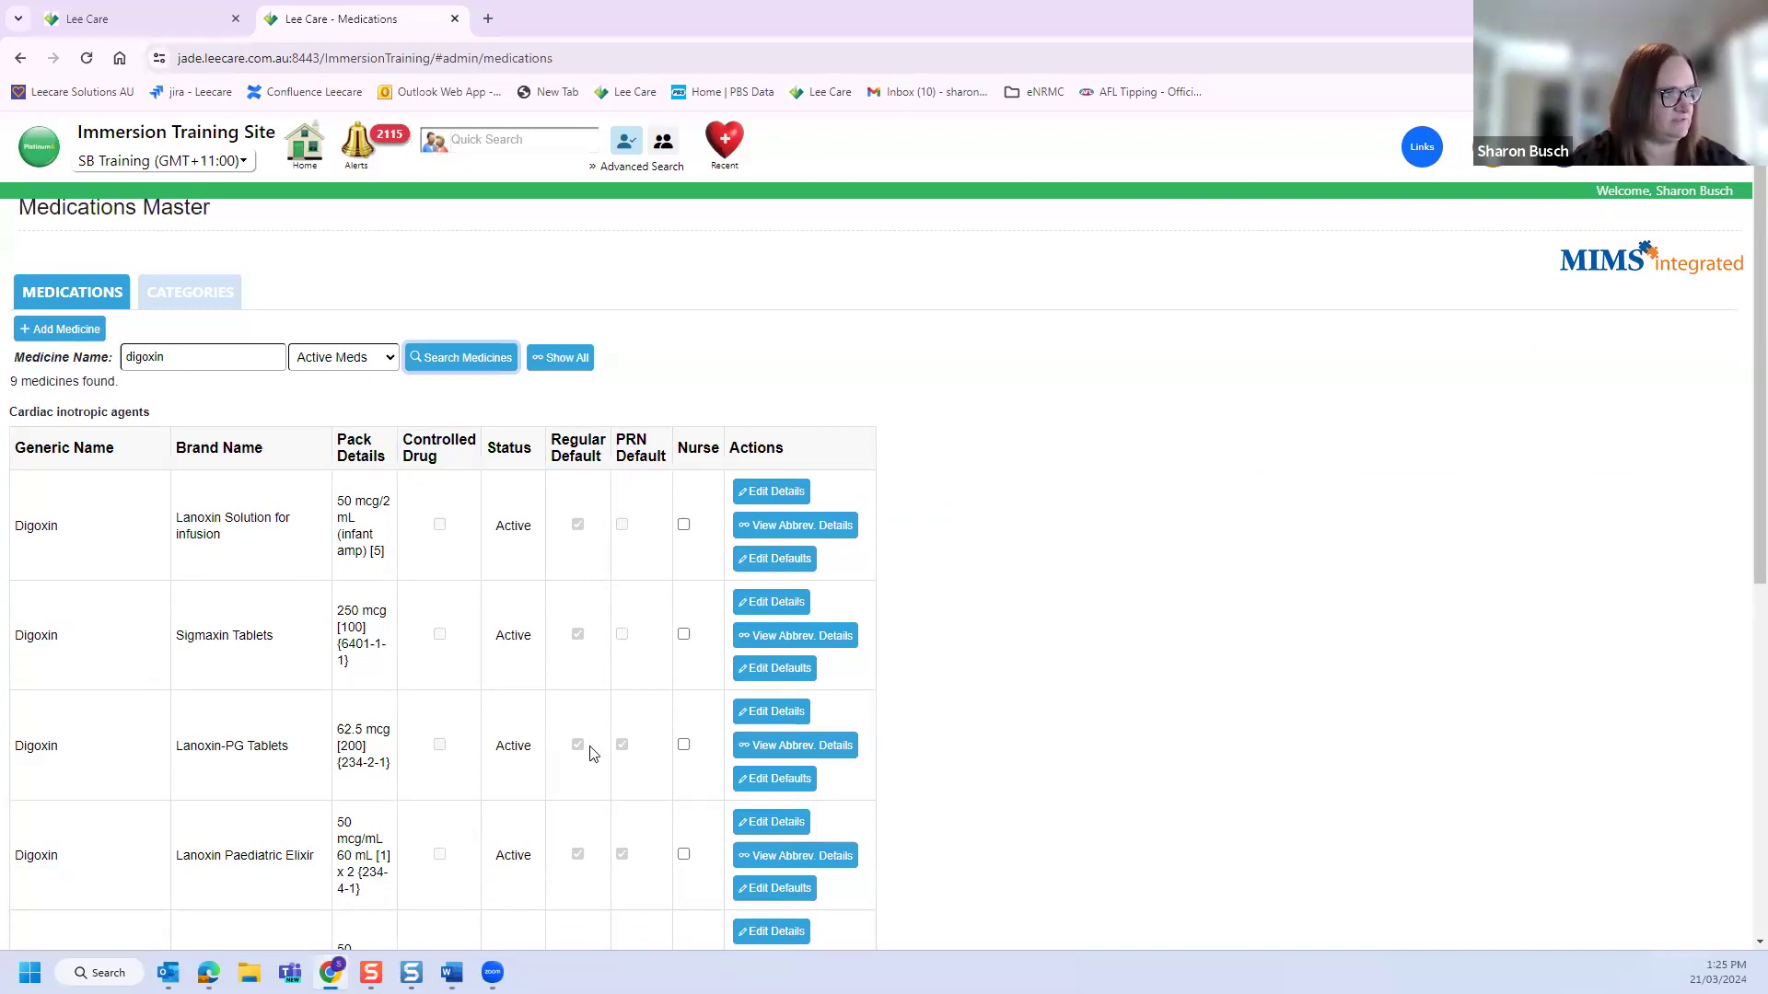
scroll(591, 753, down, 1)
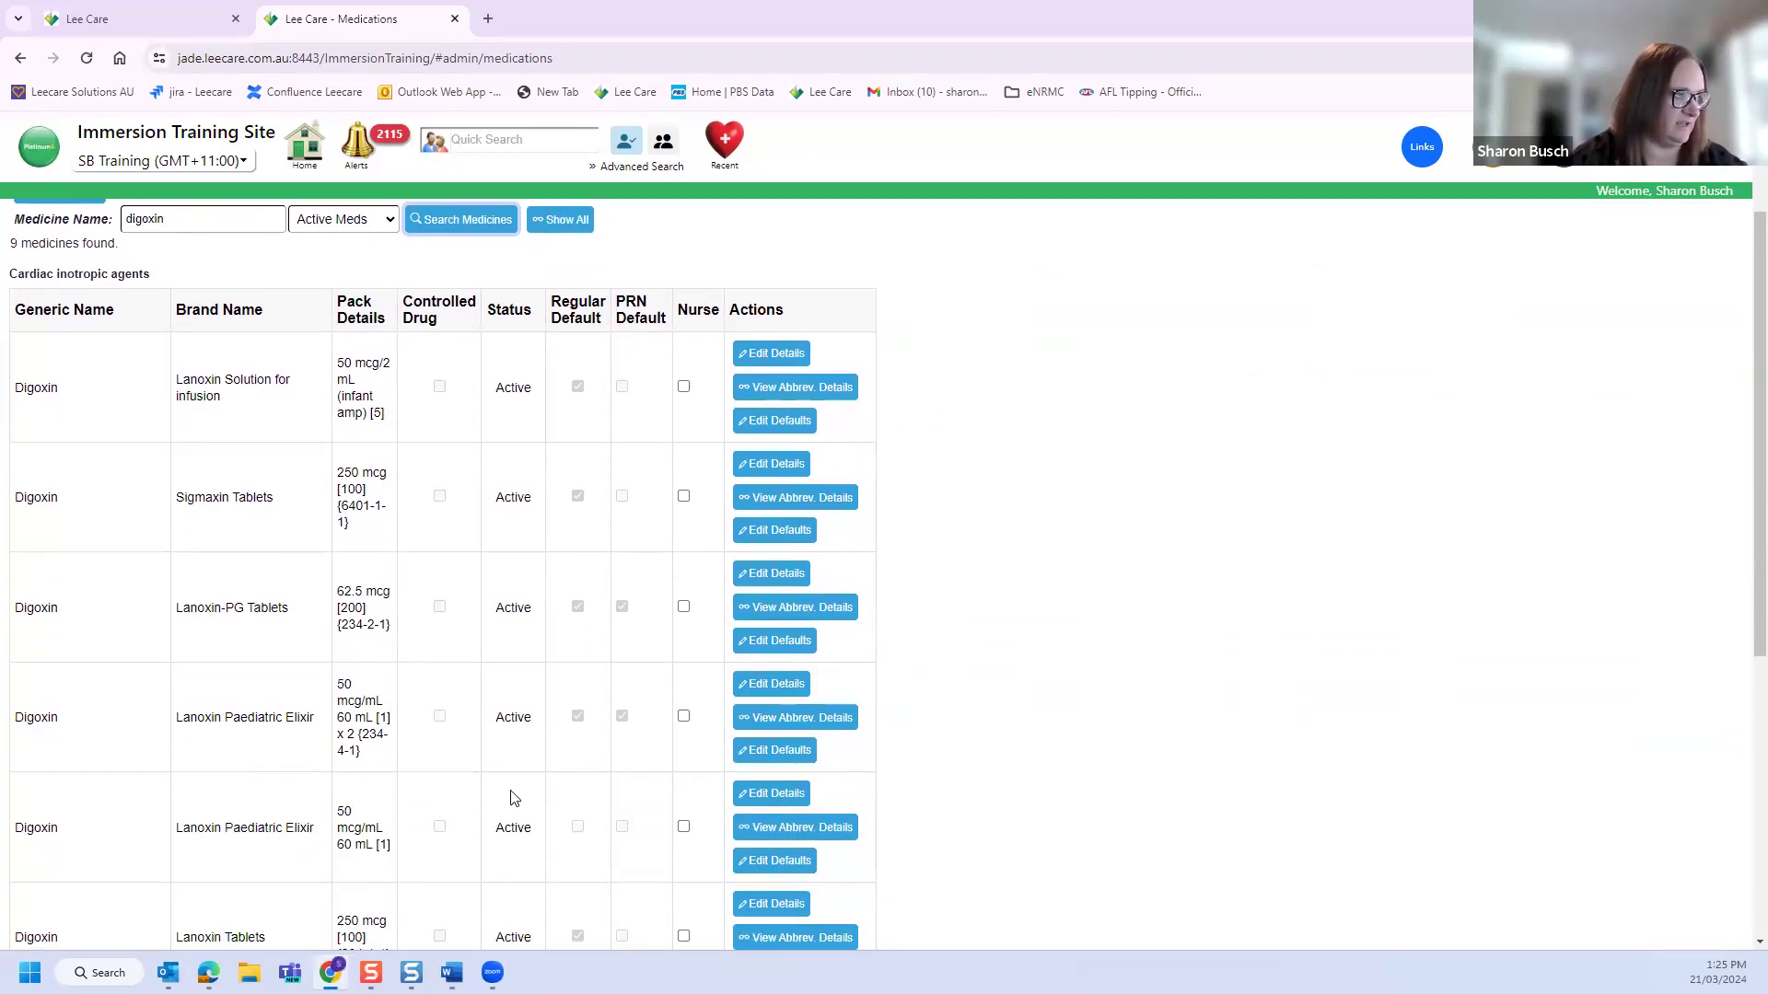
scroll(589, 792, down, 2)
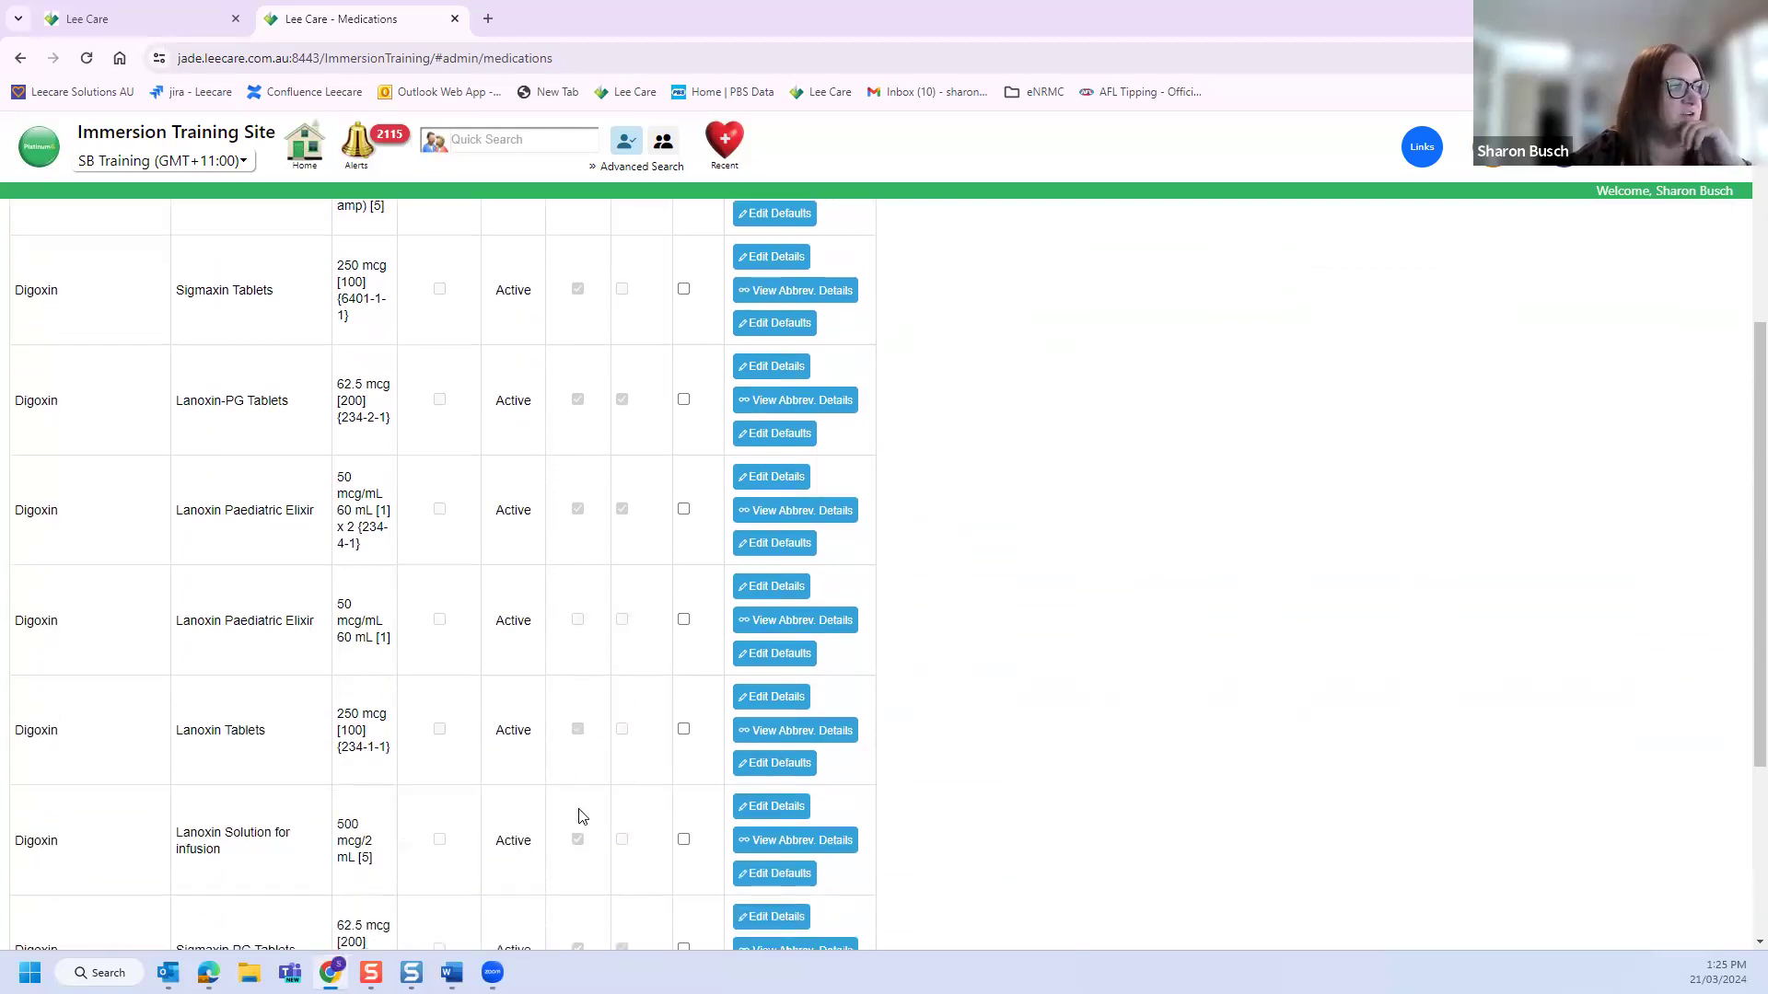
scroll(574, 816, down, 1)
scroll(563, 827, down, 1)
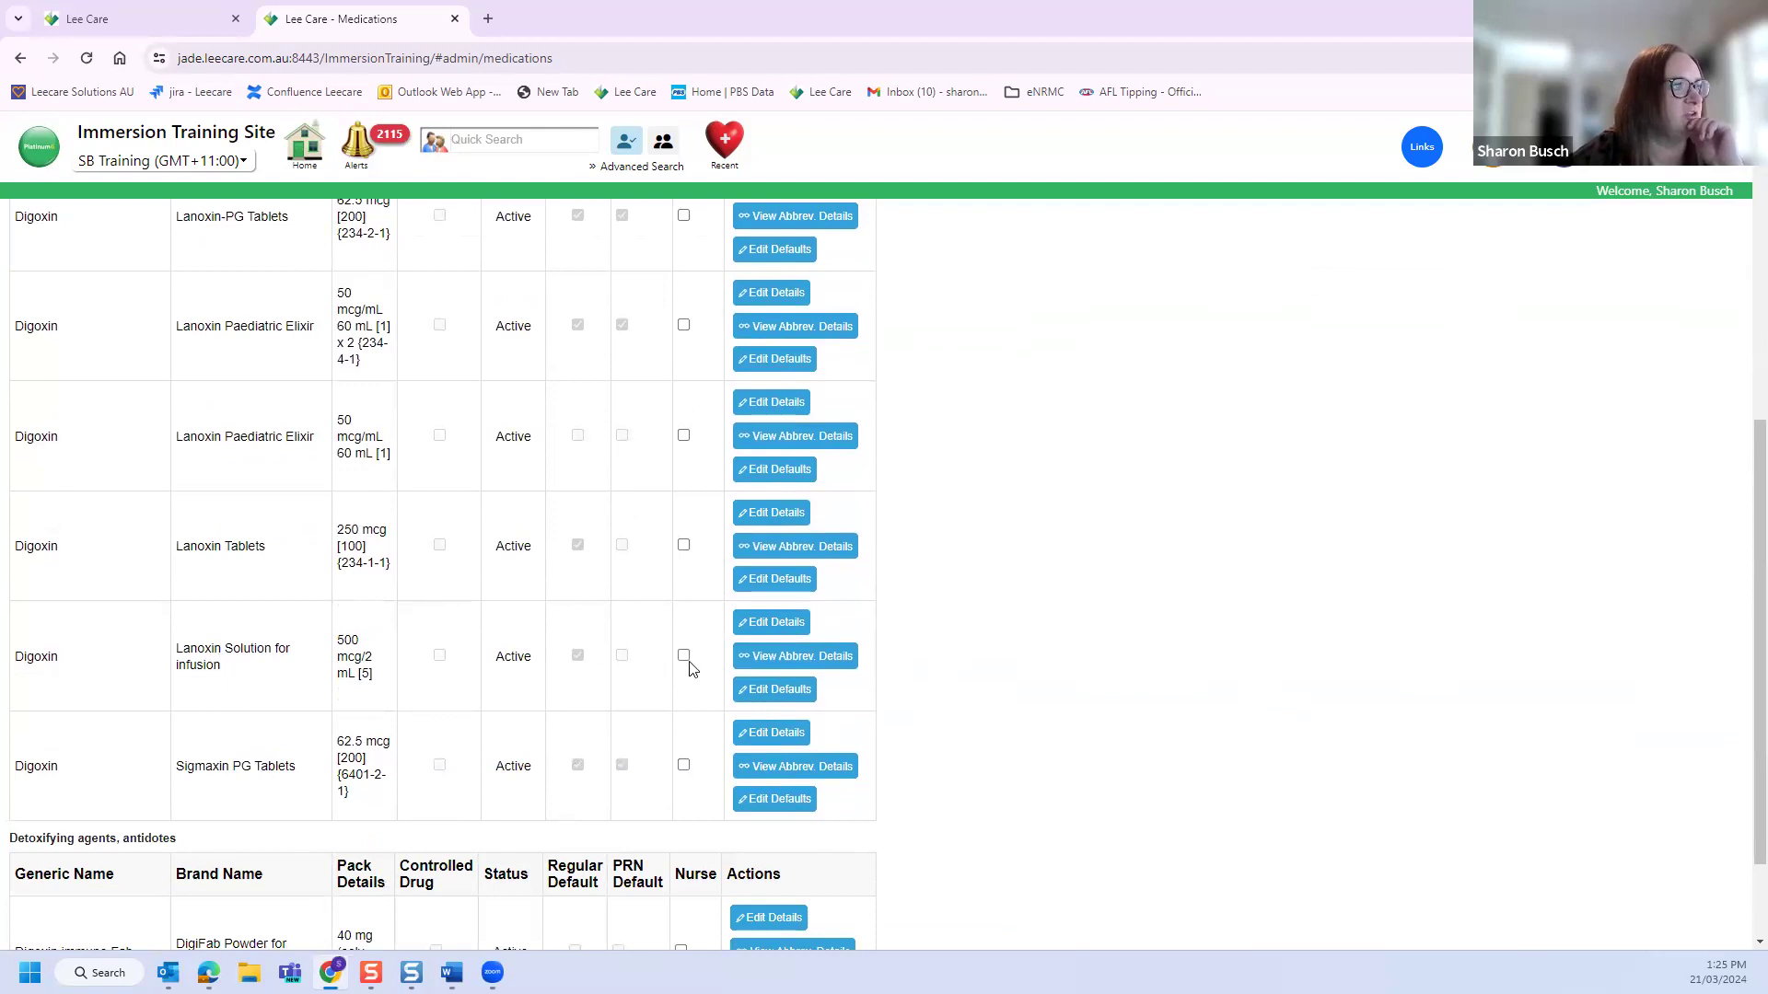
scroll(669, 702, down, 1)
scroll(669, 702, up, 1)
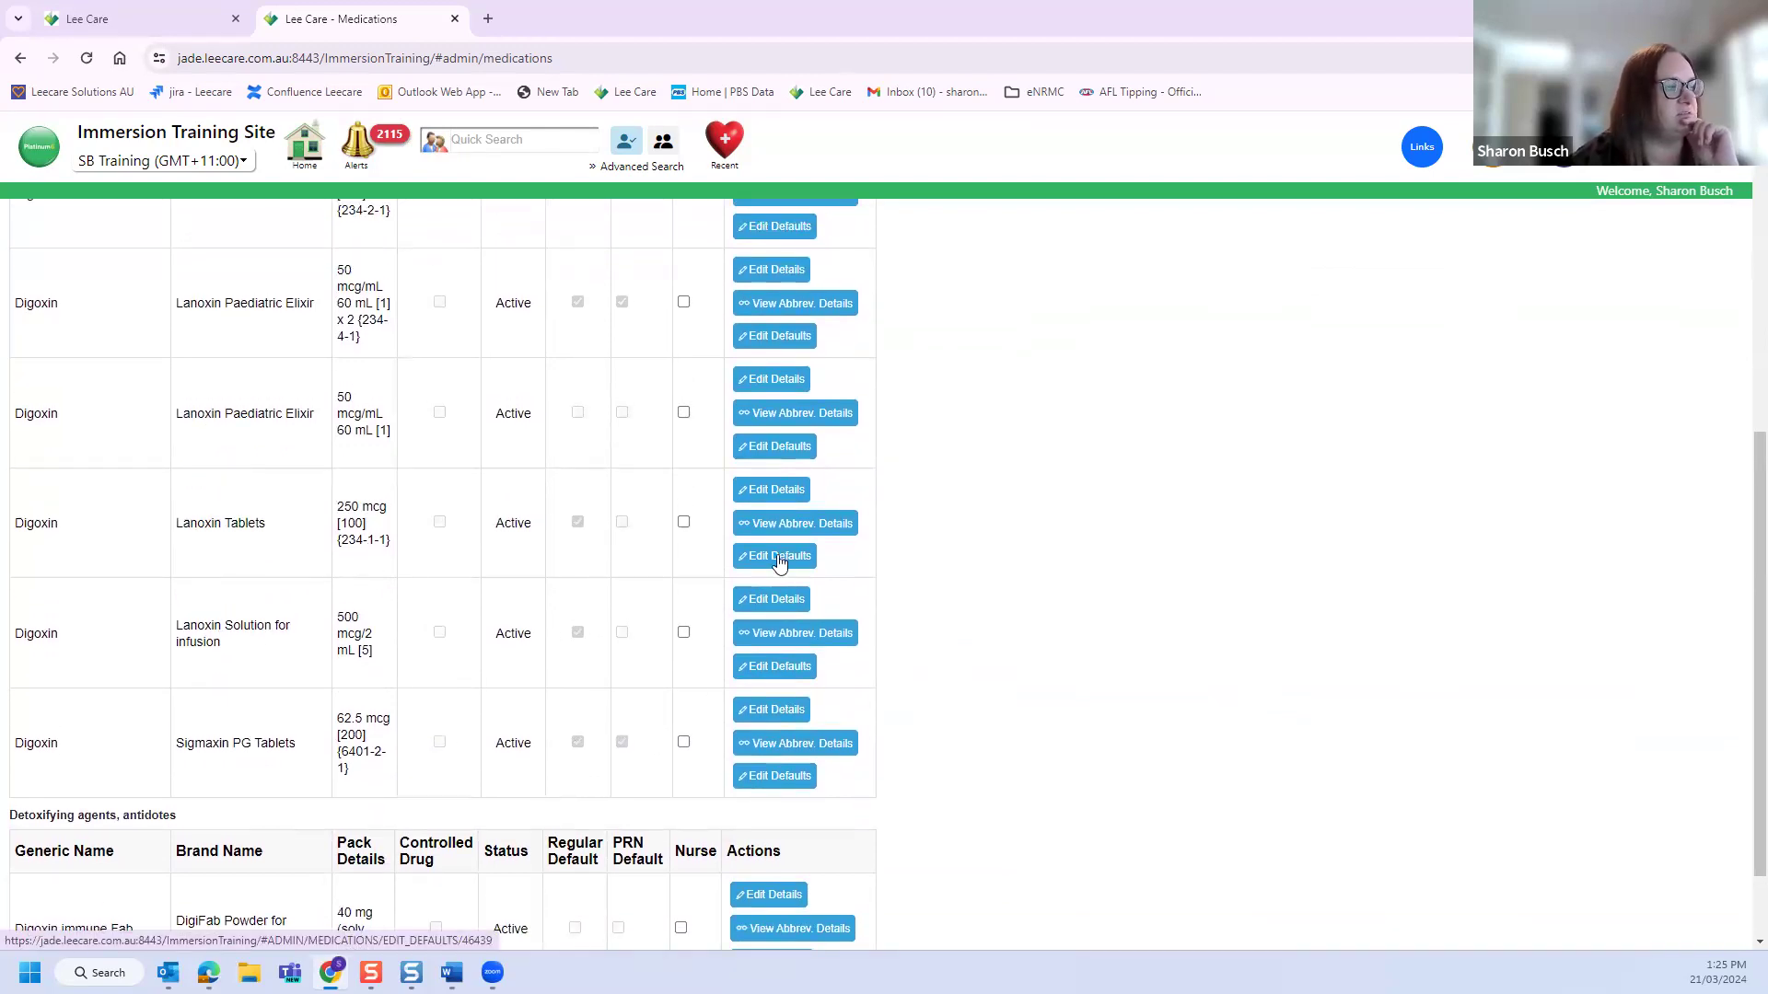
click(779, 558)
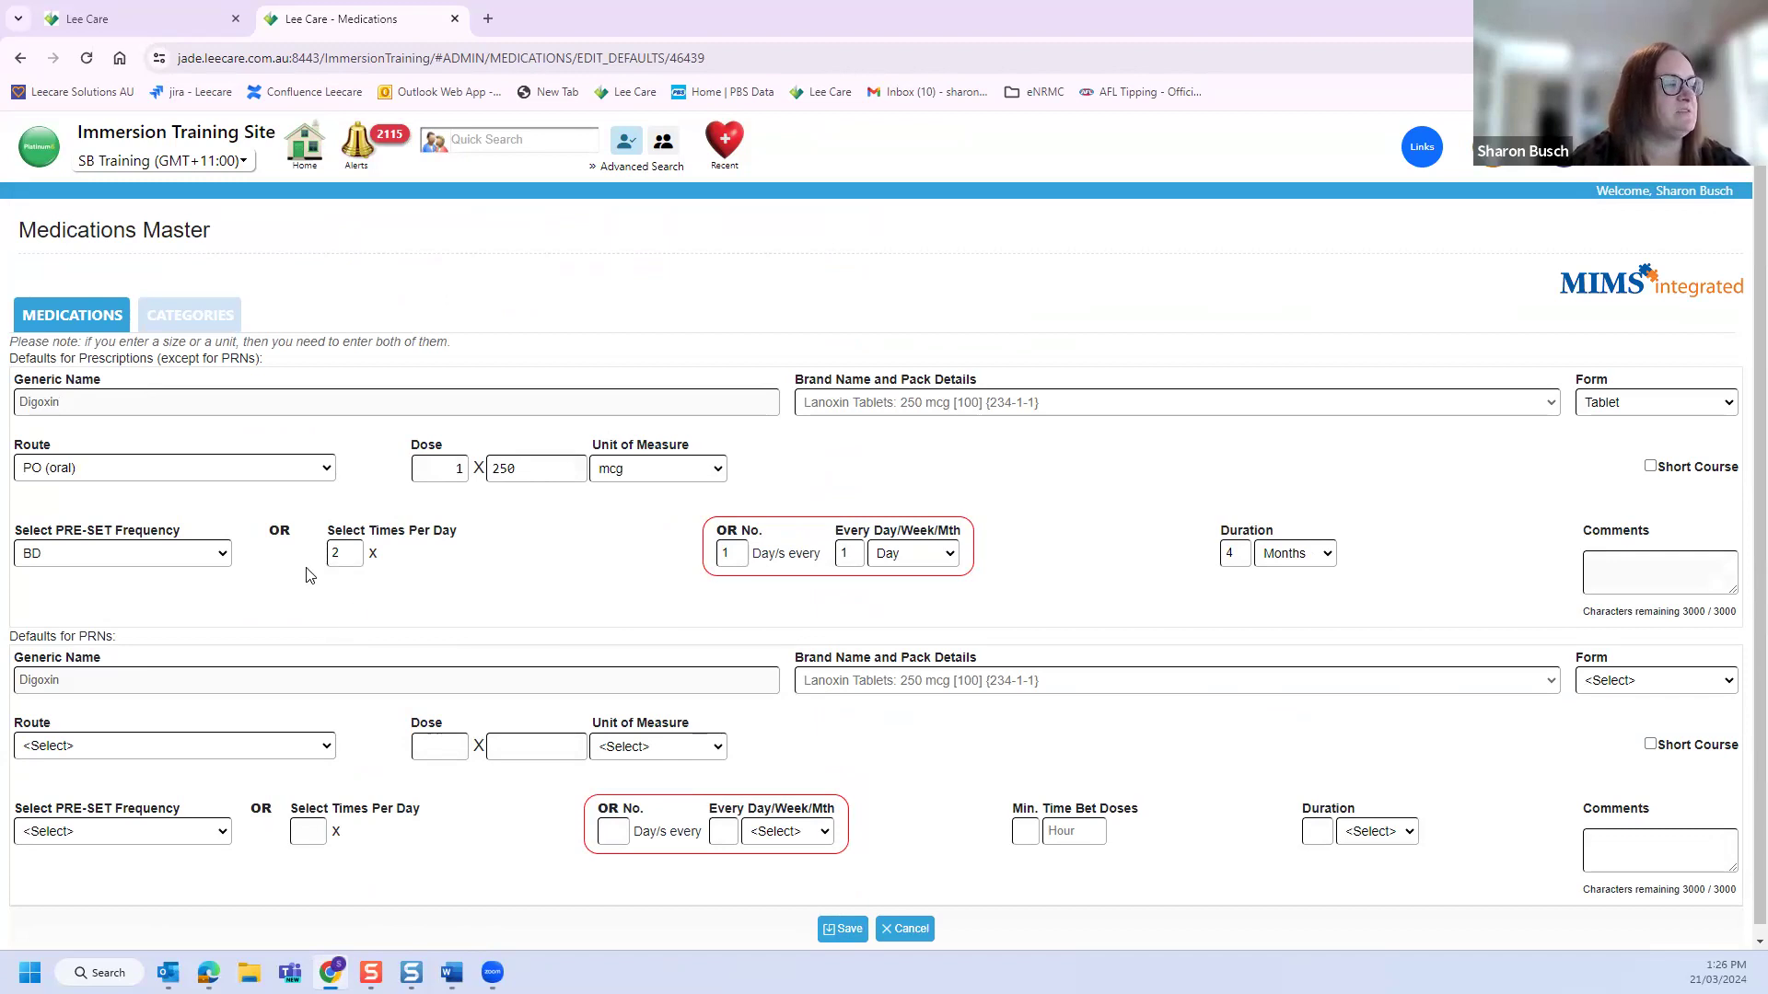
Step: Clear the pre-set frequency in the regular prescription defaults of Lanoxin Tablets 250 mcg
click(219, 556)
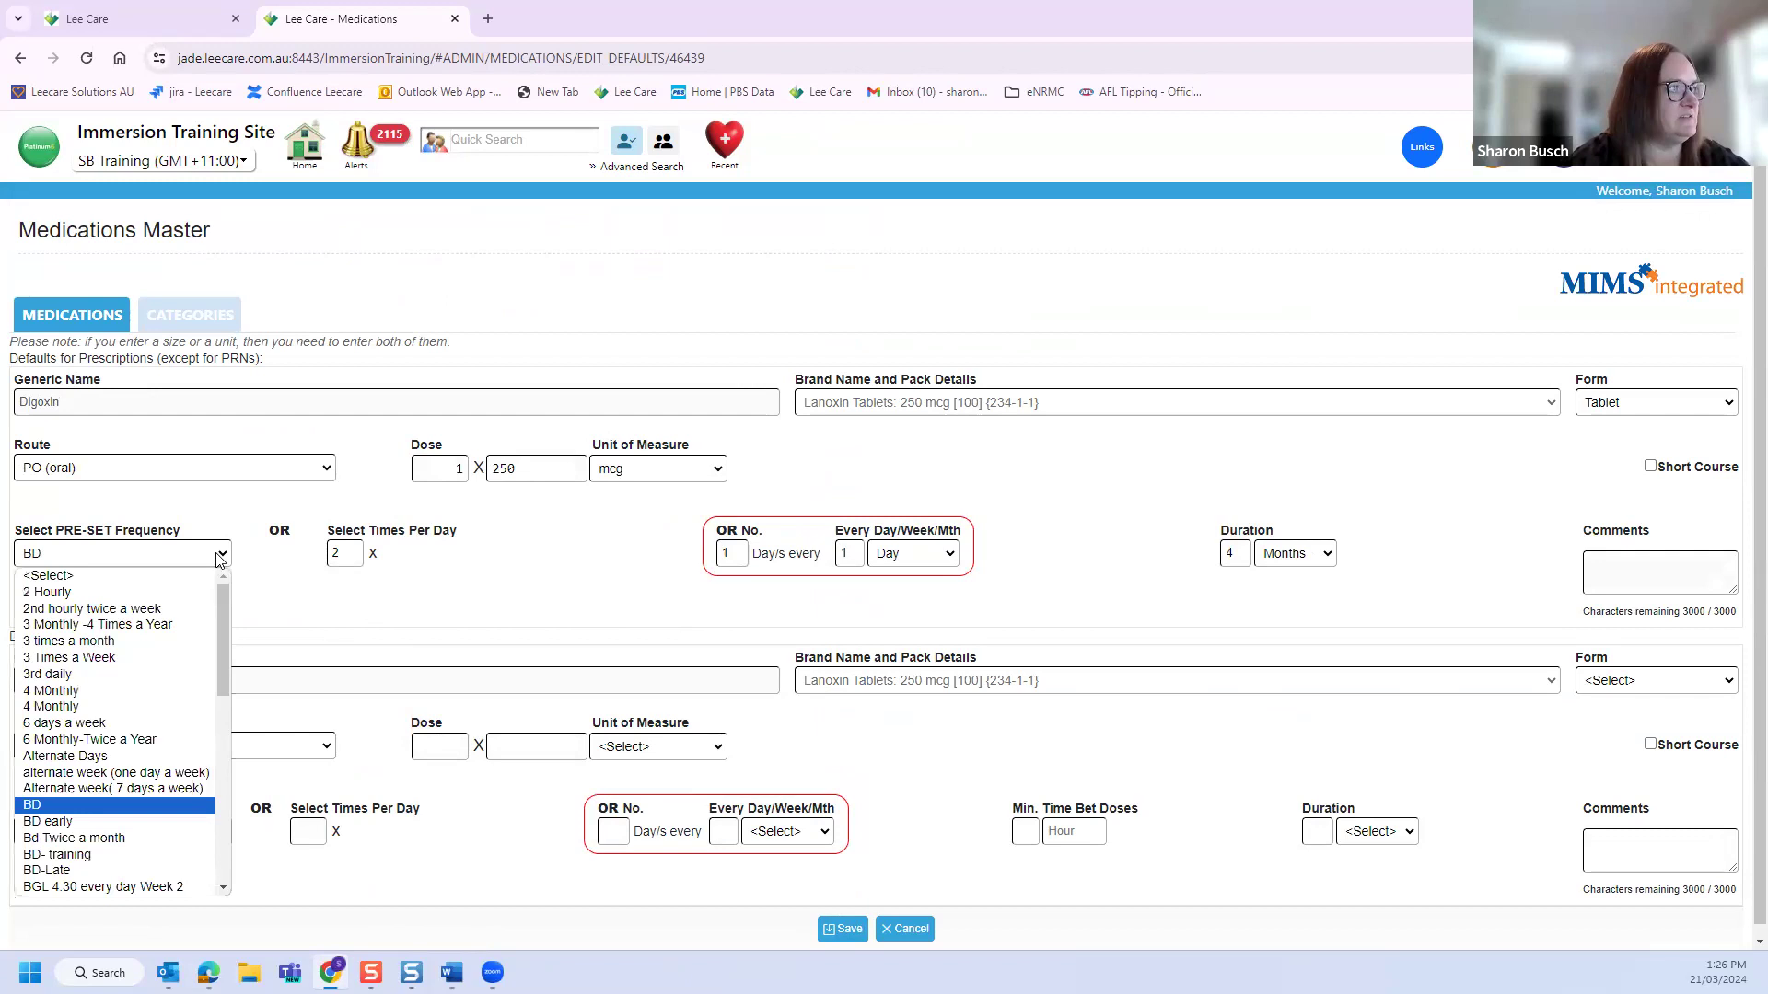
click(219, 556)
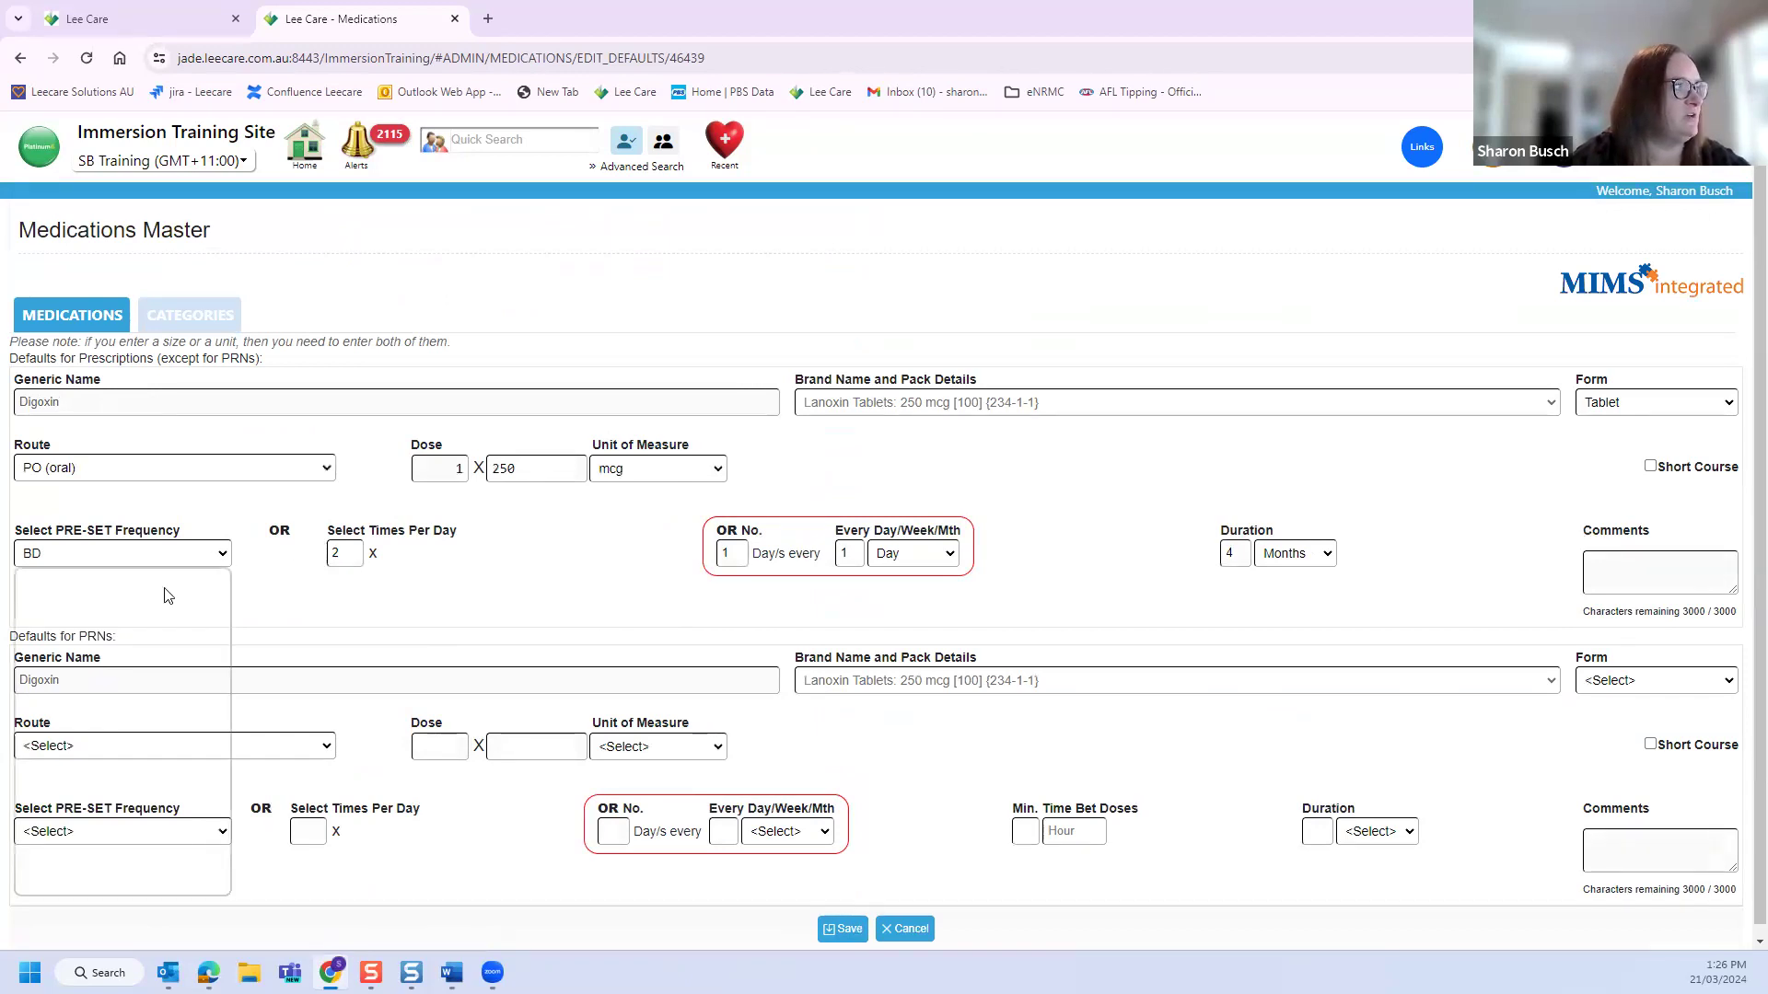
click(138, 577)
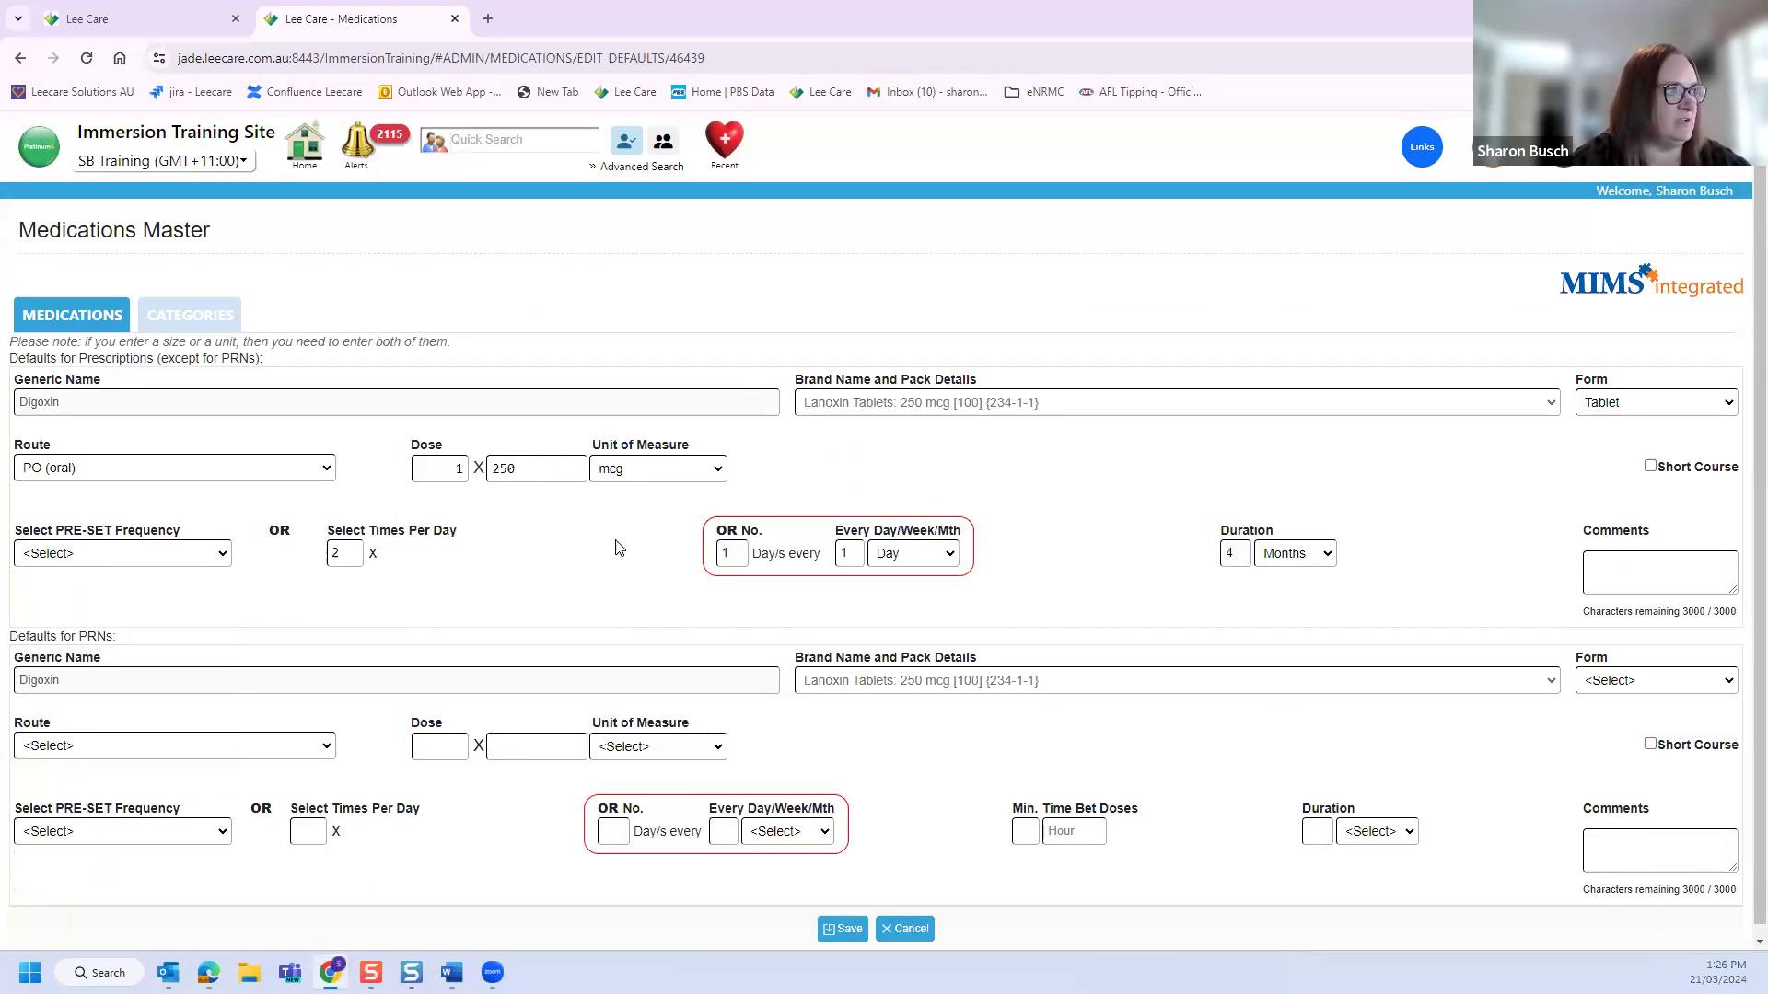
click(204, 554)
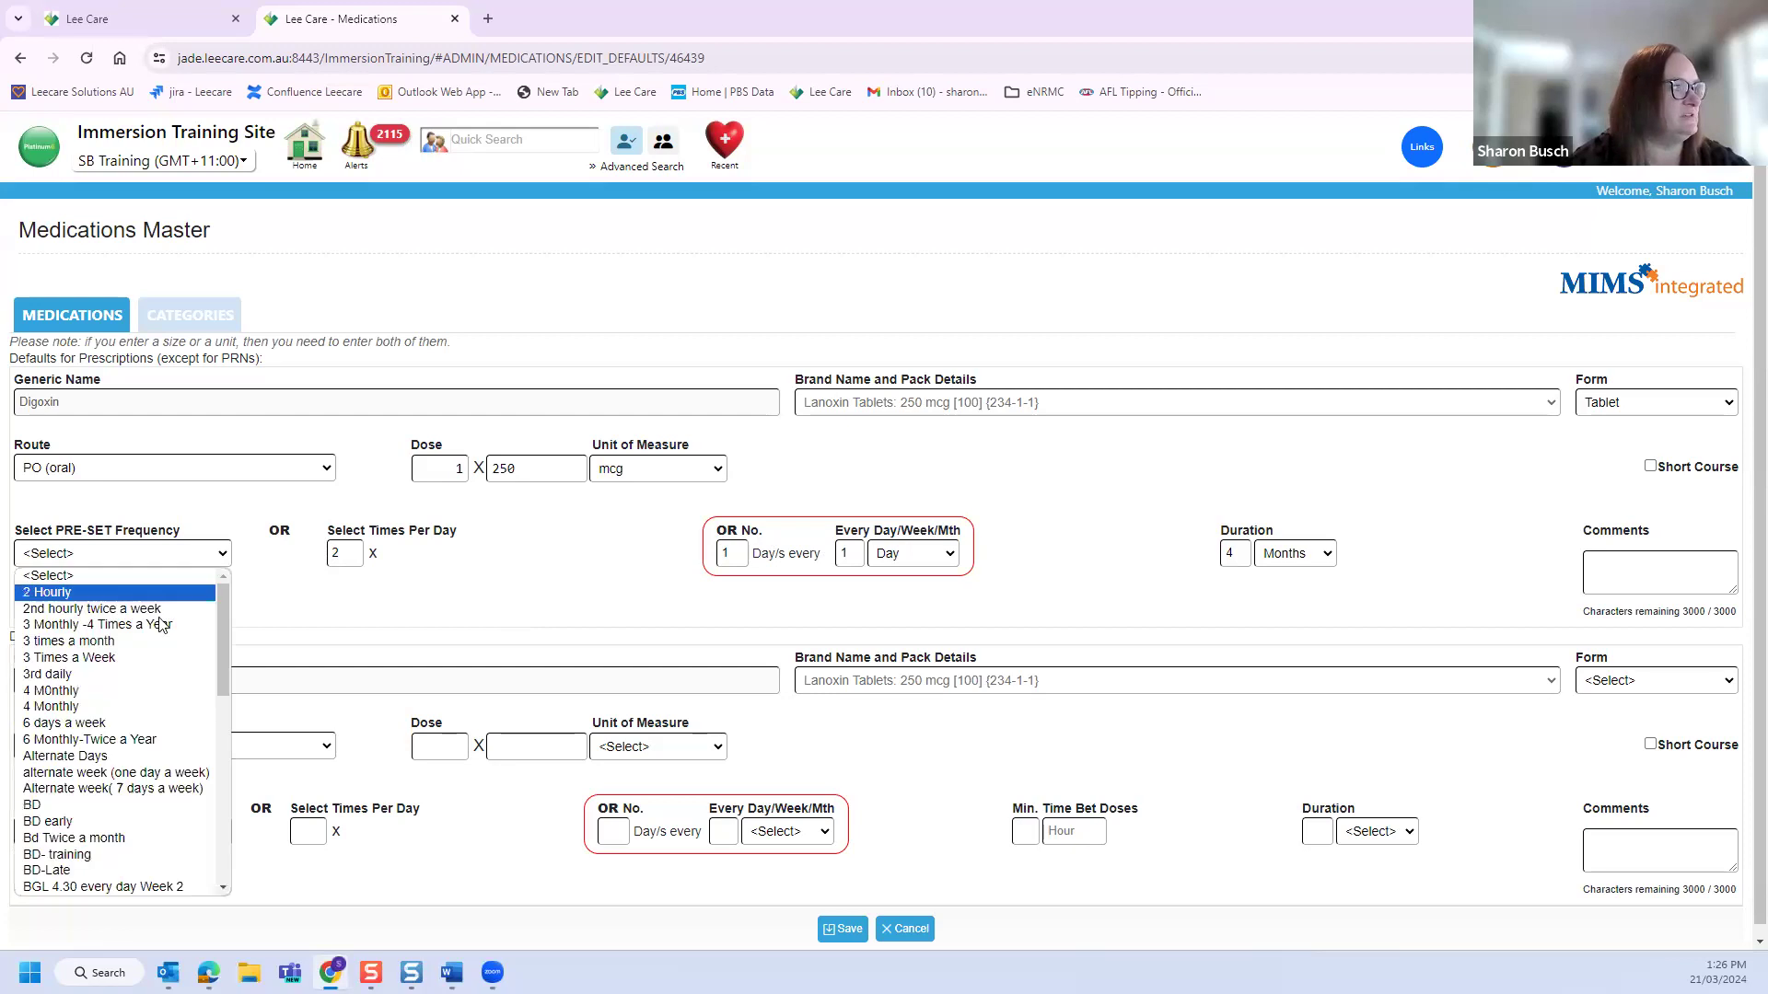
click(155, 806)
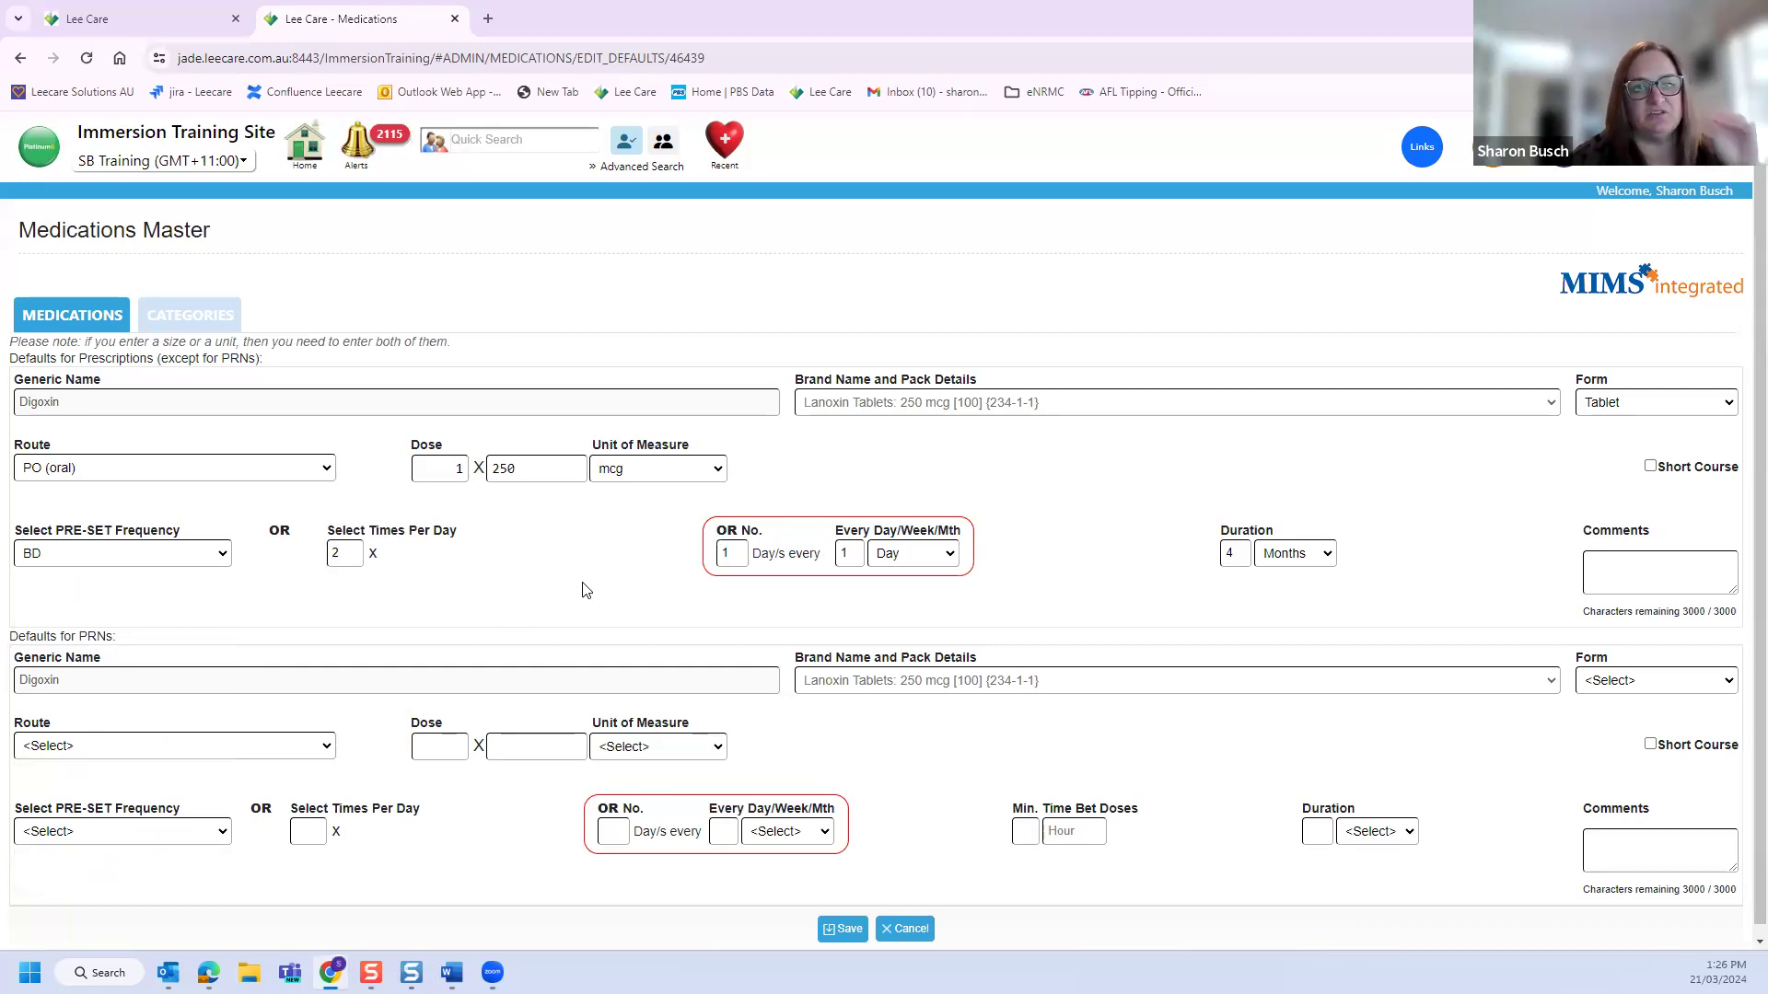
click(213, 565)
click(118, 575)
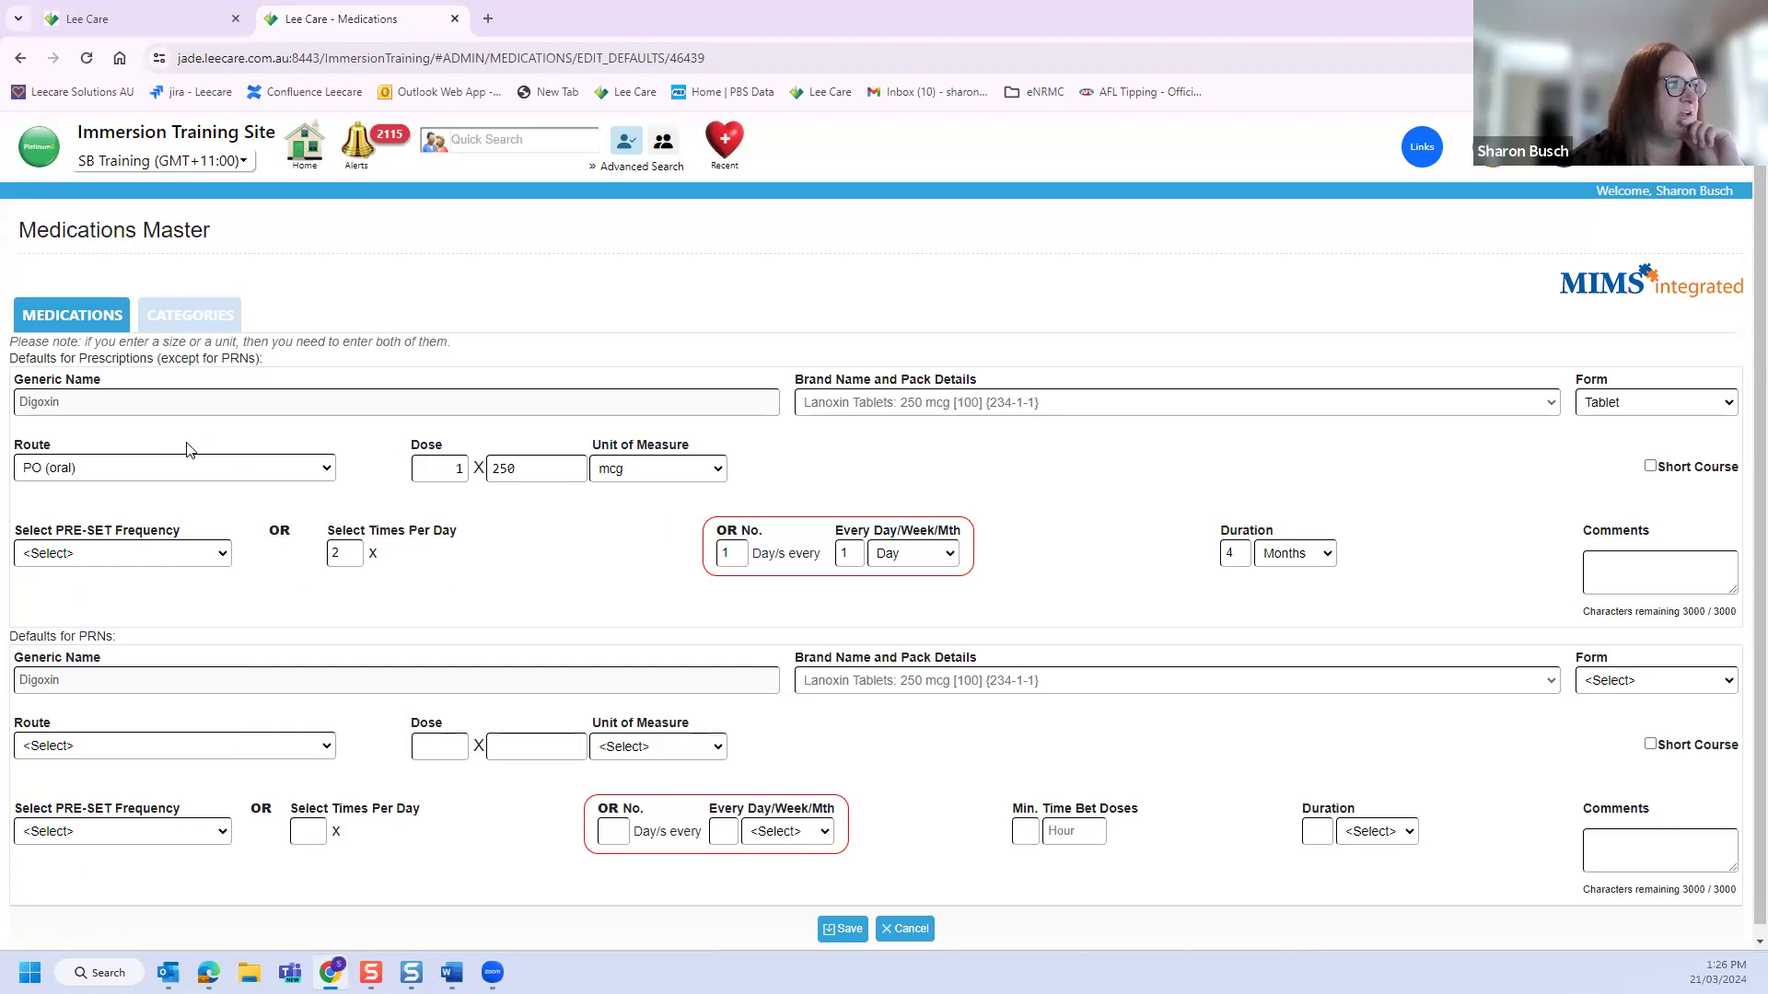
Step: Set the regular prescription defaults to the BD pre-set frequency with the comment "Check Pulse prior", and save them
click(191, 555)
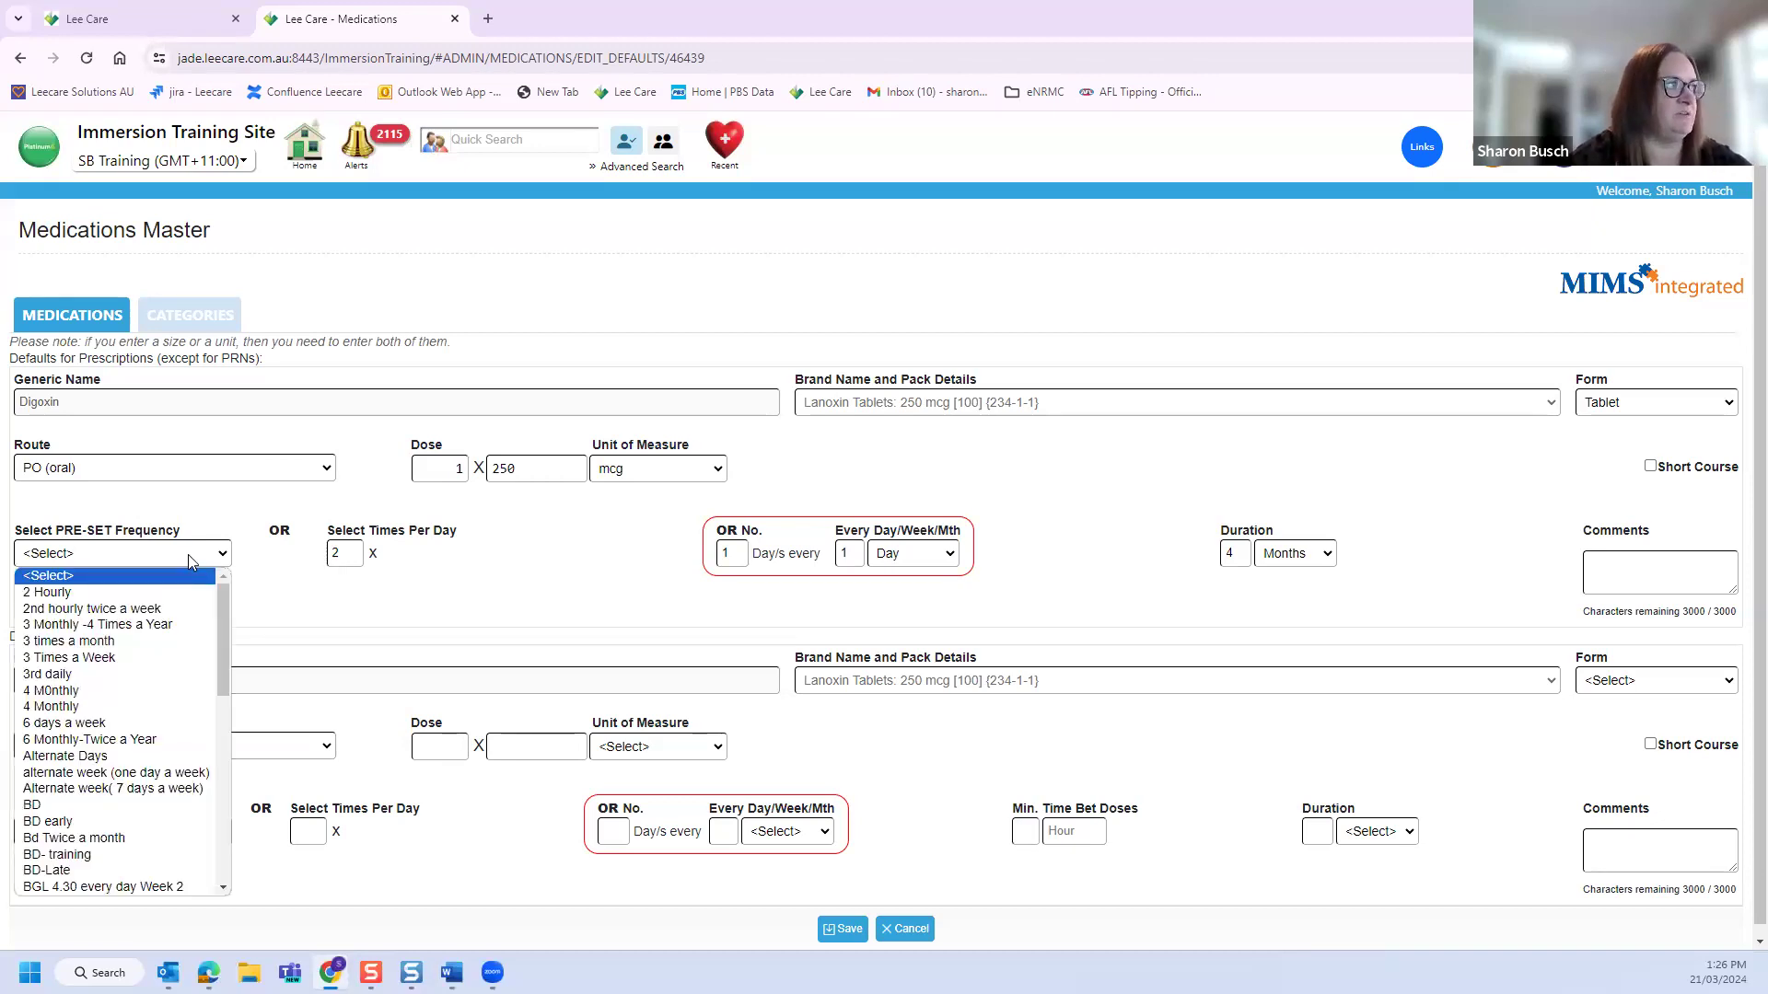
click(161, 808)
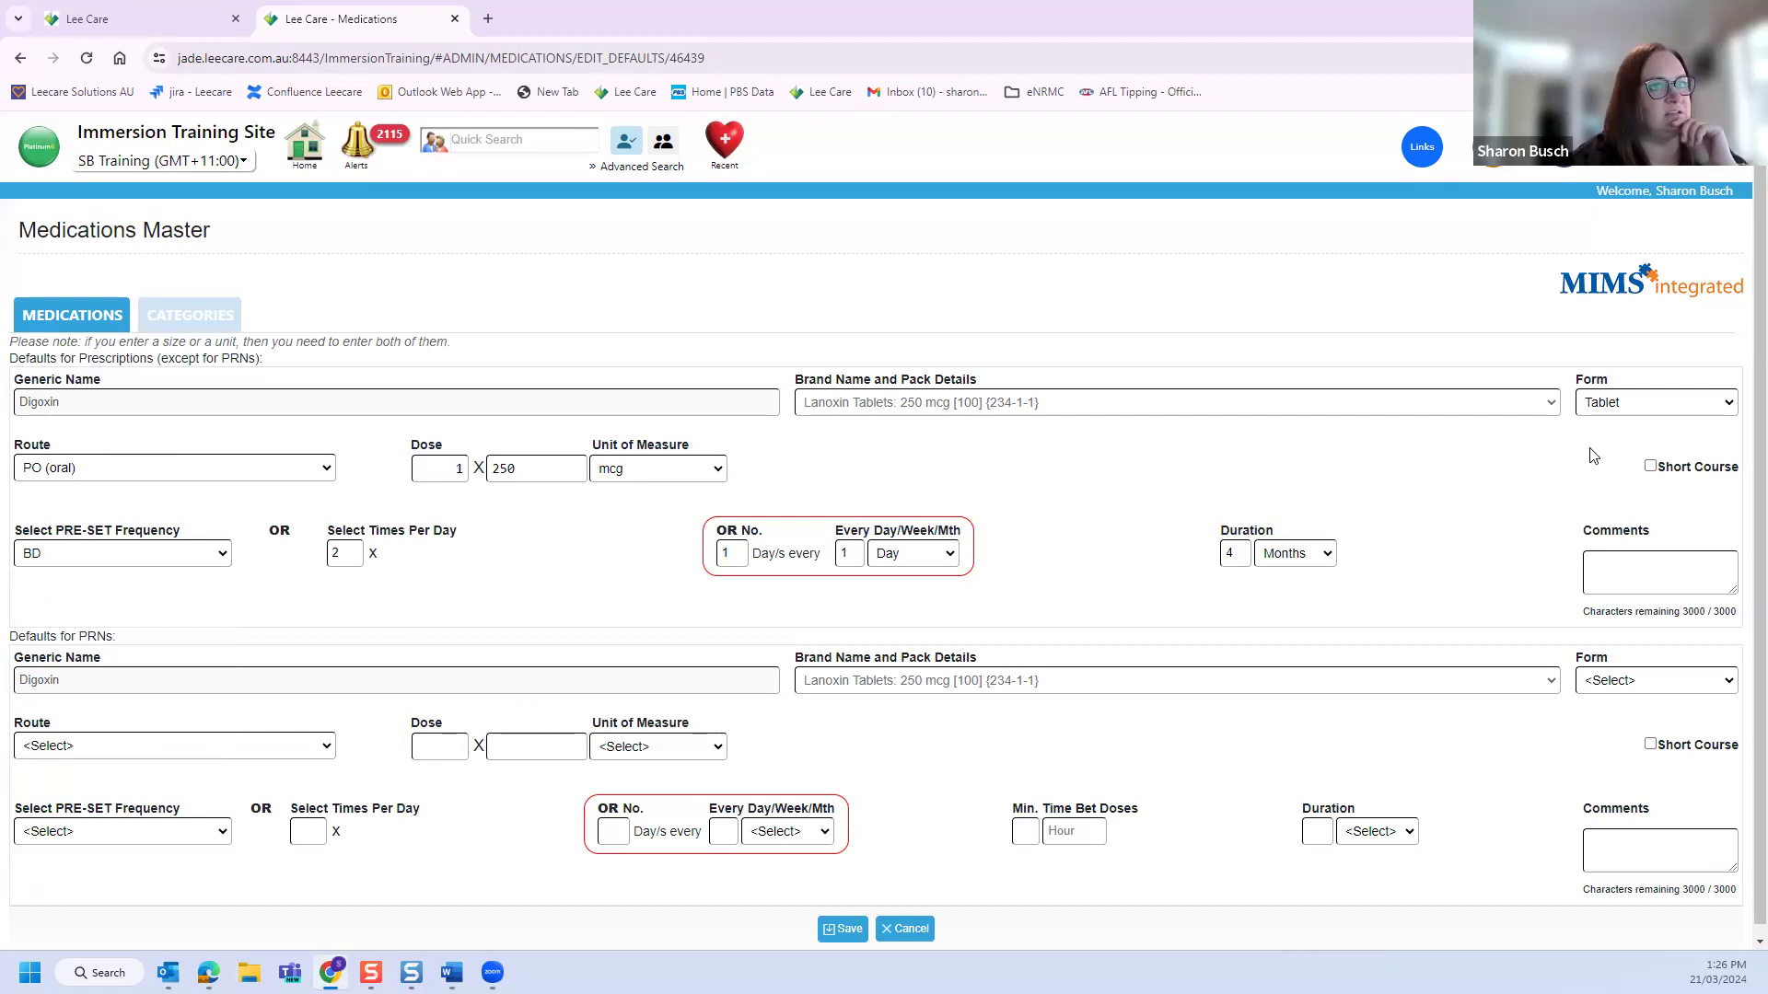
click(1646, 567)
text(Check)
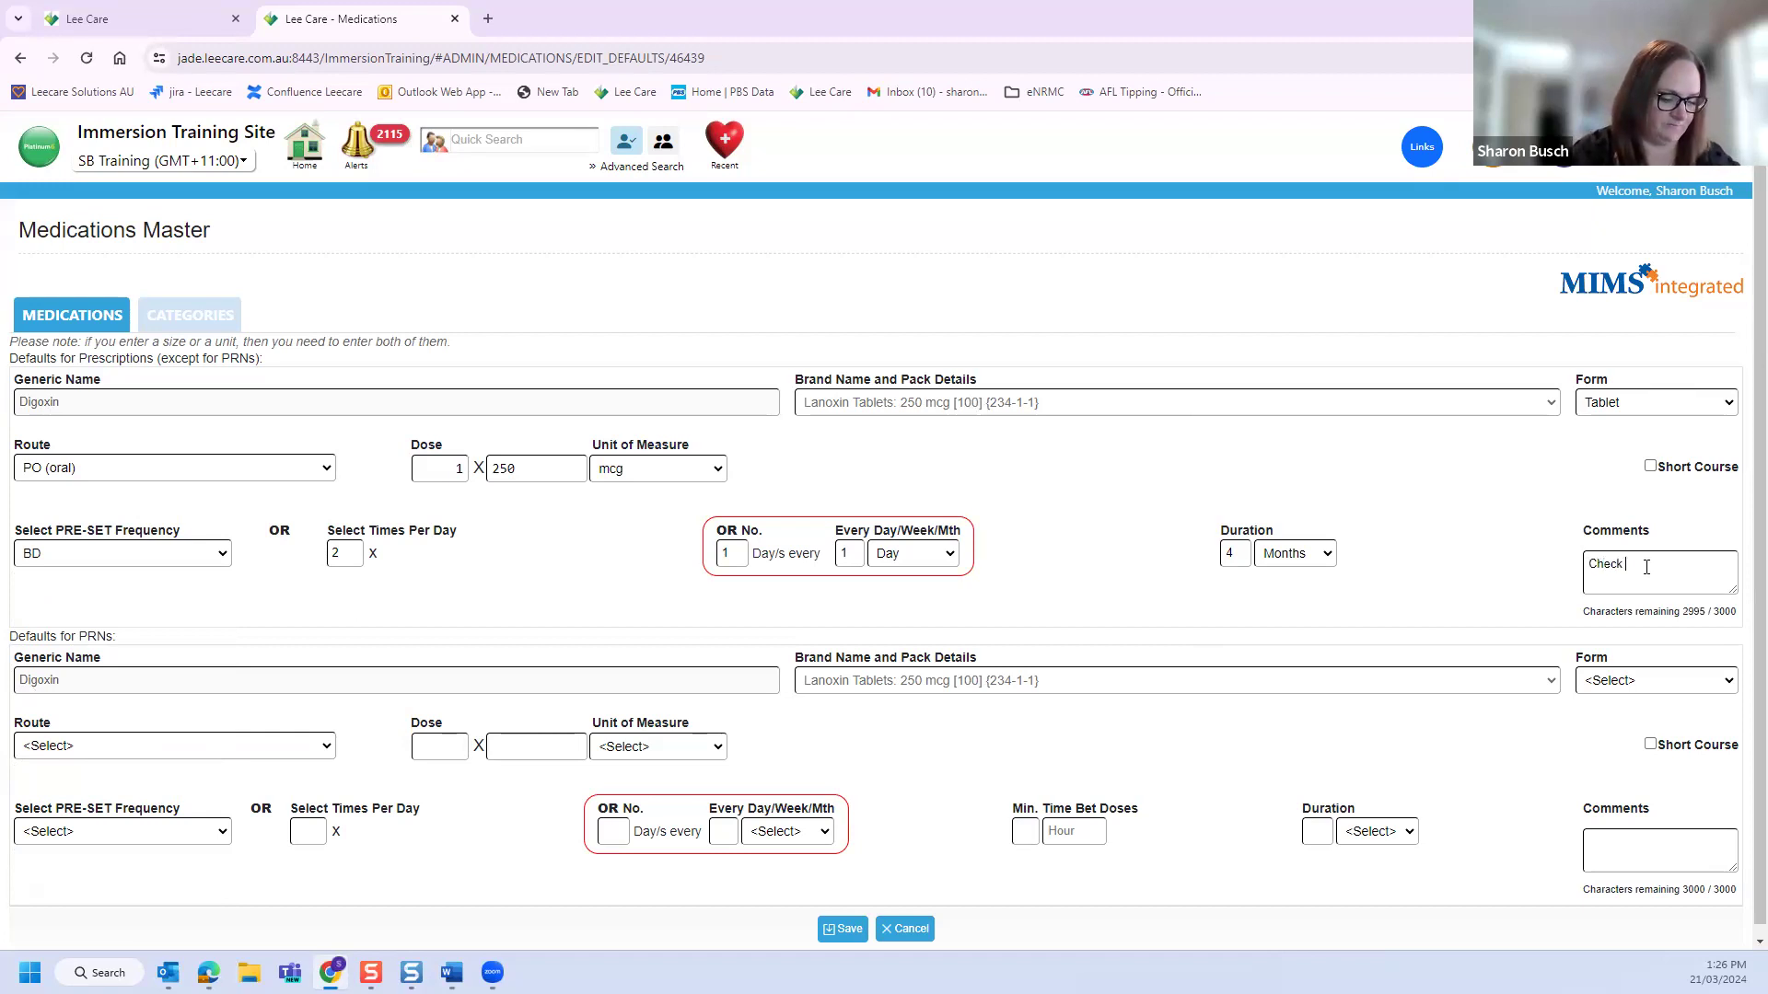
text( Puls prior)
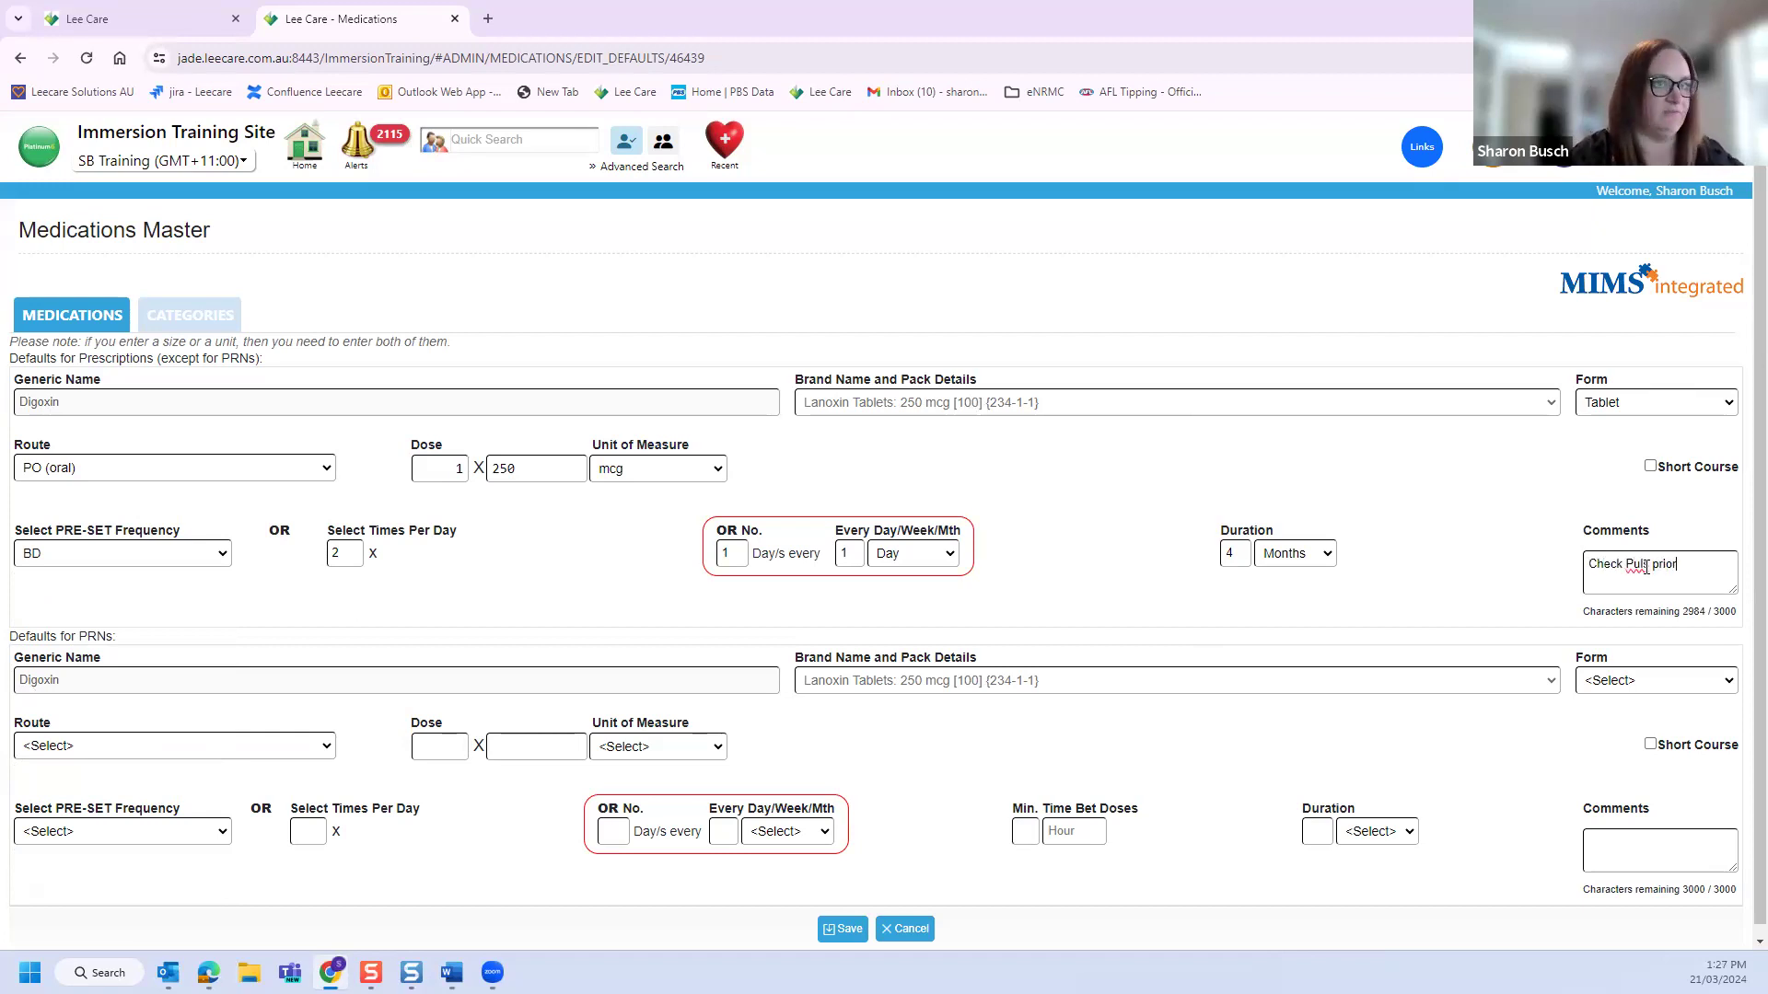
right_click(1644, 567)
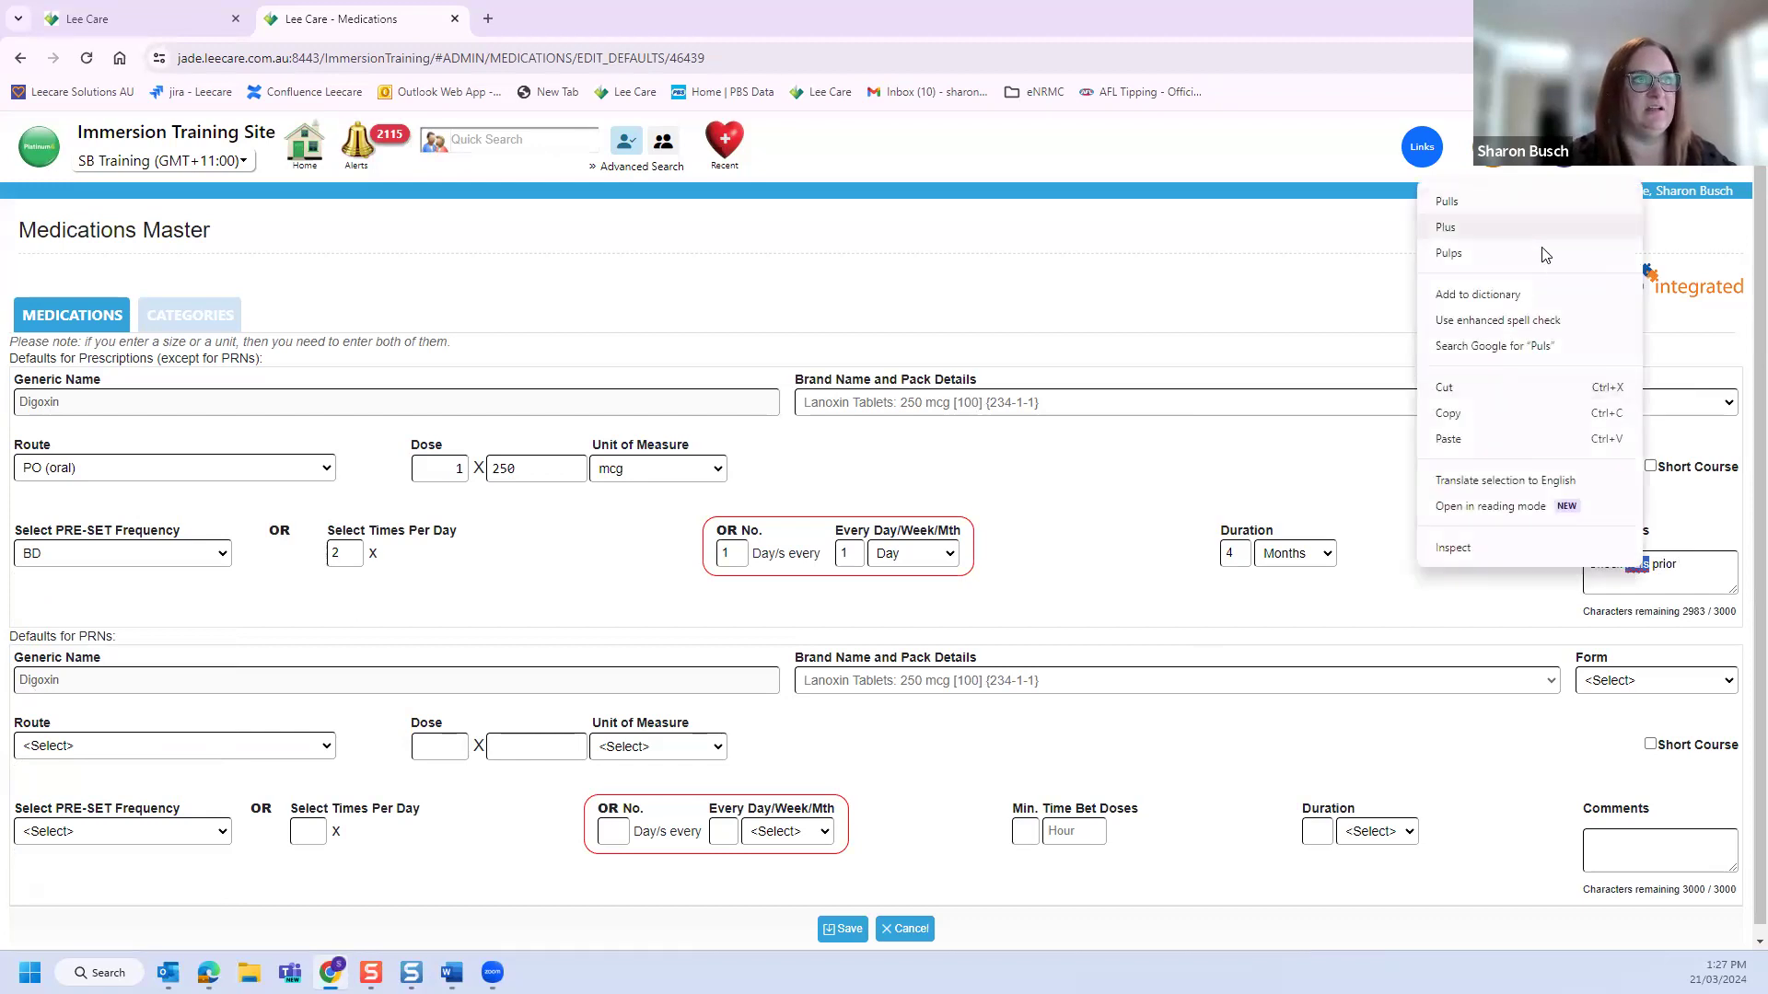
click(1692, 605)
click(1651, 565)
text(e)
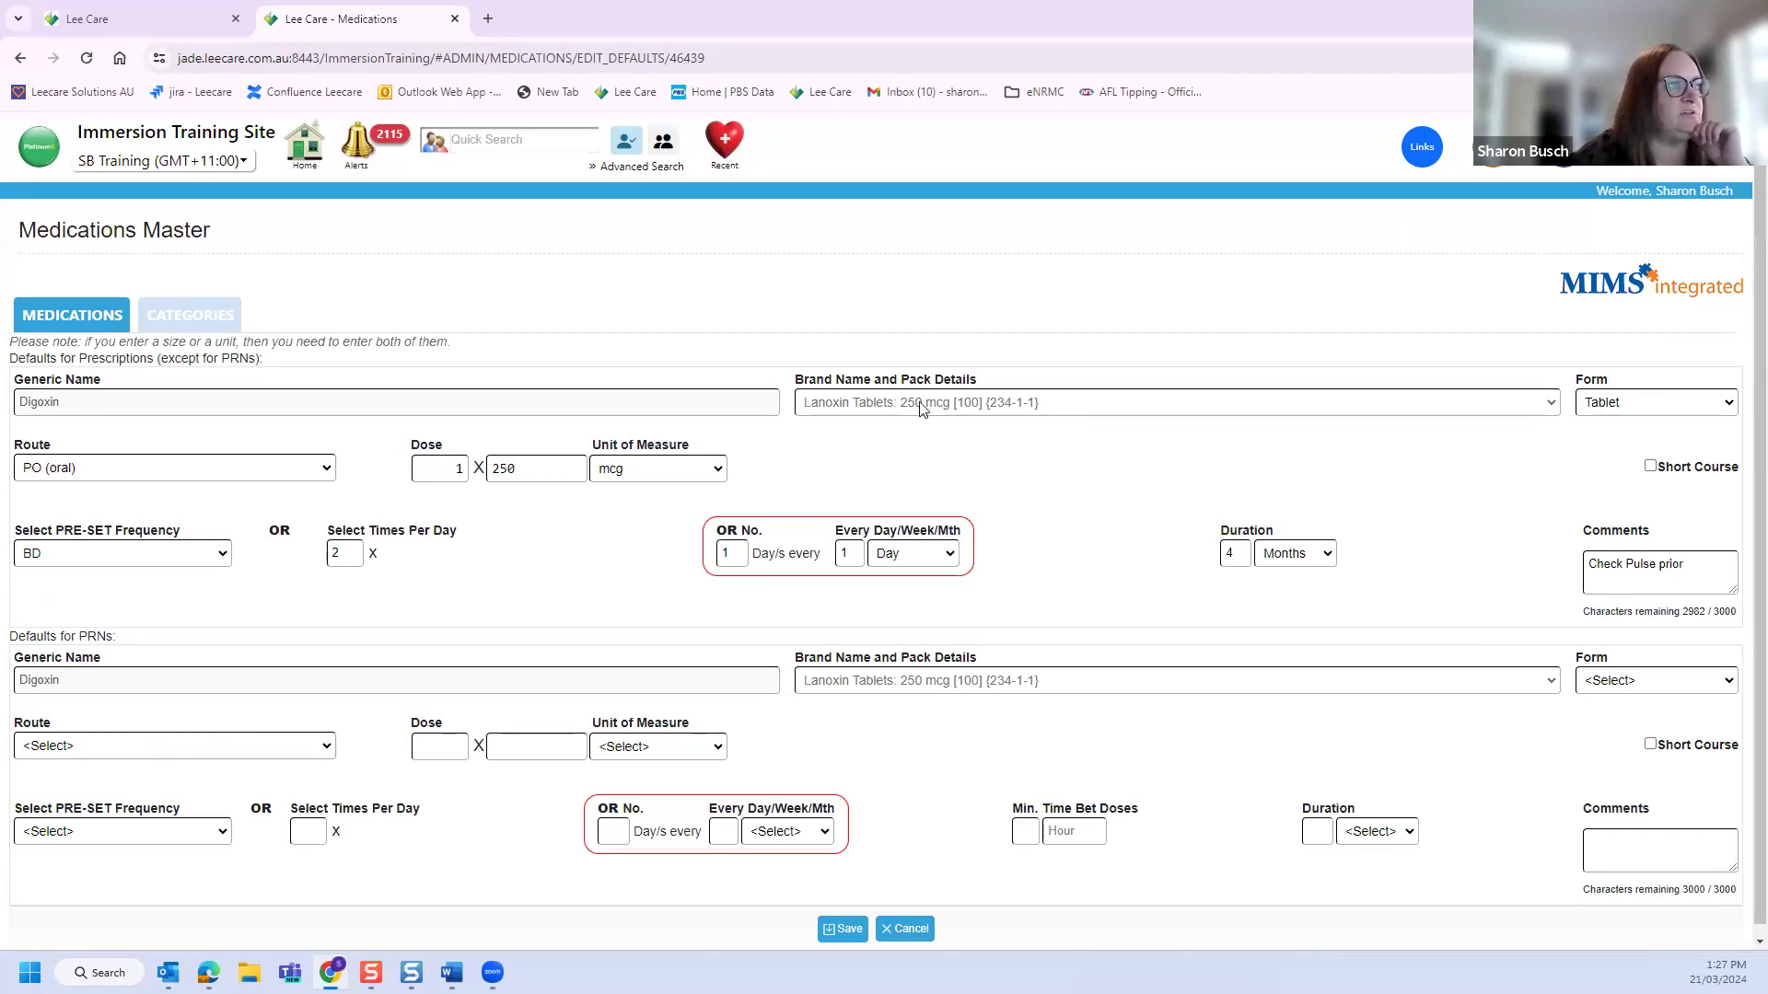
mouse_move(924, 411)
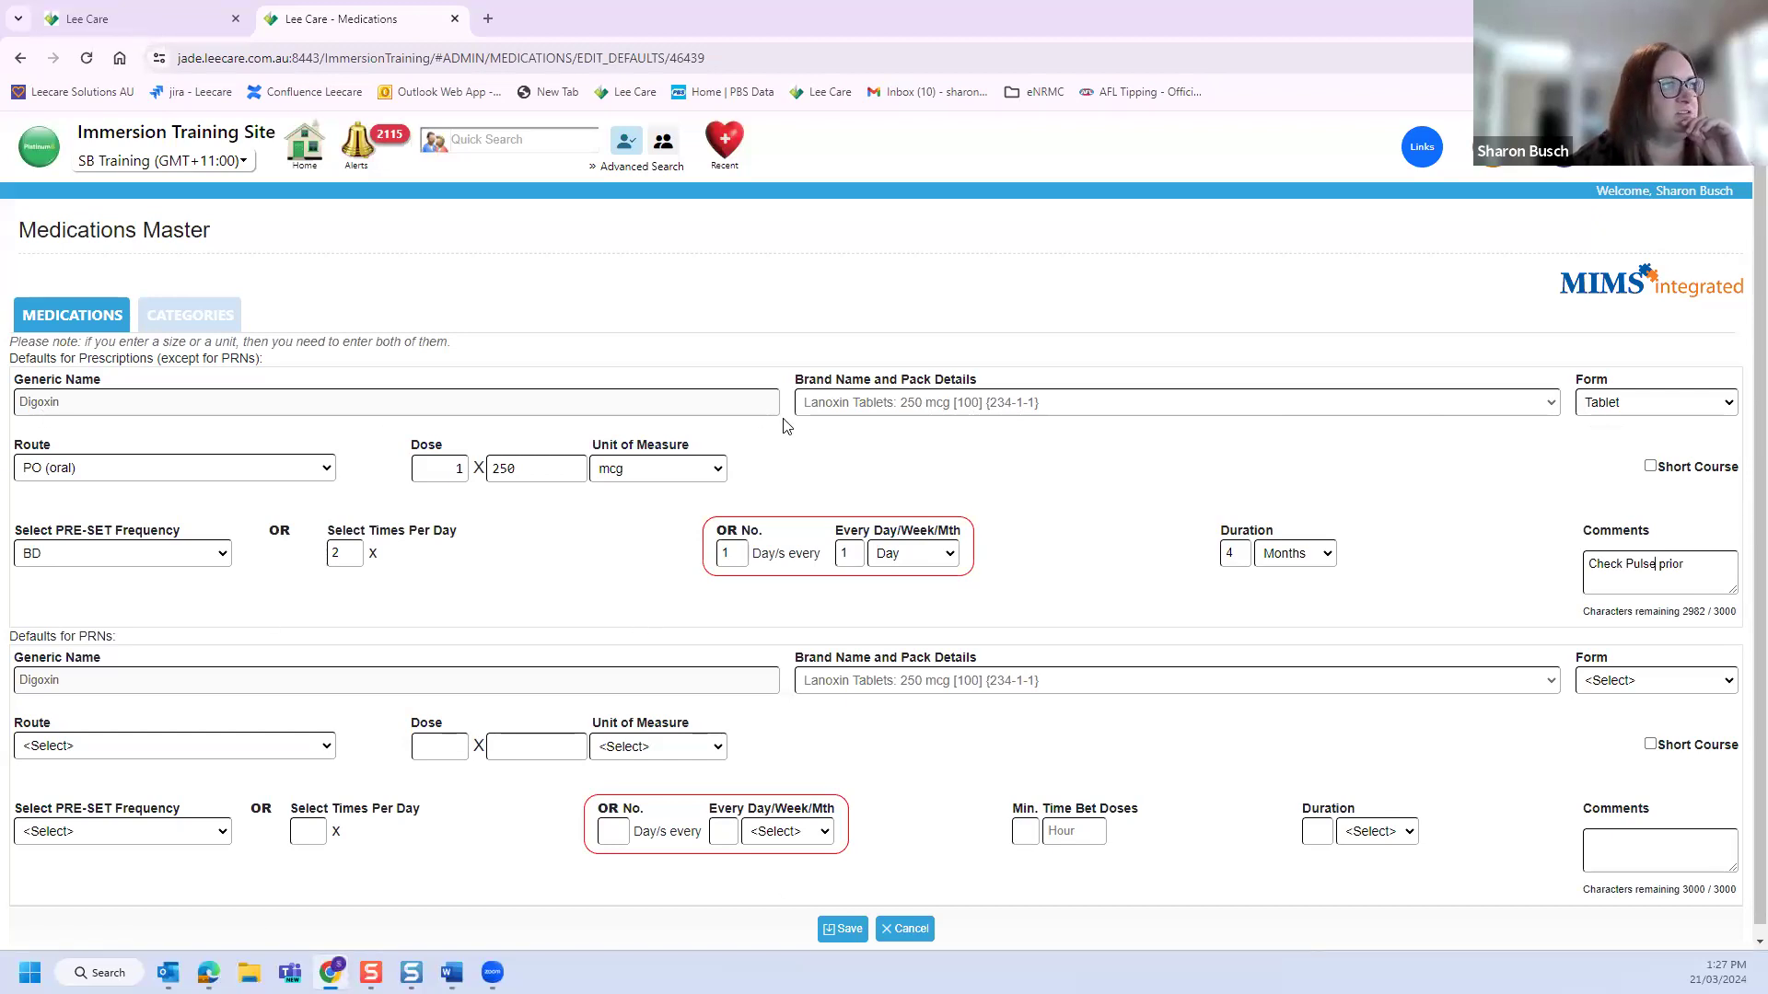
click(849, 928)
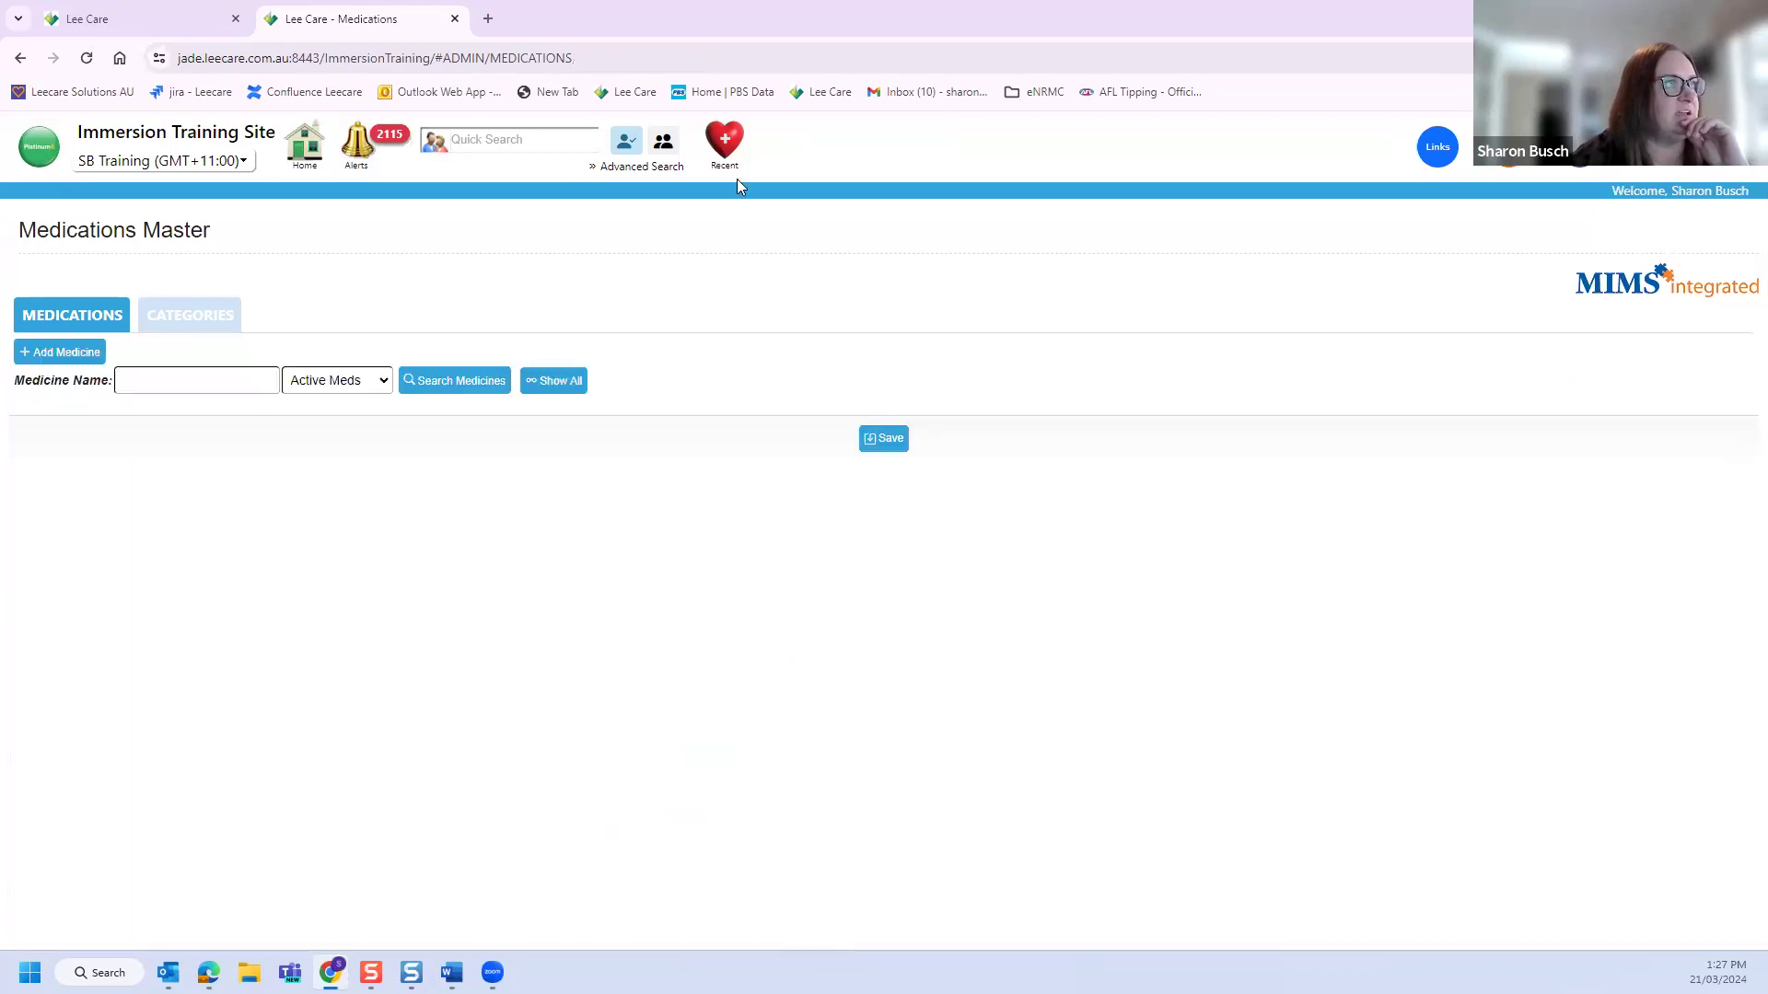
Step: Open a new prescription form for the resident in Room 9 from the recent residents
click(724, 147)
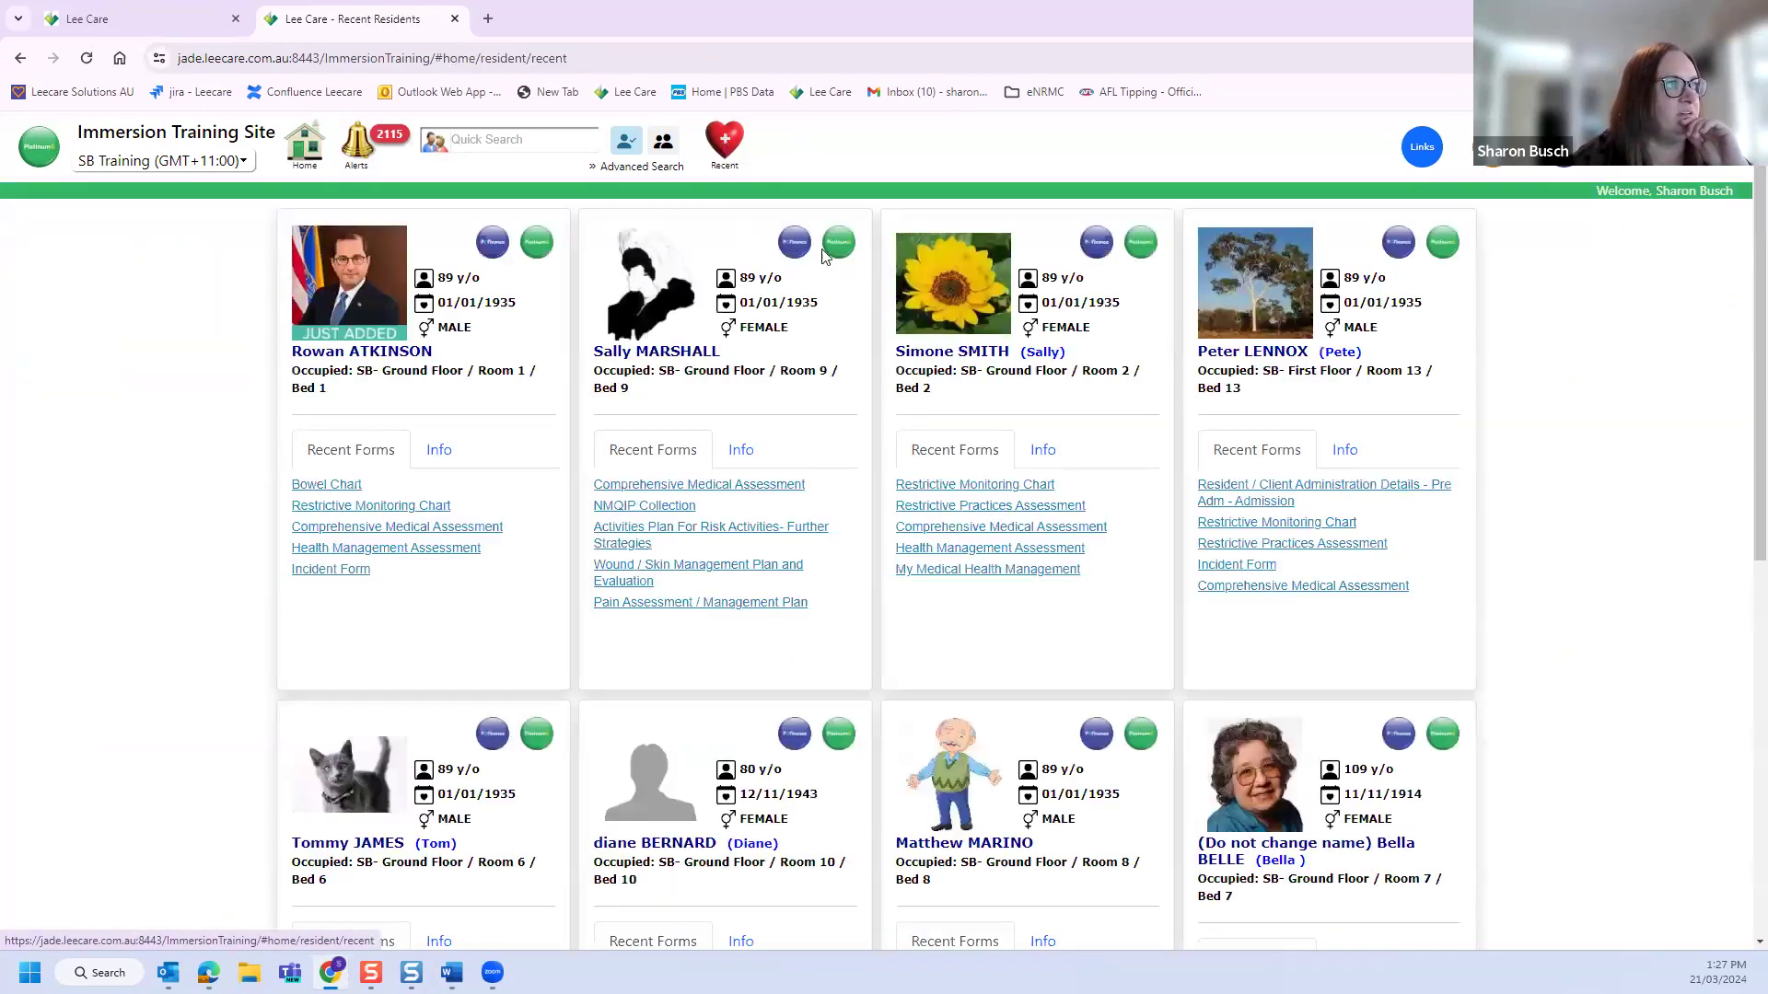
click(837, 246)
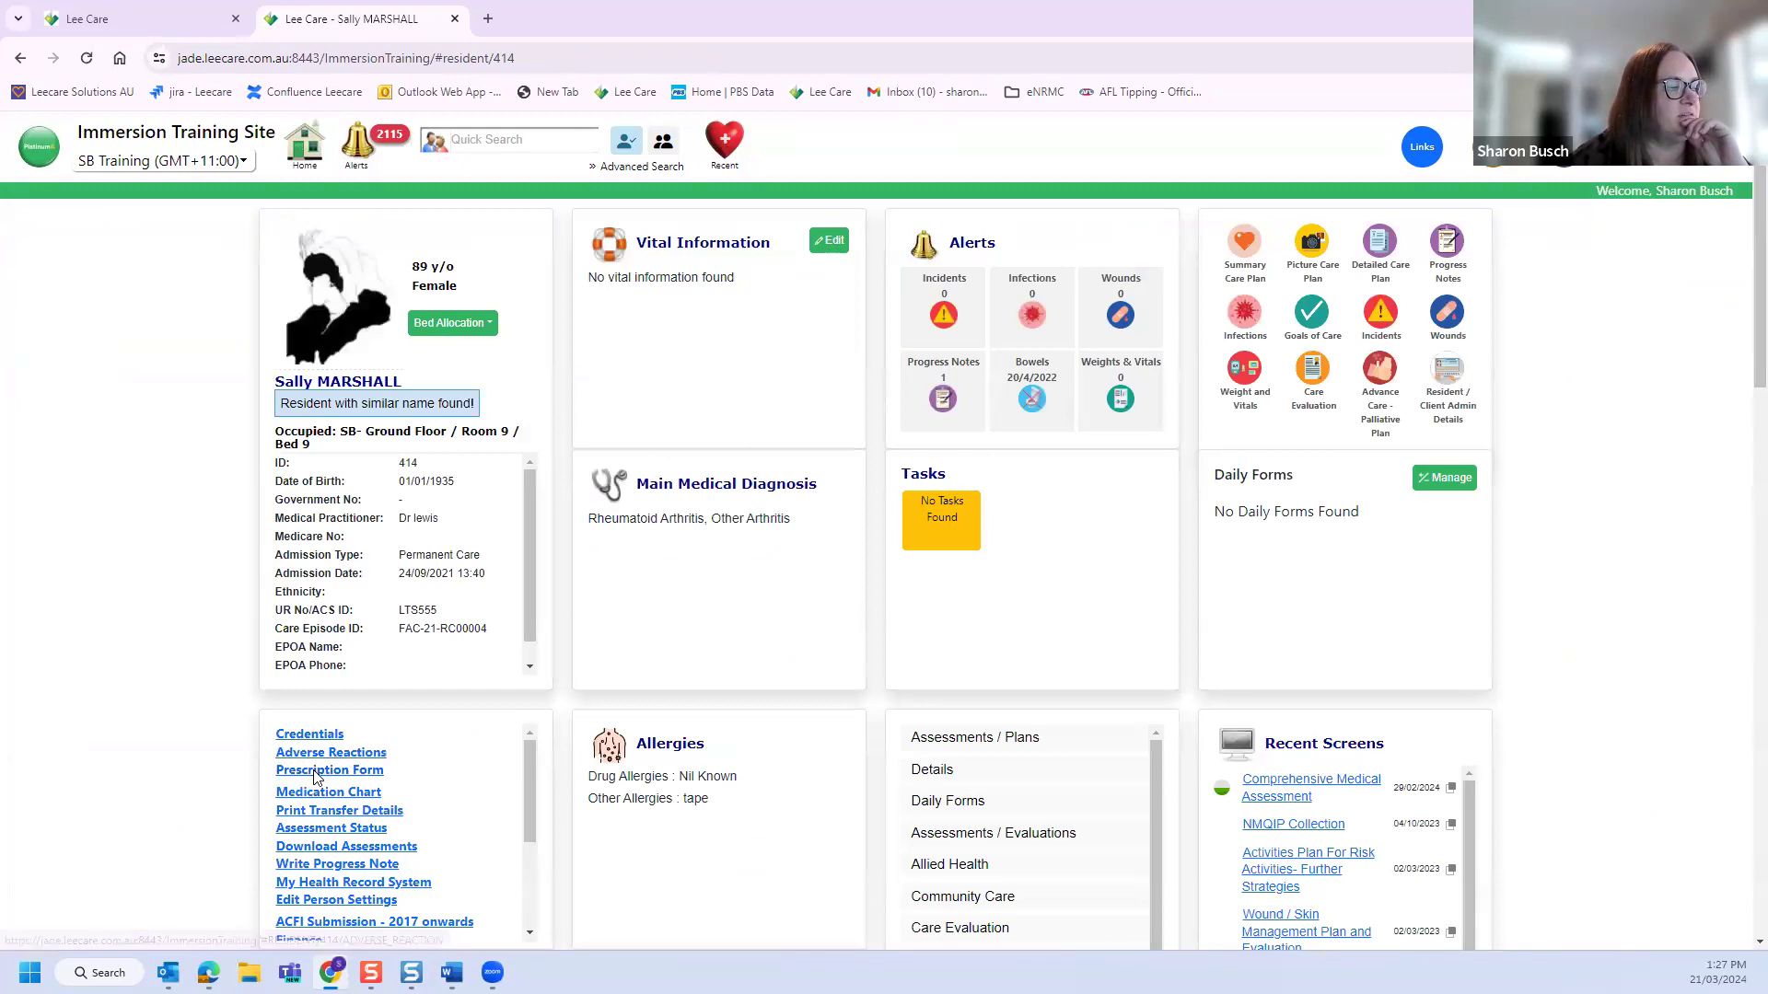
click(311, 300)
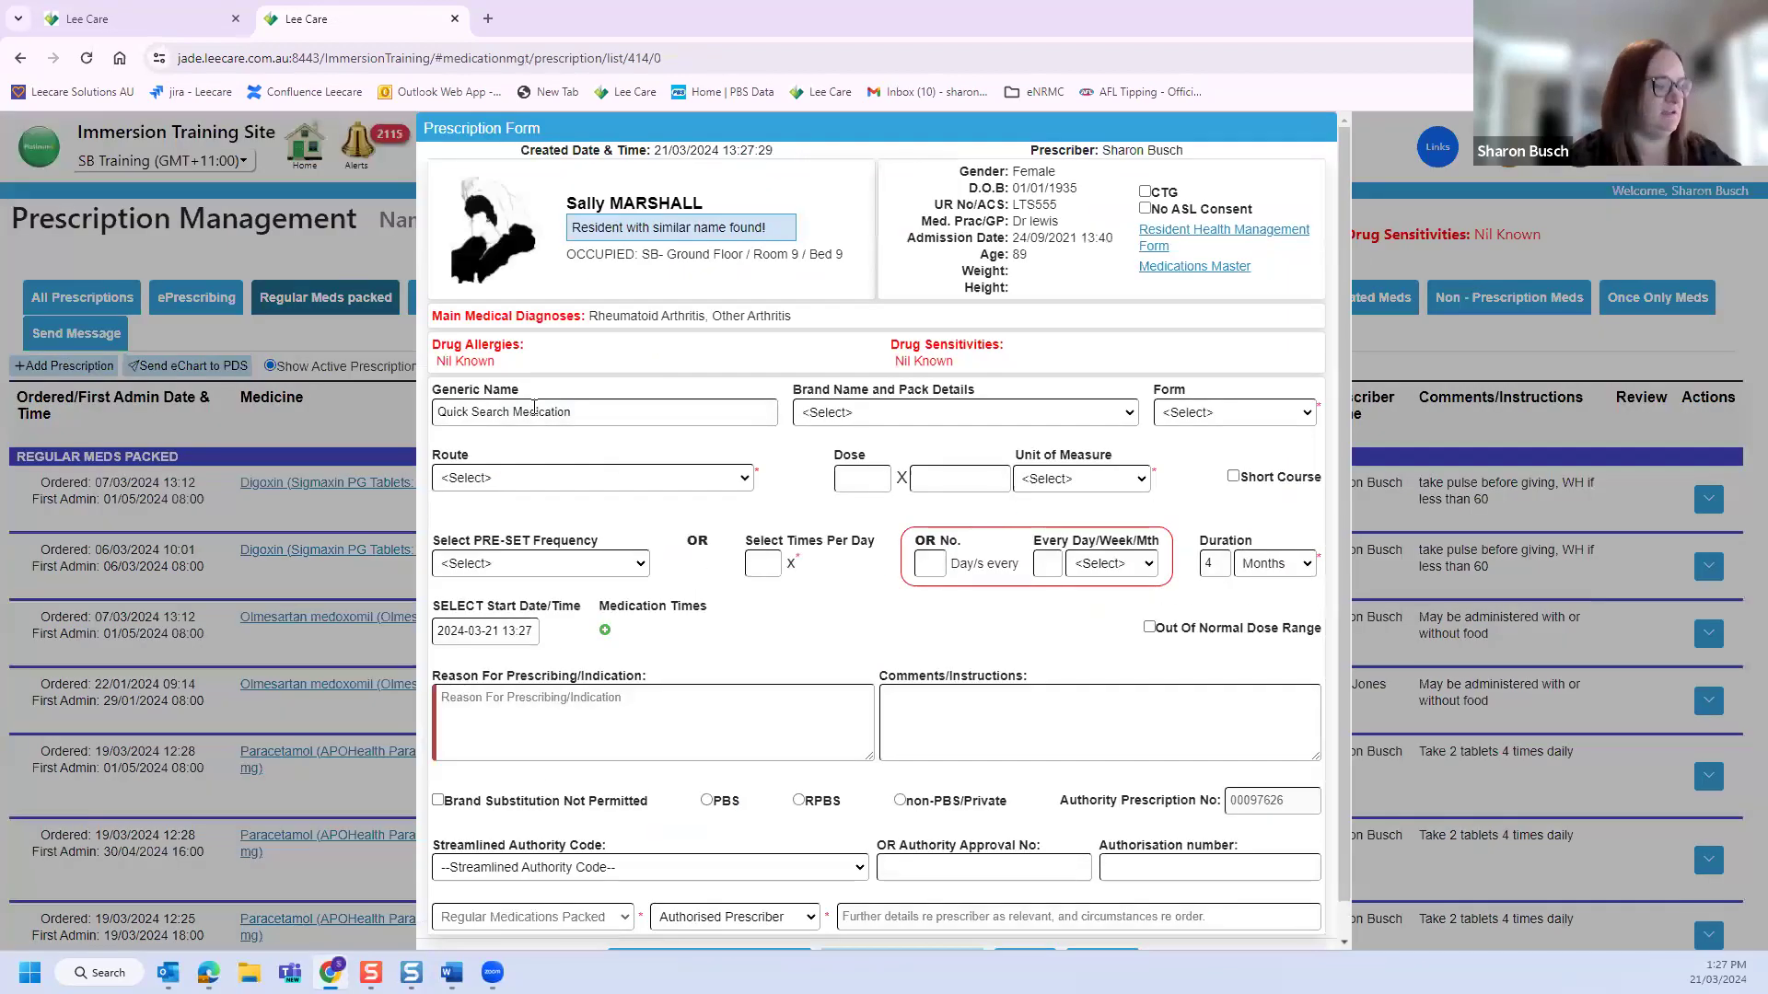
Step: Choose Digoxin as the generic name and Lanoxin Tablets: 250 mcg [100] as the brand in the prescription
click(534, 411)
text(dig)
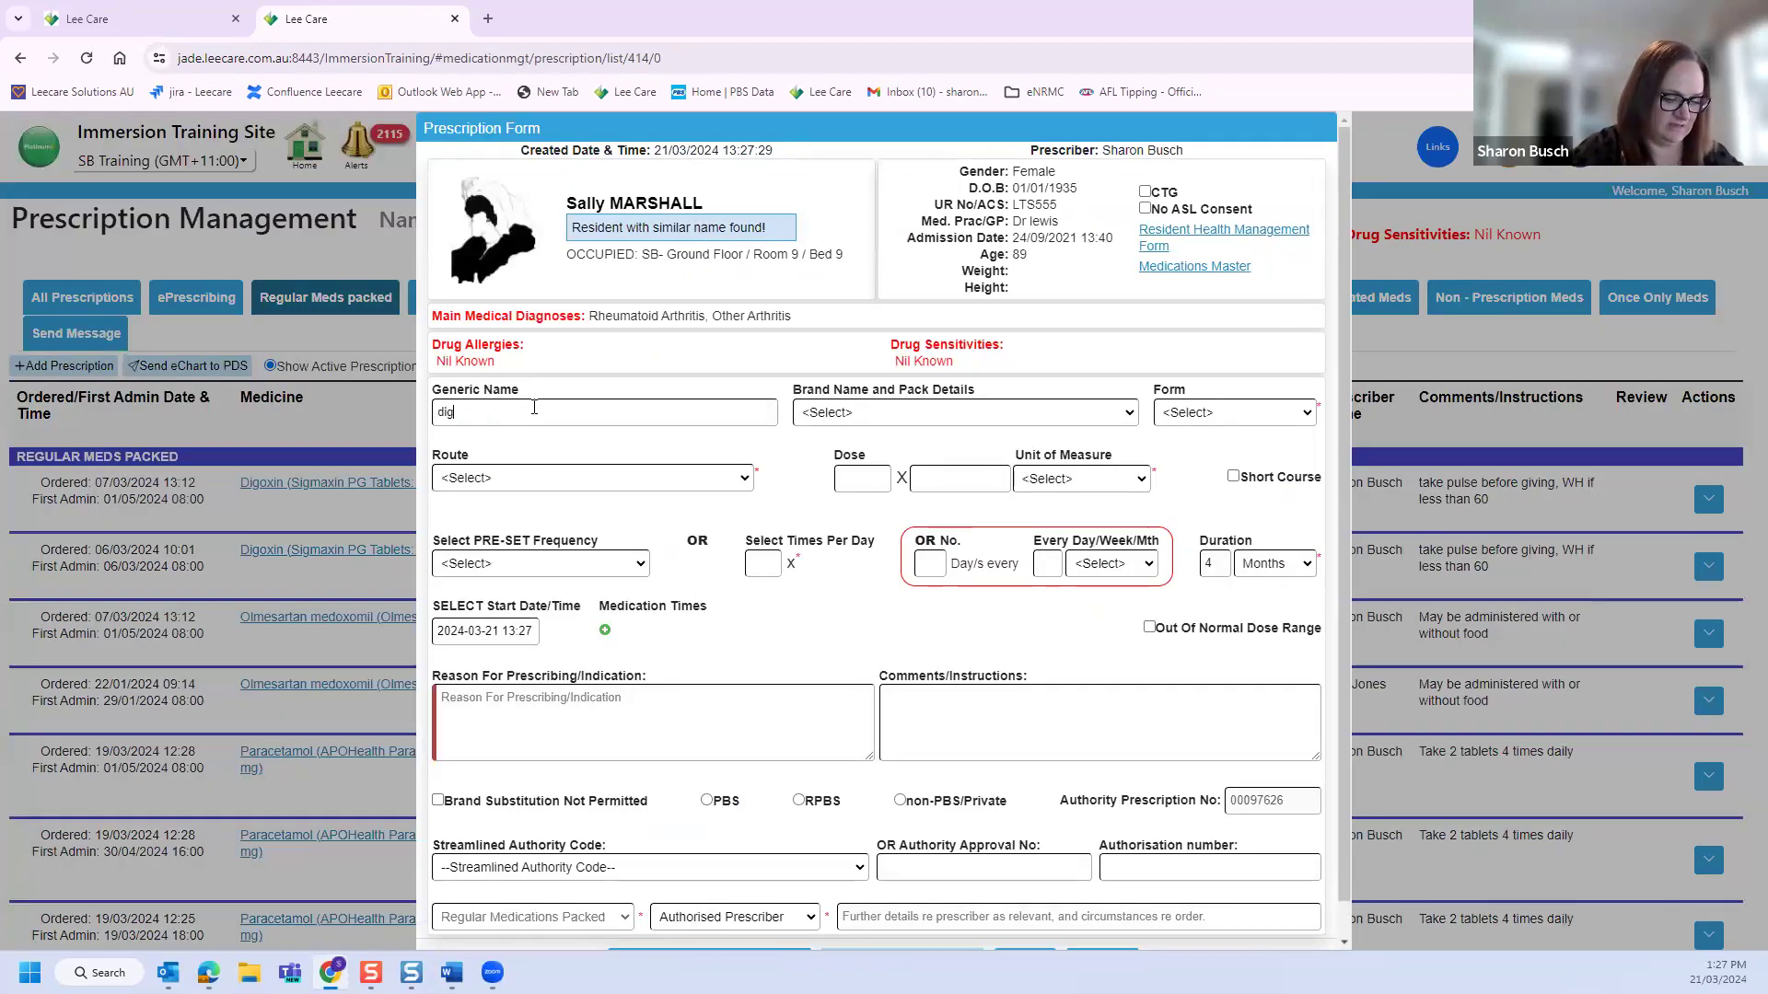
text(oxi)
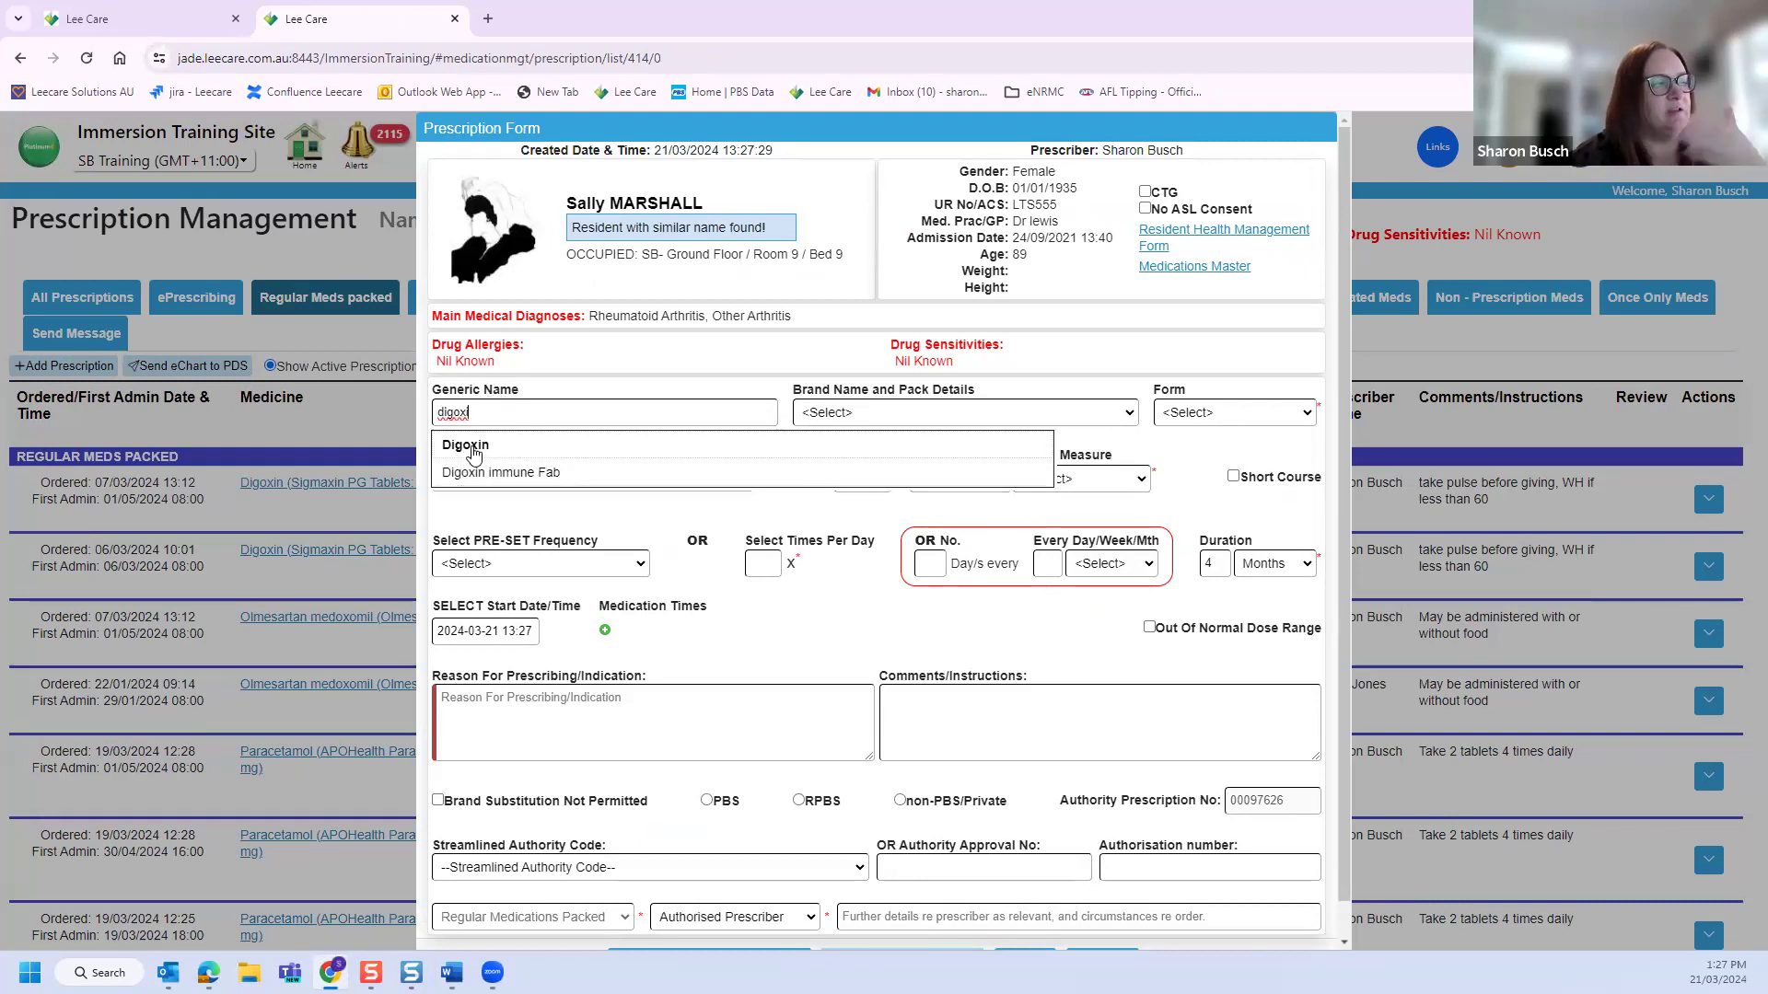
click(475, 455)
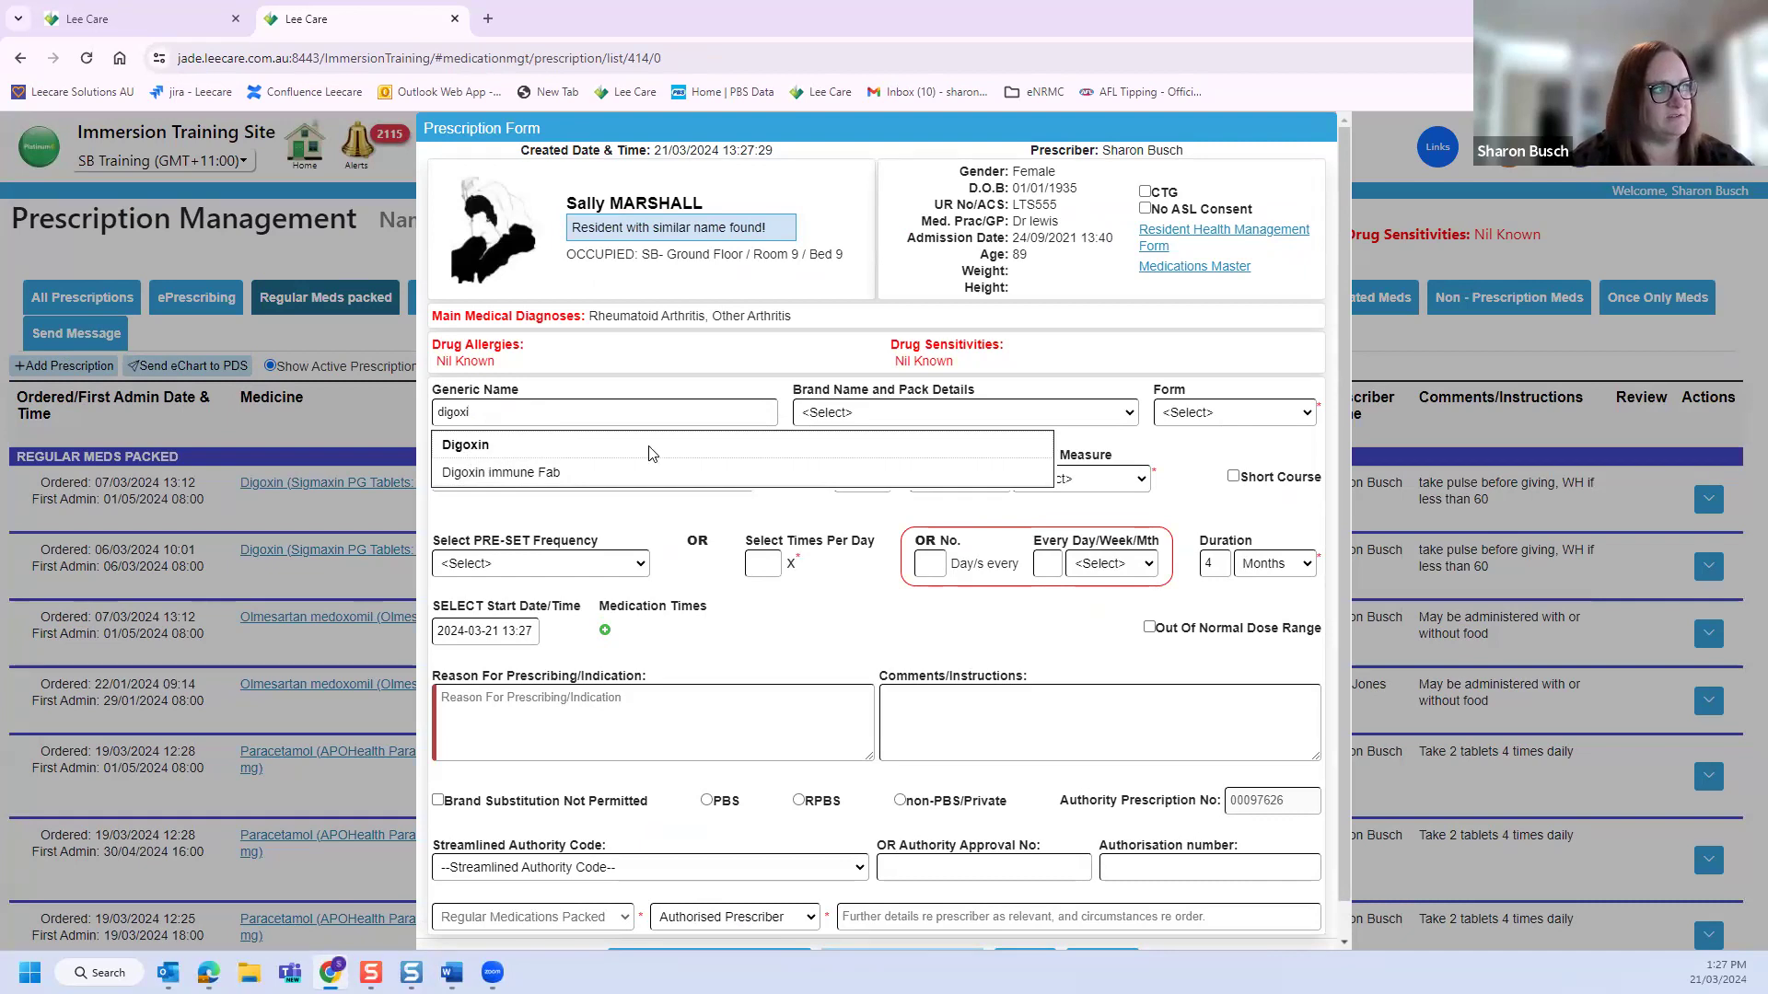
click(865, 414)
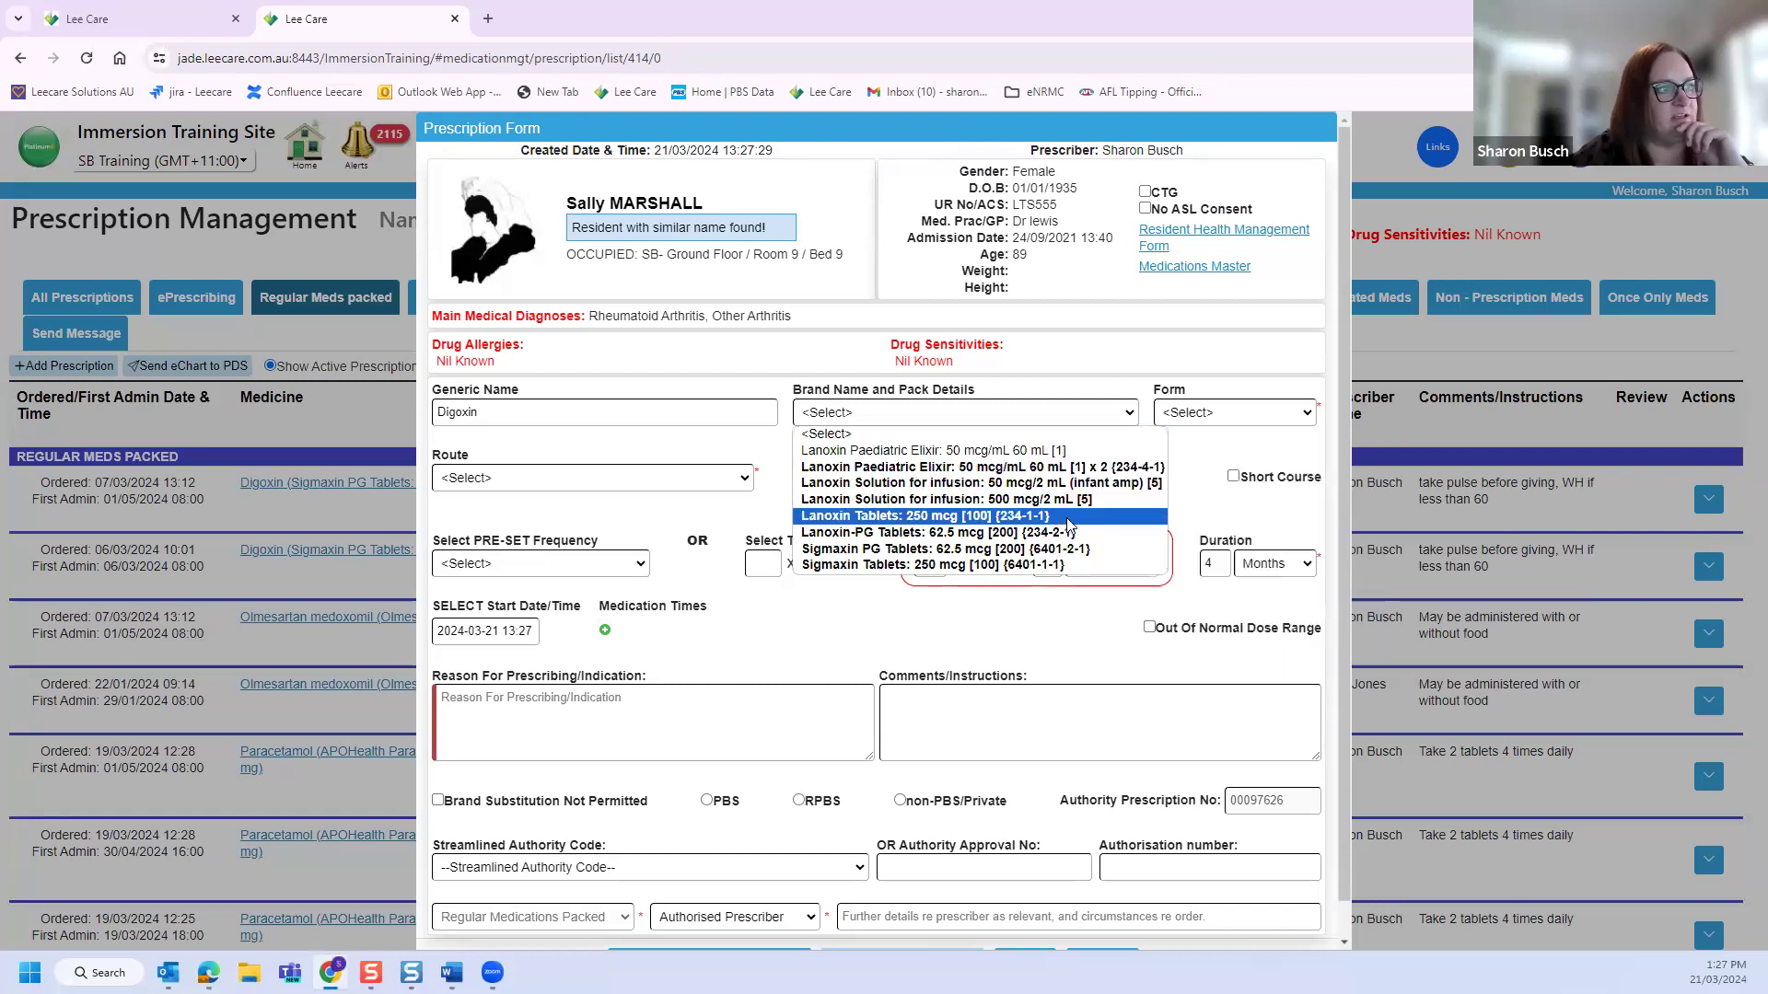
click(1003, 523)
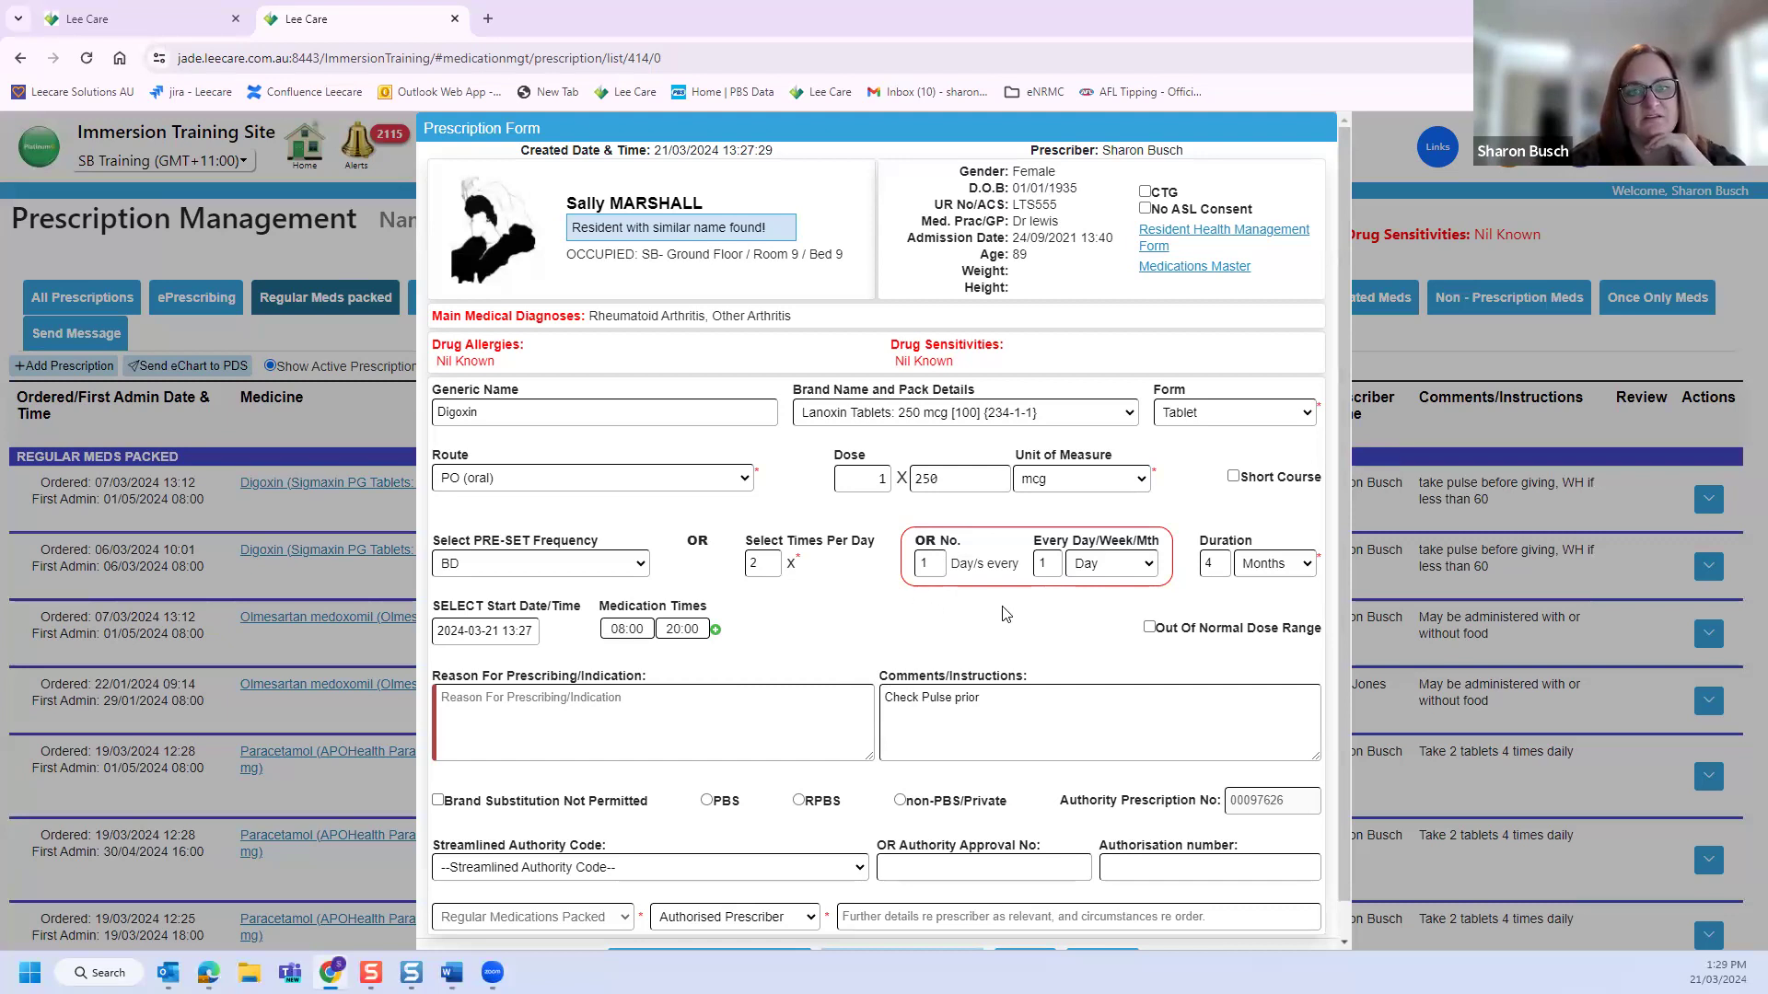
Step: Review the defaults filled in for the Lanoxin prescription, and cancel the form without saving
scroll(1013, 603, down, 1)
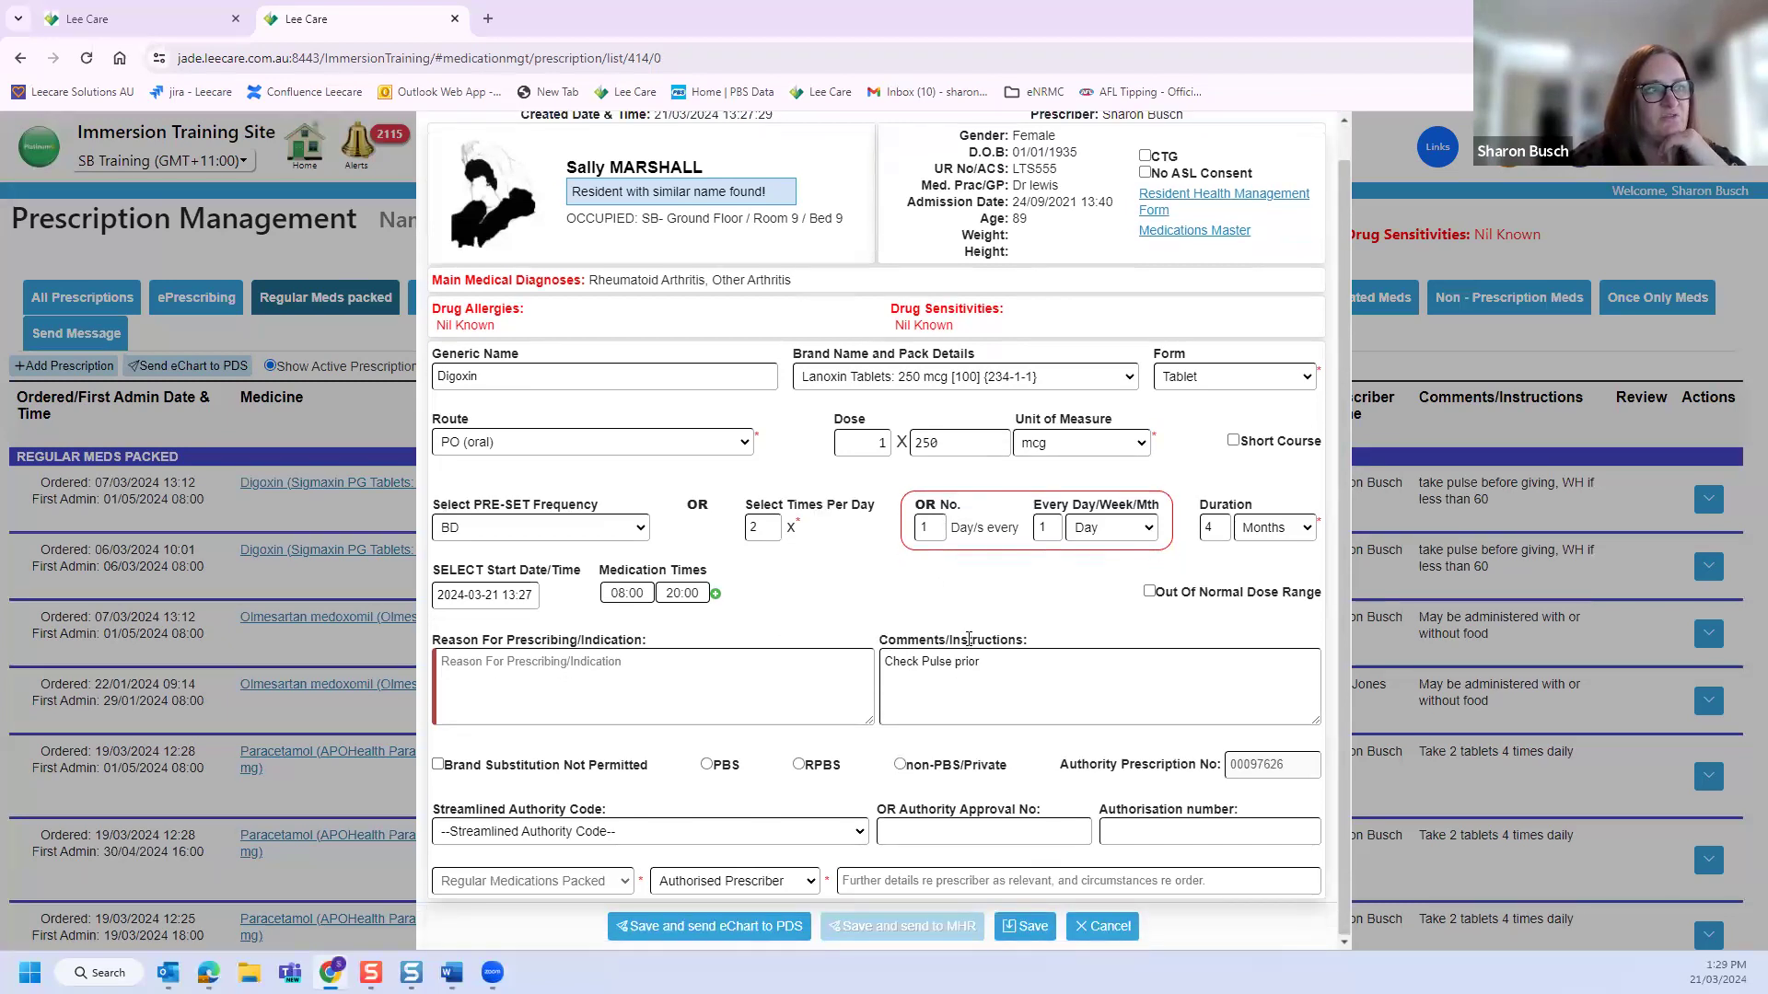
scroll(1001, 665, up, 1)
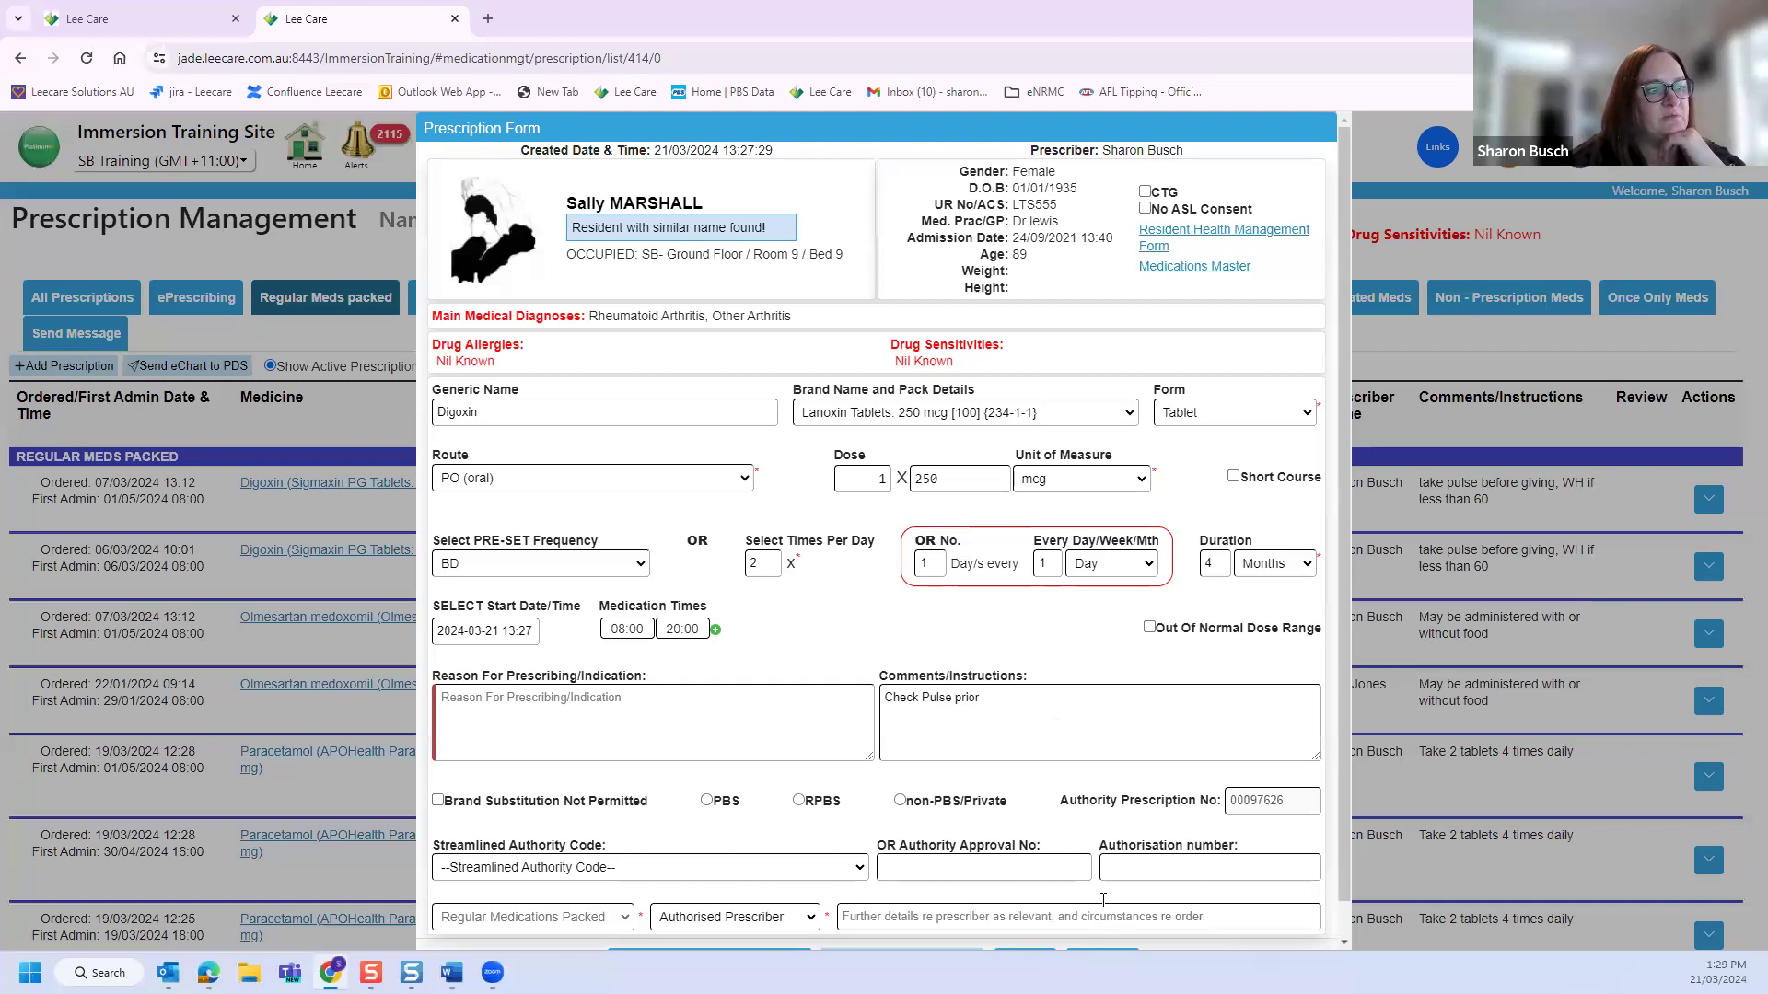
scroll(1103, 901, down, 1)
click(1108, 930)
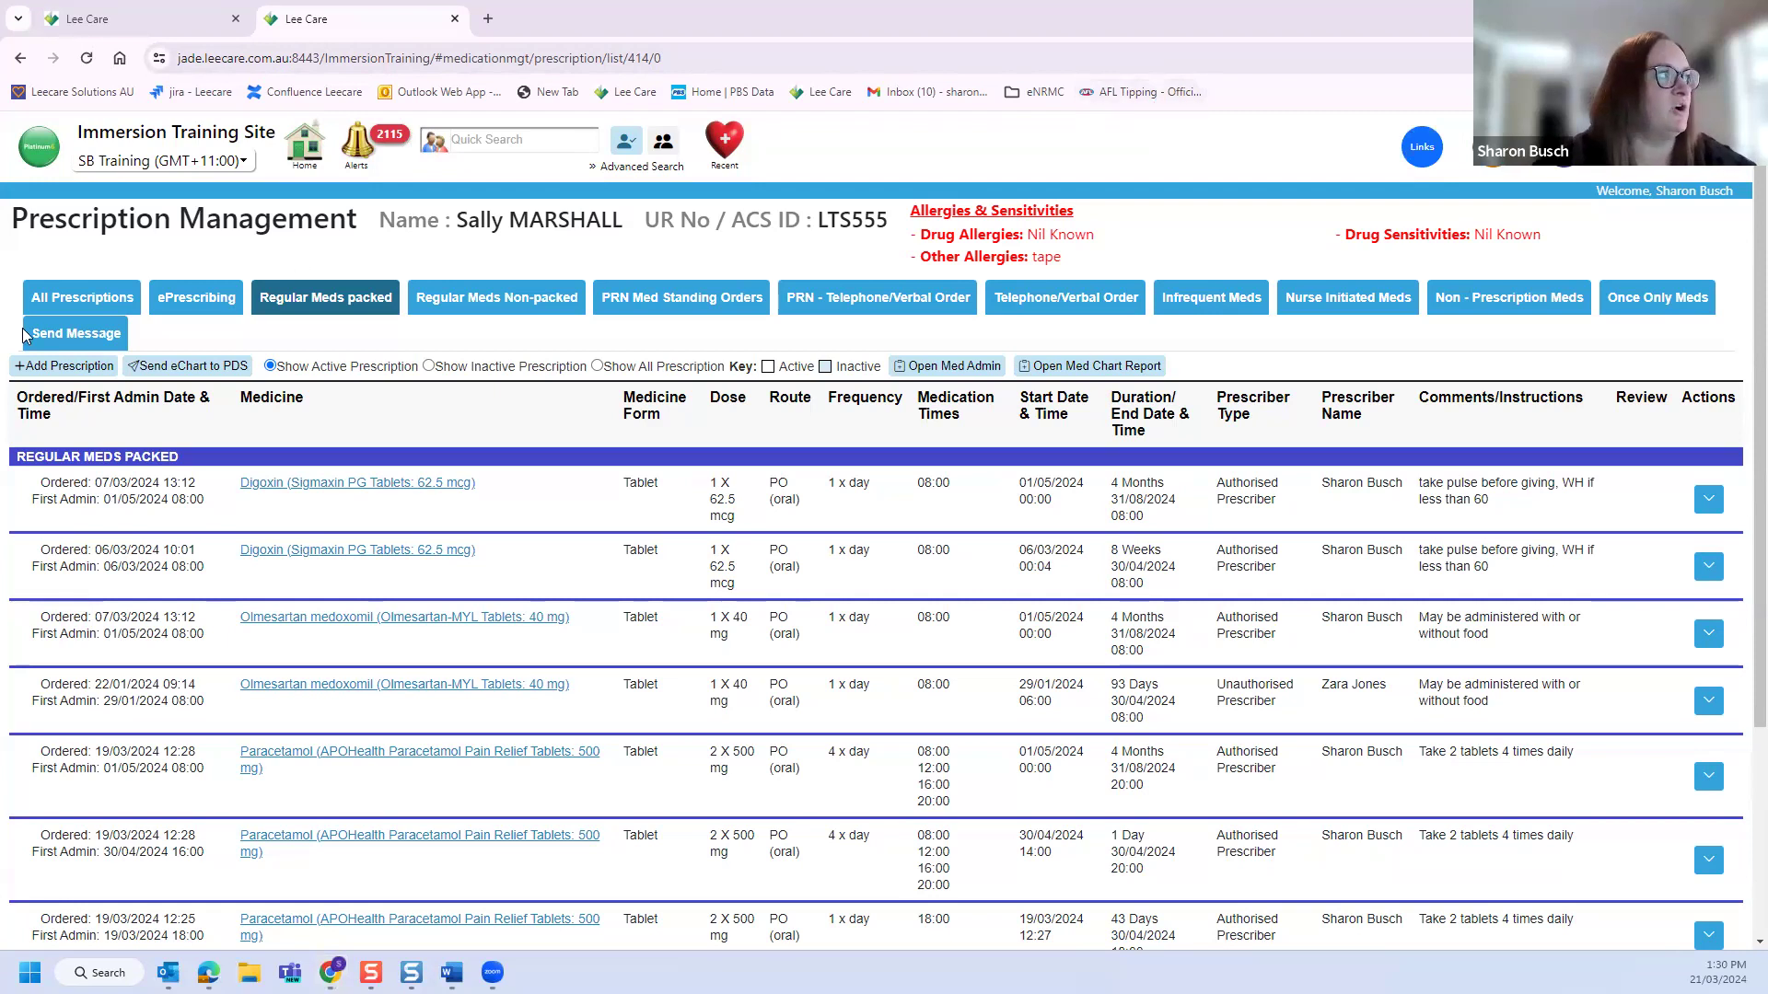
Step: Add another prescription, find Paracetamol by searching for "pana", and look through its brand and pack options
click(47, 367)
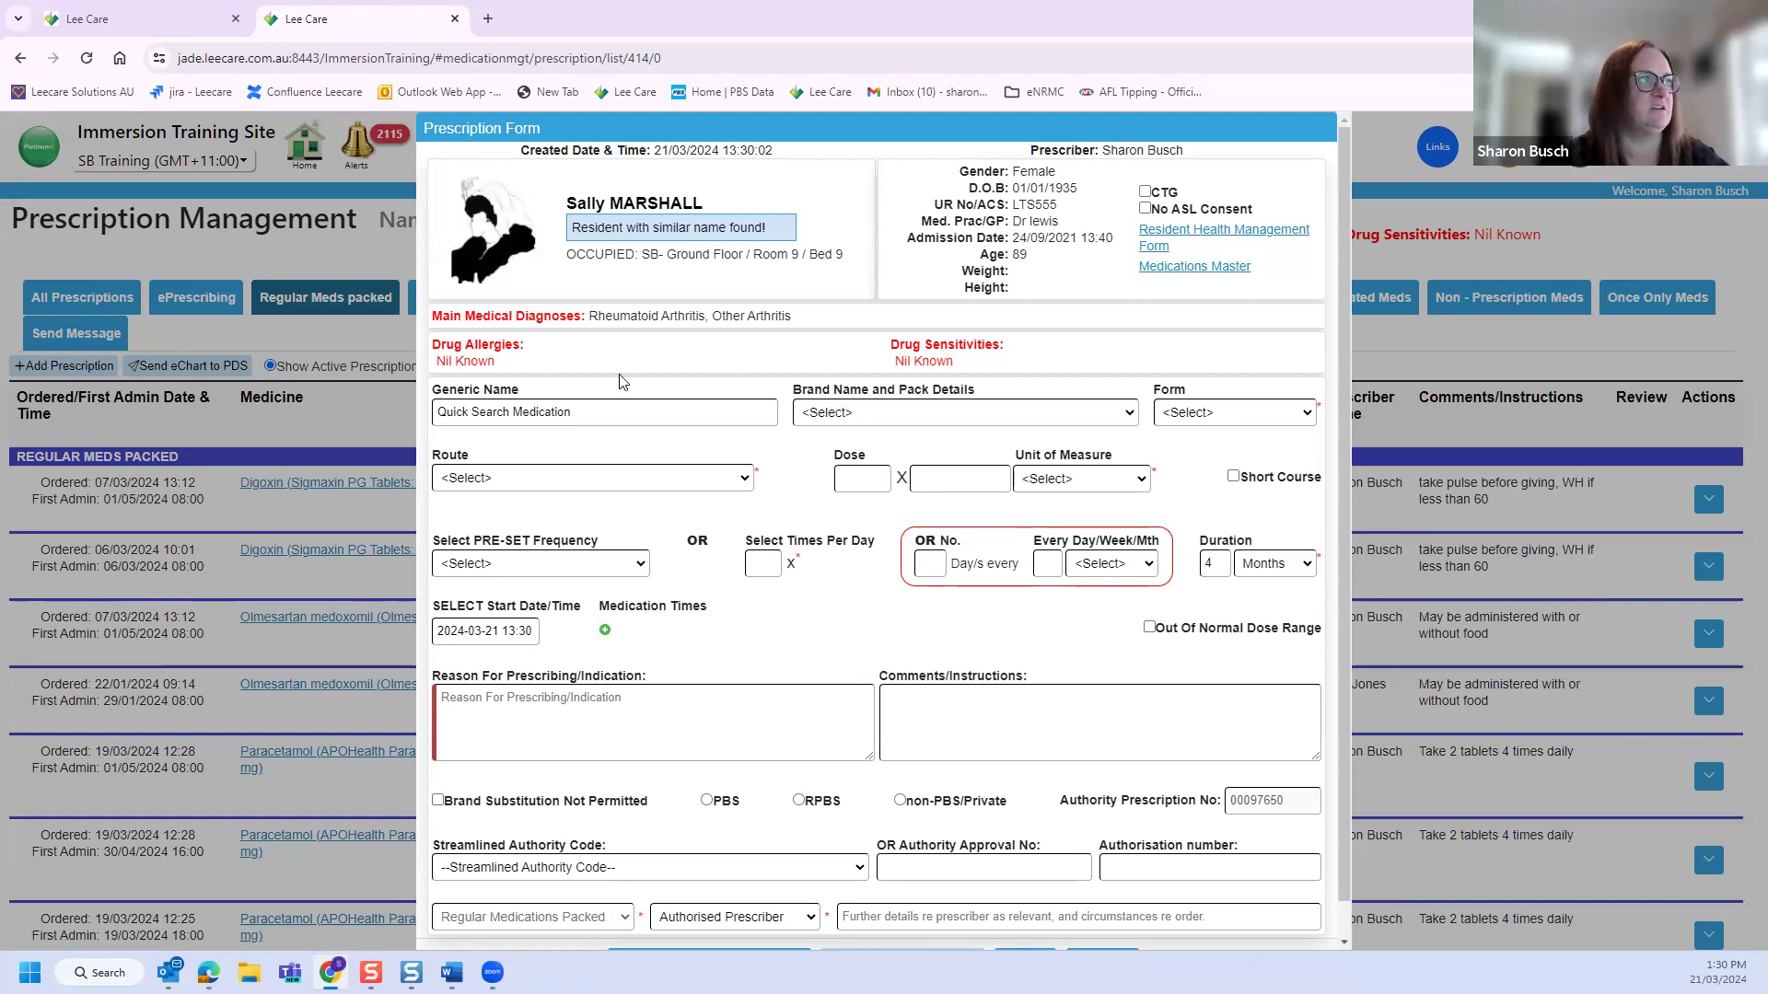
click(562, 419)
text(pana)
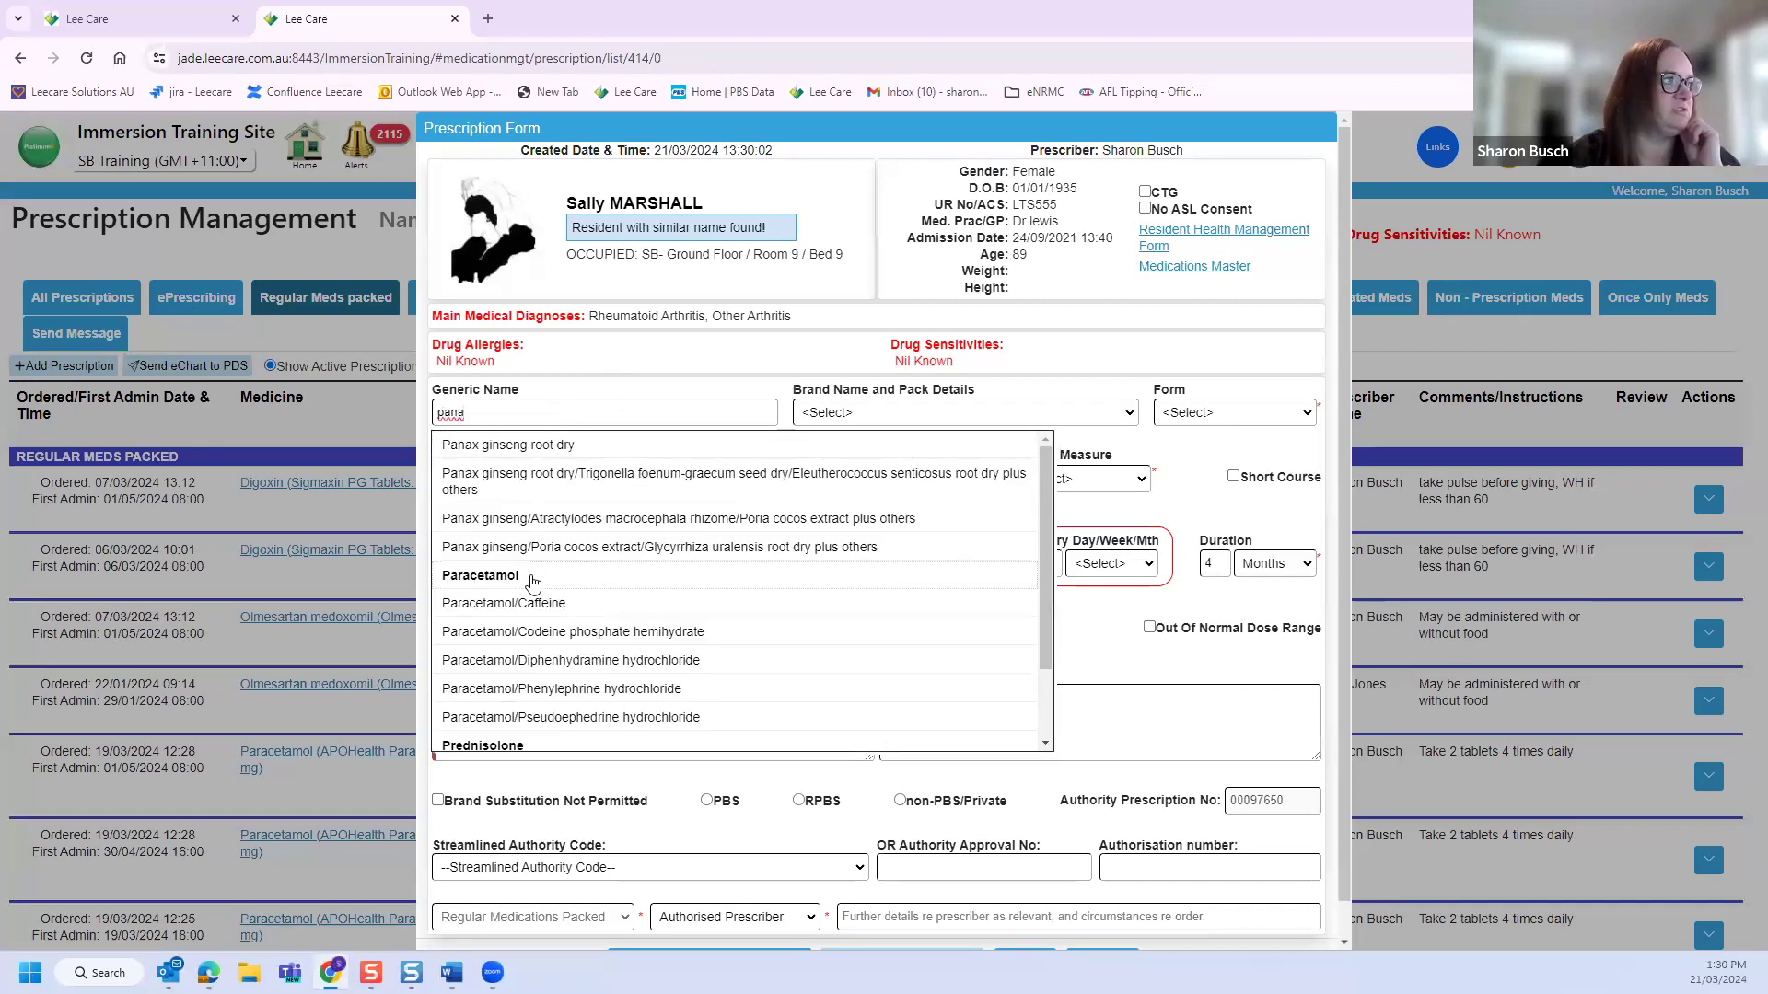
click(545, 576)
click(1018, 415)
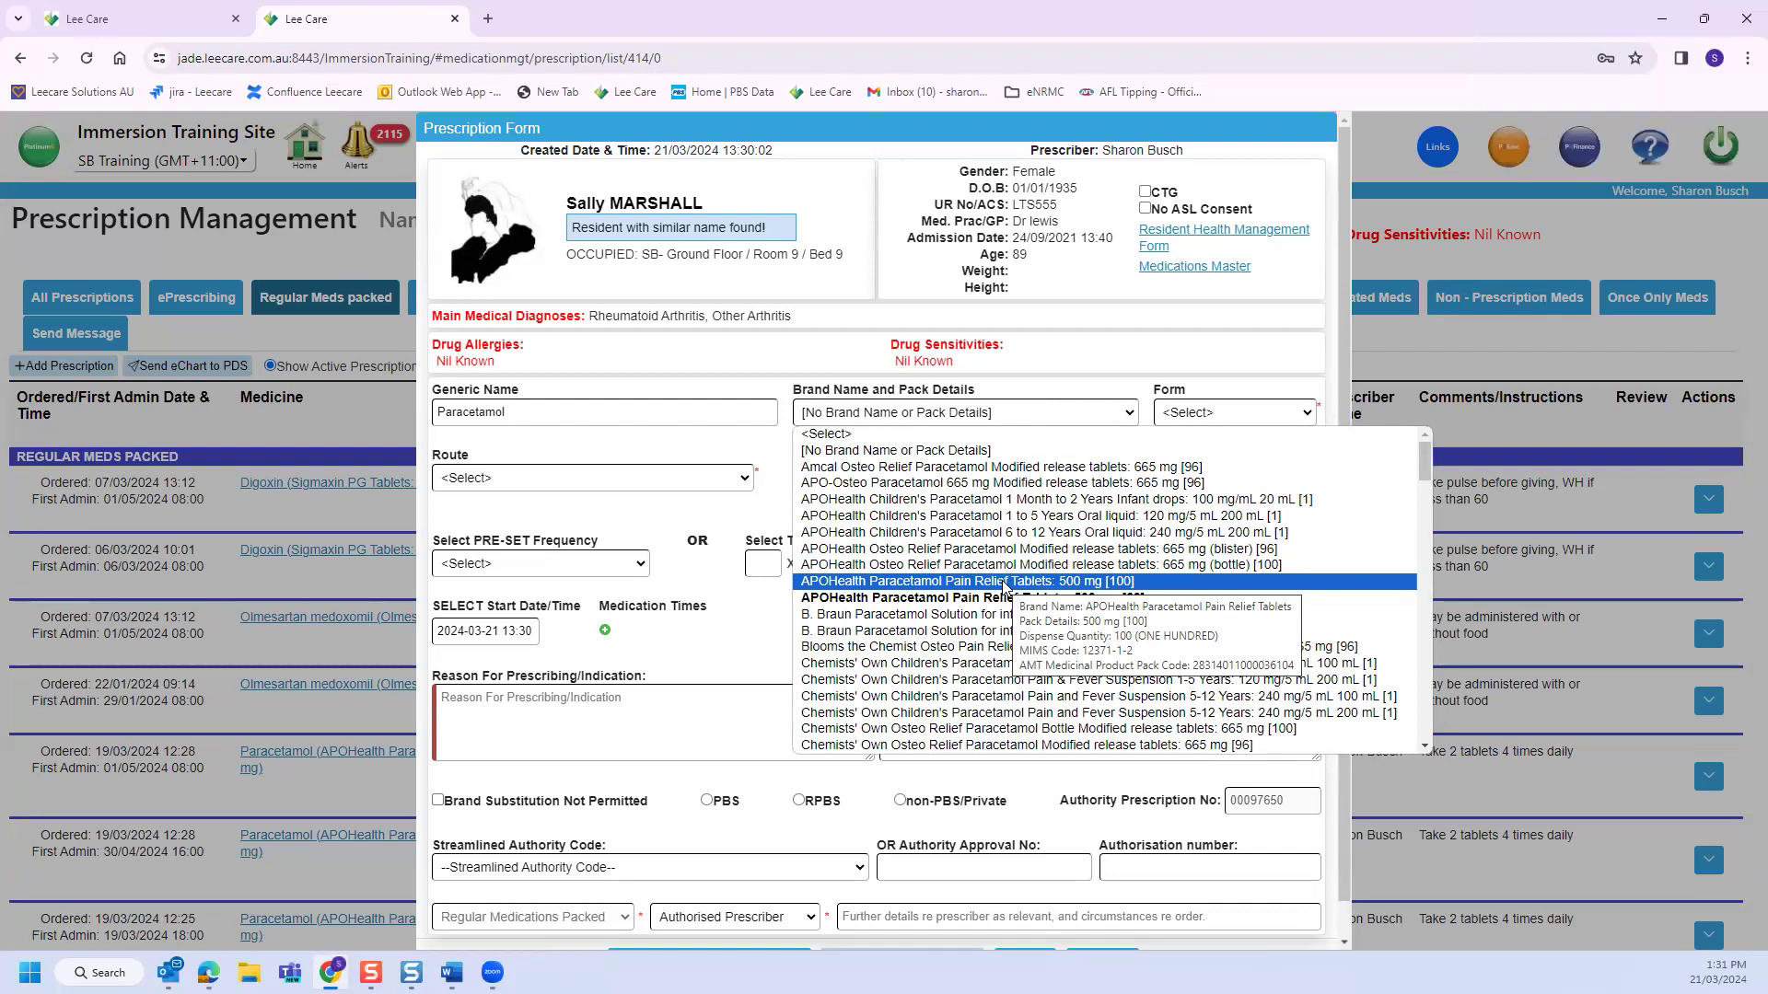
Step: Change the prescription's generic name to Oxycodone hydrochloride, searching for it as "endon"
click(534, 414)
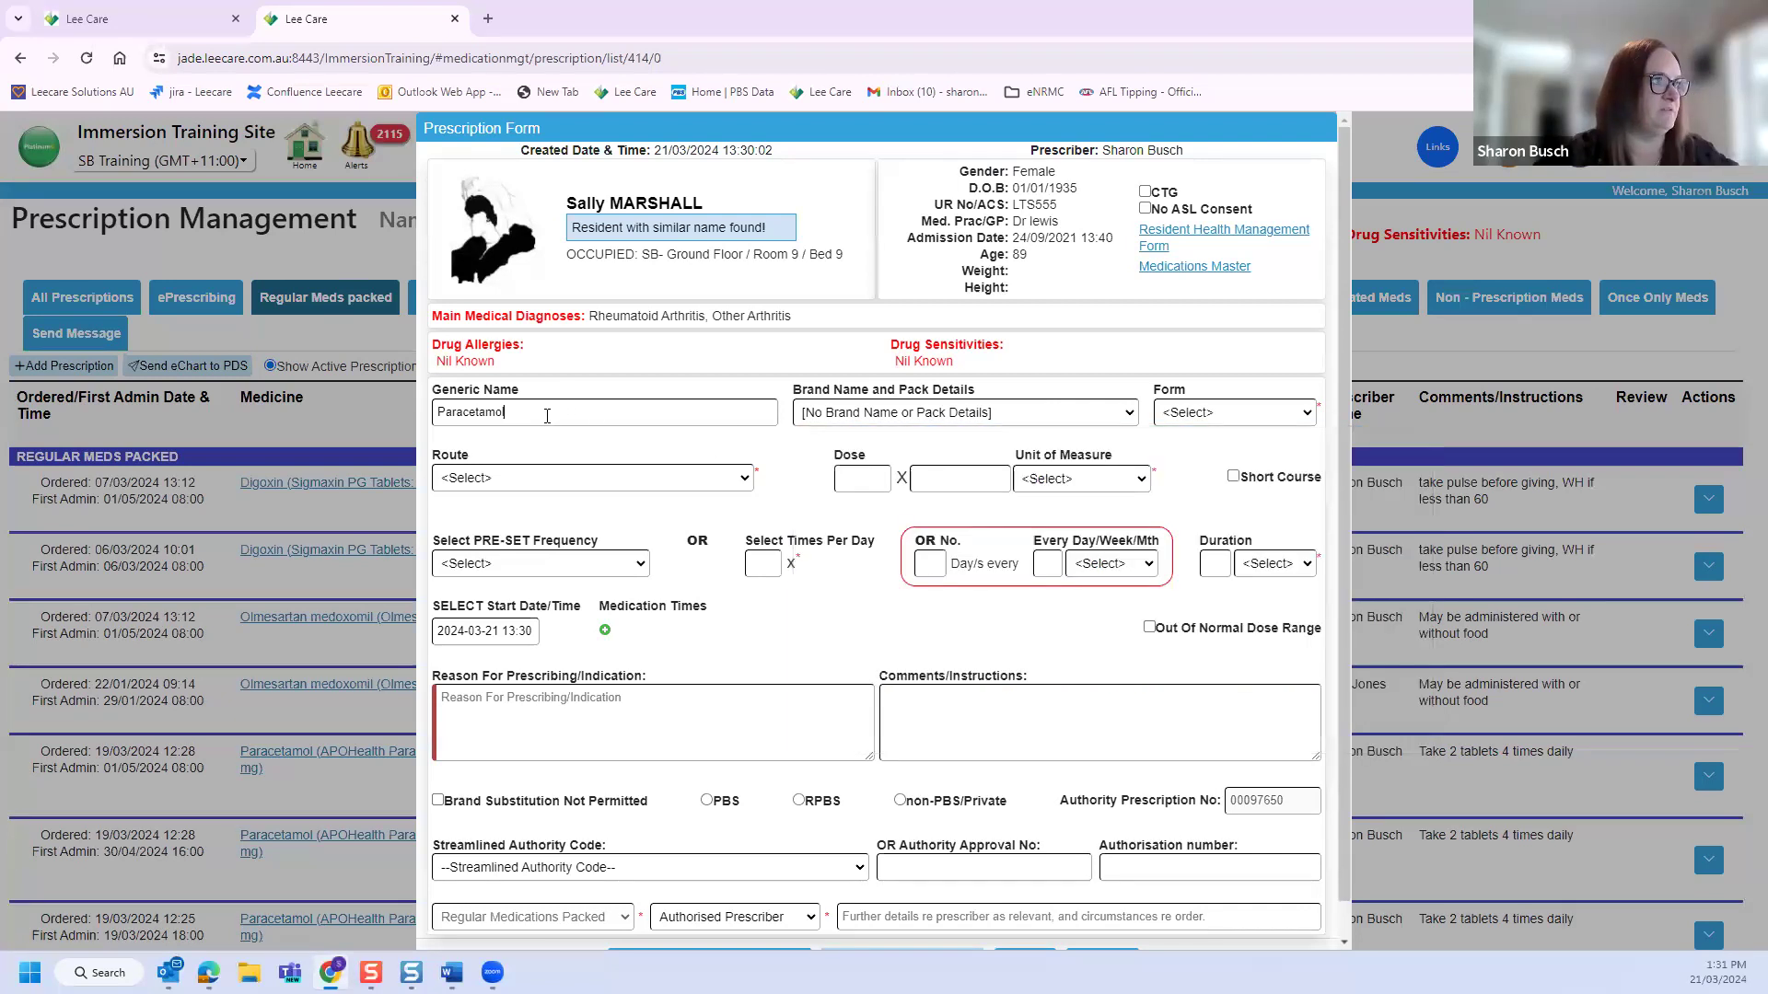
drag(534, 422, 337, 398)
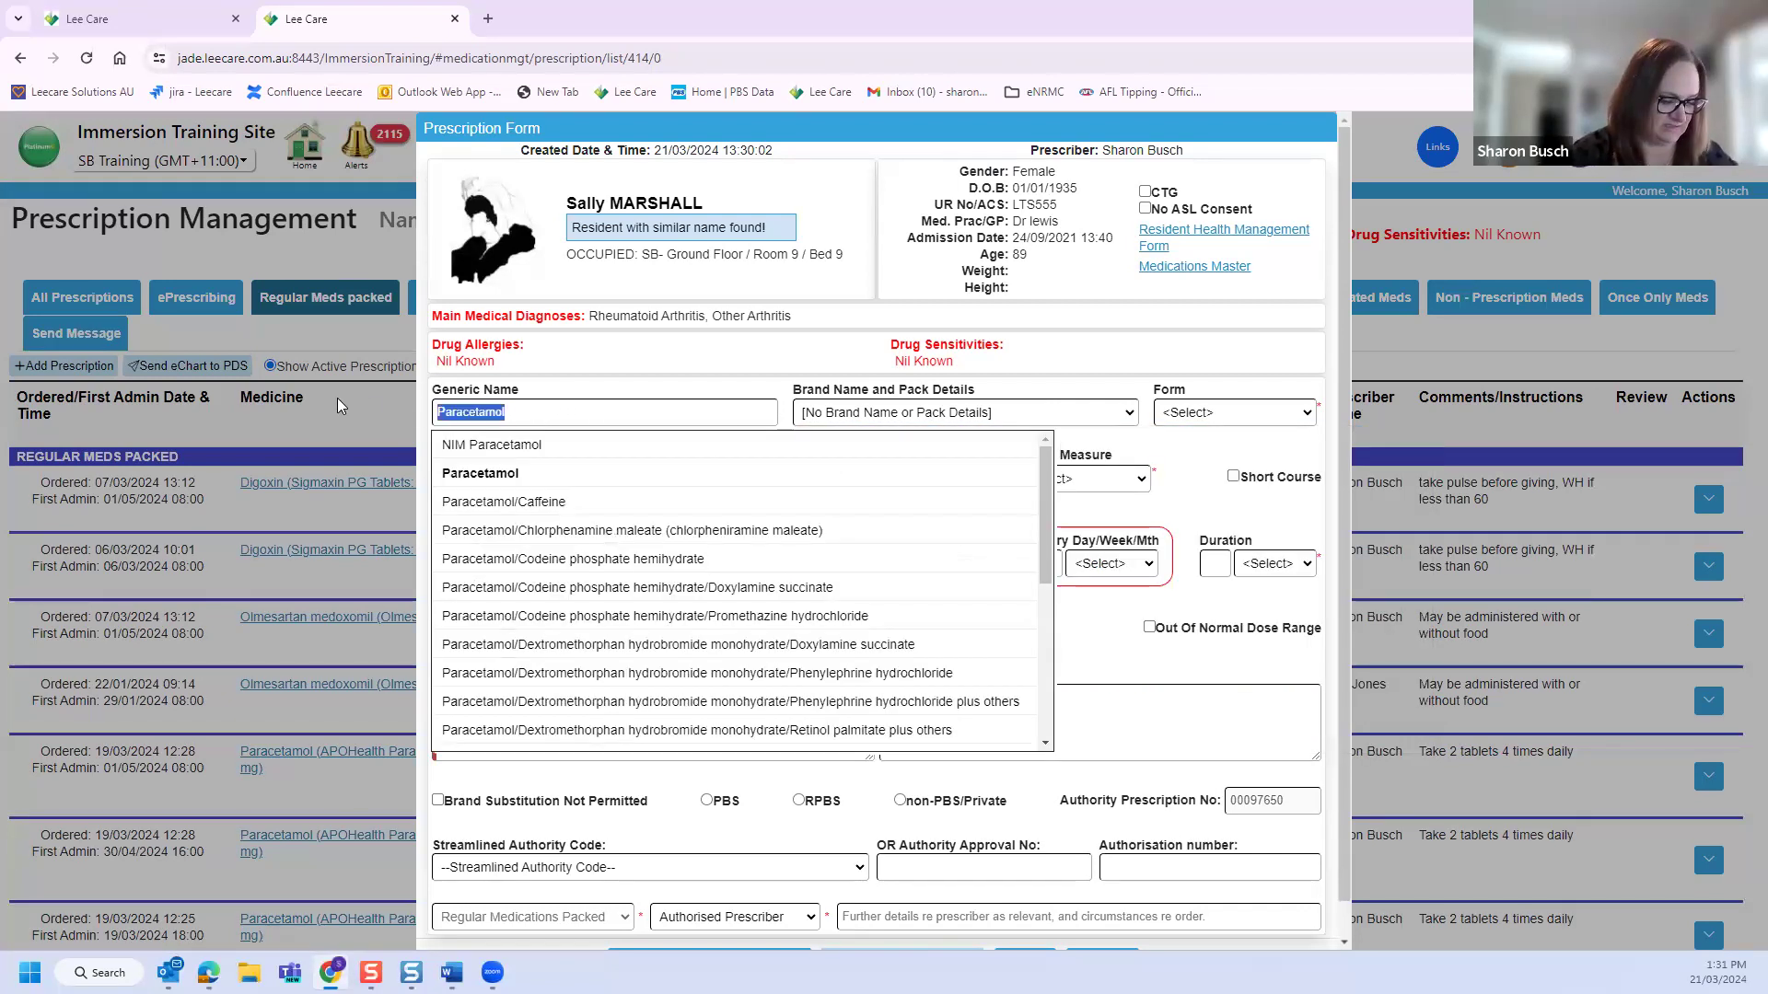
text(endon)
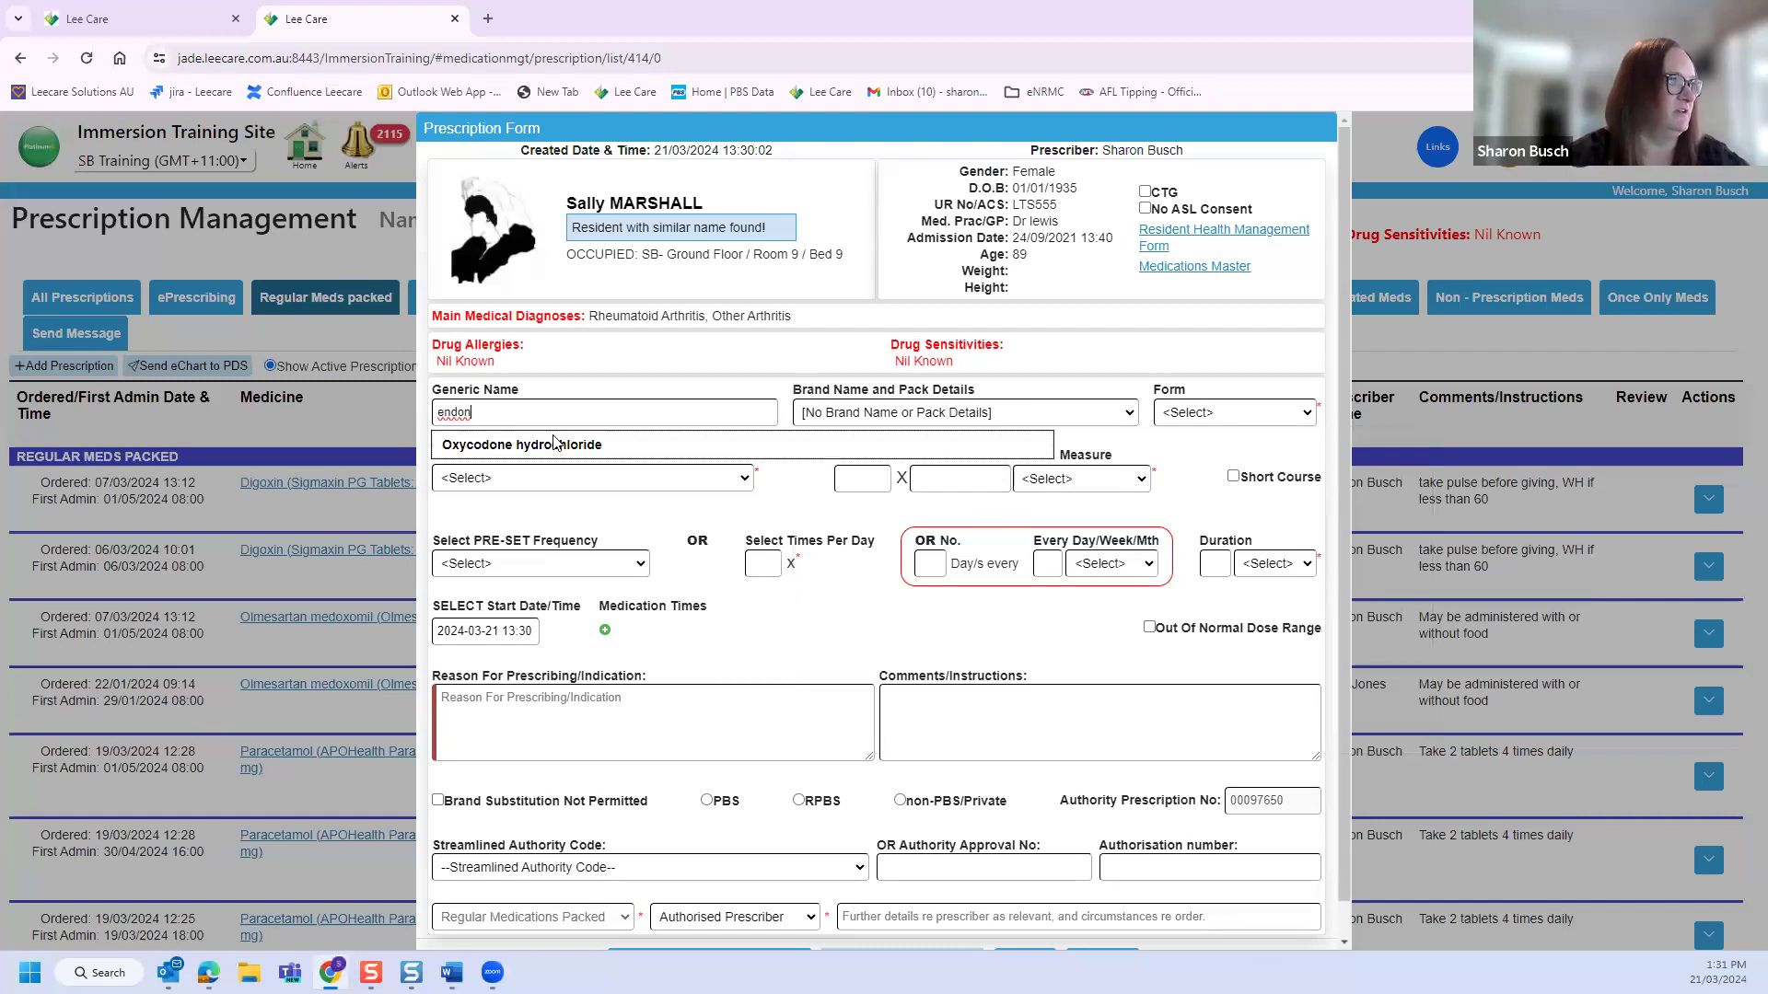
click(551, 446)
Step: Examine the pack details of Endone Tablets 5 mg [20] and OxyContin Modified release tablets 10 mg [28], leaving the brand unselected
click(1087, 416)
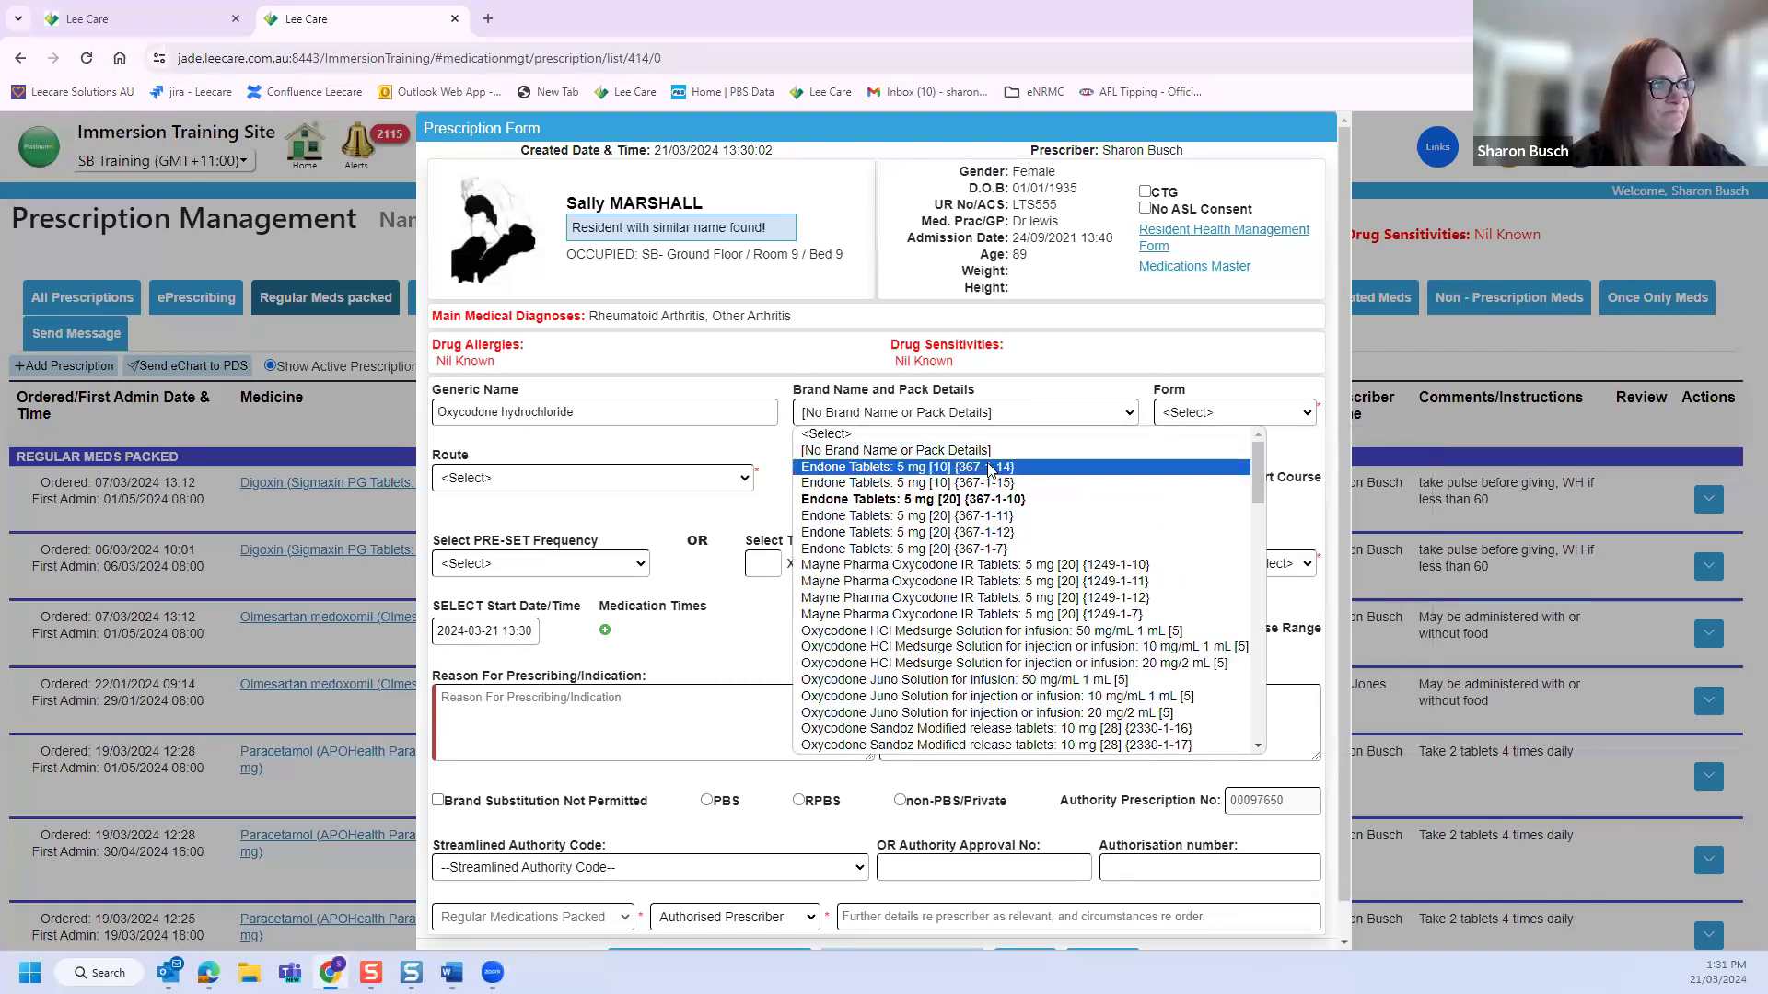
mouse_move(991, 502)
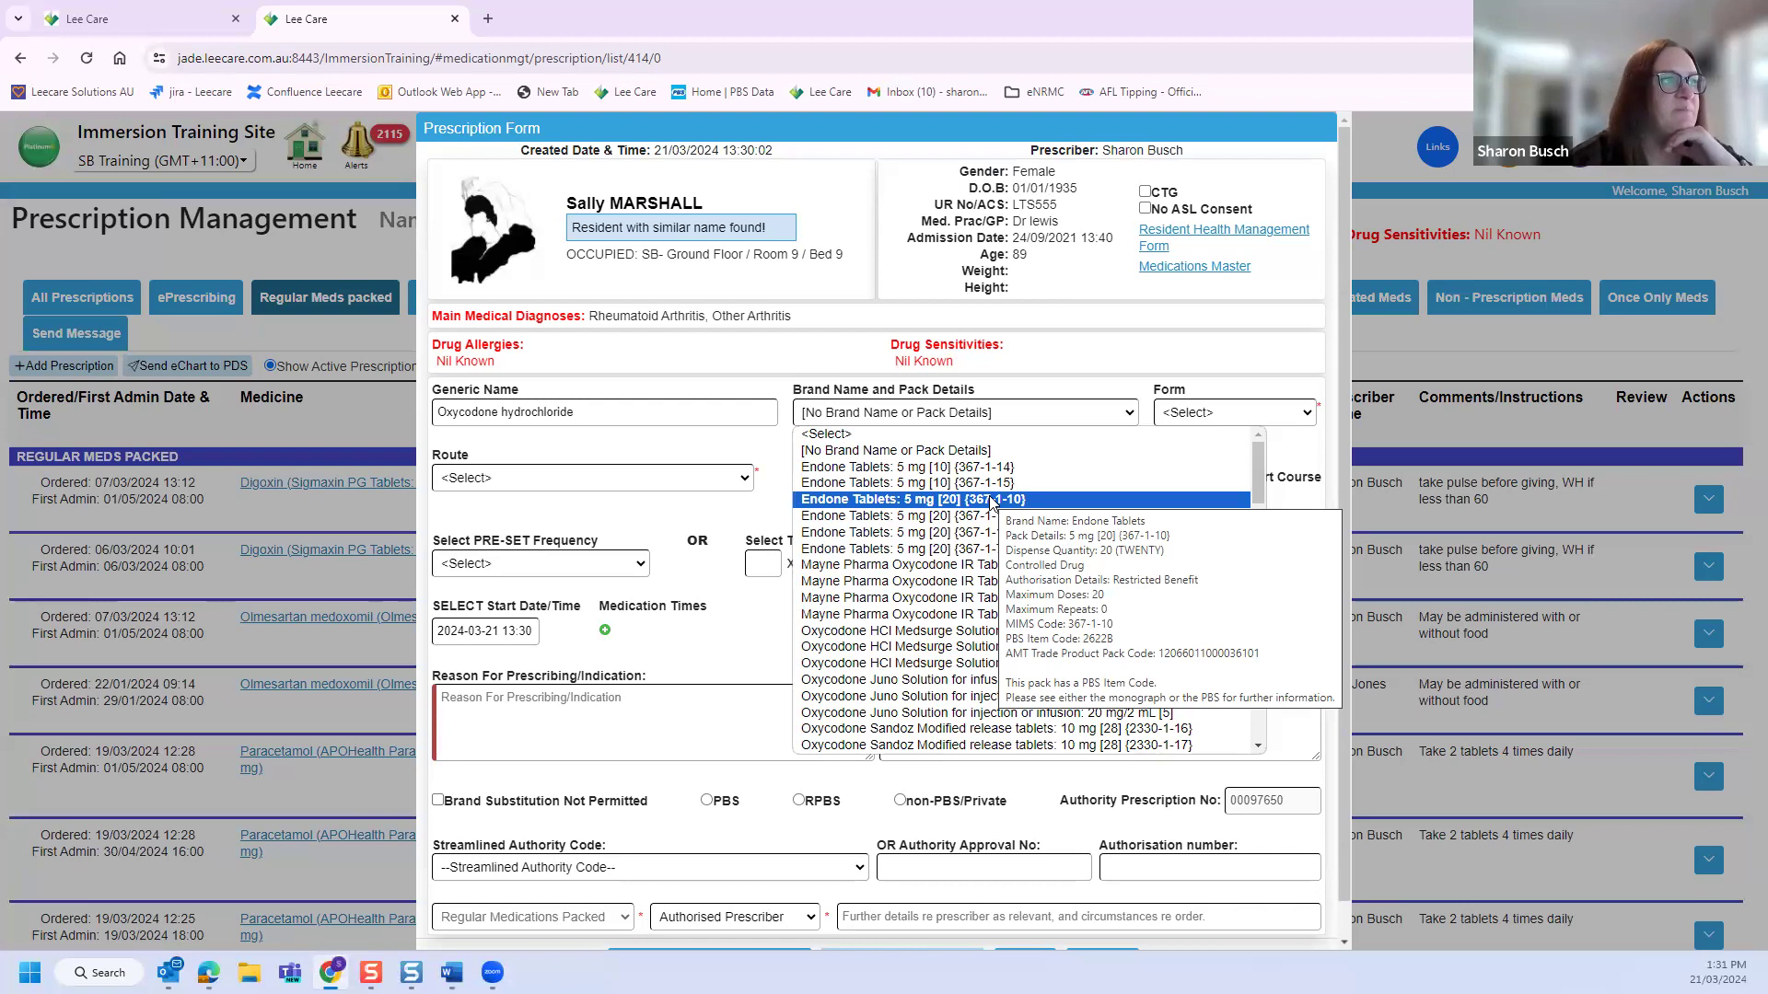
scroll(976, 479, down, 8)
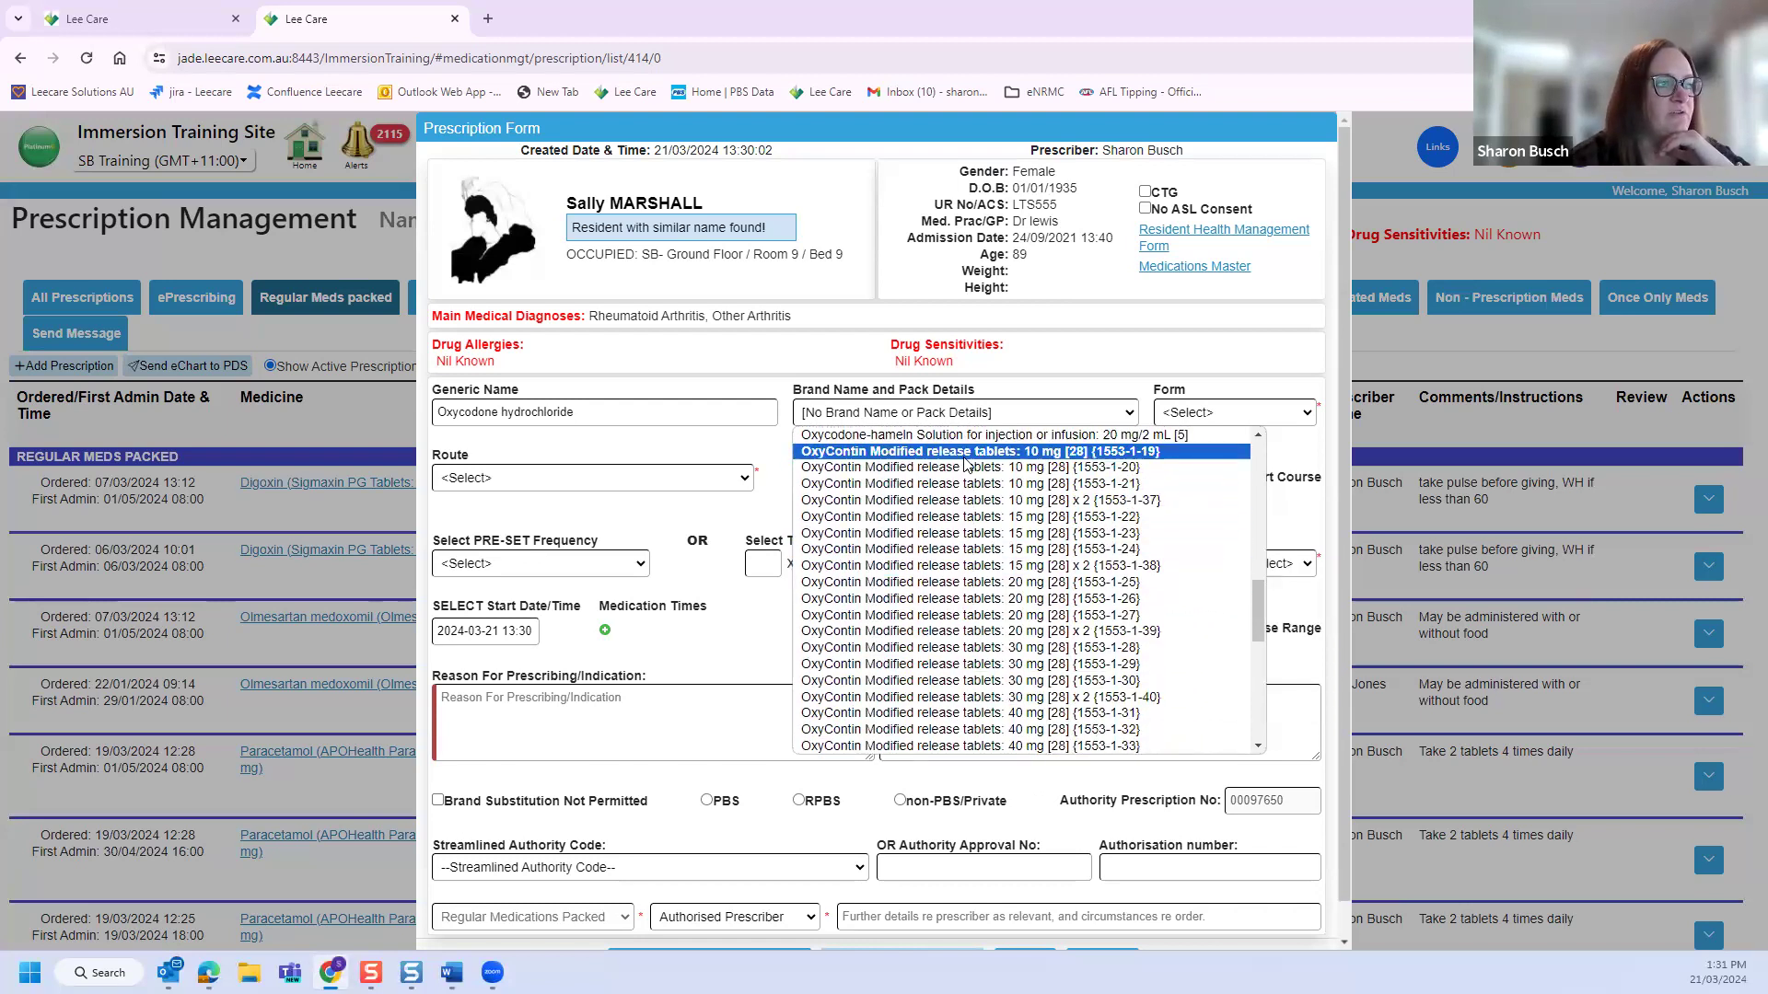
mouse_move(965, 460)
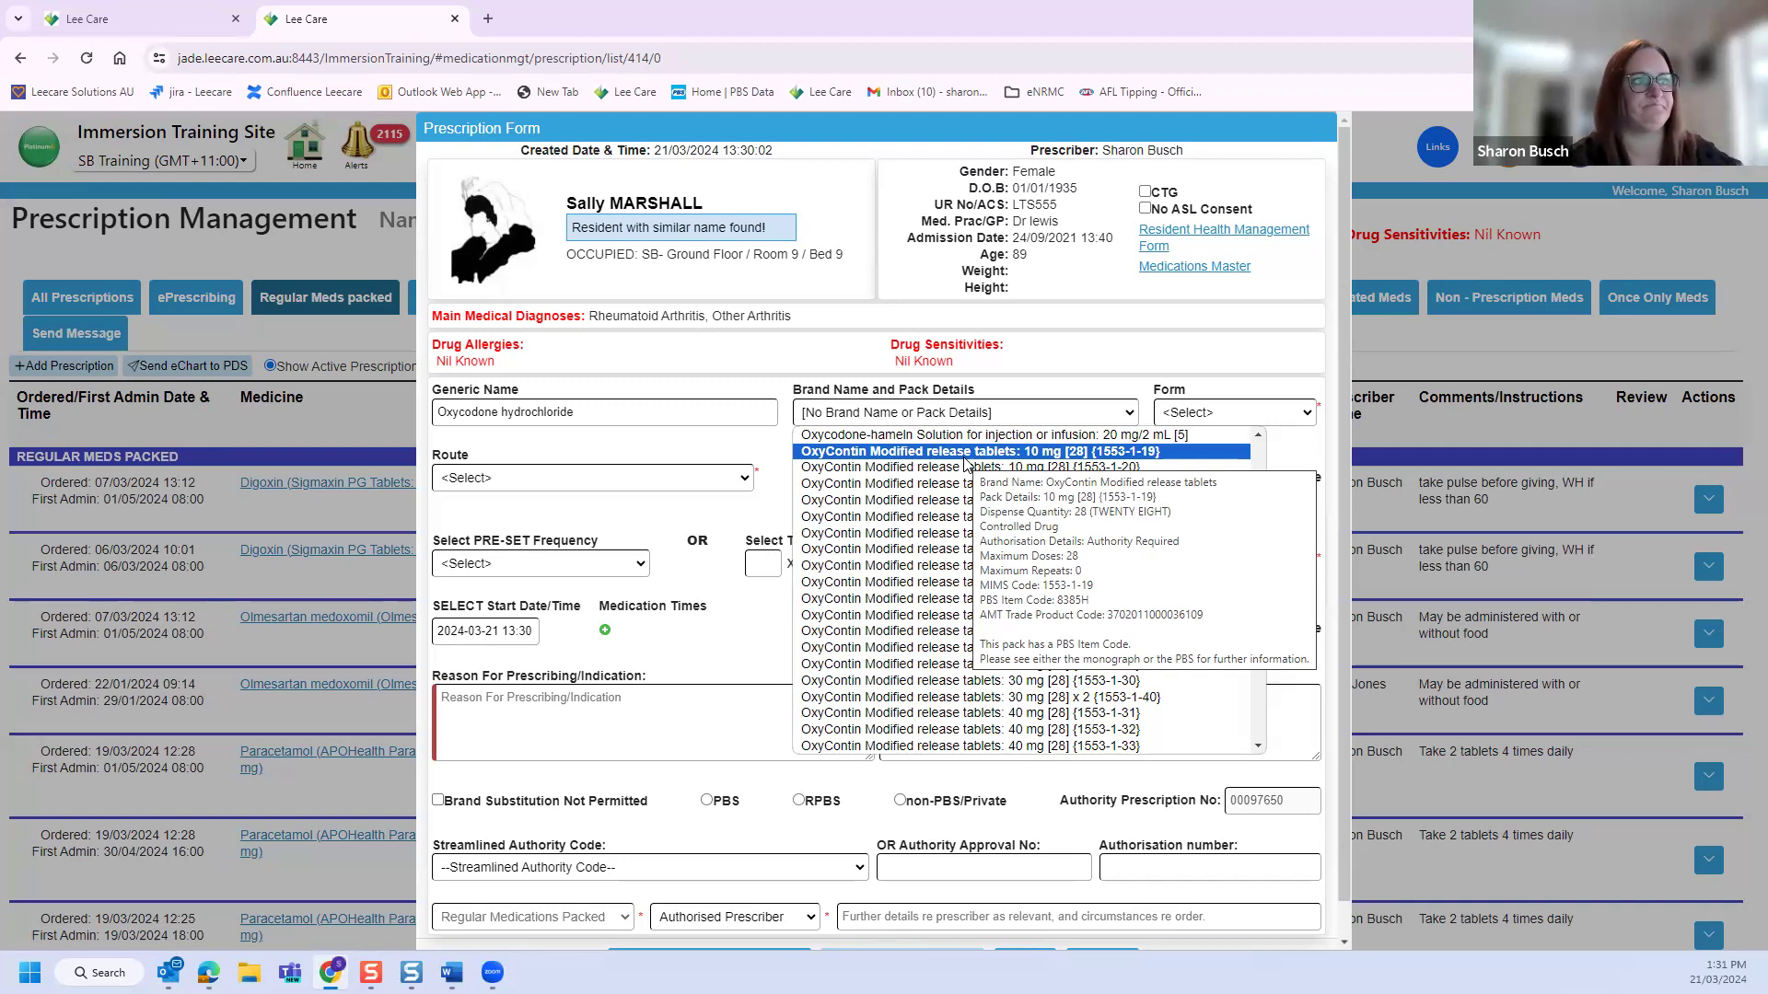
click(754, 500)
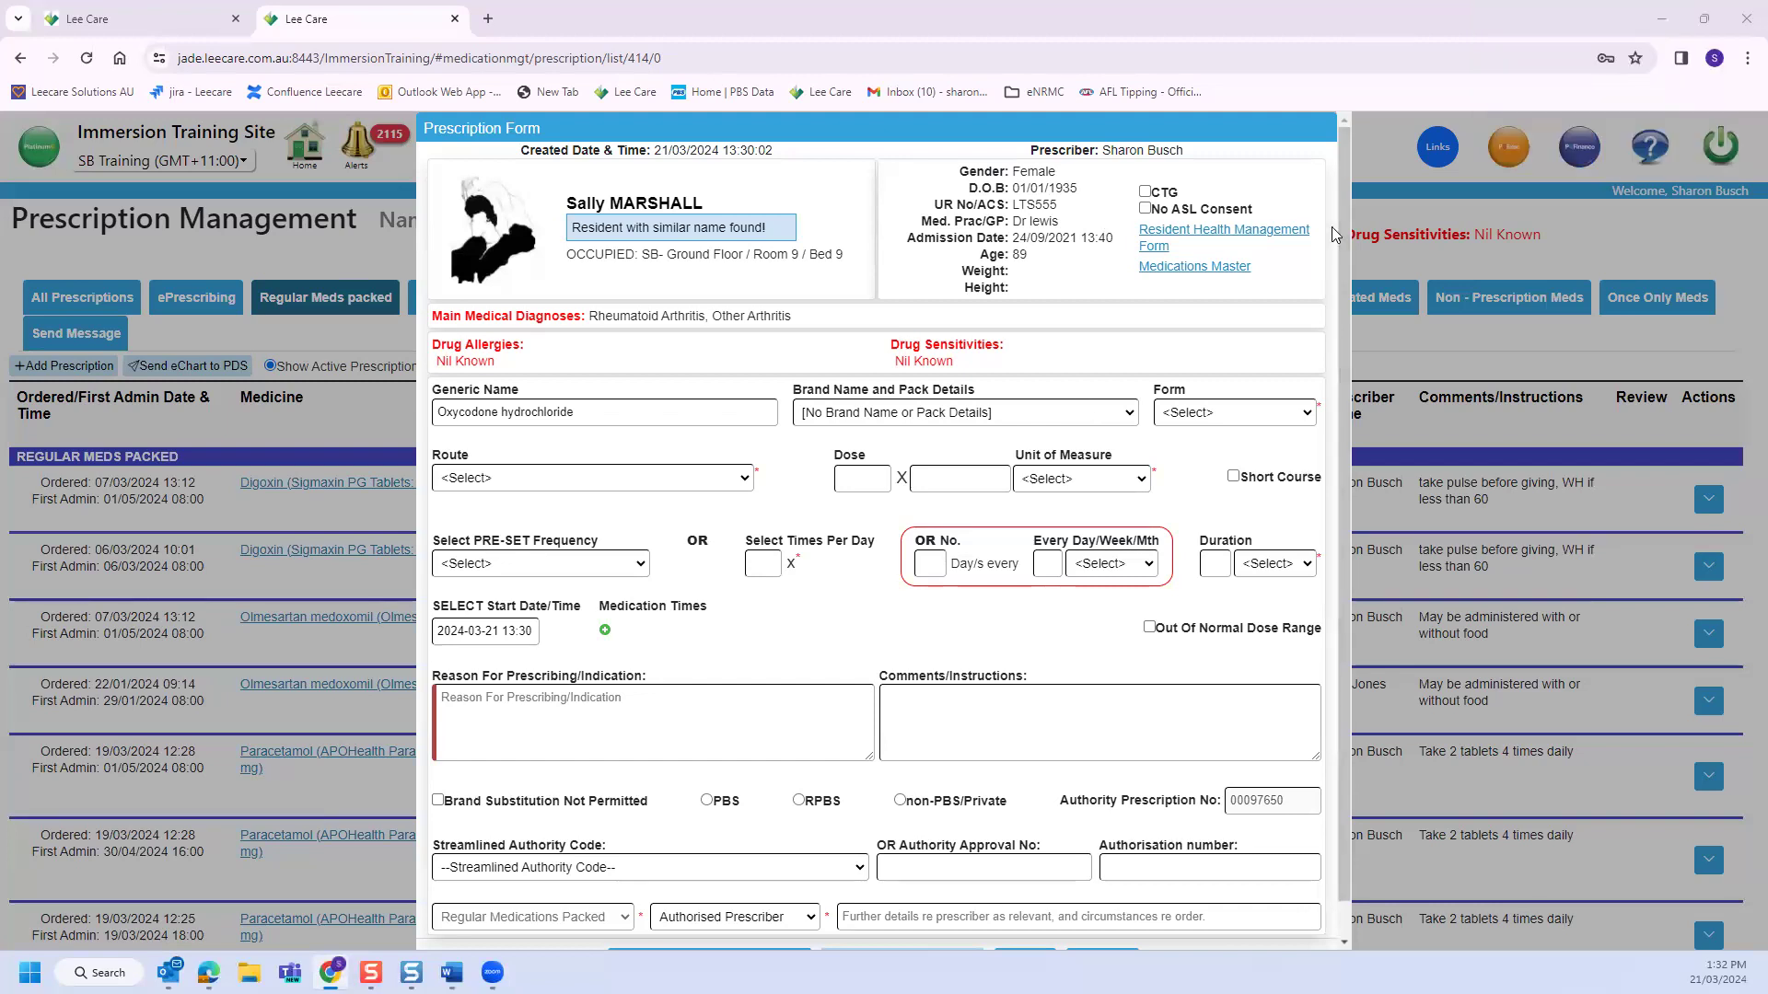
scroll(1310, 636, down, 1)
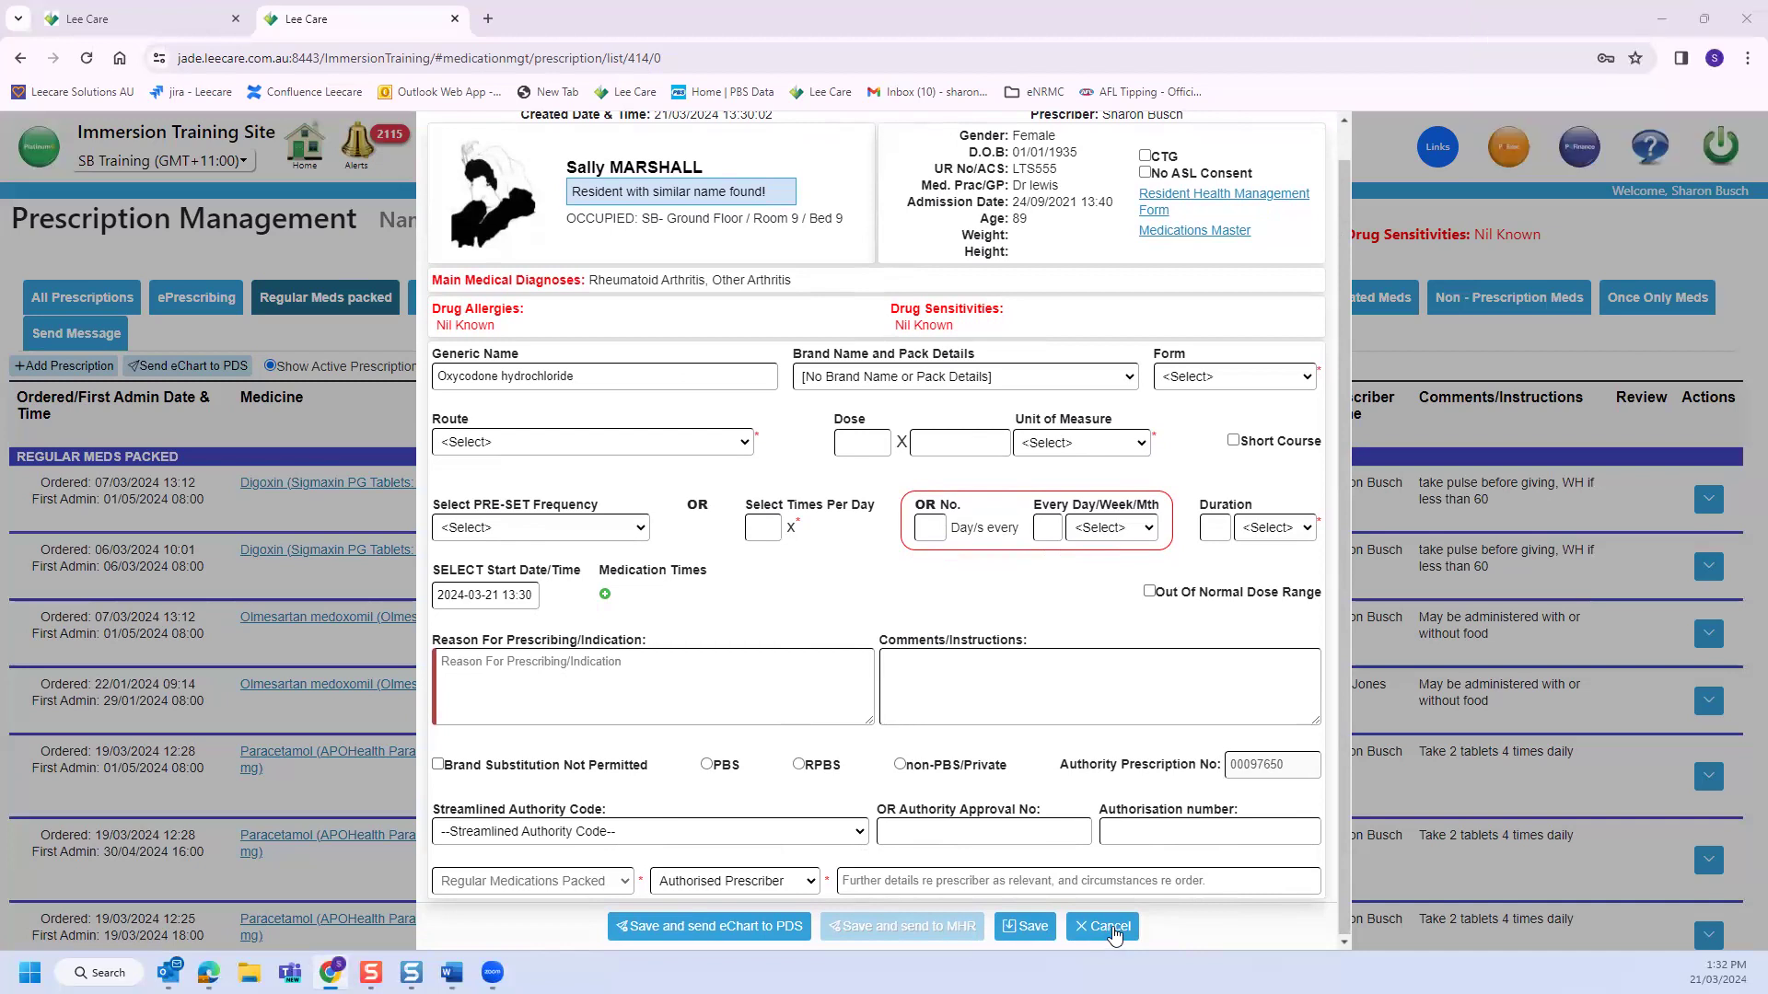
scroll(1072, 806, up, 1)
scroll(1072, 837, down, 1)
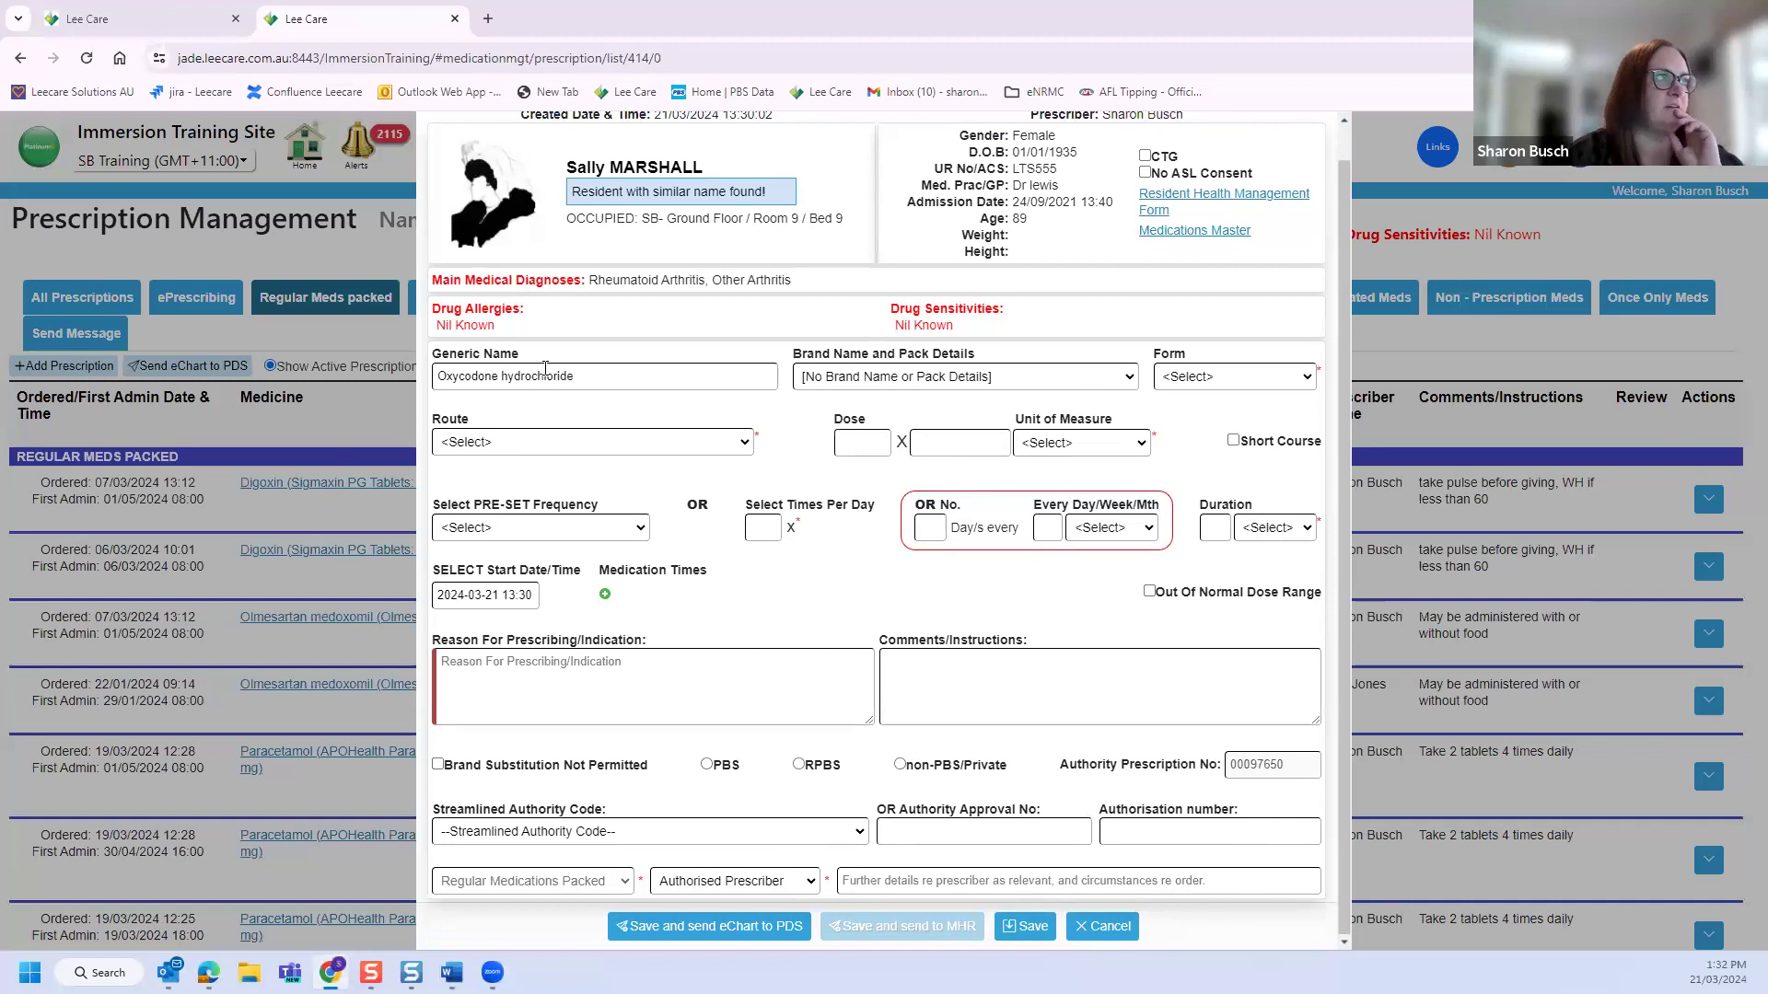
Step: Select the Endone Tablets 5 mg [20] brand for the Oxycodone hydrochloride prescription and set the dose to 1 x 5 mg
click(856, 376)
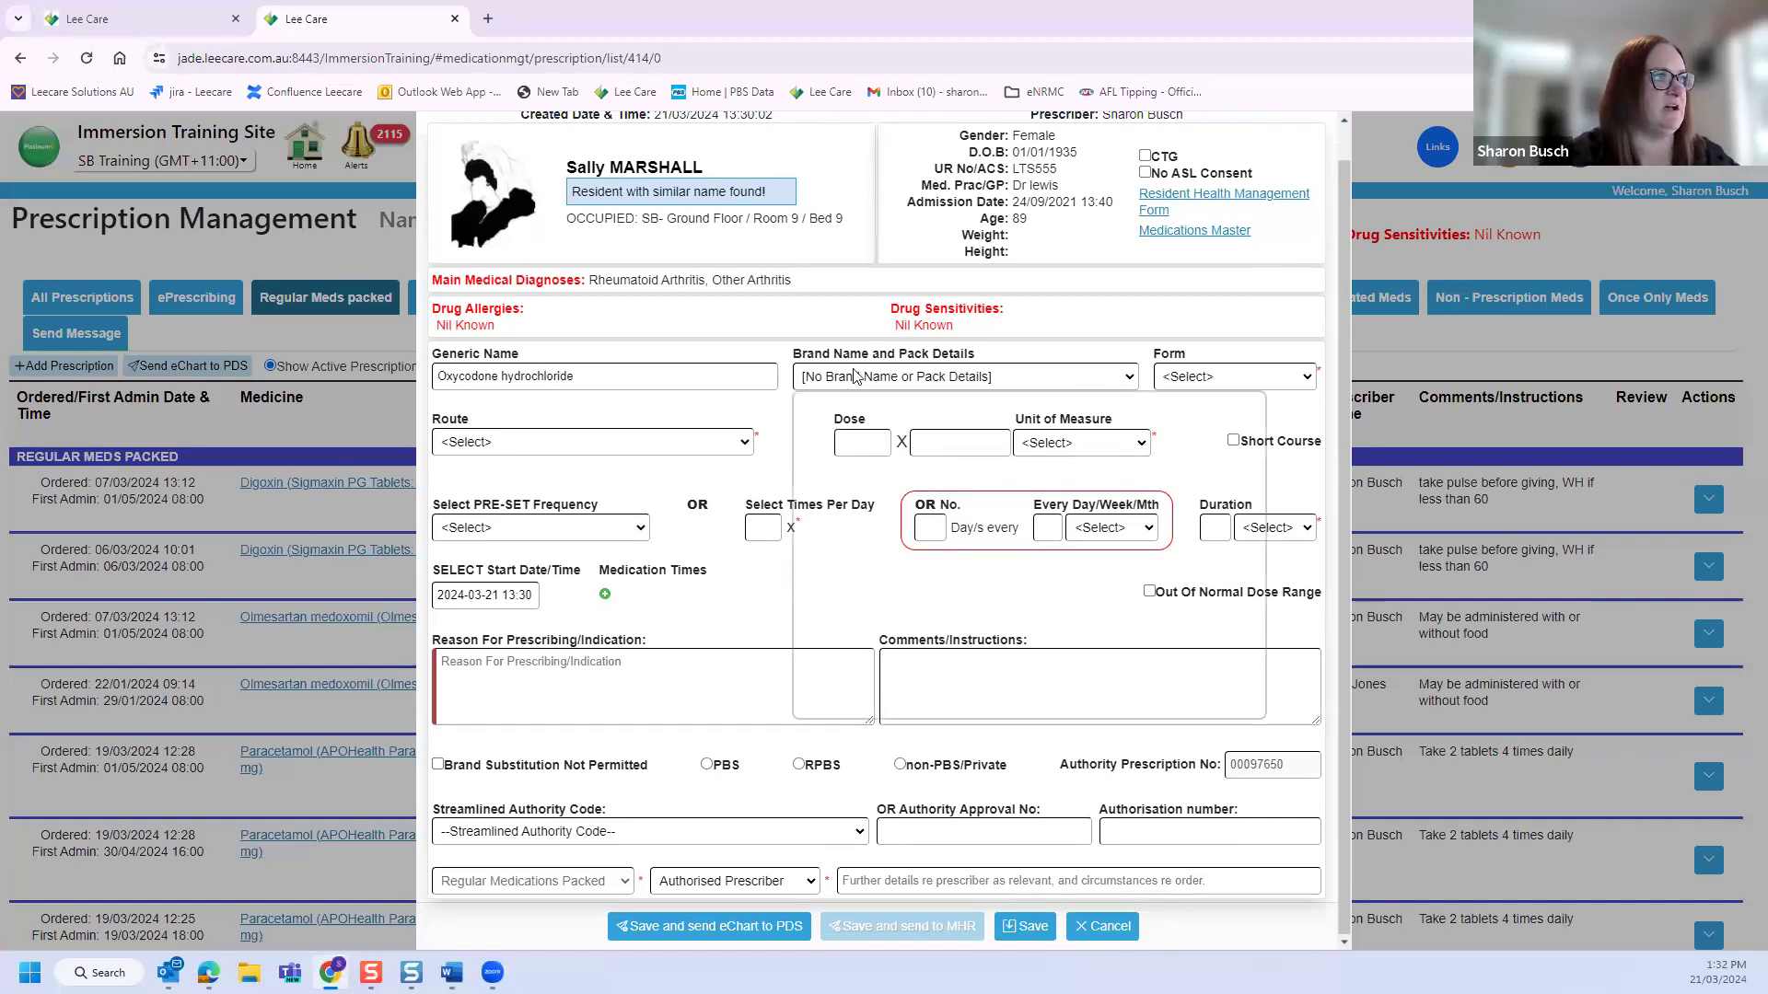
click(924, 464)
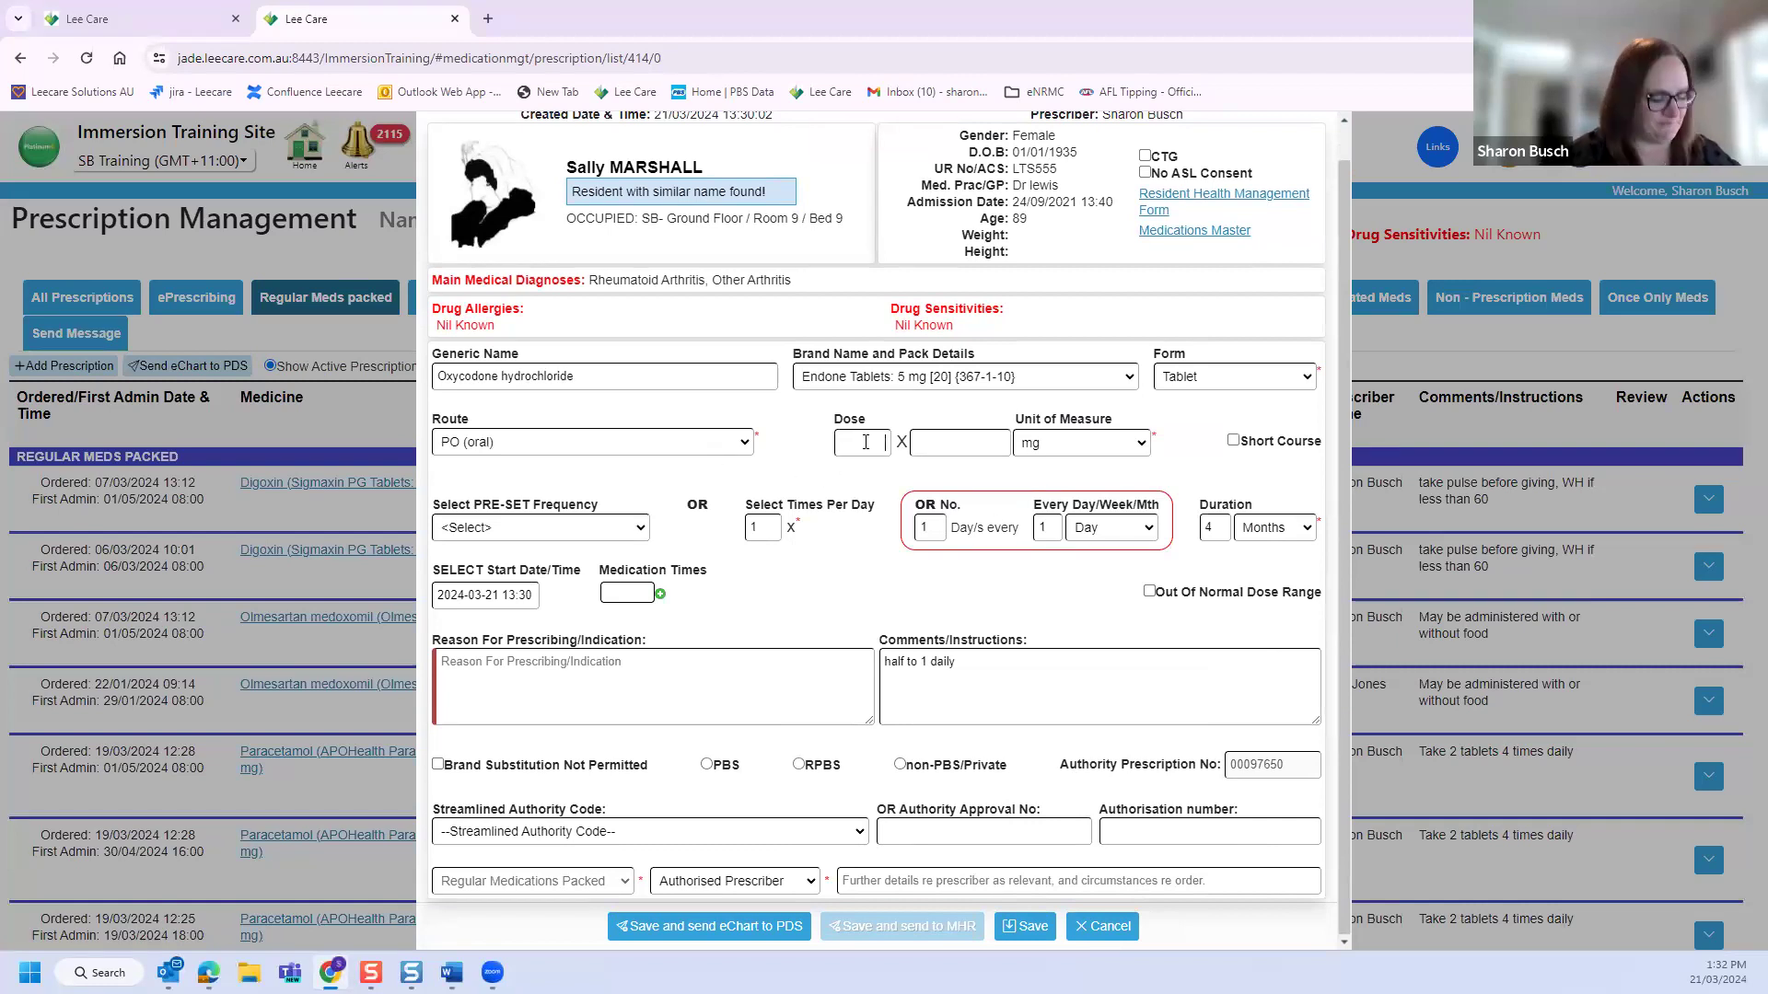
text(1)
click(951, 448)
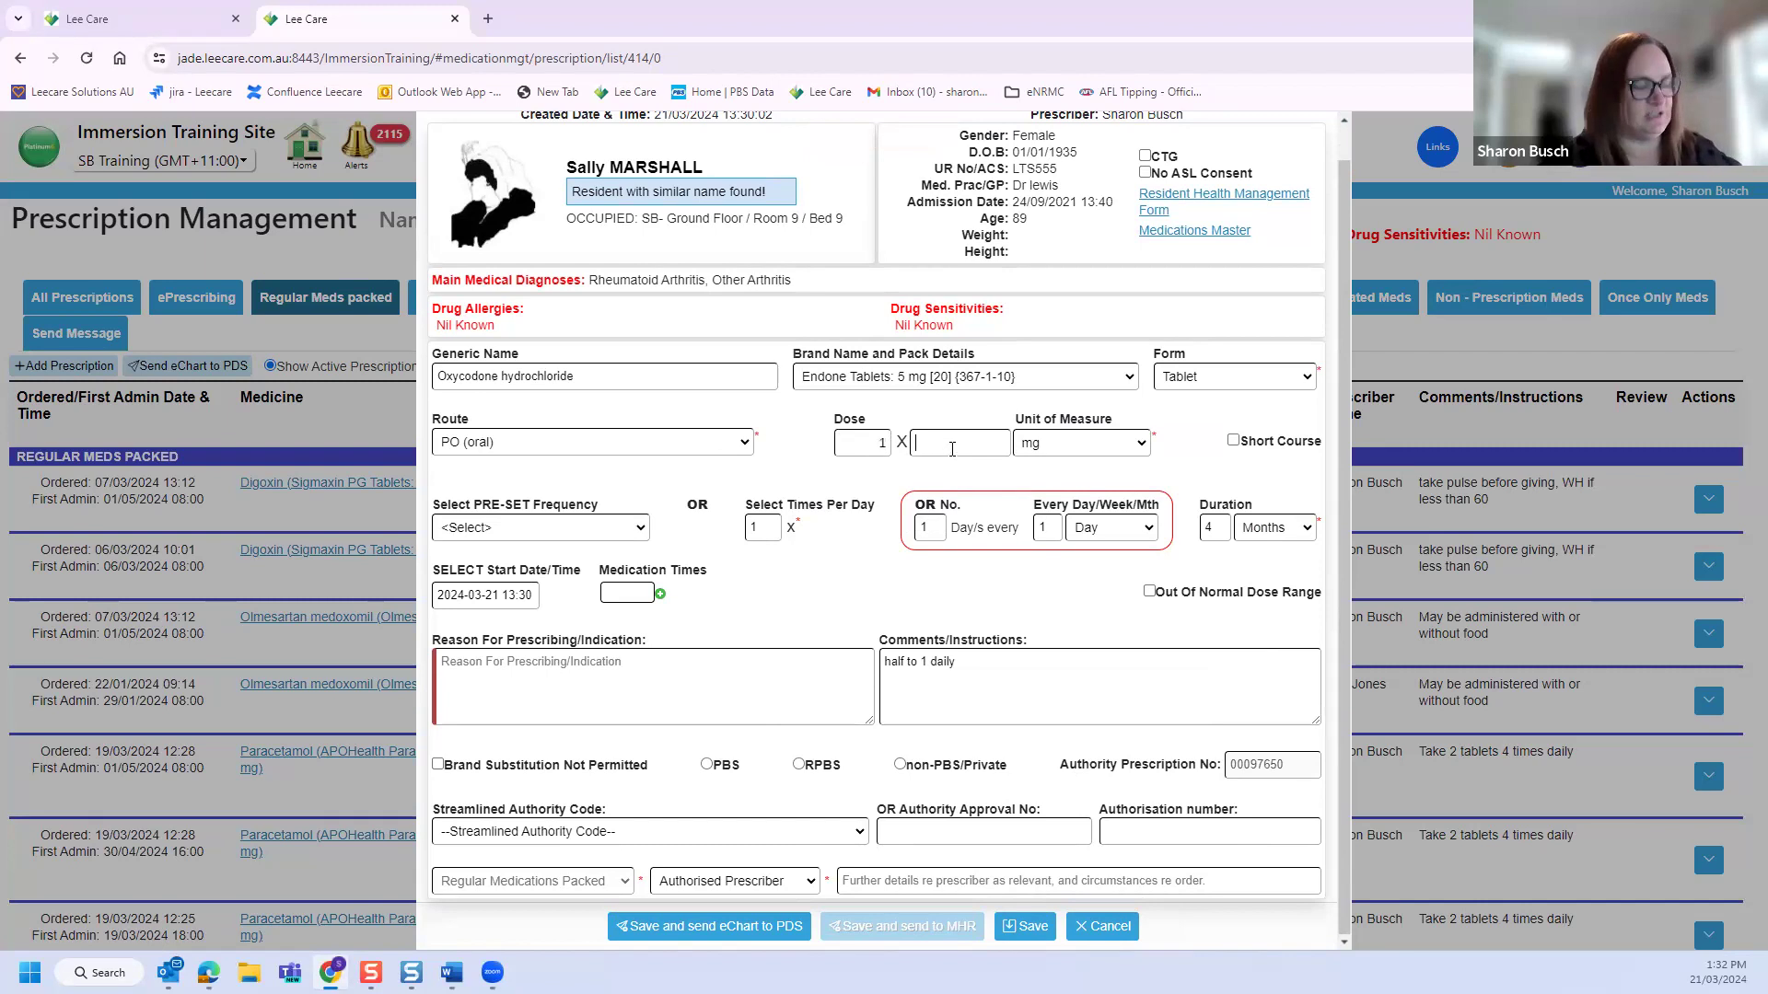
text(5)
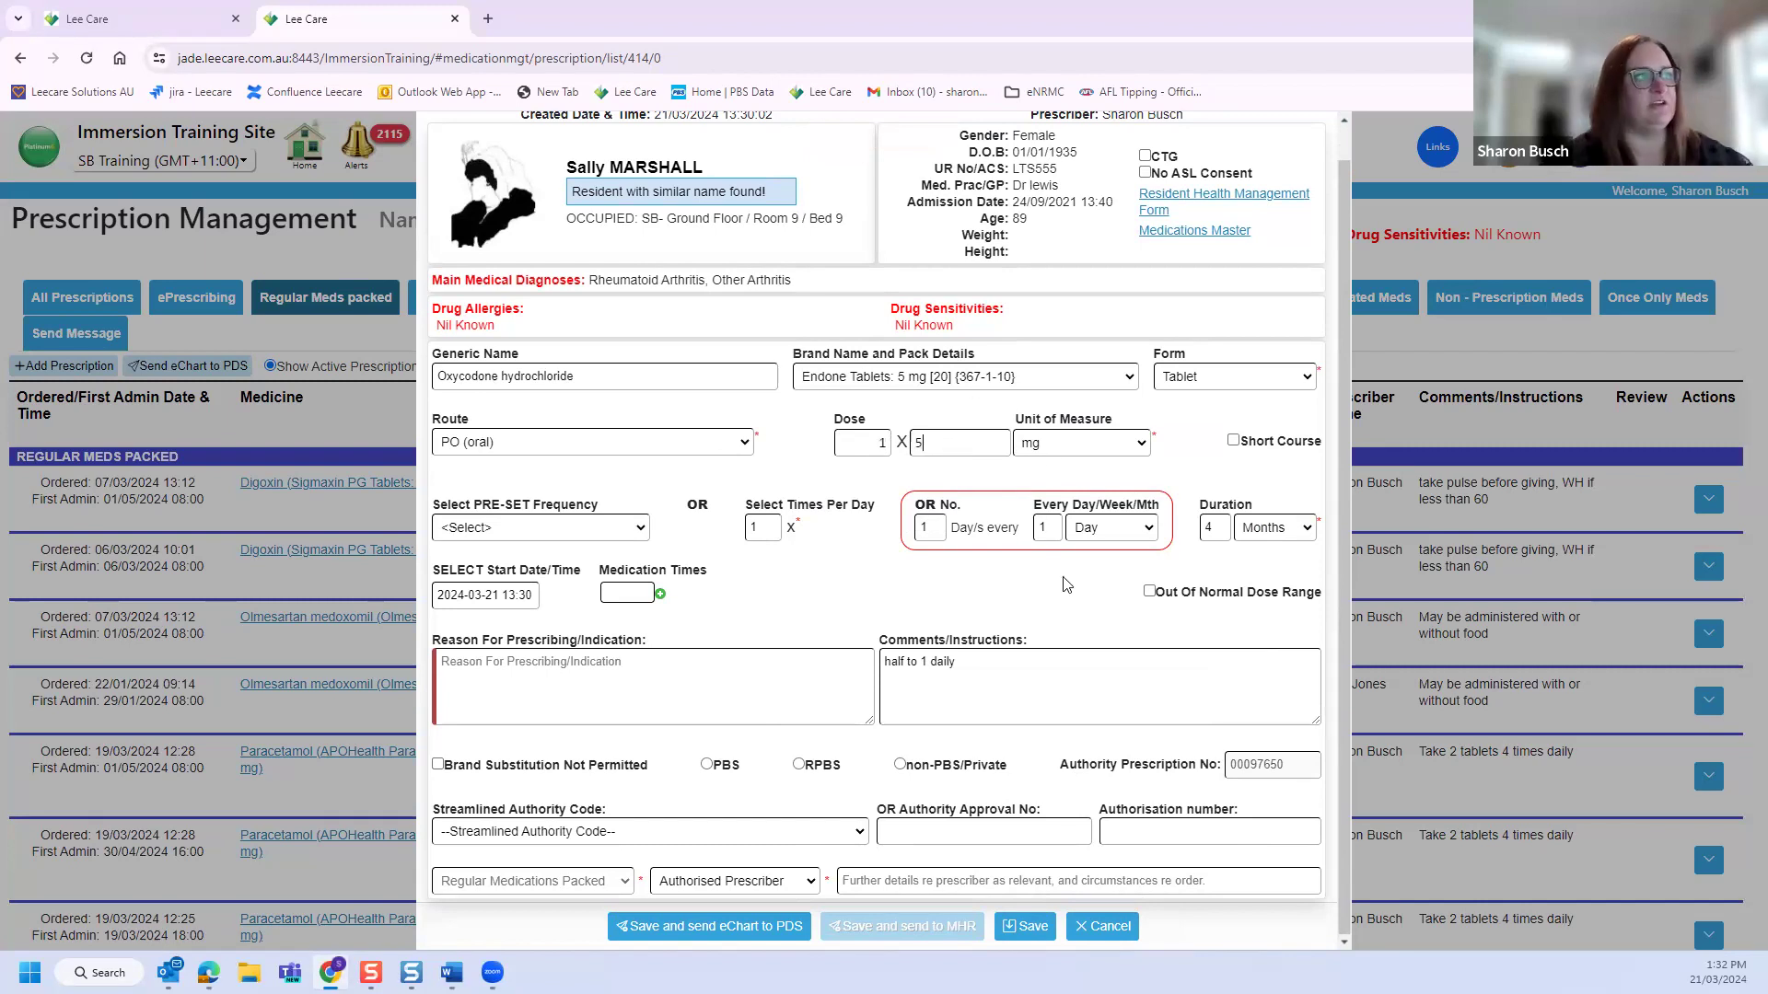
Step: Set the medication time to 08:00, the reason for prescribing to Pain and the benefit type to PBS, and try to save the prescription
click(627, 594)
click(618, 632)
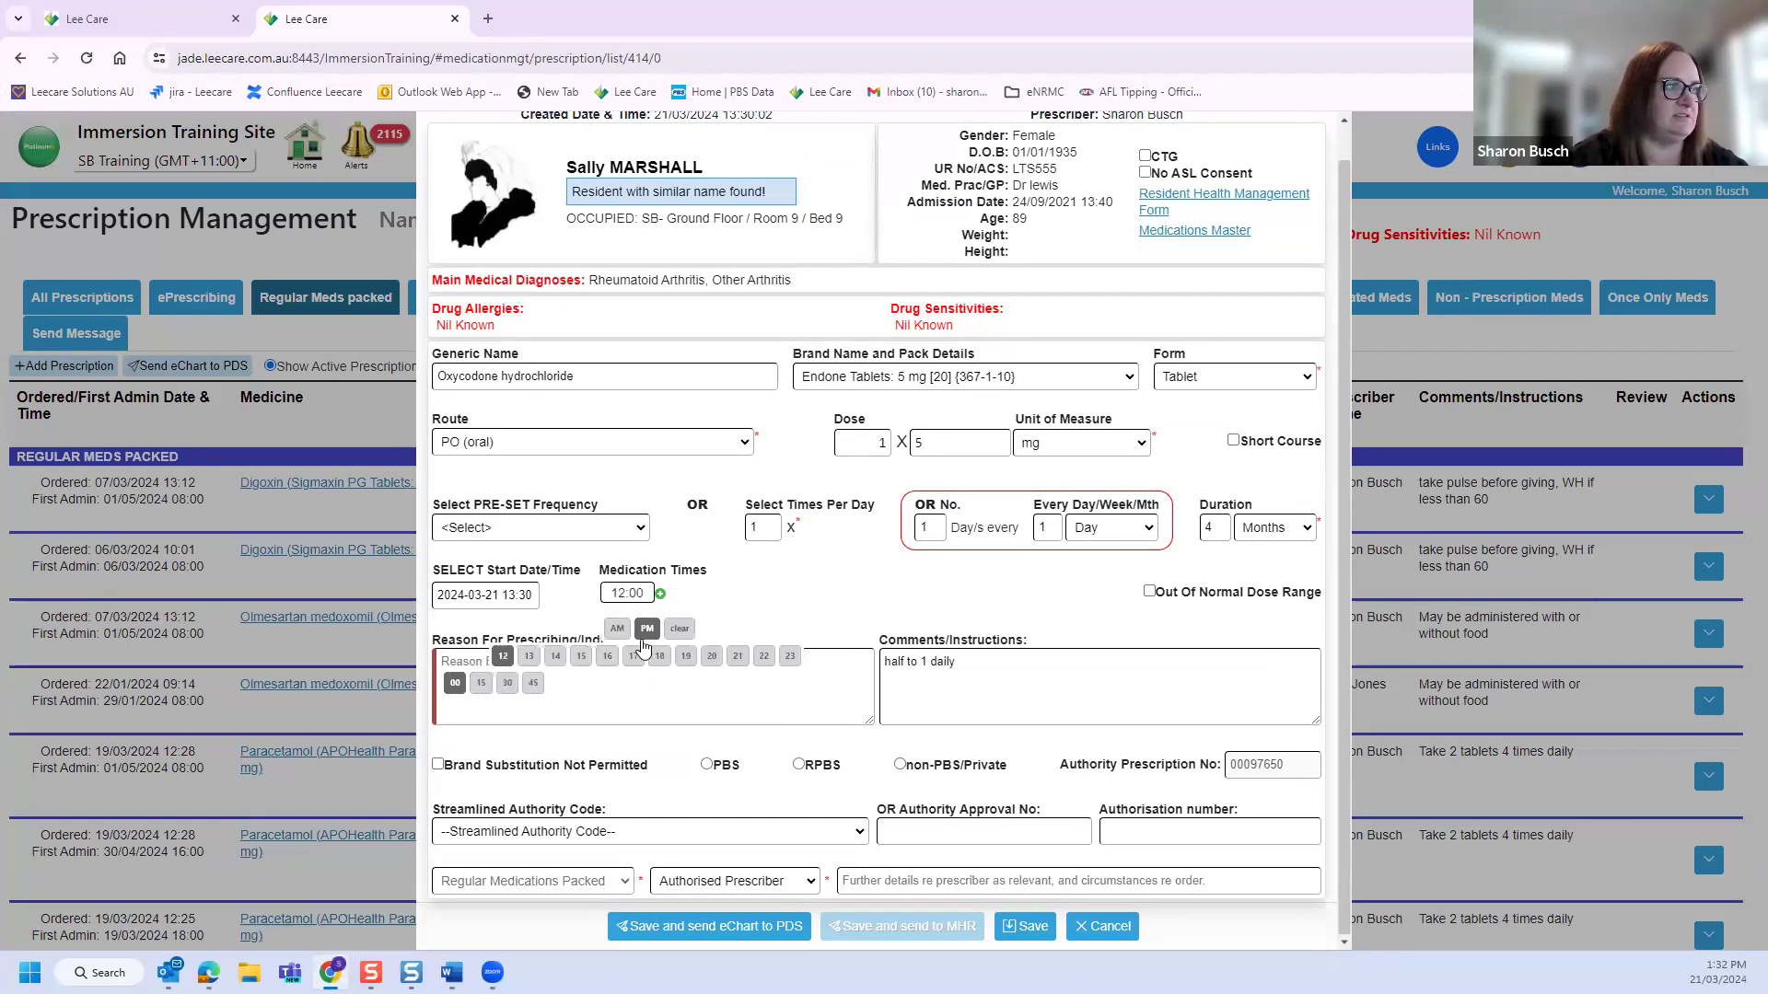
click(682, 656)
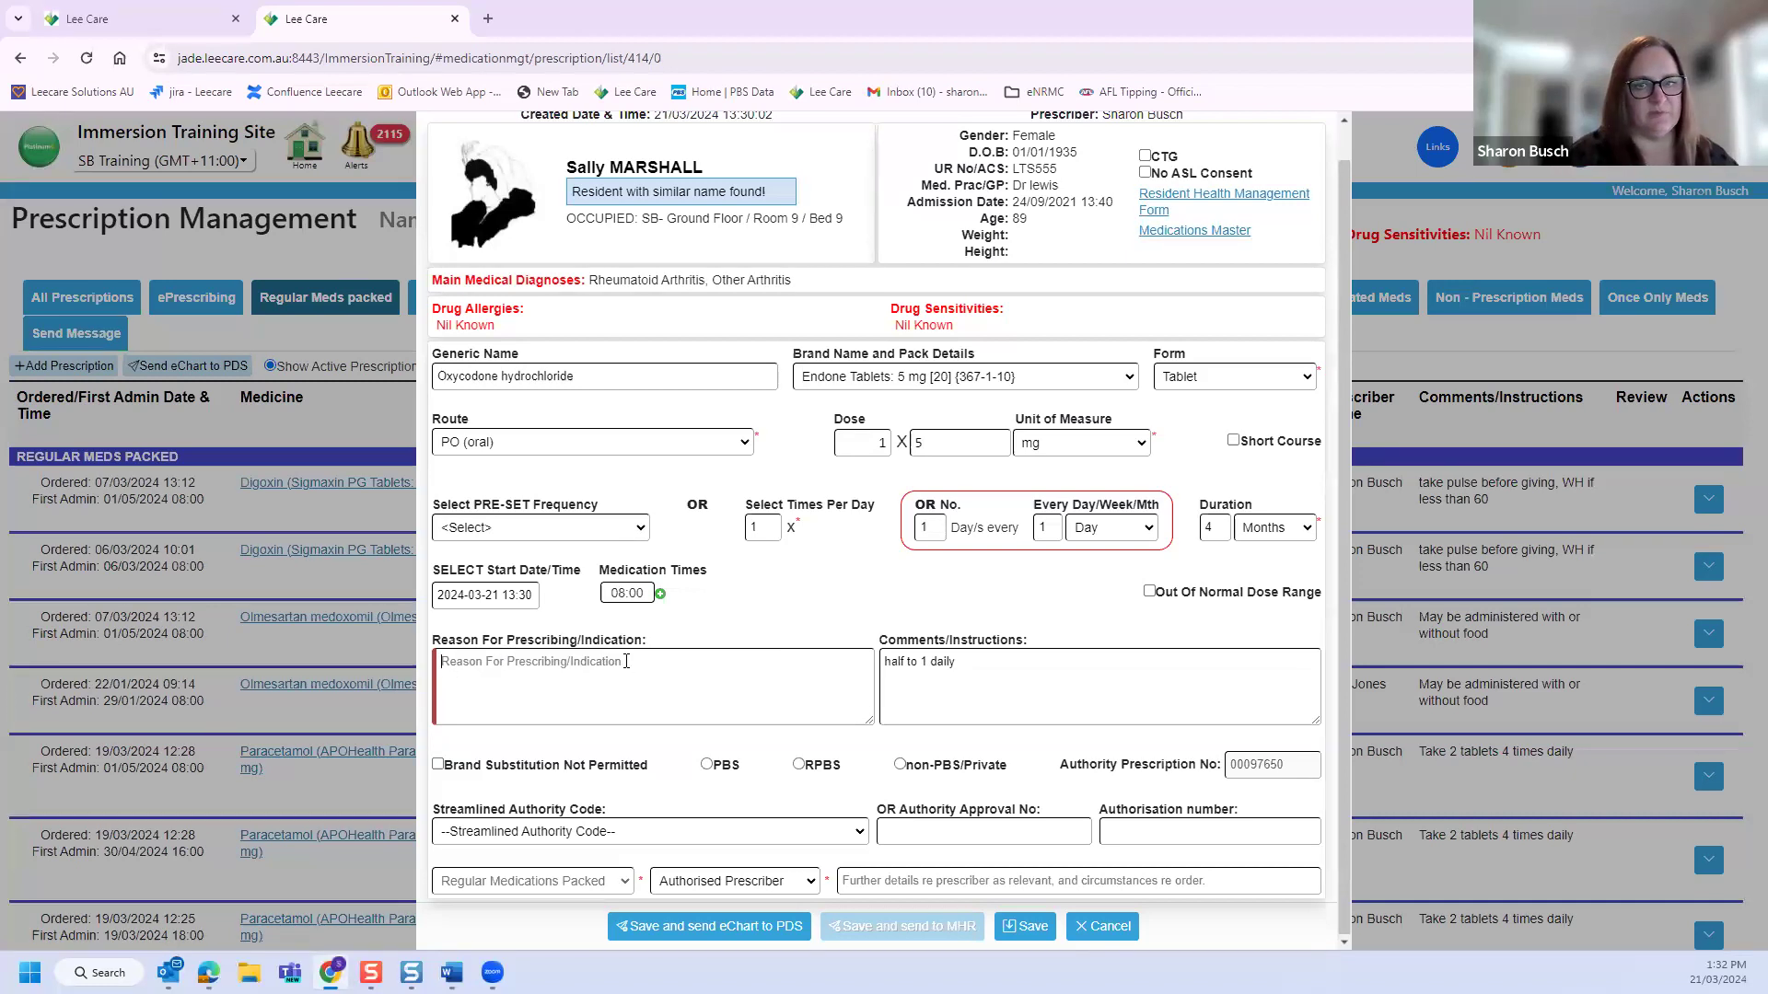
text(Pain)
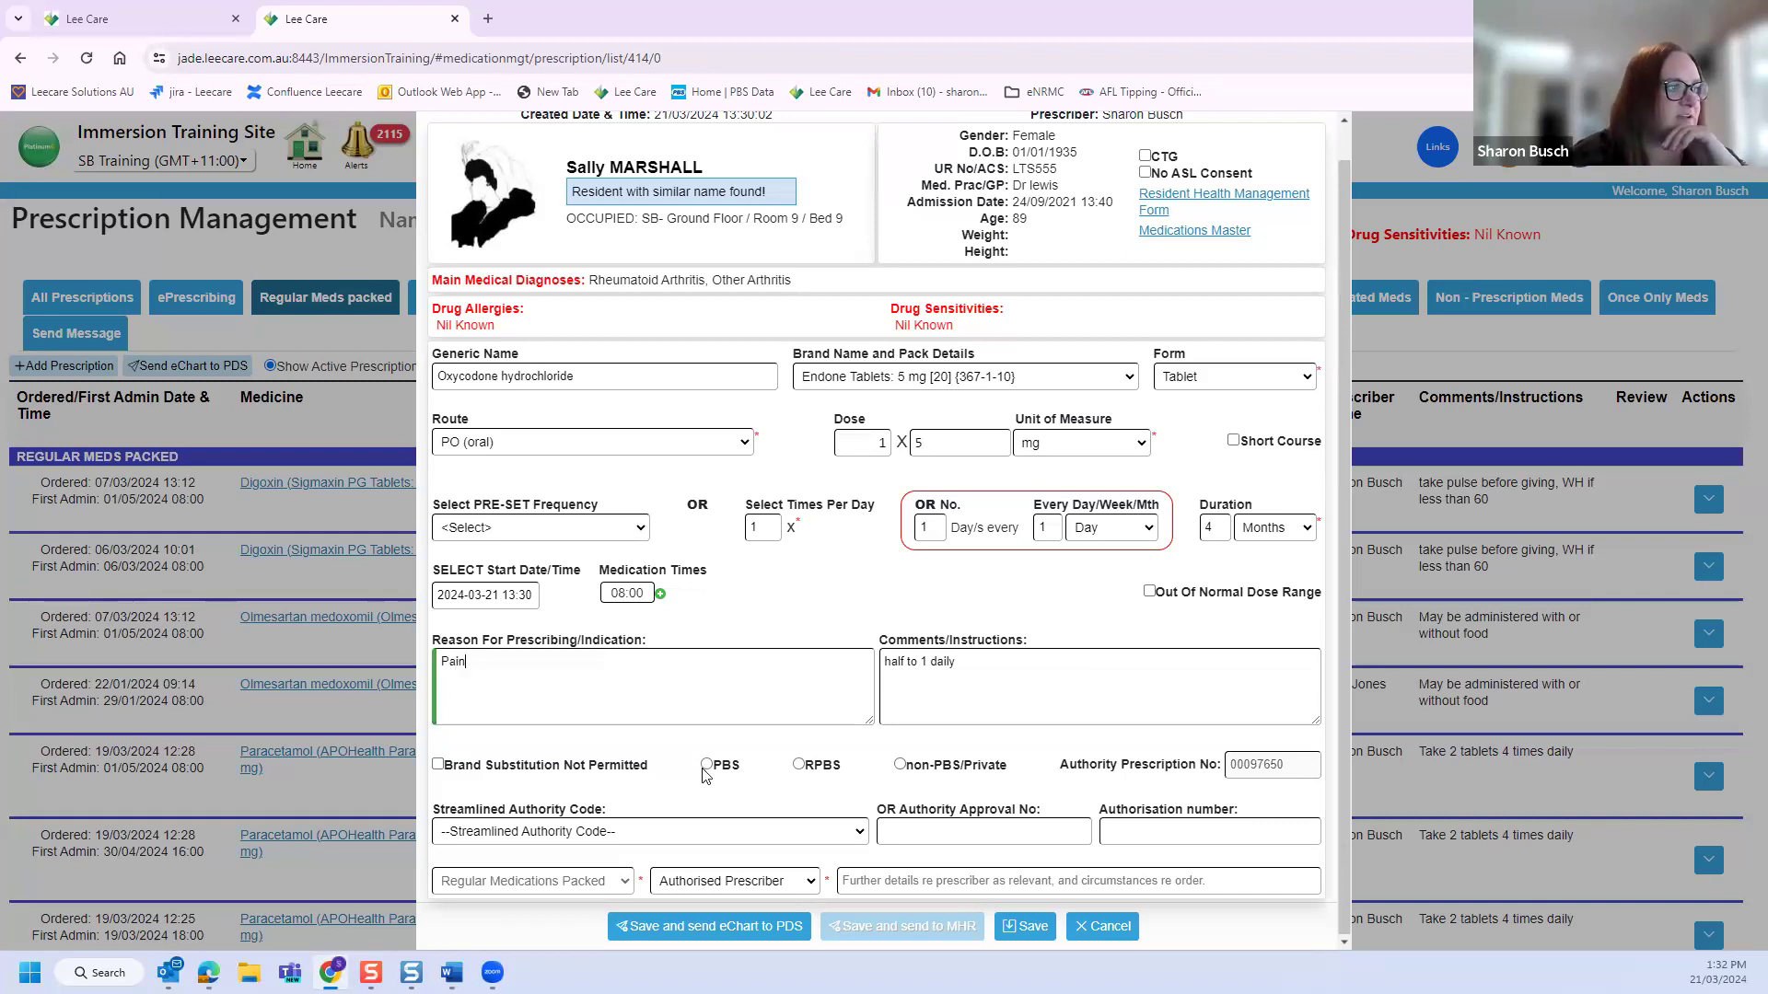
click(706, 765)
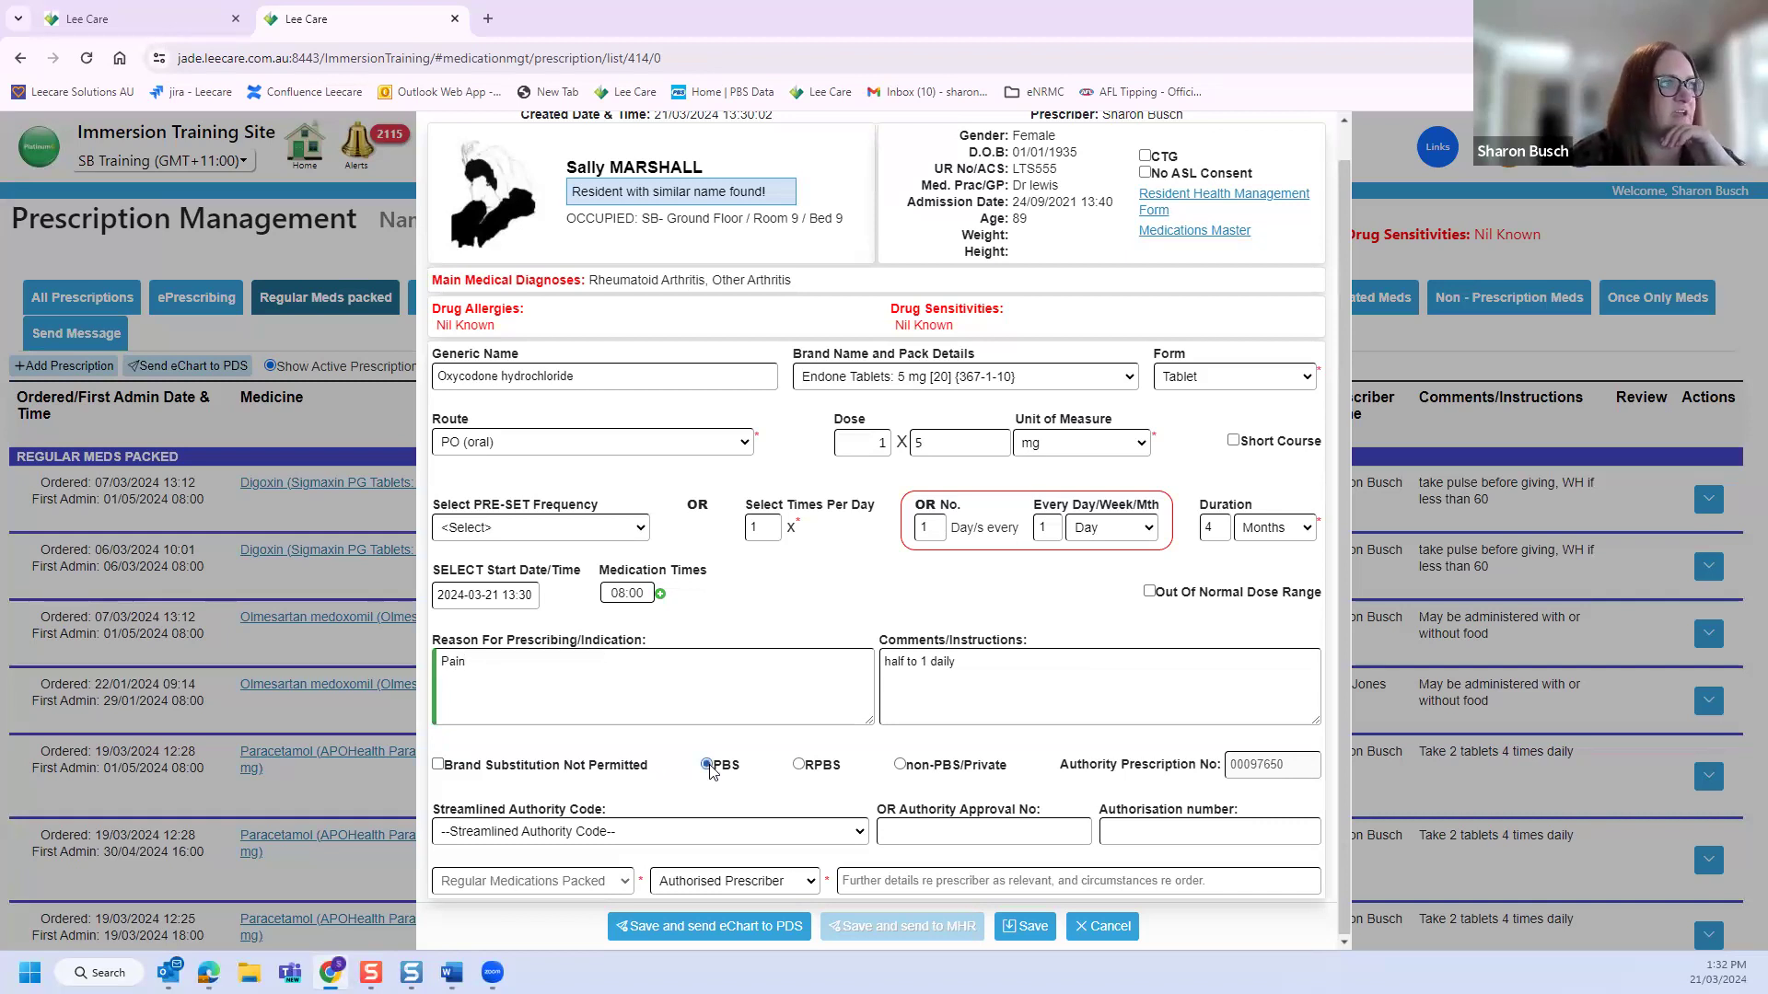
click(1031, 927)
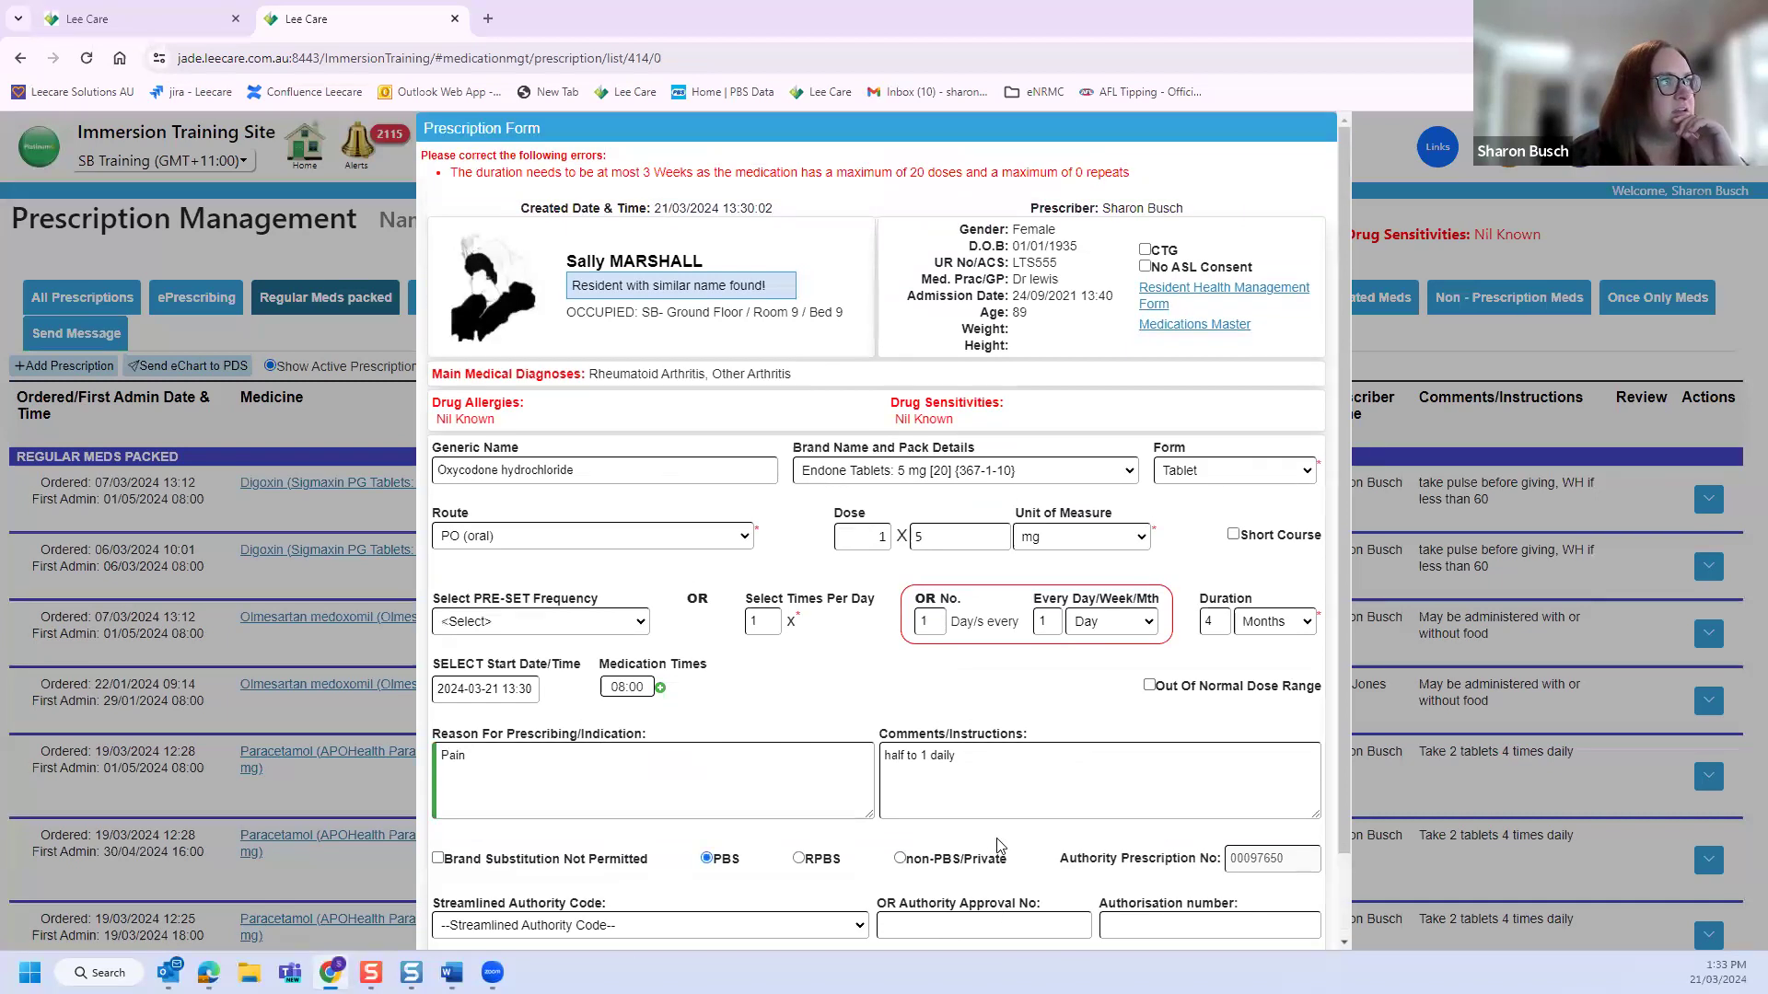
Step: Change the prescription's duration to 3 weeks, save it, and confirm the authorisation to prescribe this controlled drug
double_click(1207, 622)
text(3)
click(1284, 623)
click(1261, 676)
scroll(1151, 792, down, 1)
click(1038, 926)
click(789, 604)
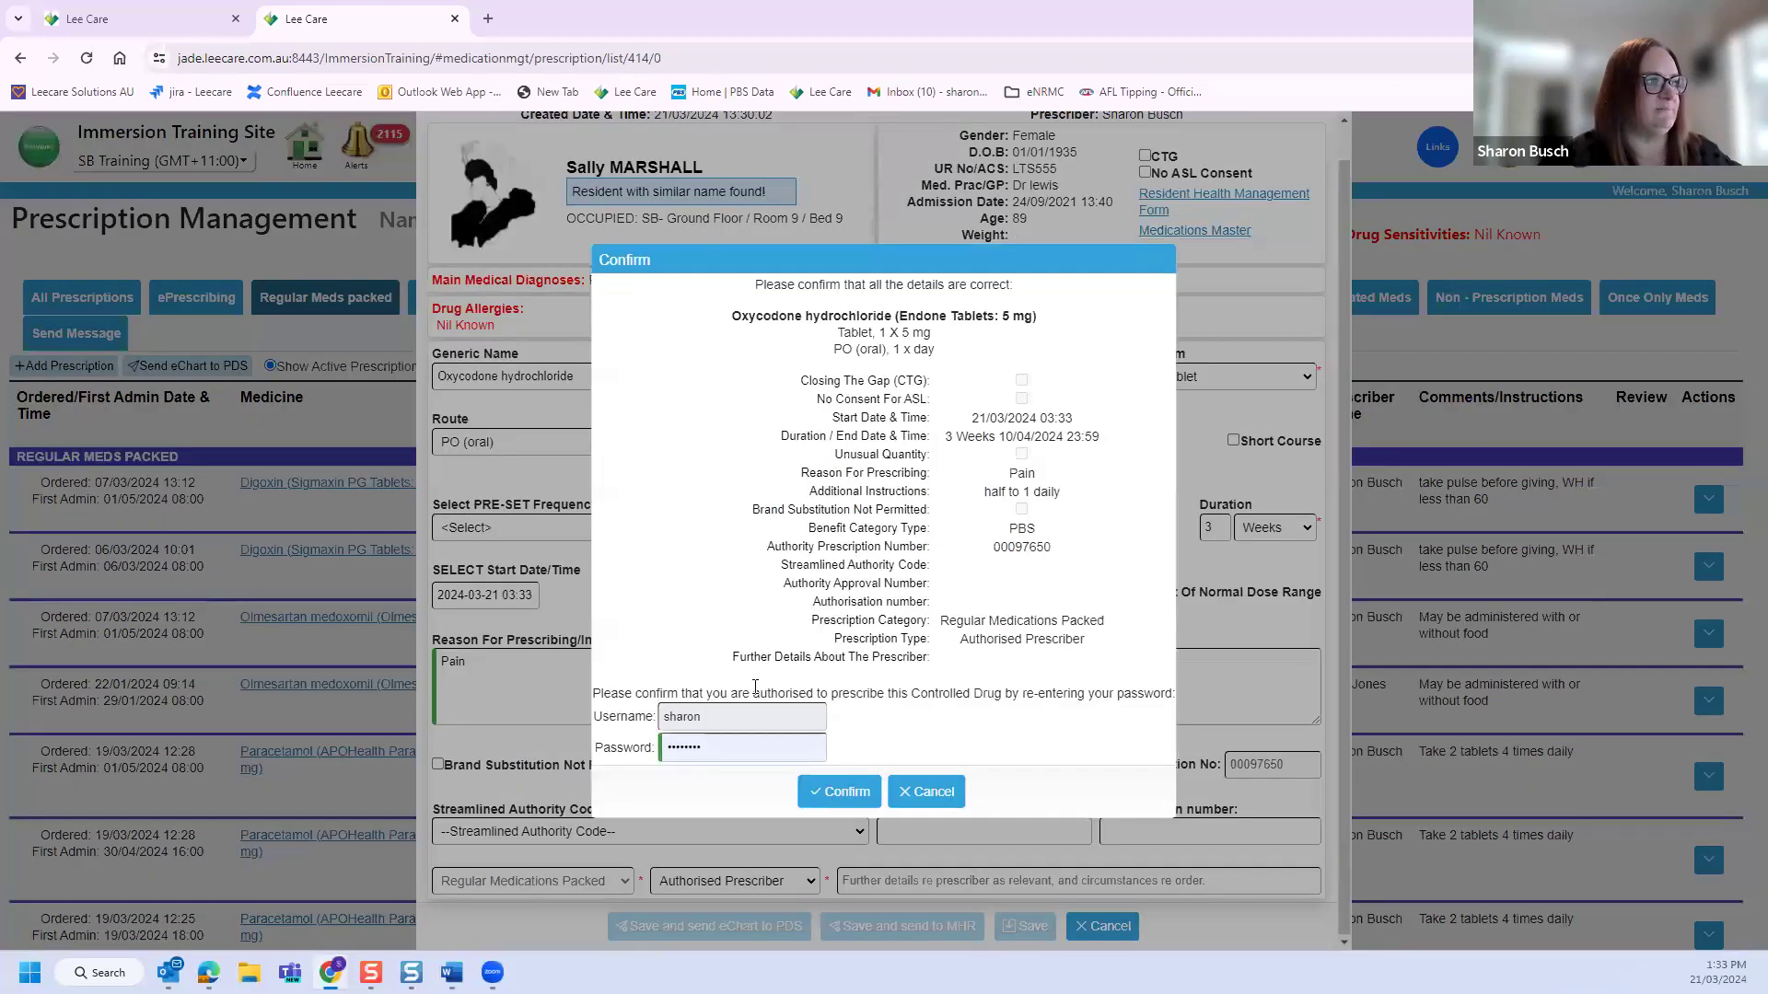
click(836, 797)
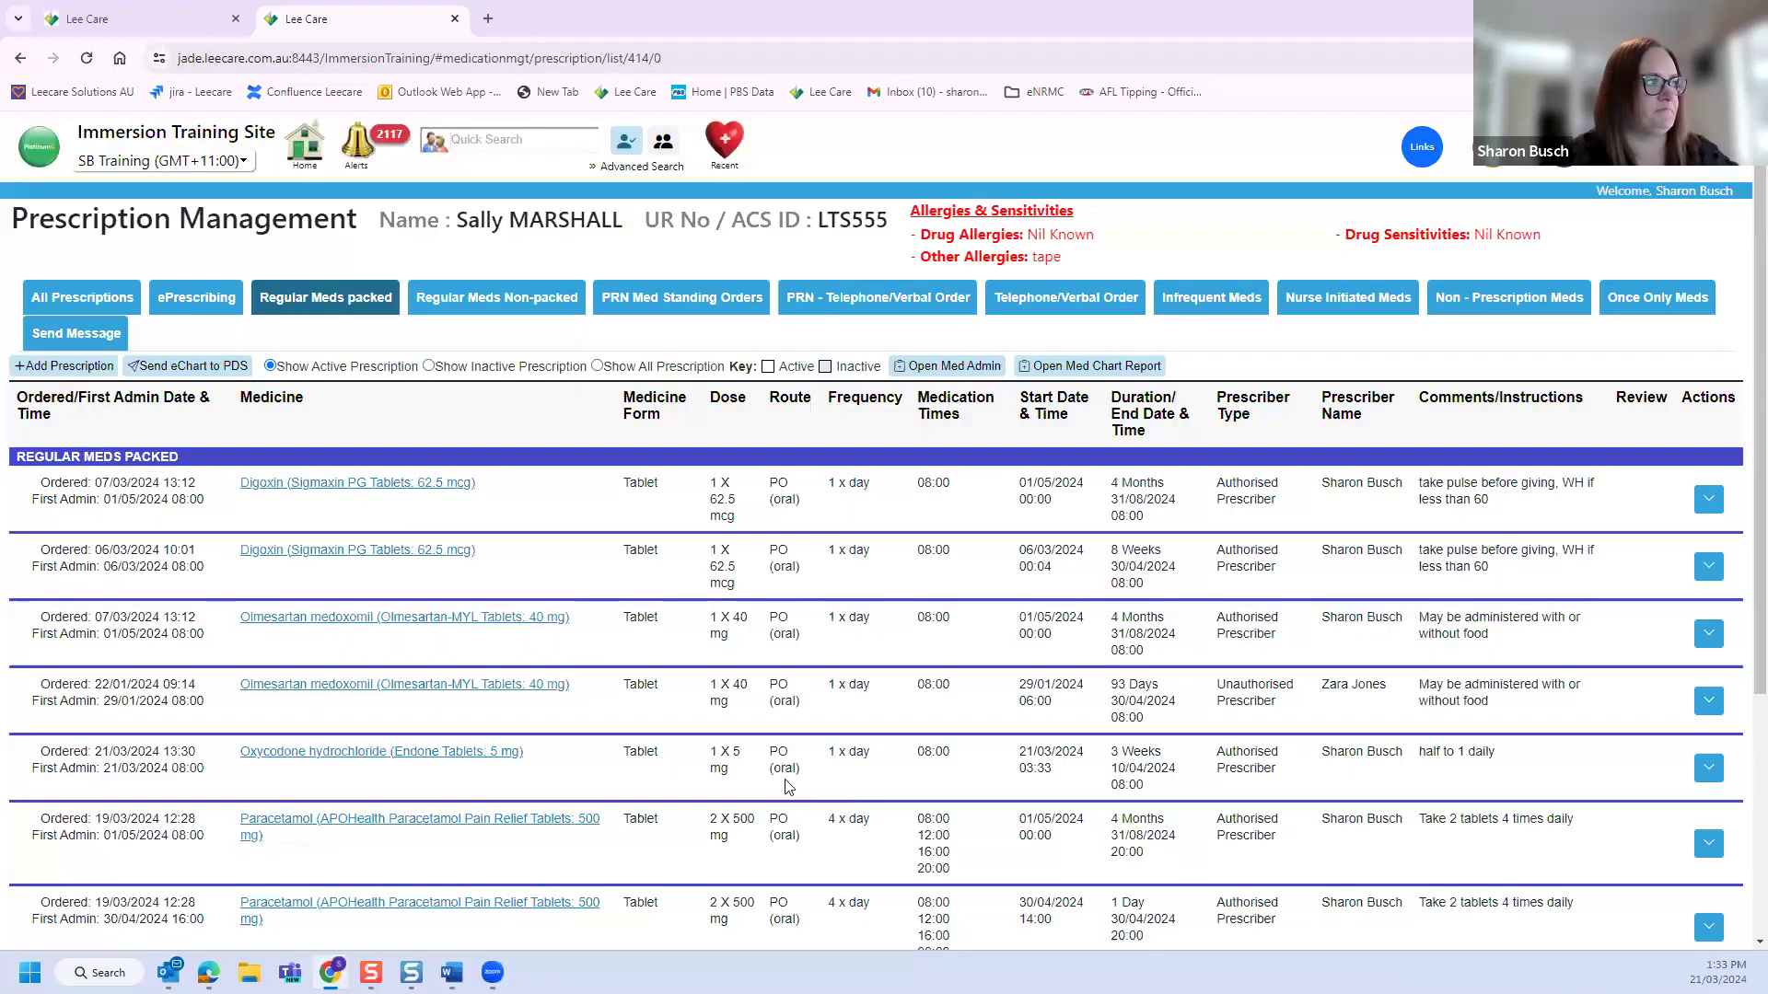
Step: Show all of the resident's prescriptions and mark the Oxycodone hydrochloride (Endone) prescription for co-sign
scroll(572, 729, down, 3)
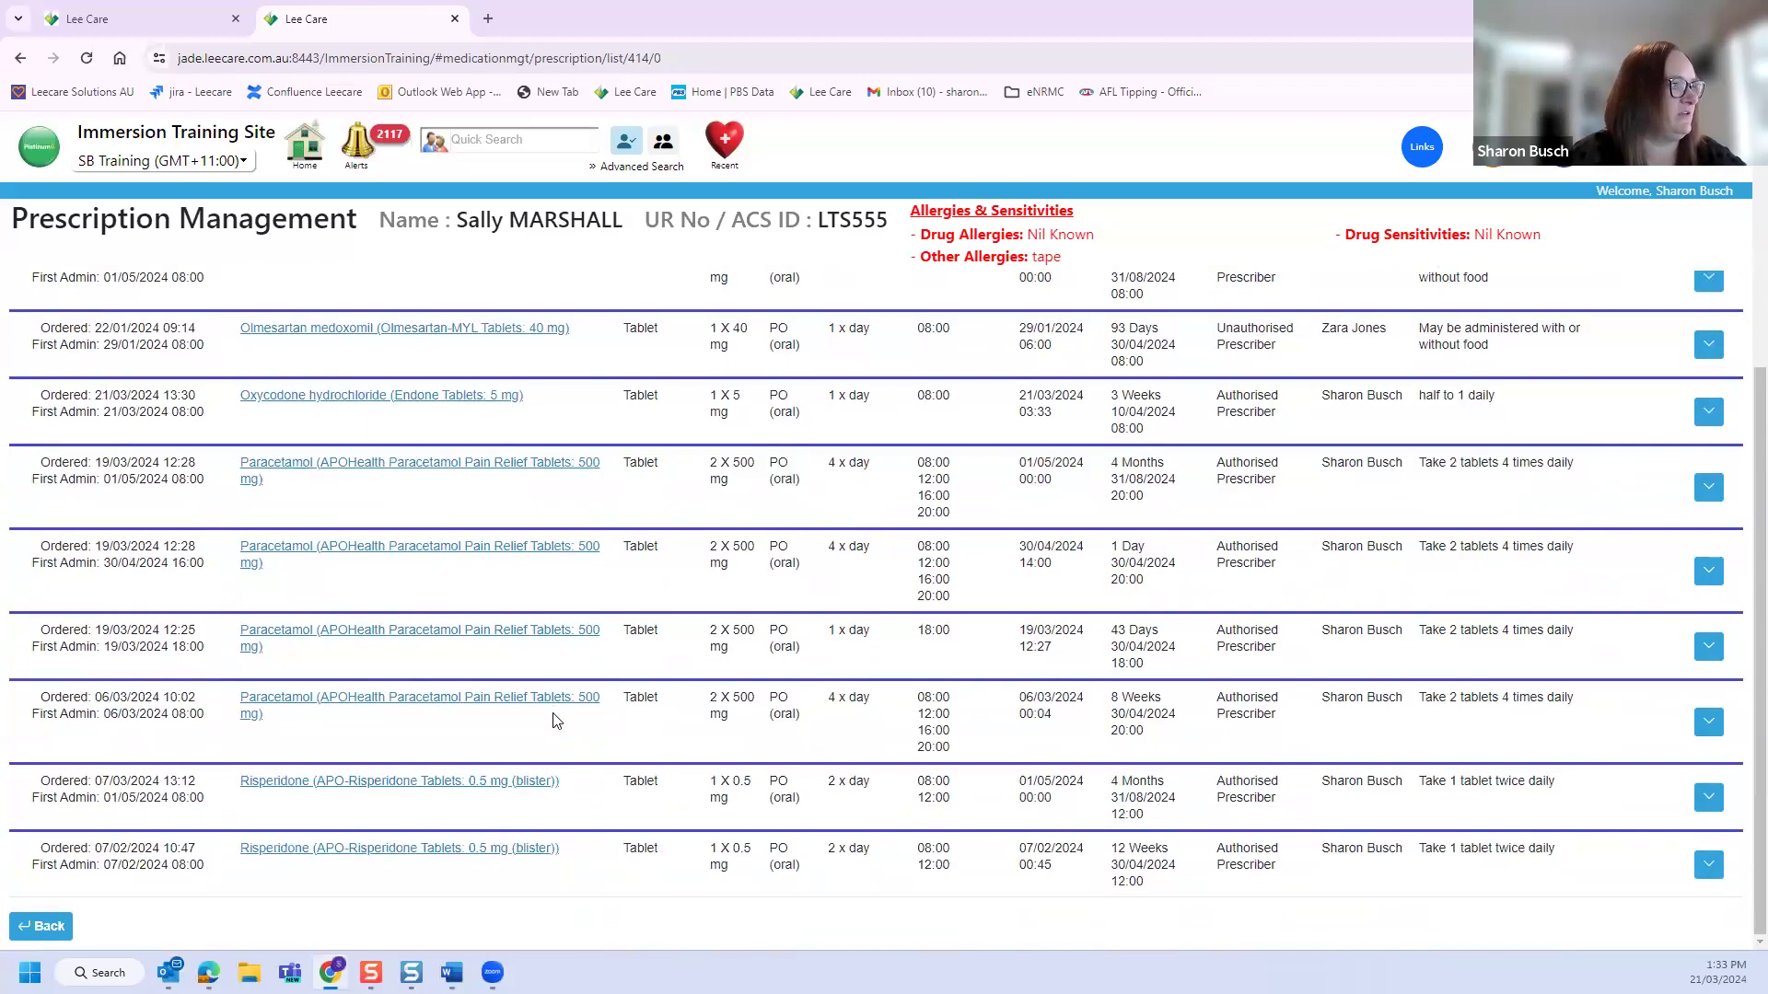
scroll(451, 542, up, 3)
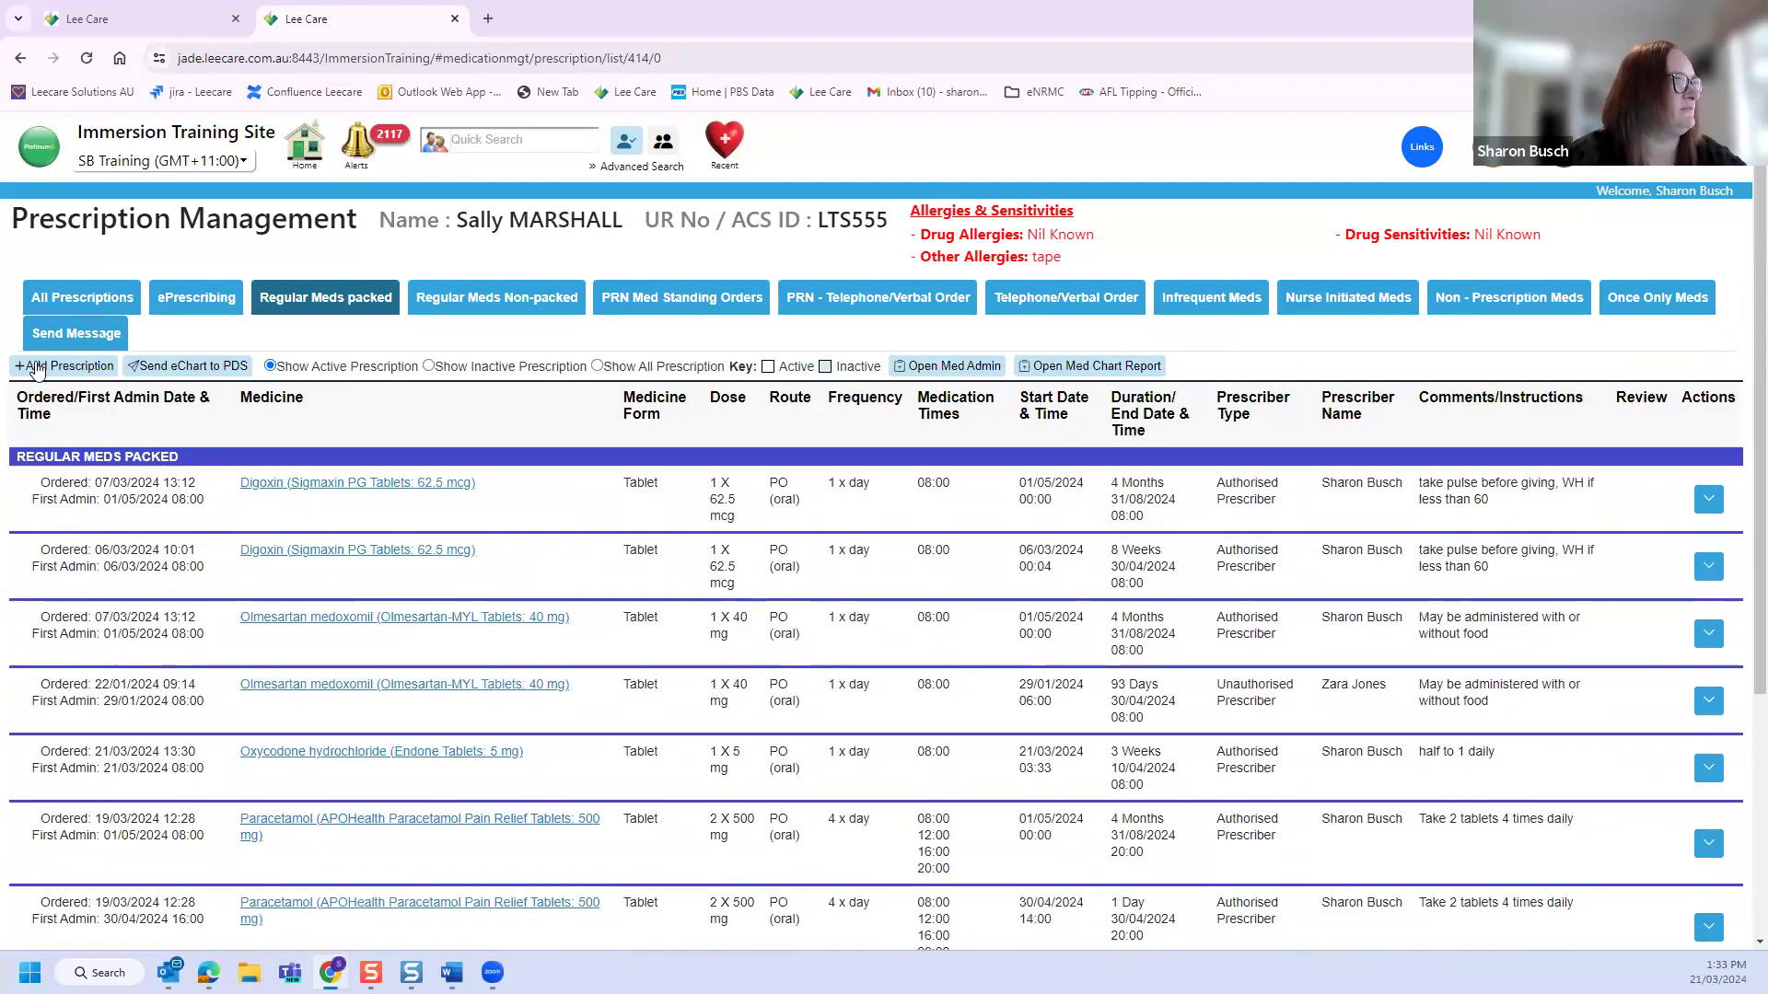
click(82, 298)
scroll(387, 622, down, 6)
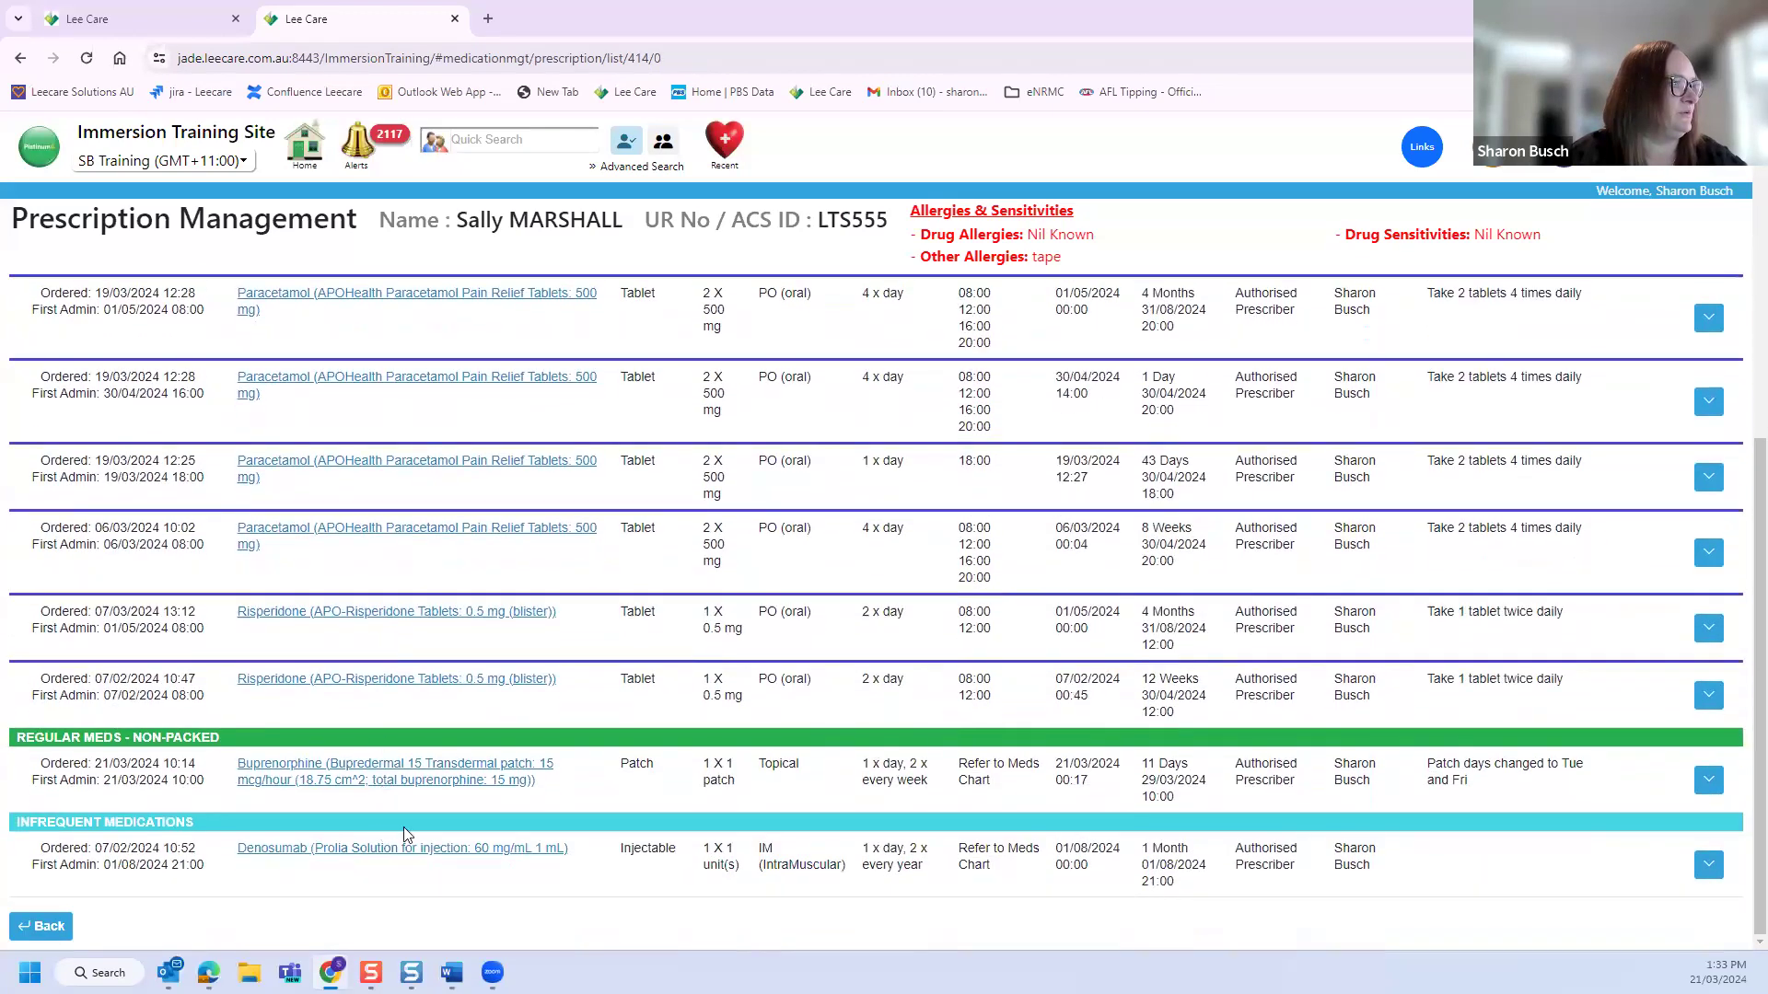
scroll(443, 820, up, 1)
scroll(444, 820, up, 4)
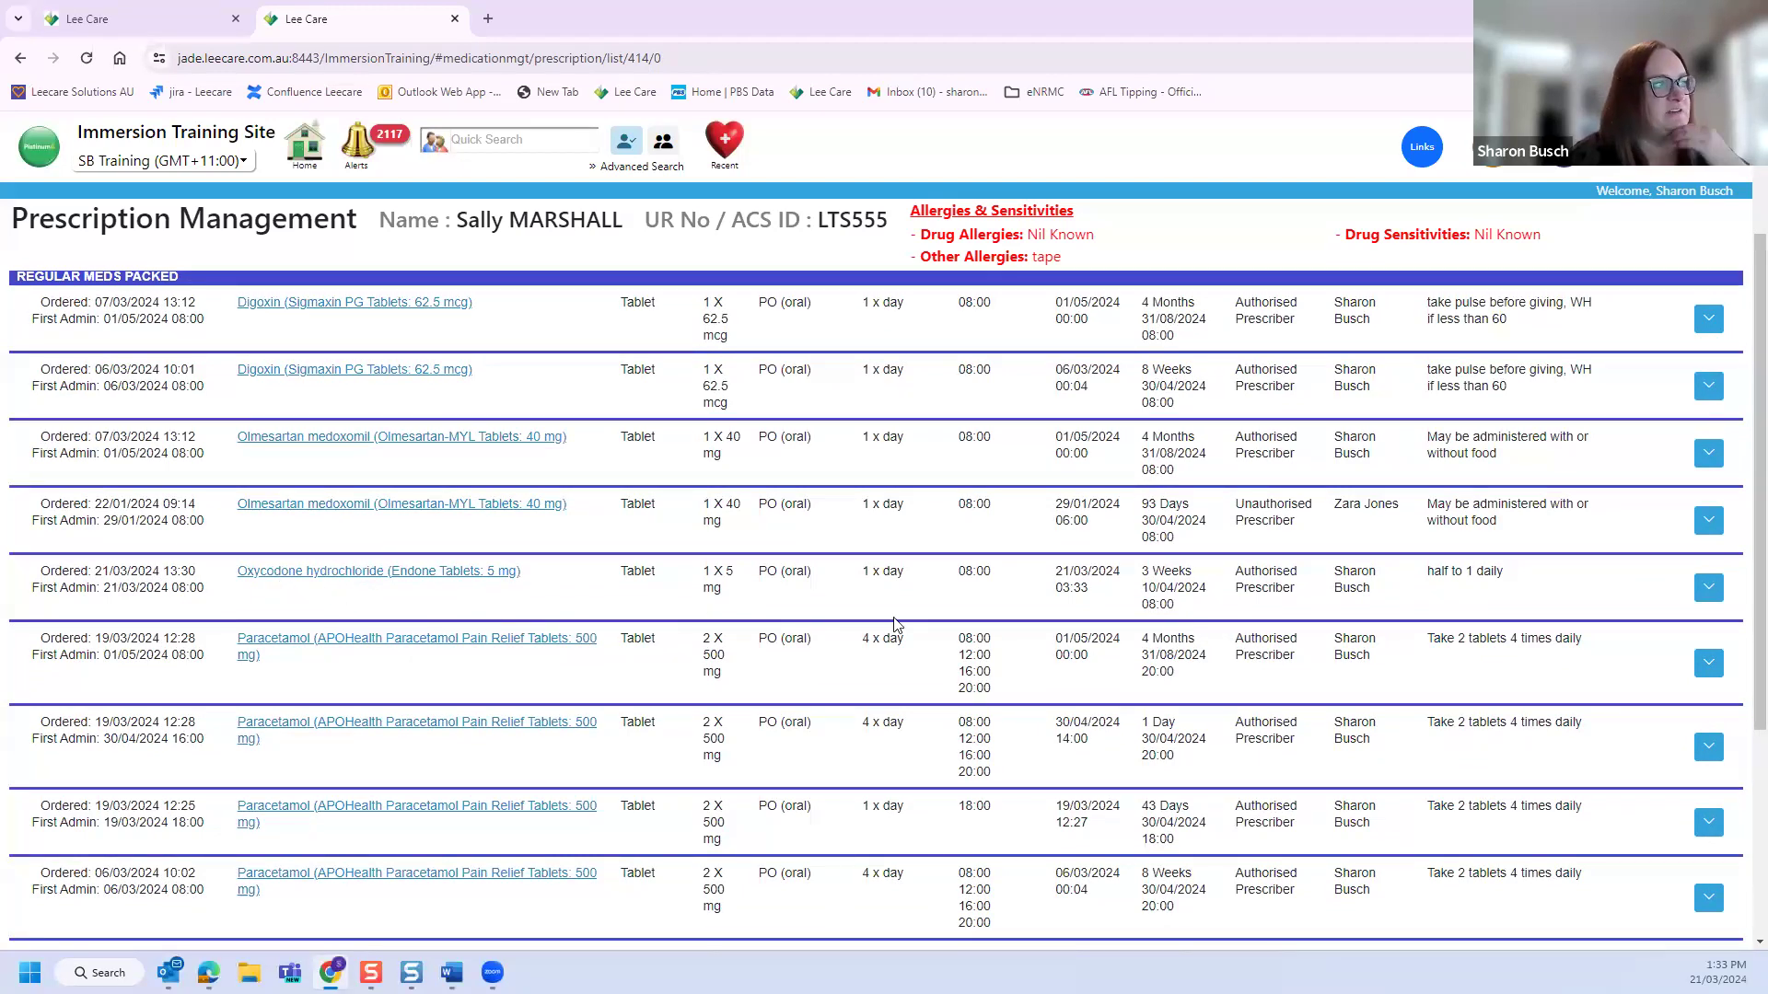
click(1709, 590)
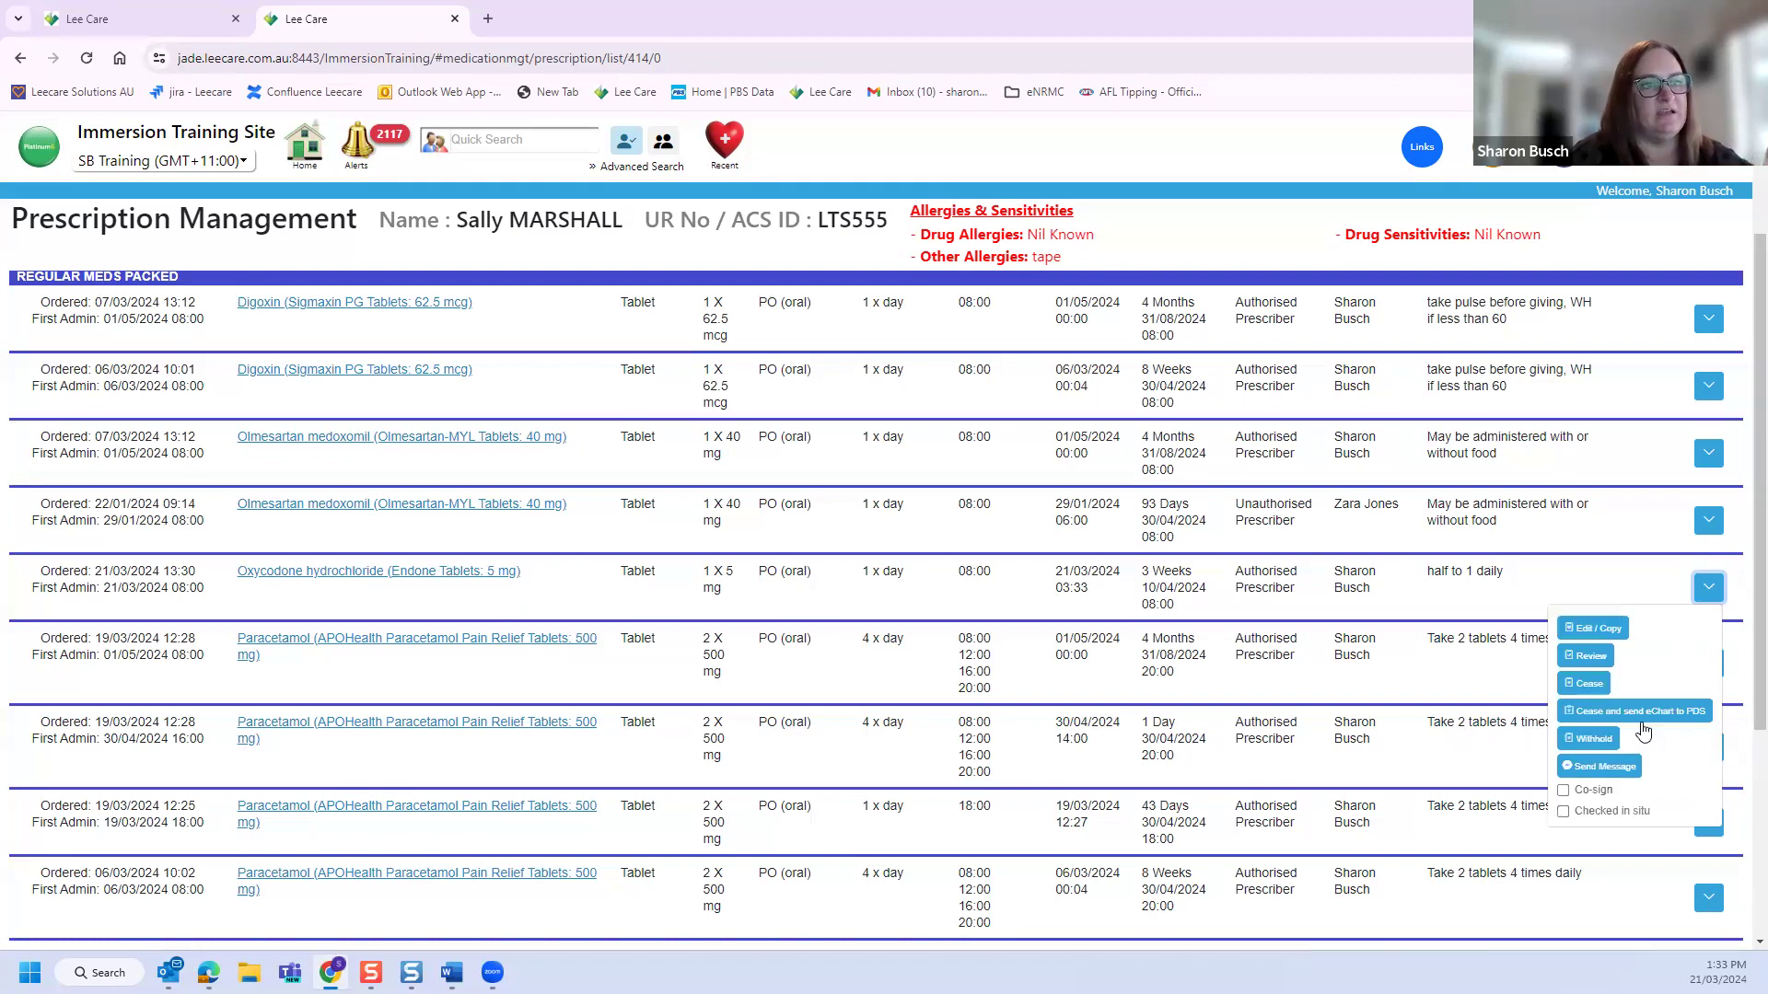
click(1562, 791)
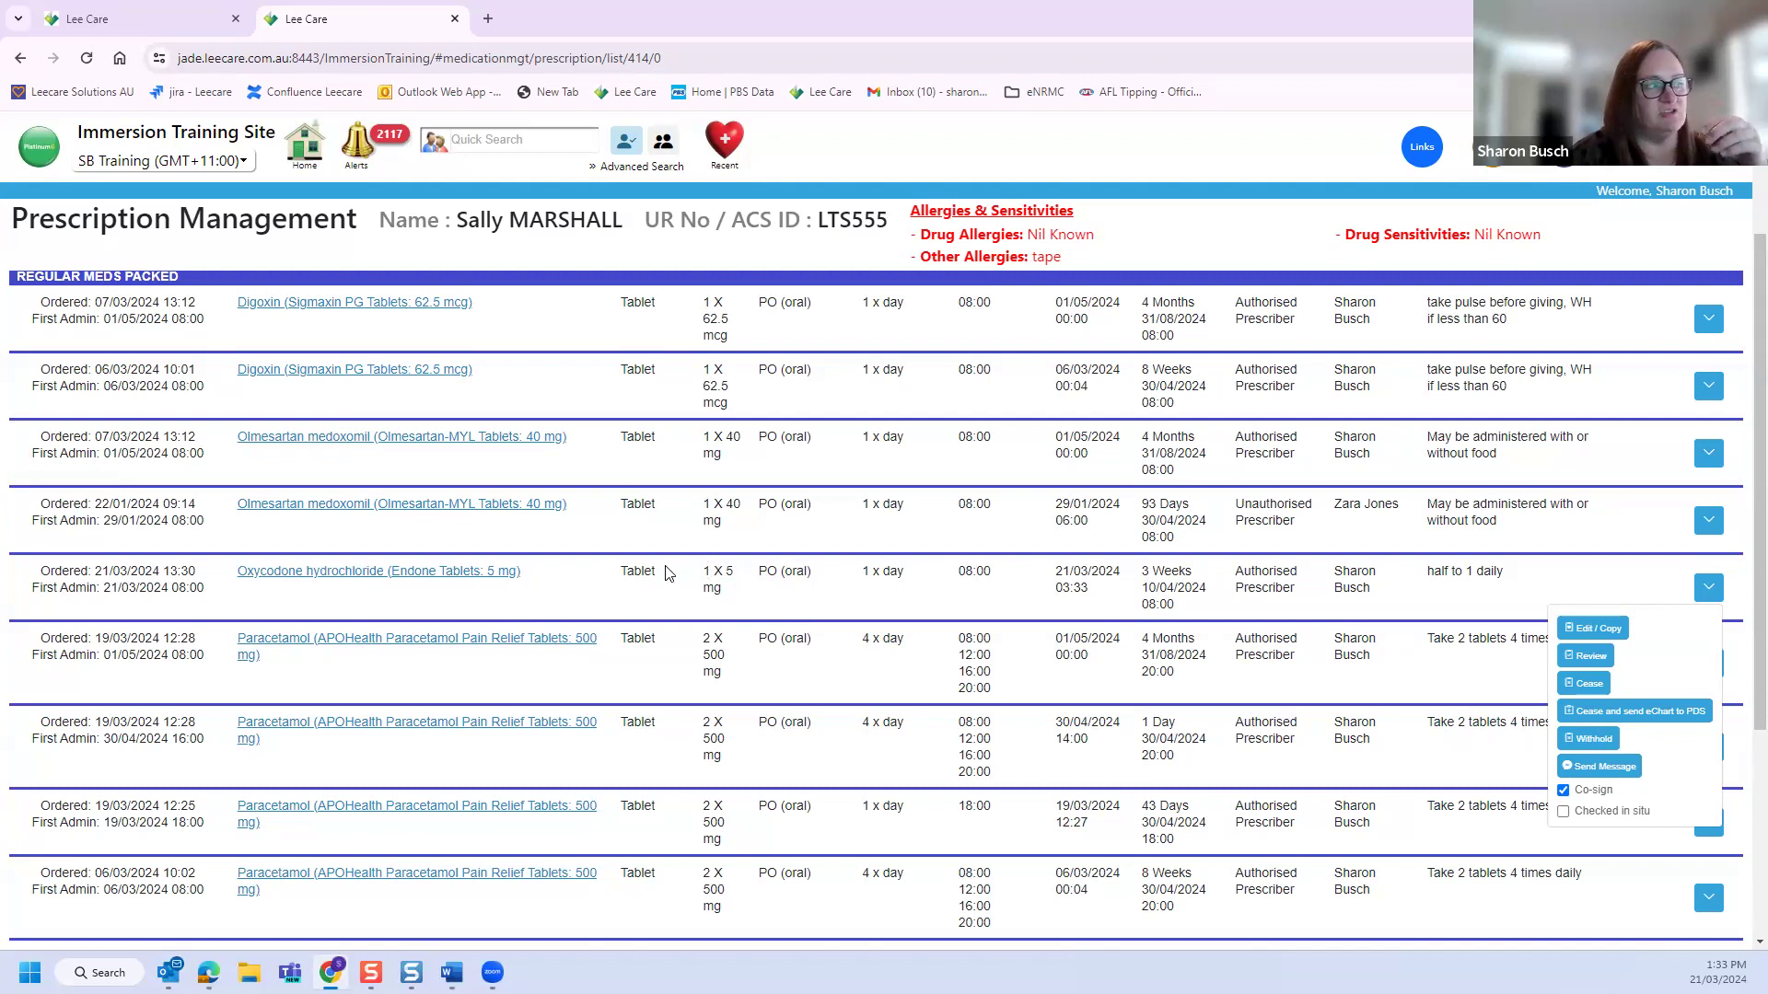
Step: Open the Medications Master from the administration tools and search the active medicines for "endone"
scroll(679, 507, up, 2)
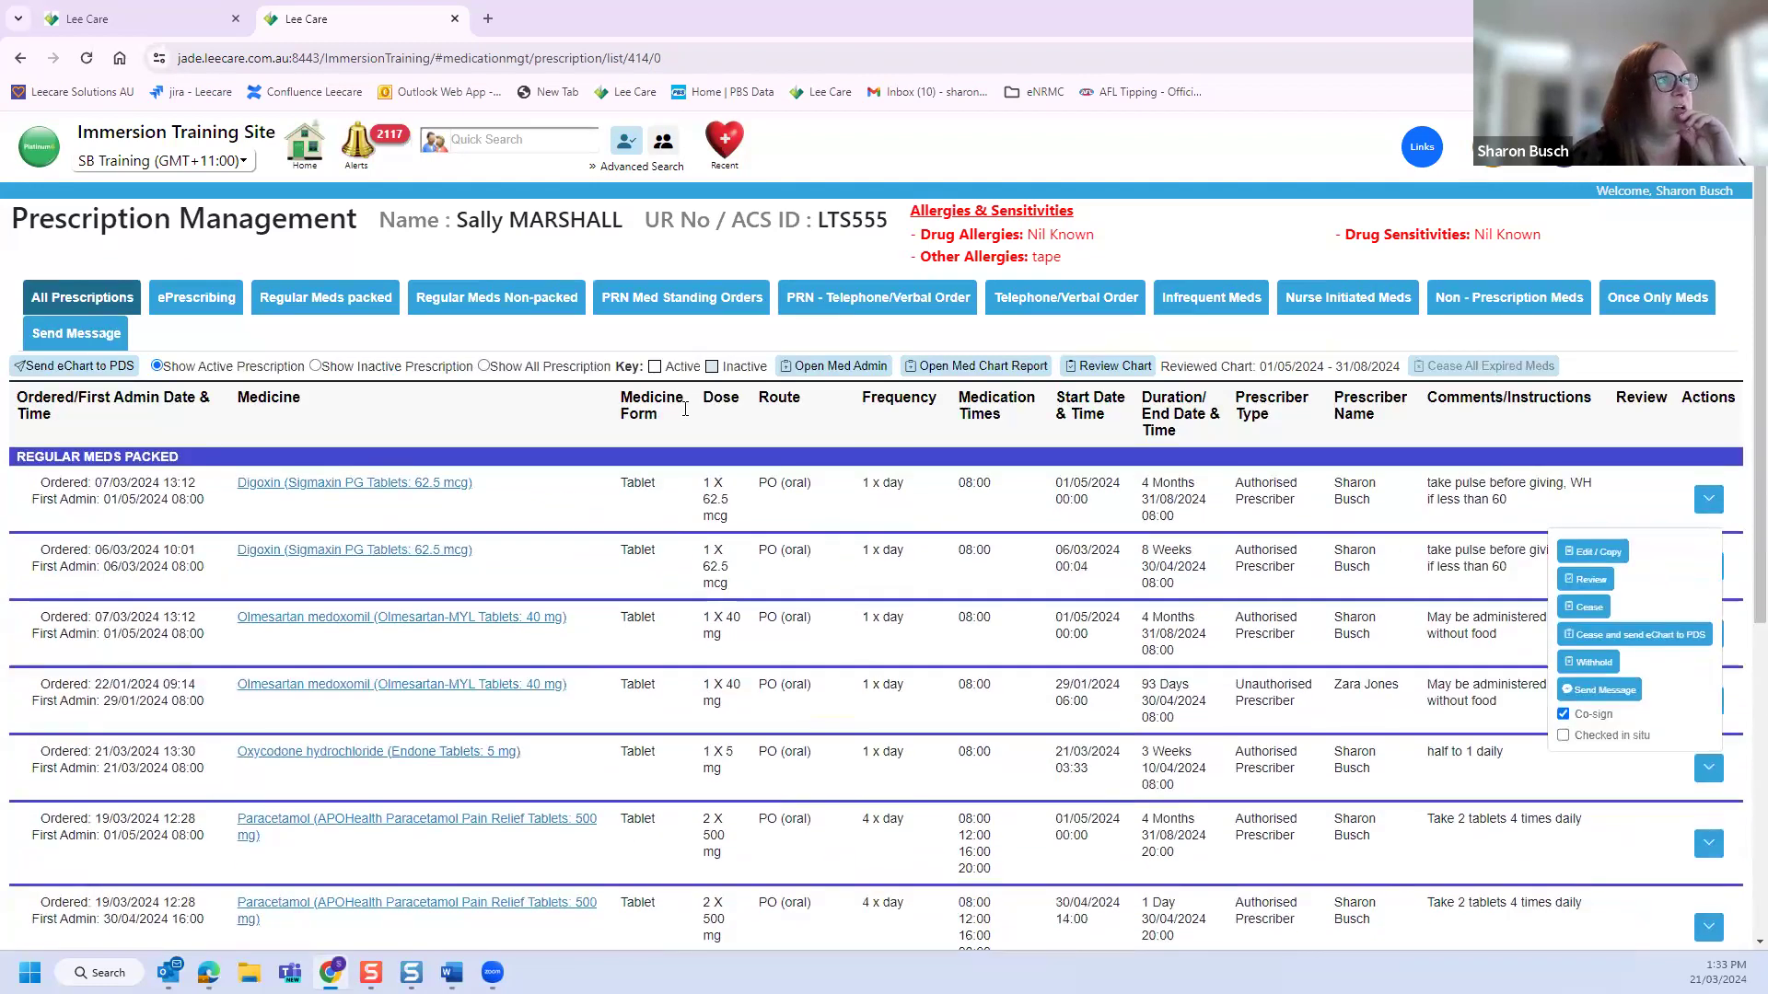
click(304, 147)
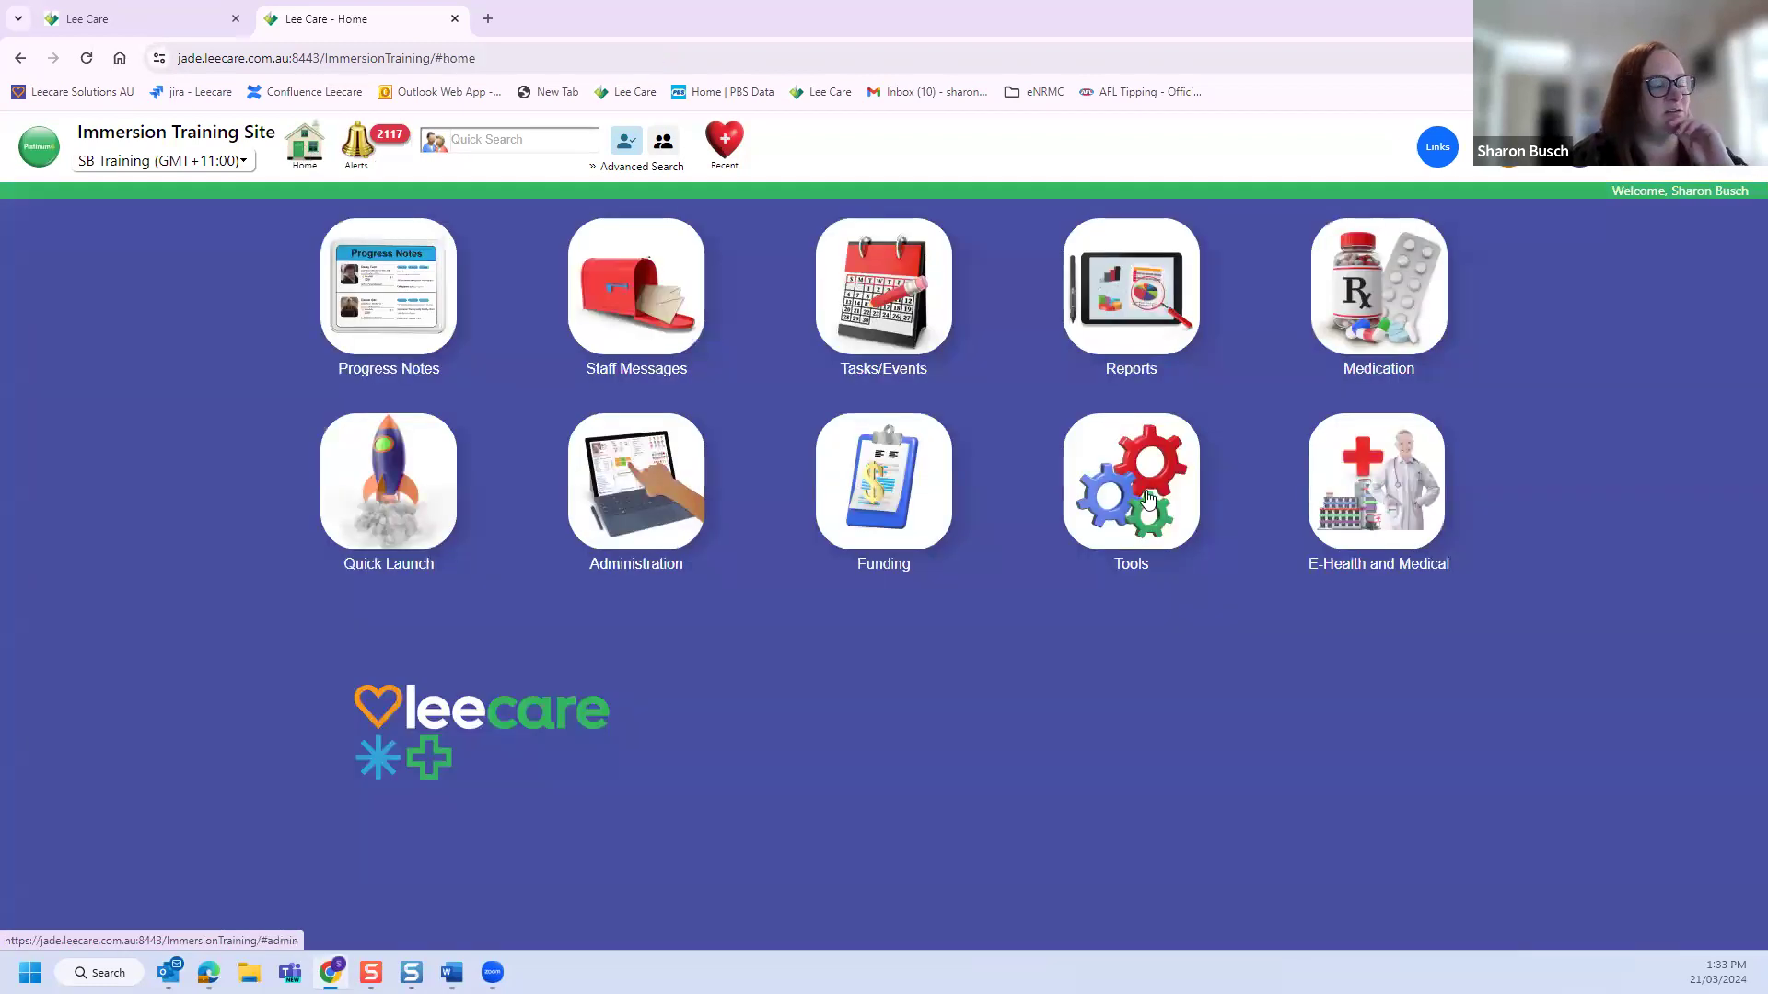
click(1190, 497)
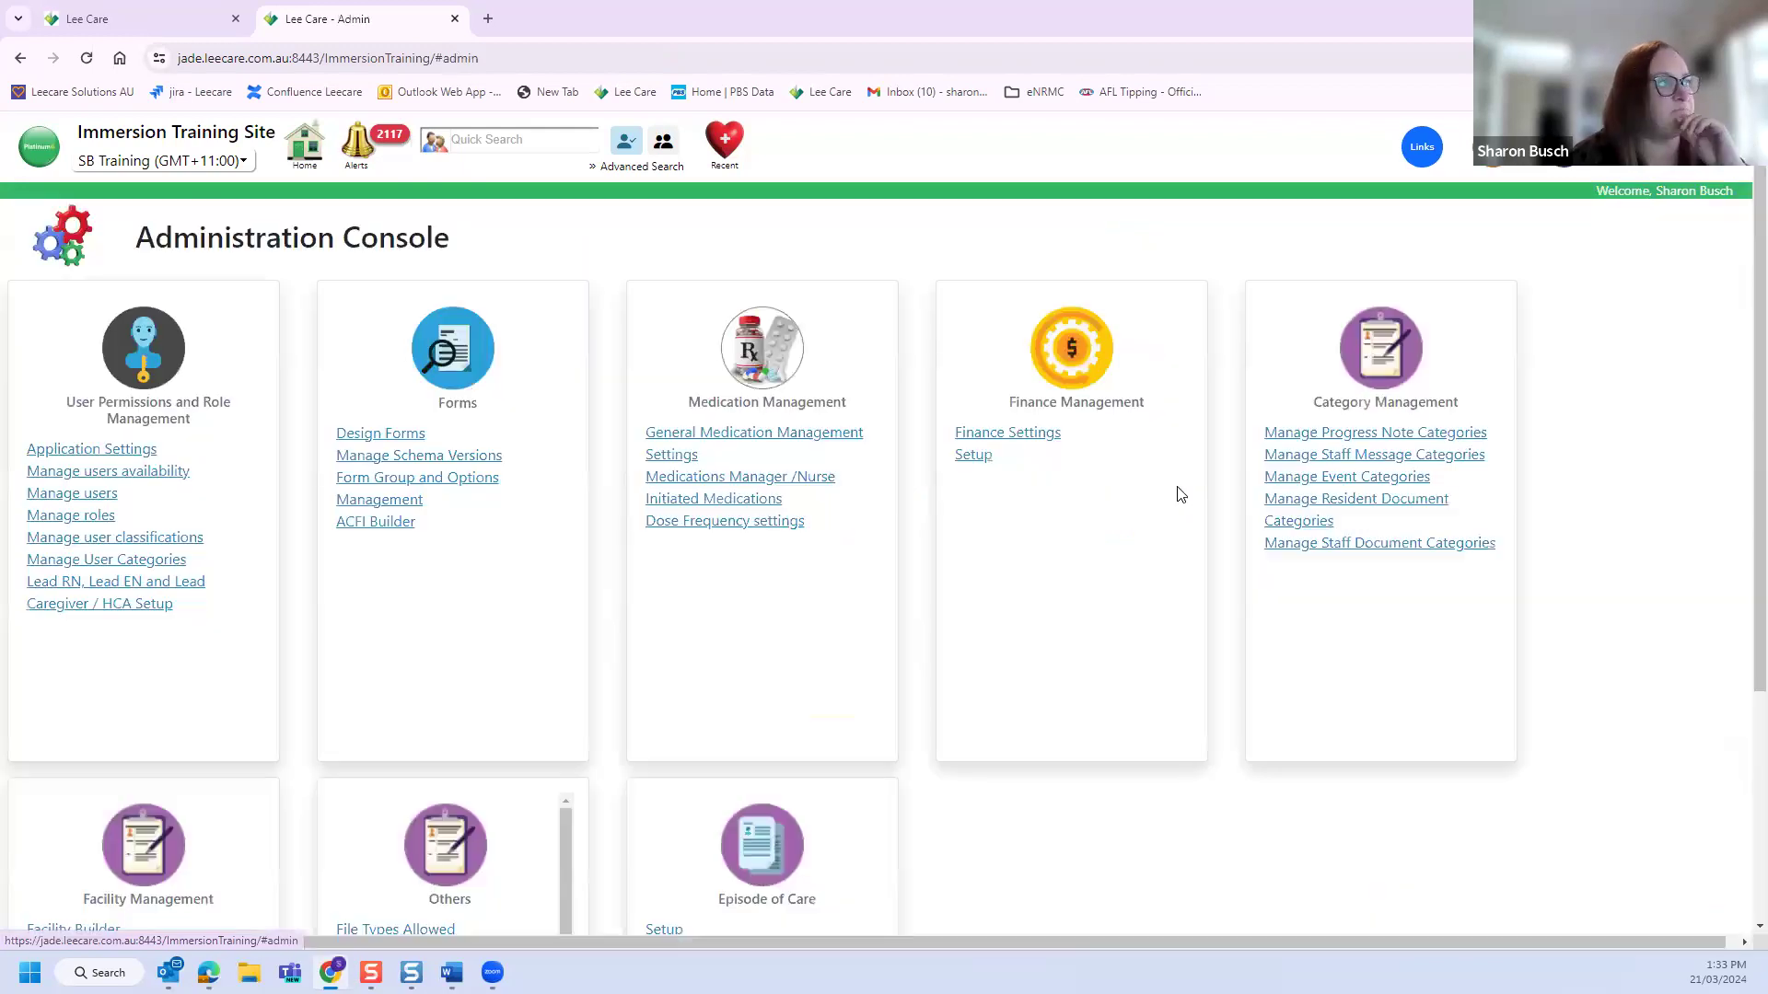
click(762, 490)
text(endone)
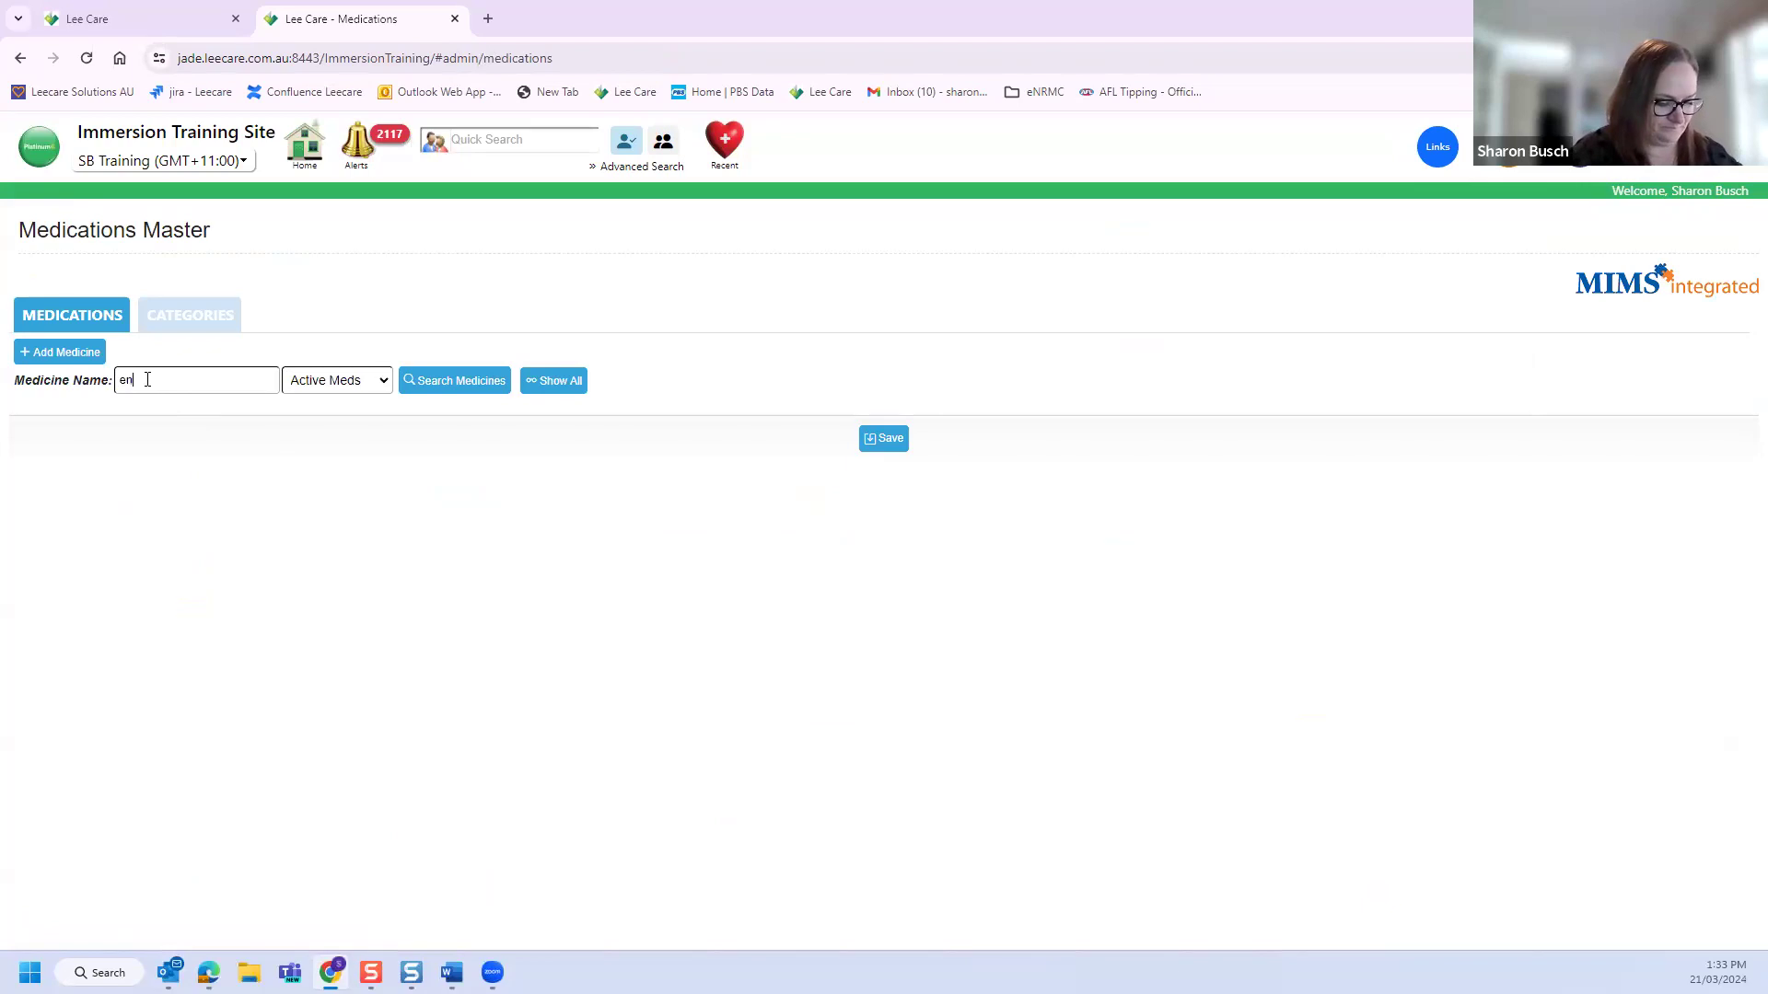
key(Return)
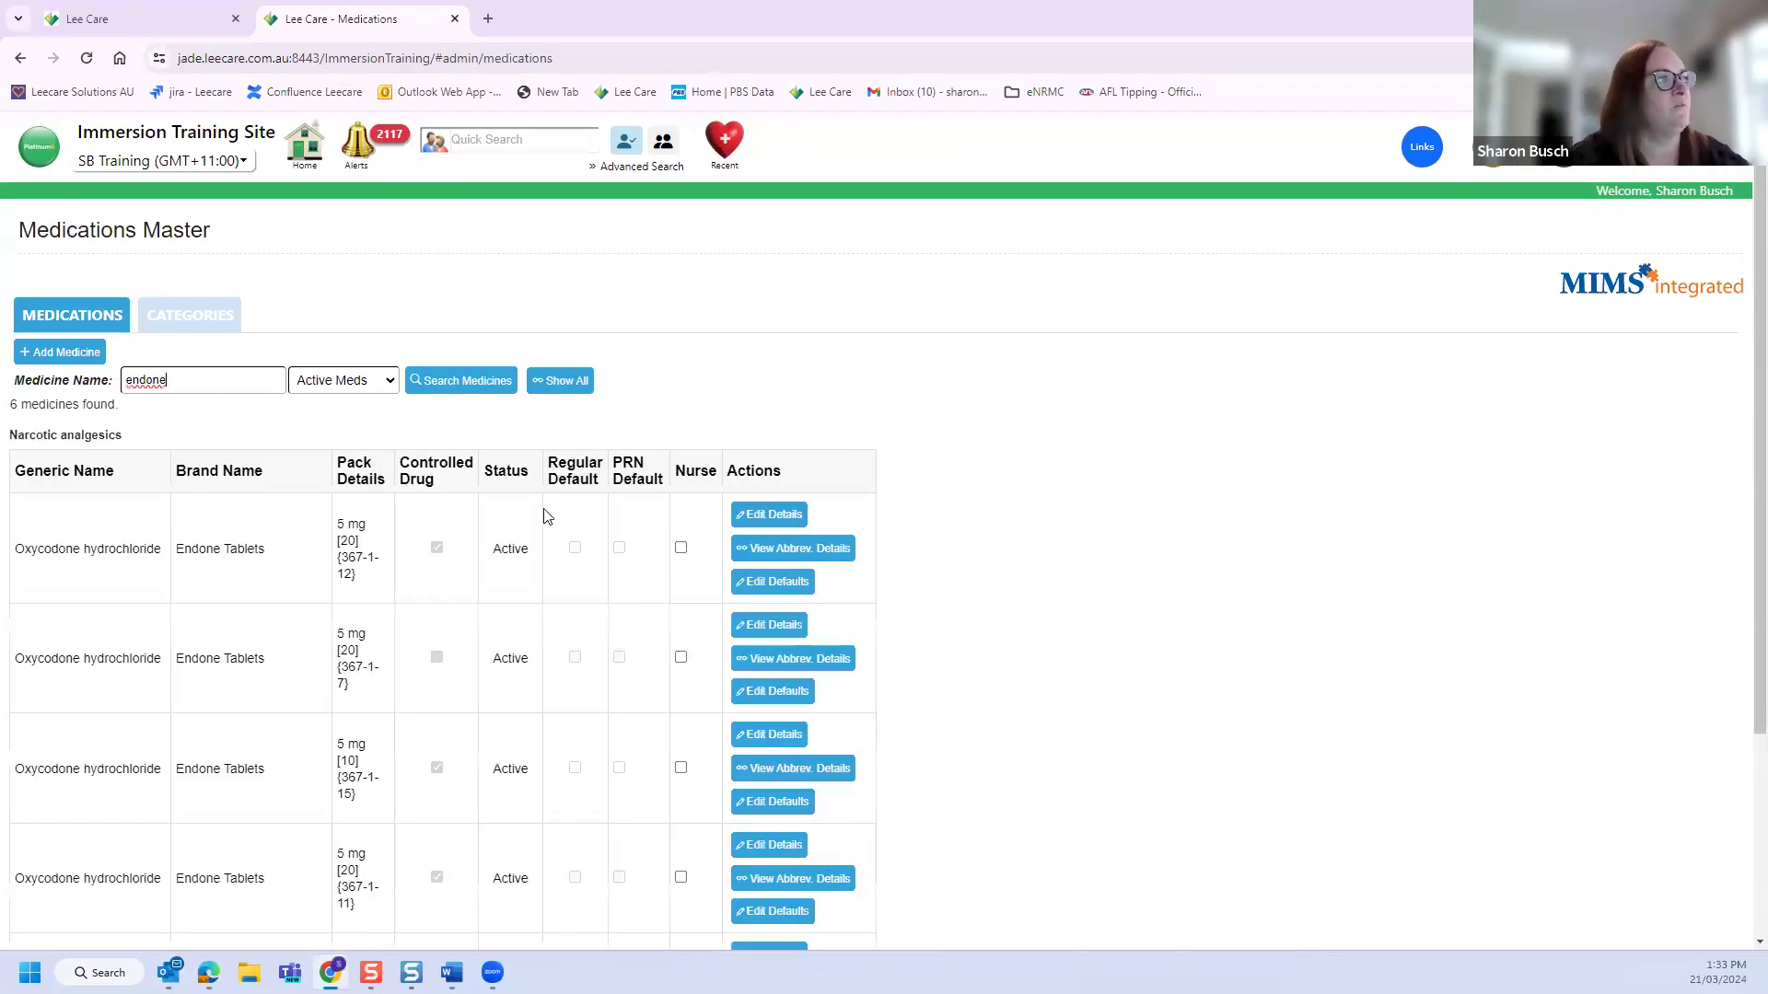
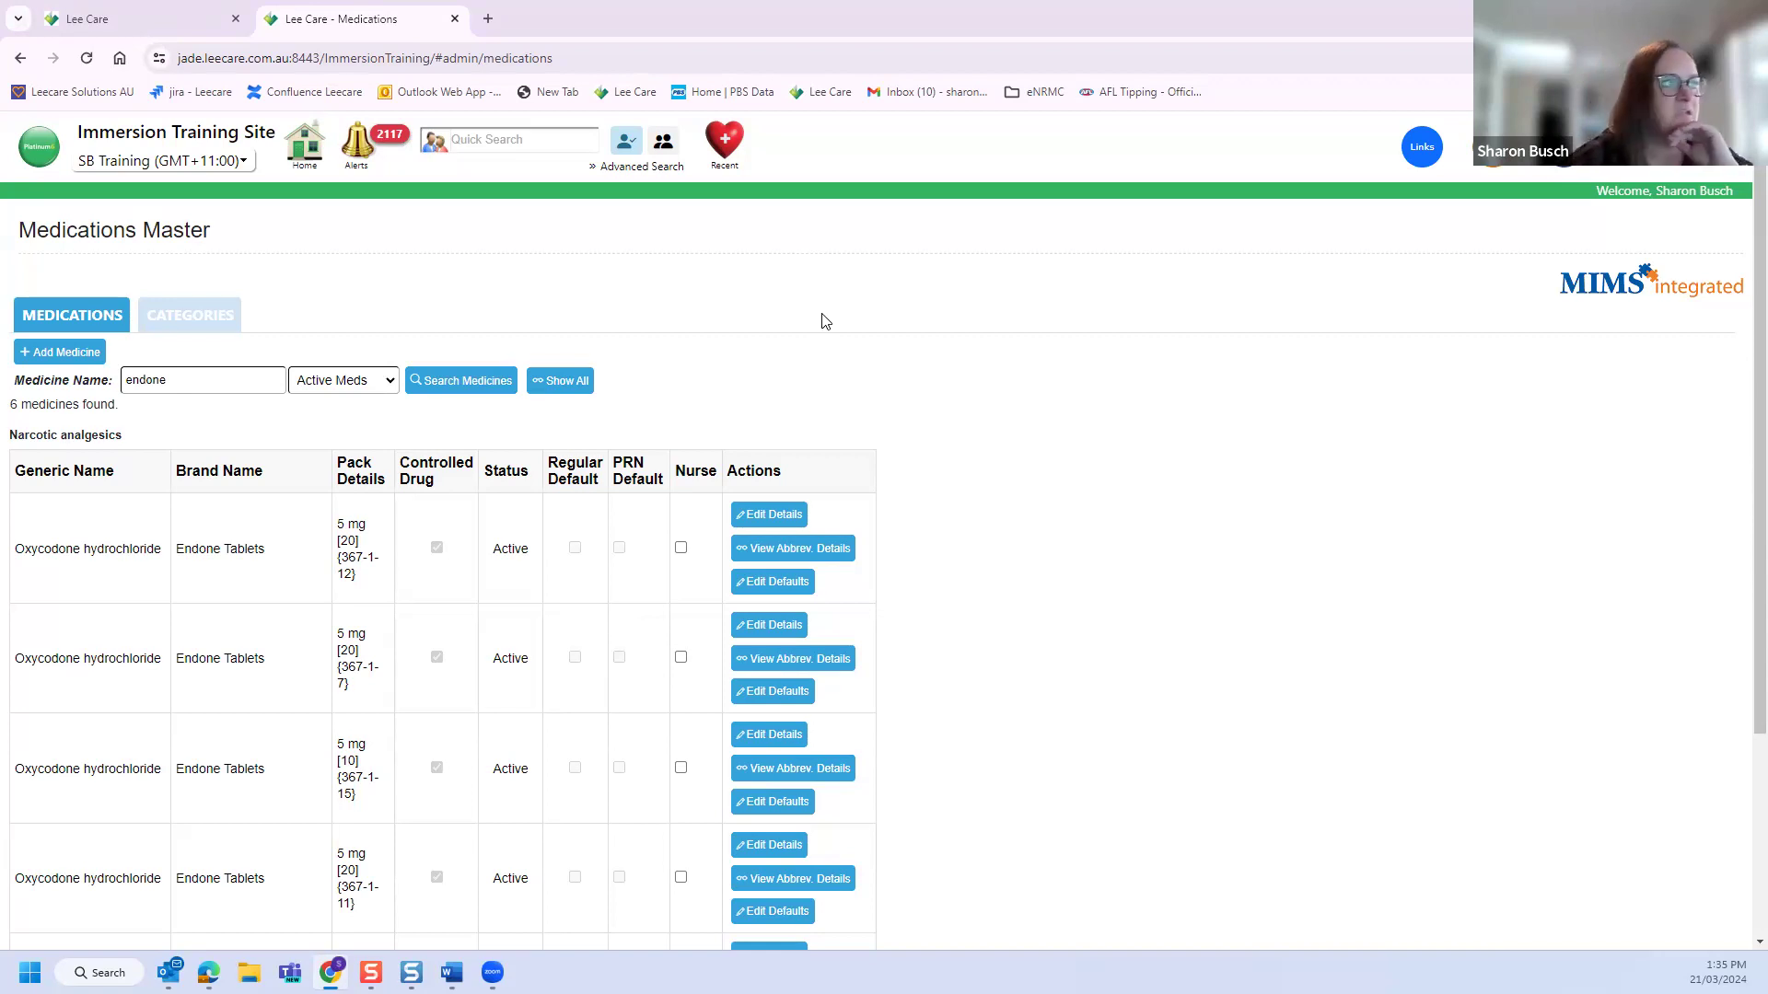
Step: Return to the recent resident's prescription list and check the co-sign setting among the Oxycodone hydrochloride prescription's actions
click(714, 155)
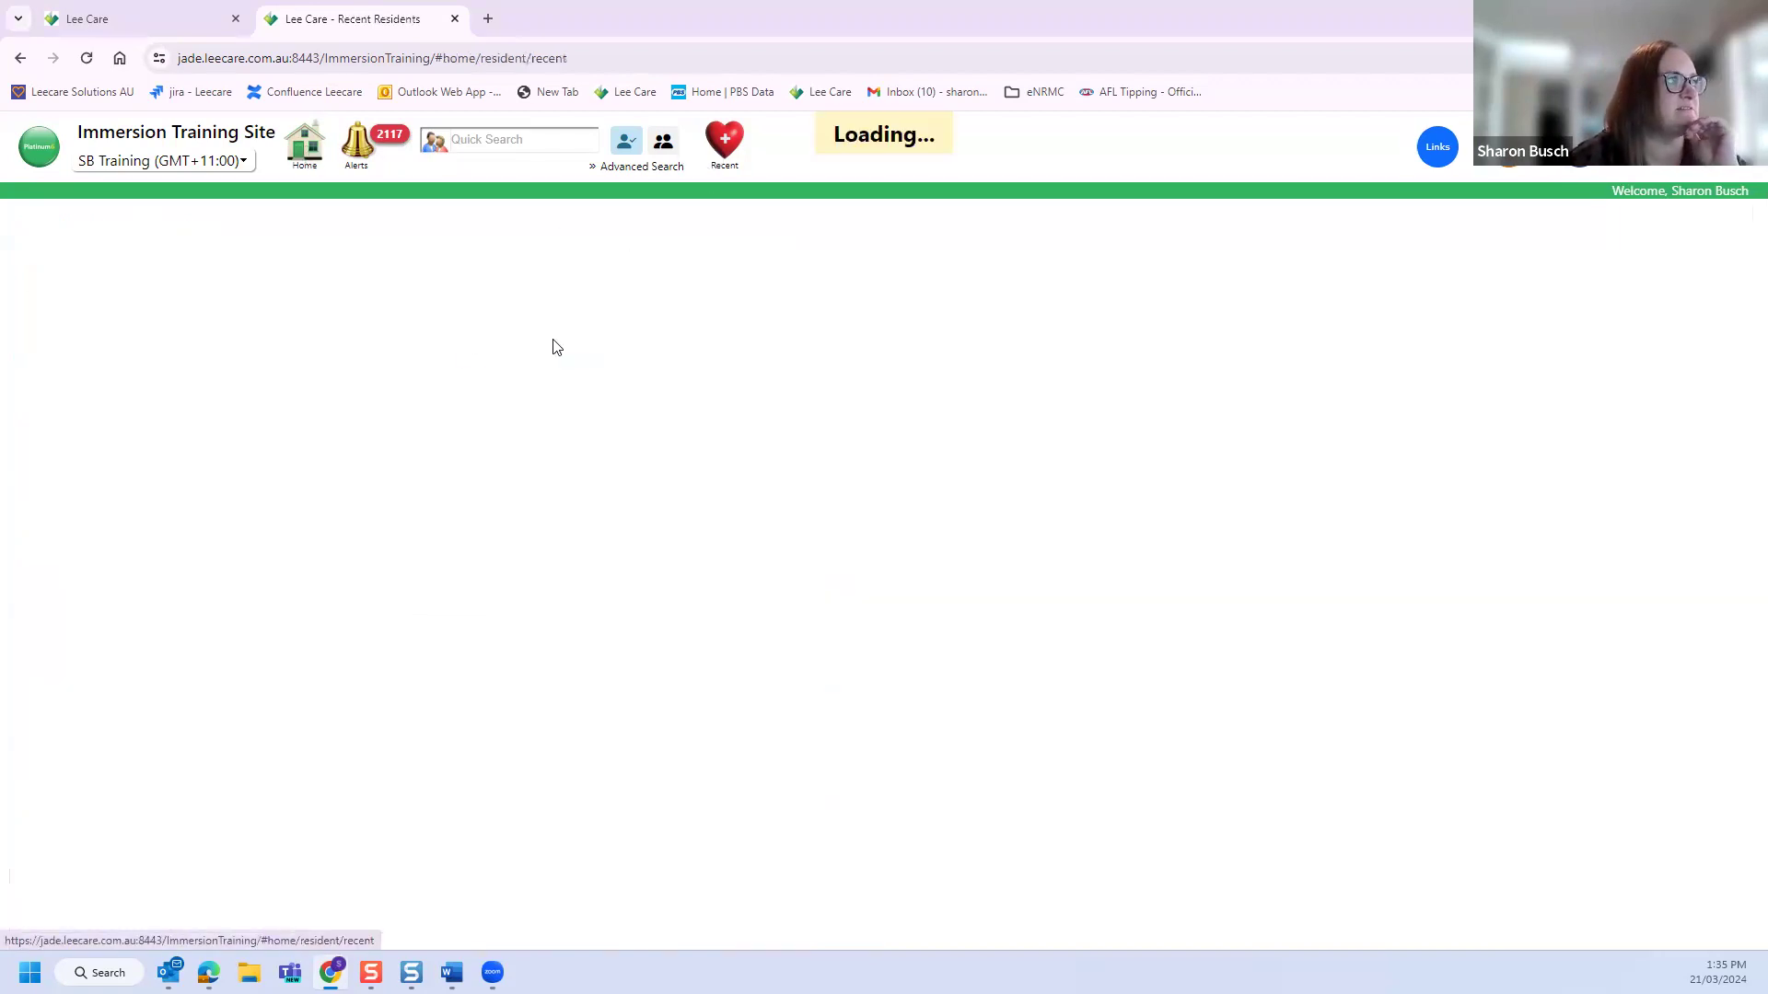
click(538, 267)
click(339, 790)
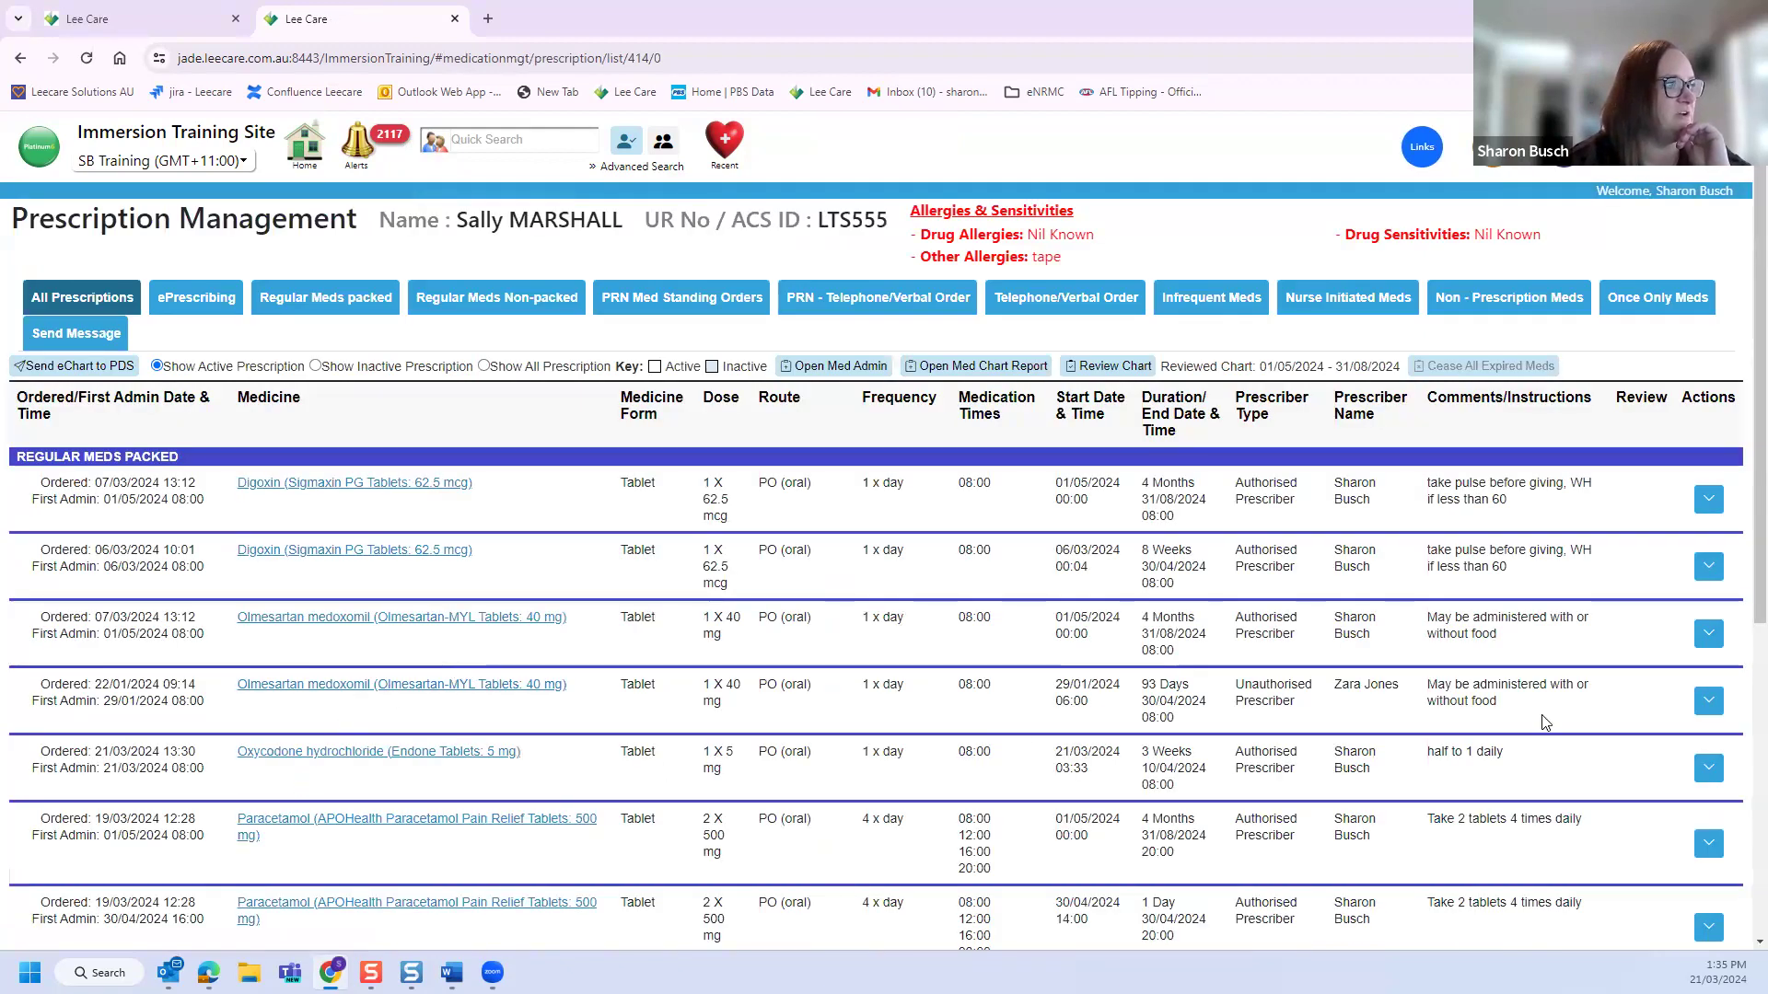
click(1707, 768)
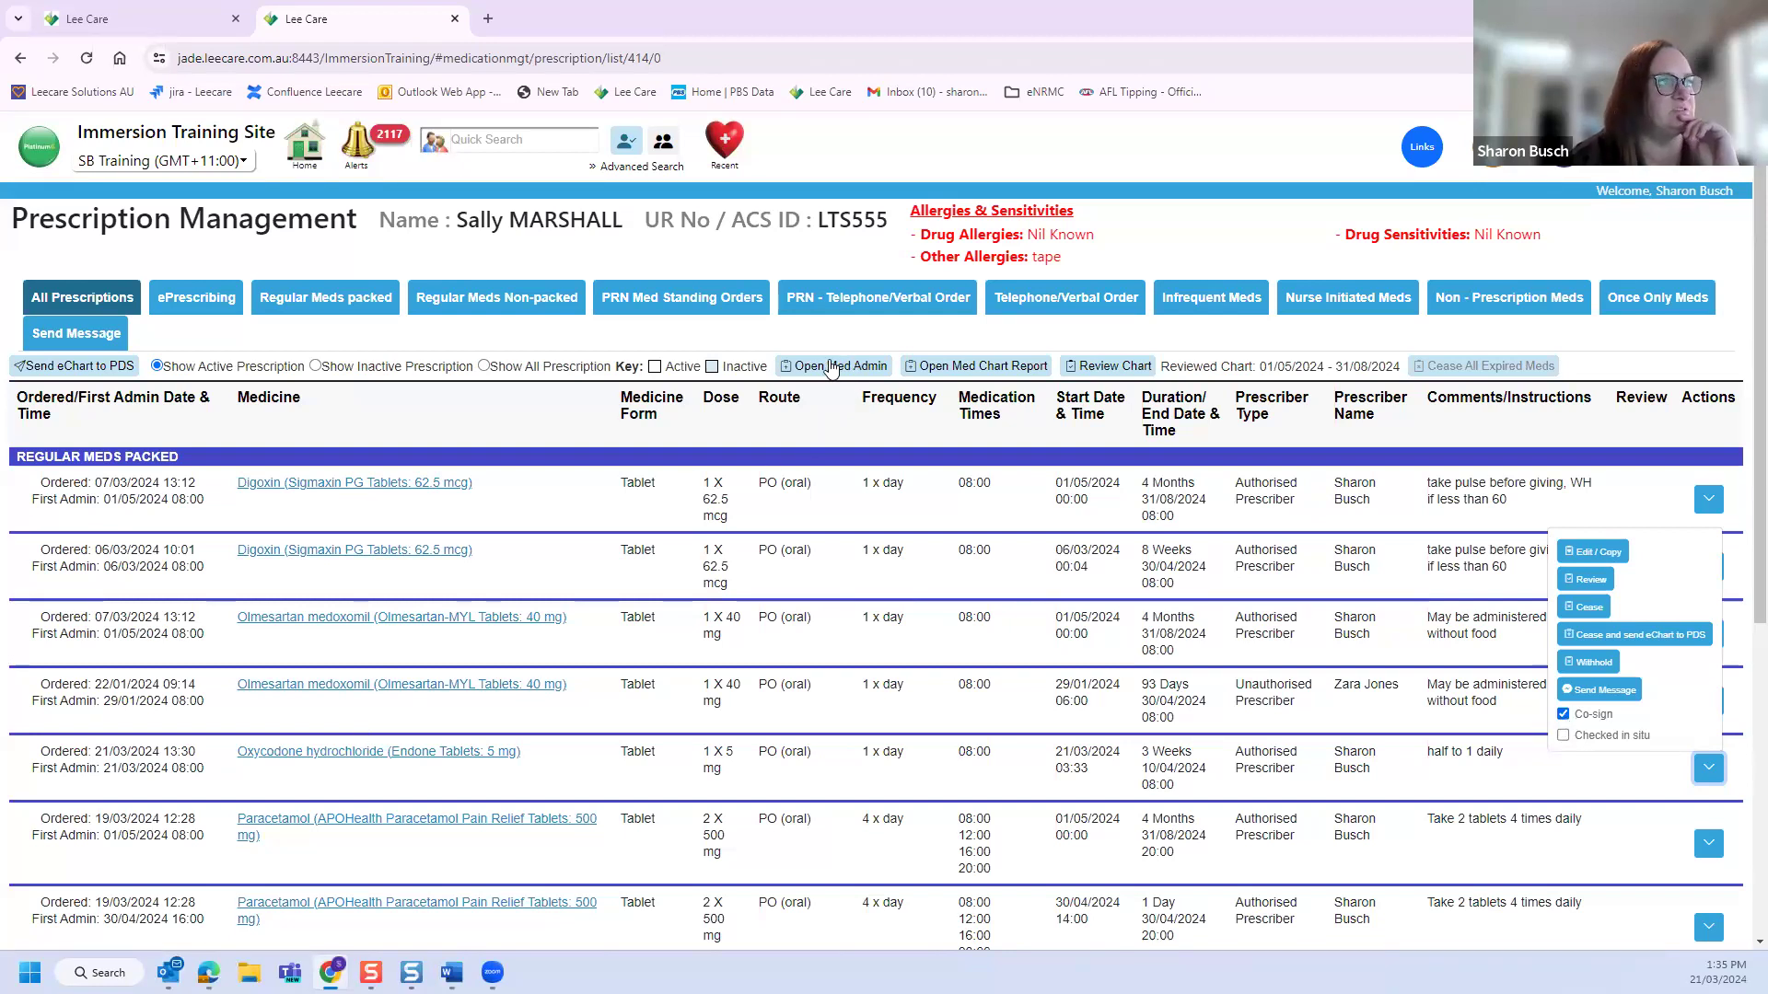
Step: Open the resident's medication administration chart, validate the user login, and close the Administer Medications window without saving
click(831, 366)
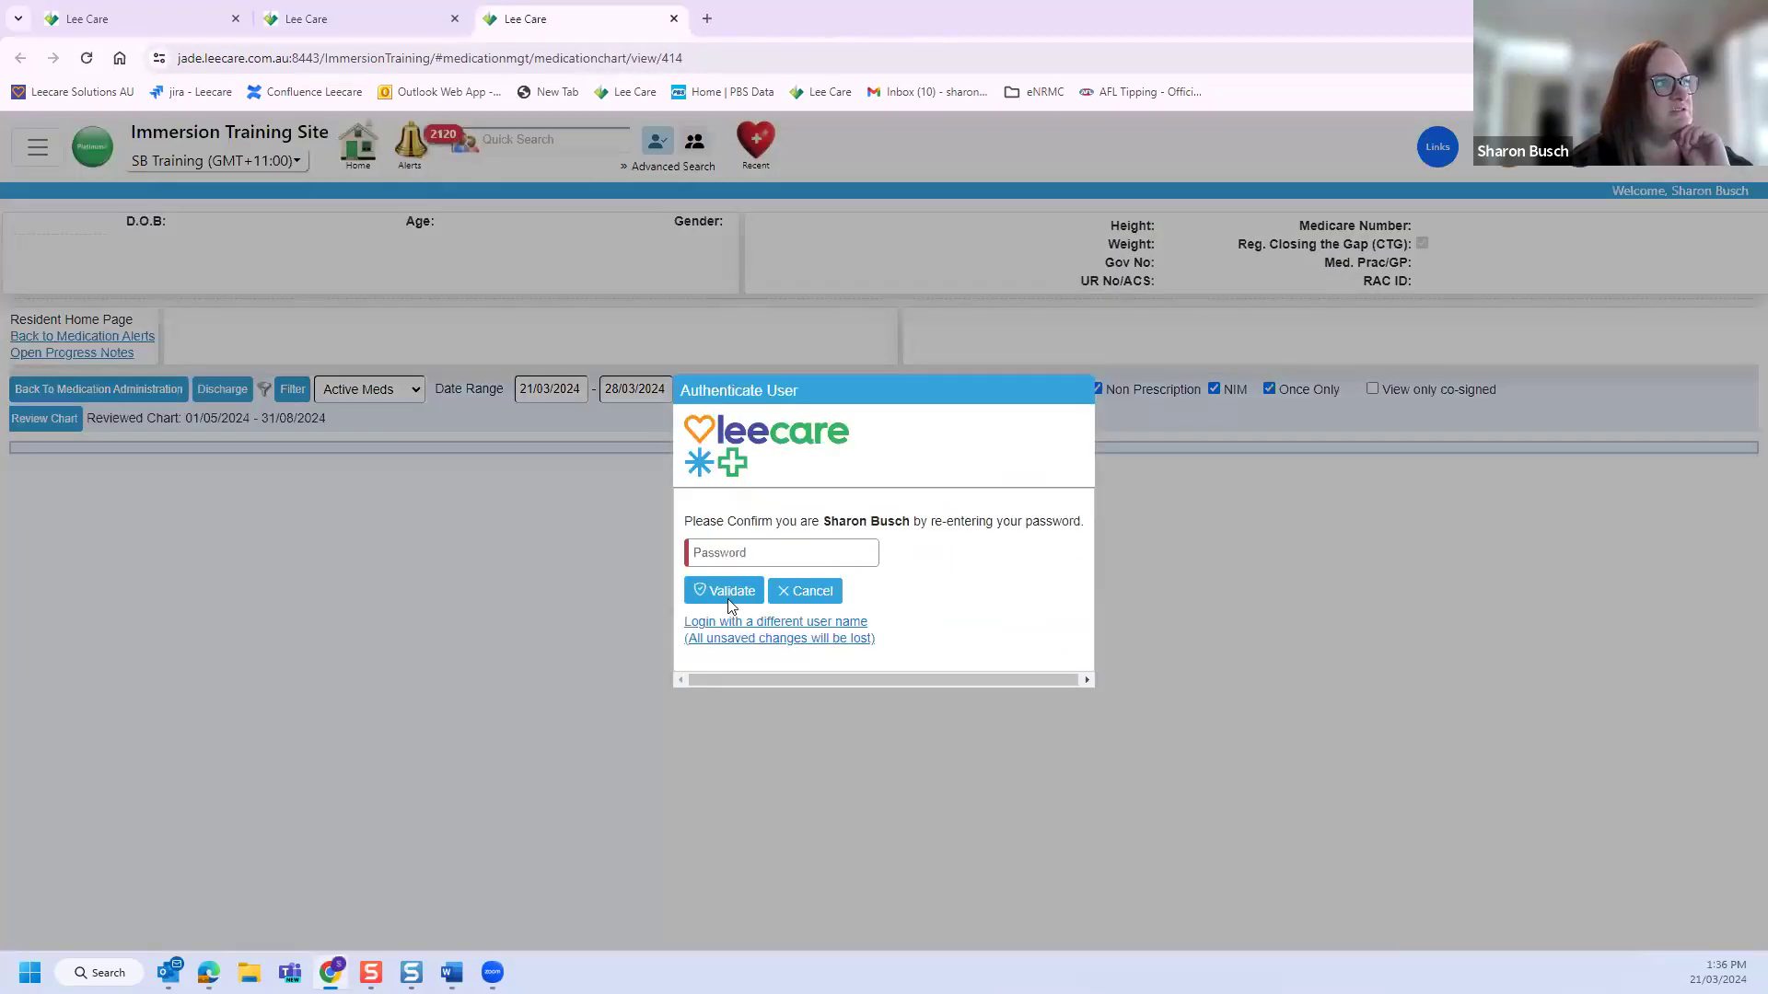
click(727, 594)
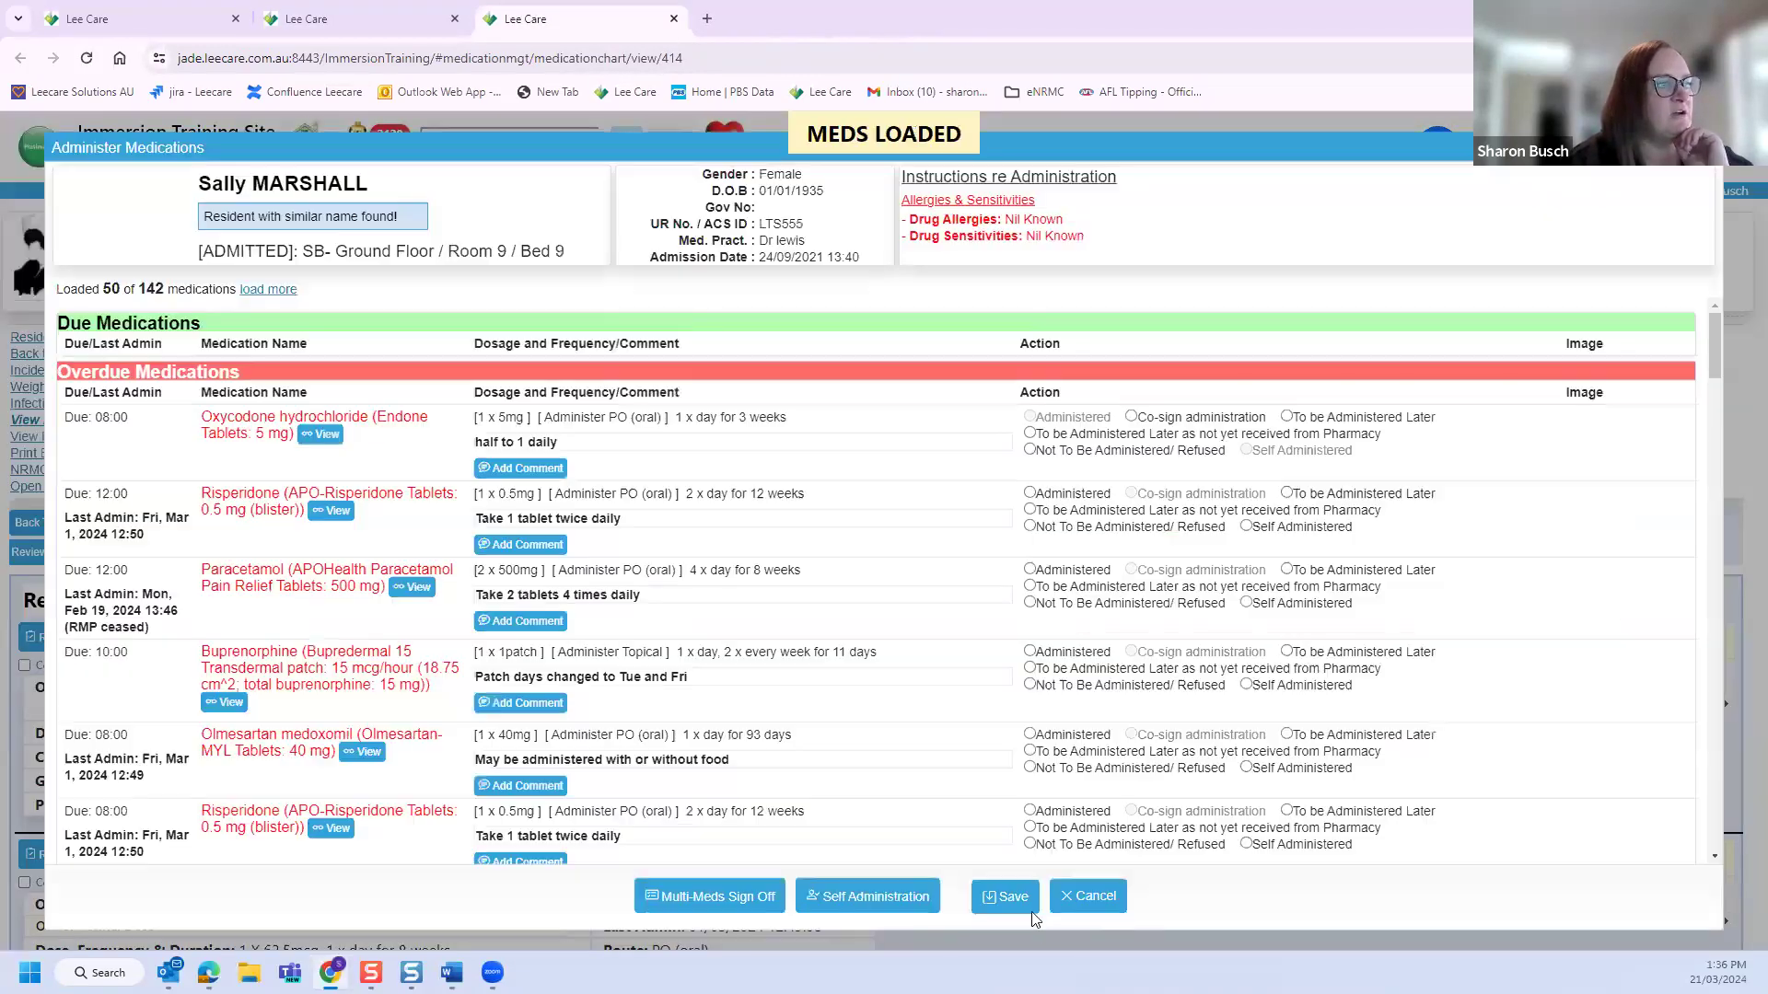
click(1054, 901)
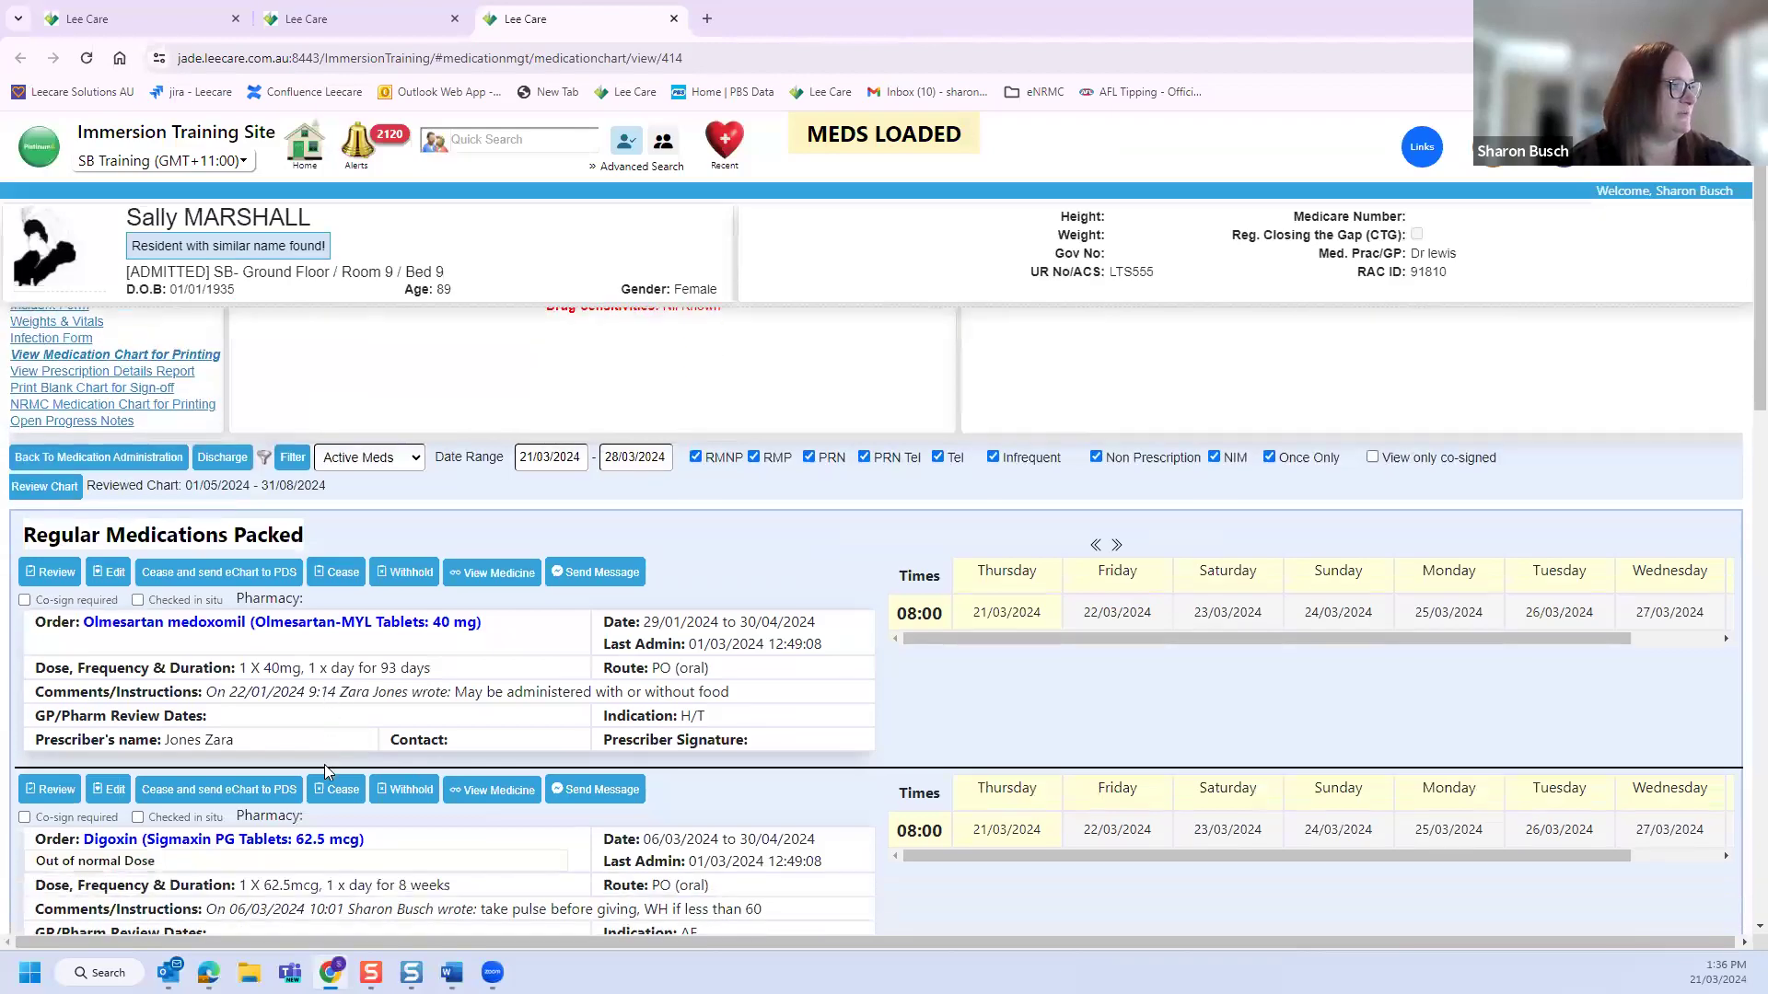
Step: Turn the Oxycodone hydrochloride order's co-sign requirement off and back on, and look over the non-packed and infrequent medication orders
scroll(324, 764, down, 10)
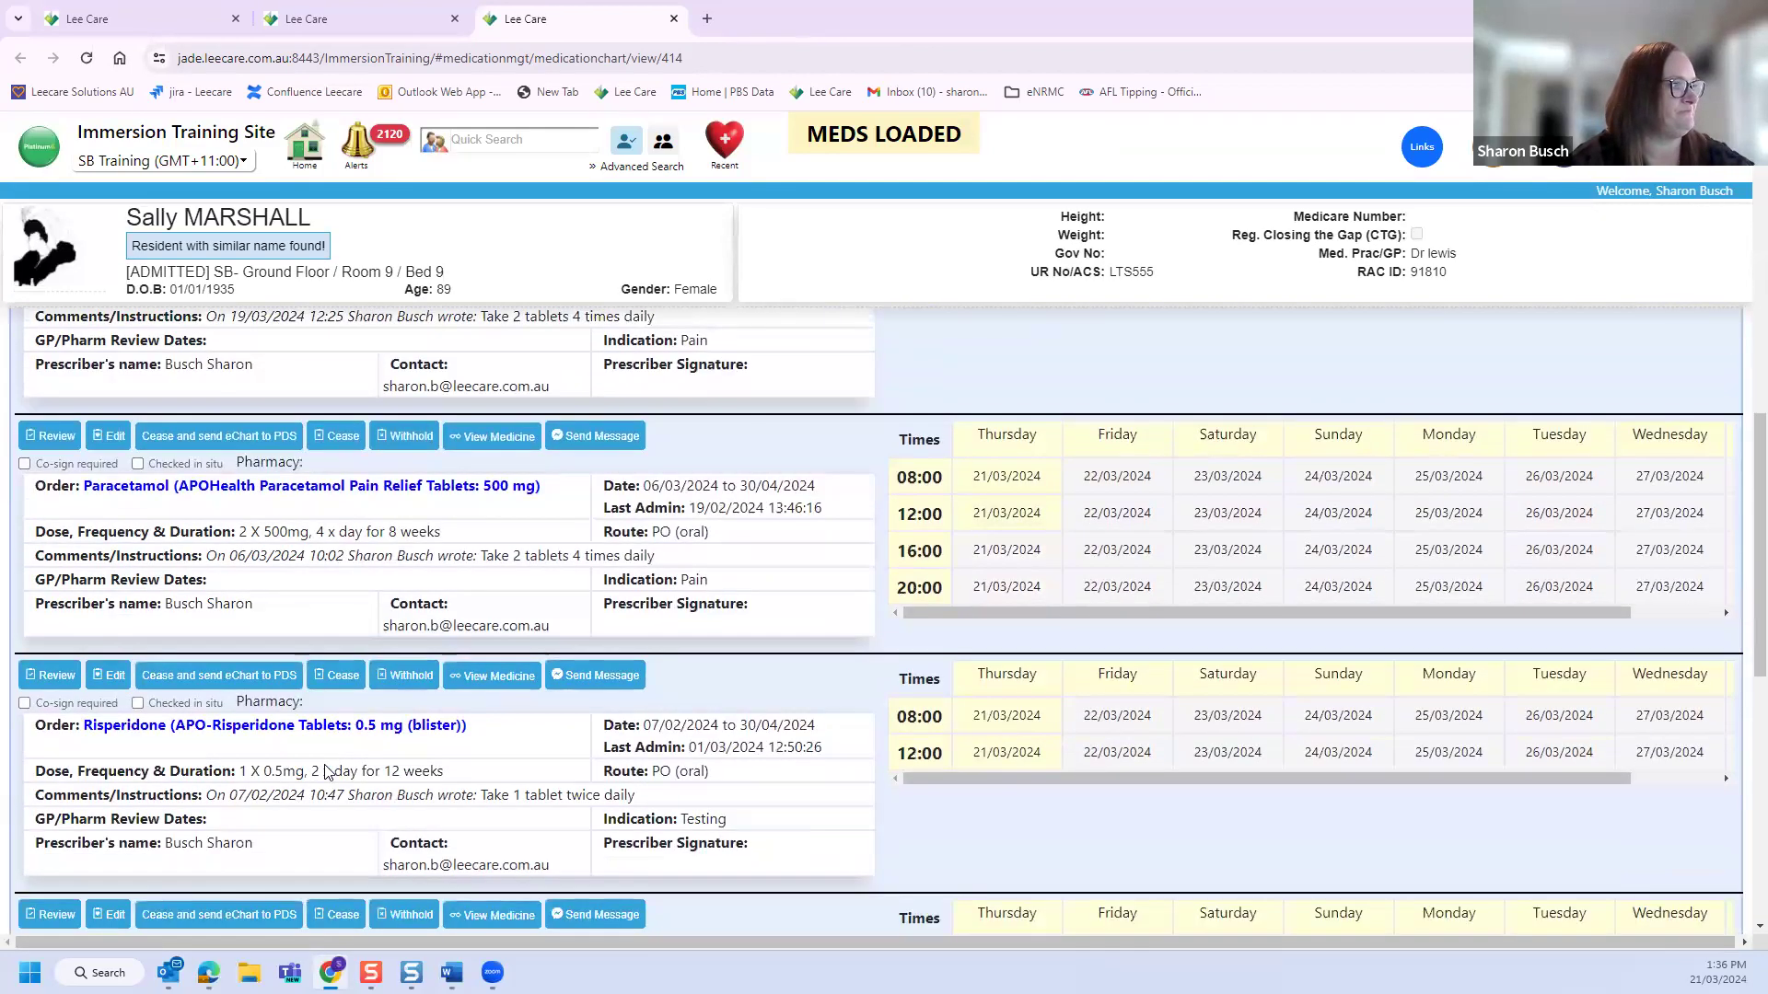
scroll(324, 772, down, 4)
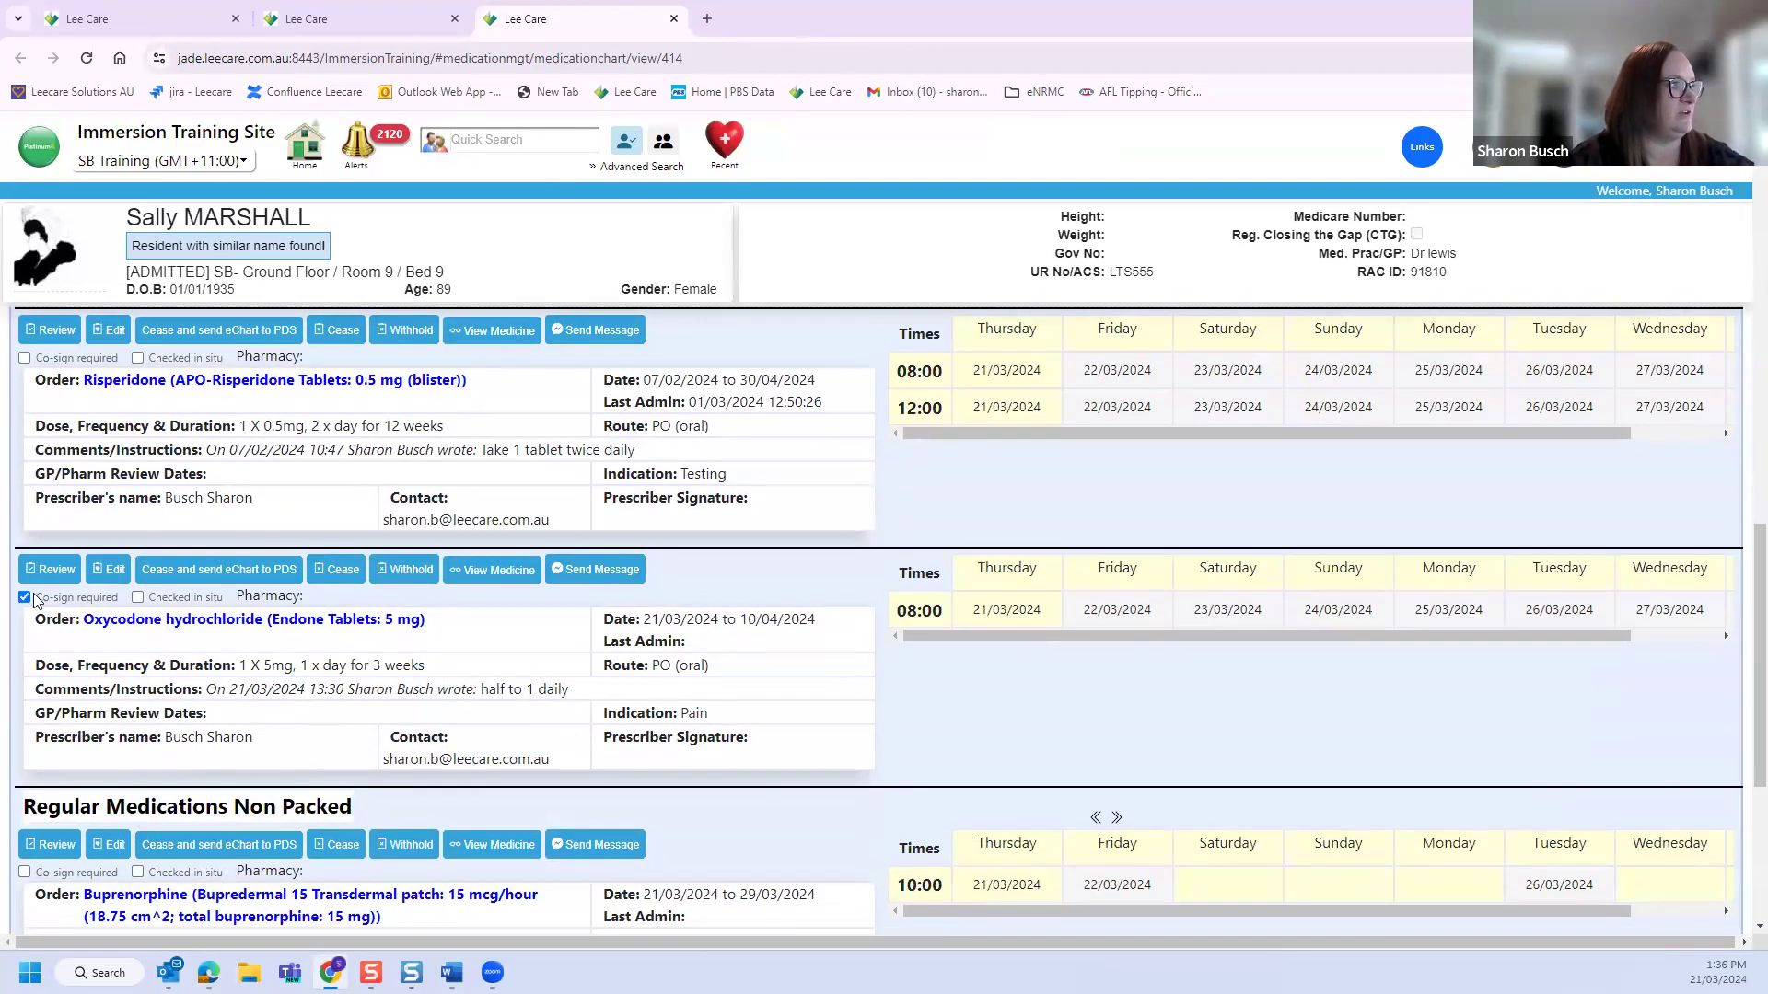
click(25, 600)
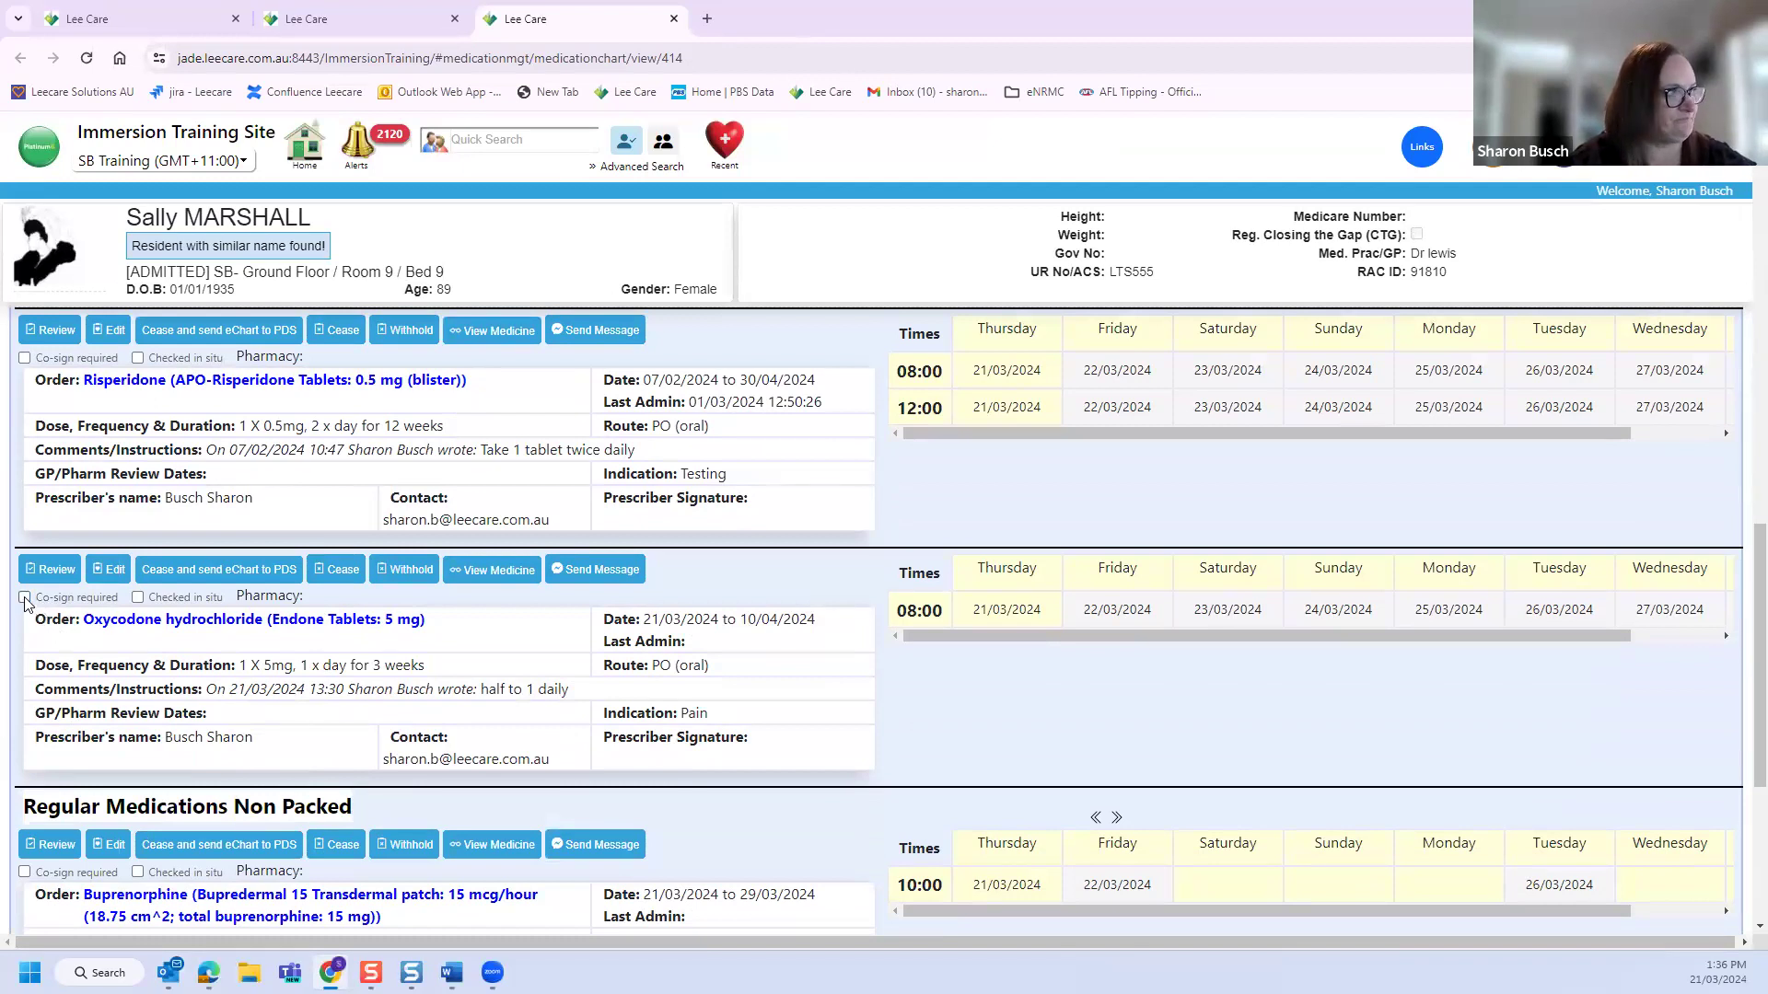
click(25, 598)
scroll(514, 688, down, 3)
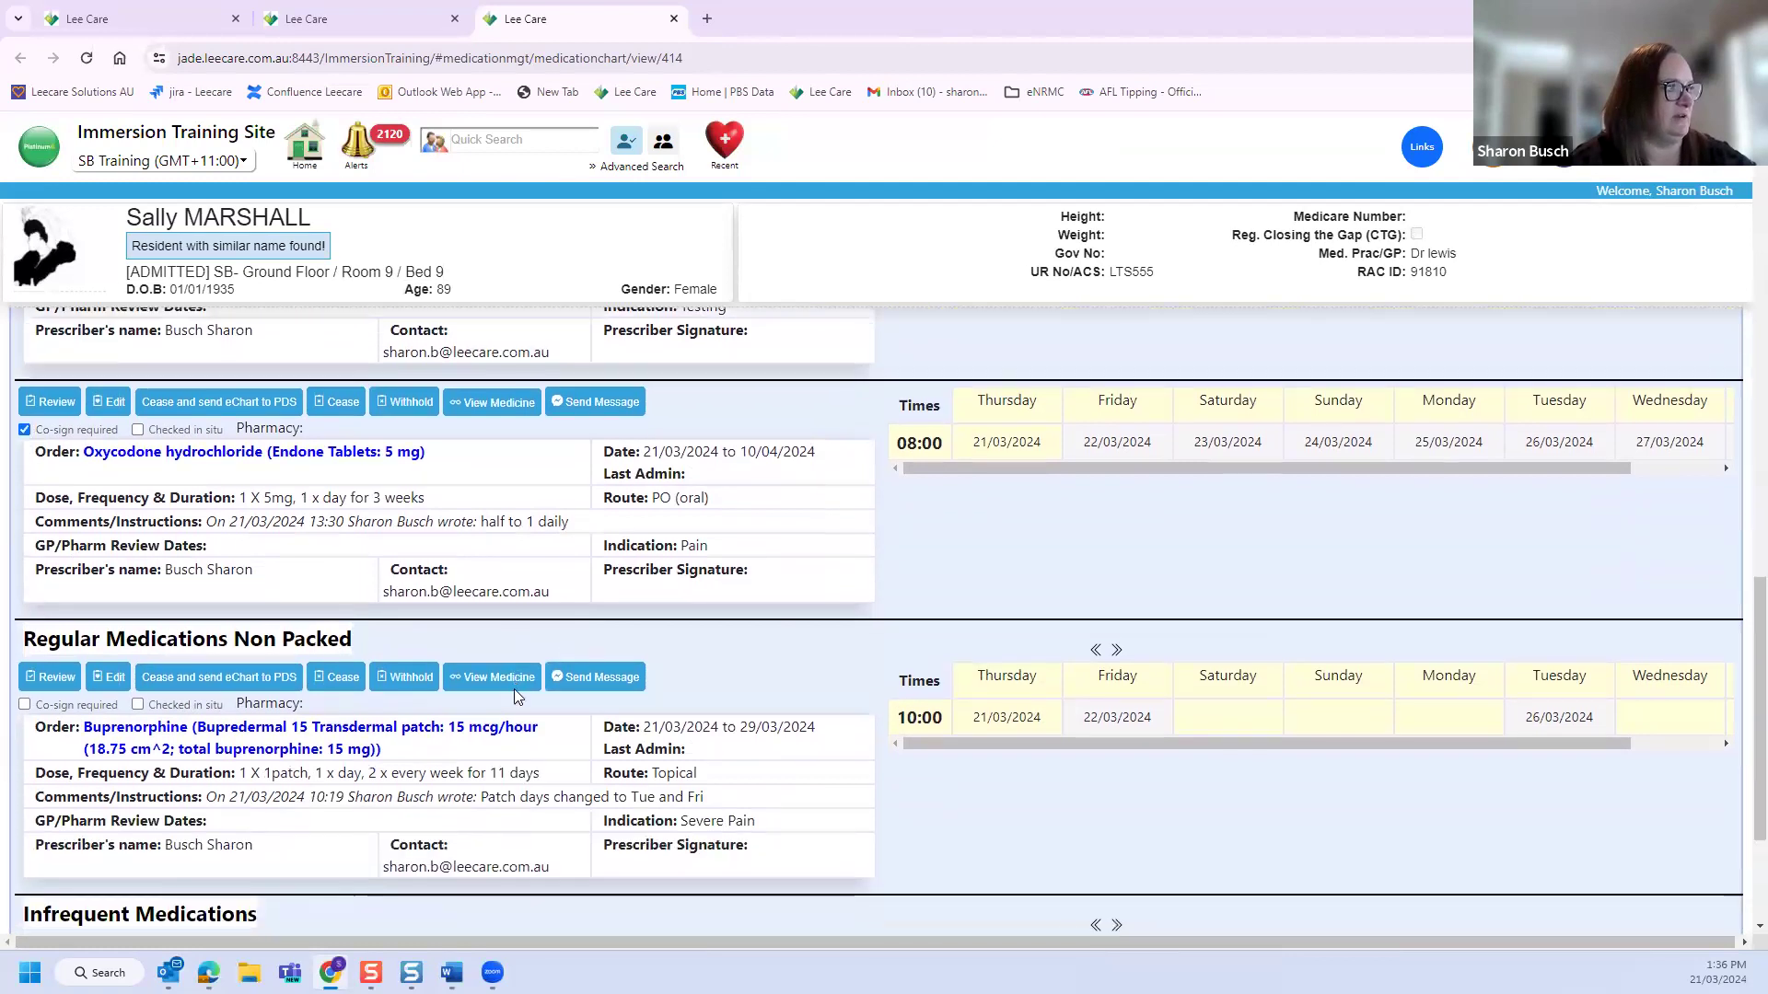
scroll(516, 686, down, 2)
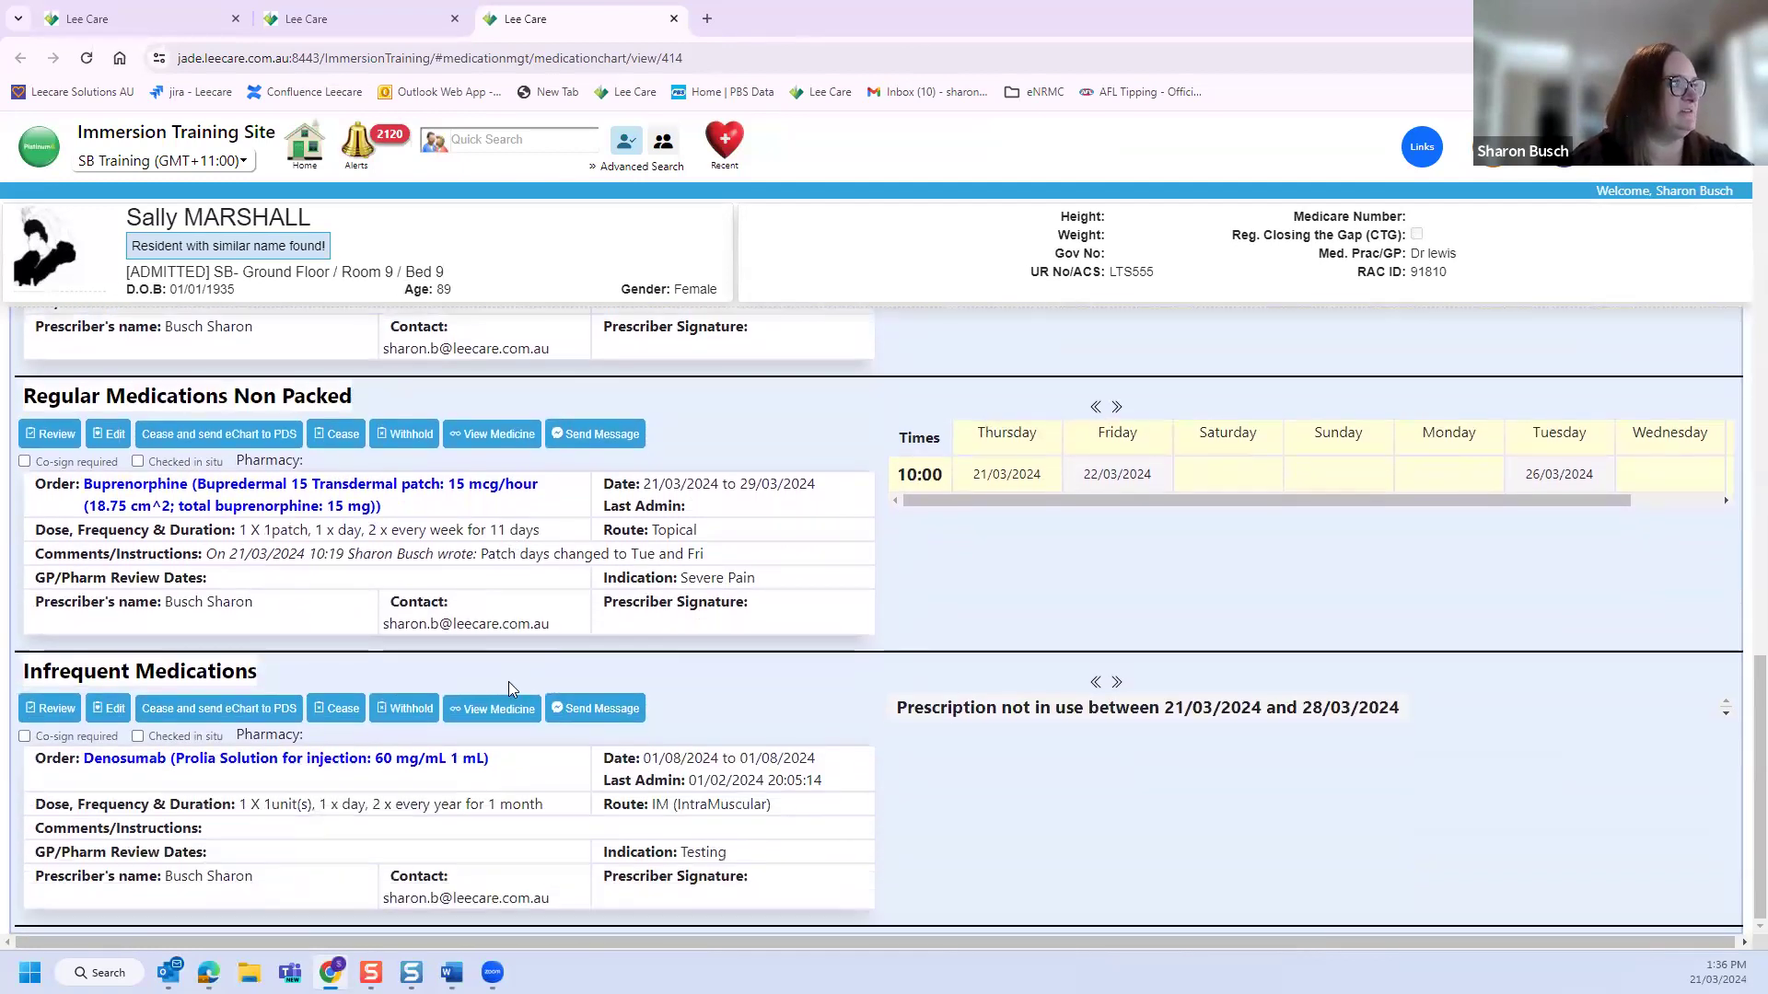
scroll(508, 682, up, 3)
scroll(320, 642, up, 1)
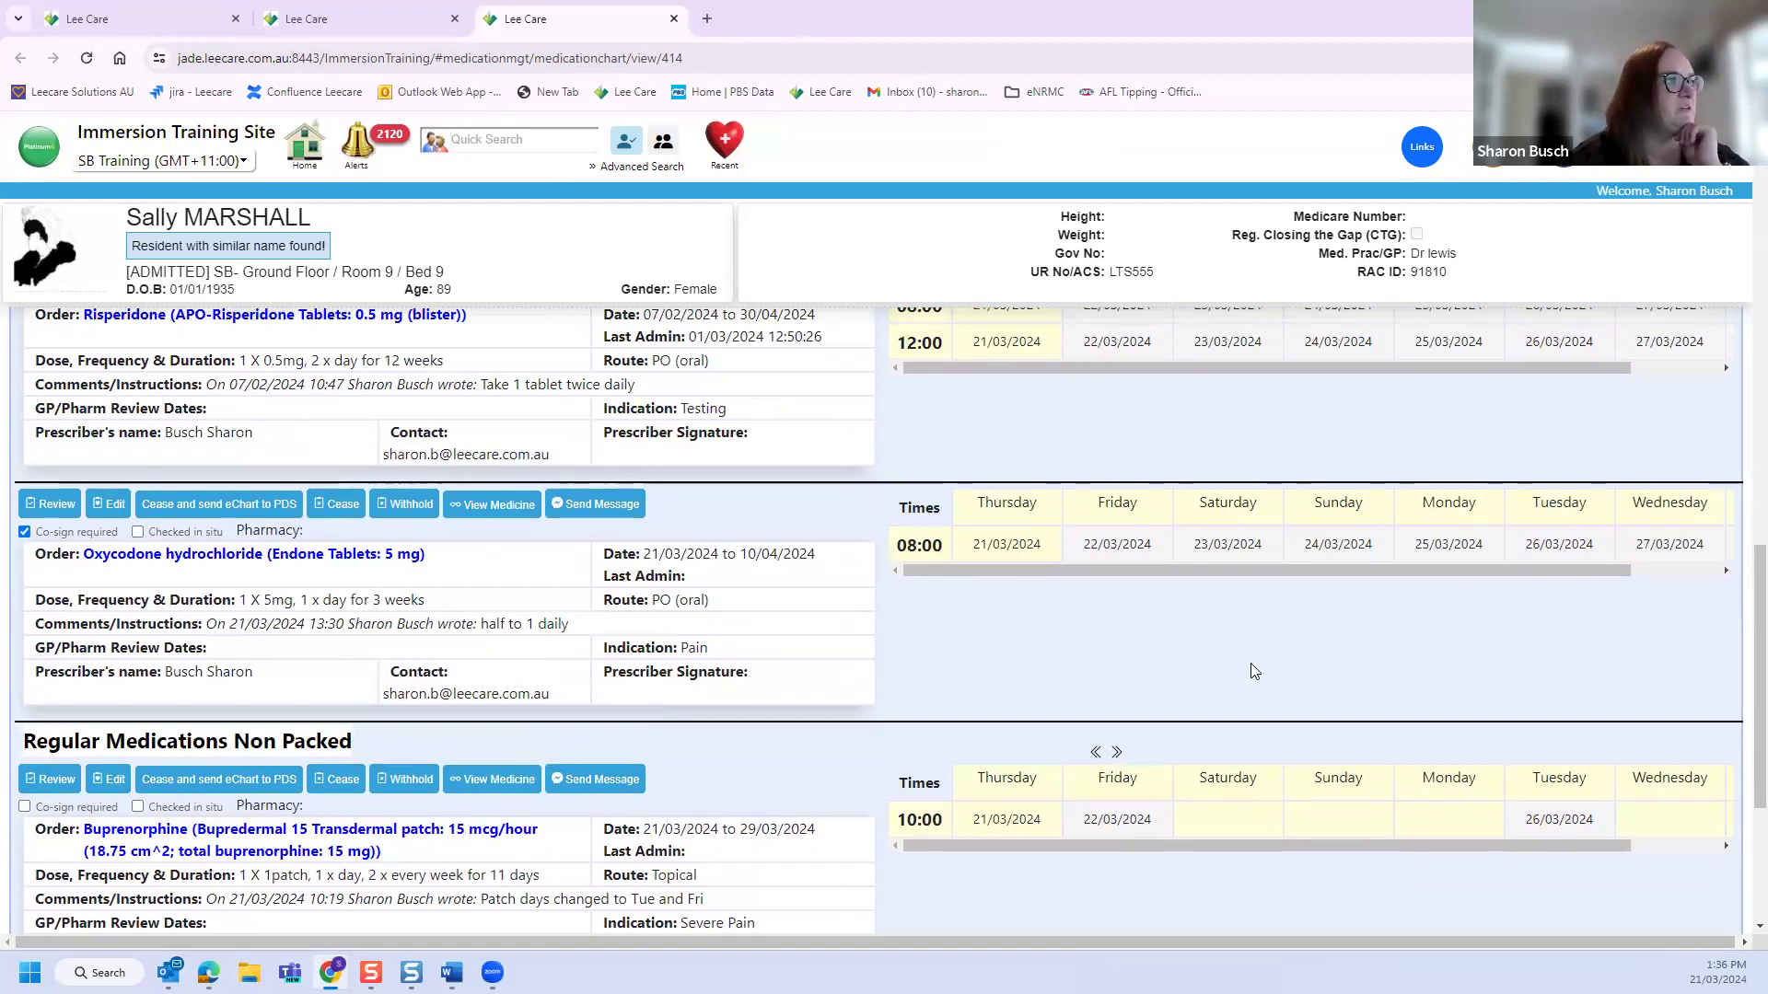
Step: Return to the resident's medication administration and view the co-sign administration form for the overdue Oxycodone hydrochloride dose, cancelling it without signing
scroll(256, 647, up, 10)
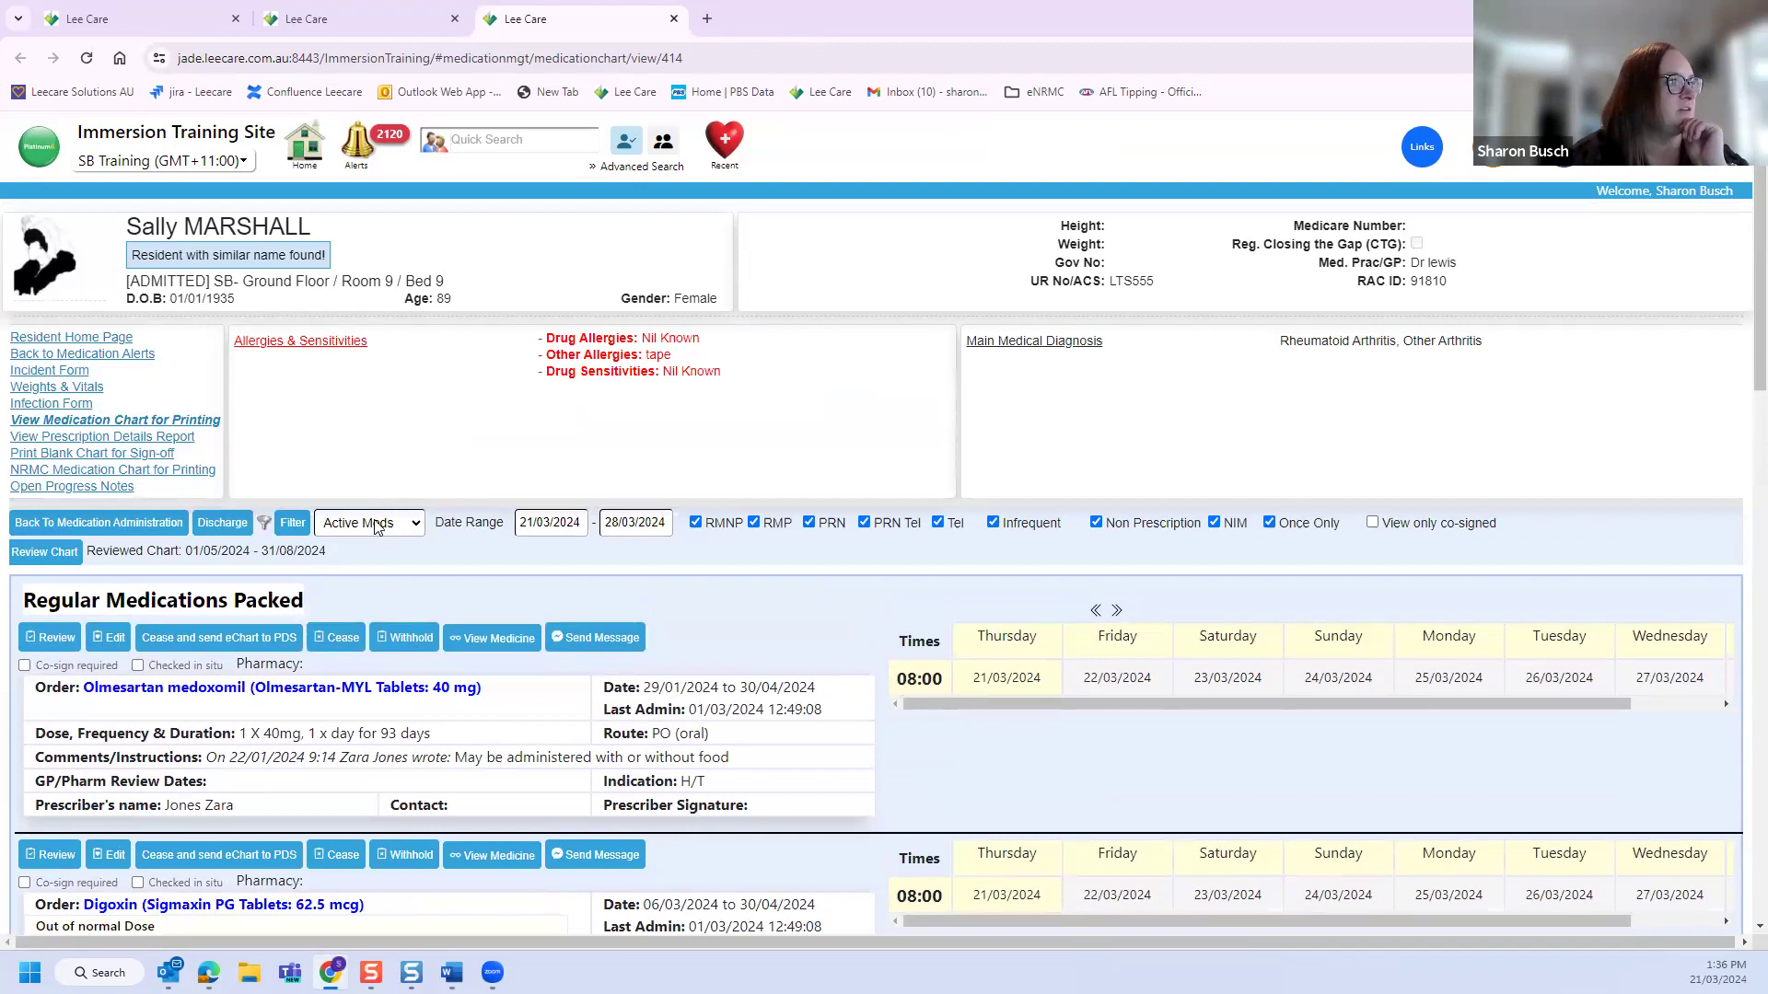
click(102, 524)
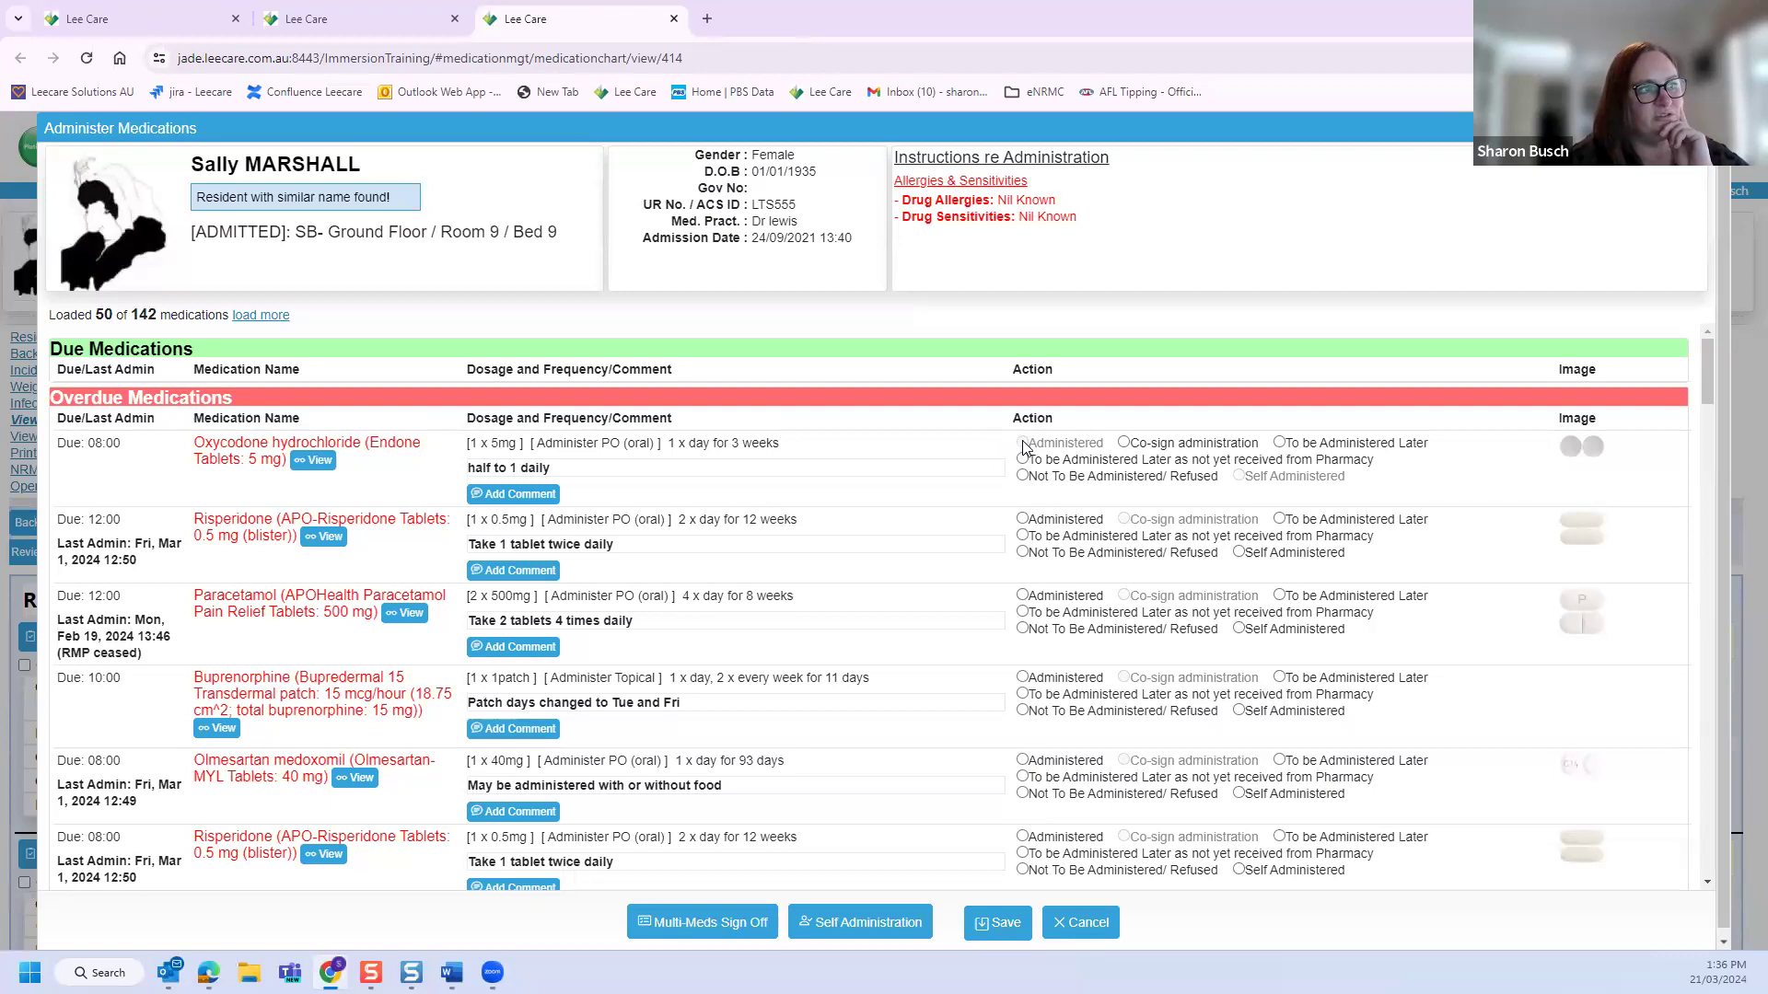
click(1125, 444)
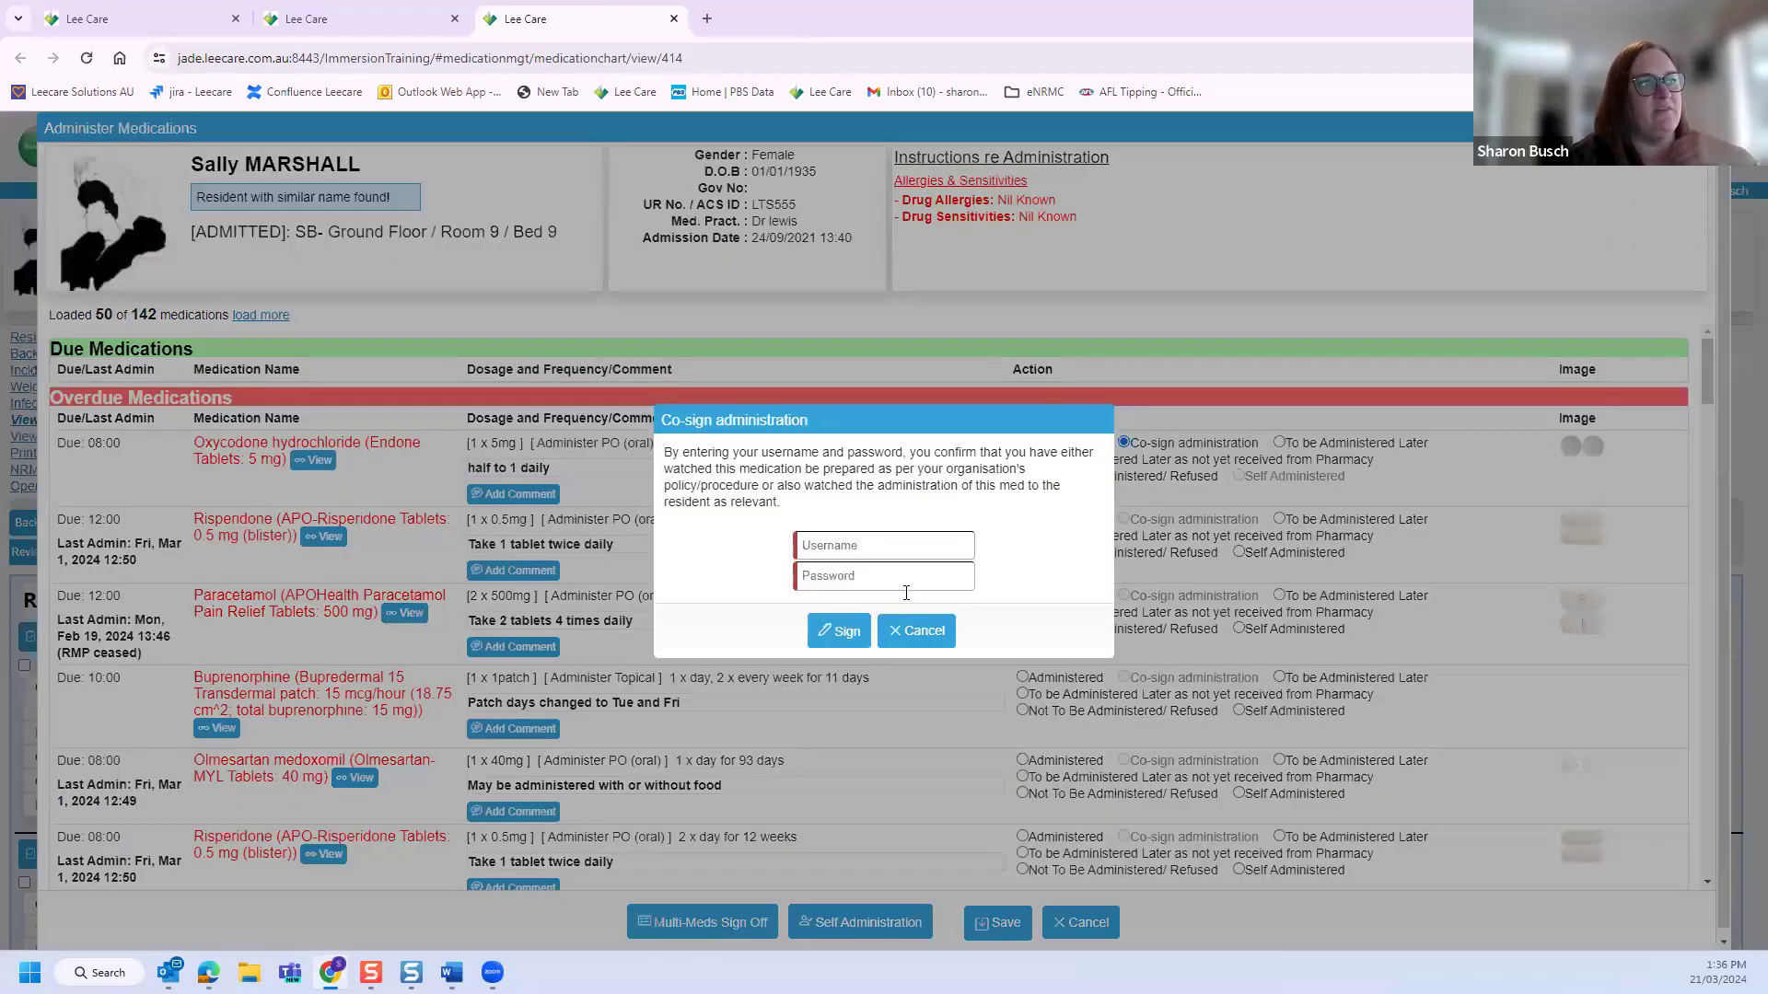
click(863, 551)
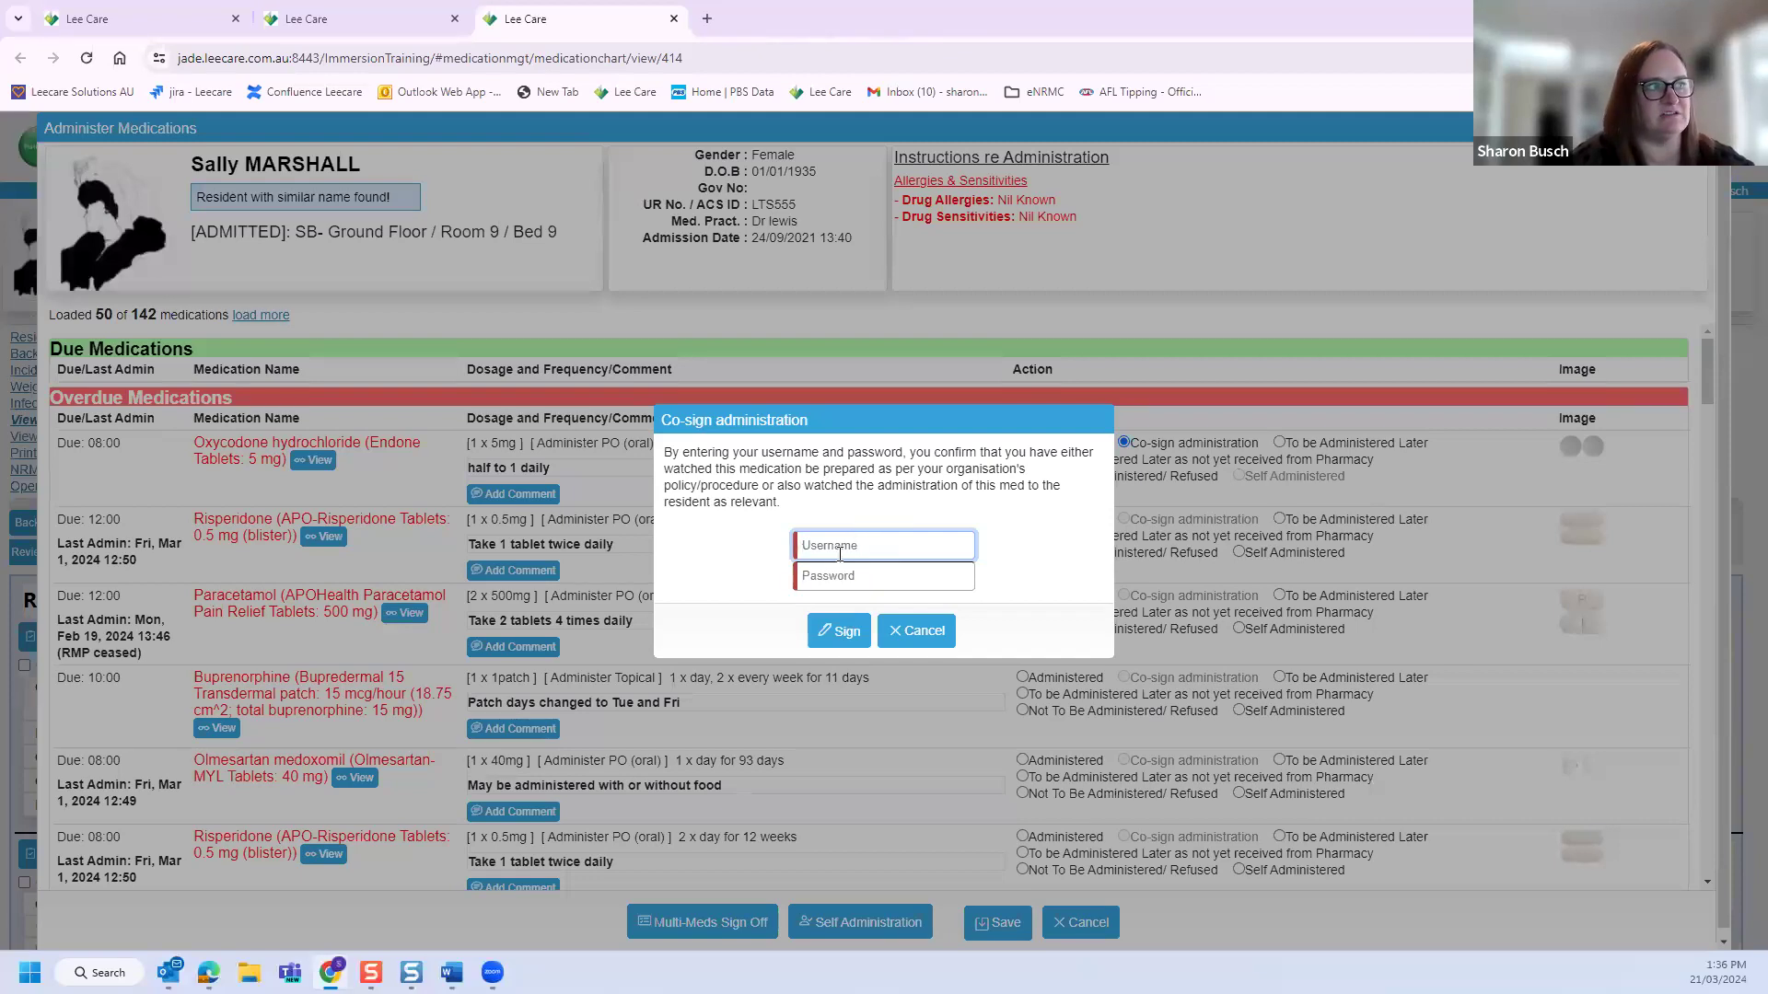
click(933, 632)
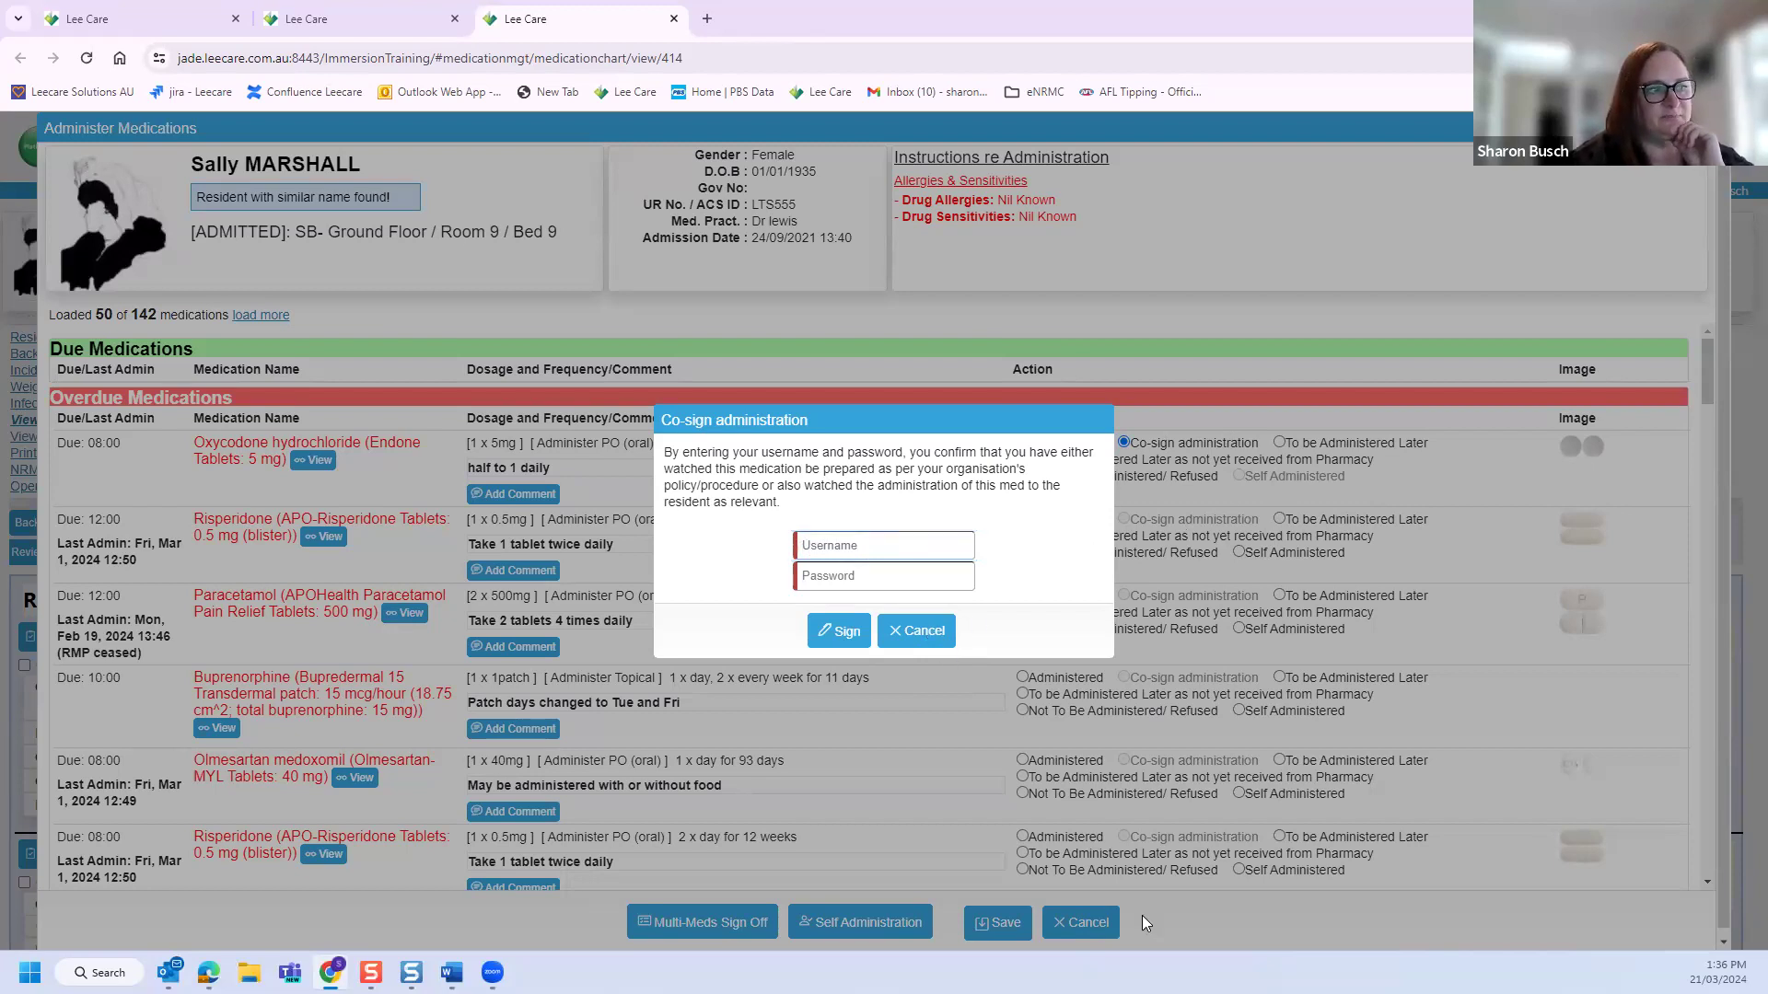
Step: Close the Administer Medications window without saving and go back to the home page
click(1075, 930)
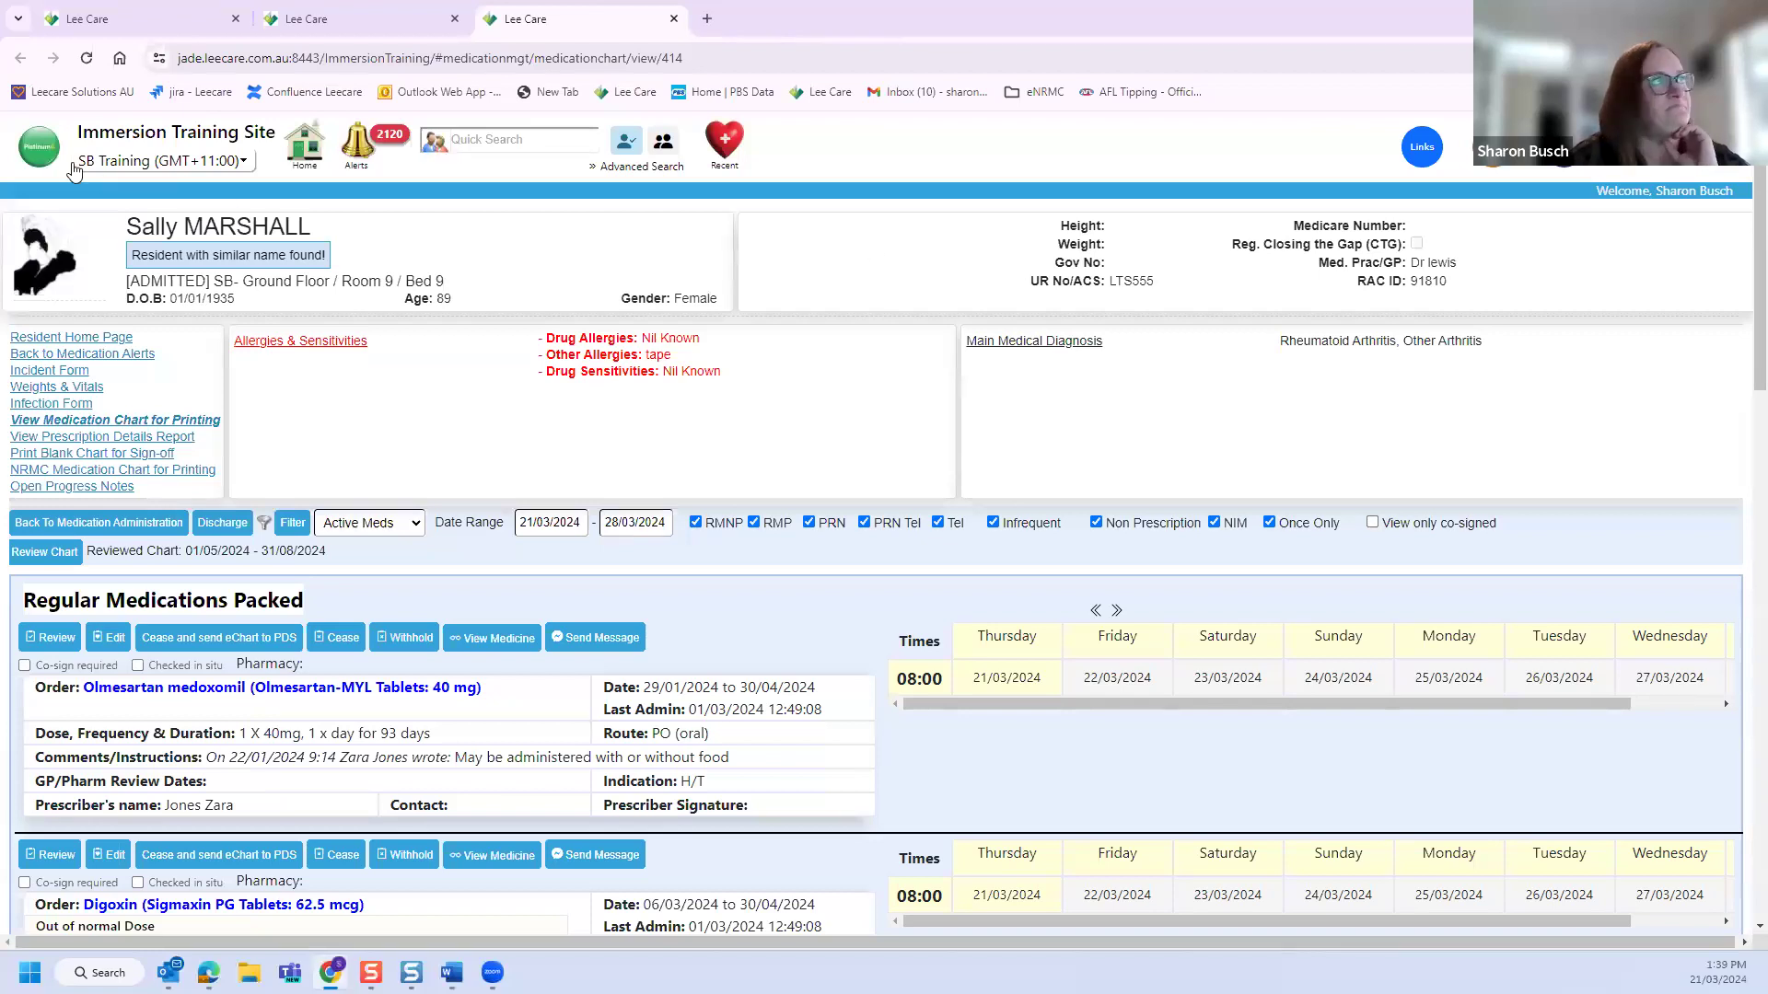
click(307, 150)
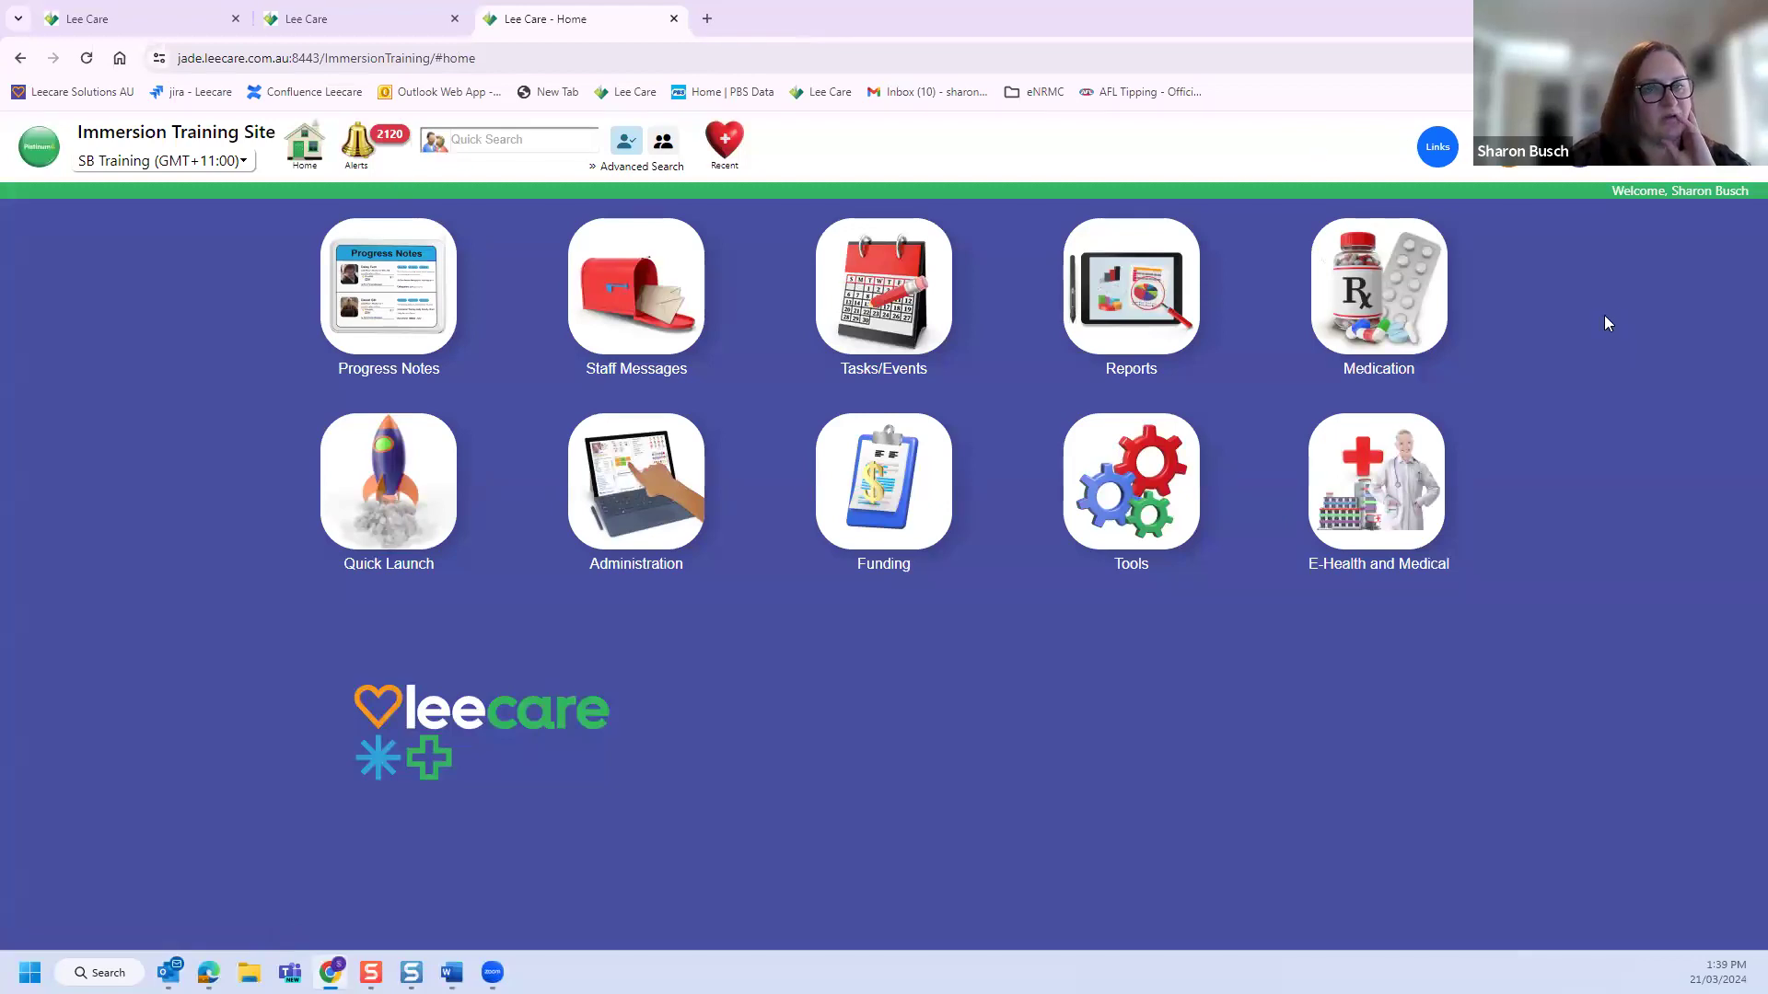